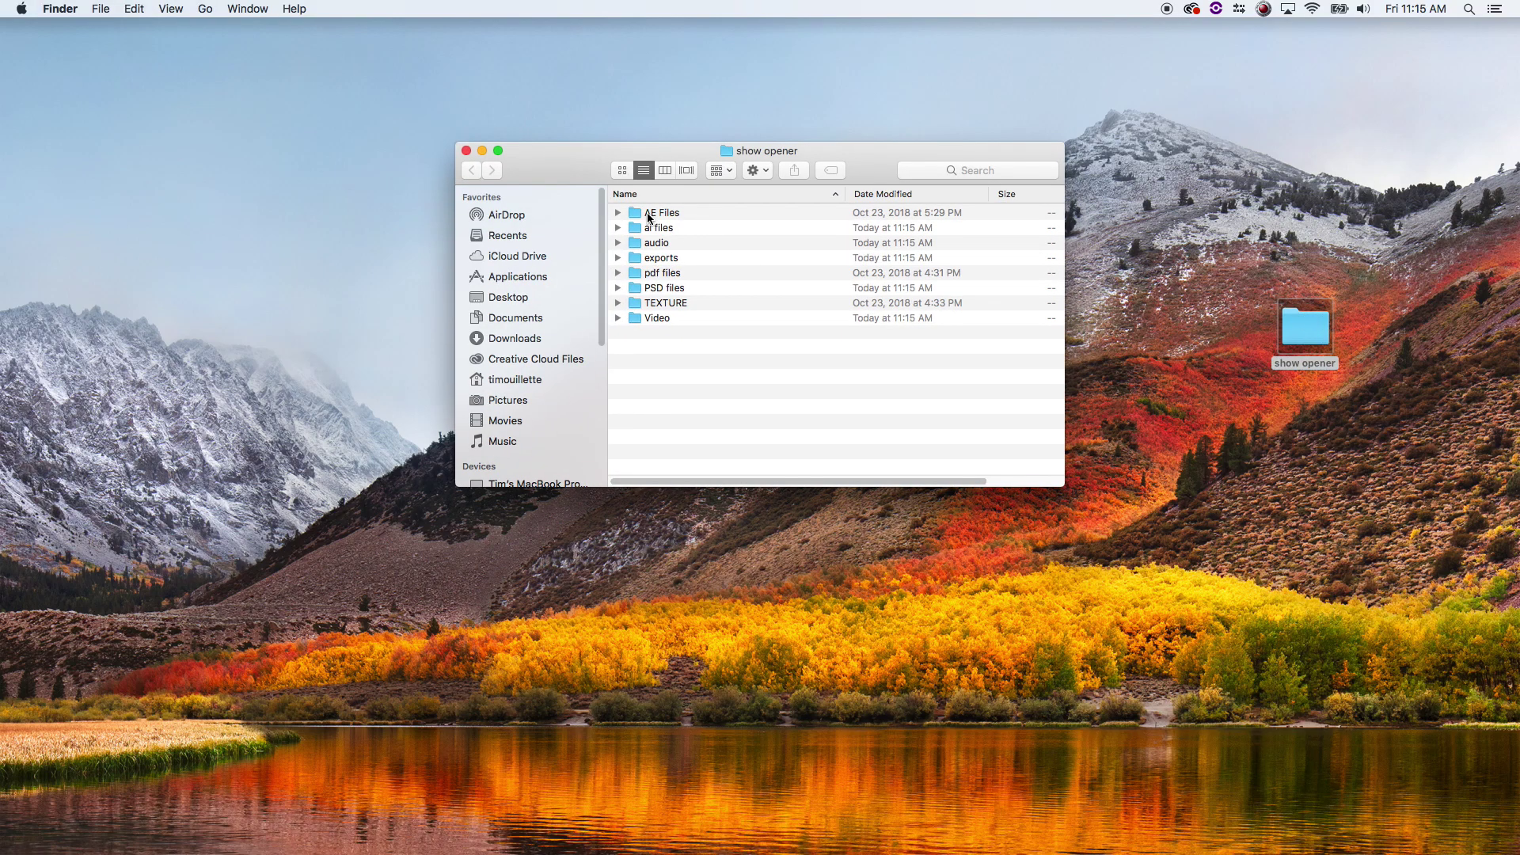
- Open example.aep from the AE Files folder in After Effects CC 2018
double_click(650, 213)
click(639, 230)
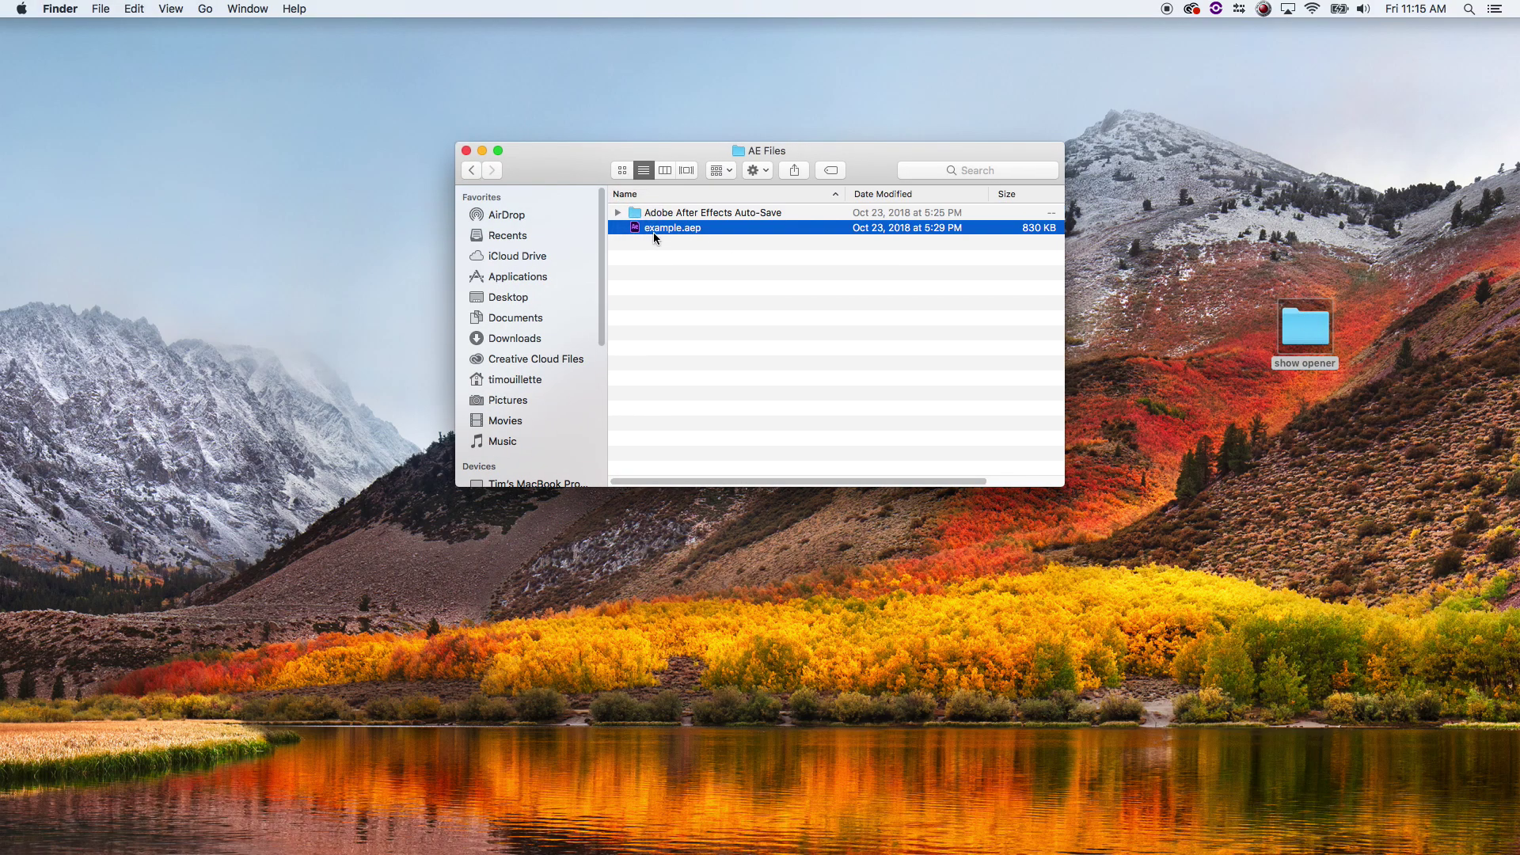
double_click(653, 231)
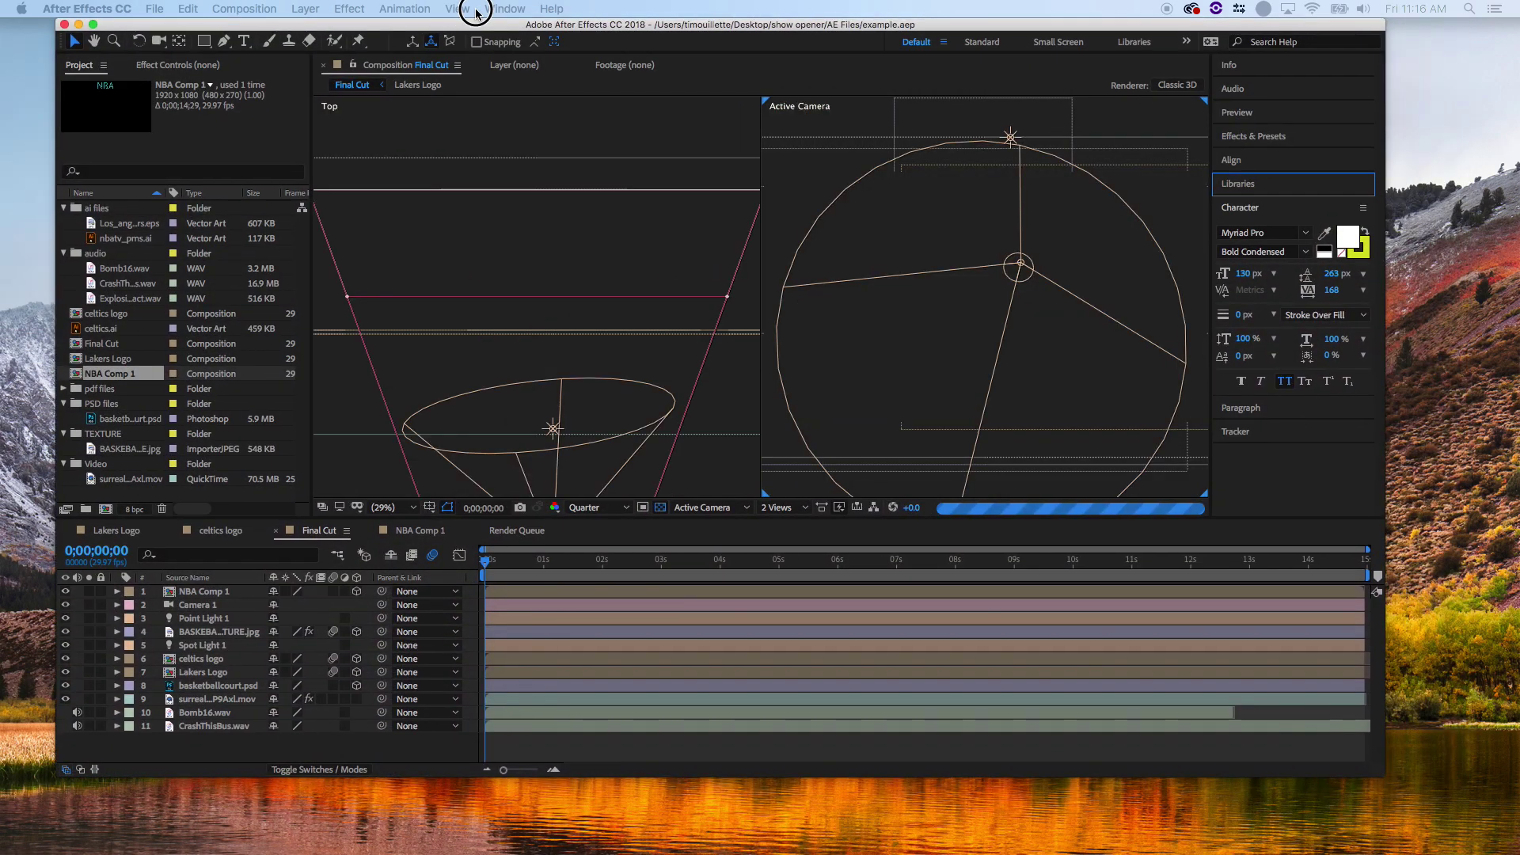
- Scrub through the Final Cut animation and switch the viewer to a single Active Camera view
click(565, 755)
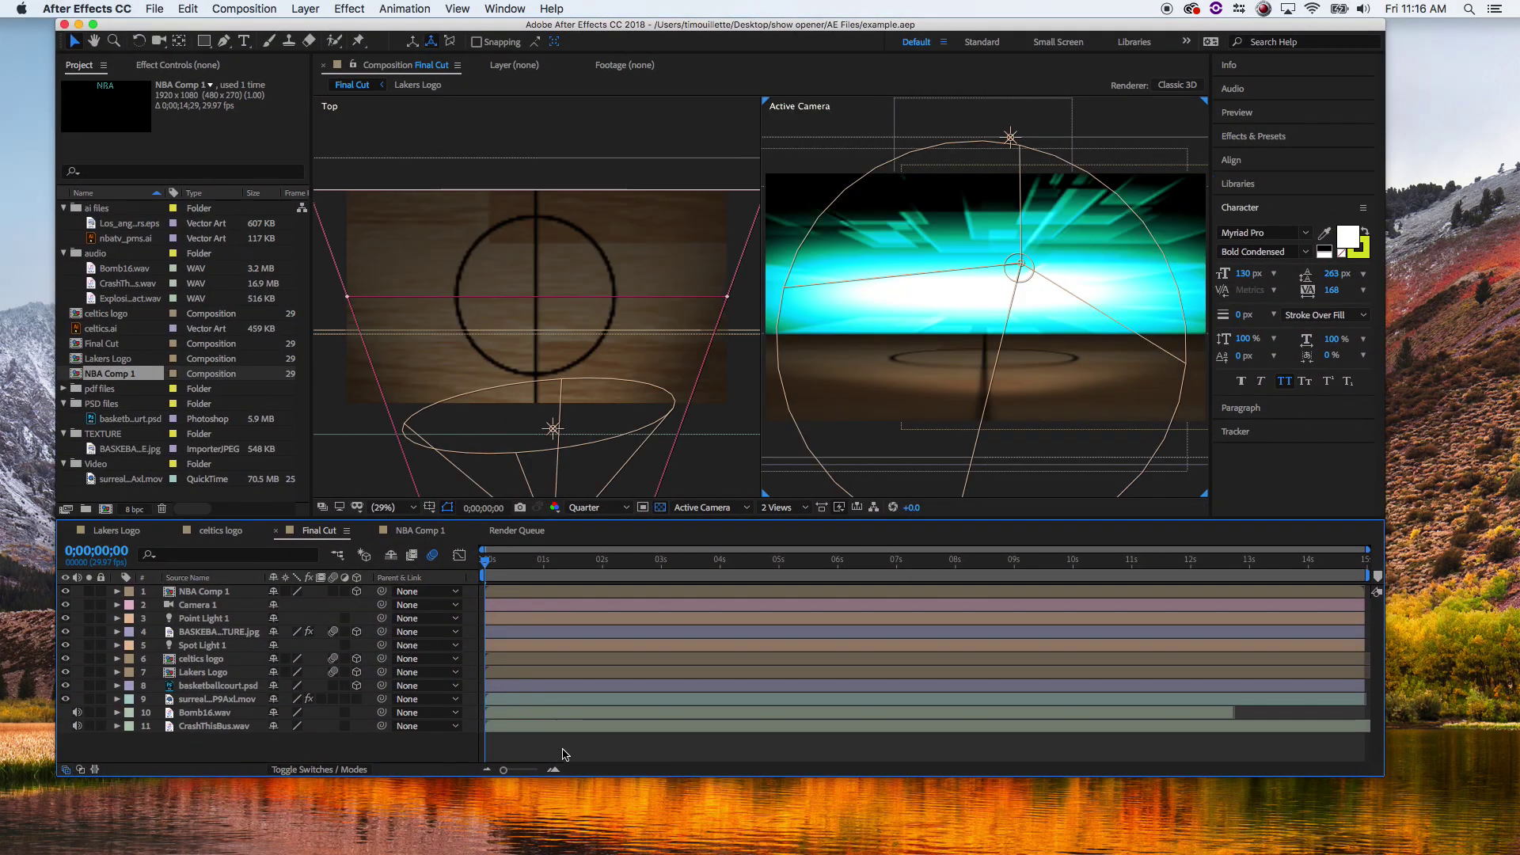
drag(523, 565, 821, 591)
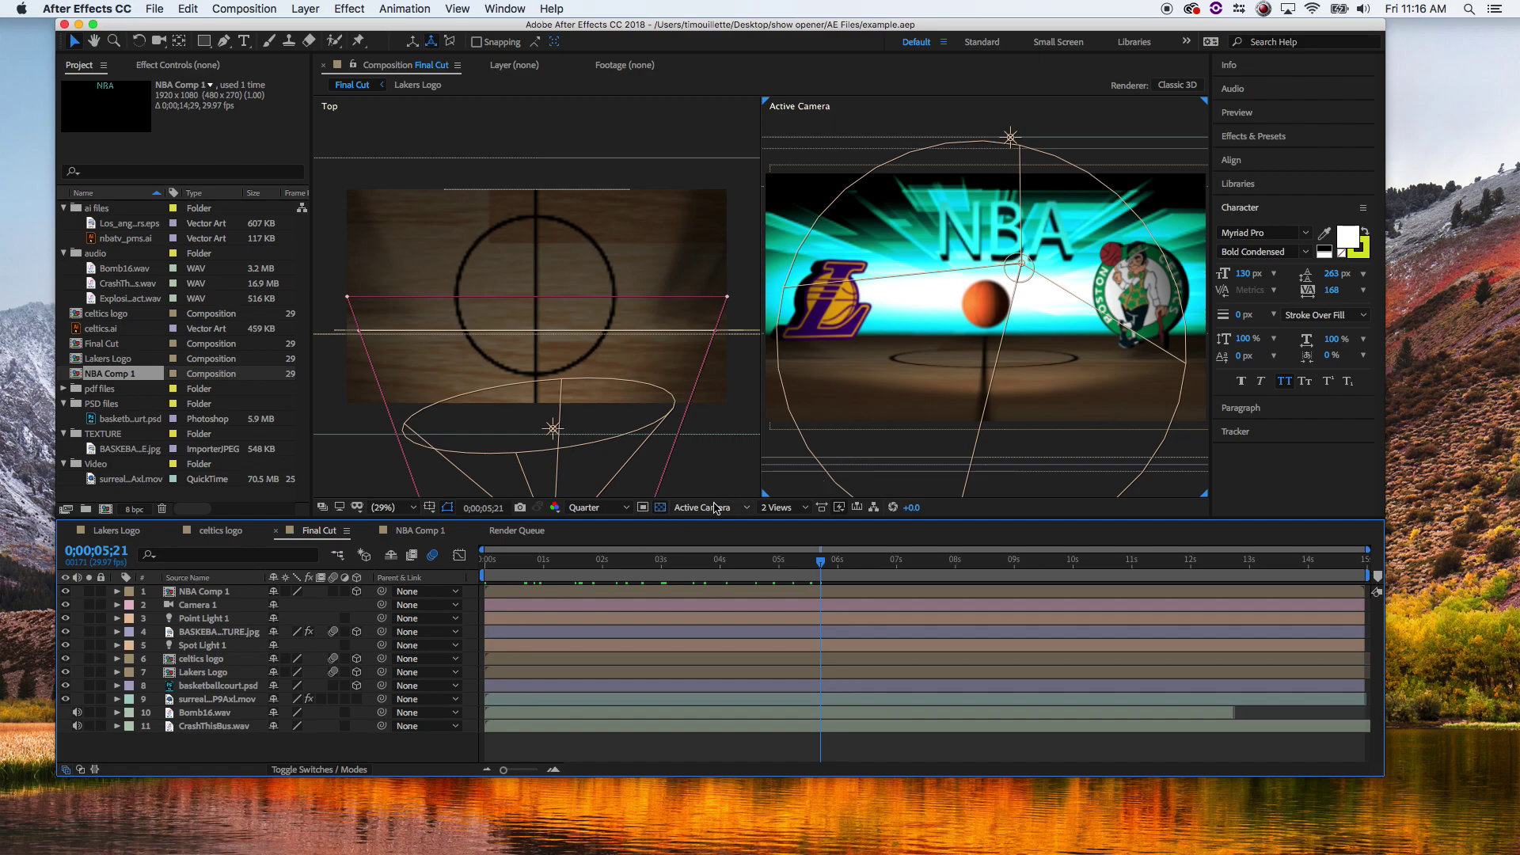
click(780, 507)
click(790, 542)
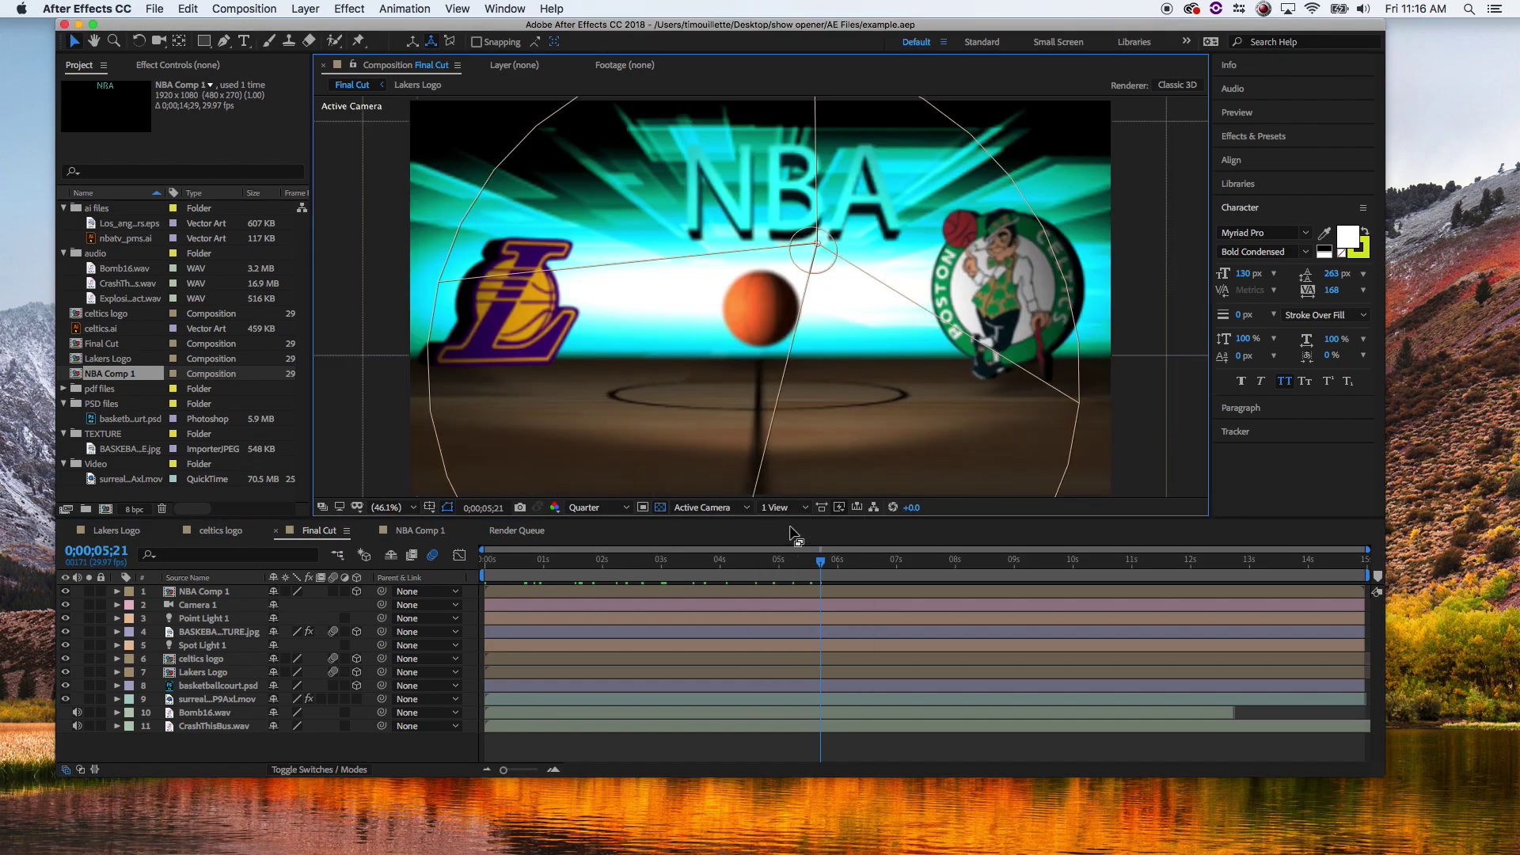
drag(648, 569, 867, 549)
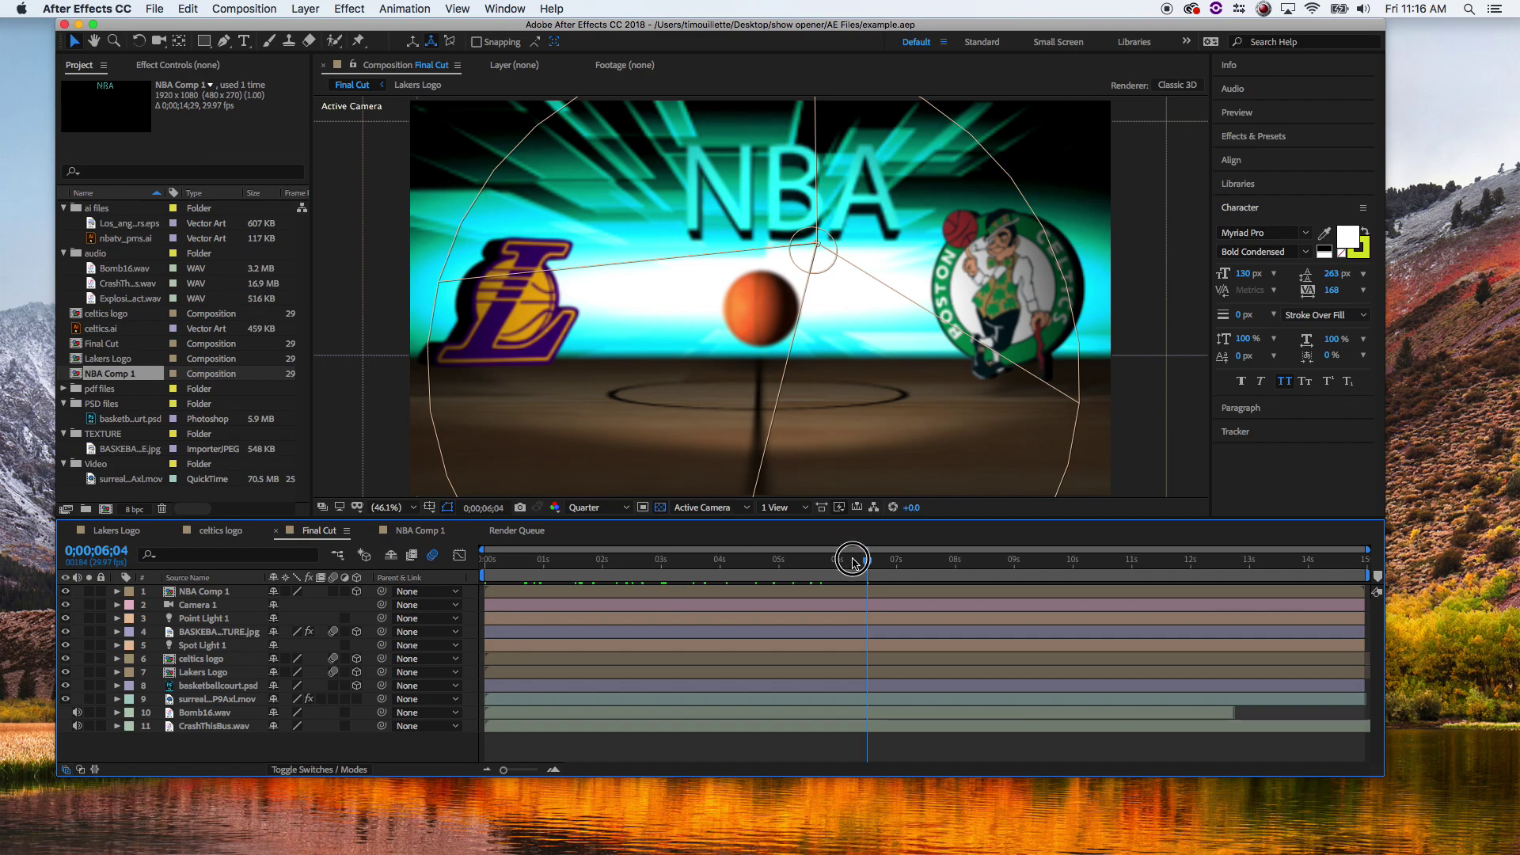
drag(855, 556, 902, 556)
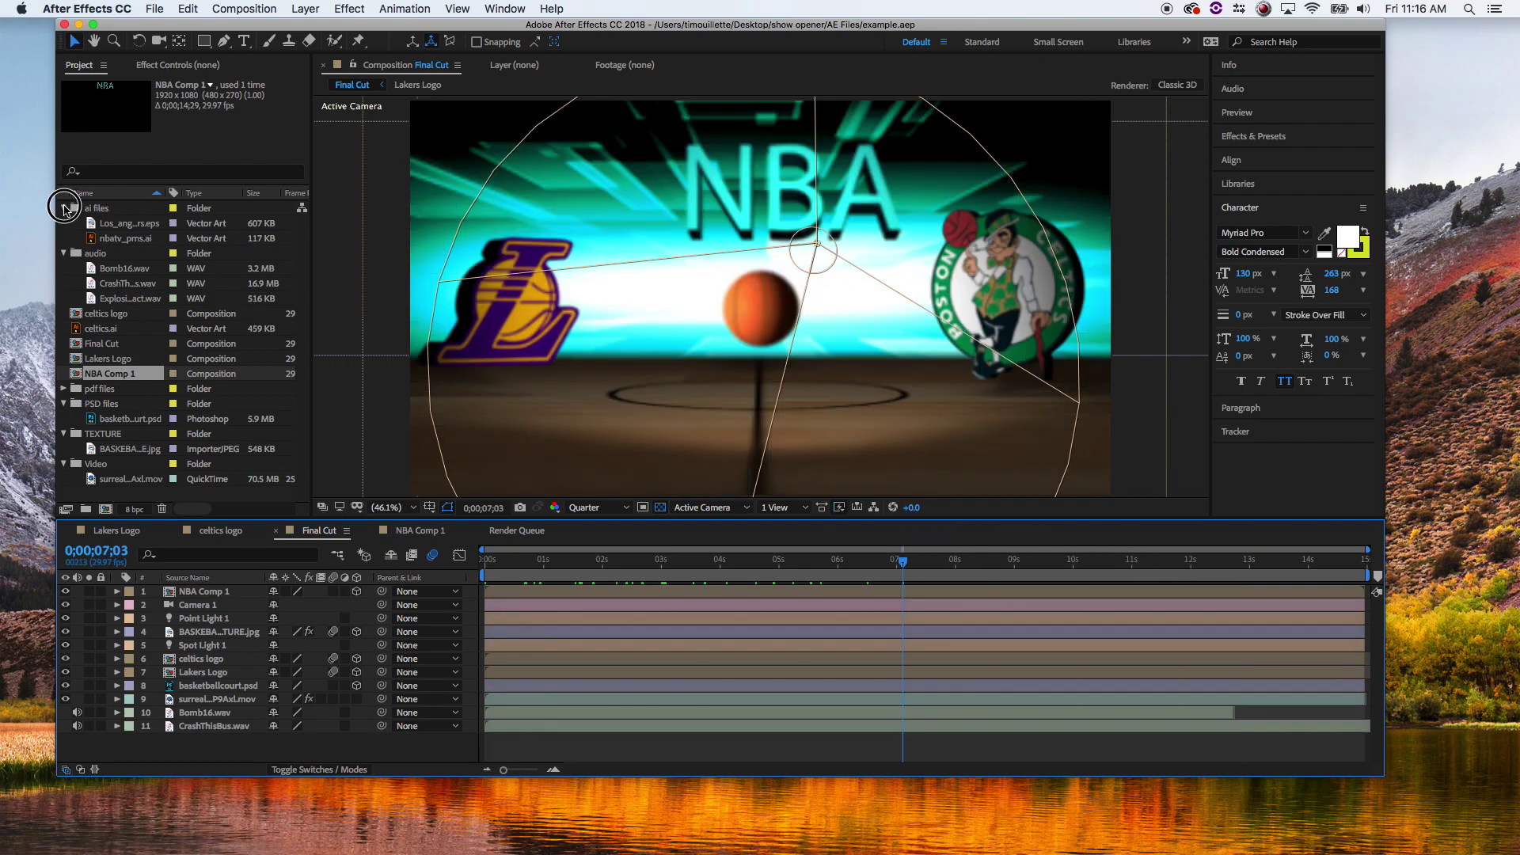
- Collapse the ai files, audio and PSD files folders in the Project panel
click(64, 208)
click(63, 223)
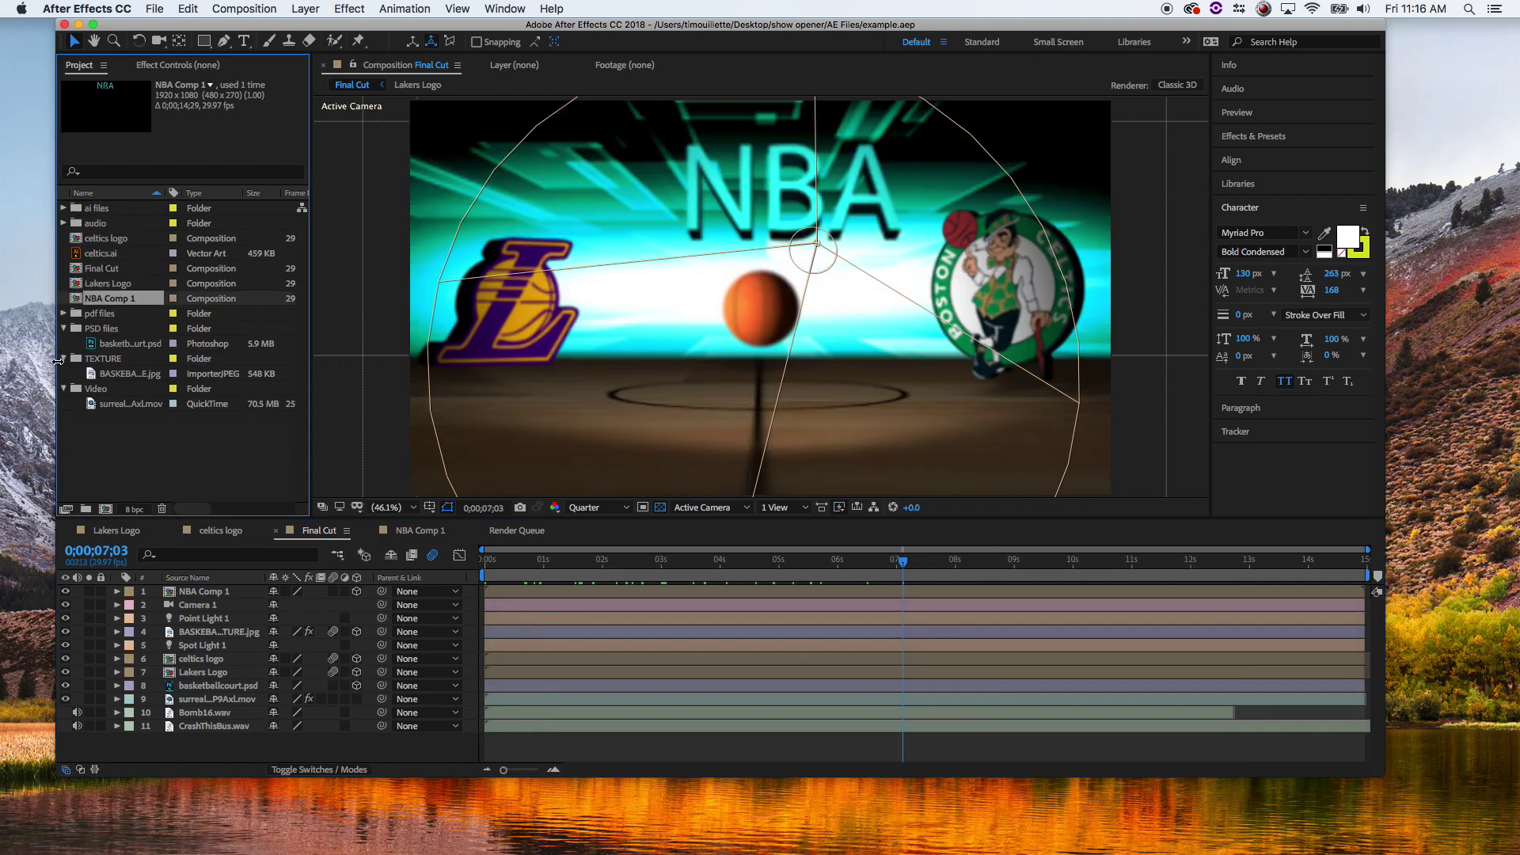
click(64, 328)
- Collapse the TEXTURE and Video folders and create a new project folder named archive
click(63, 343)
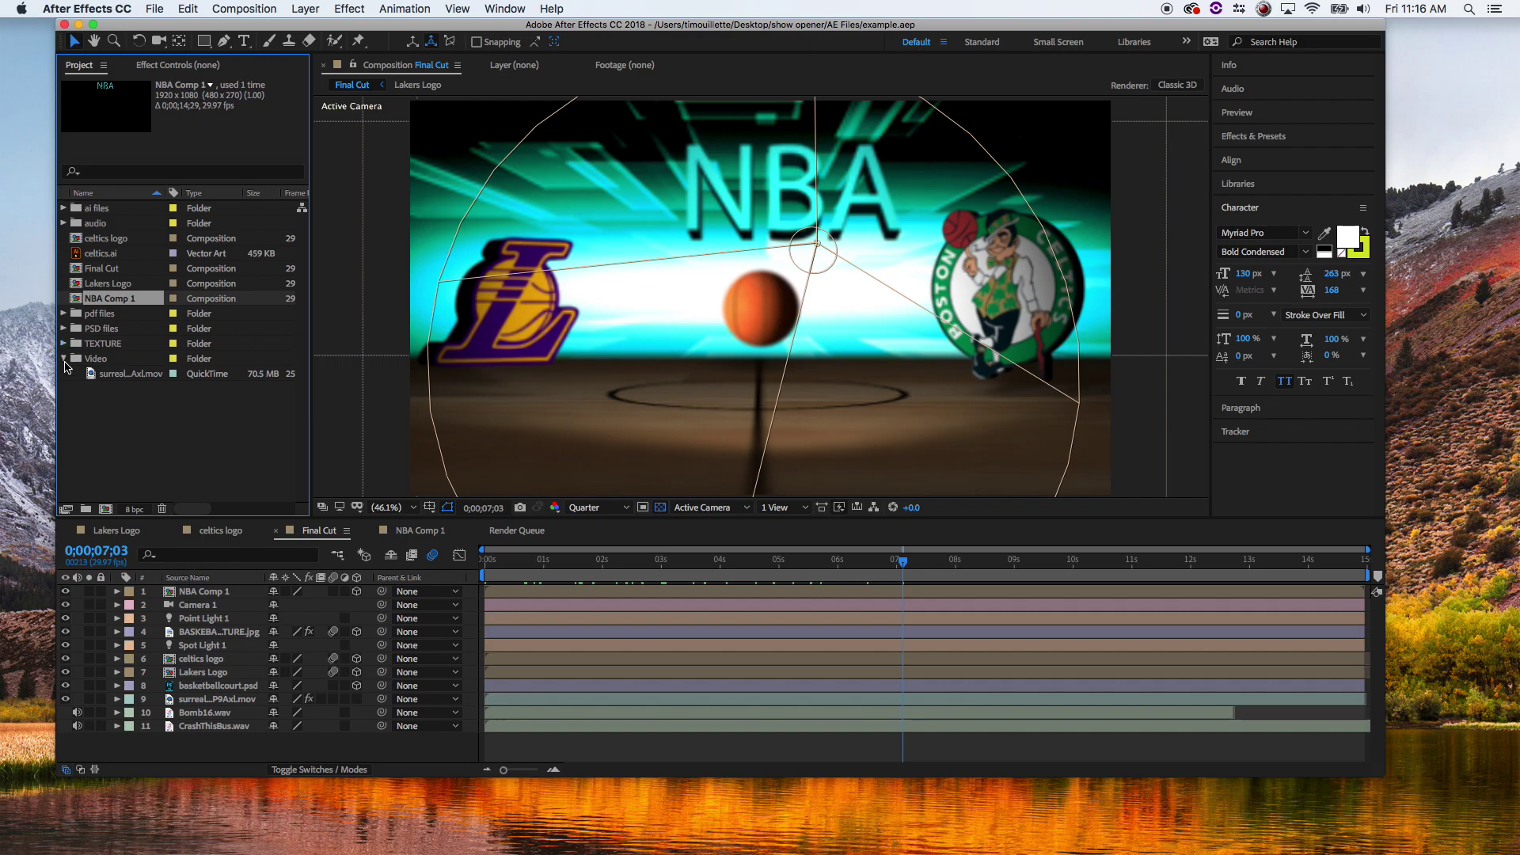
click(63, 359)
right_click(97, 411)
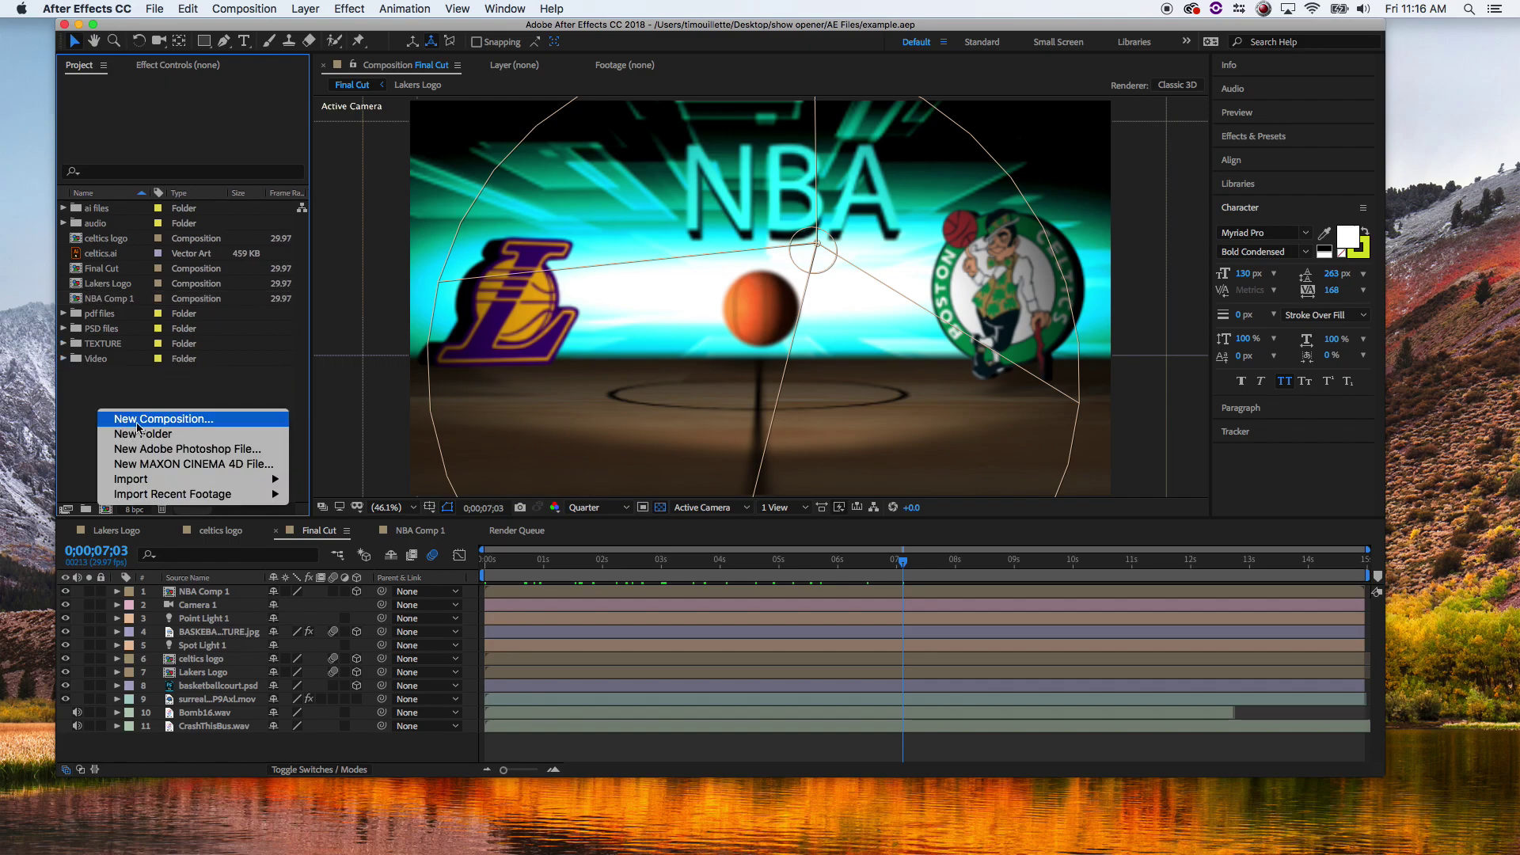
click(177, 431)
text(ar)
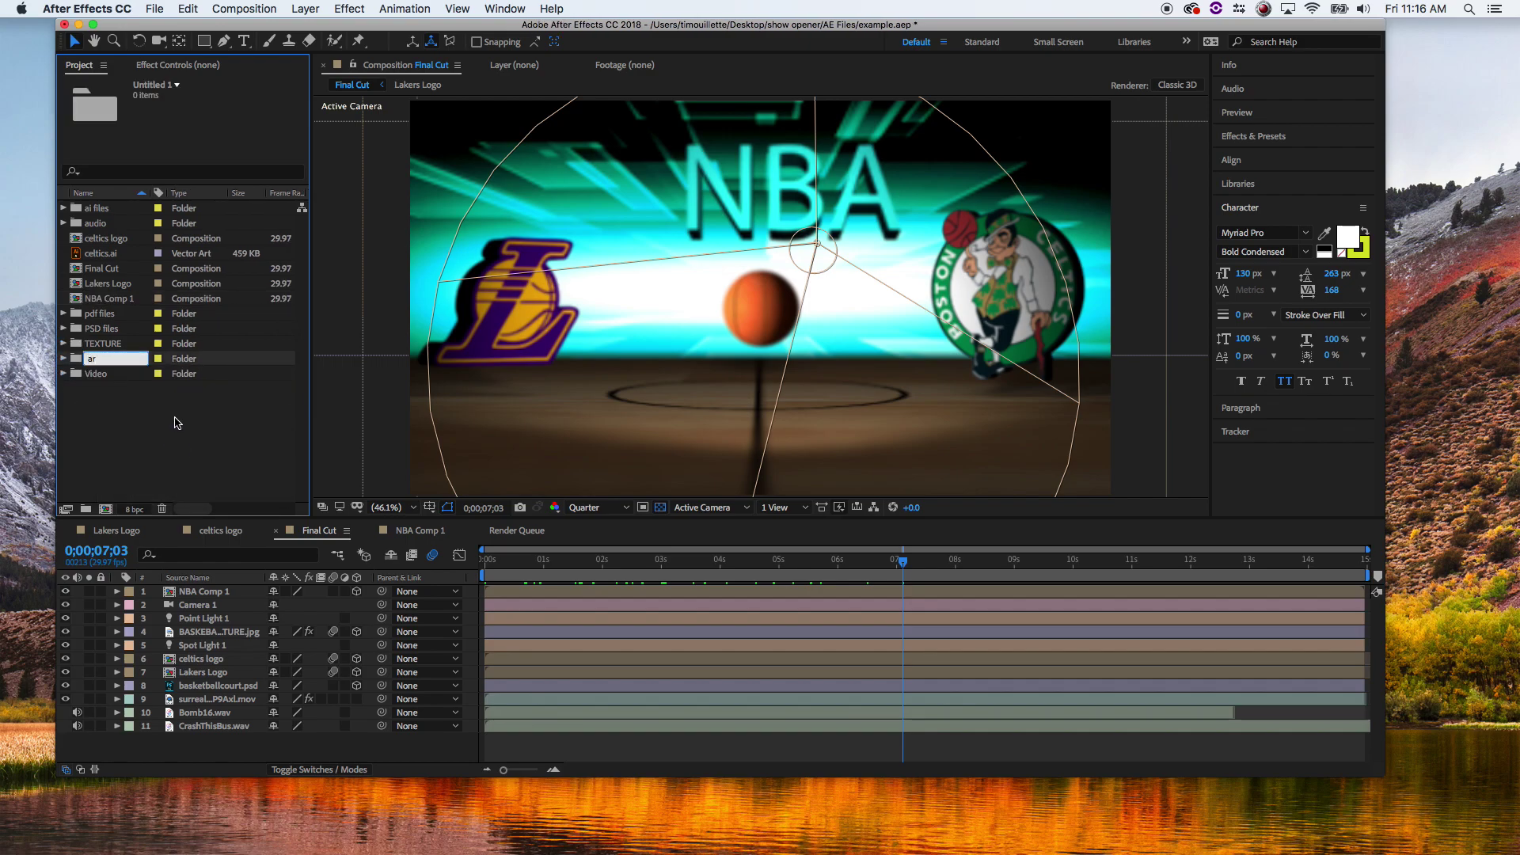
text(h)
key(BackSpace)
key(Return)
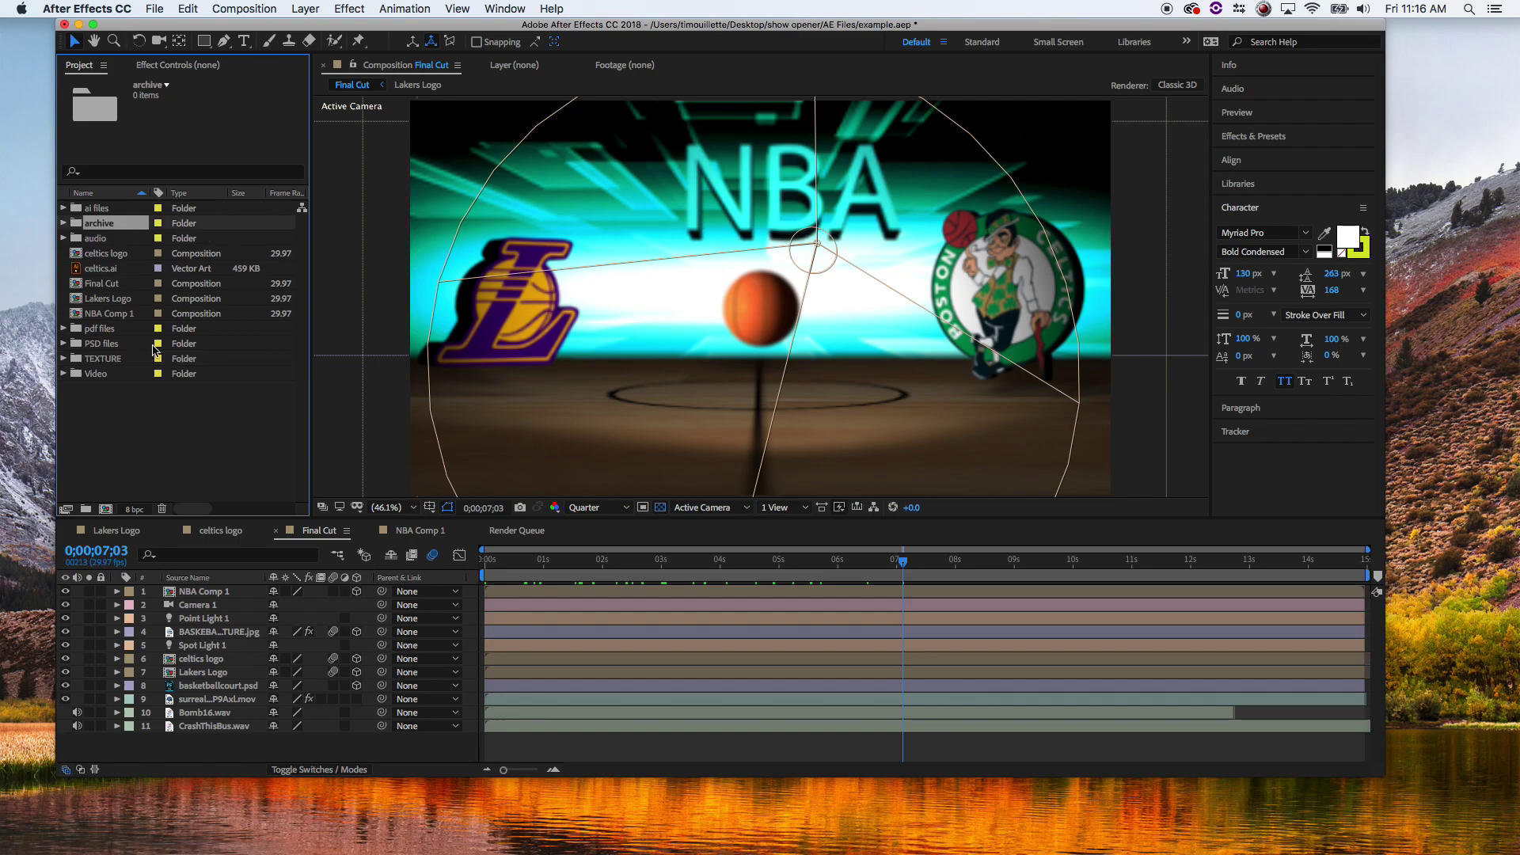
- Move the nine items from audio through Video into the archive folder
click(95, 239)
shift+click(83, 373)
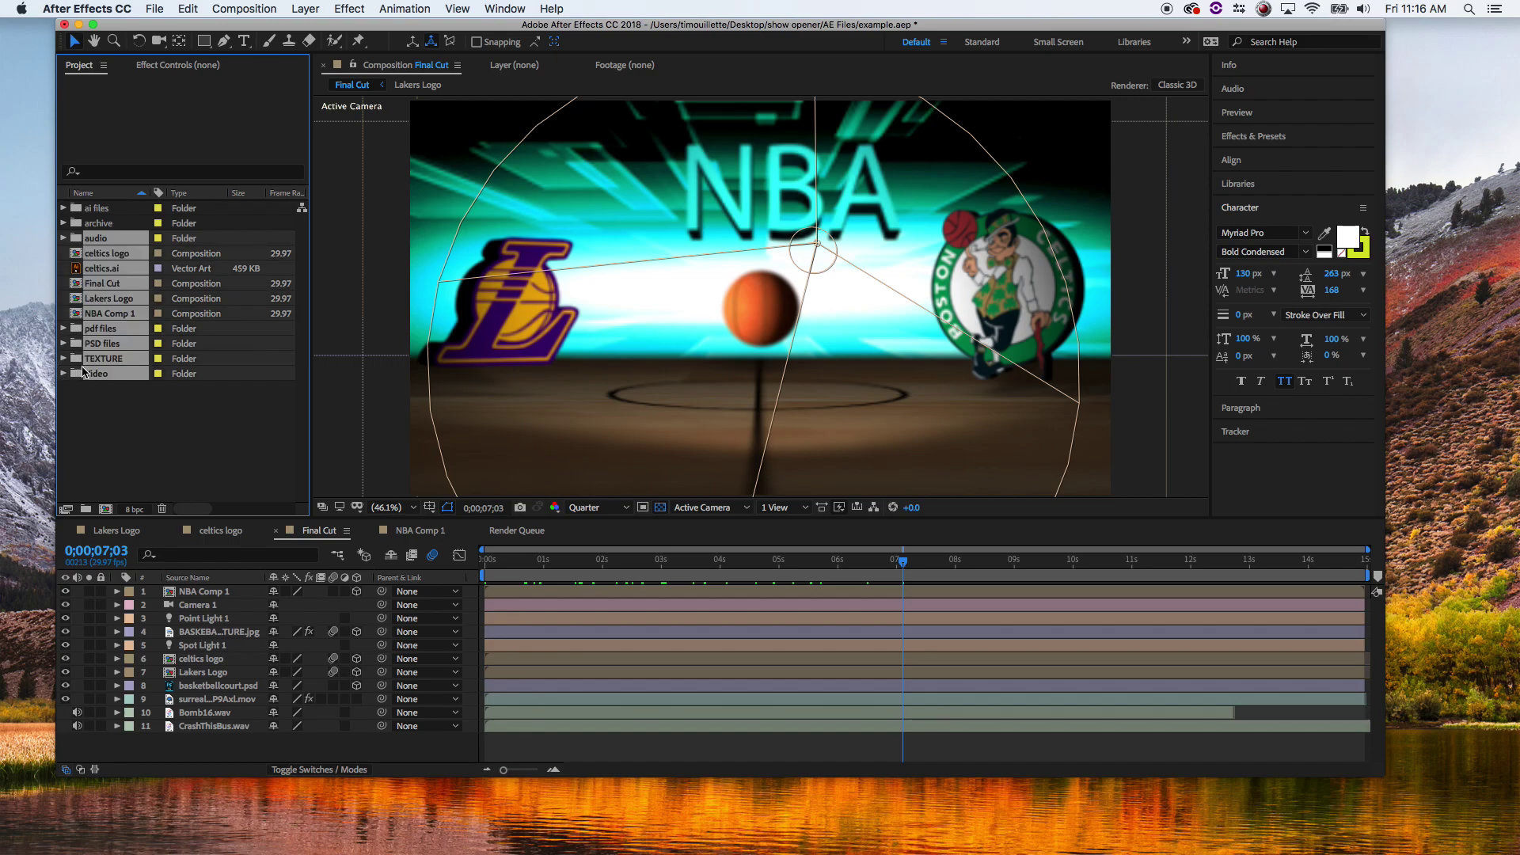
drag(77, 243, 81, 225)
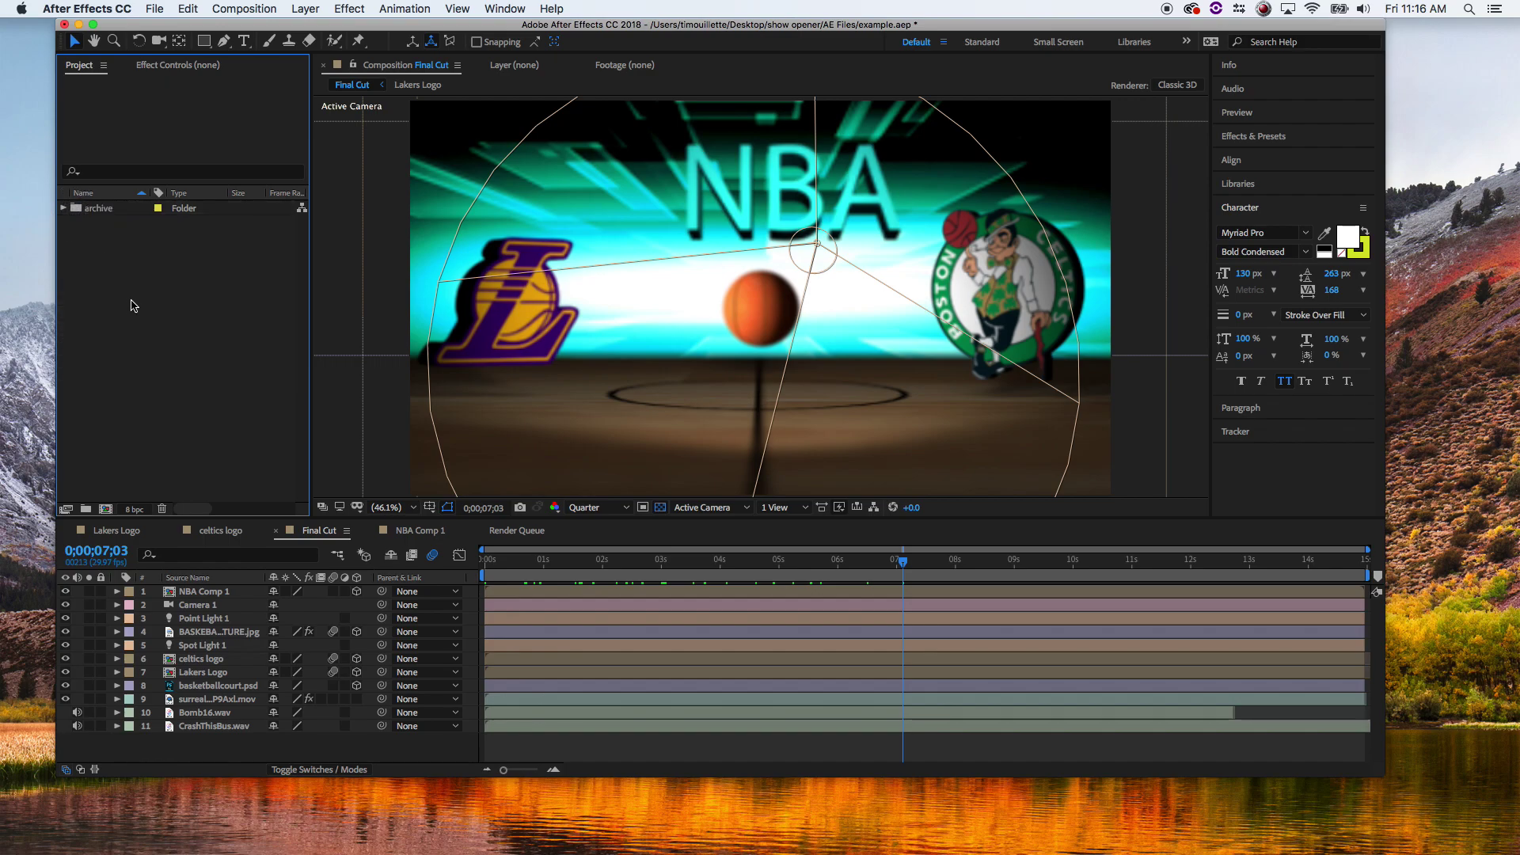
- Close the NBA Comp 1, Final Cut, celtics logo and Lakers Logo timelines, revealing Finder
right_click(371, 533)
click(455, 478)
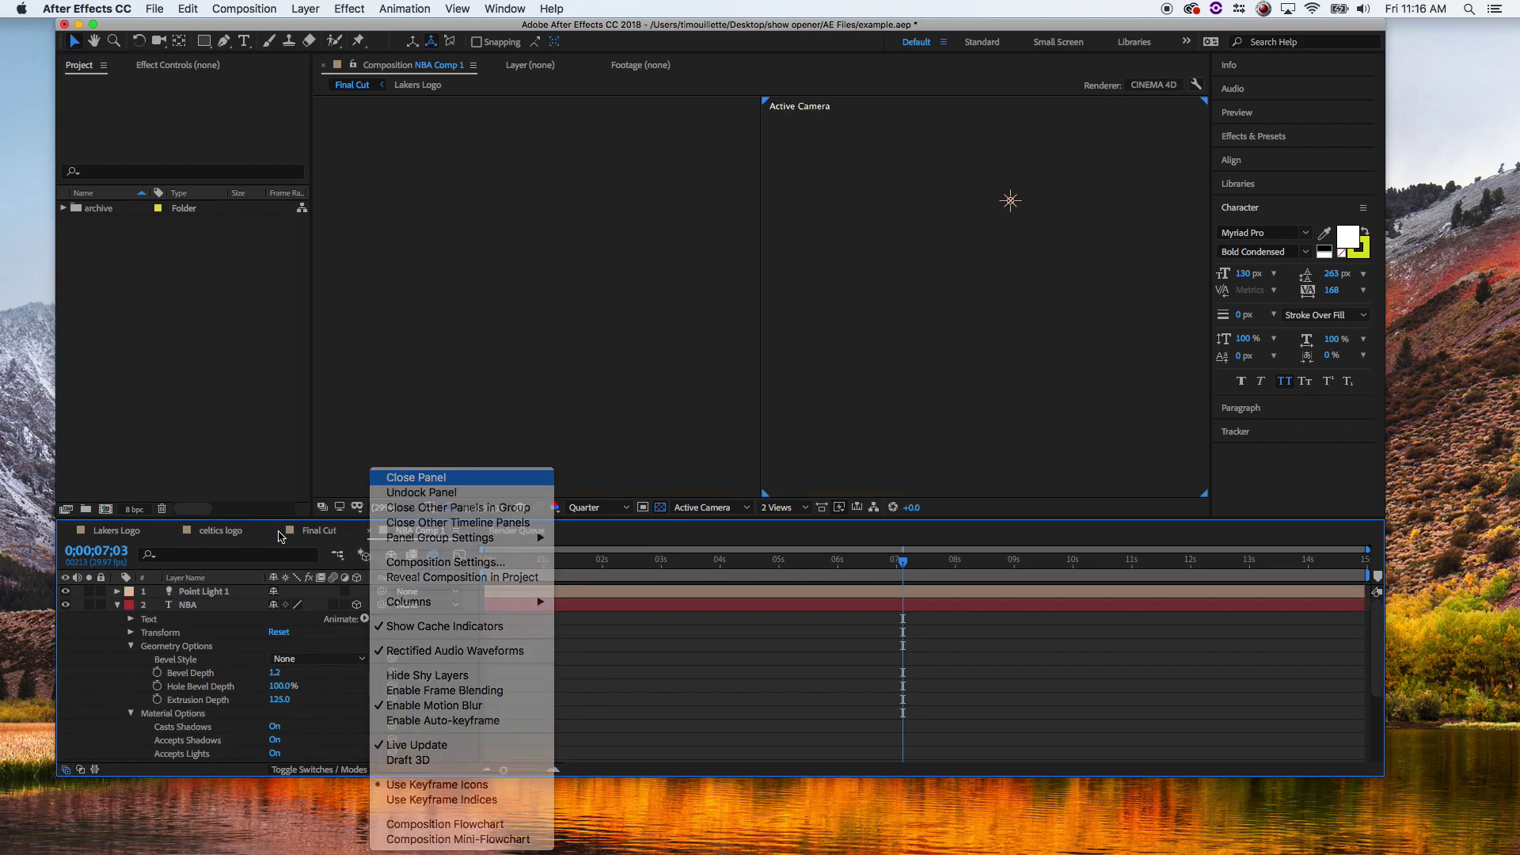
click(278, 531)
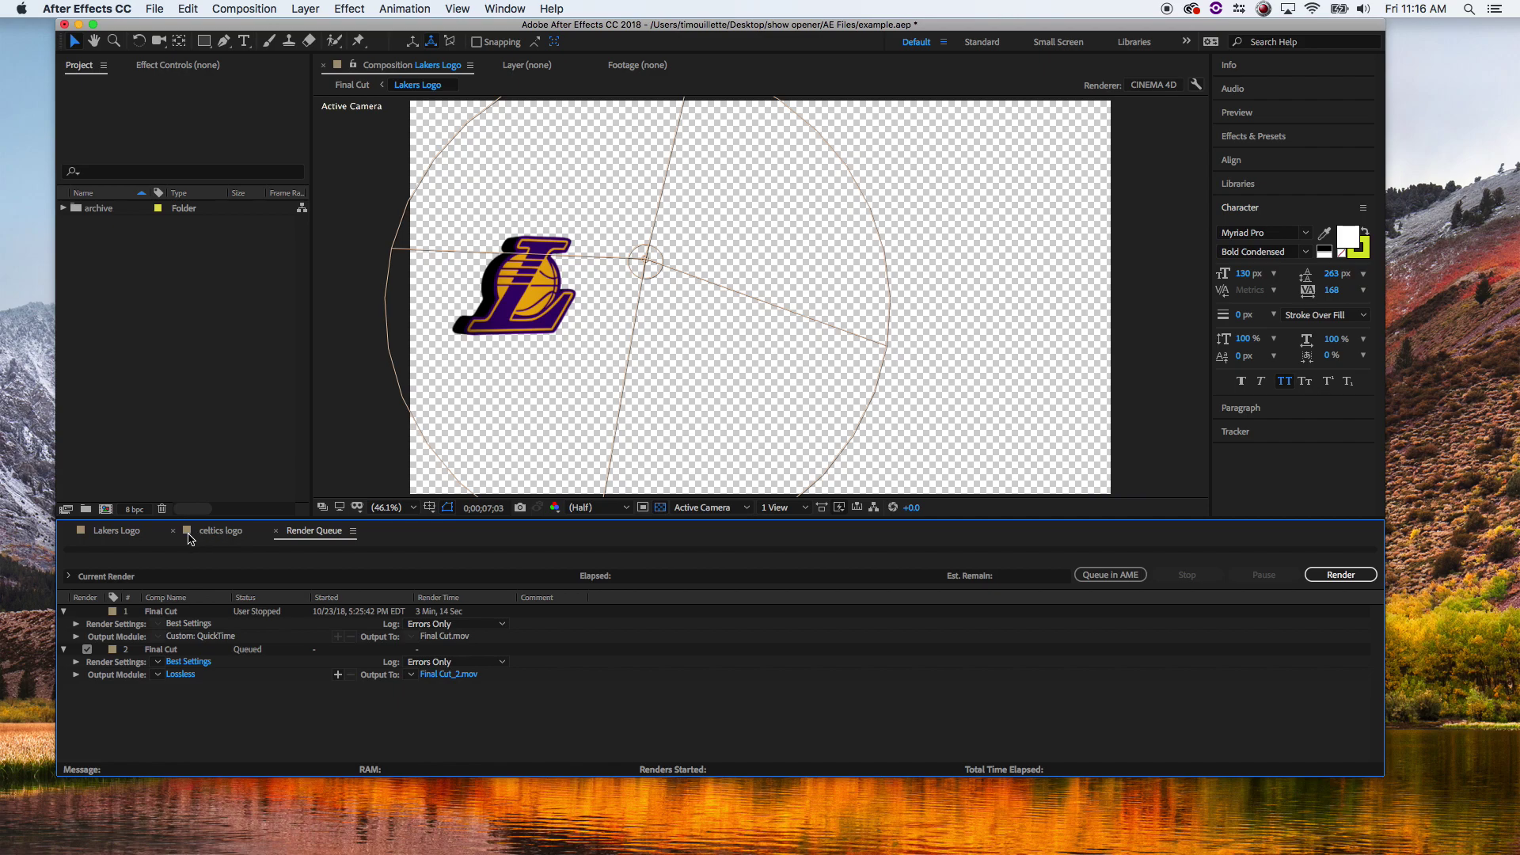
click(176, 531)
click(68, 532)
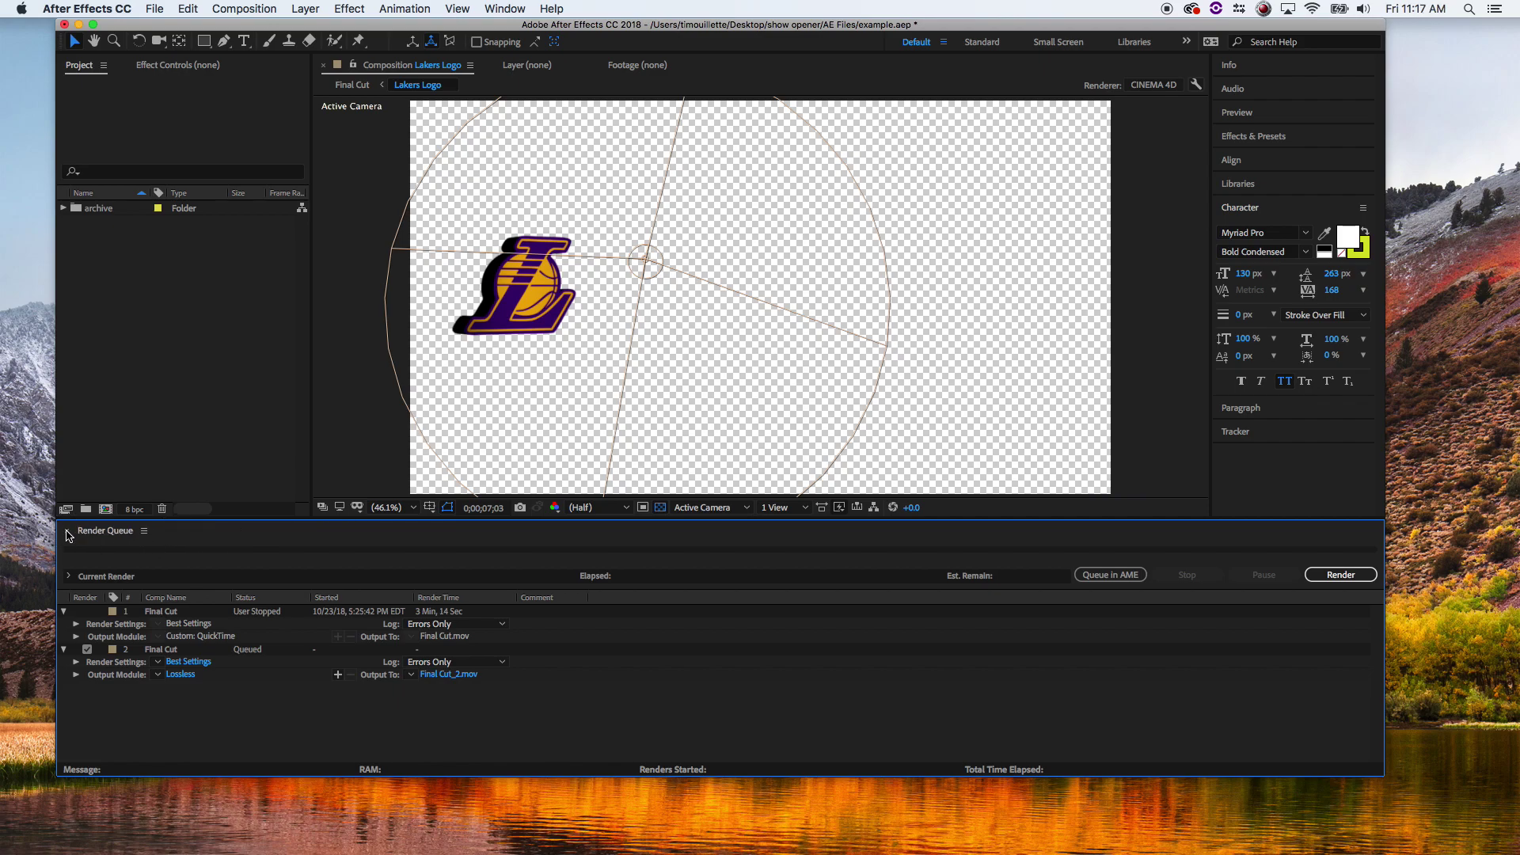
click(125, 440)
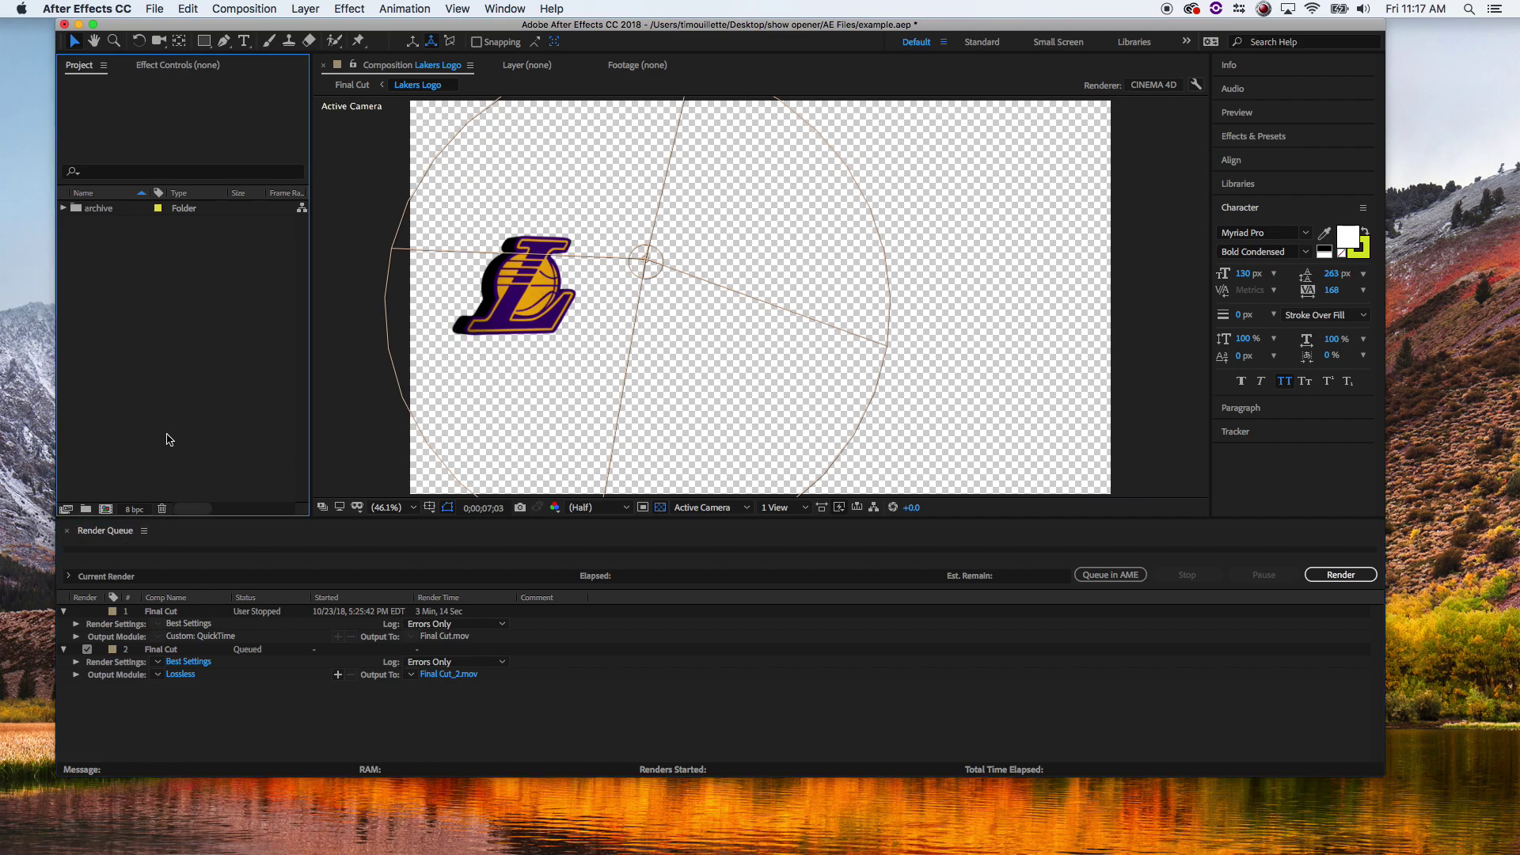
drag(841, 25, 914, 369)
- Go to show opener > ai files, preview the Lakers .eps, and open it with Illustrator CC 2018
click(513, 162)
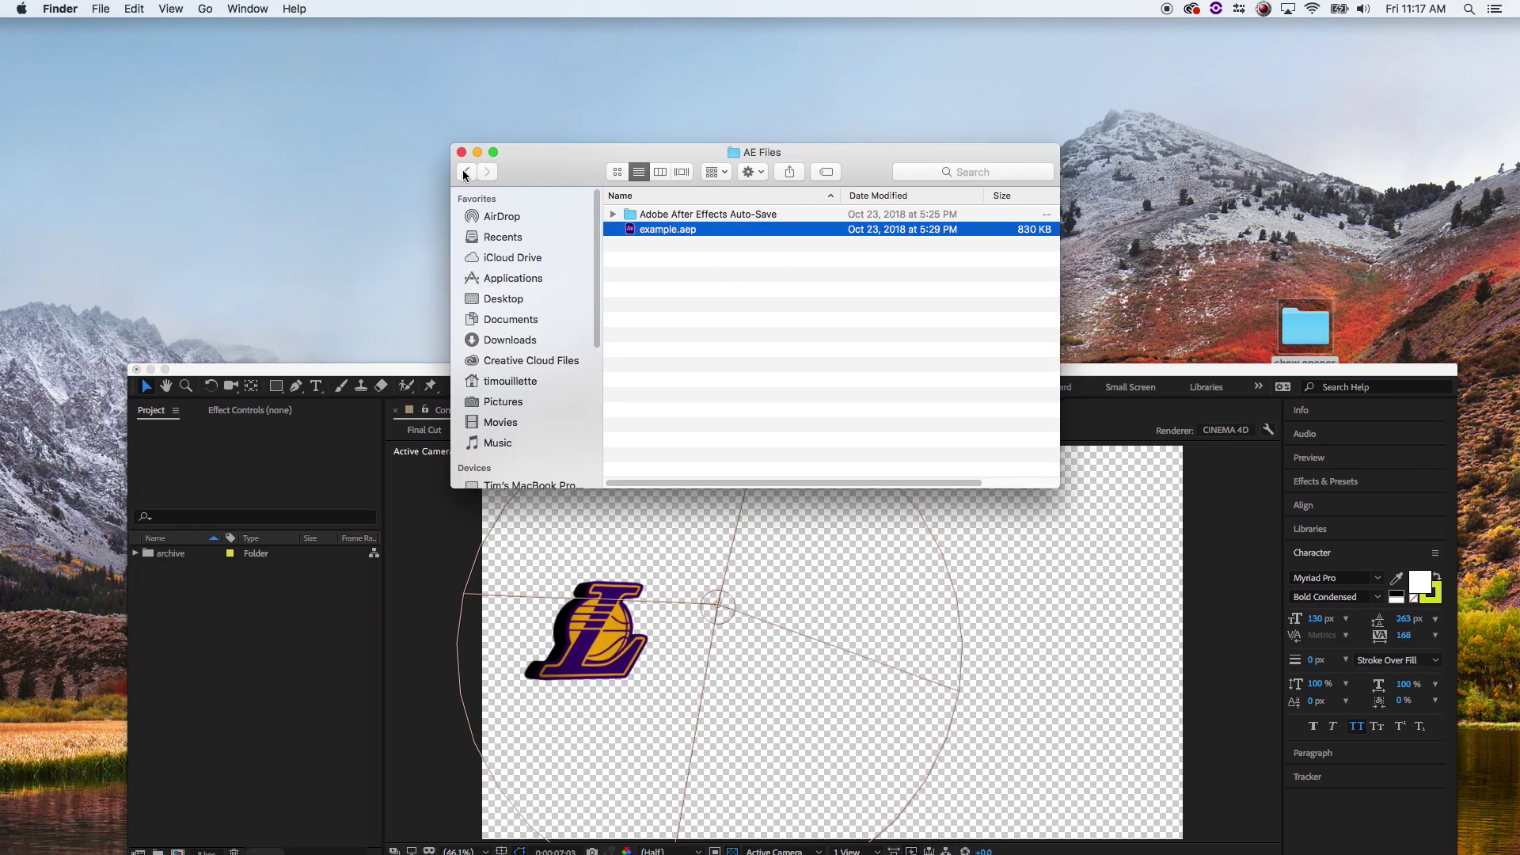
click(471, 170)
drag(584, 152, 503, 81)
double_click(559, 157)
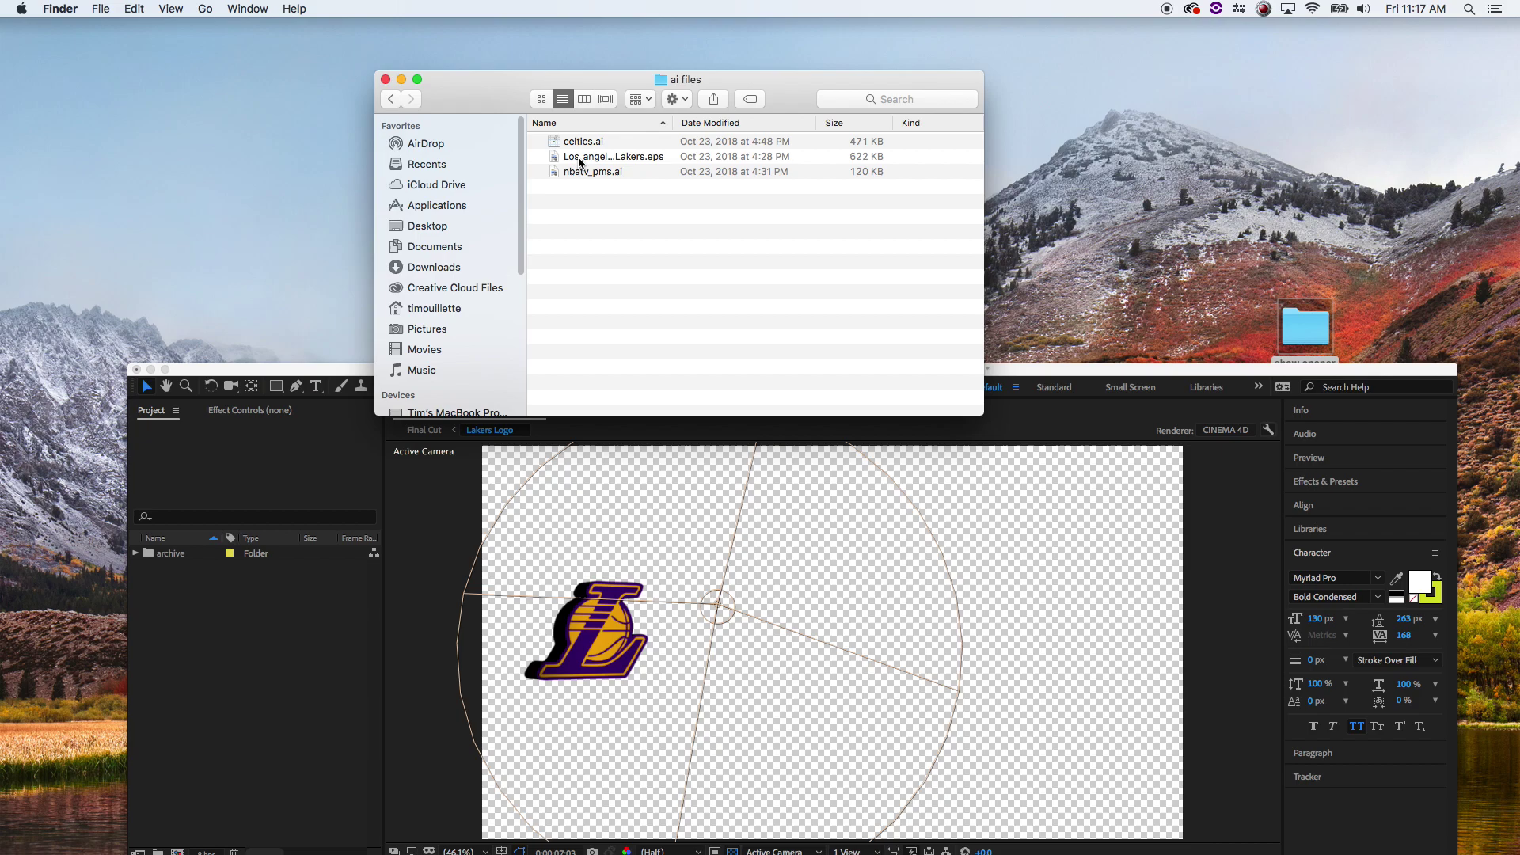
click(598, 160)
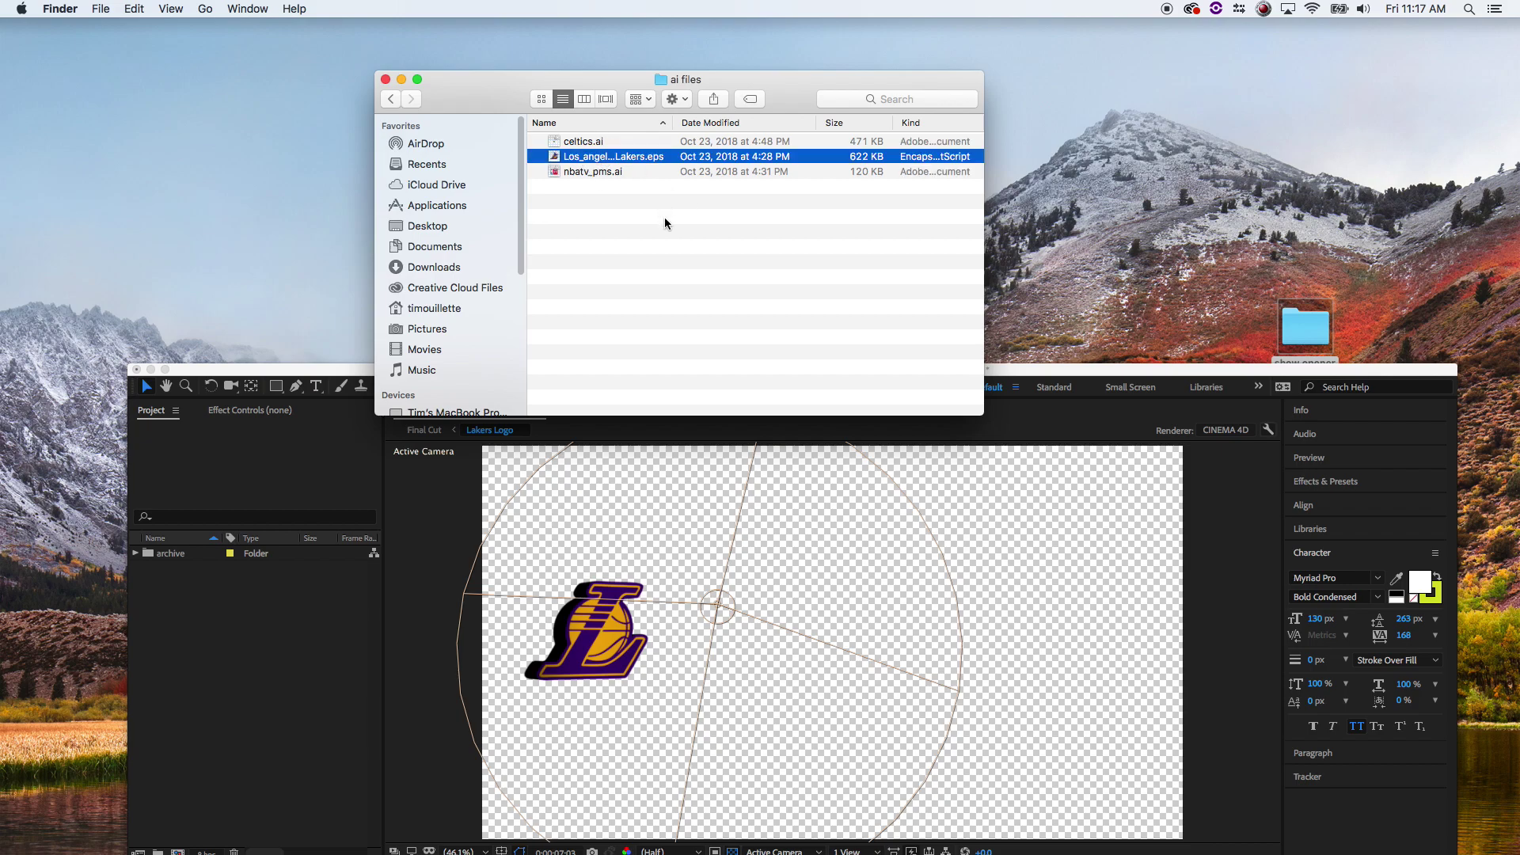
key(space)
key(space)
right_click(553, 156)
mouse_move(595, 175)
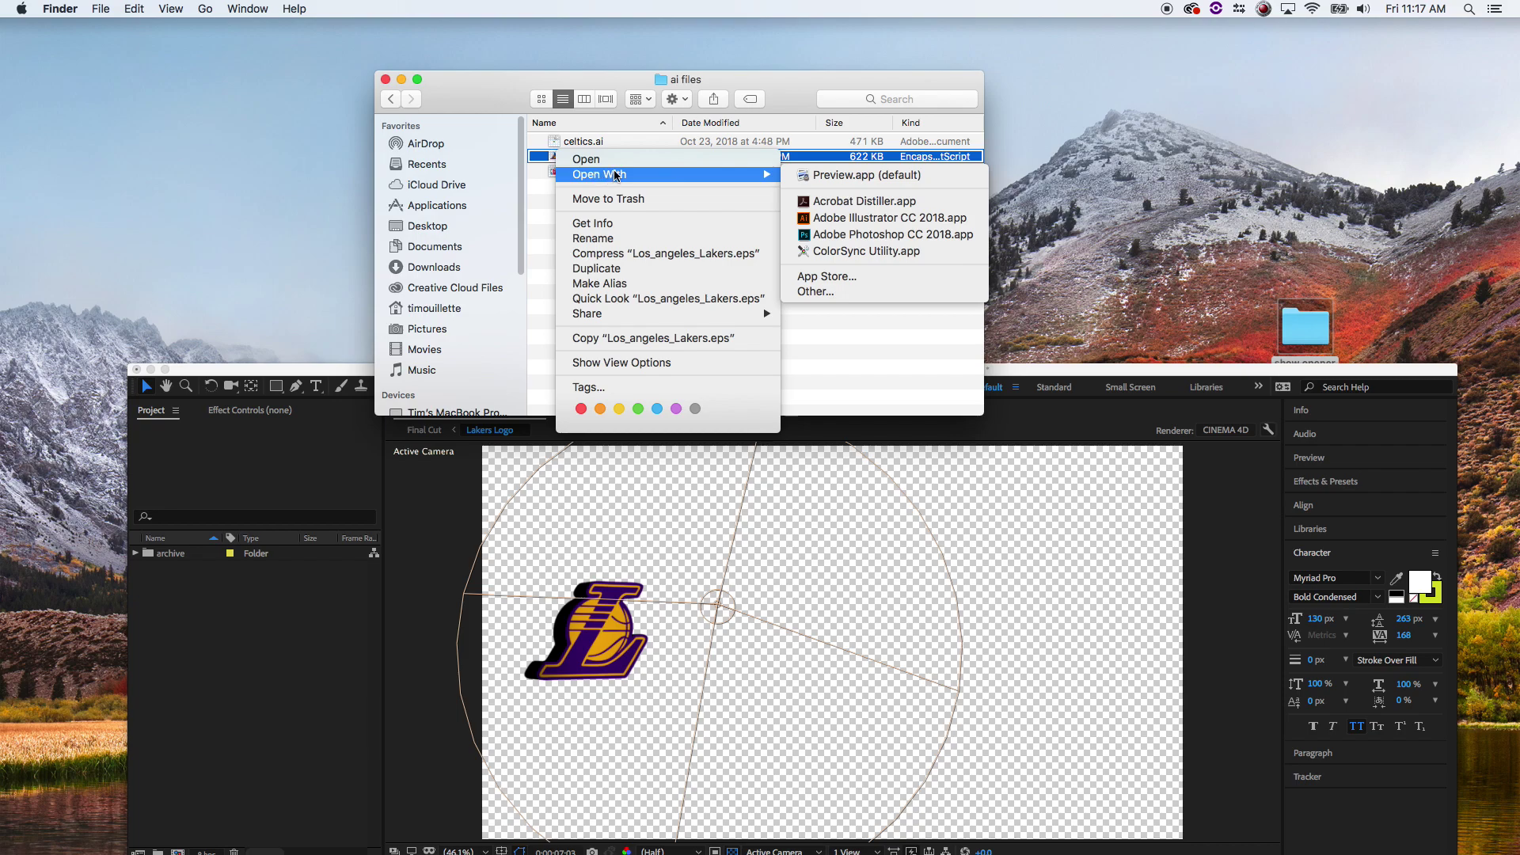
click(878, 218)
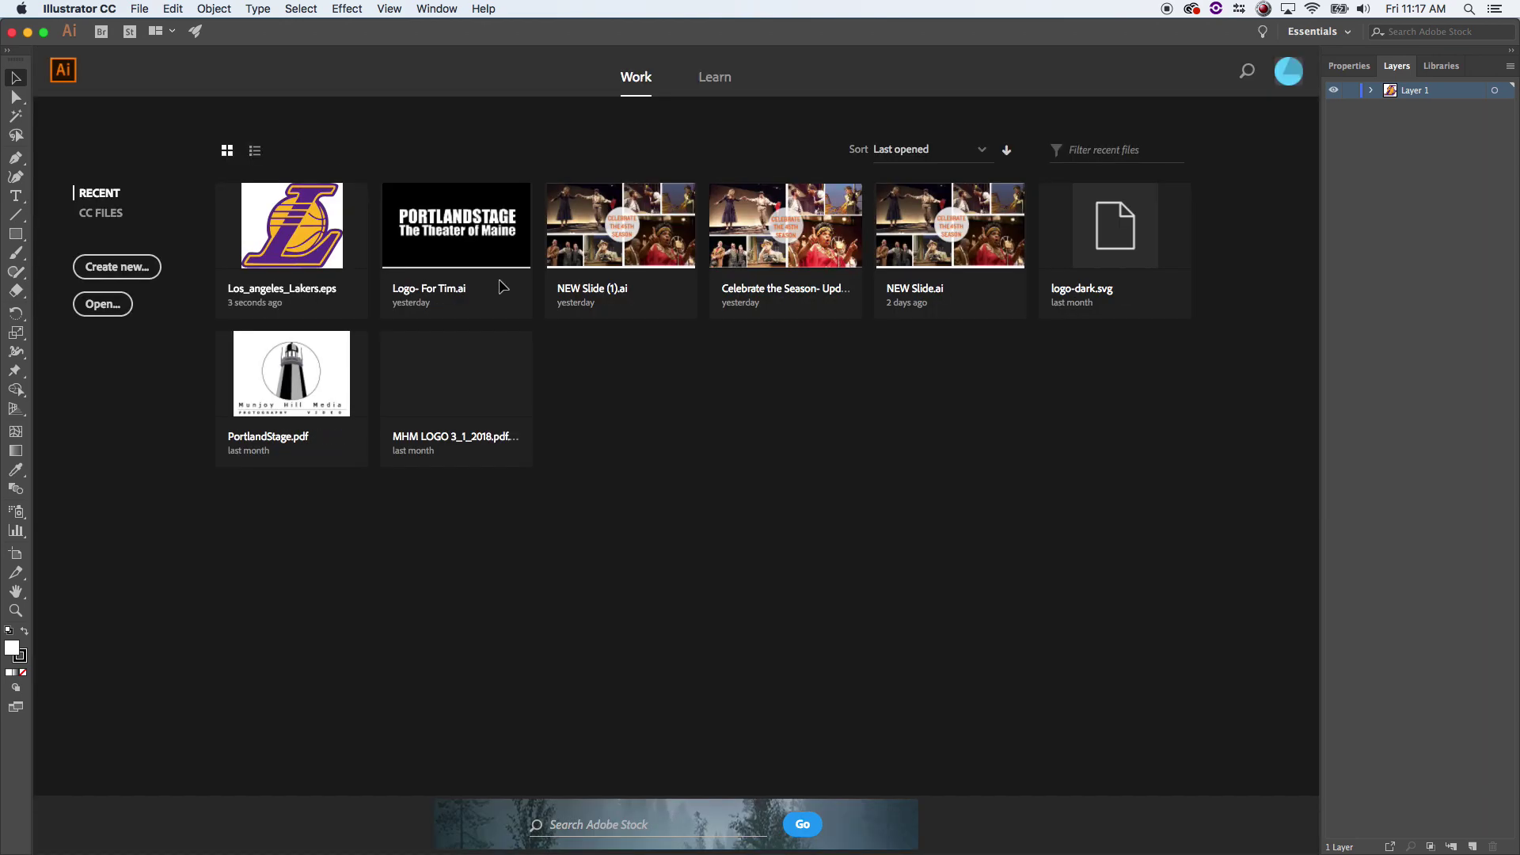
- Reset the Essentials workspace to its default layout
click(311, 224)
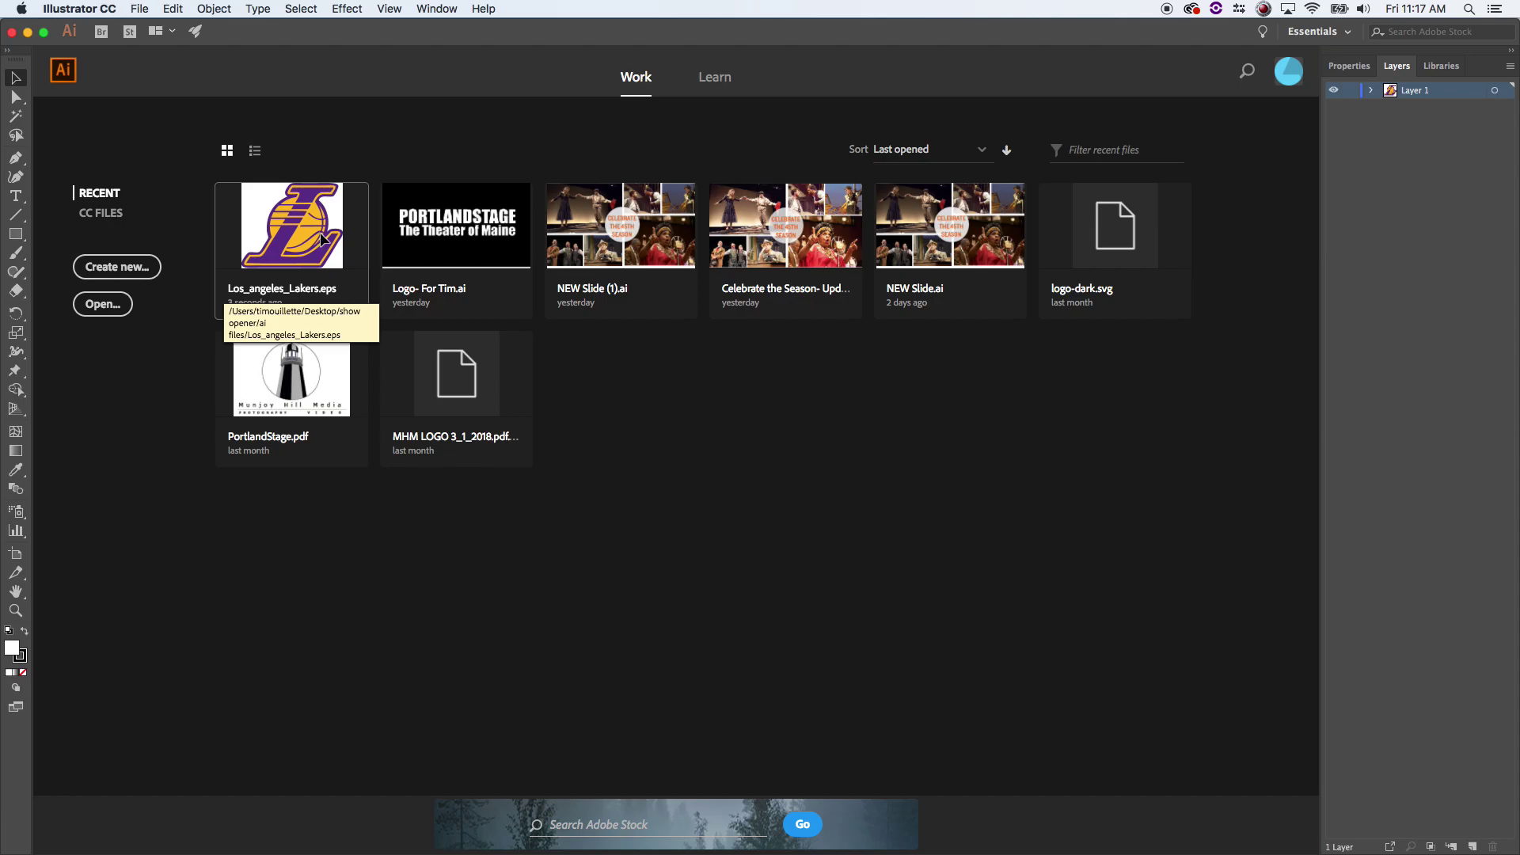
click(450, 9)
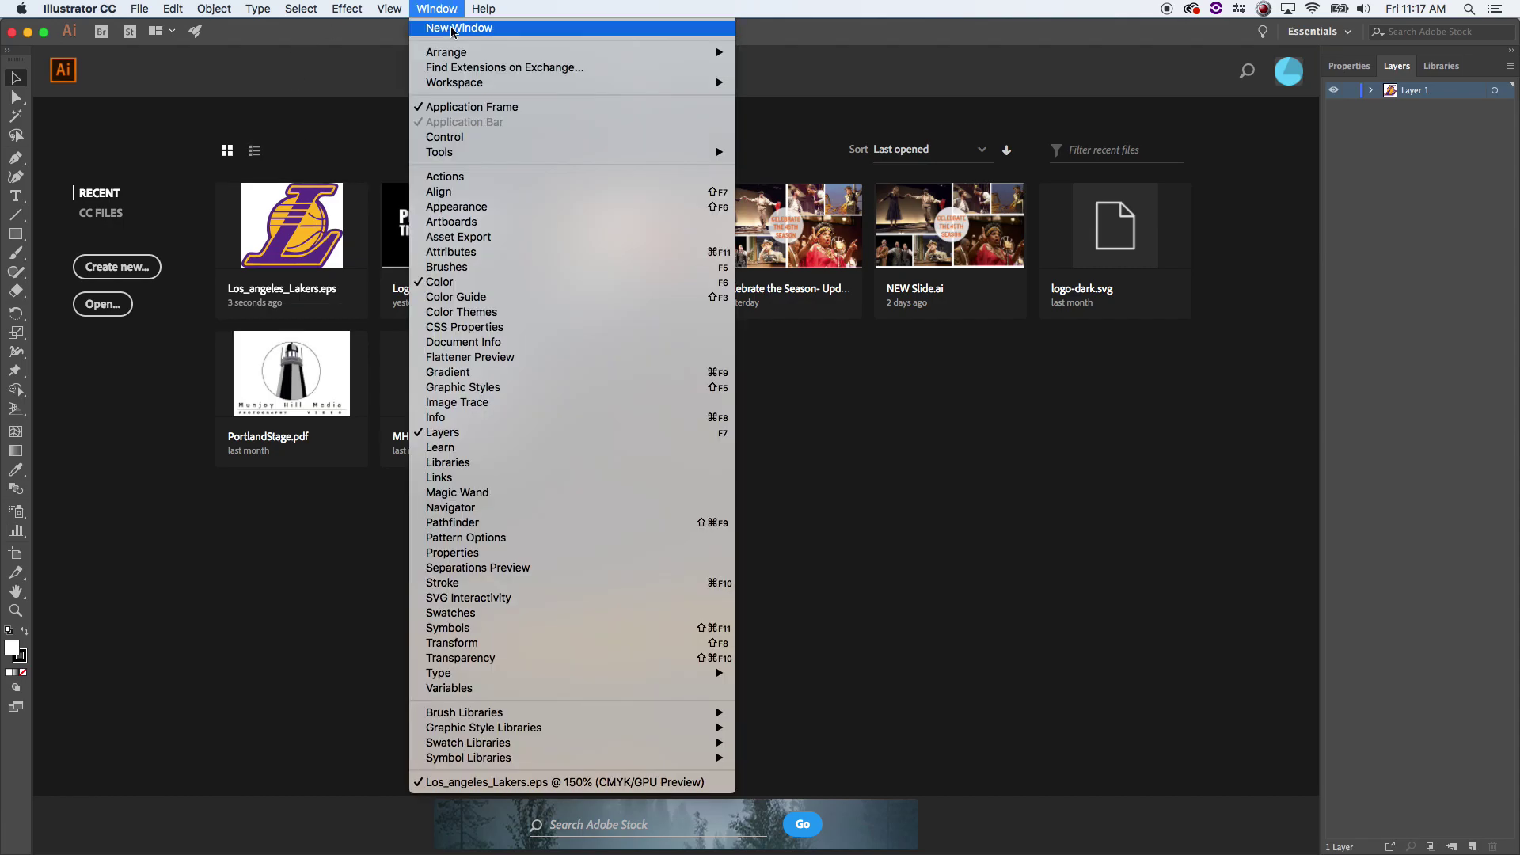
mouse_move(464, 84)
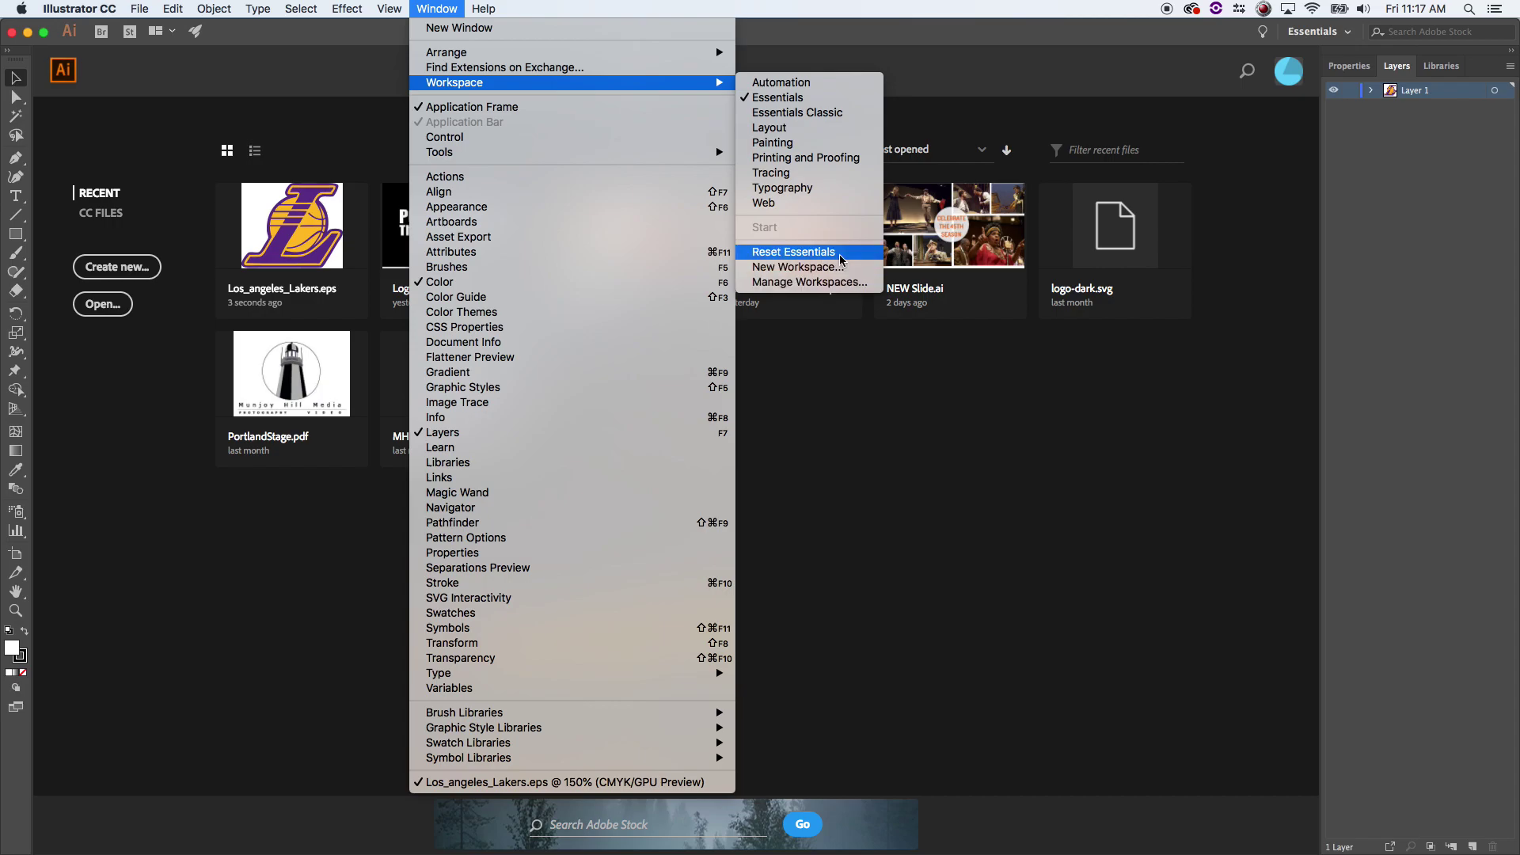
click(842, 260)
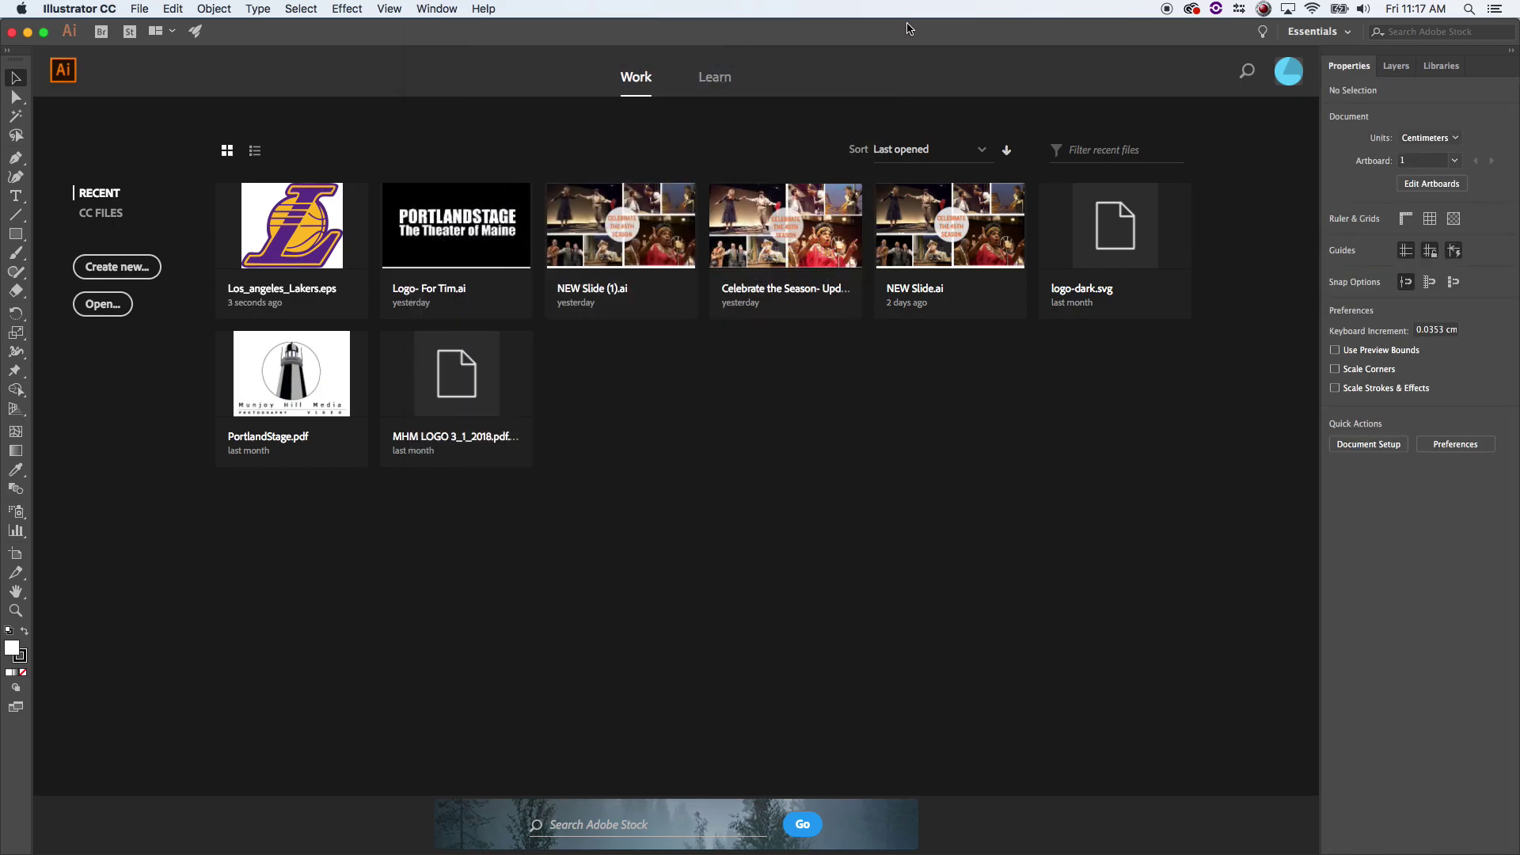
drag(909, 28, 923, 24)
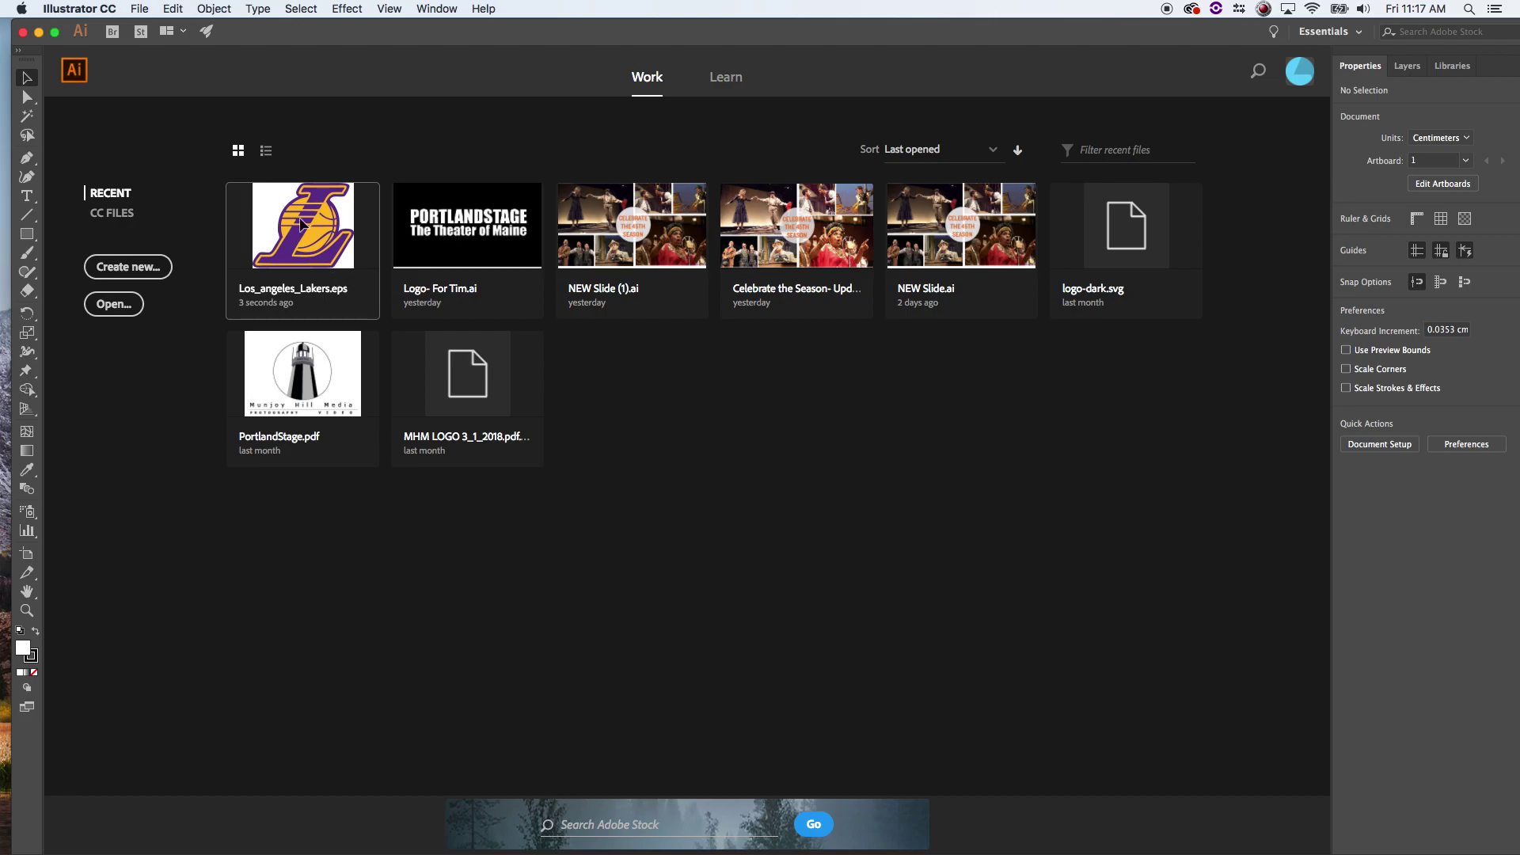
- Open Los_angeles_Lakers.eps from the recent files and postpone the update notice
click(139, 8)
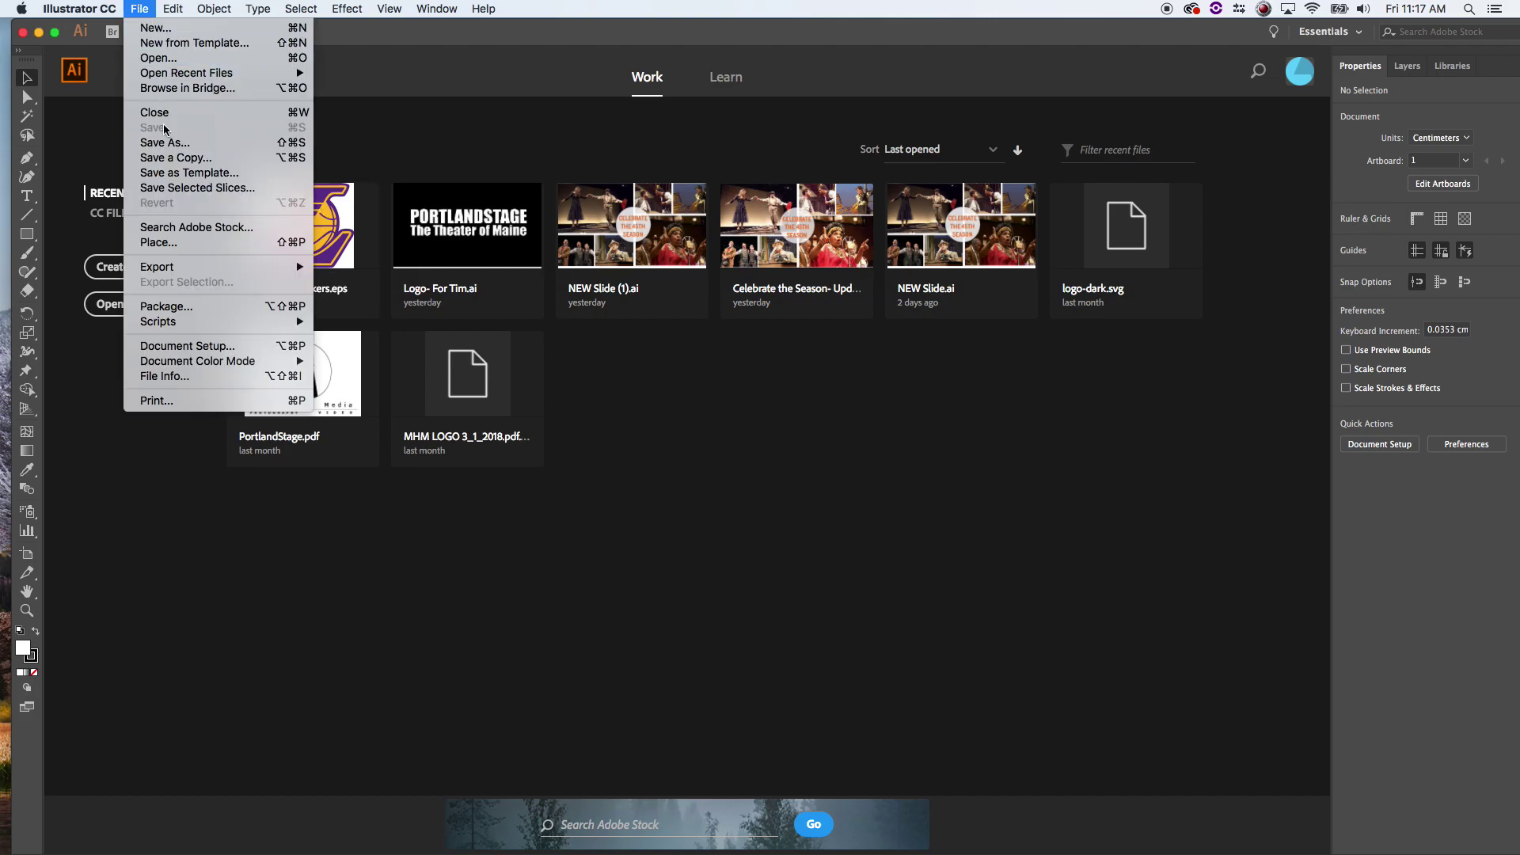
mouse_move(186, 73)
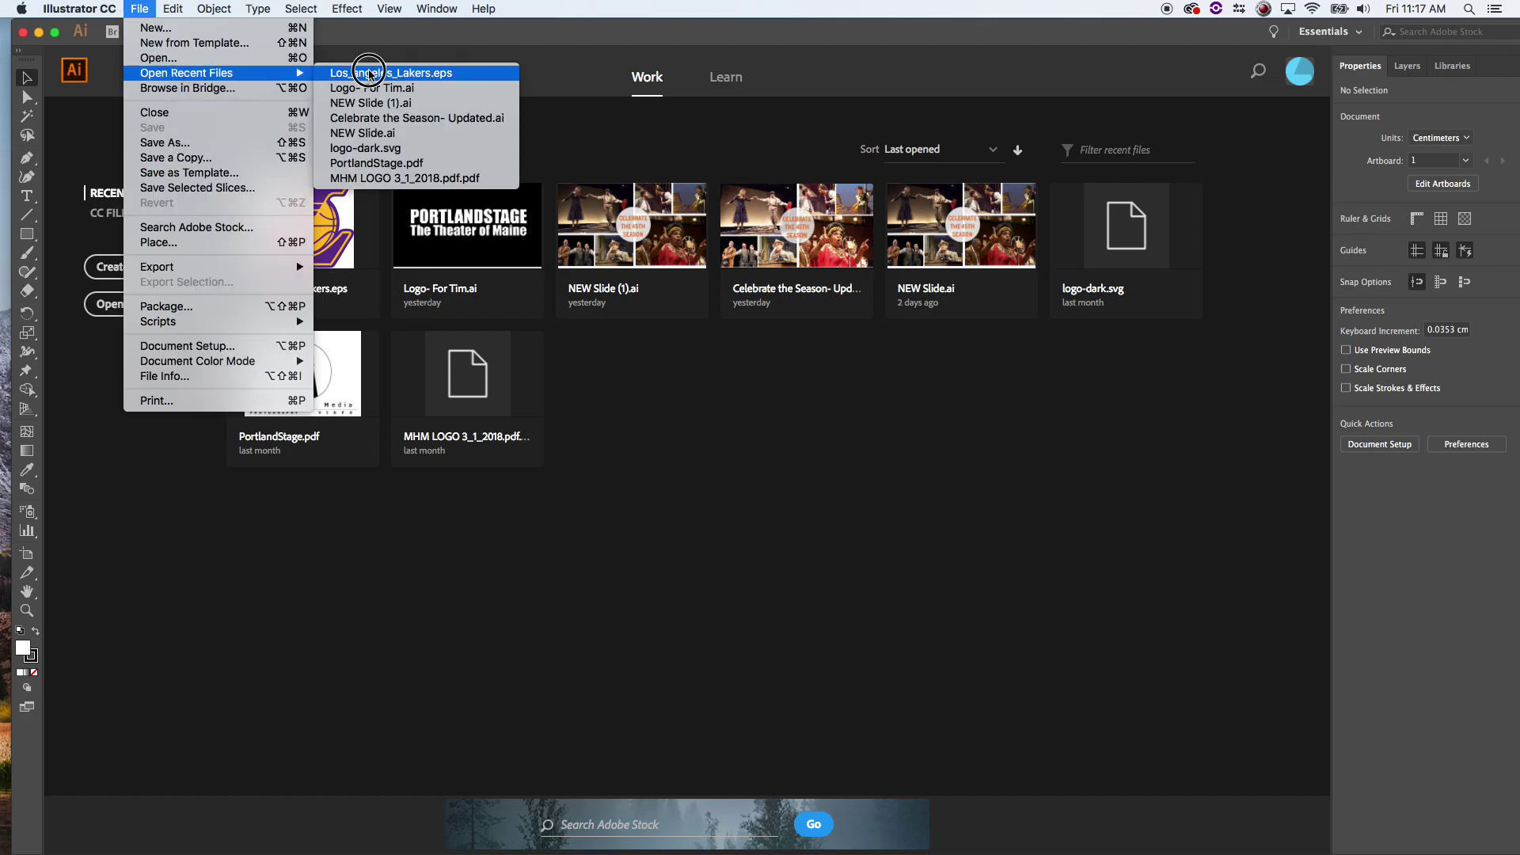
click(368, 69)
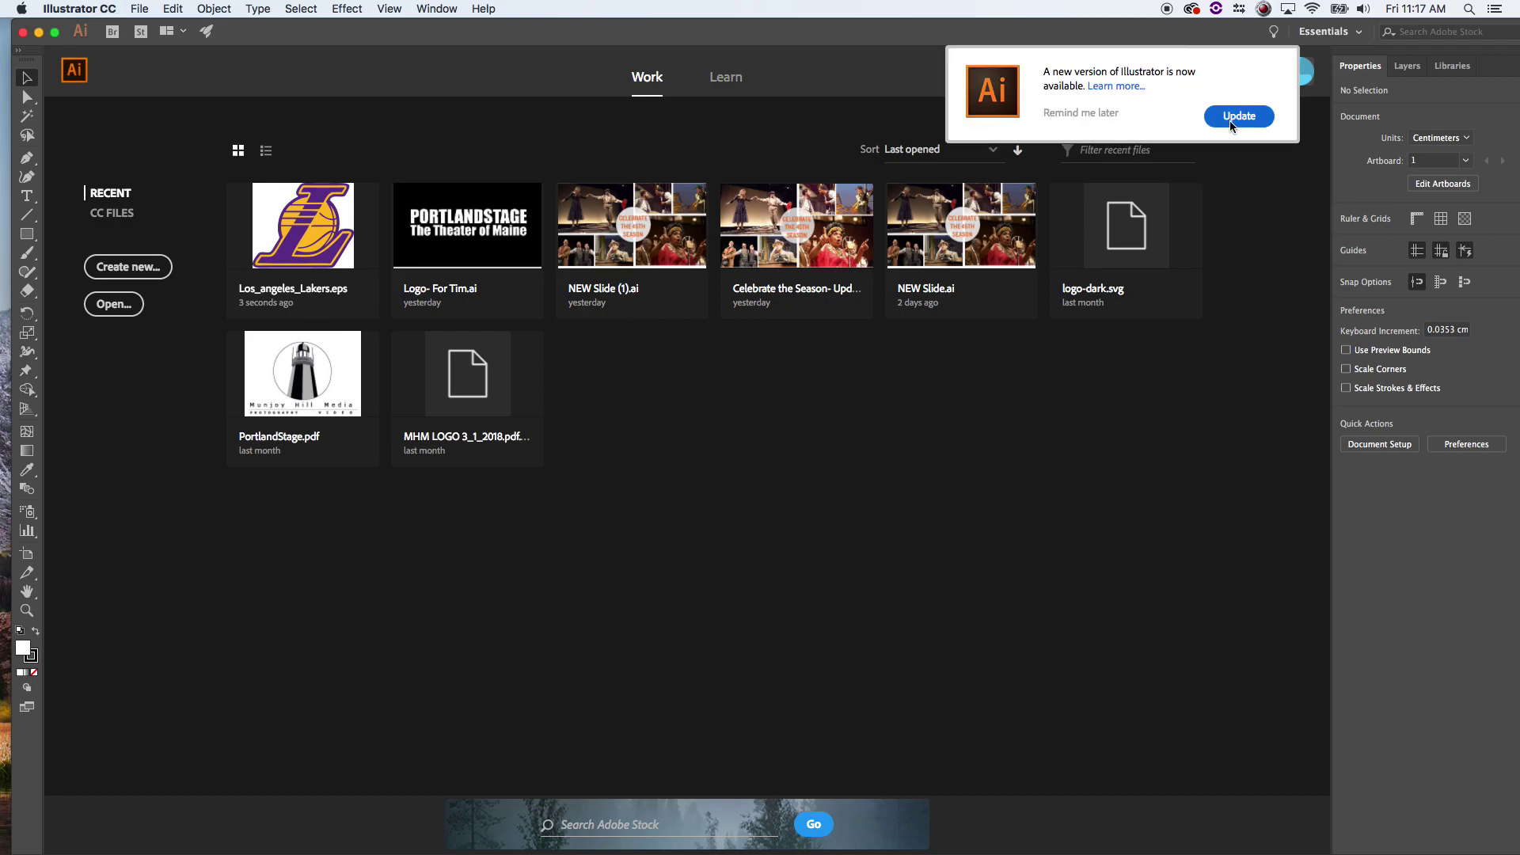
click(1099, 113)
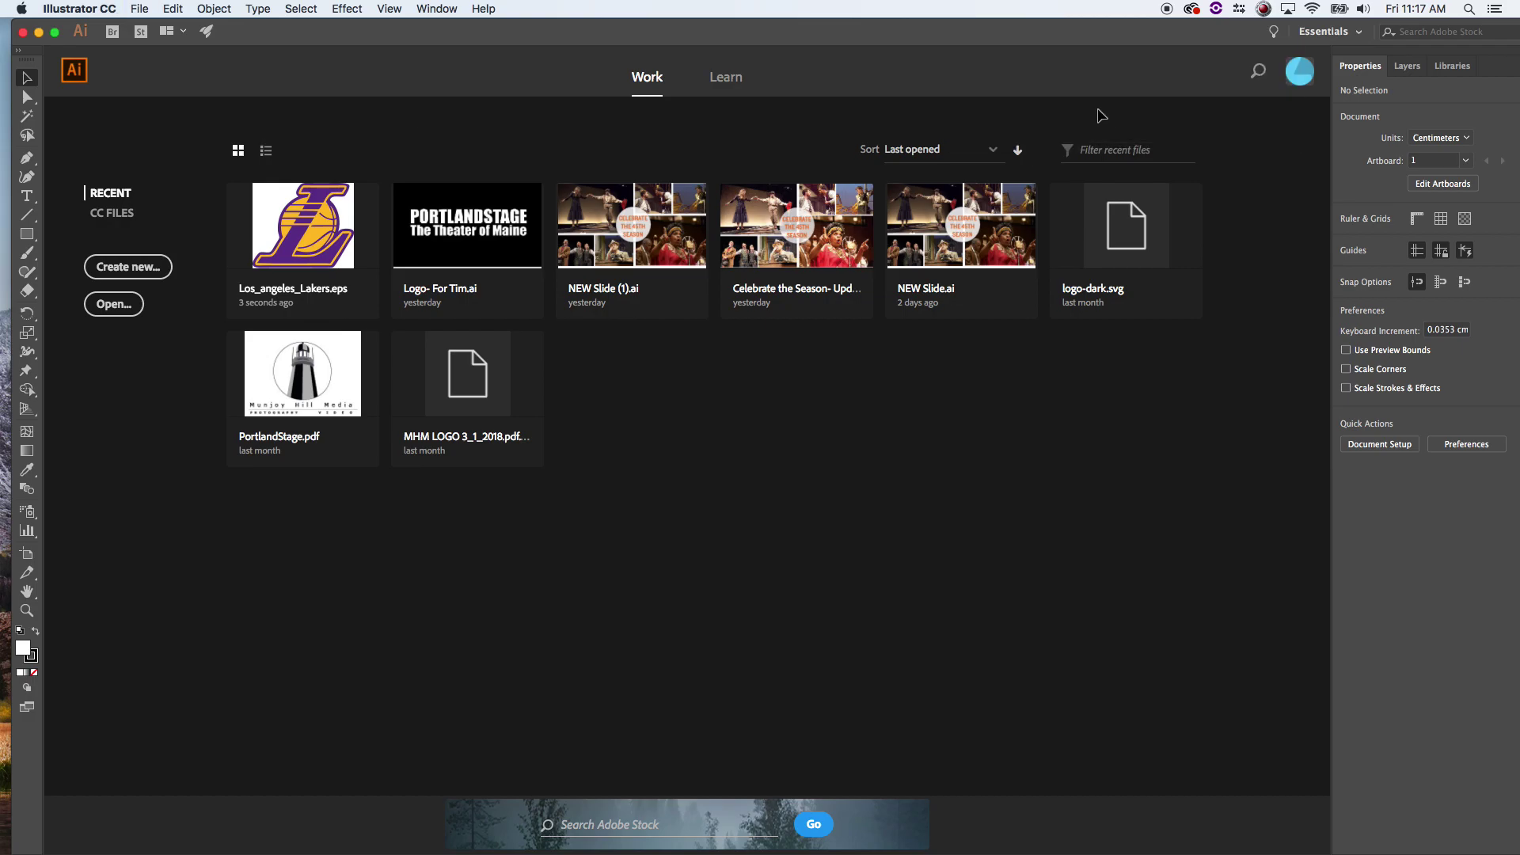
- Reopen Los_angeles_Lakers.eps through File > Open Recent Files
click(136, 8)
click(139, 8)
click(139, 8)
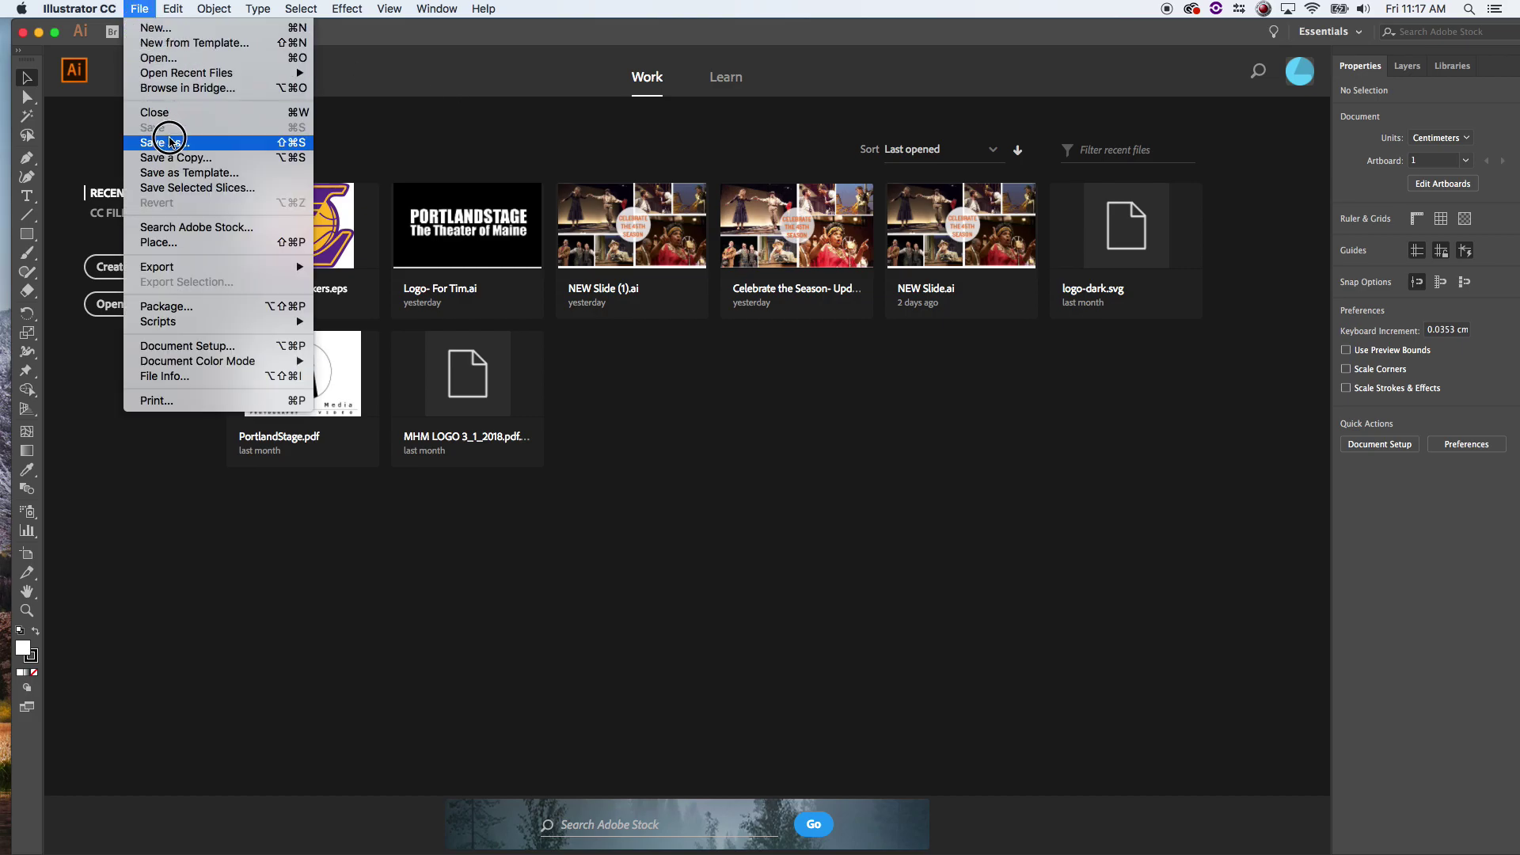
mouse_move(190, 73)
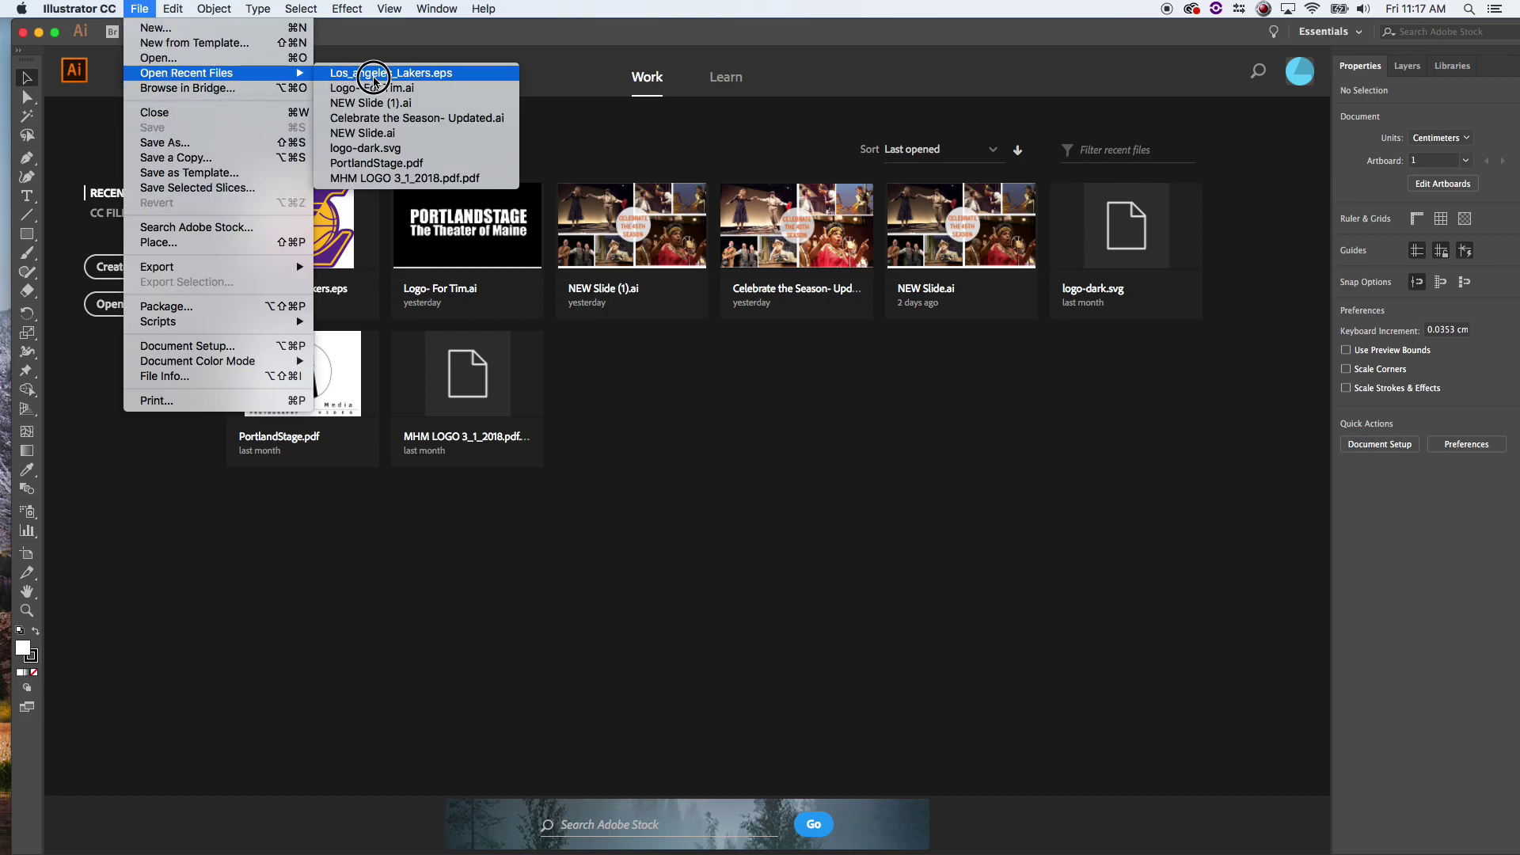
click(374, 73)
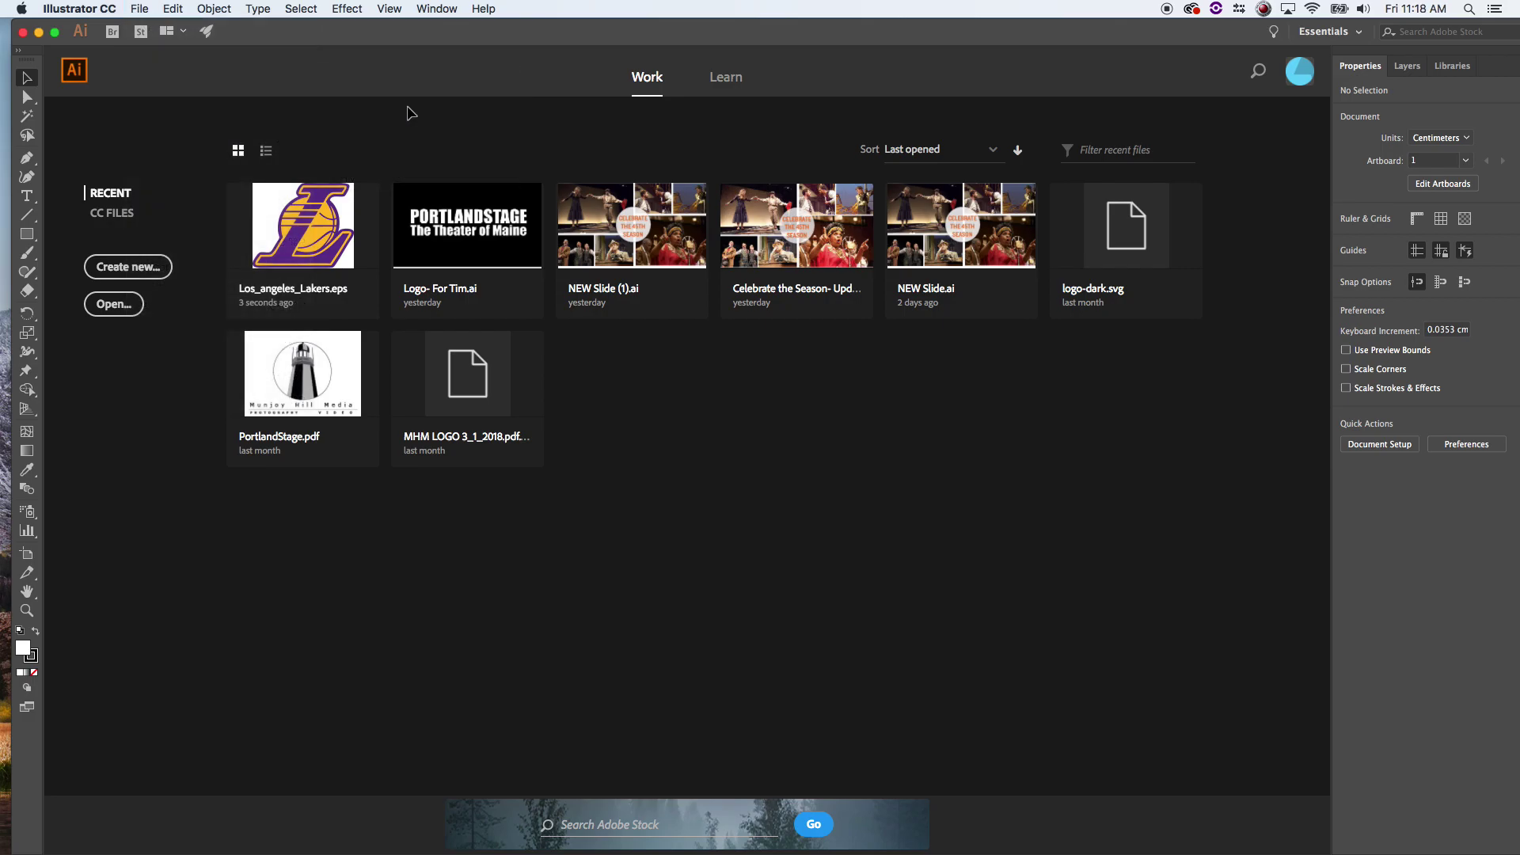
drag(339, 48, 354, 32)
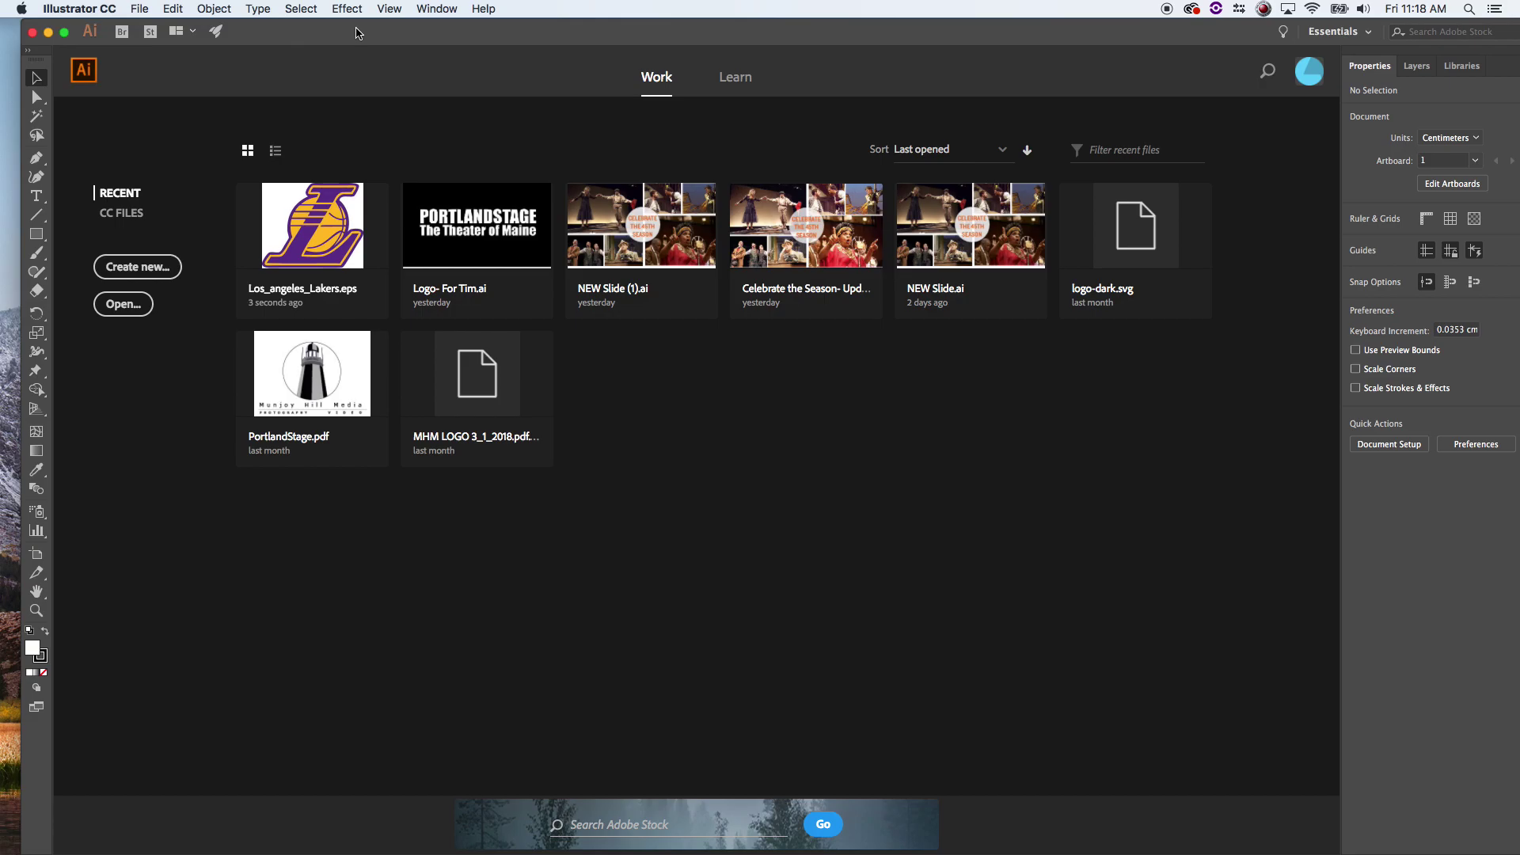
click(138, 7)
- Open Los_angeles_Lakers.eps as a document and select the whole logo
mouse_move(174, 76)
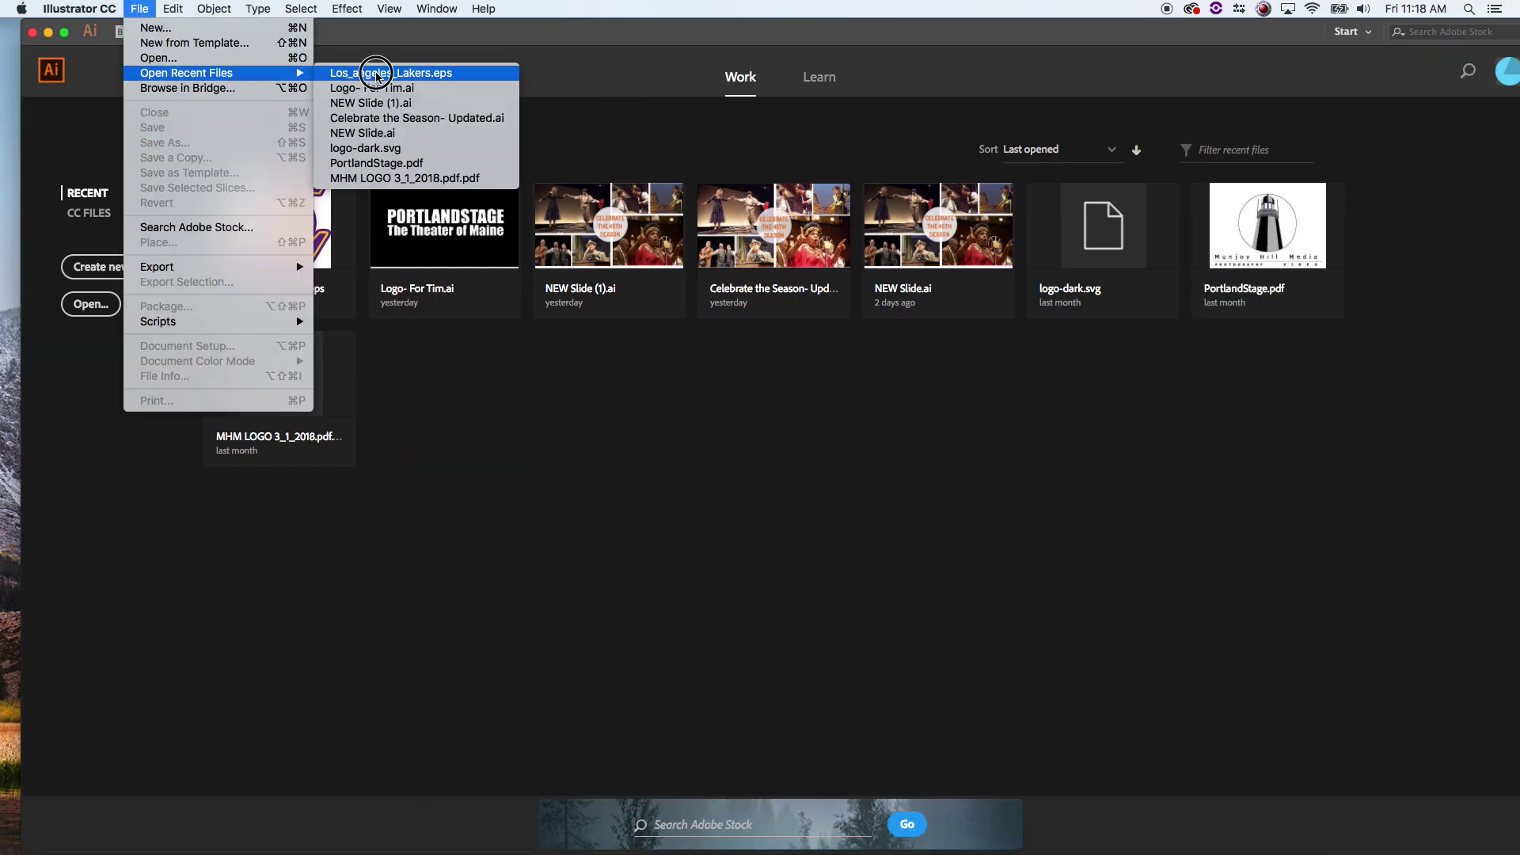
click(364, 73)
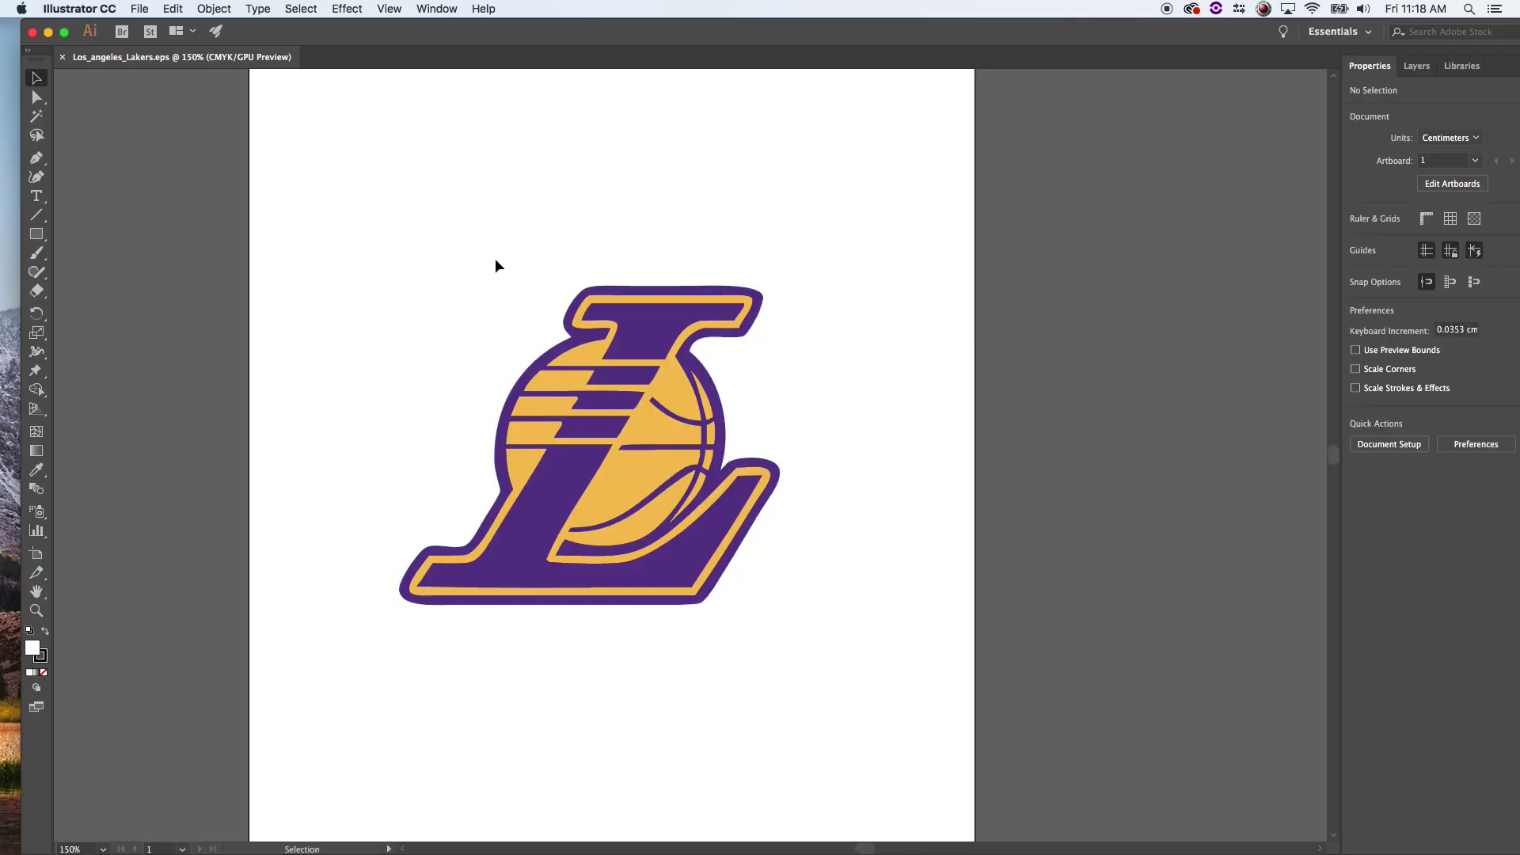
drag(393, 235, 775, 662)
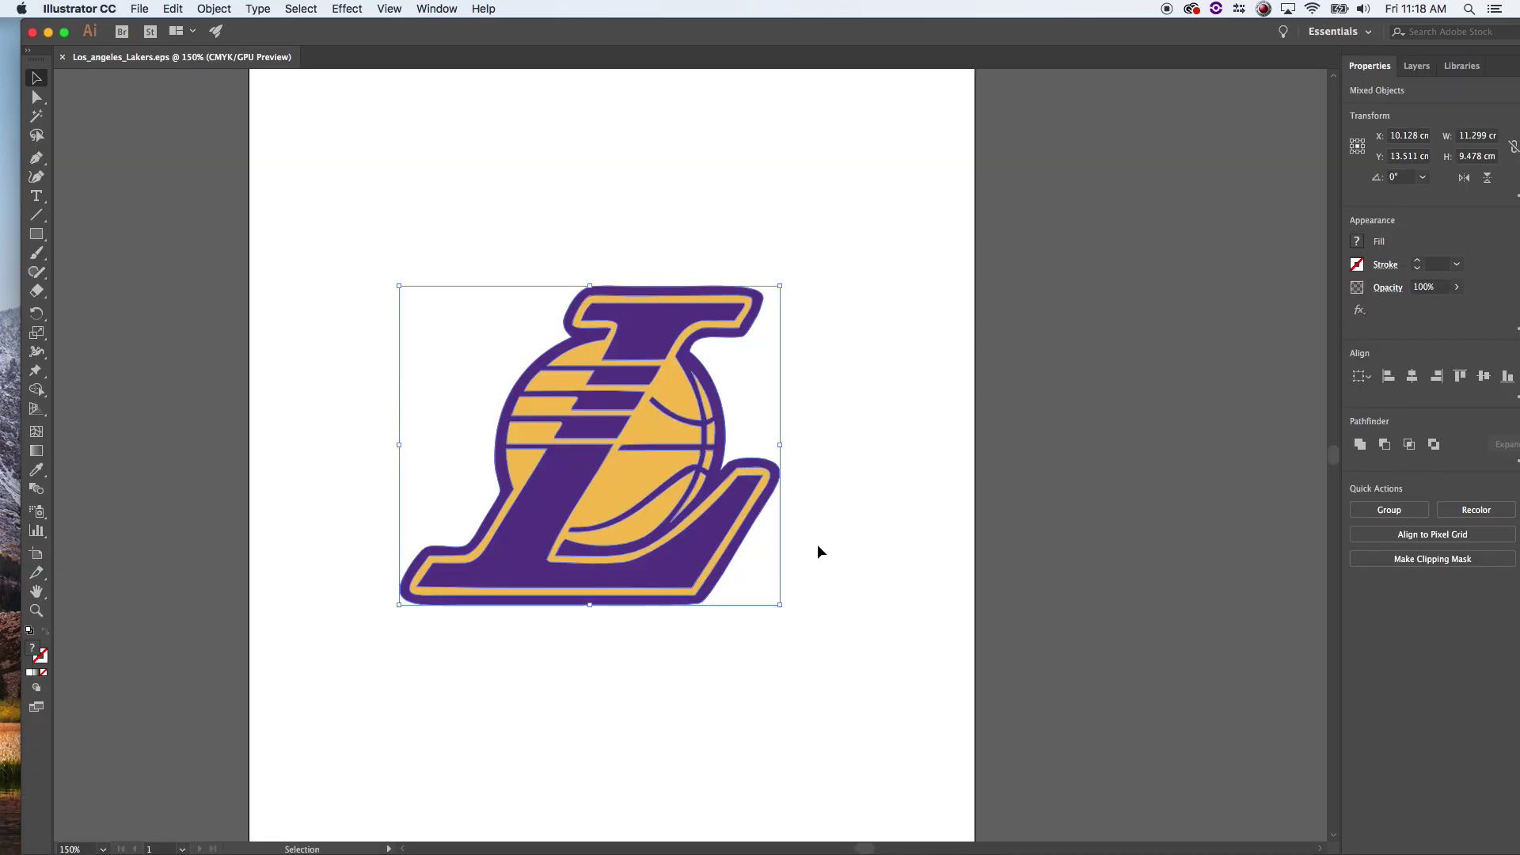
key(a)
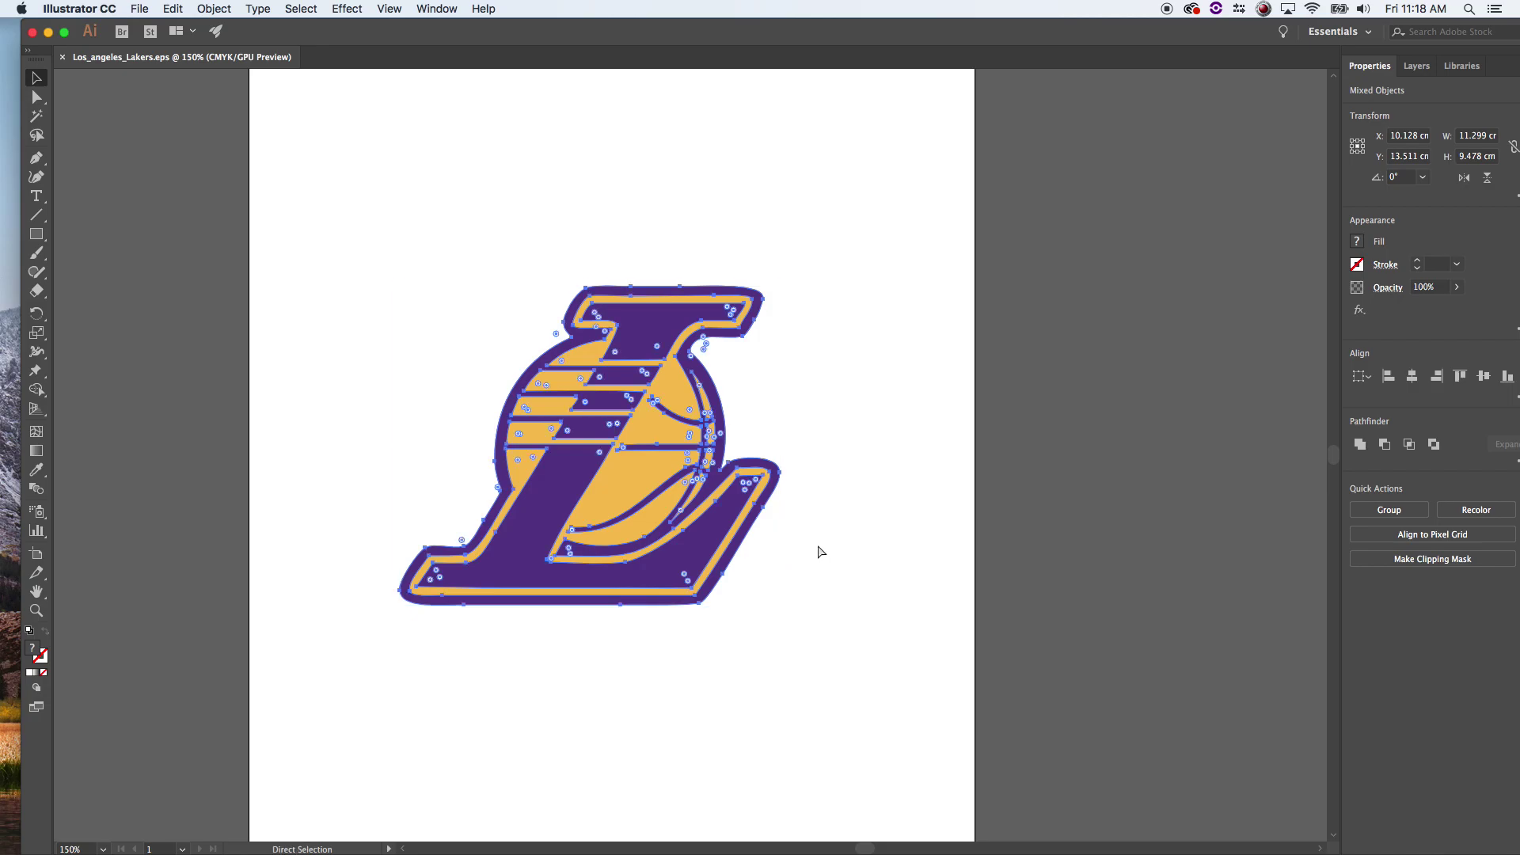
key(v)
- Create a new 1920×1080 document from the Film & Video HDV/HDTV 1080 preset
click(145, 8)
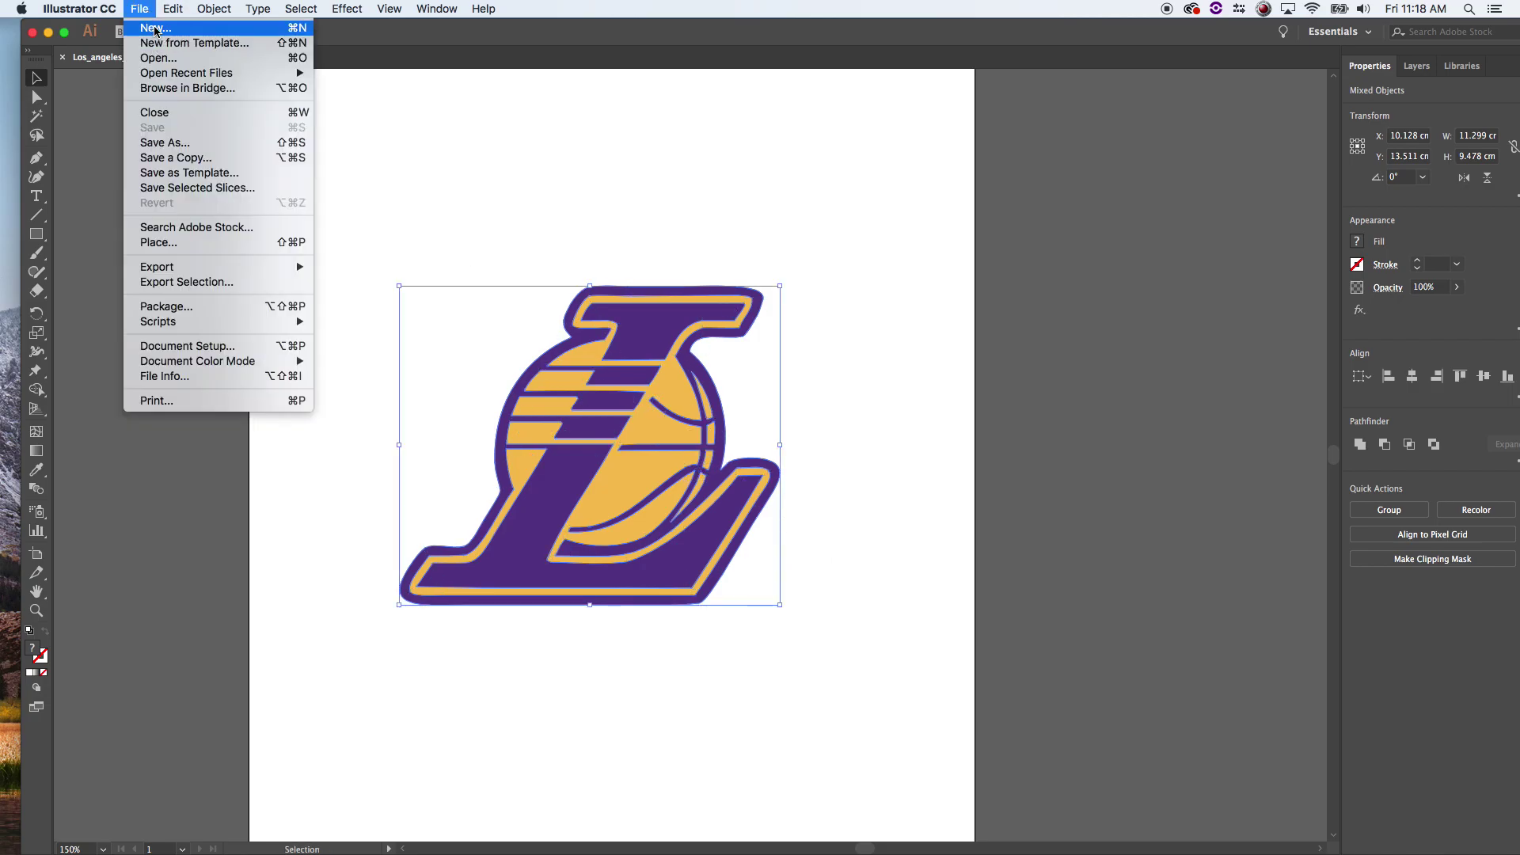
click(140, 10)
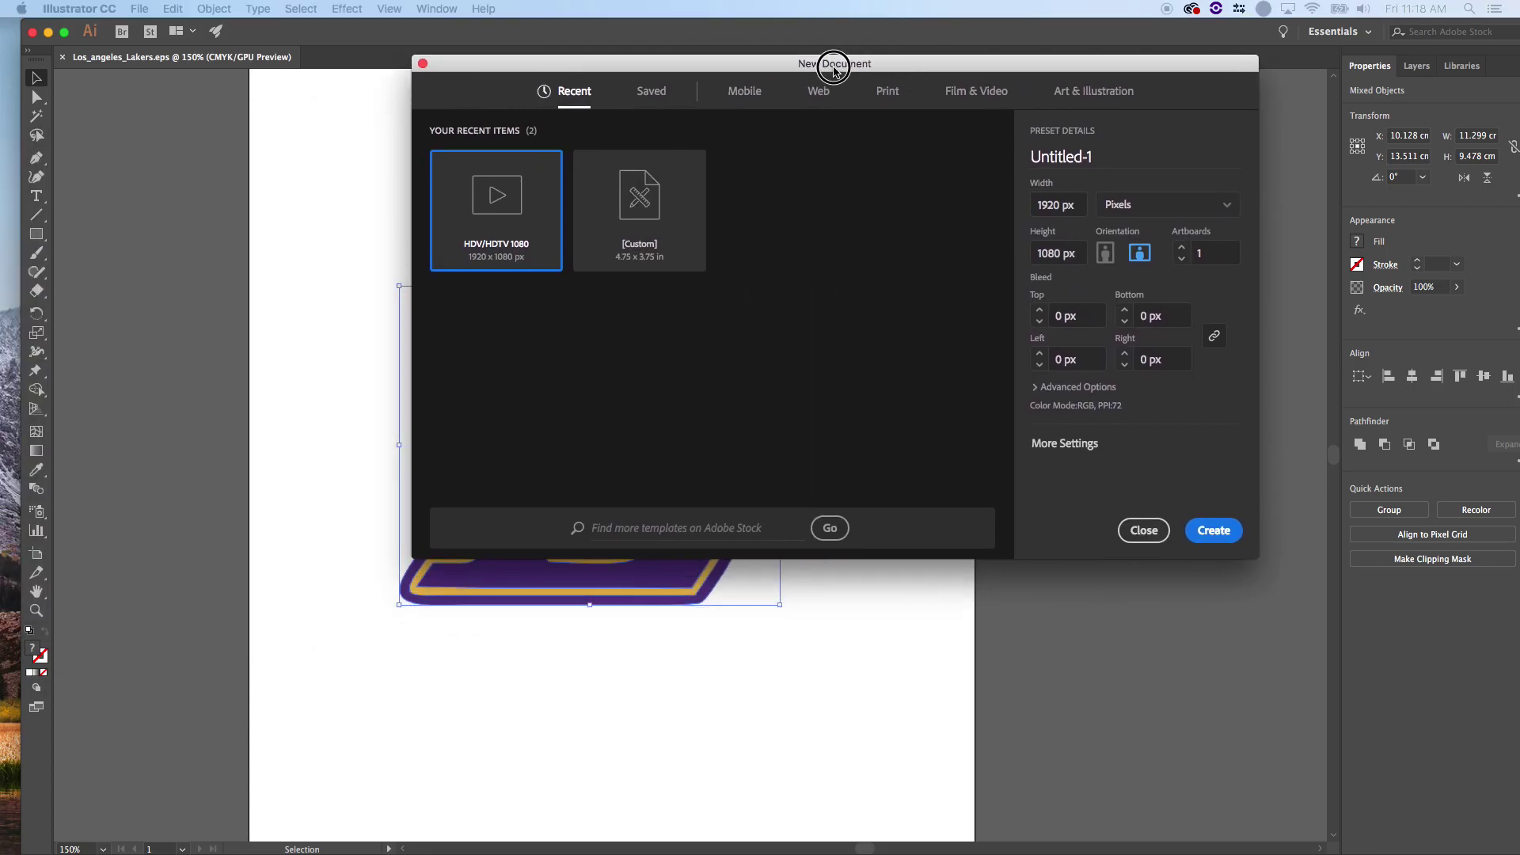
click(990, 92)
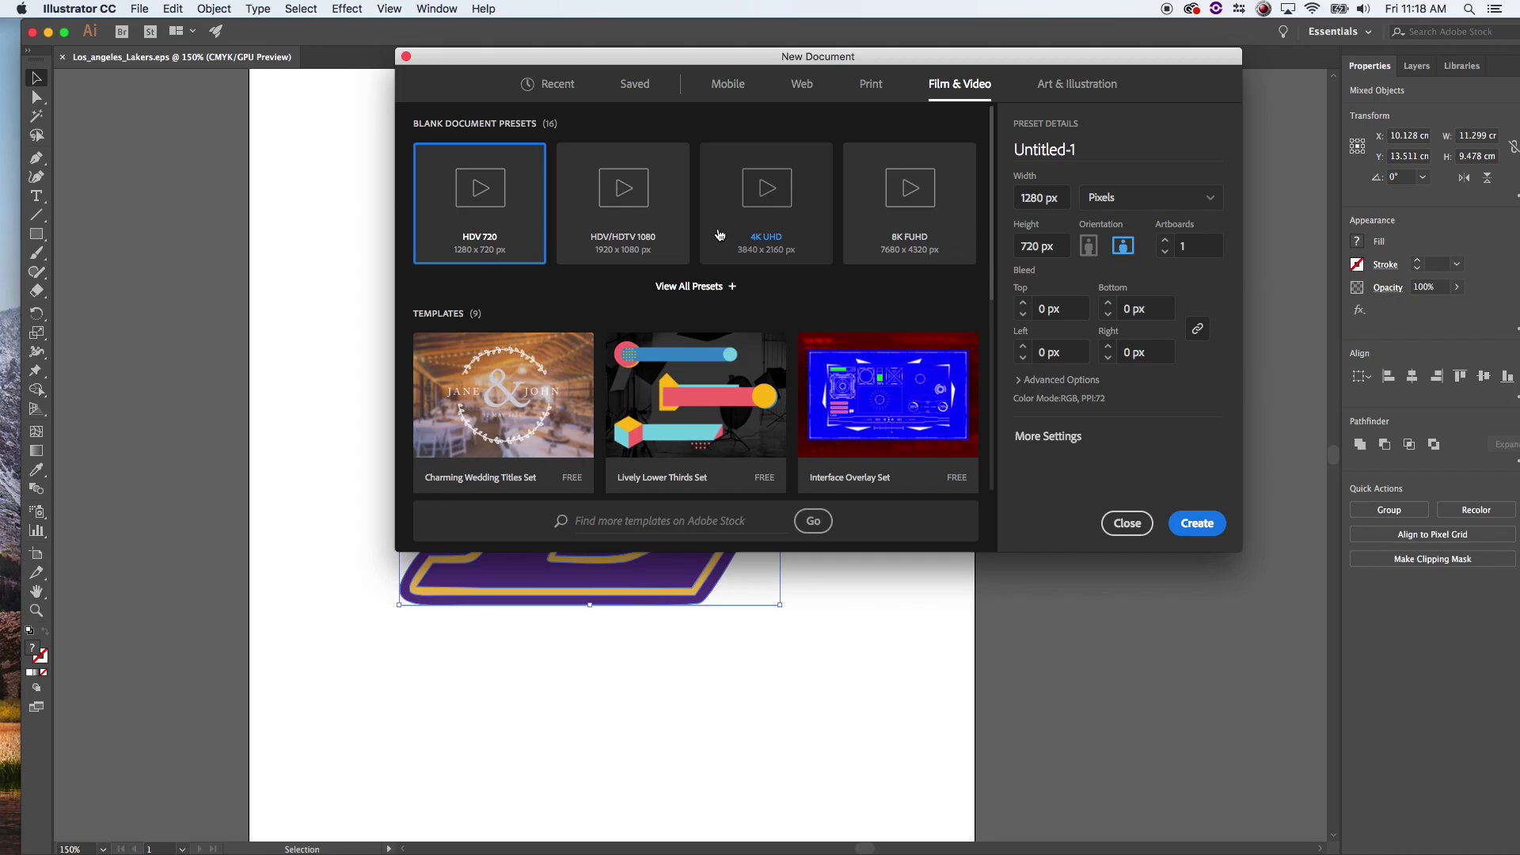
click(658, 224)
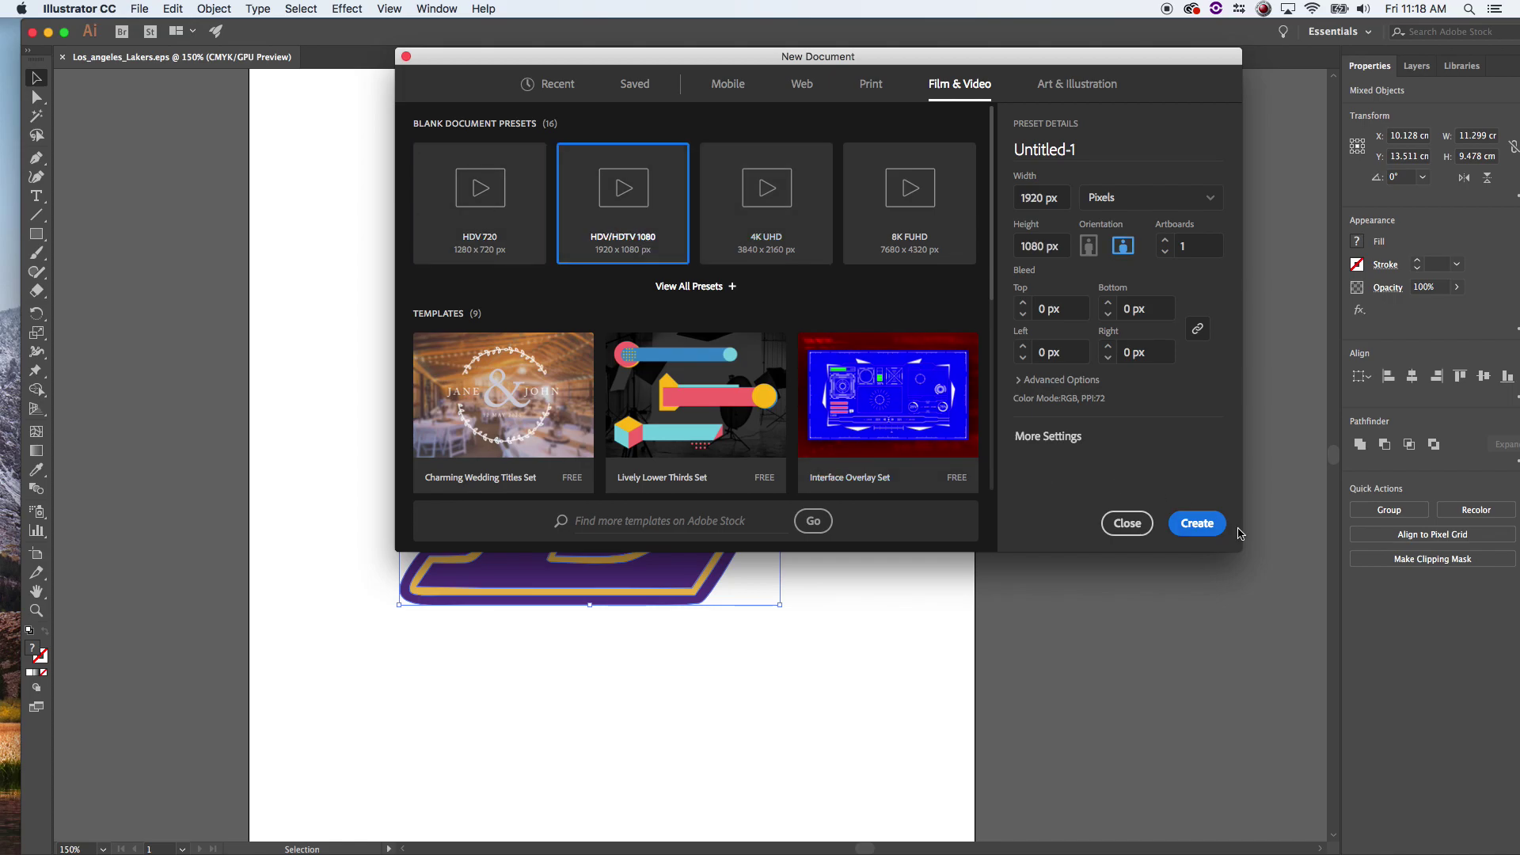
click(1197, 523)
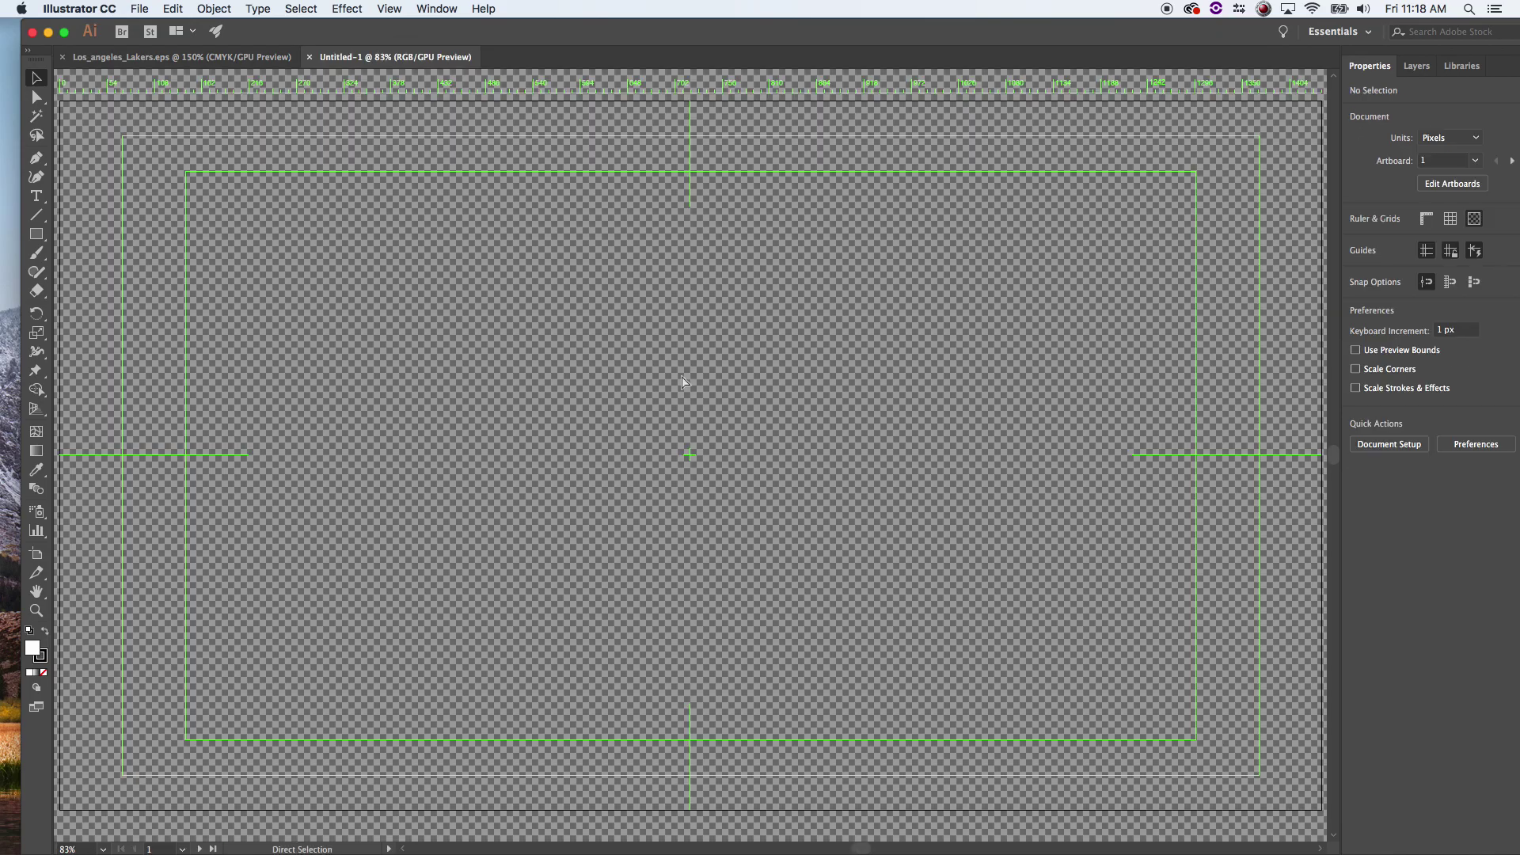
- Paste the Lakers logo, enlarge it proportionally and centre it on the artboard
key(super+v)
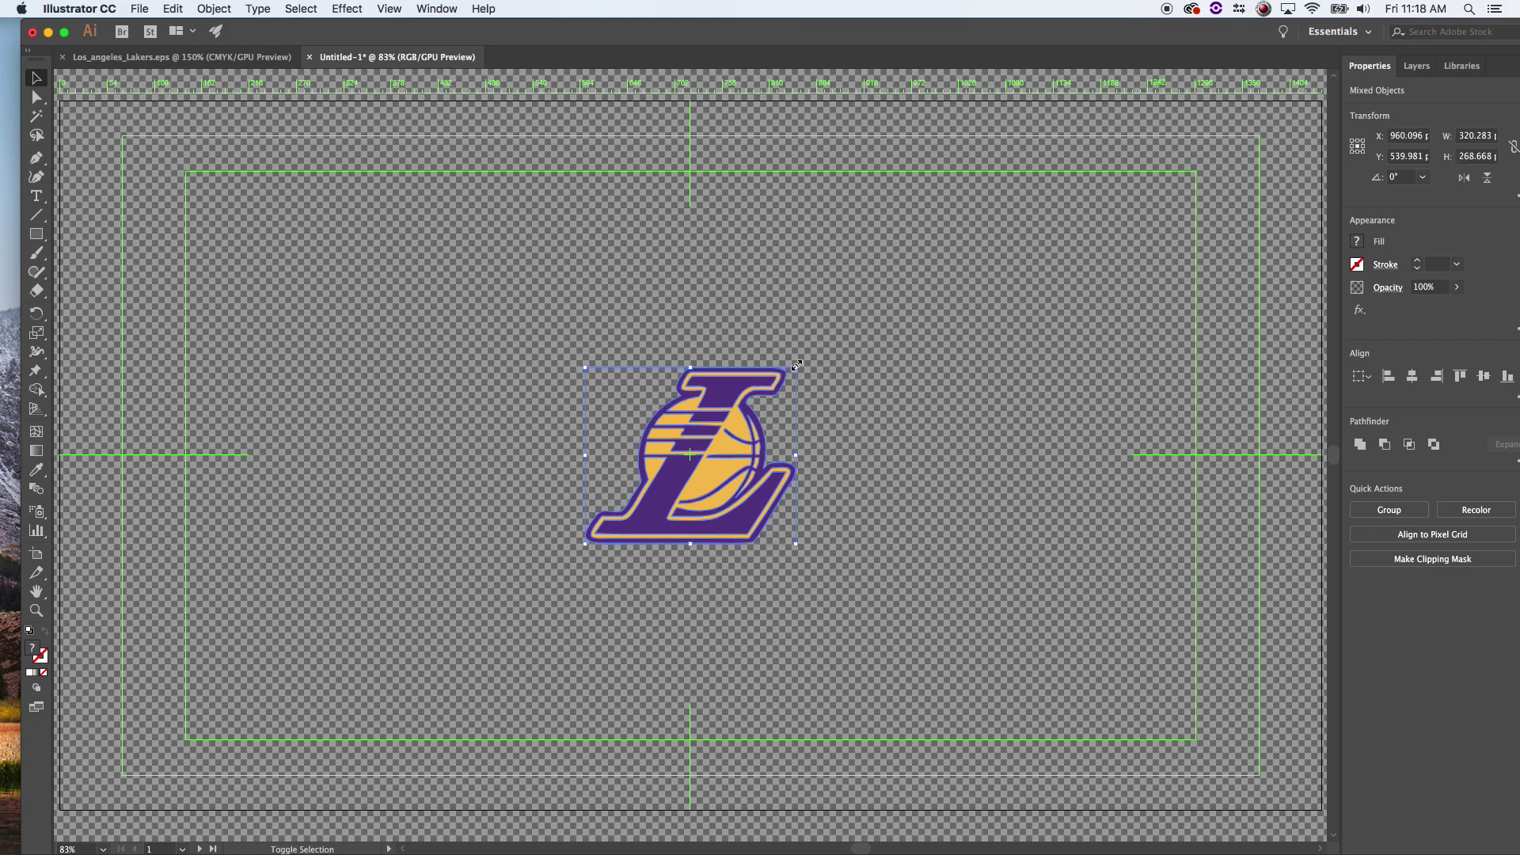
drag(793, 365, 1056, 223)
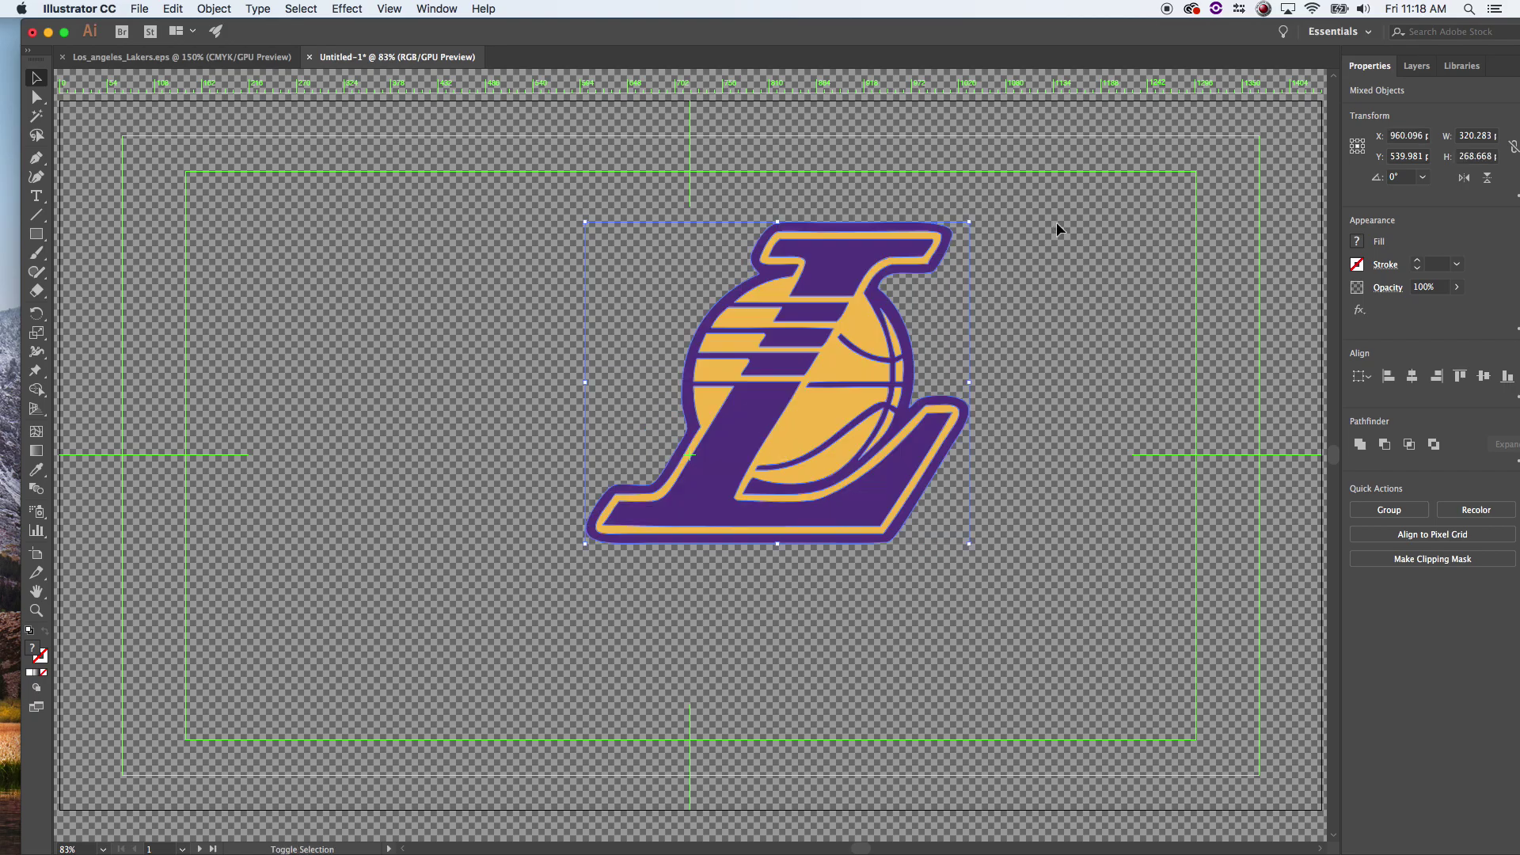
drag(579, 544, 546, 576)
drag(746, 374, 673, 440)
click(386, 333)
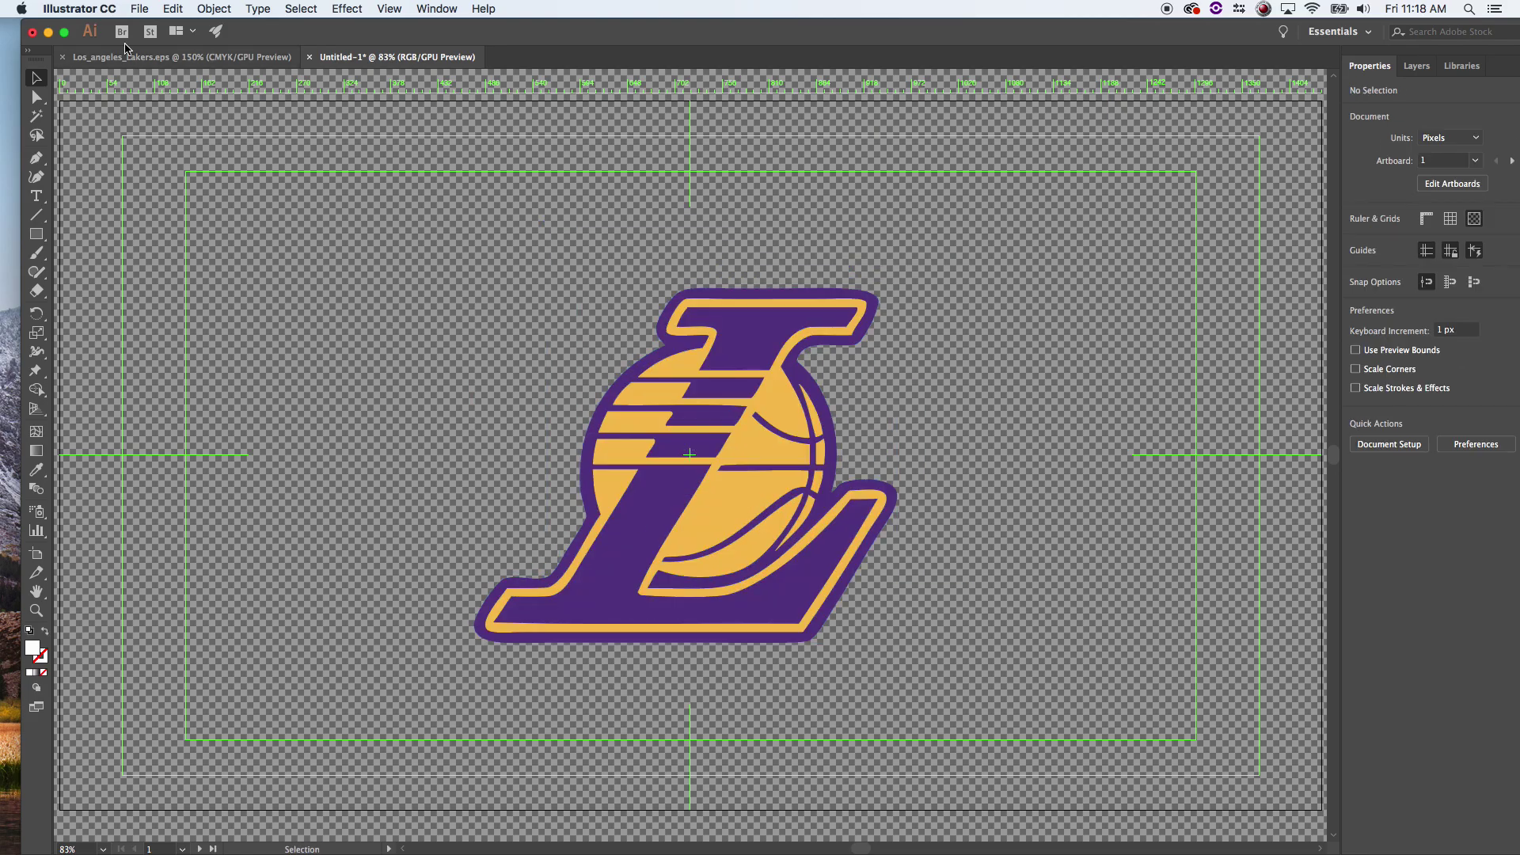
- Start Save As with the name lakers.ai and browse to the Desktop
click(140, 9)
click(175, 143)
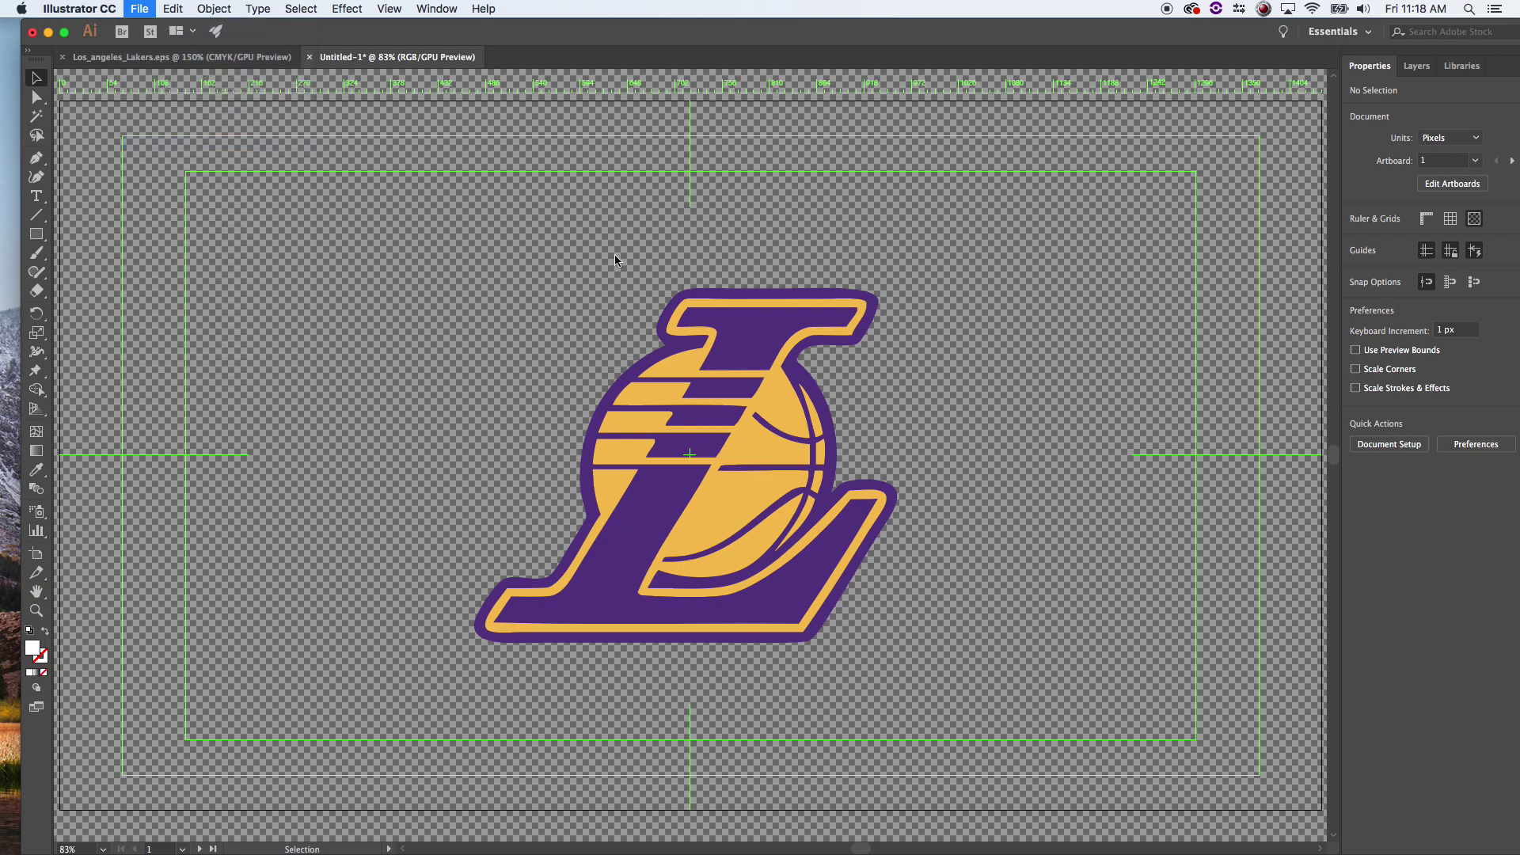
text(lakers.ai)
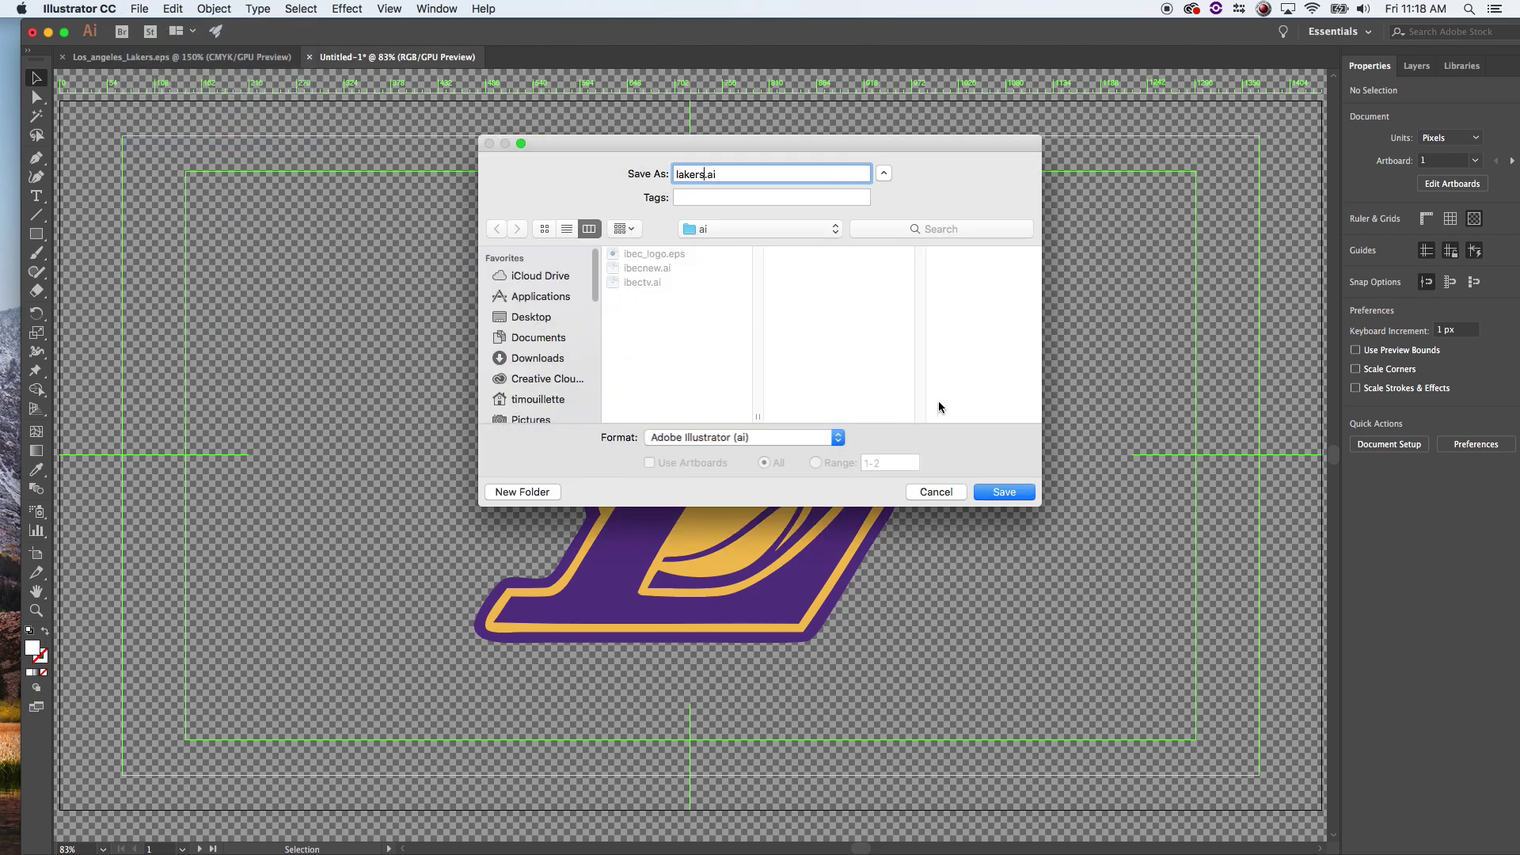
click(780, 236)
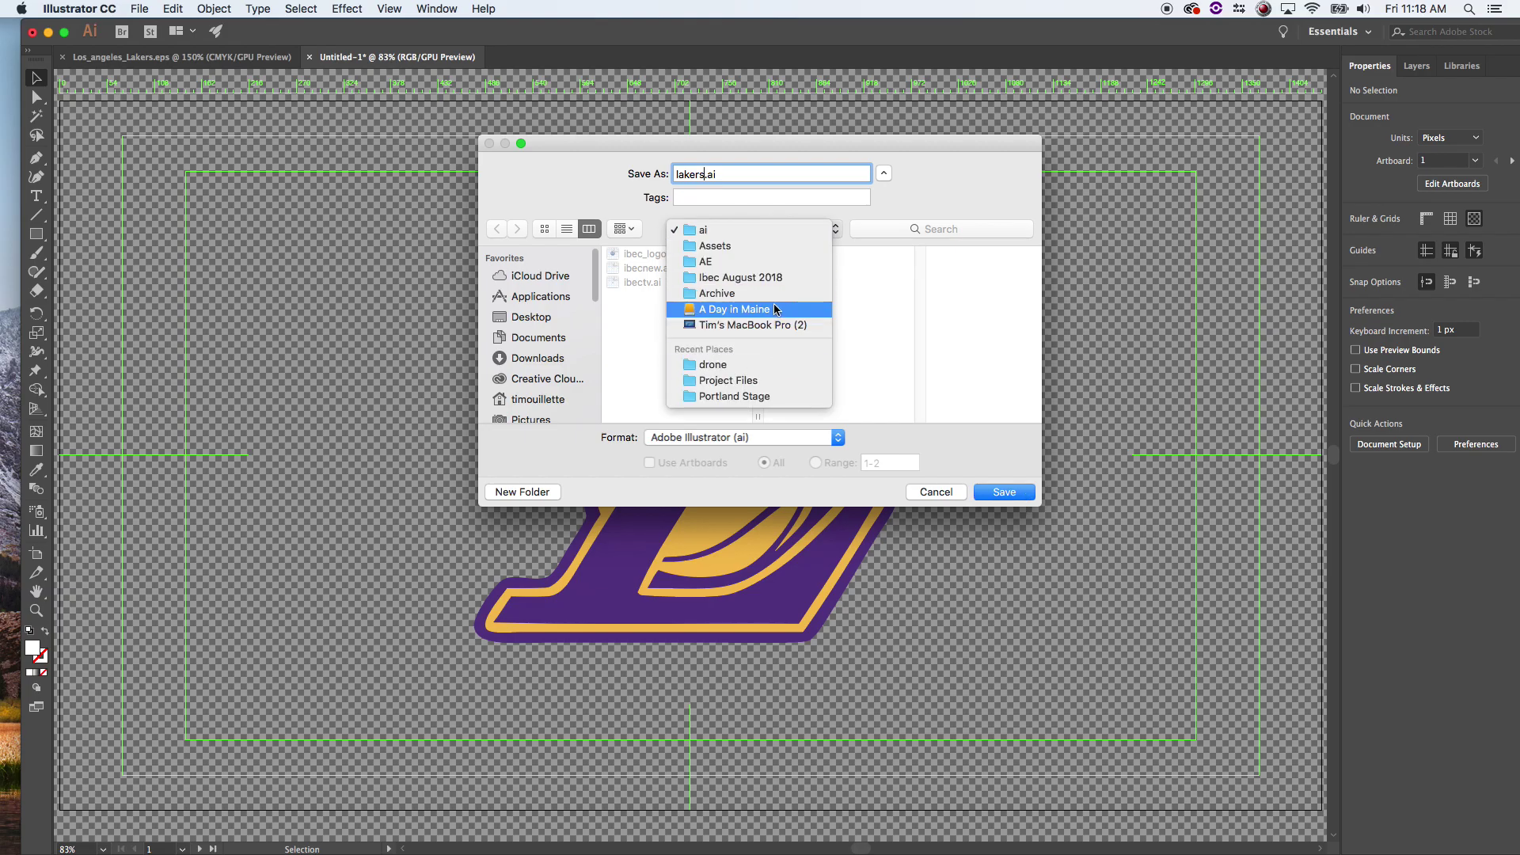
click(555, 319)
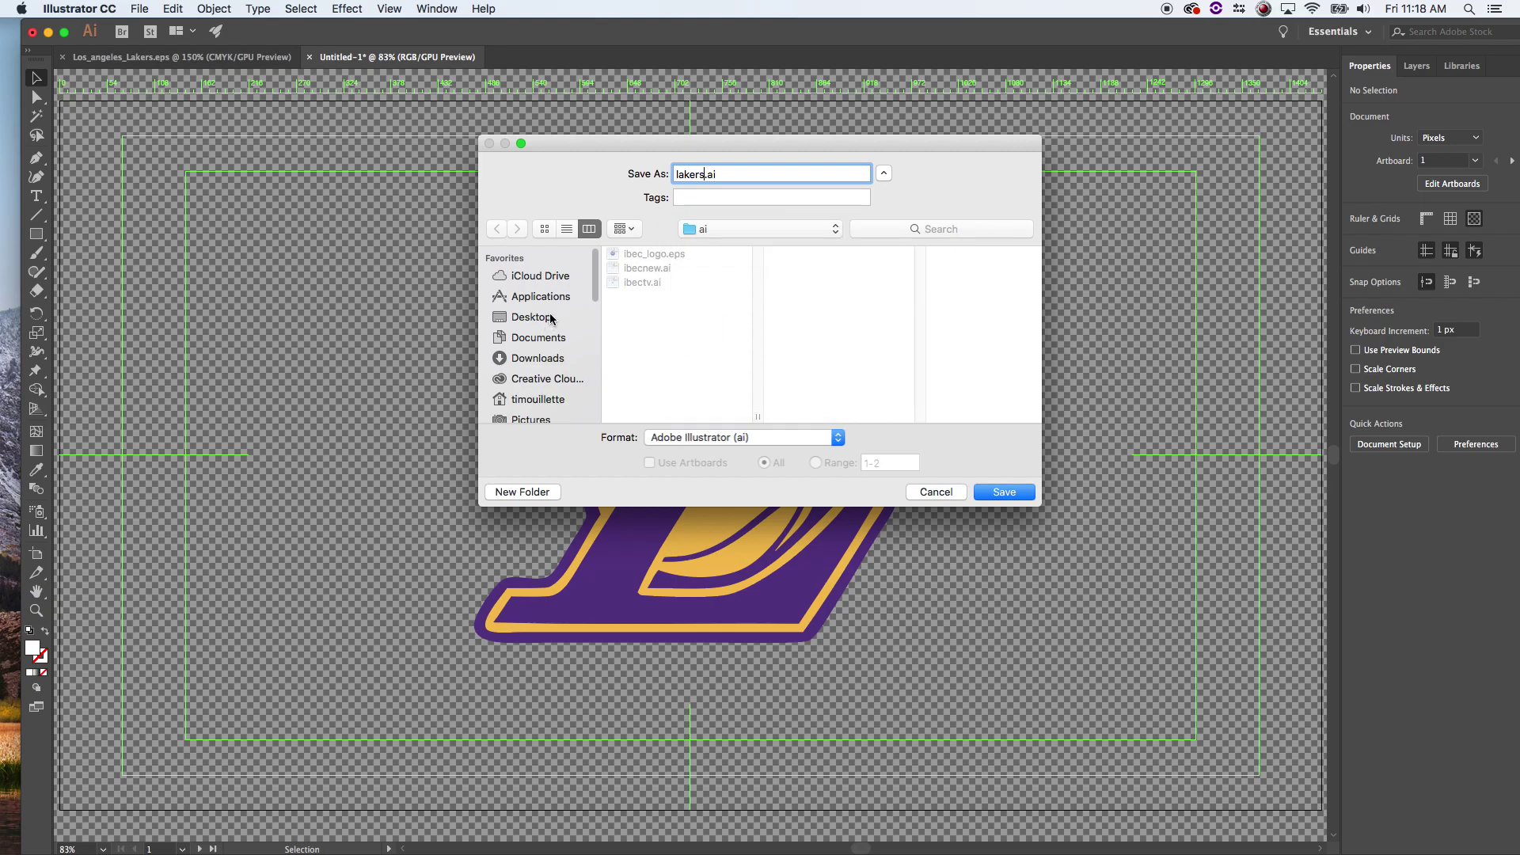
click(543, 319)
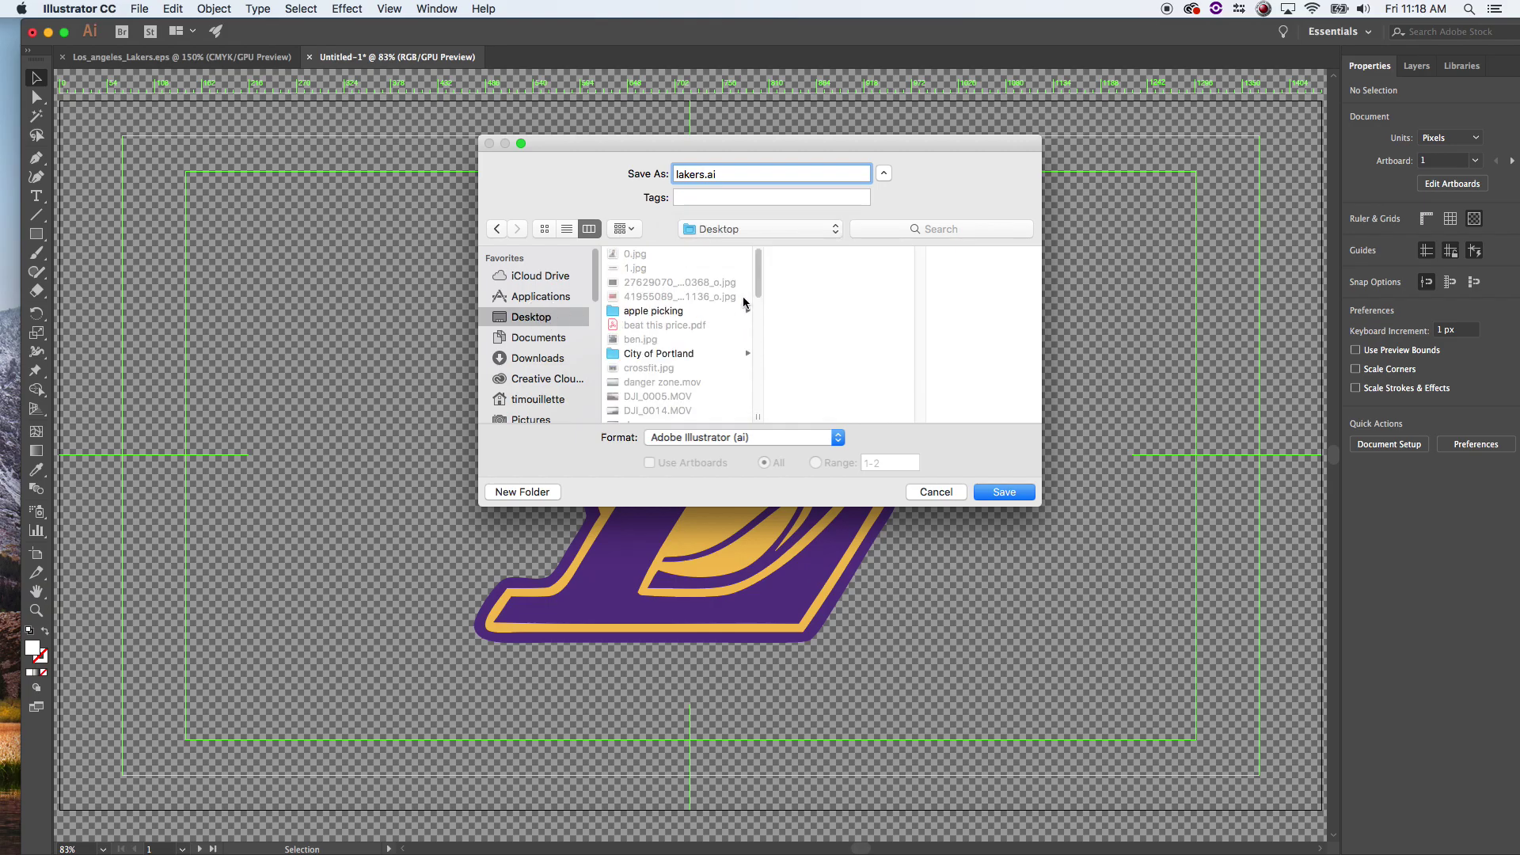
- Save lakers.ai into show opener > ai files with default options, then close both documents
drag(759, 291, 750, 380)
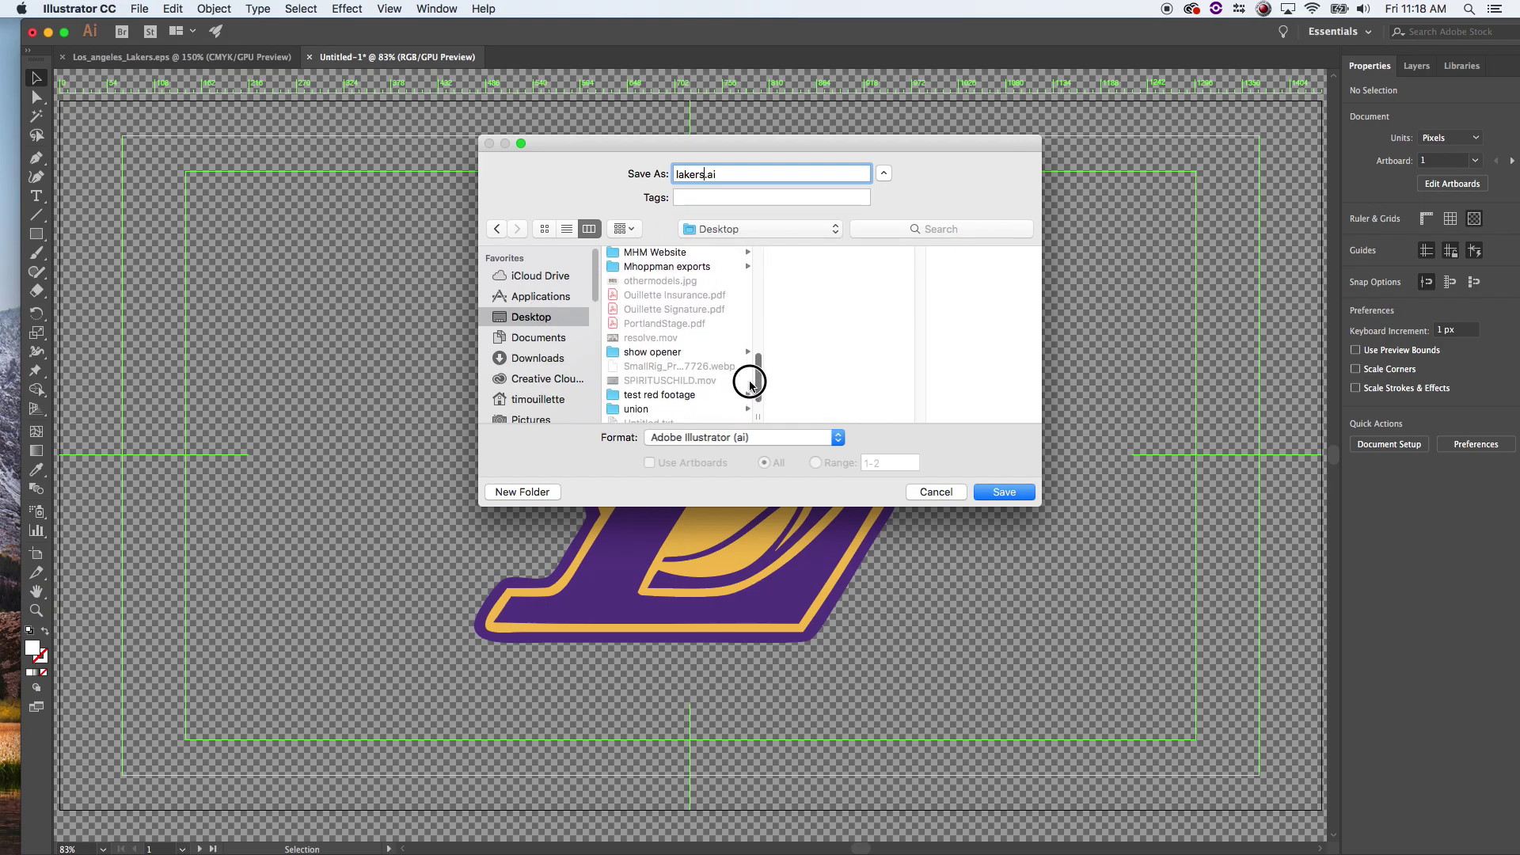
click(701, 356)
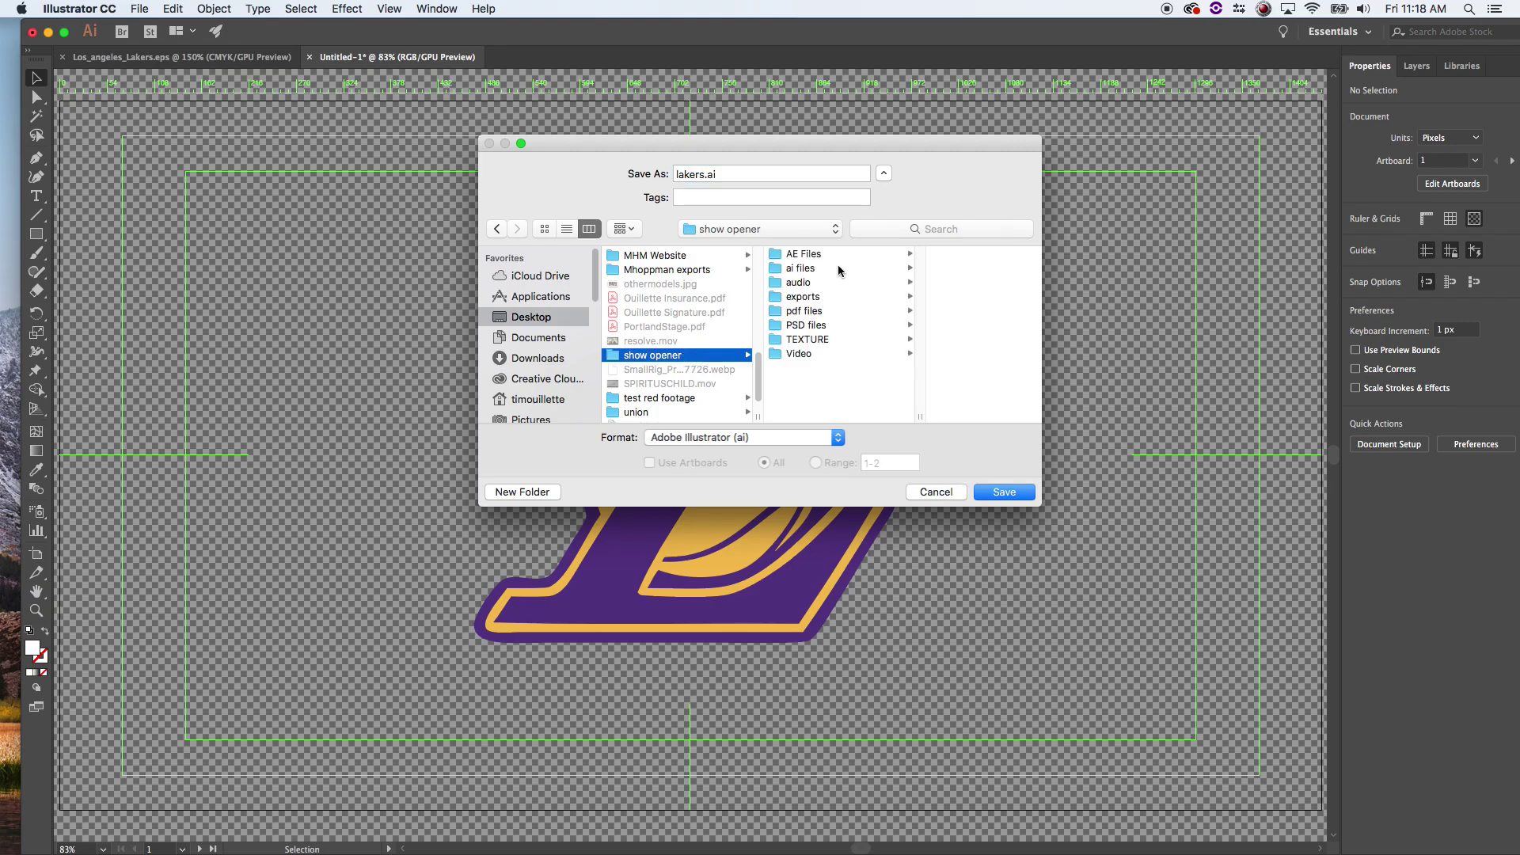
click(833, 311)
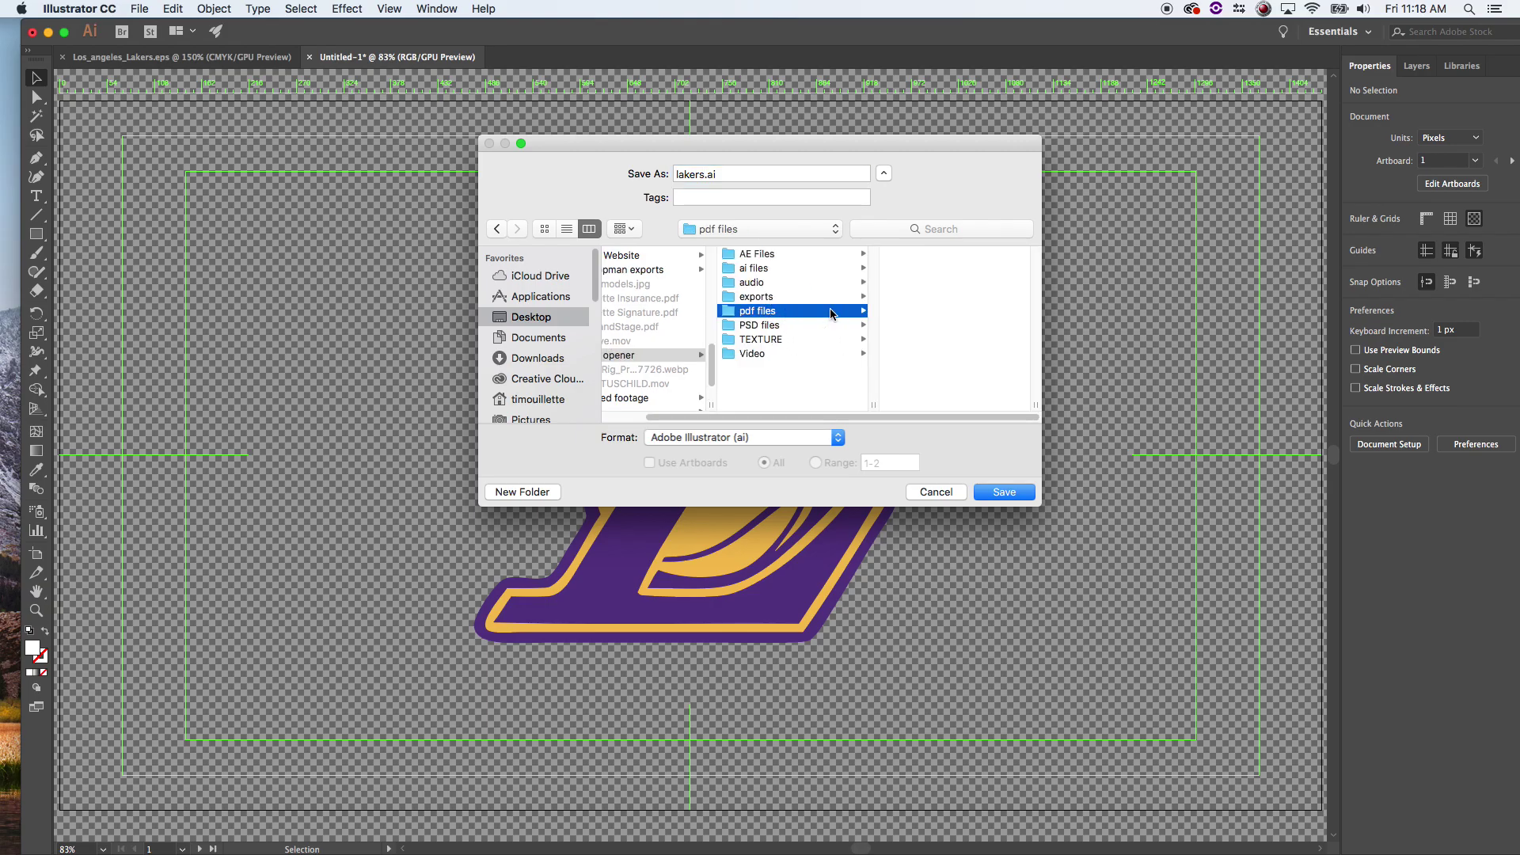
click(806, 271)
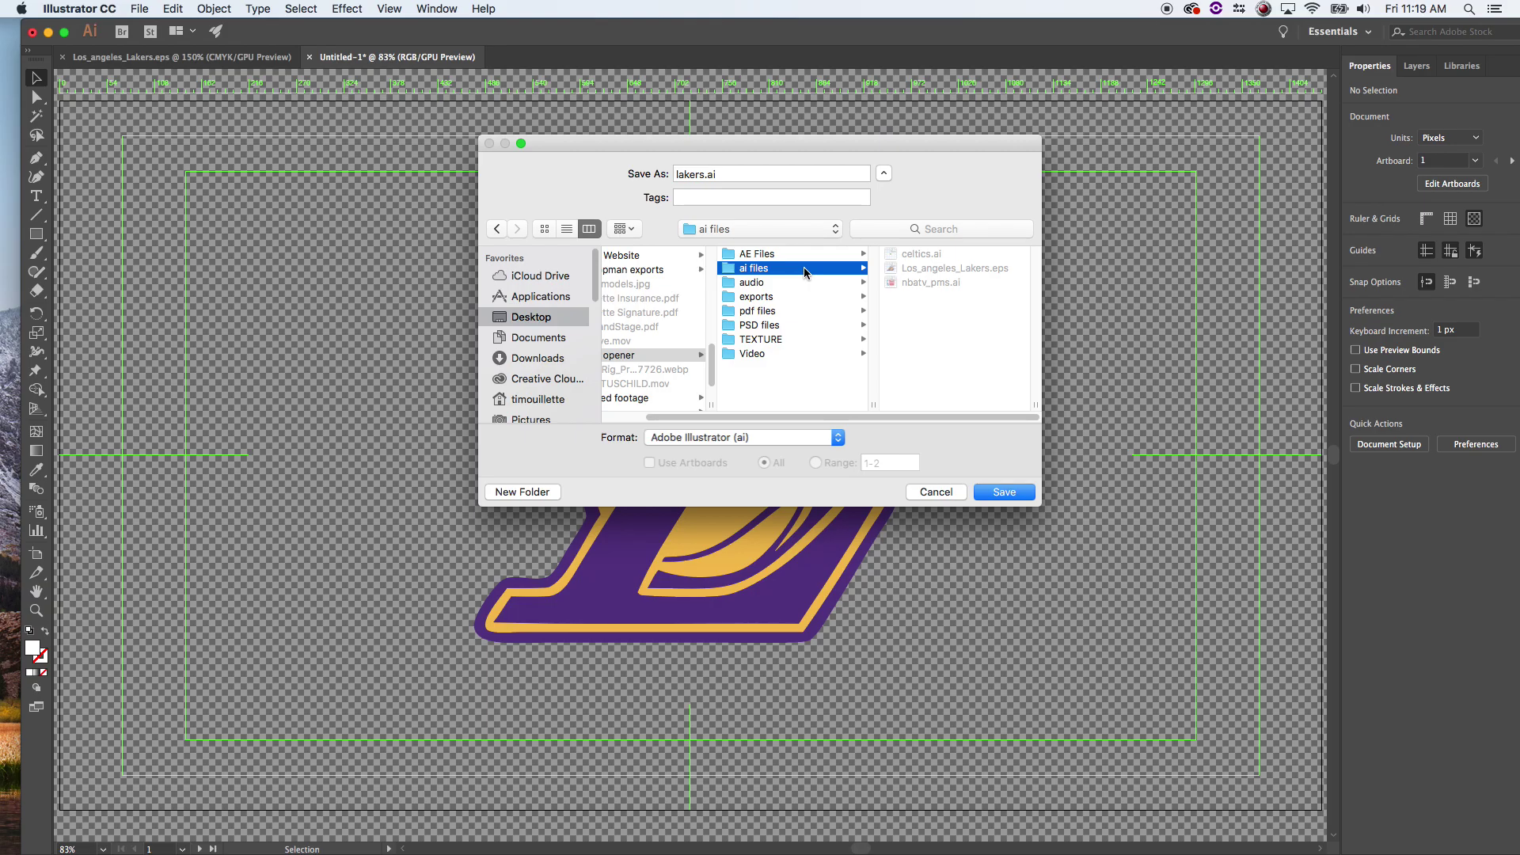
click(1002, 494)
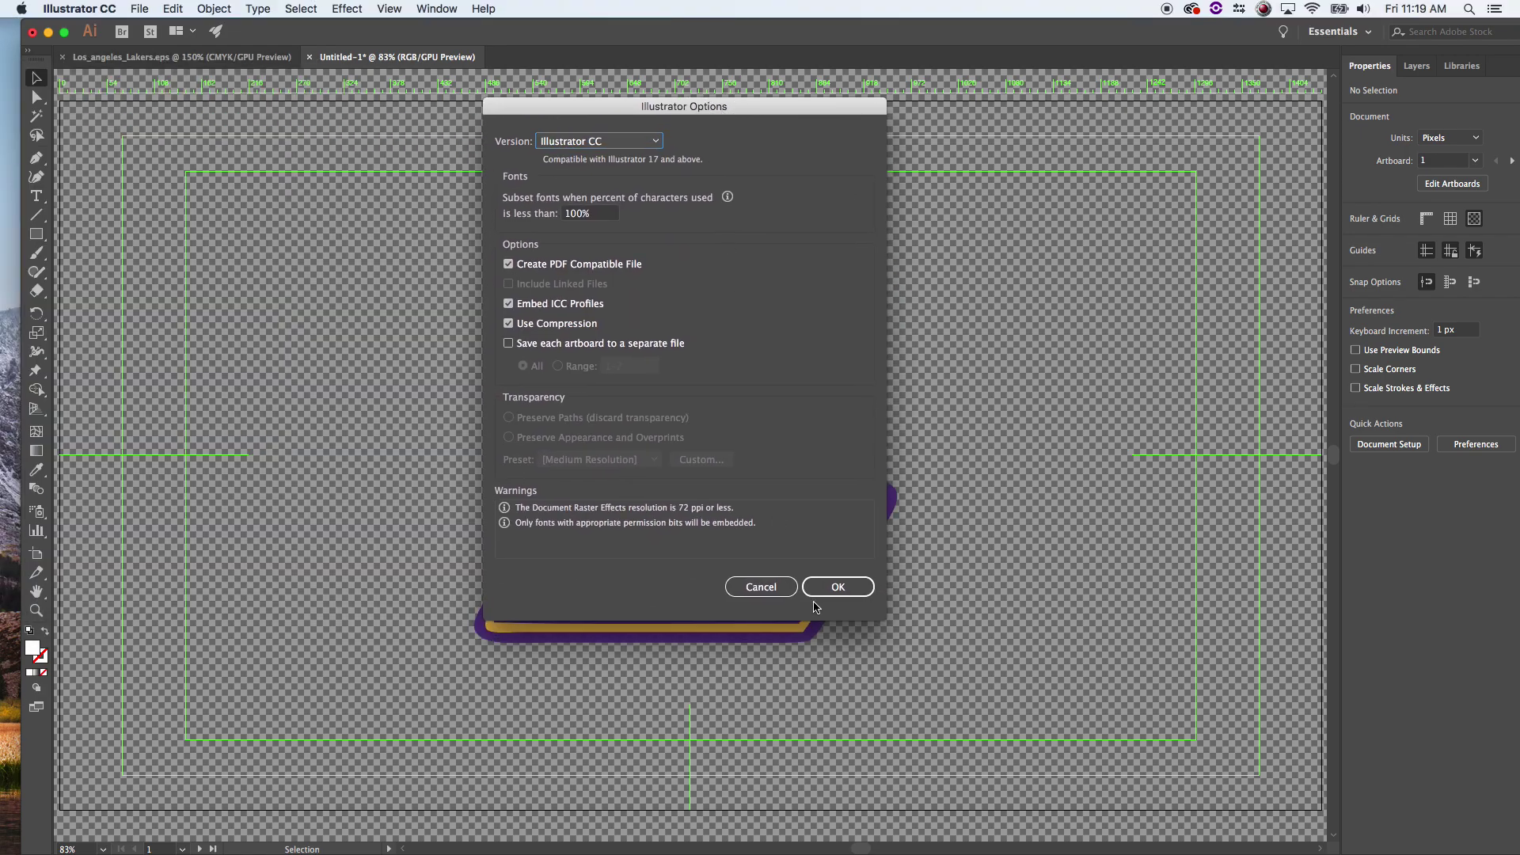
click(835, 588)
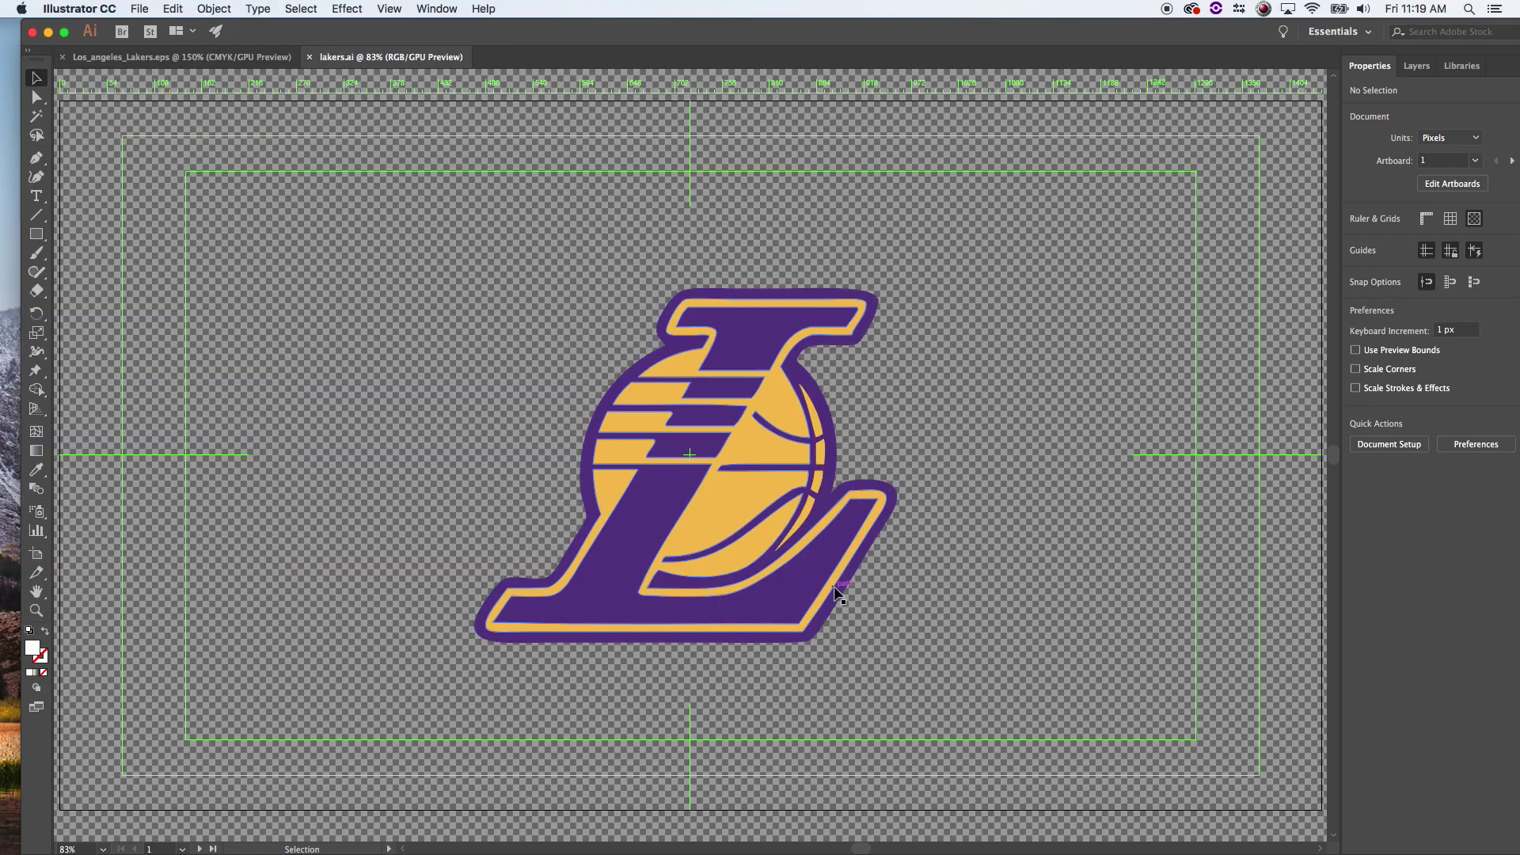
key(super+w)
key(super+q)
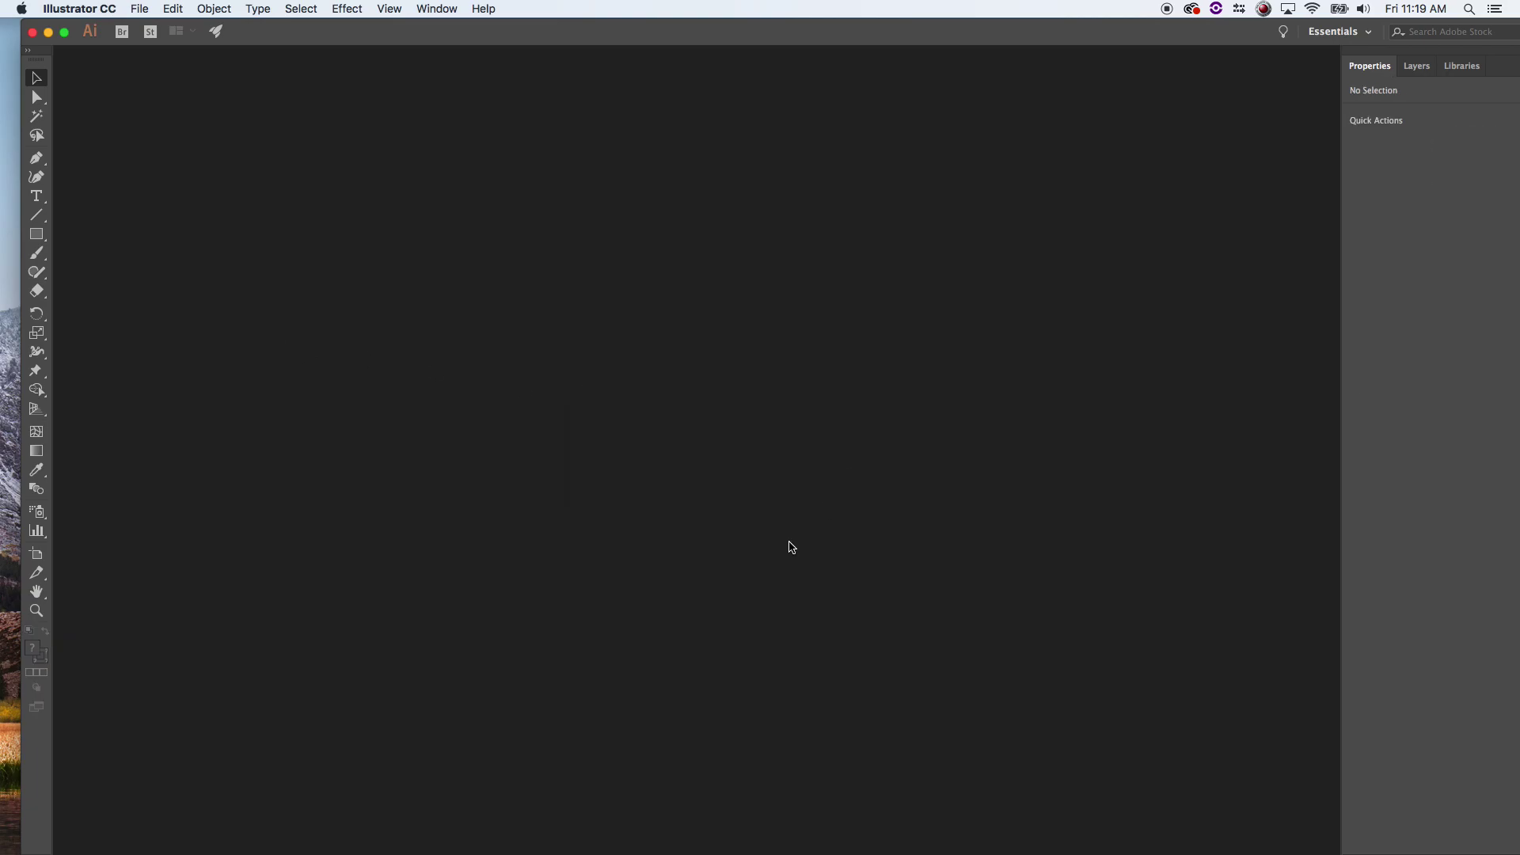
- Quit Illustrator and bring After Effects forward with the Render Queue panel visible
key(super+q)
mouse_move(67, 847)
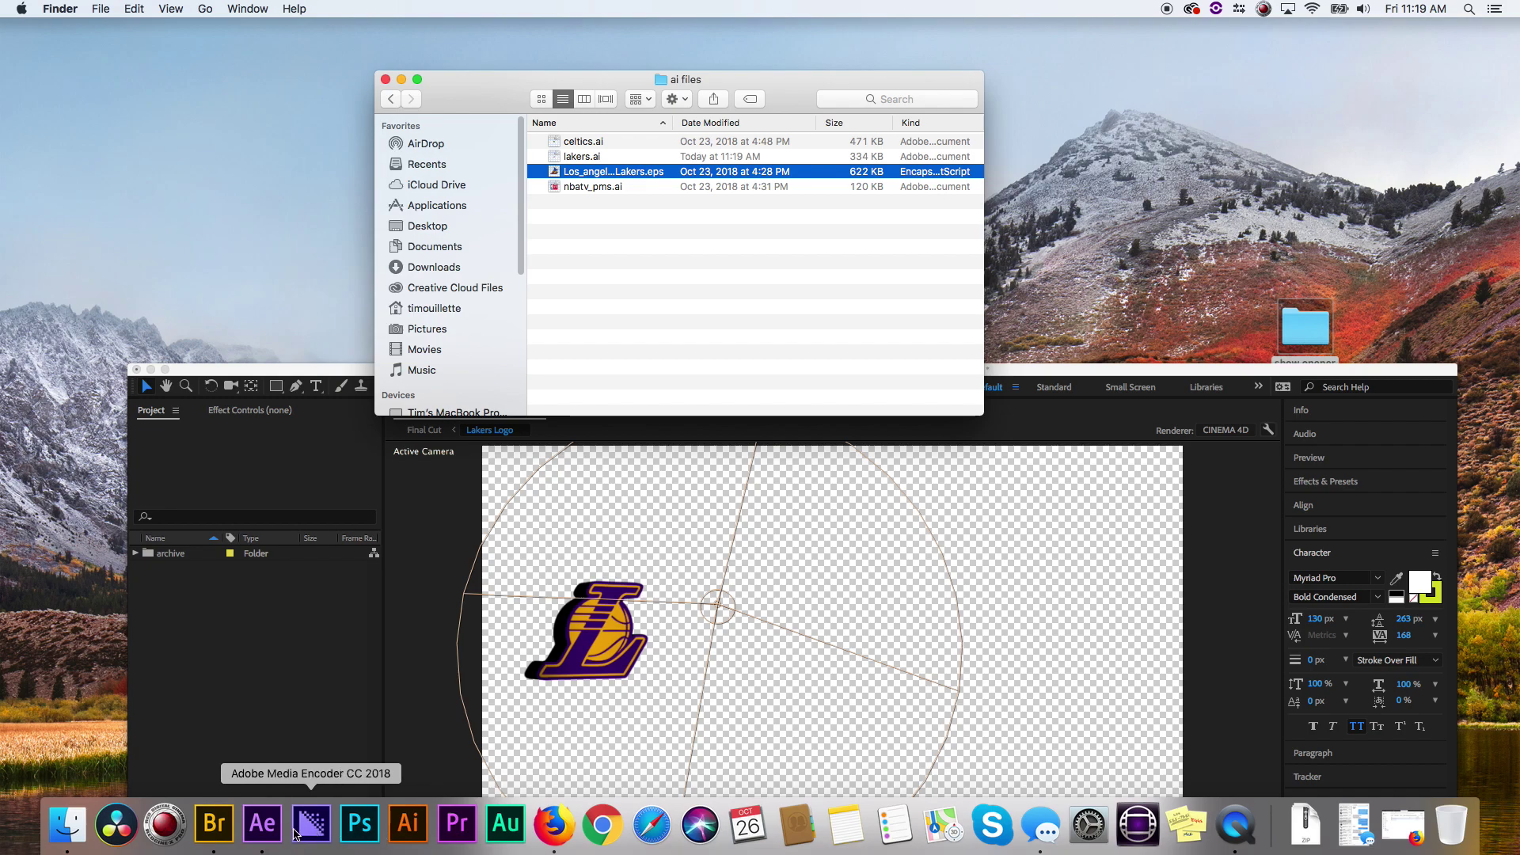
click(262, 826)
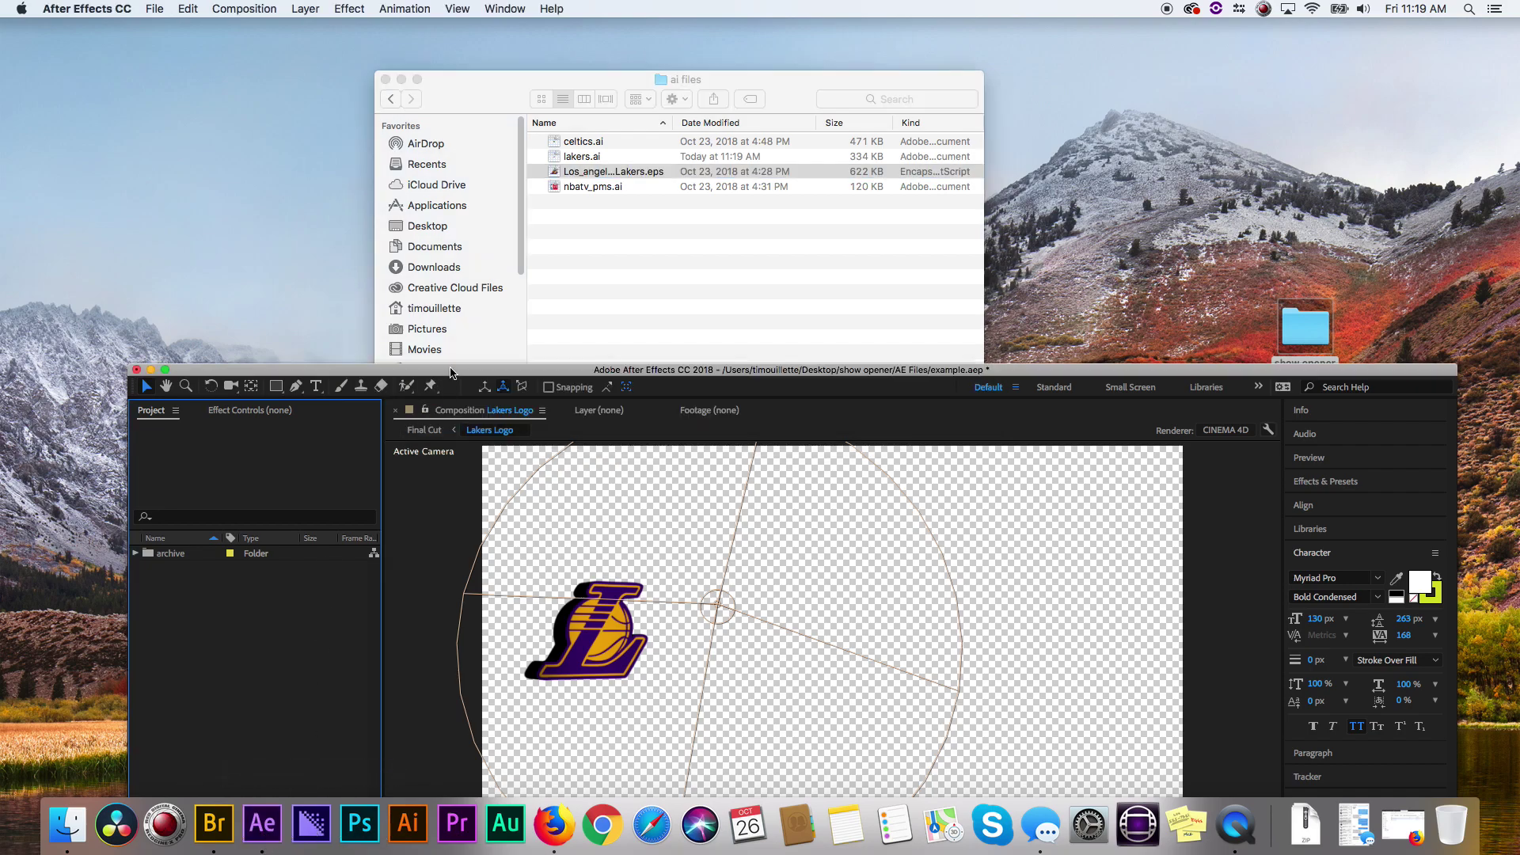
drag(451, 369, 394, 23)
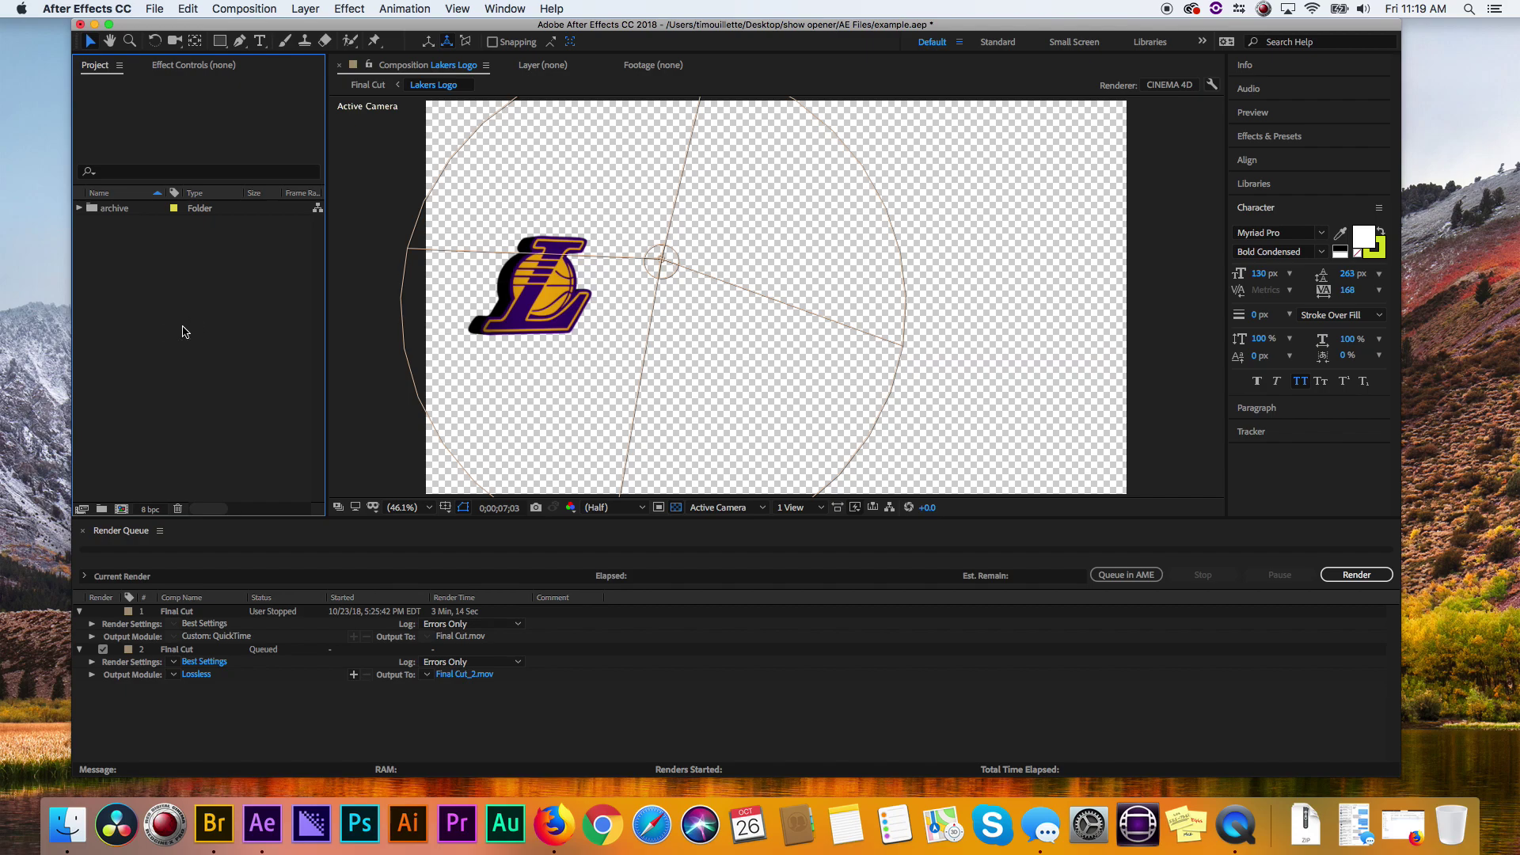
scroll(141, 283, right, 3)
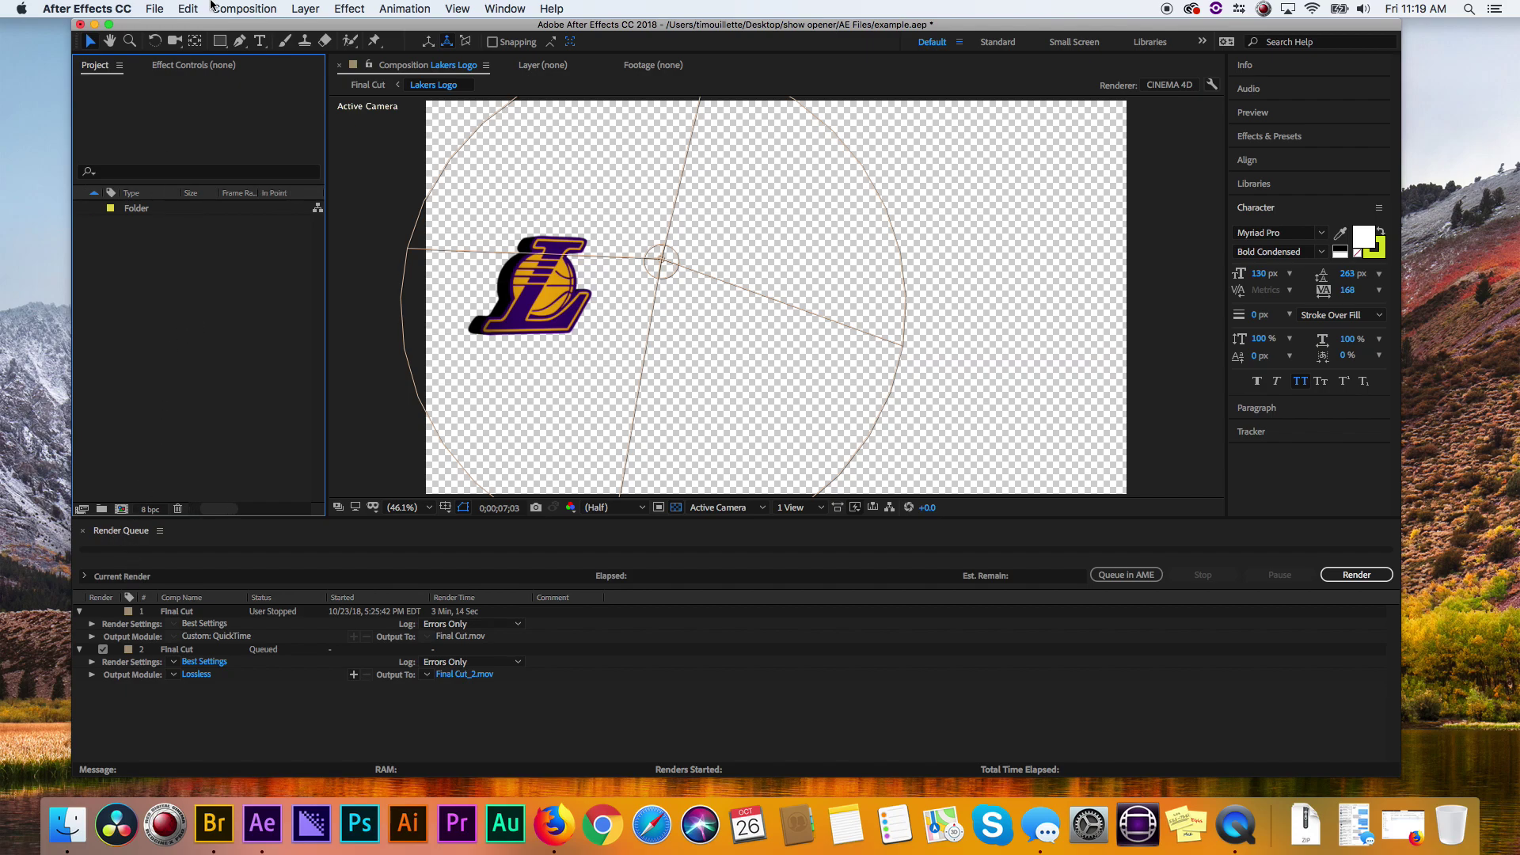
click(244, 8)
click(552, 277)
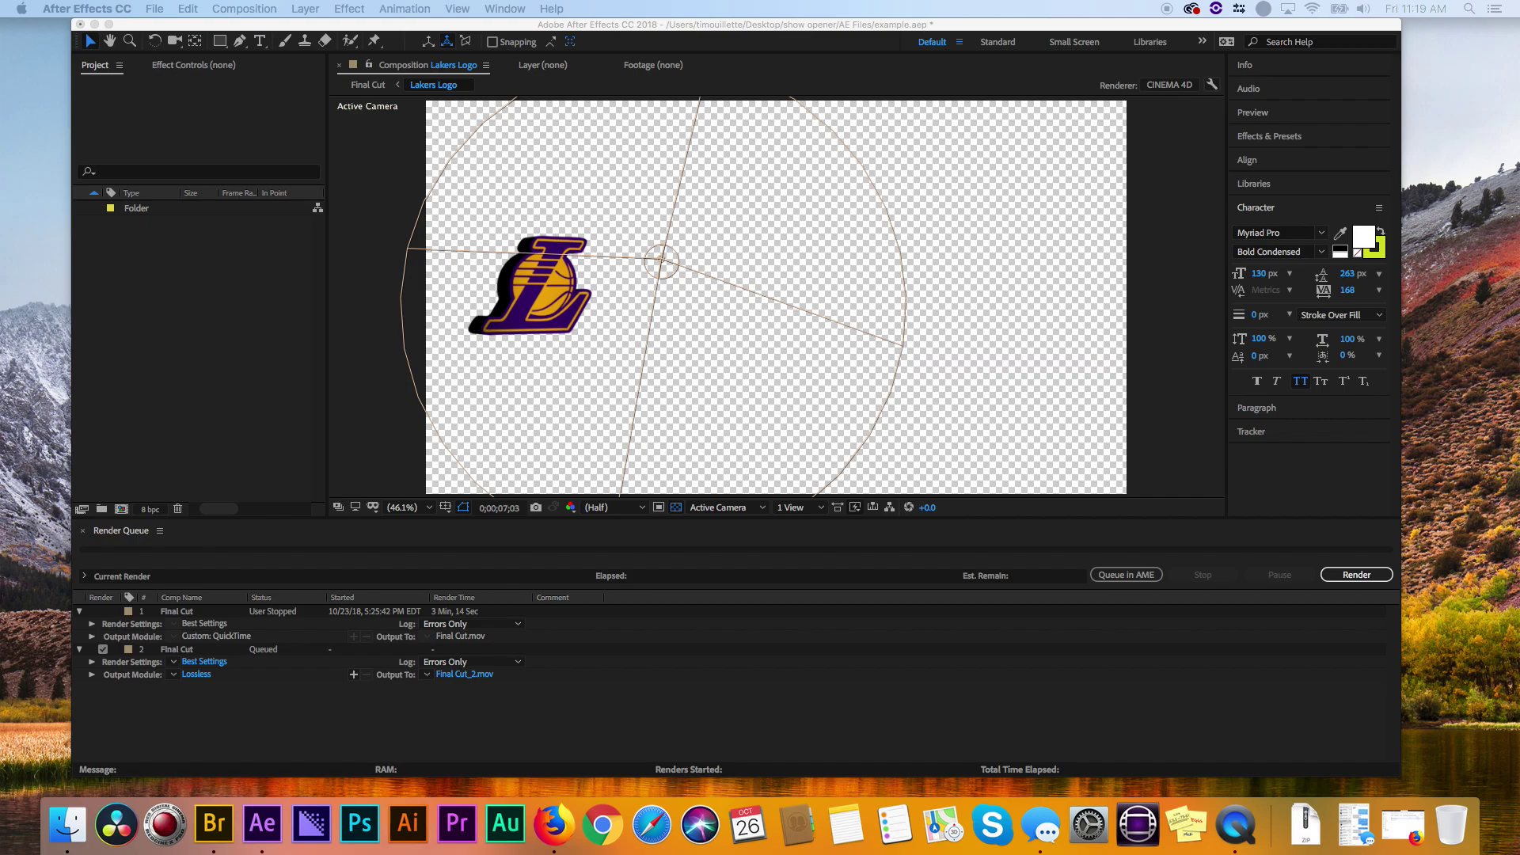
- Name the new show opener composition and set its duration to 10:00 at 29.97 fps
key(super+n)
drag(526, 76, 596, 87)
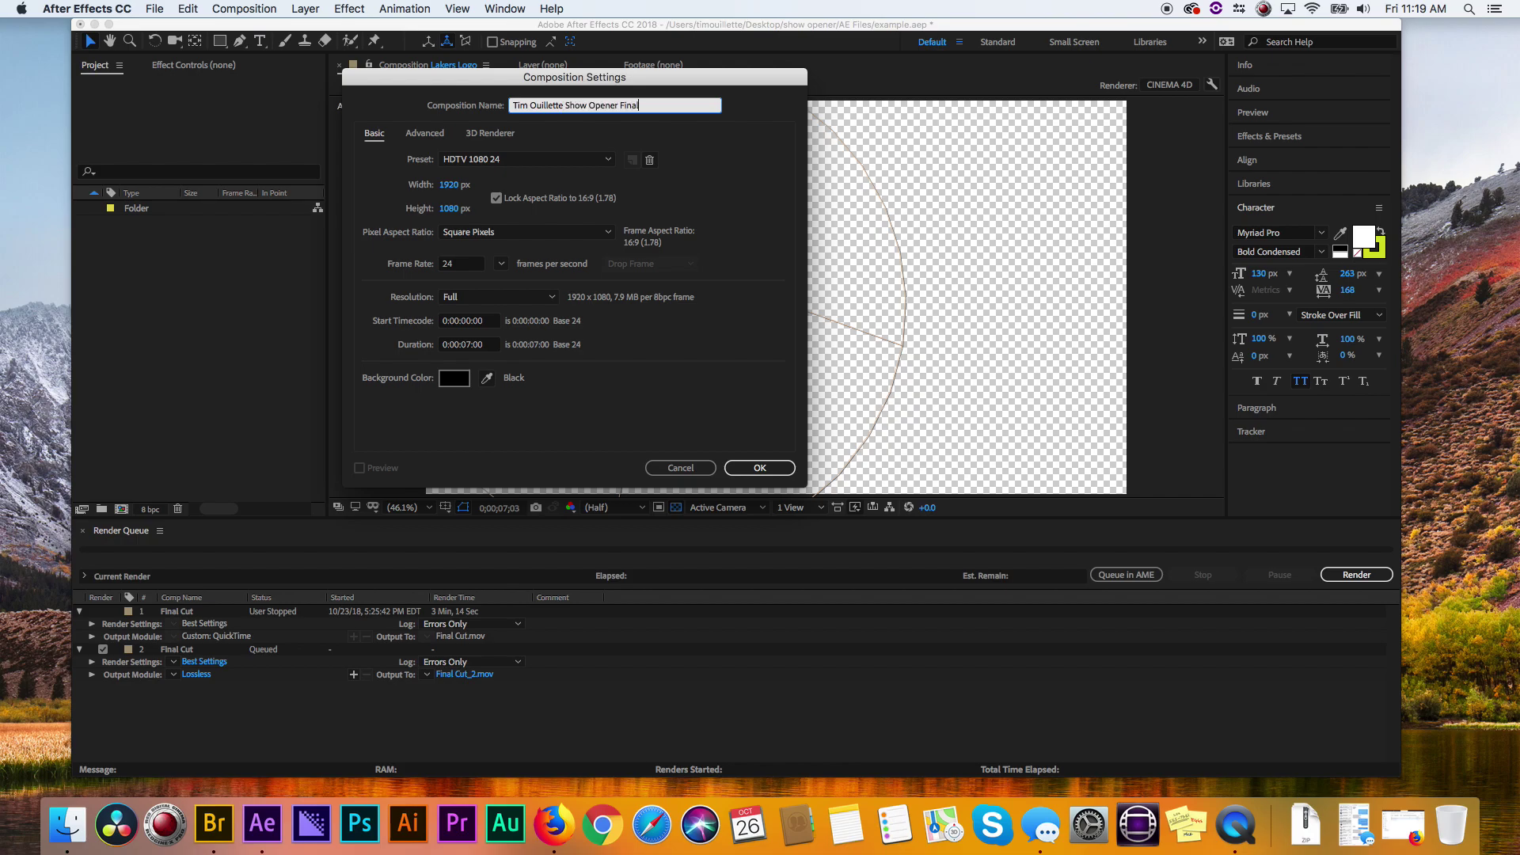
click(481, 345)
text(10.)
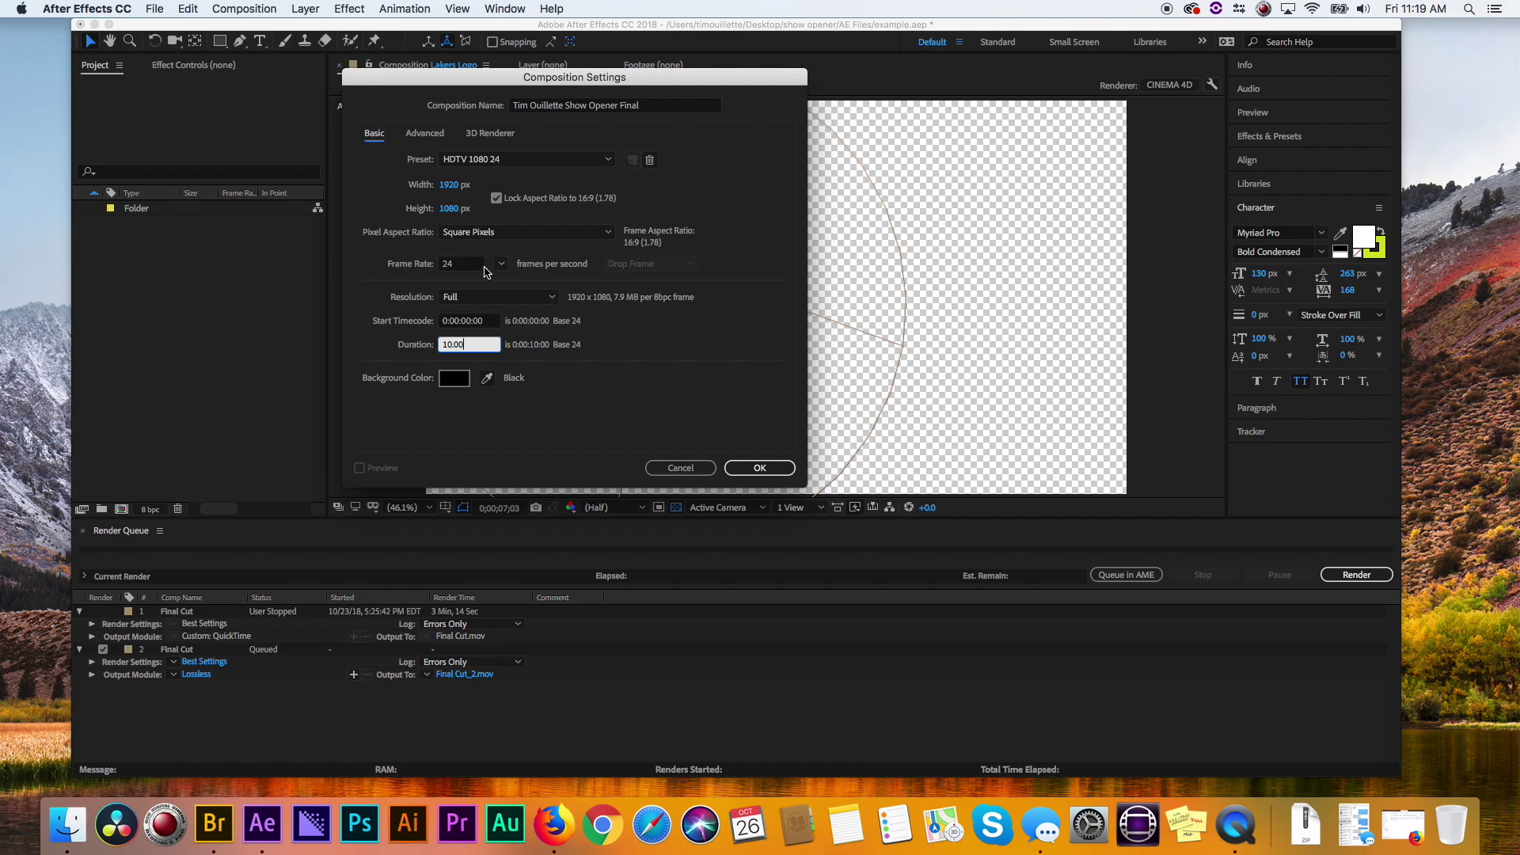
click(501, 264)
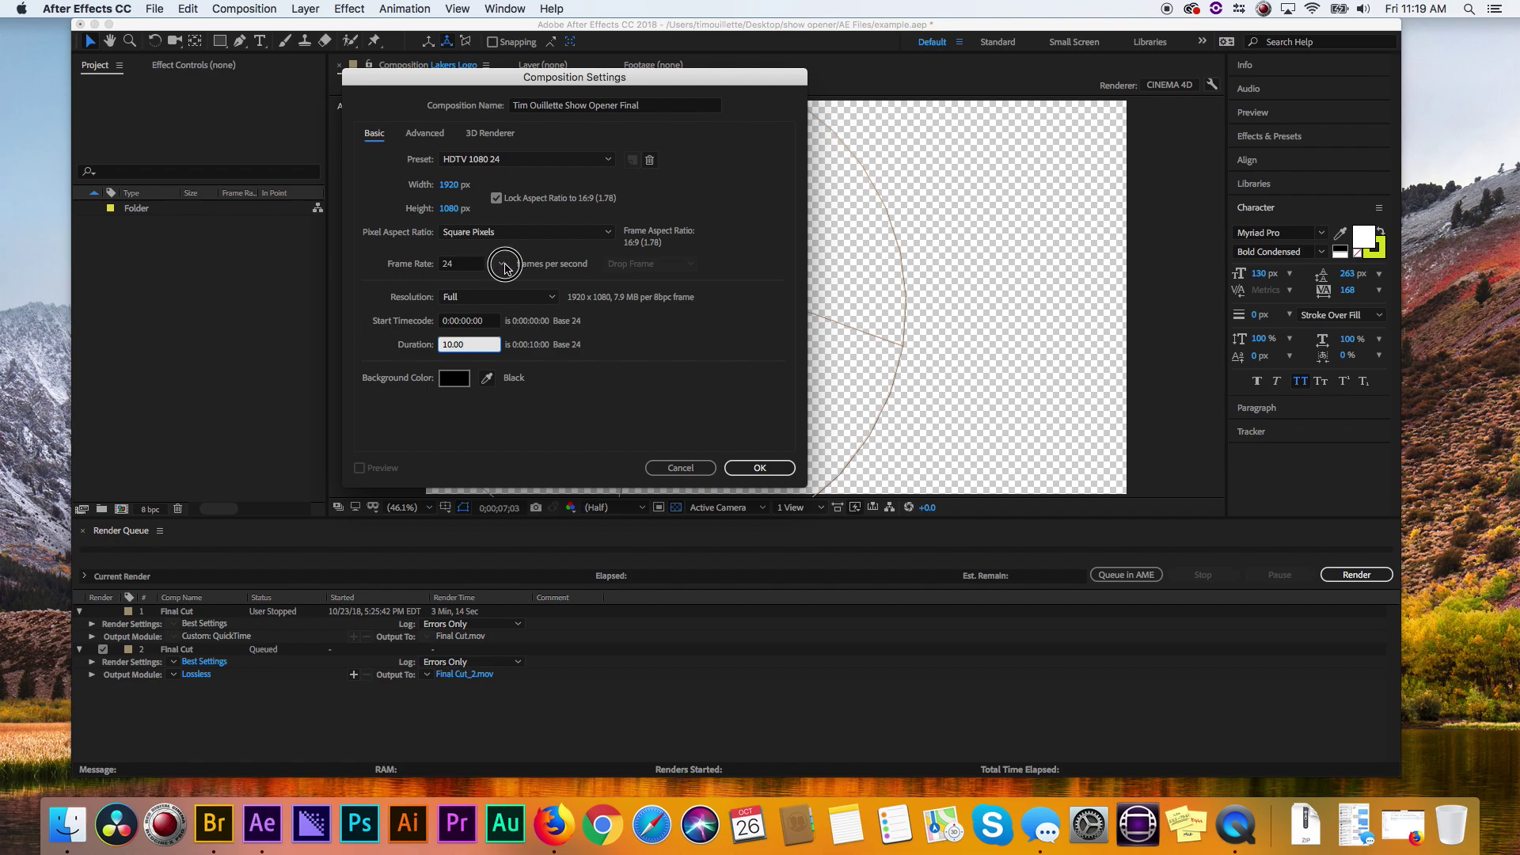
click(521, 384)
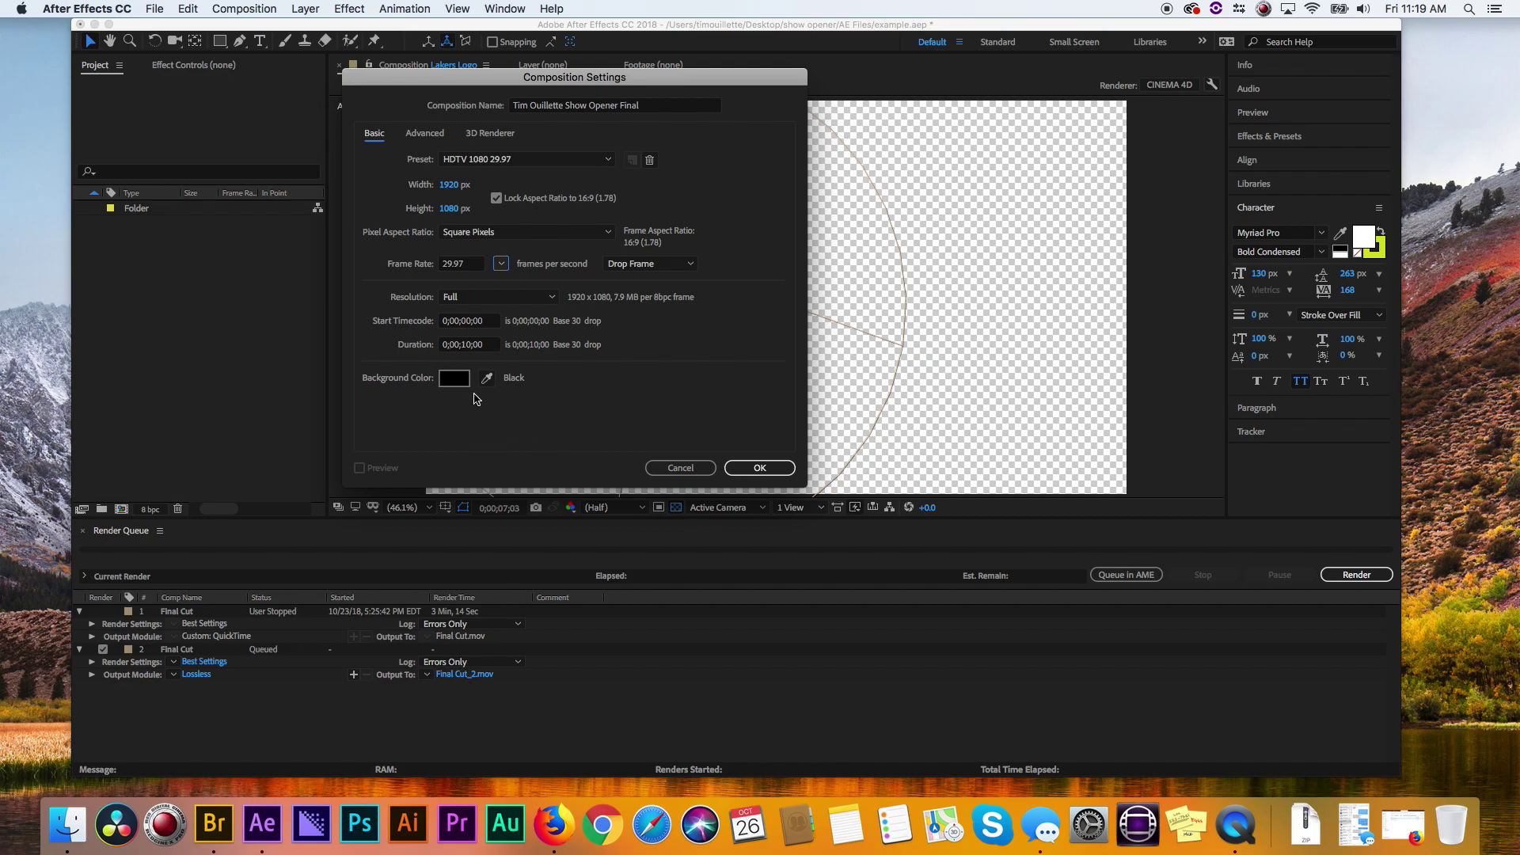
click(760, 468)
click(760, 468)
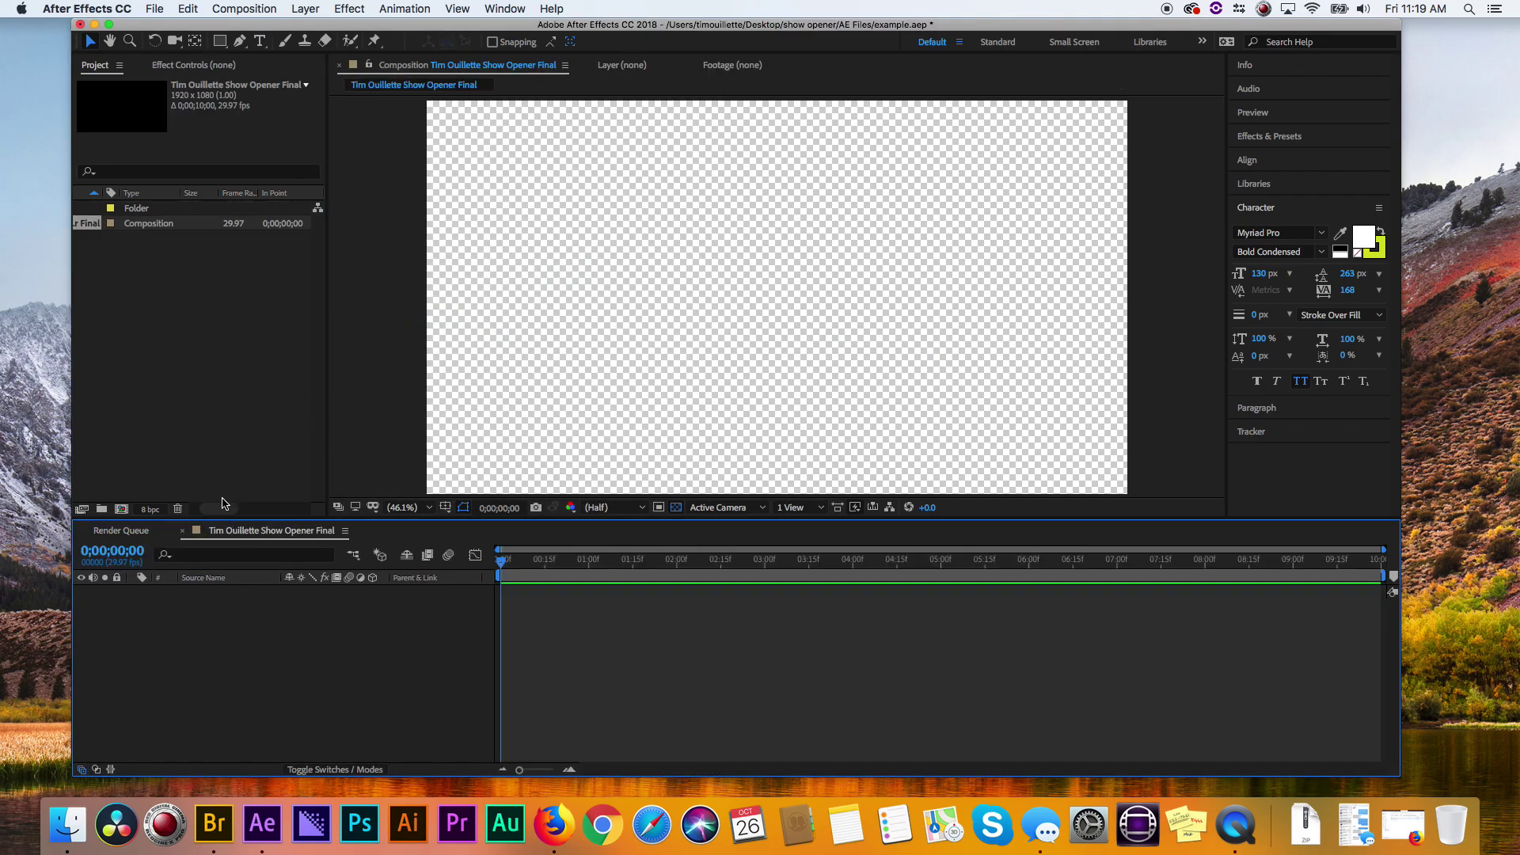
- Start Import > File from the Project panel and browse to Desktop > show opener
drag(224, 507, 191, 505)
right_click(100, 266)
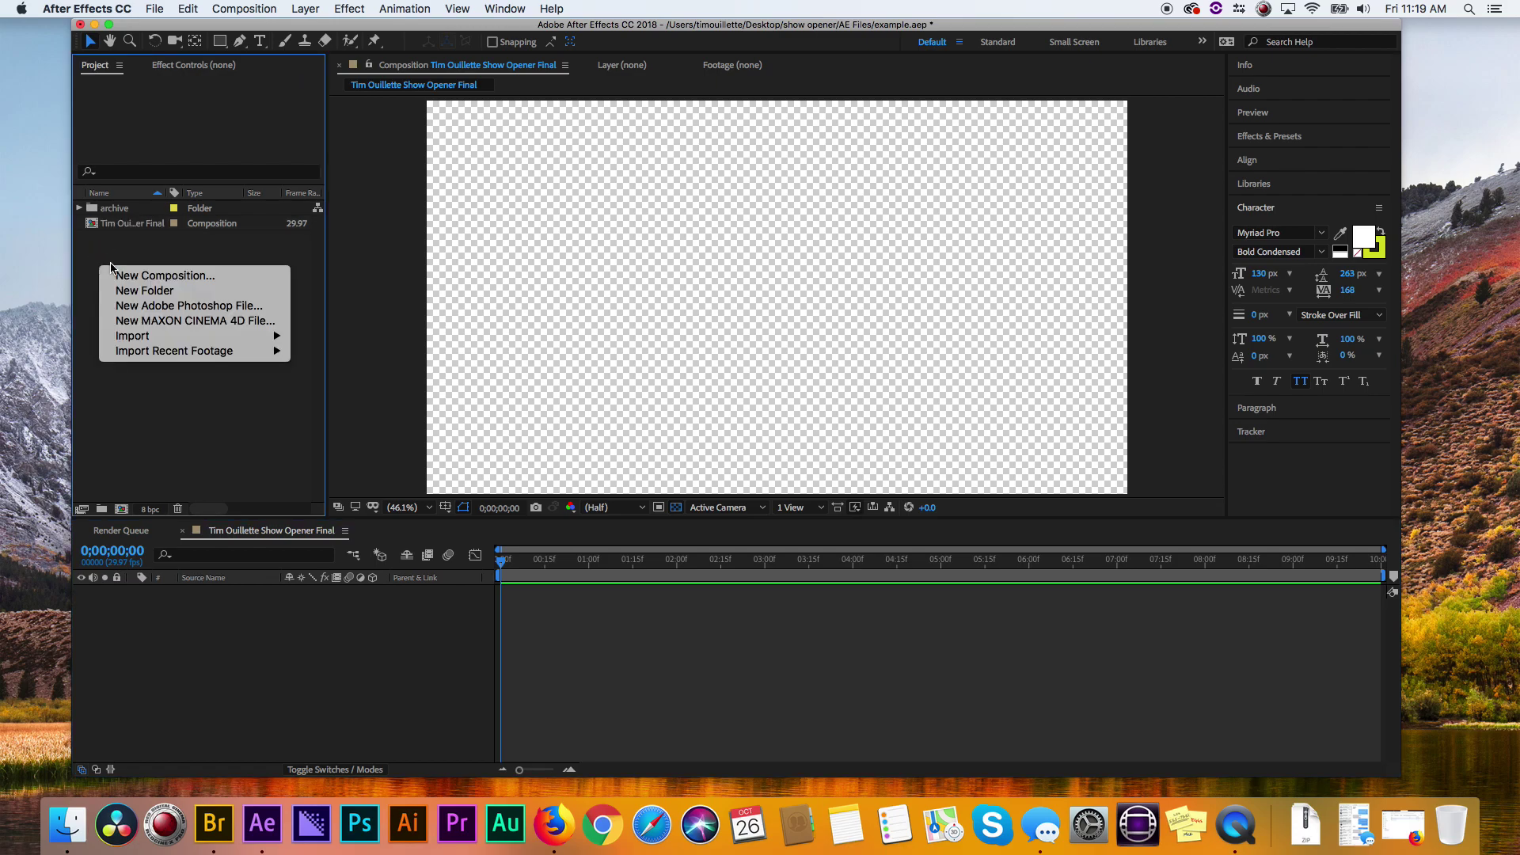
mouse_move(169, 336)
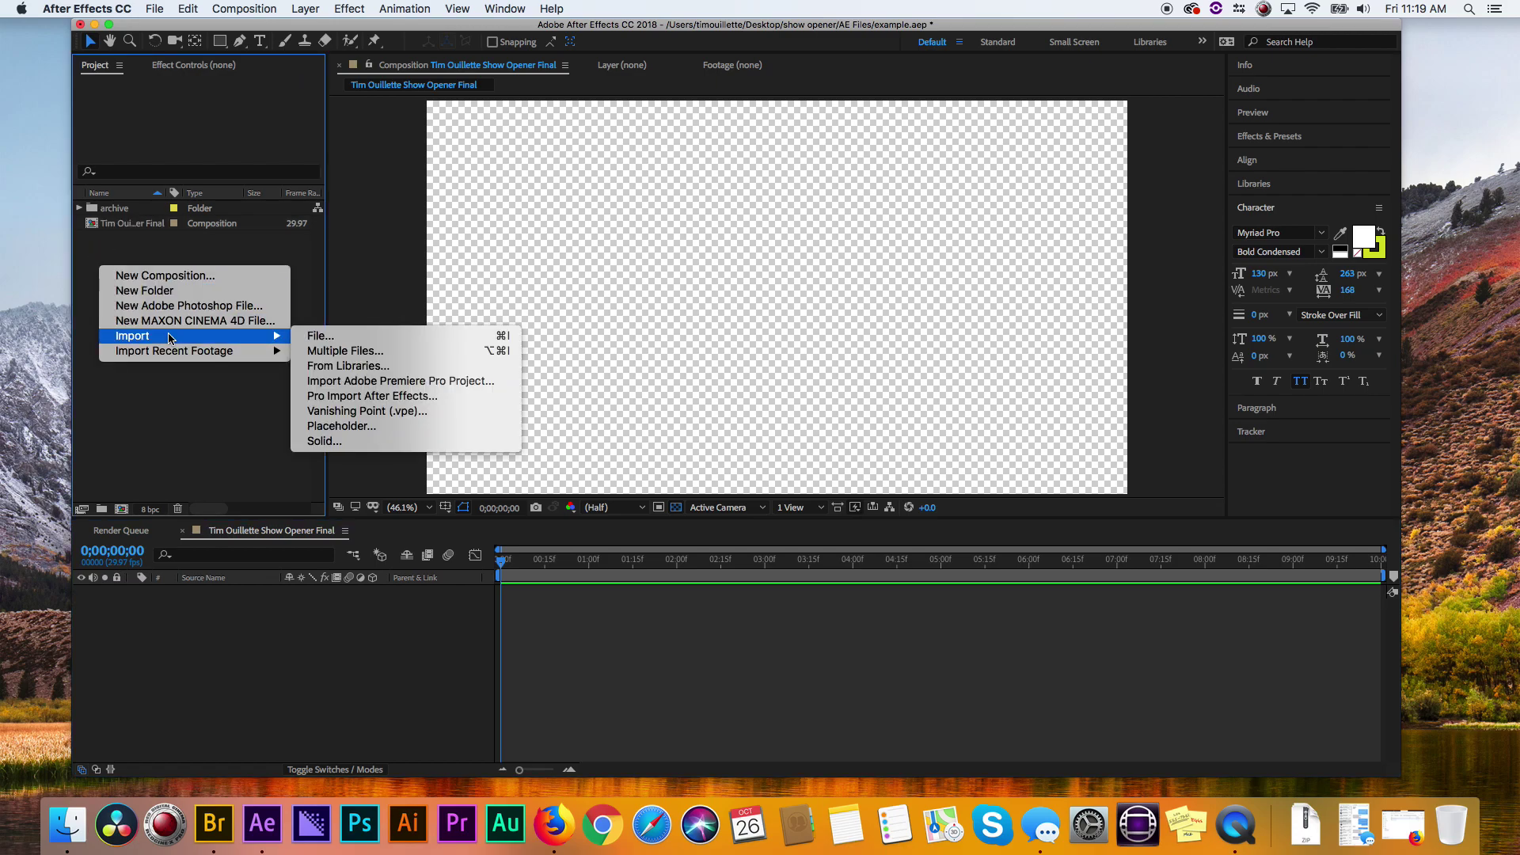
click(344, 337)
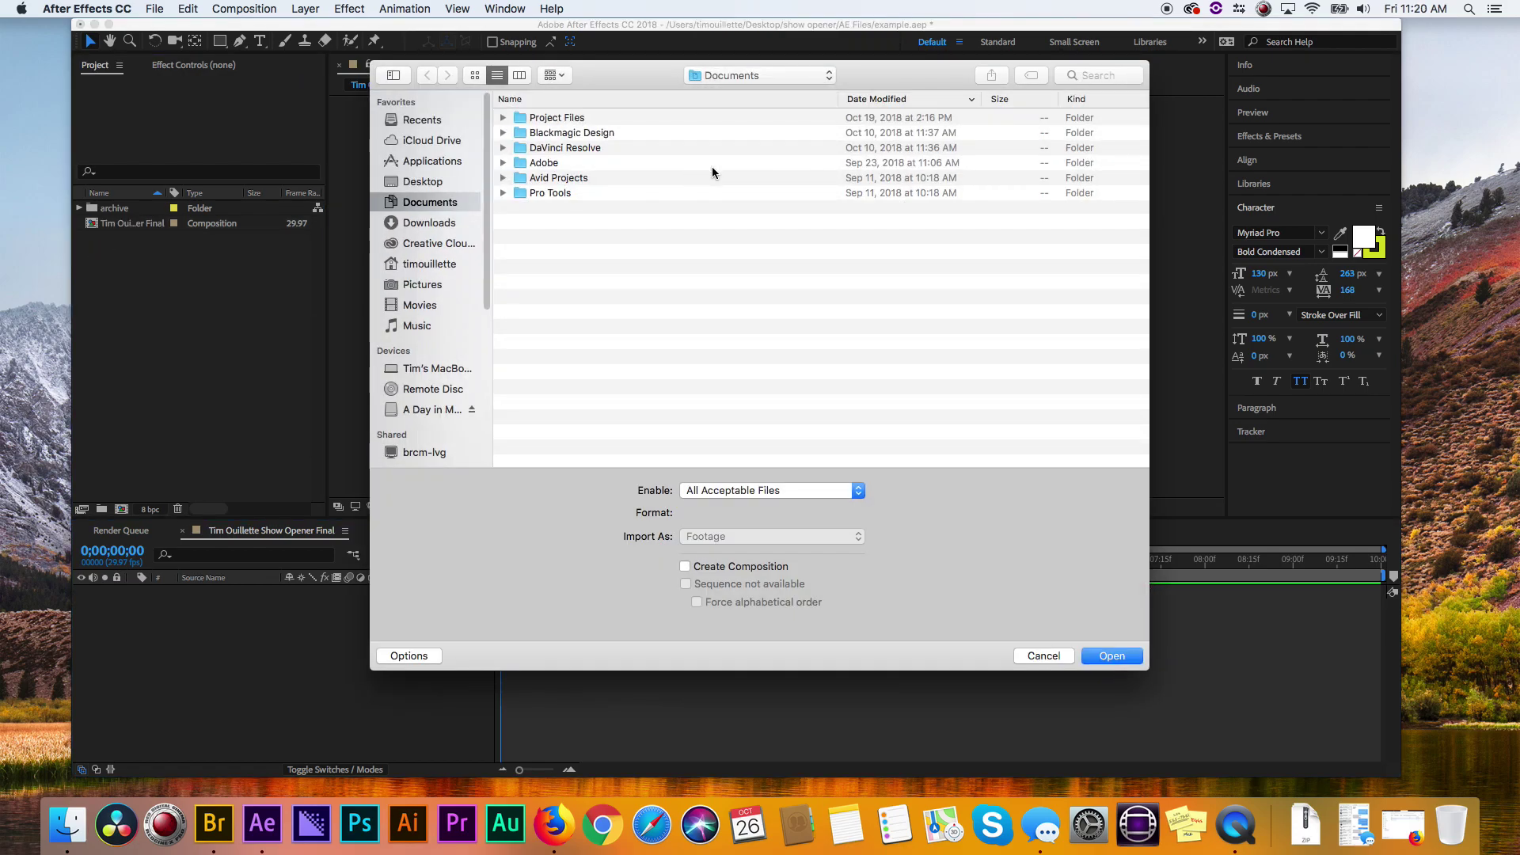
click(781, 76)
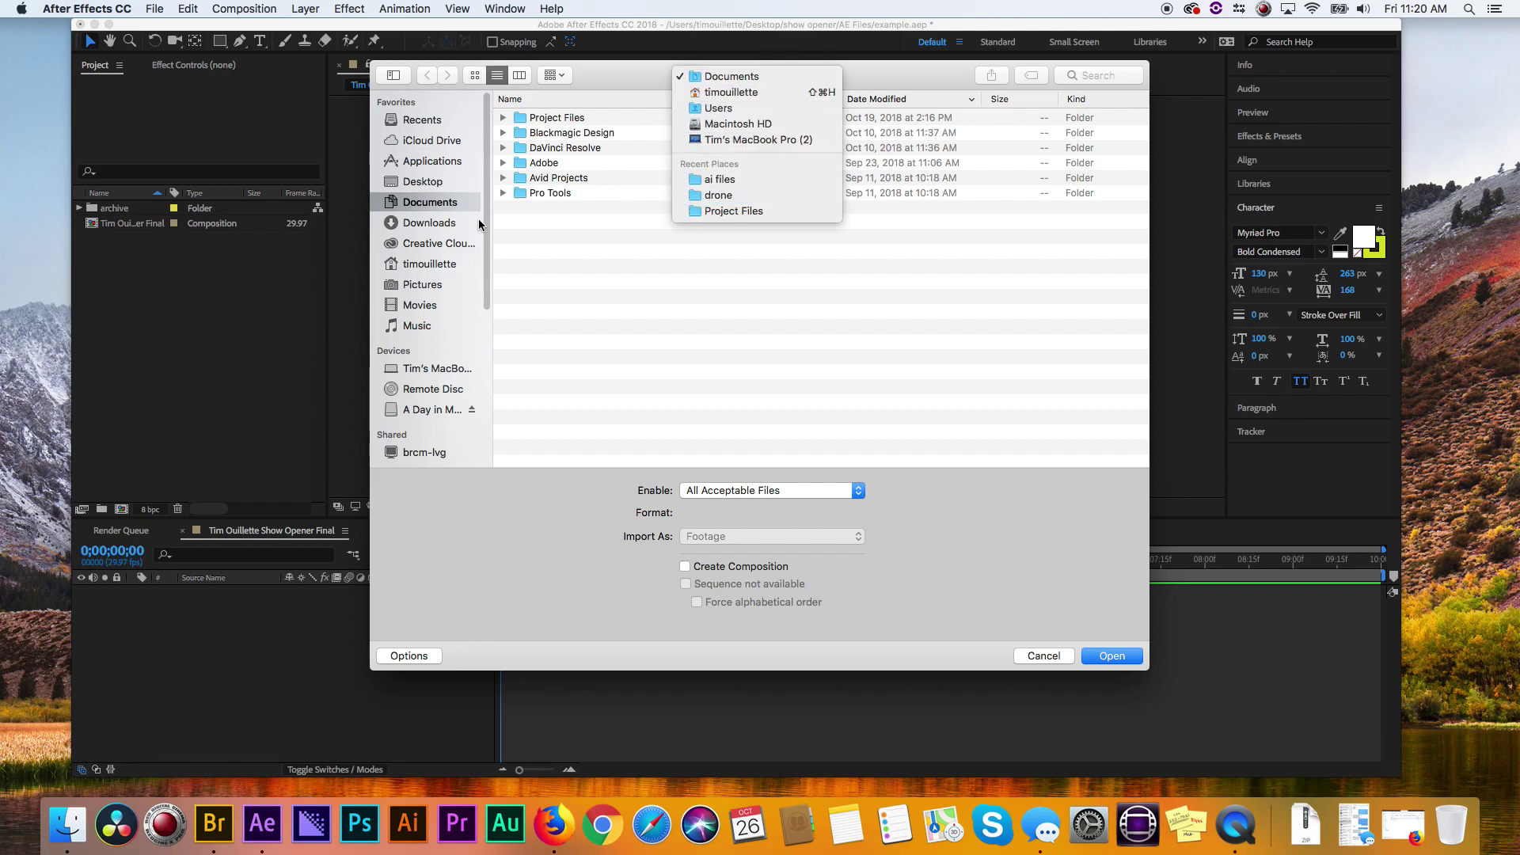
click(435, 184)
click(435, 183)
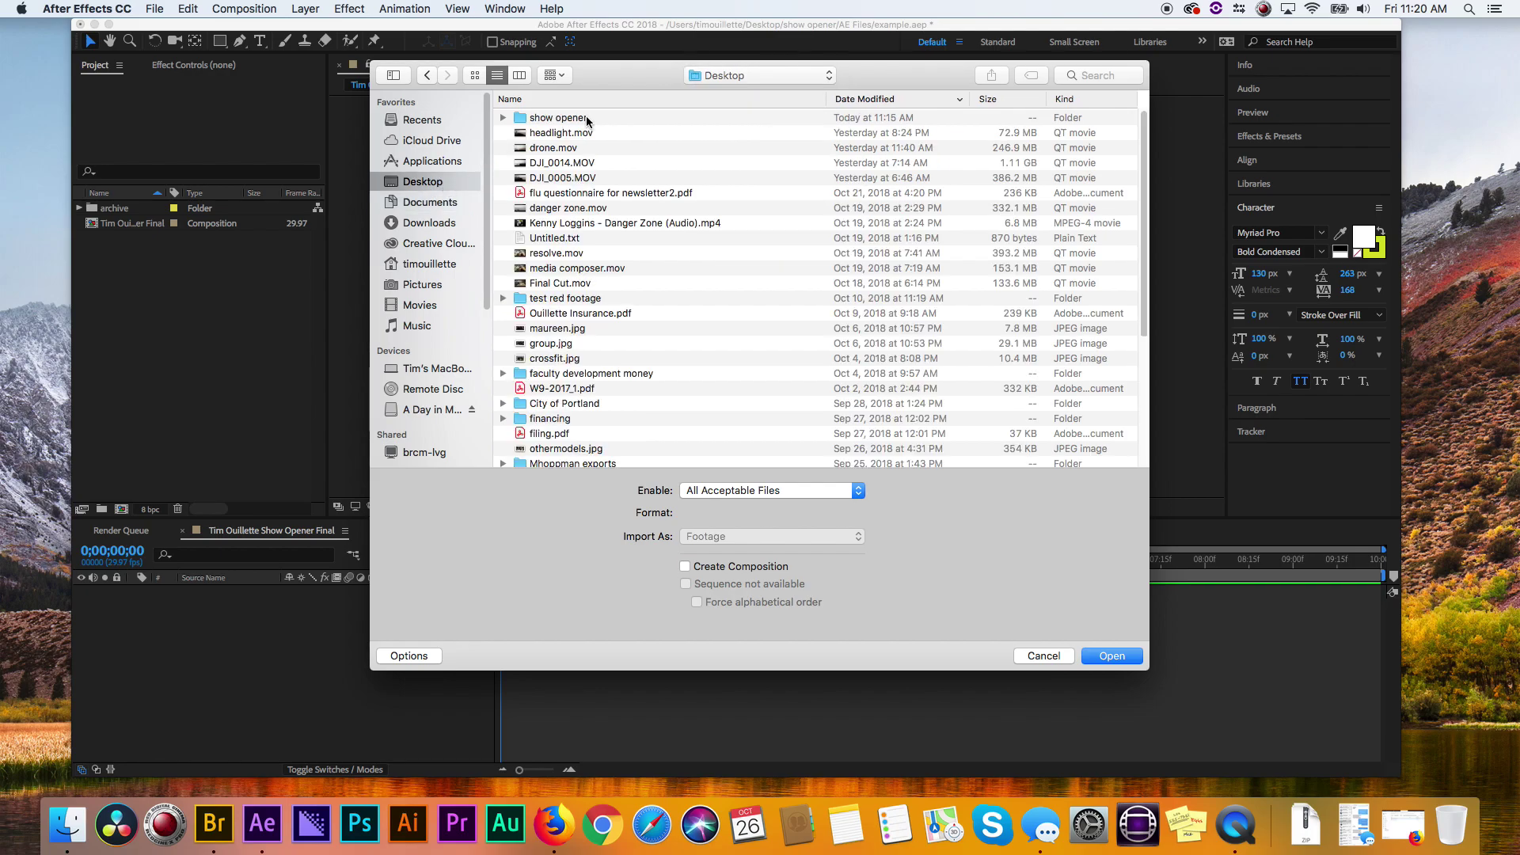
double_click(557, 119)
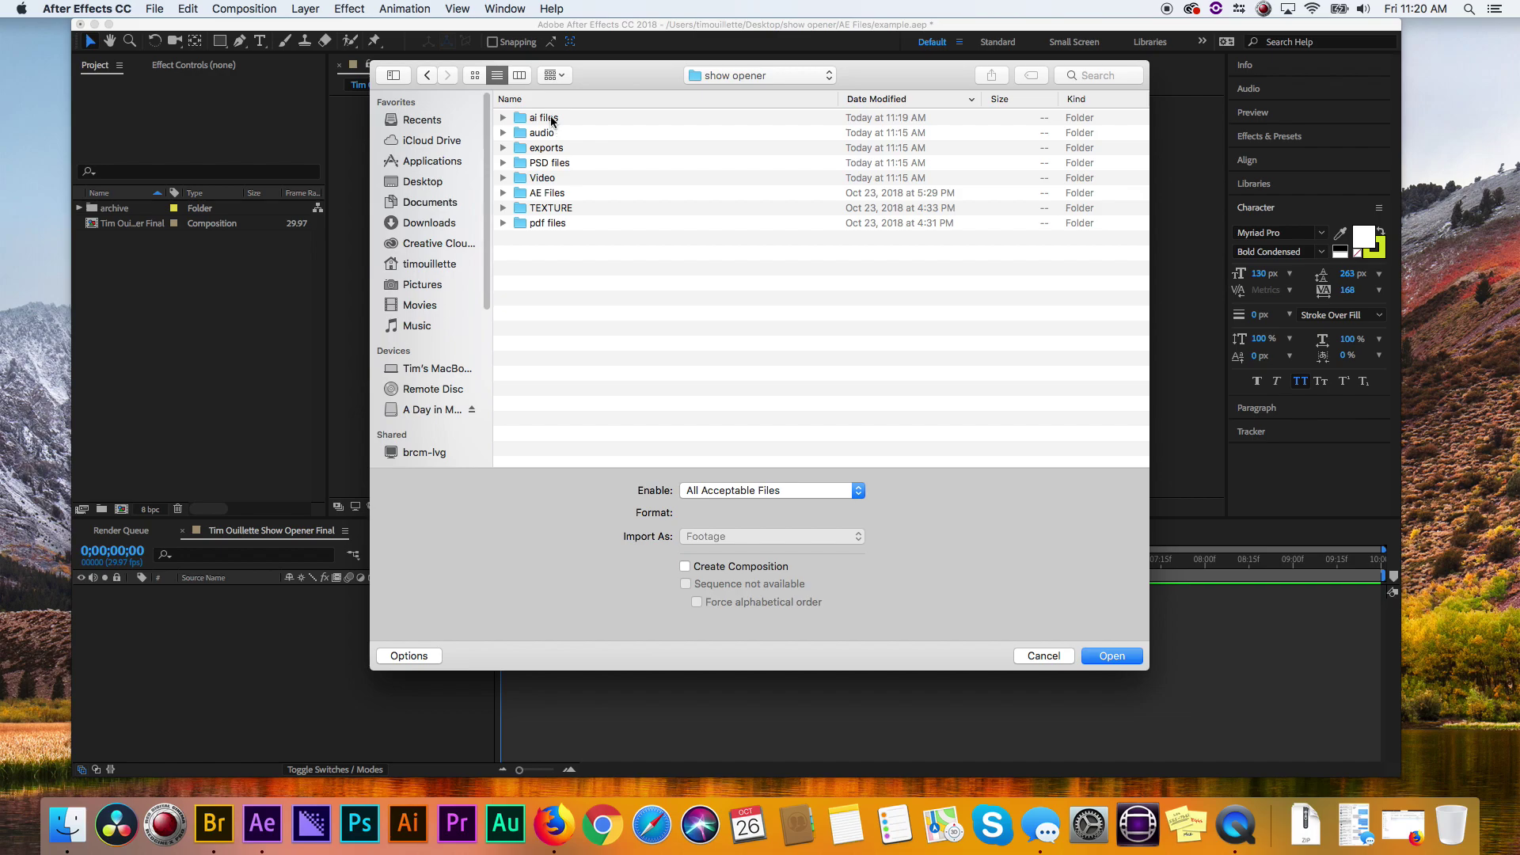
- Import the ai files, PSD files, Video, AE Files, TEXTURE, pdf files and audio folders
click(546, 118)
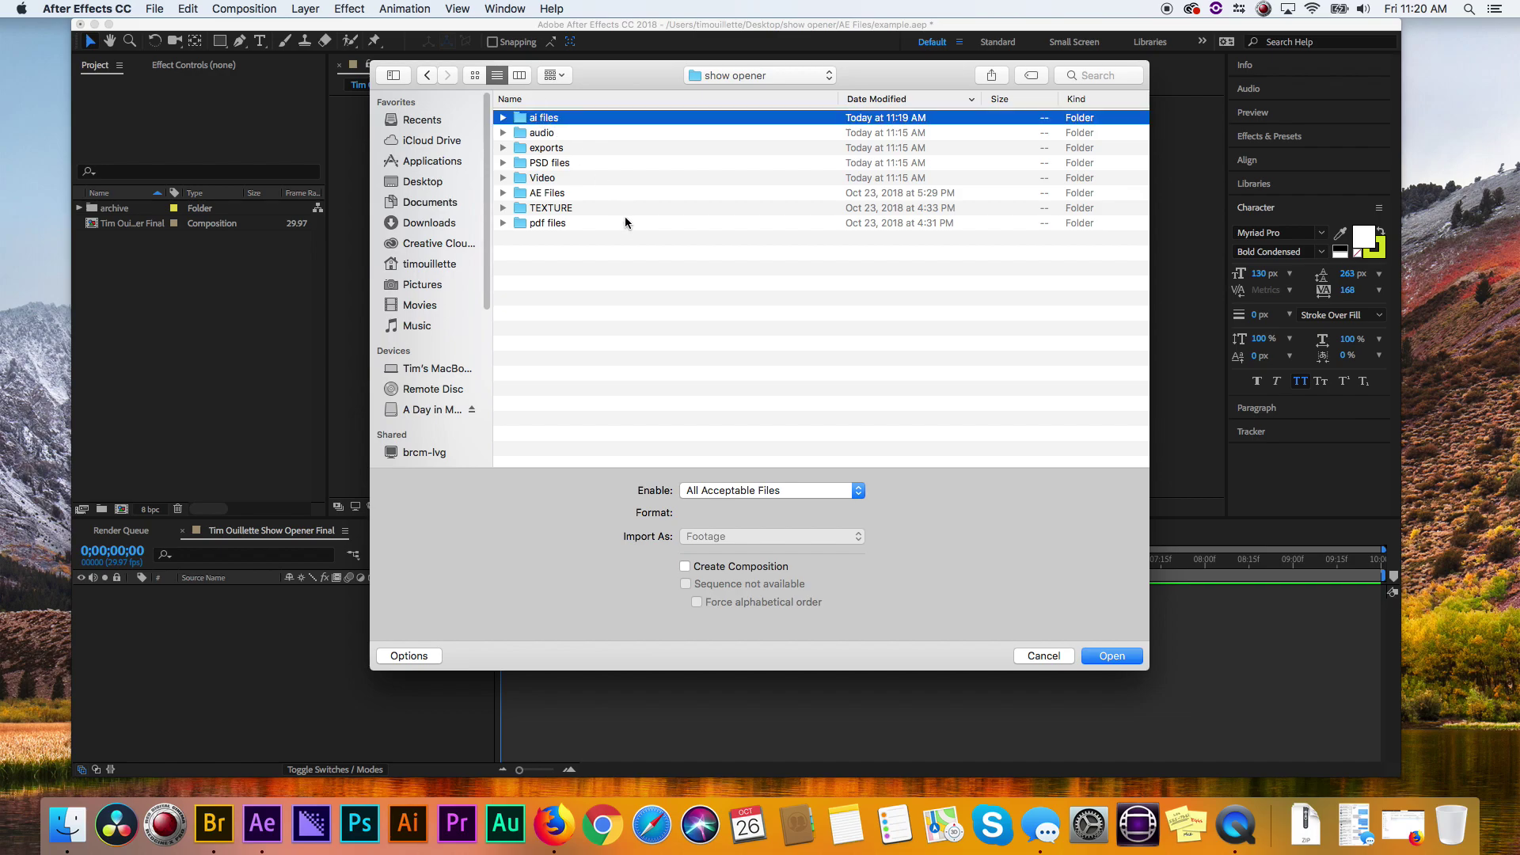
super+click(524, 163)
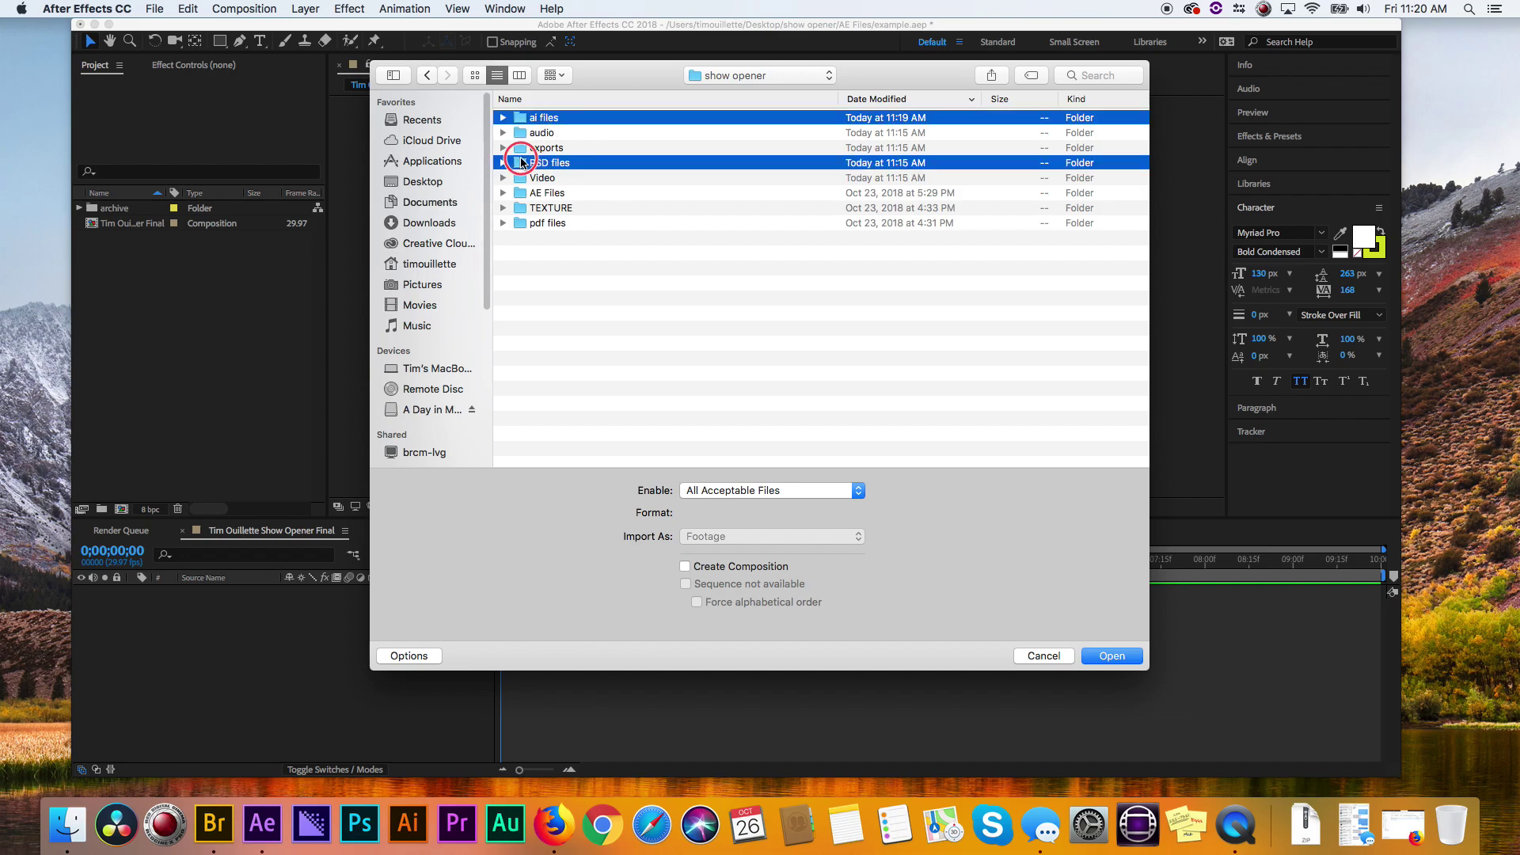
super+click(563, 180)
super+click(567, 194)
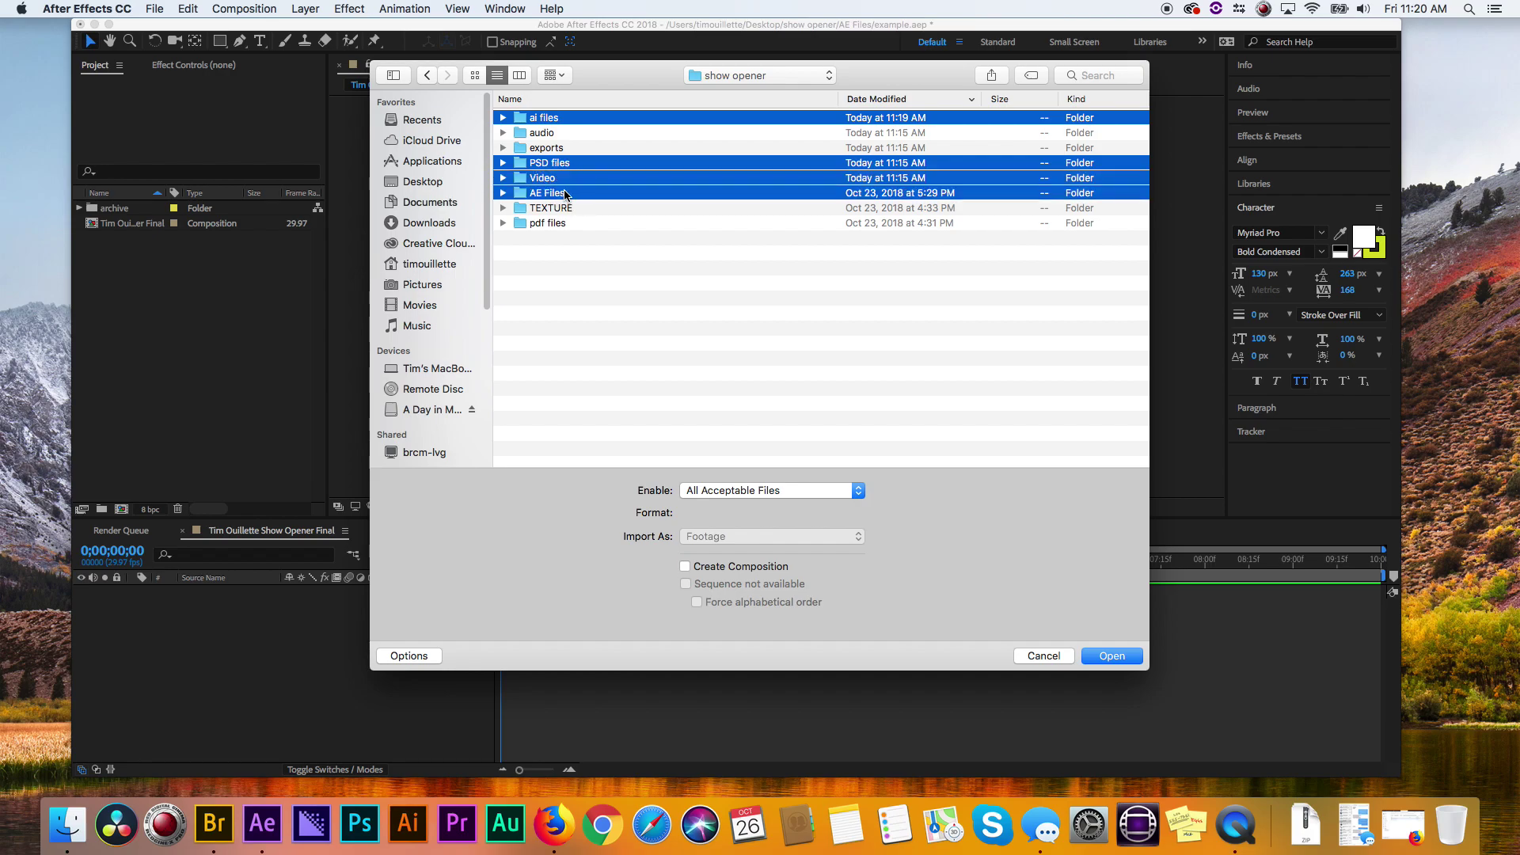
super+click(548, 209)
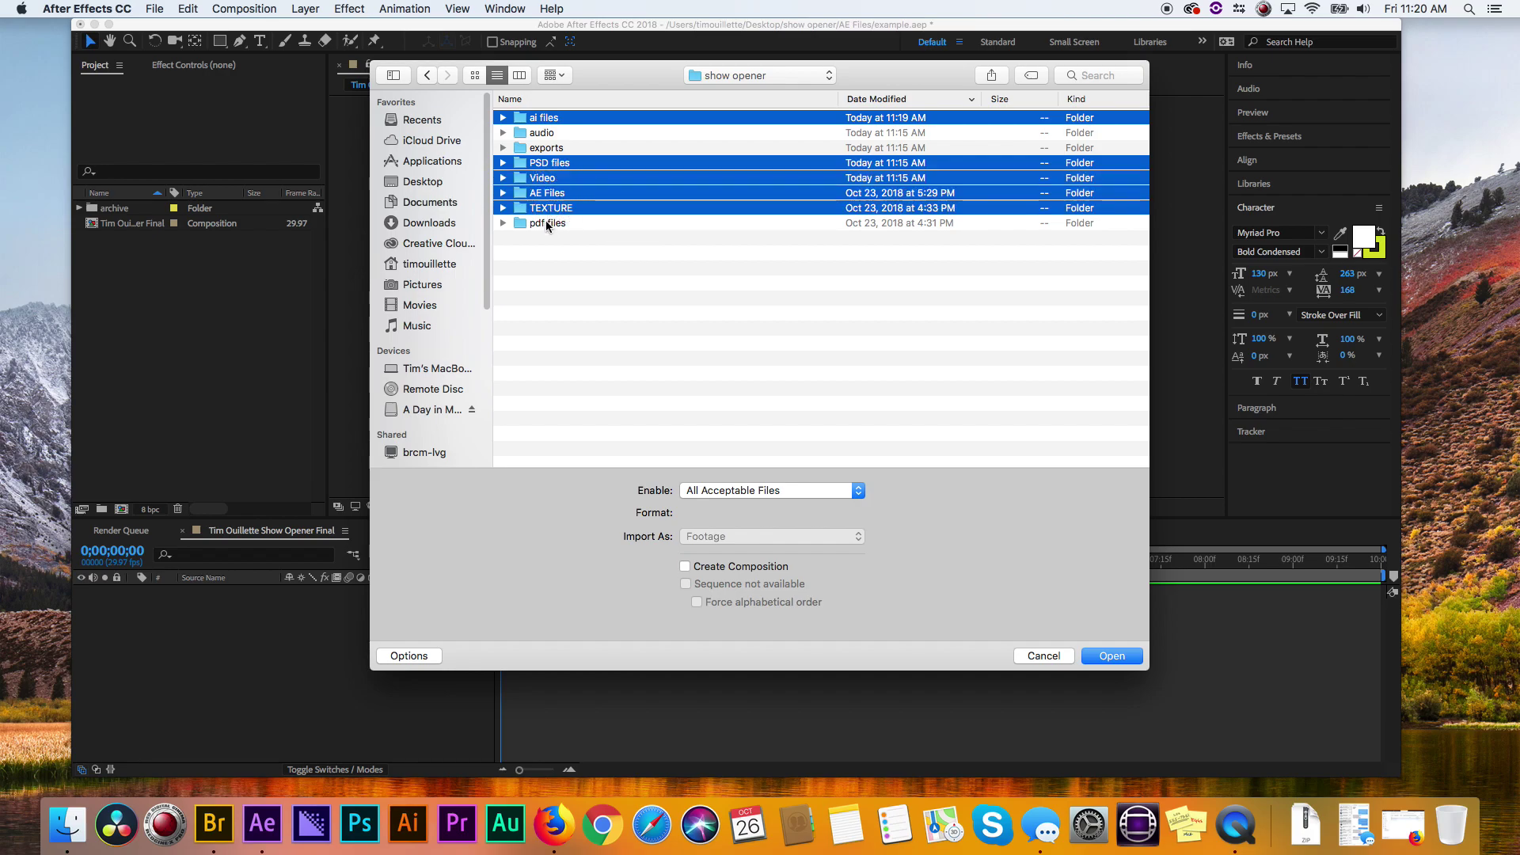
super+click(546, 223)
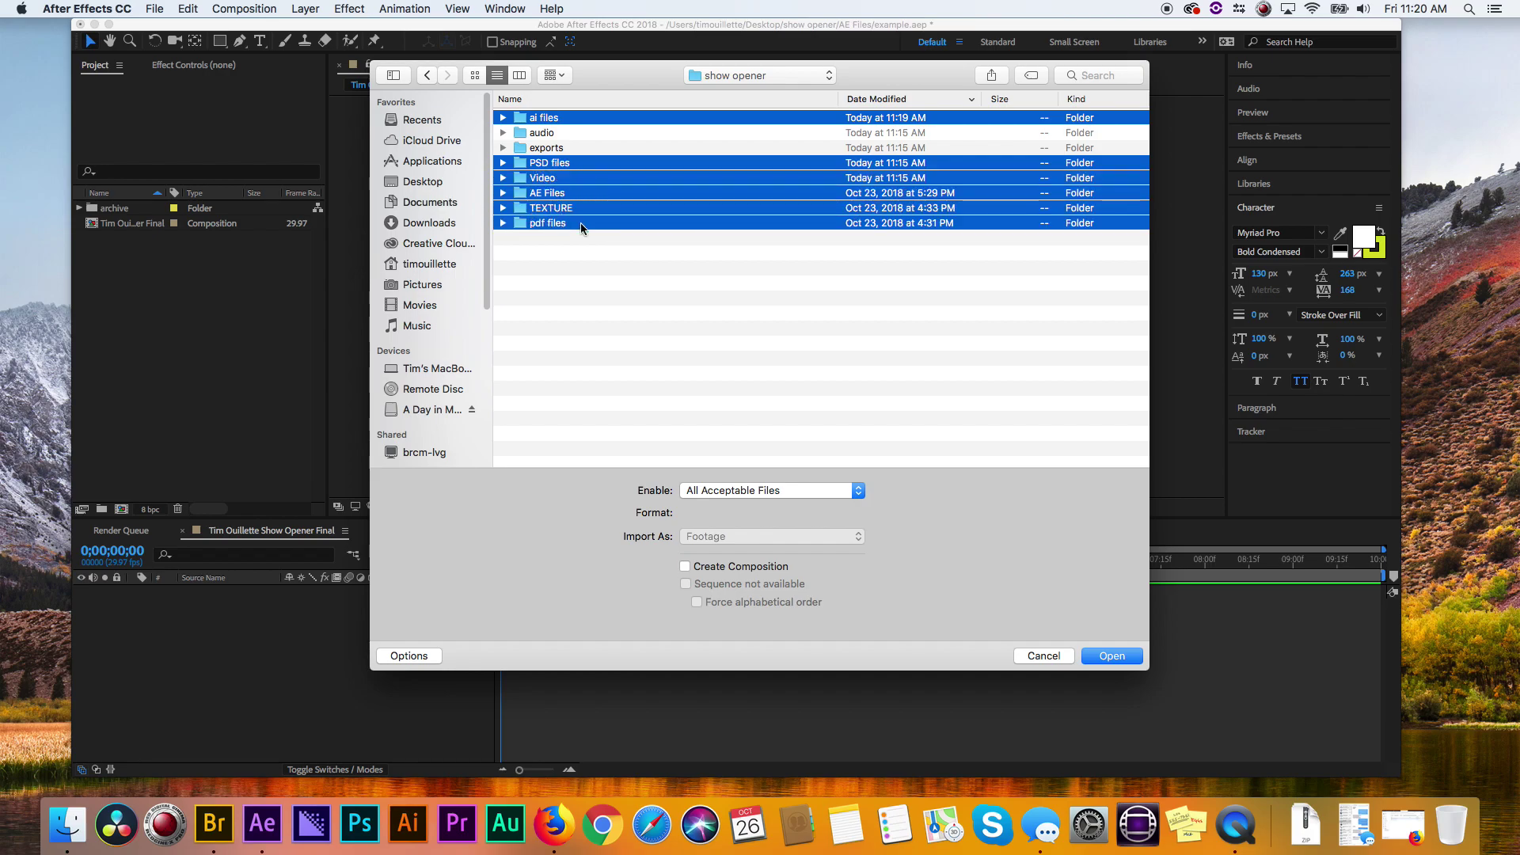
super+click(545, 132)
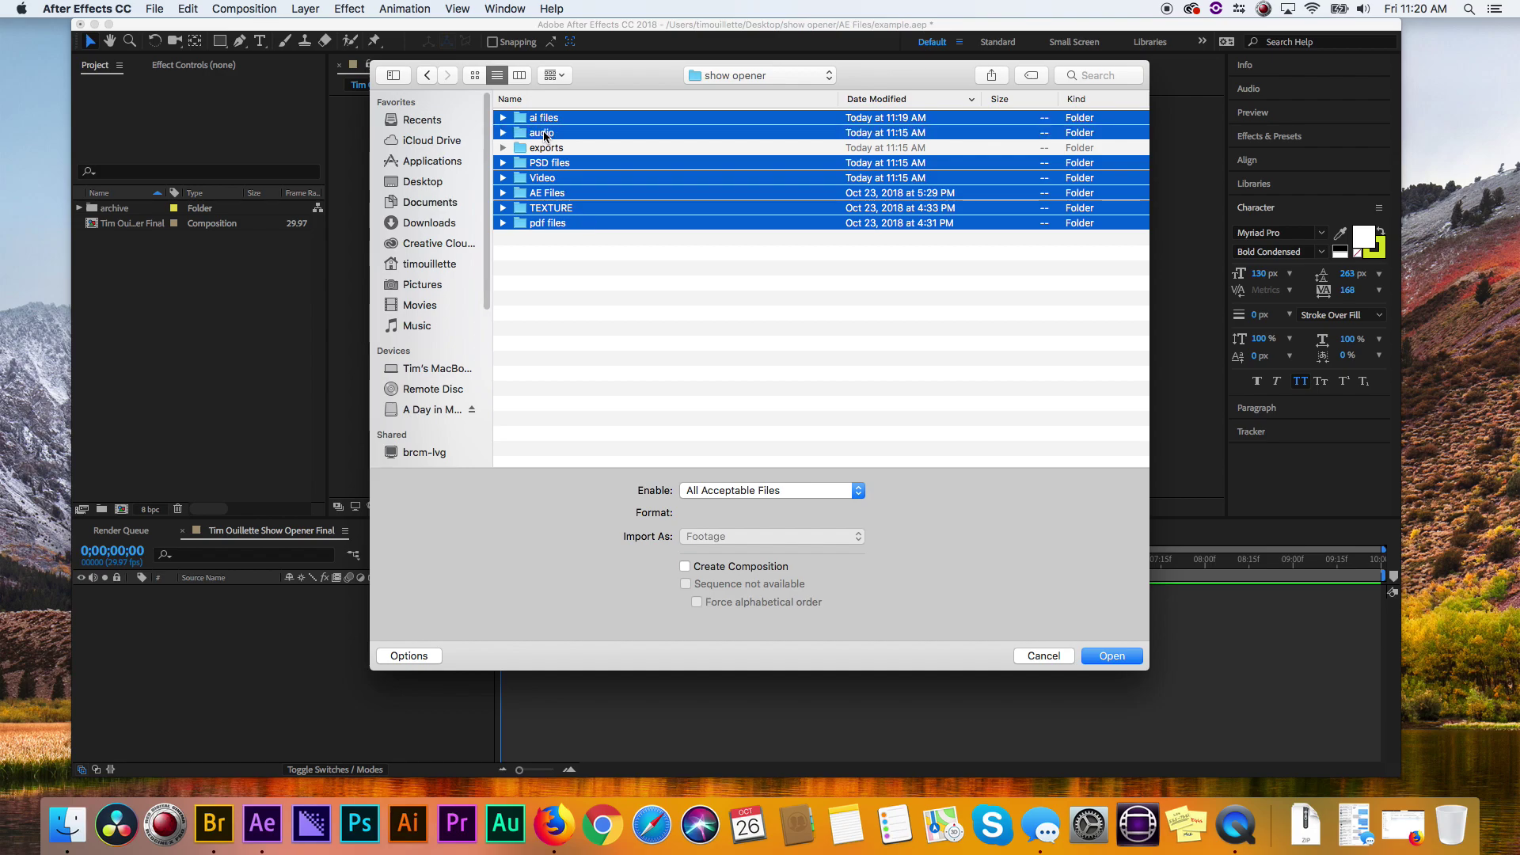
click(1111, 657)
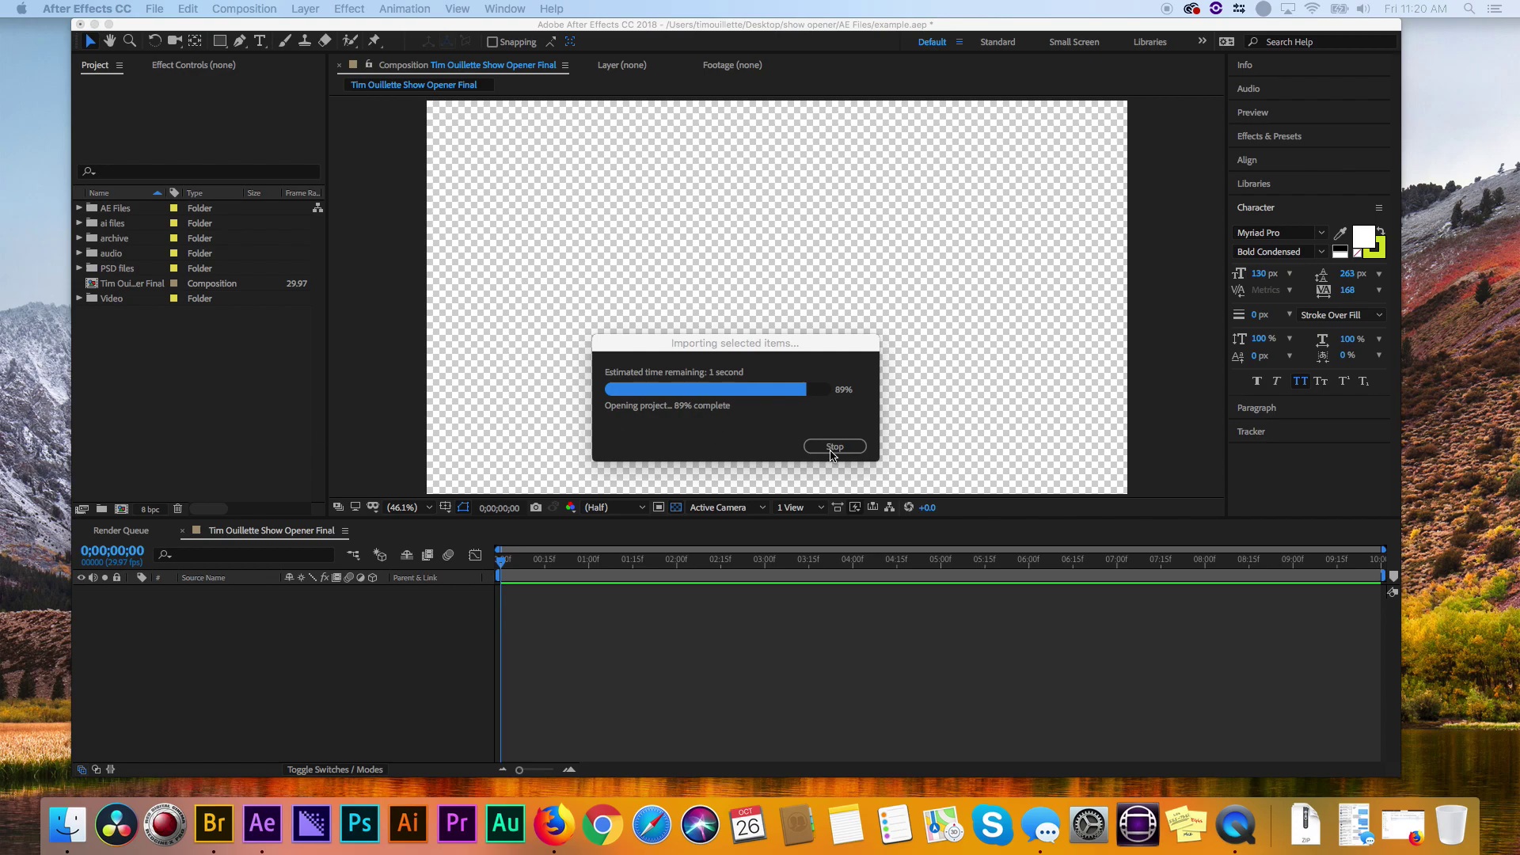
drag(722, 345, 610, 247)
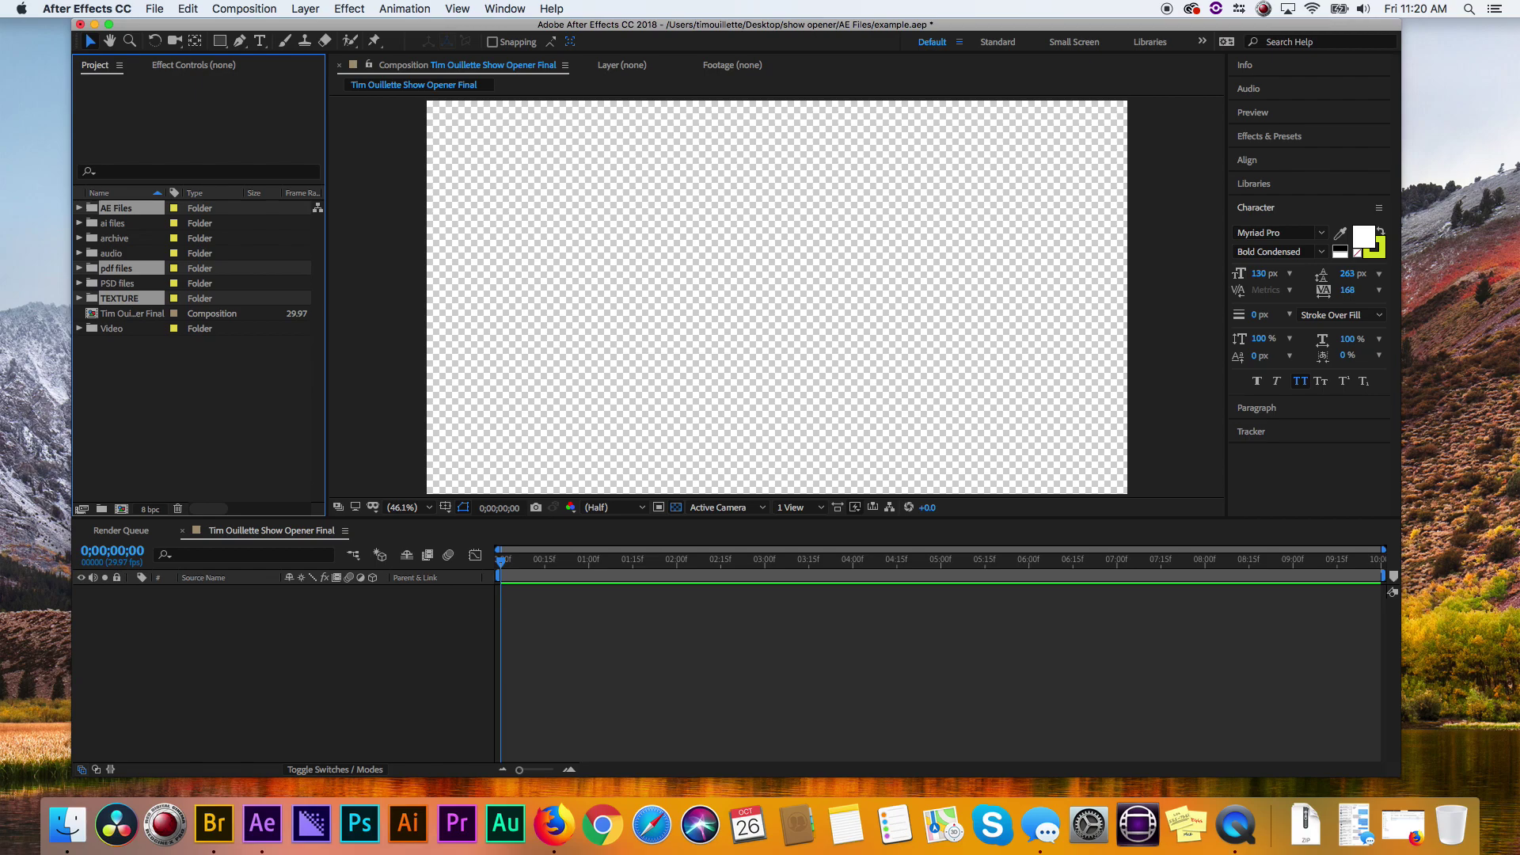
- Add celtics.ai from the ai files folder and place it on the frame's right, inside the safe guides
click(181, 403)
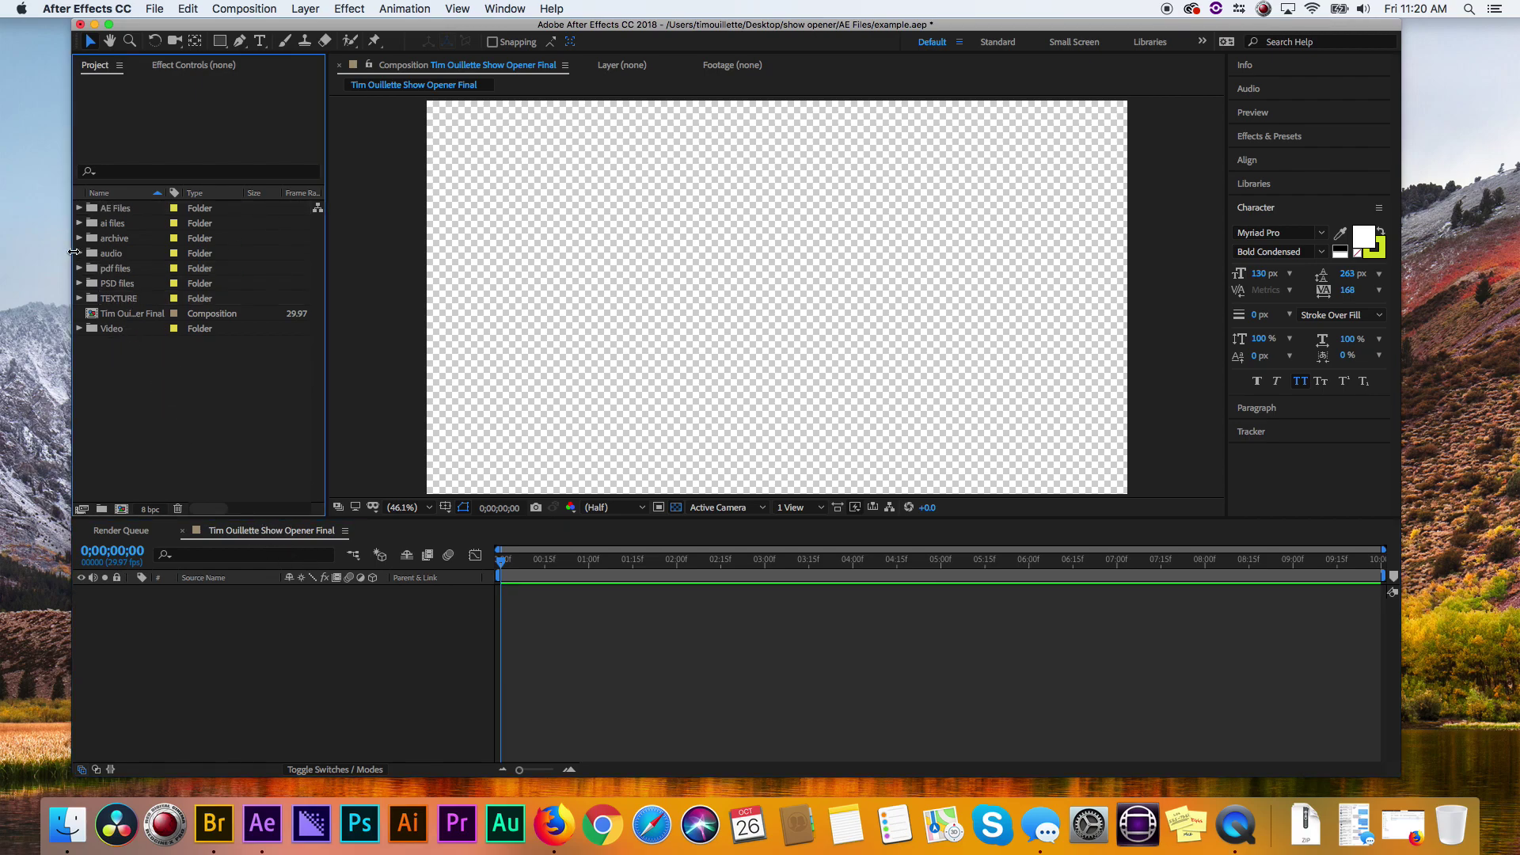
click(80, 226)
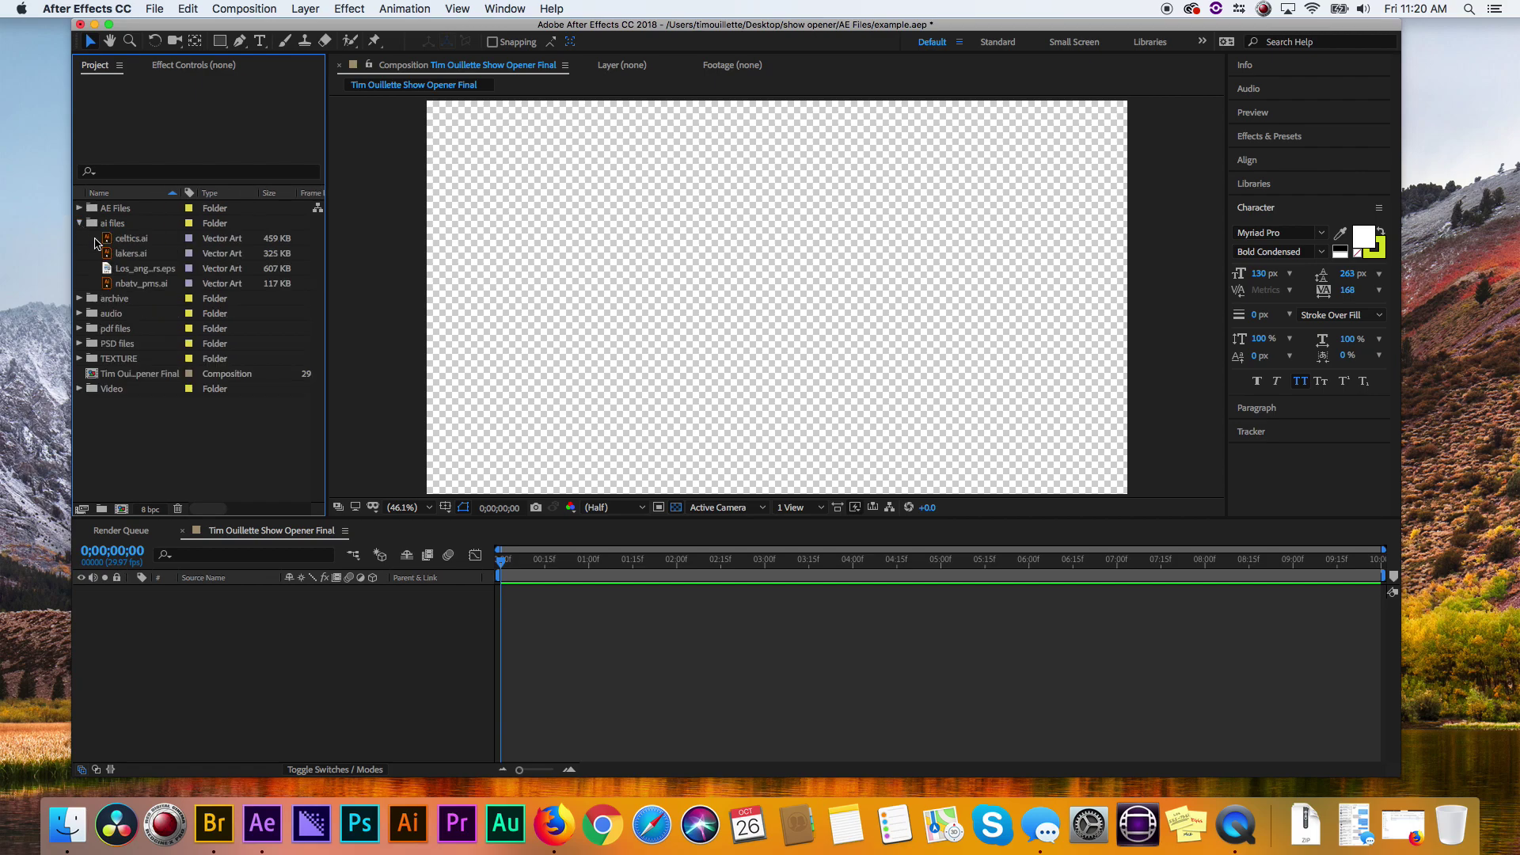
drag(130, 238, 150, 621)
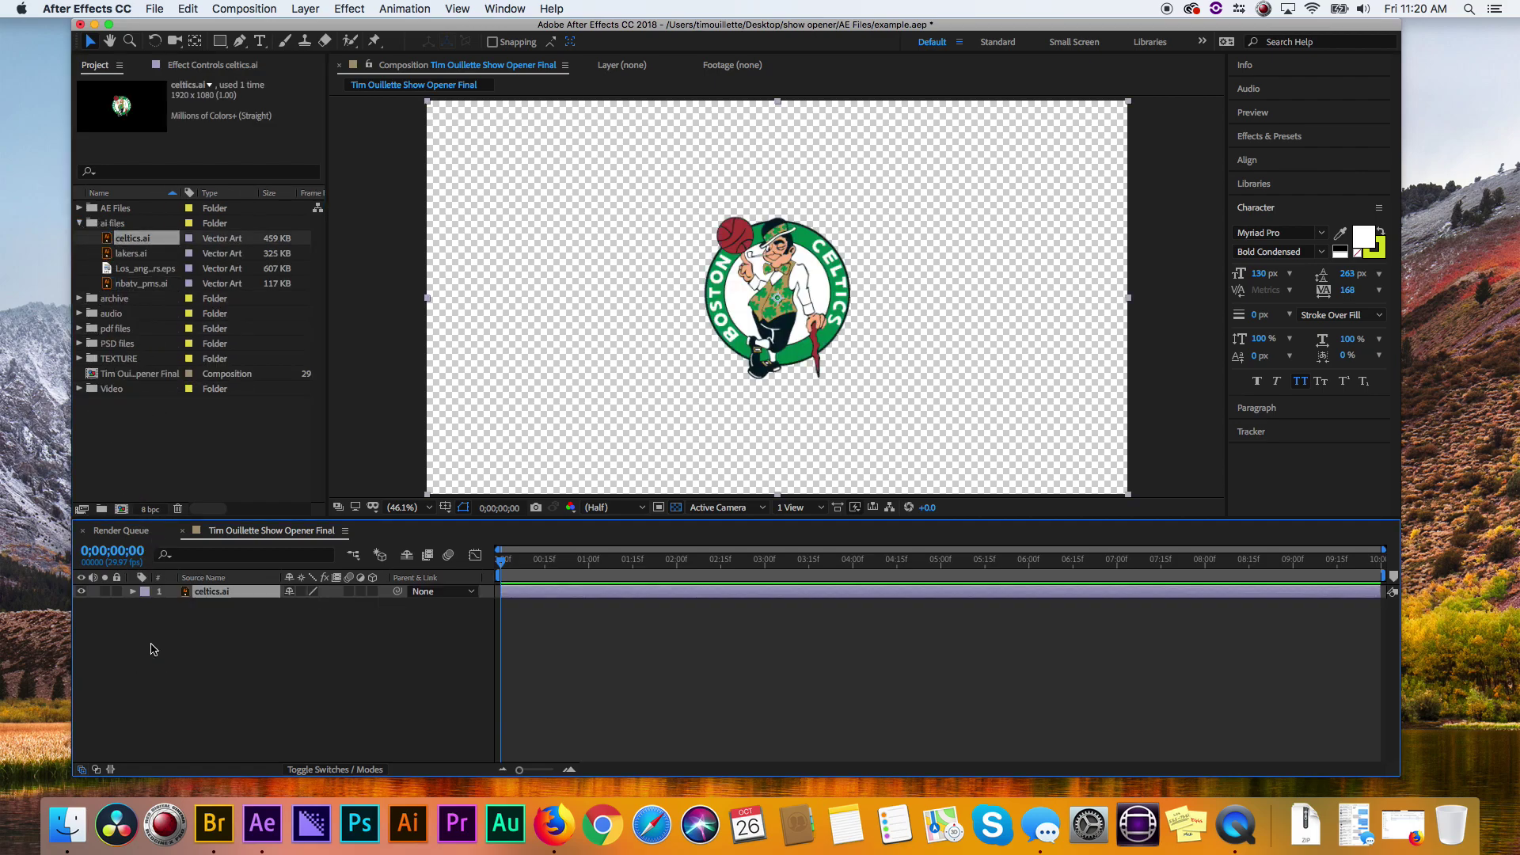
drag(793, 269, 1019, 325)
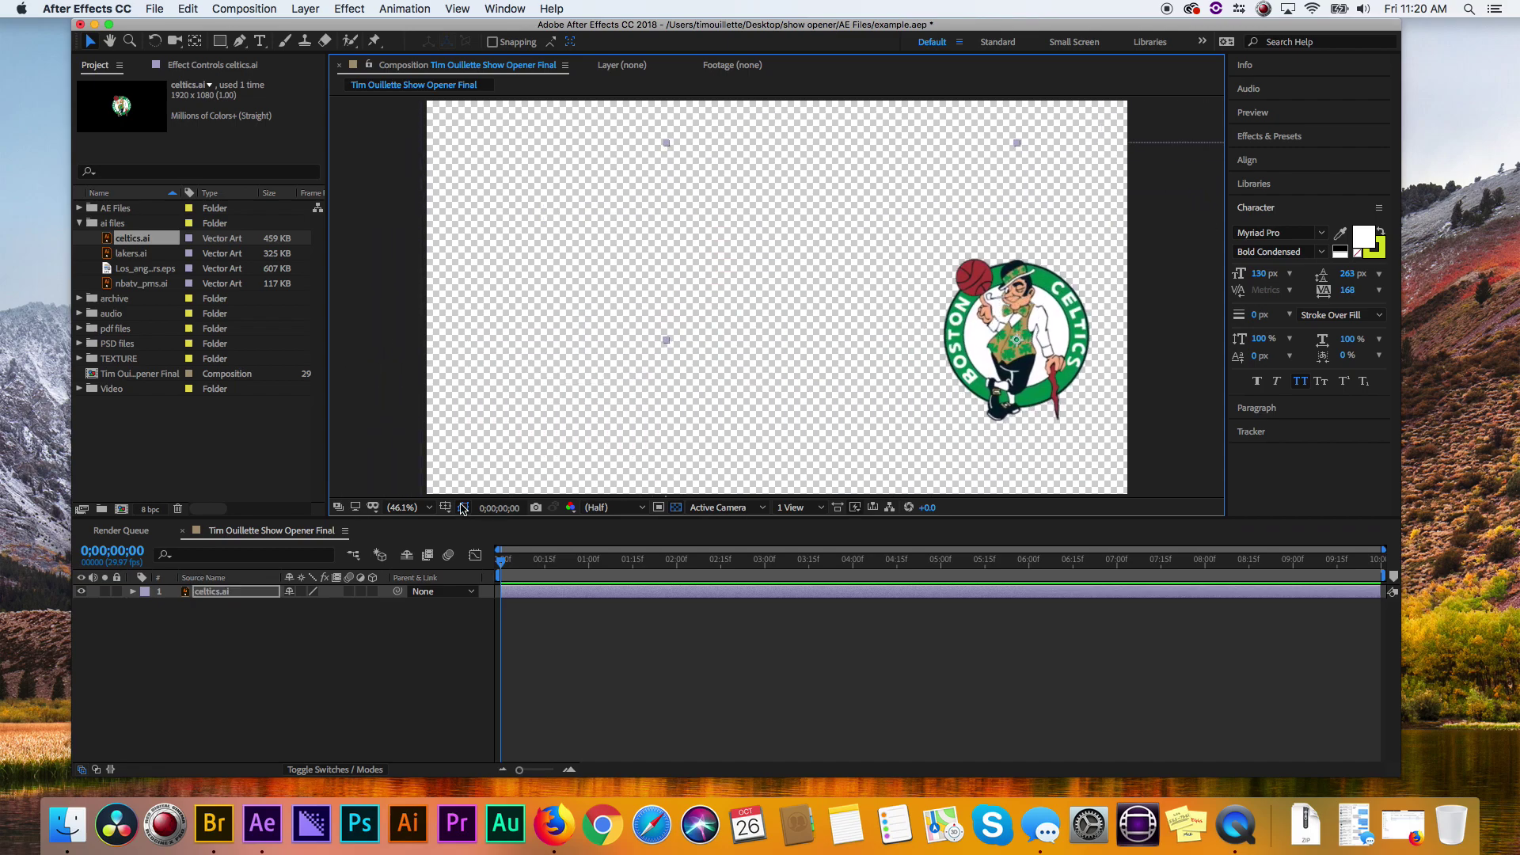
click(445, 507)
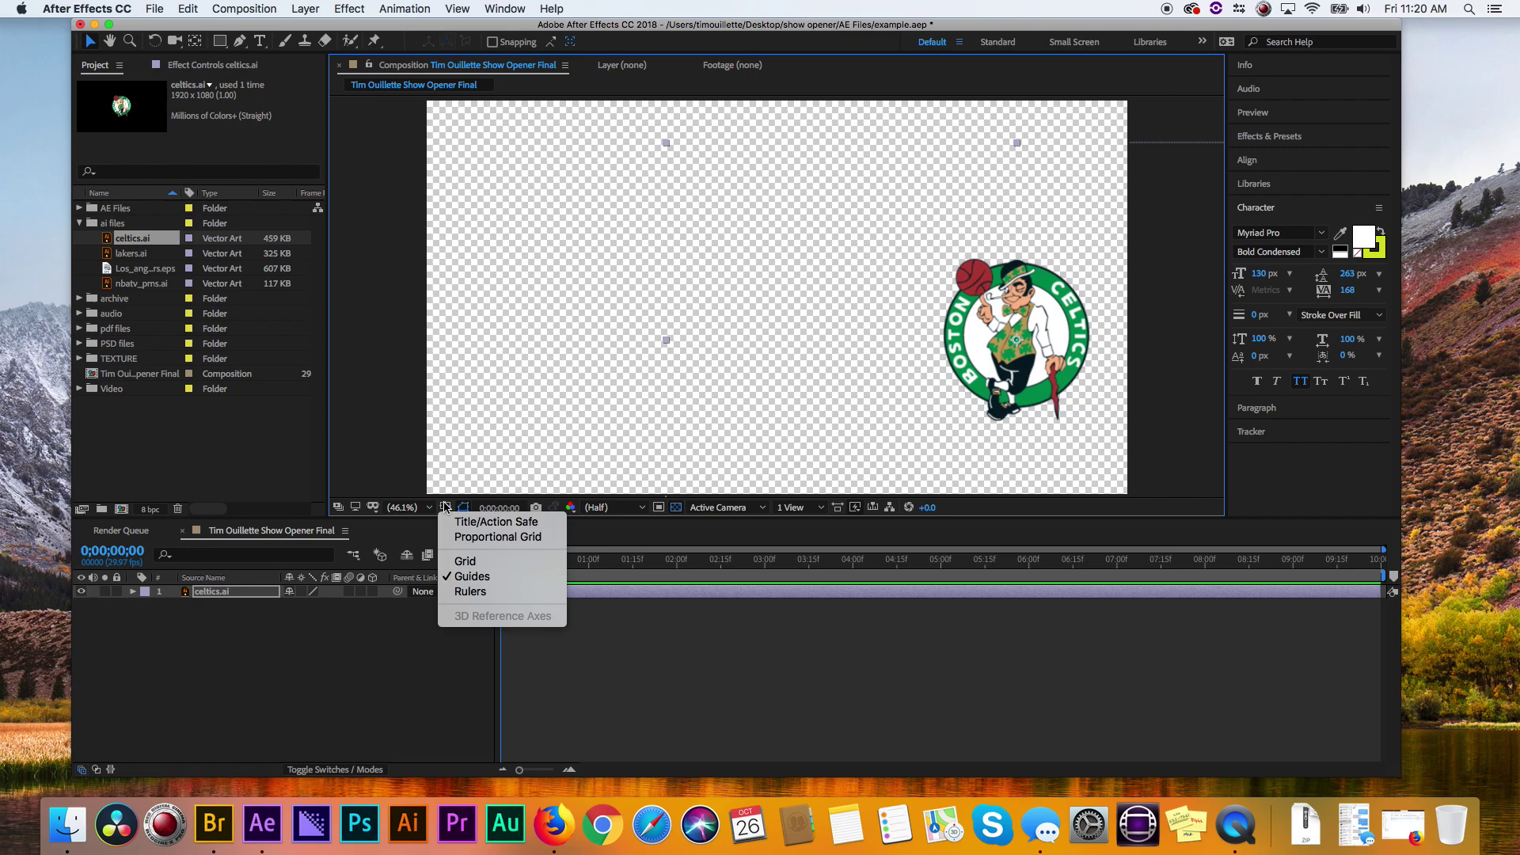
click(501, 521)
drag(1018, 359, 1015, 352)
- Set the composition preview resolution to Quarter
click(622, 508)
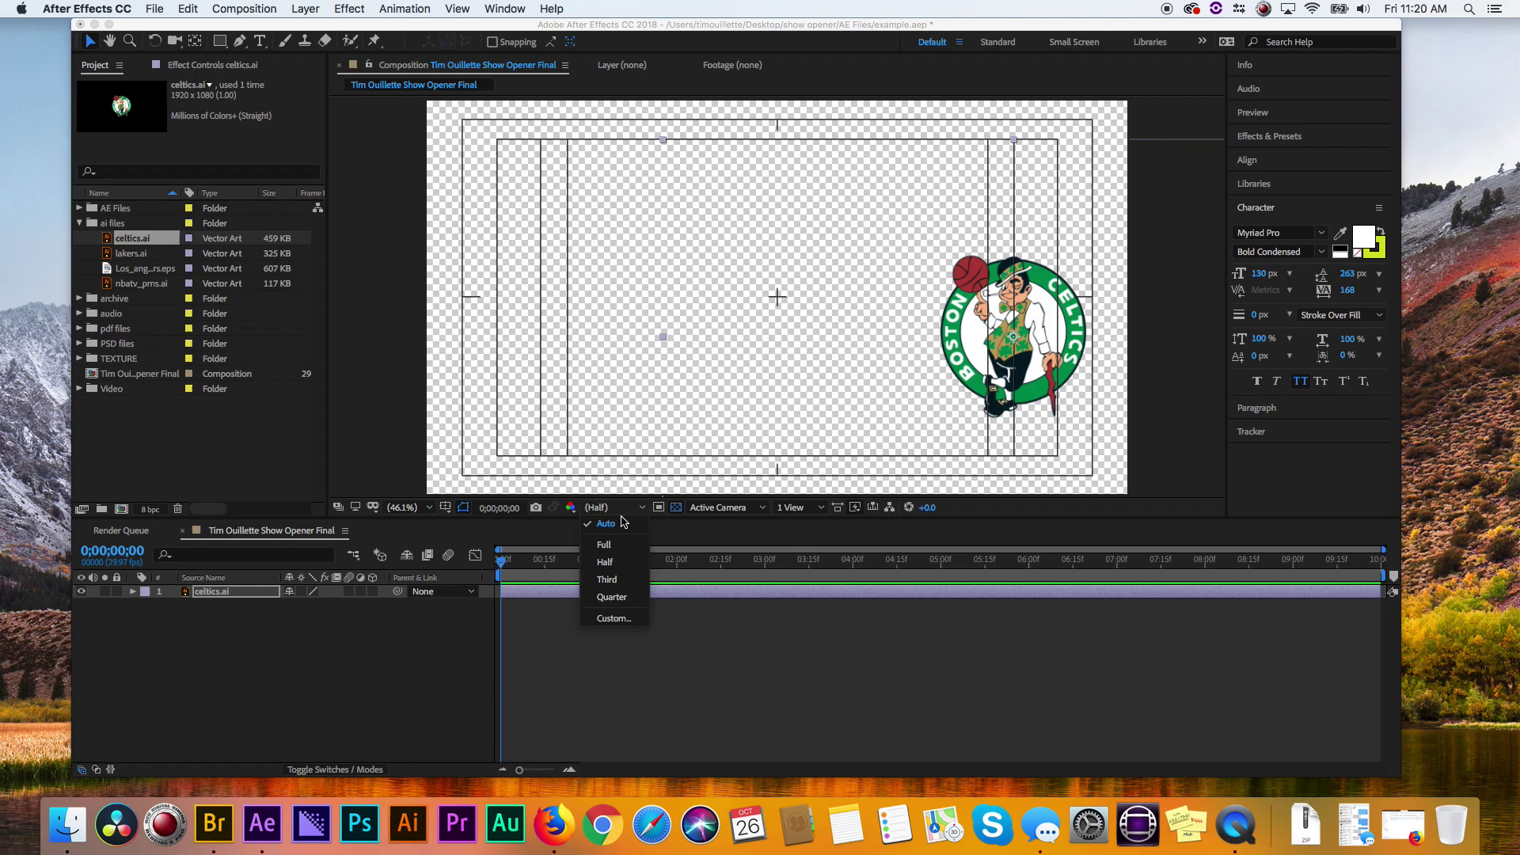
click(622, 600)
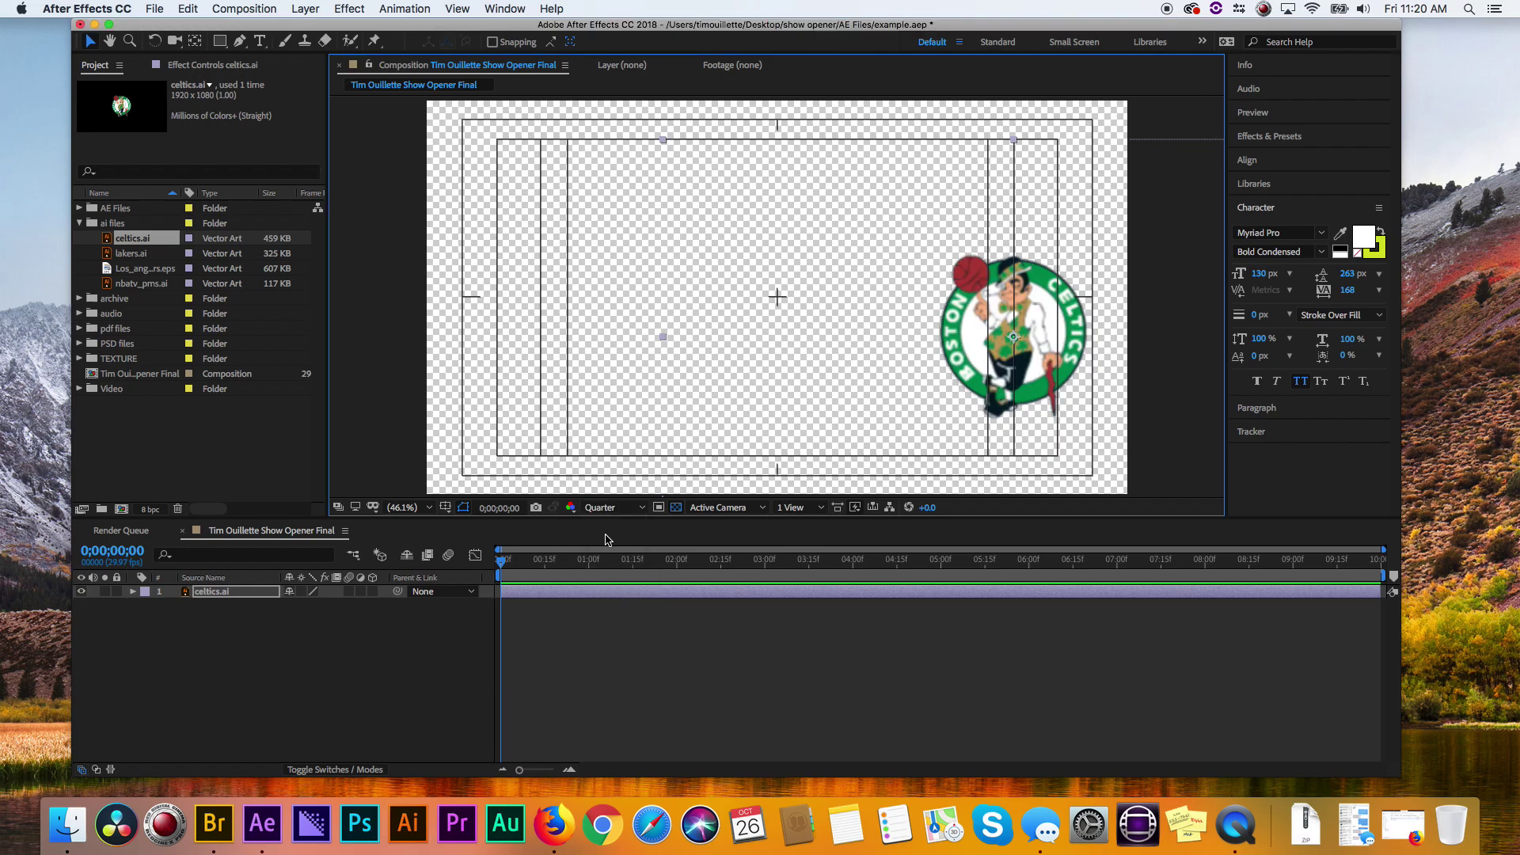
click(618, 508)
click(685, 389)
- Add lakers.ai to the comp's left side and scale it to 75%
drag(123, 253, 224, 634)
drag(796, 327, 566, 355)
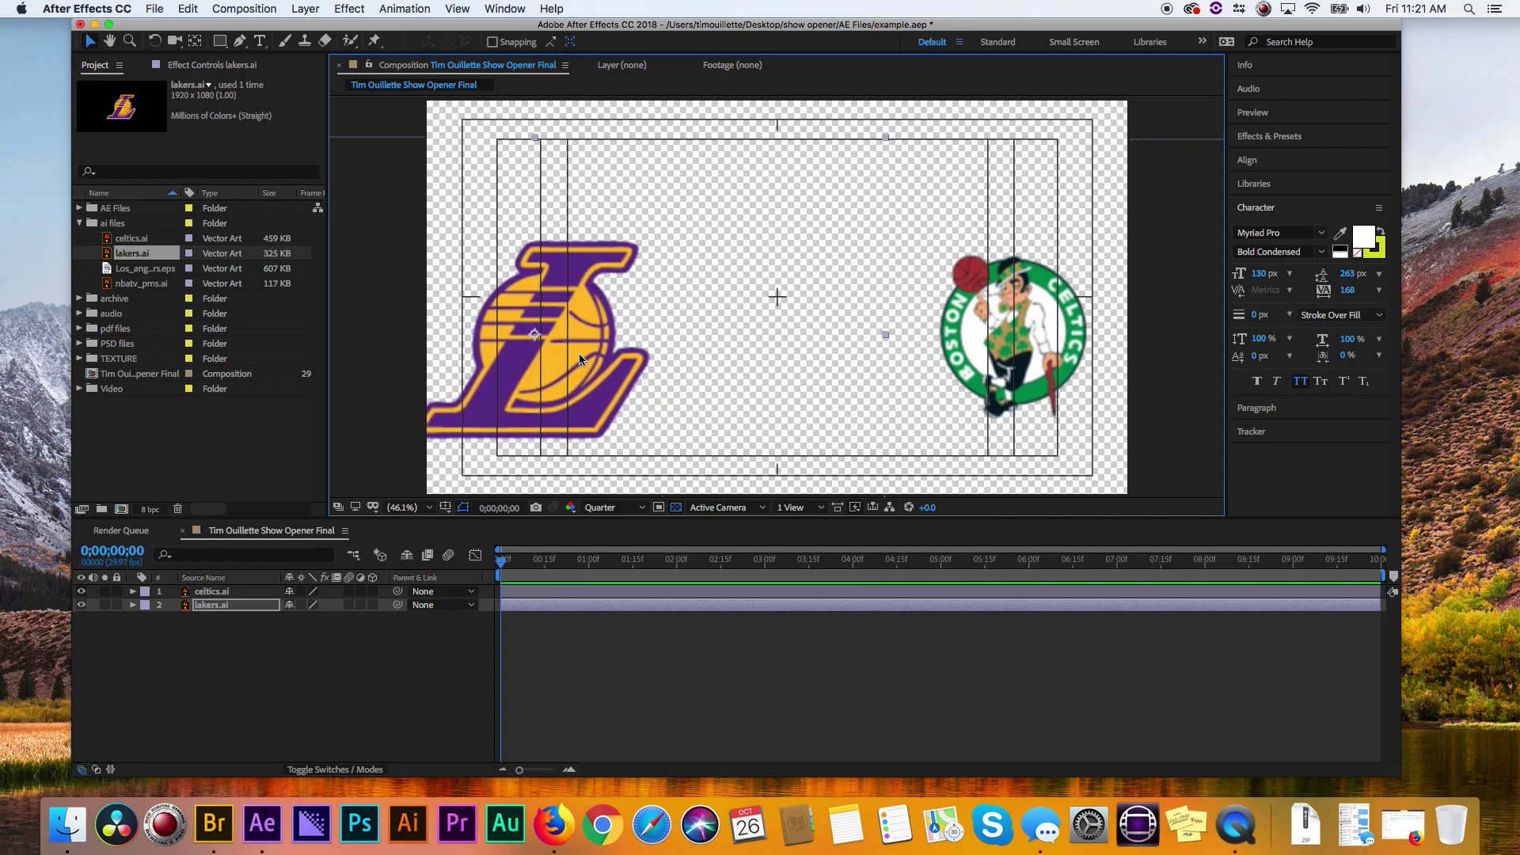
click(132, 605)
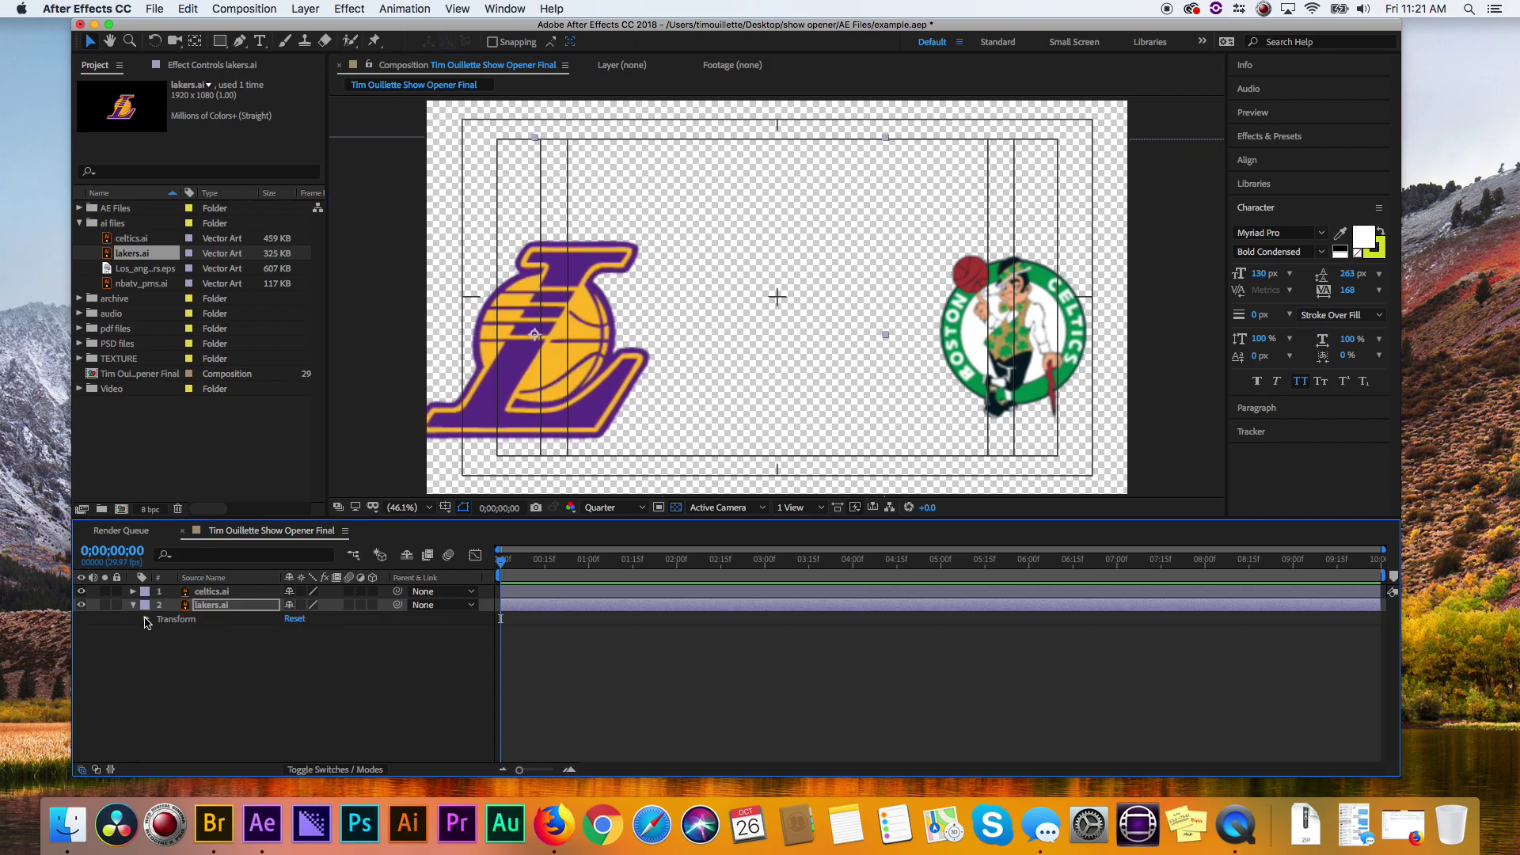
click(146, 619)
drag(311, 660, 290, 662)
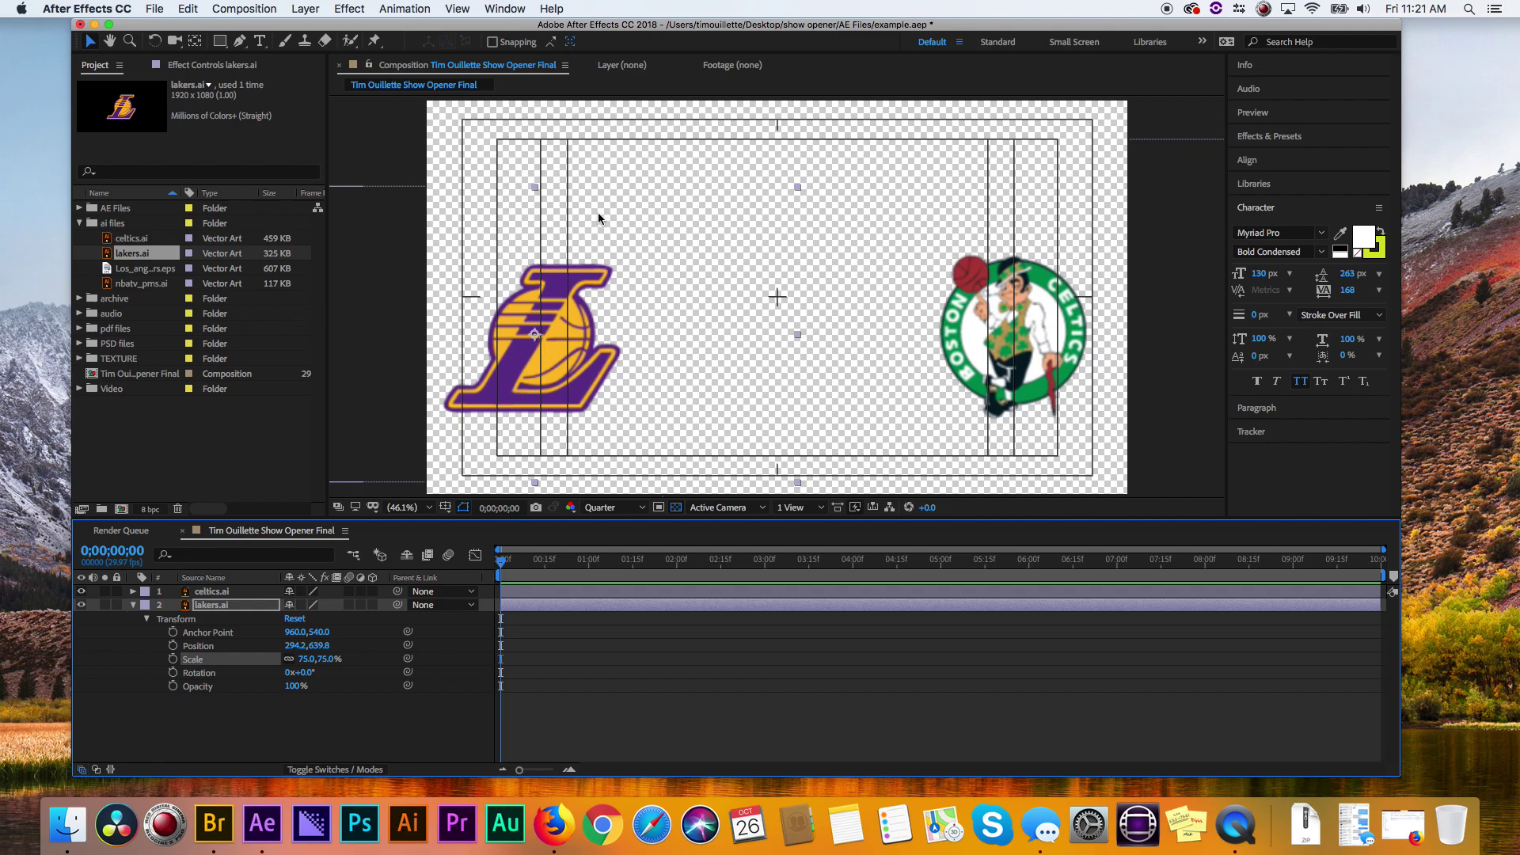
- Show rulers, drag a horizontal guide to align the logos, then select both logo layers
key(super+r)
drag(597, 103, 648, 414)
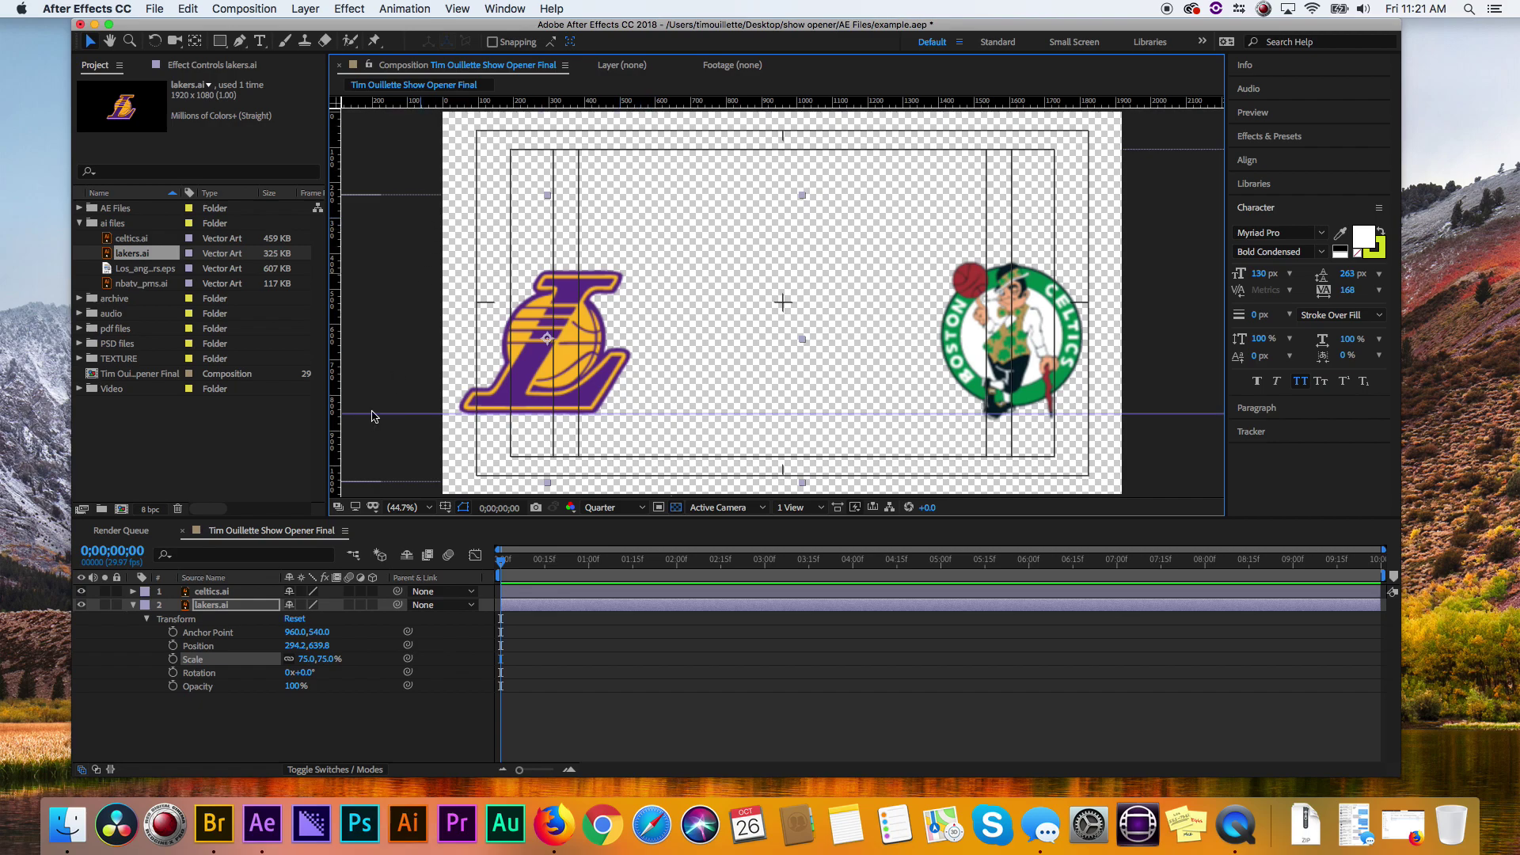
click(133, 604)
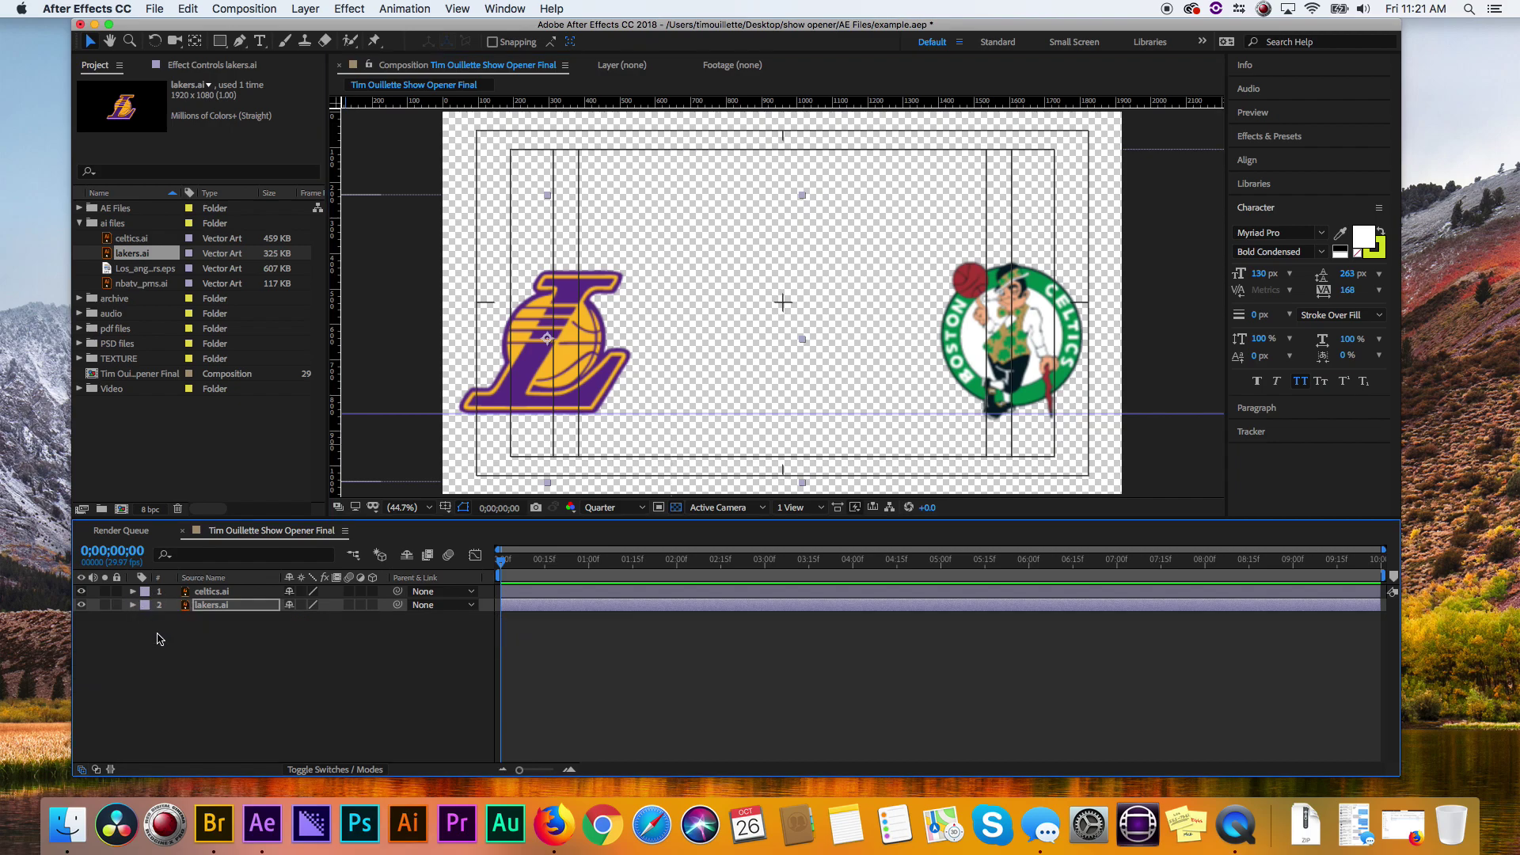
click(160, 639)
click(219, 606)
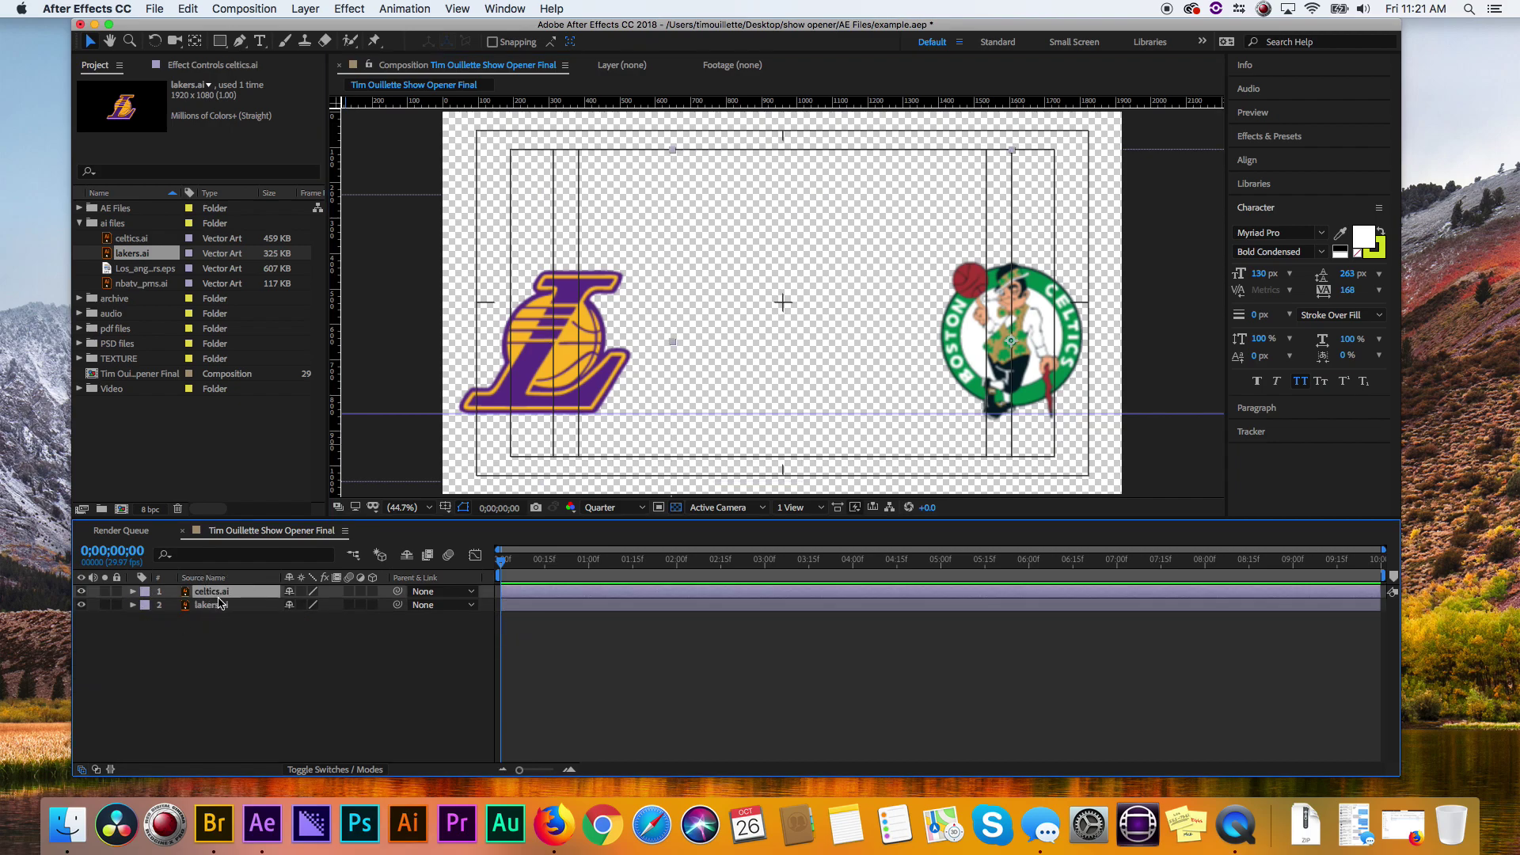
click(218, 591)
- Make both logo layers 3D and set the composition renderer to Classic 3D
drag(372, 591, 372, 605)
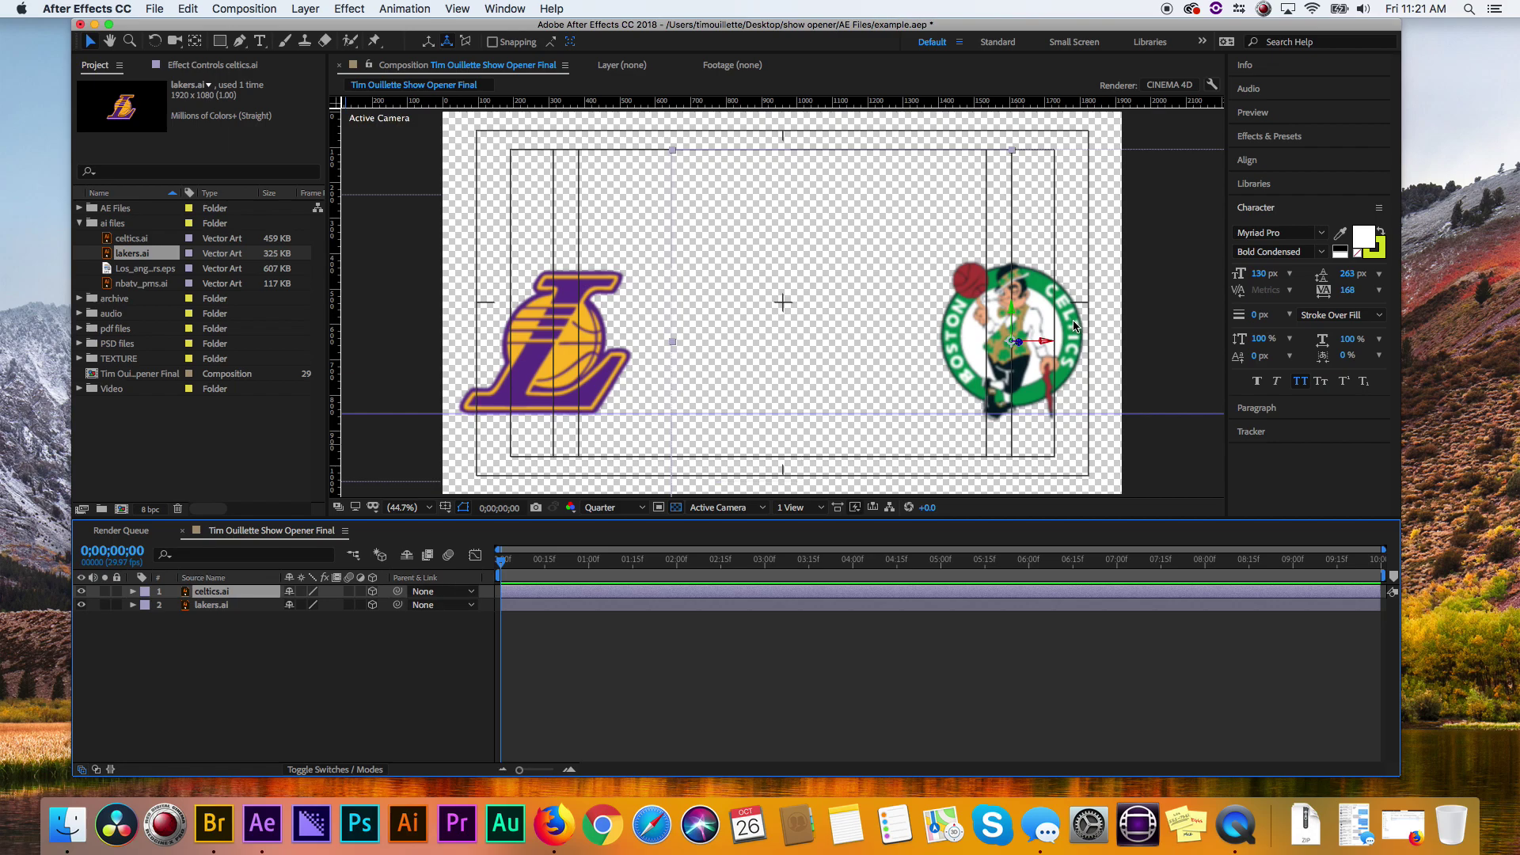
click(1169, 85)
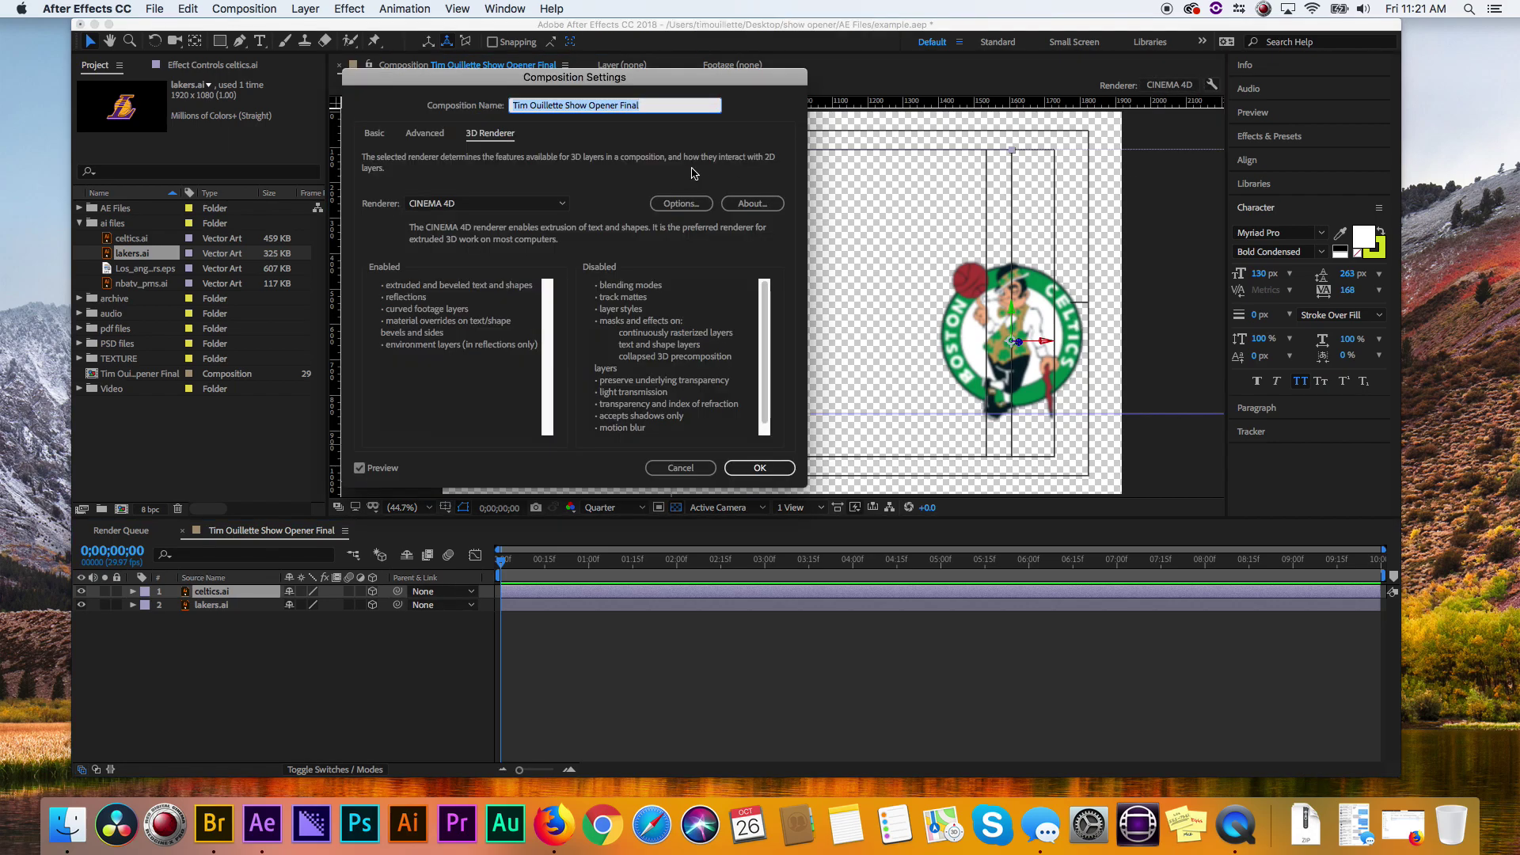
click(510, 204)
click(467, 221)
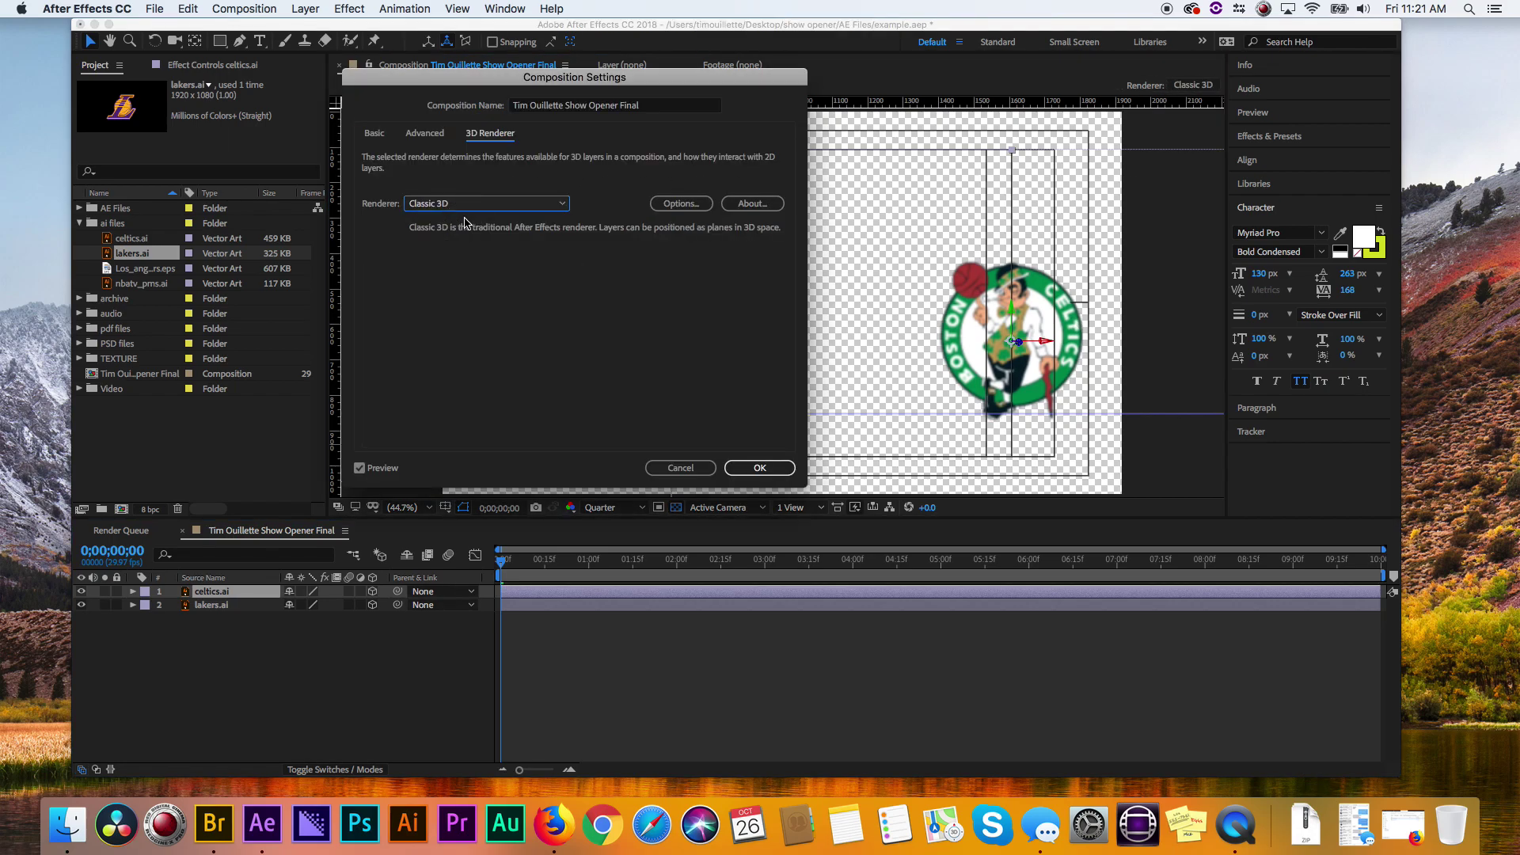
click(758, 467)
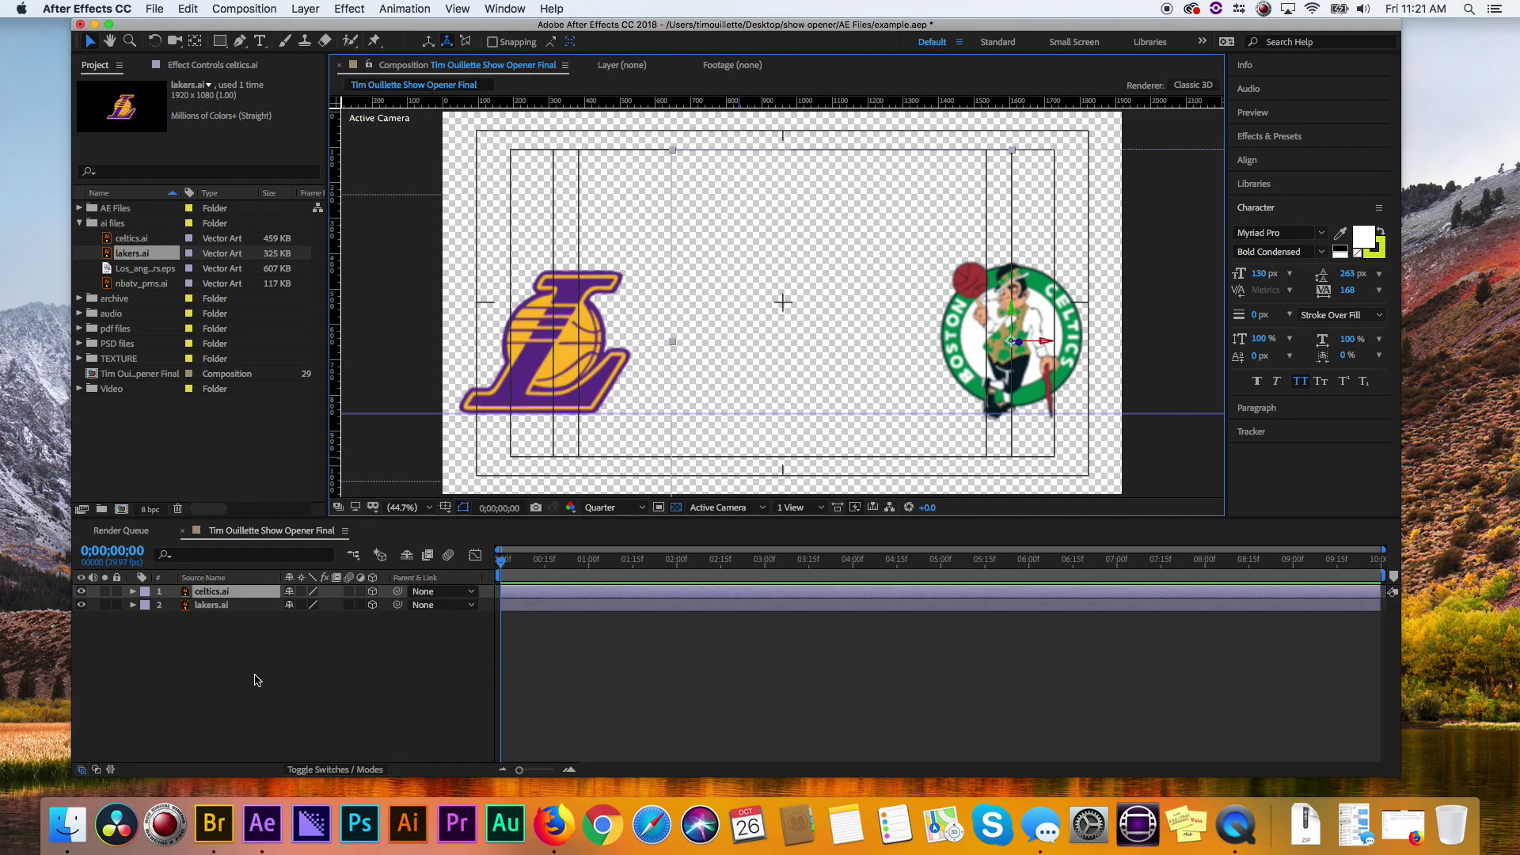
- Pre-compose the celtics.ai layer into a new comp named Celtics
click(257, 678)
click(185, 594)
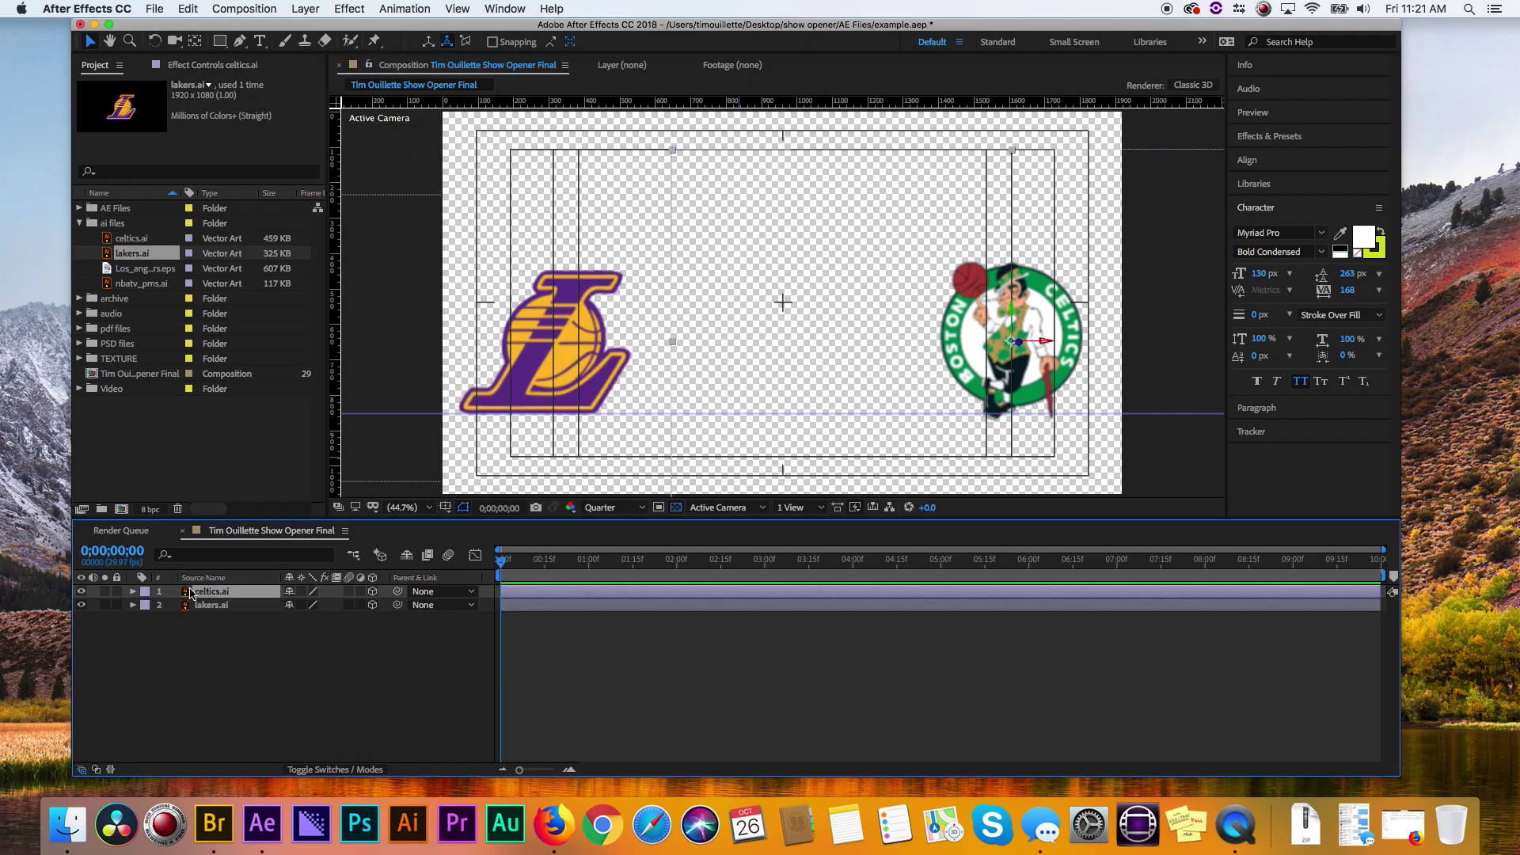
right_click(186, 593)
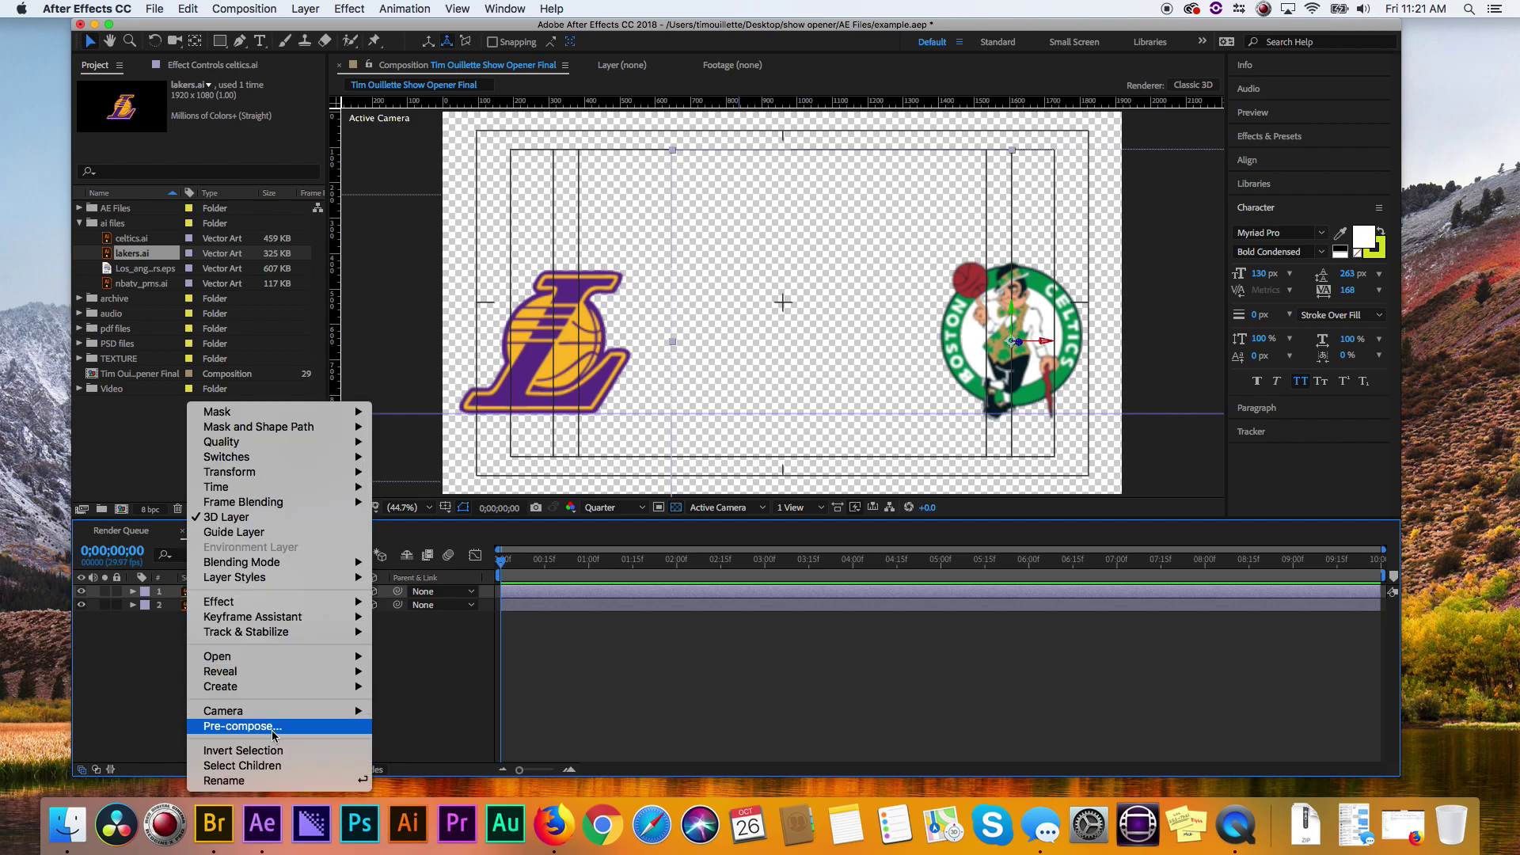
click(272, 730)
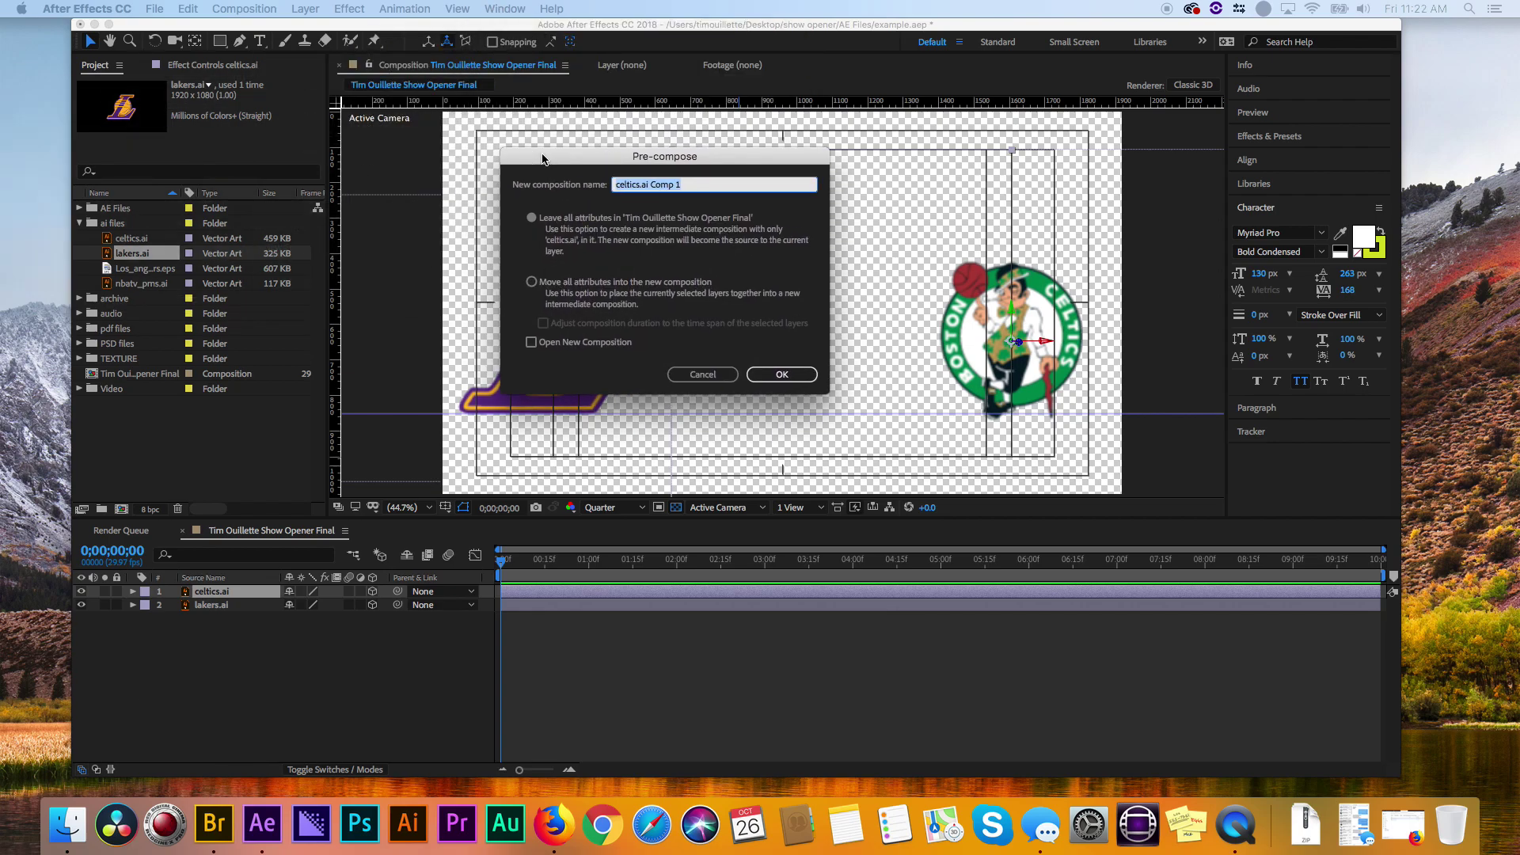
text(Celtics)
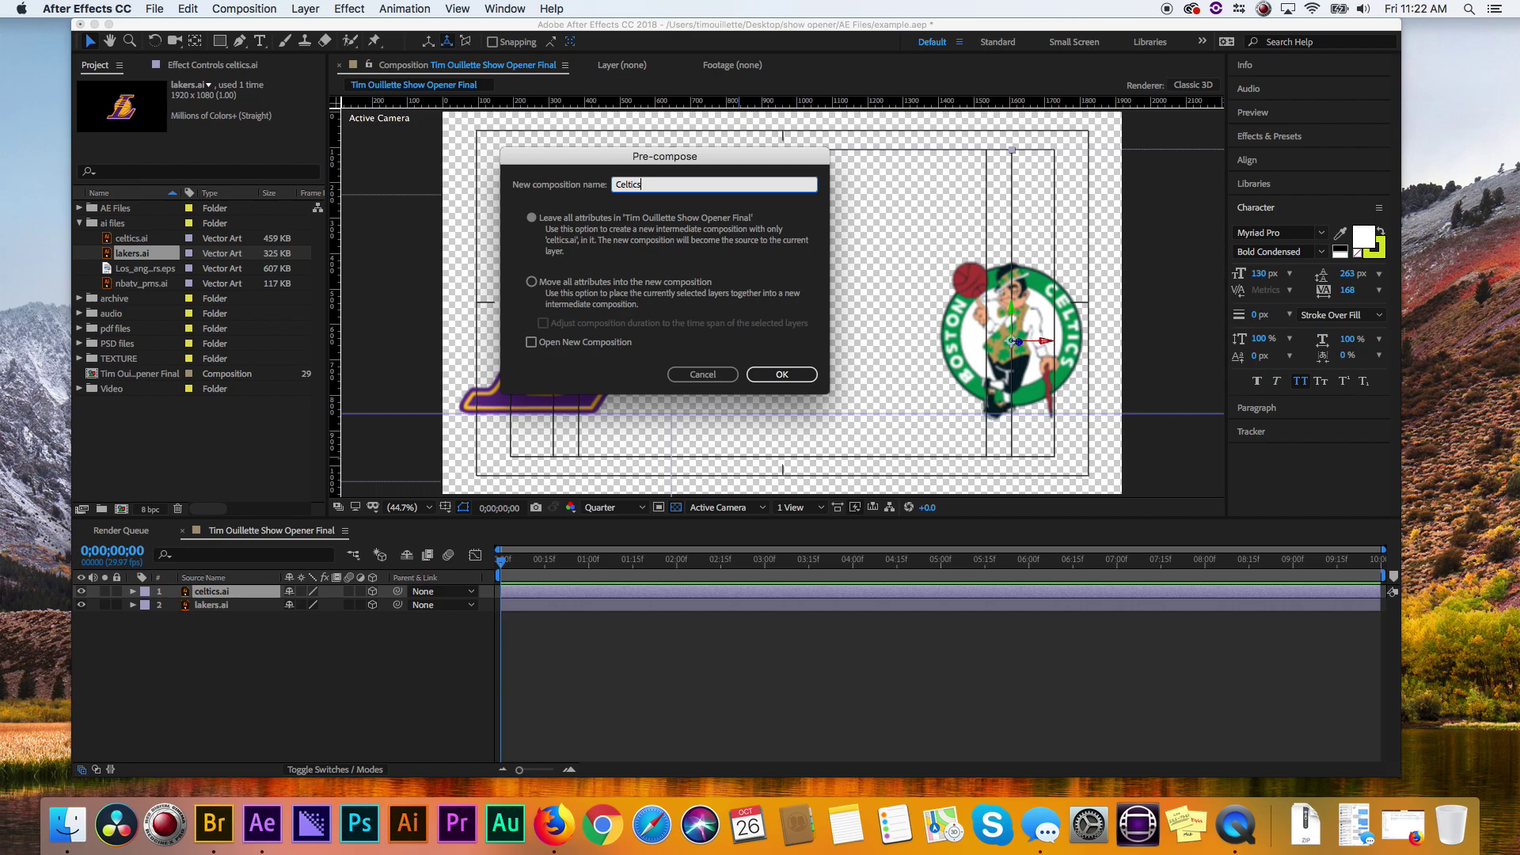
key(Return)
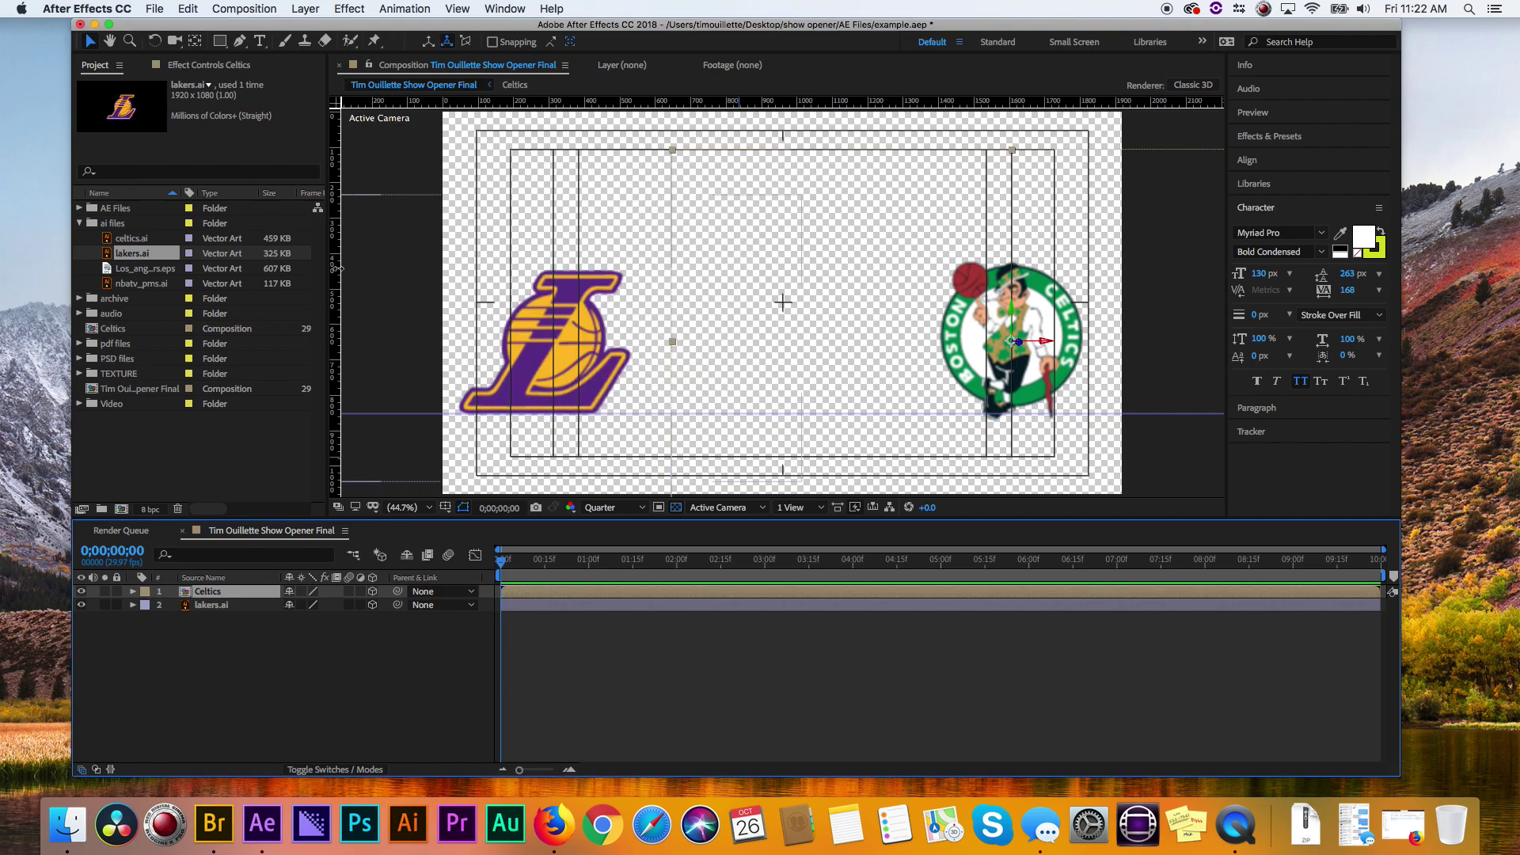
- In the Celtics precomp, create shapes from the celtics.ai vector layer and delete the original
double_click(526, 594)
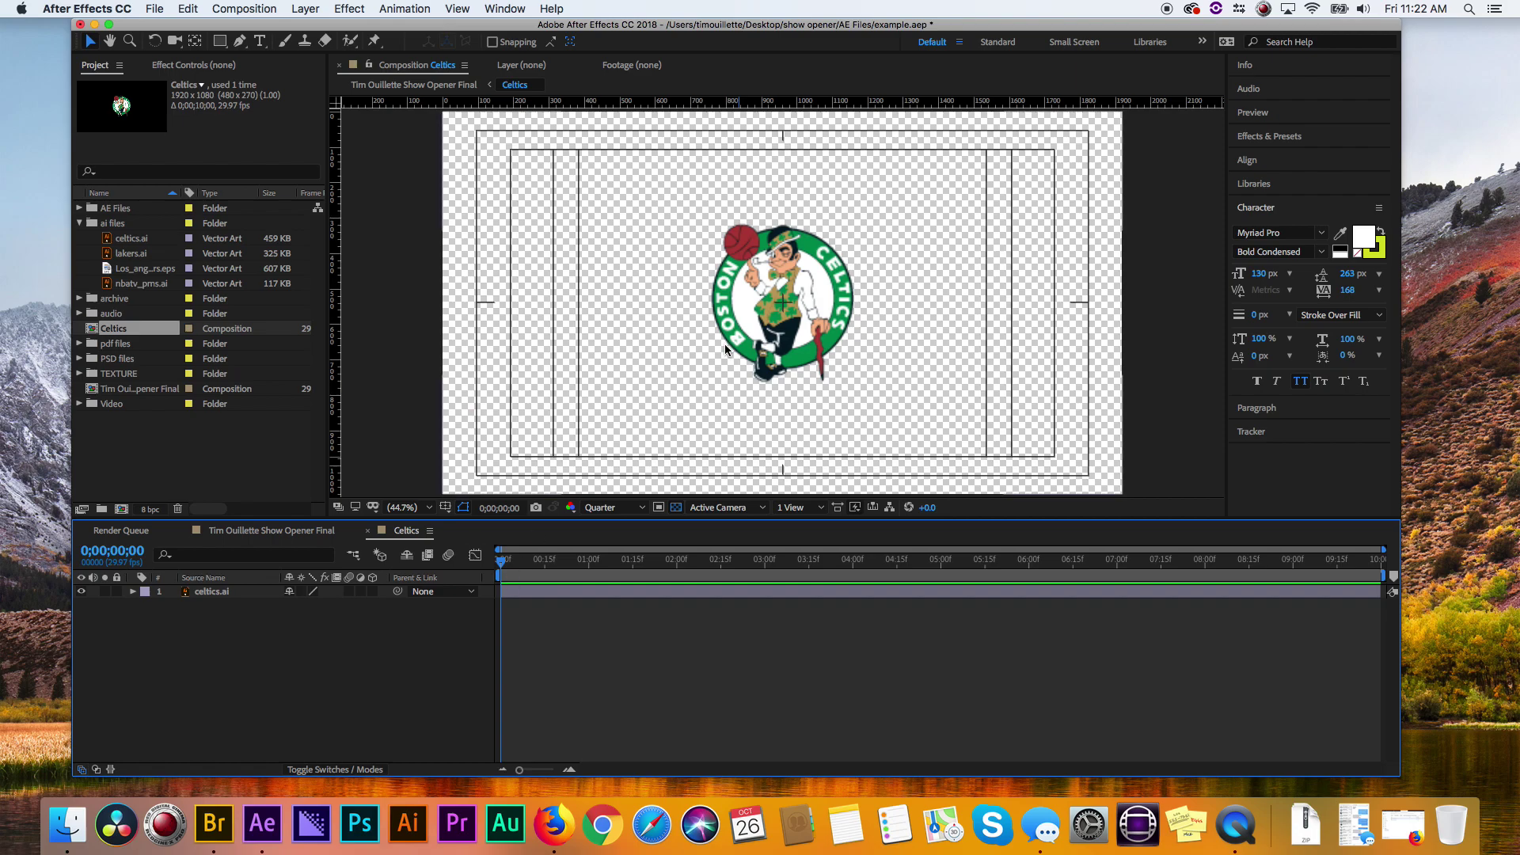
click(753, 346)
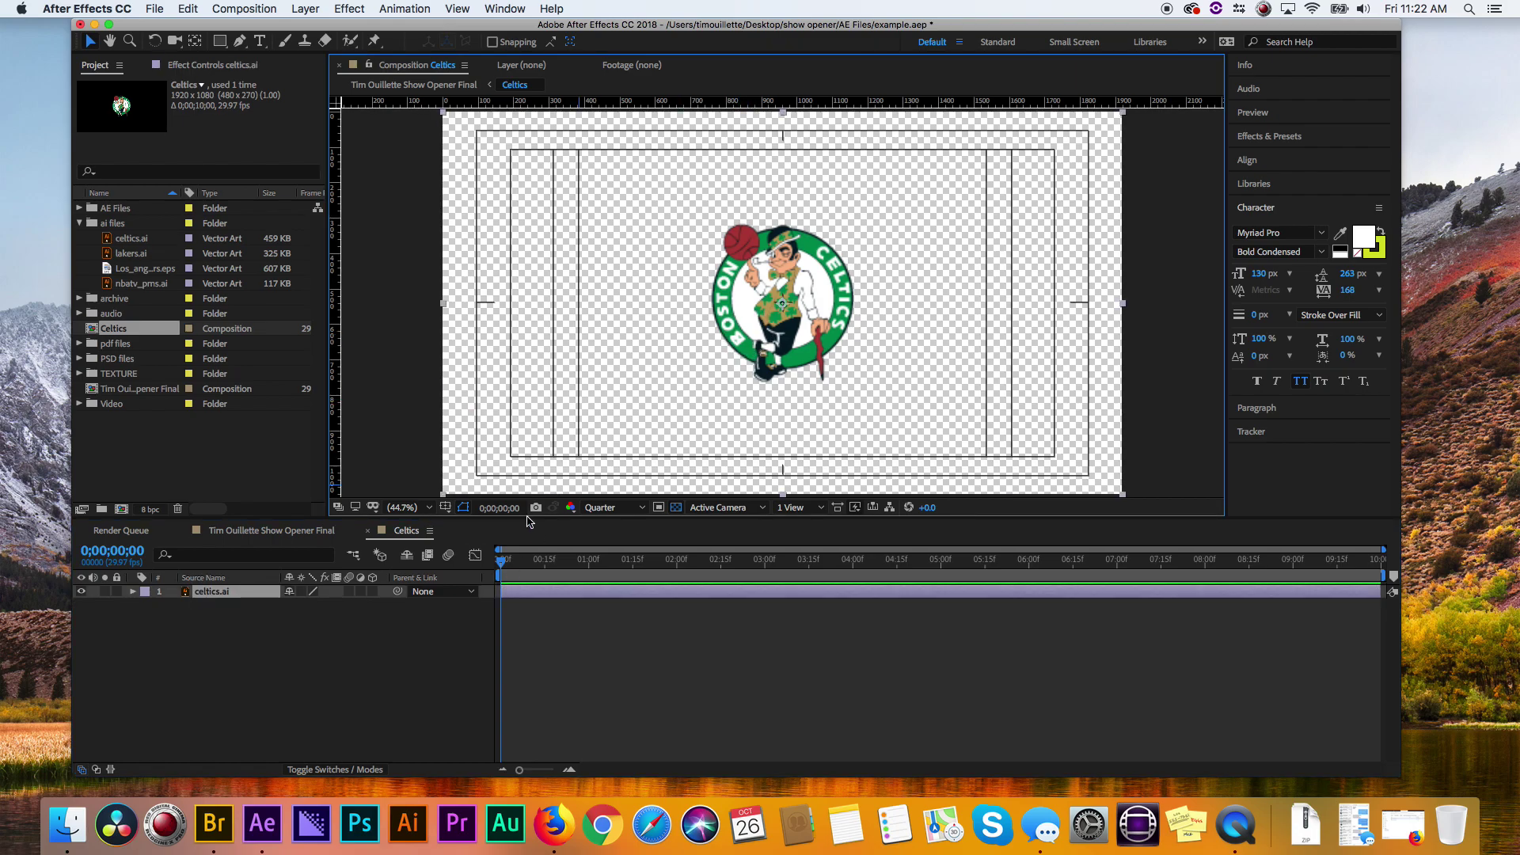
right_click(183, 594)
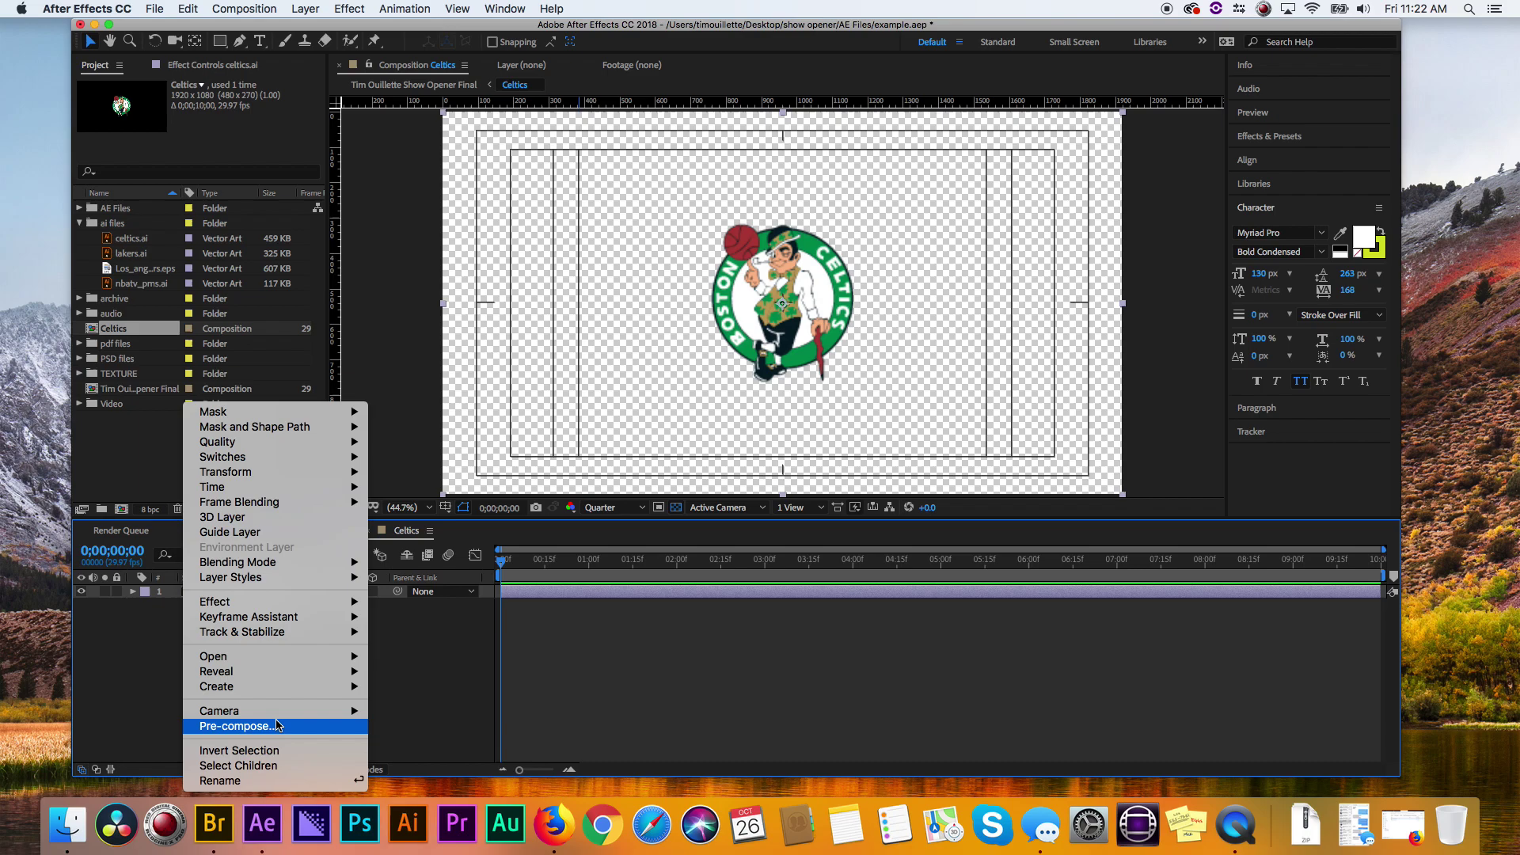
mouse_move(276, 686)
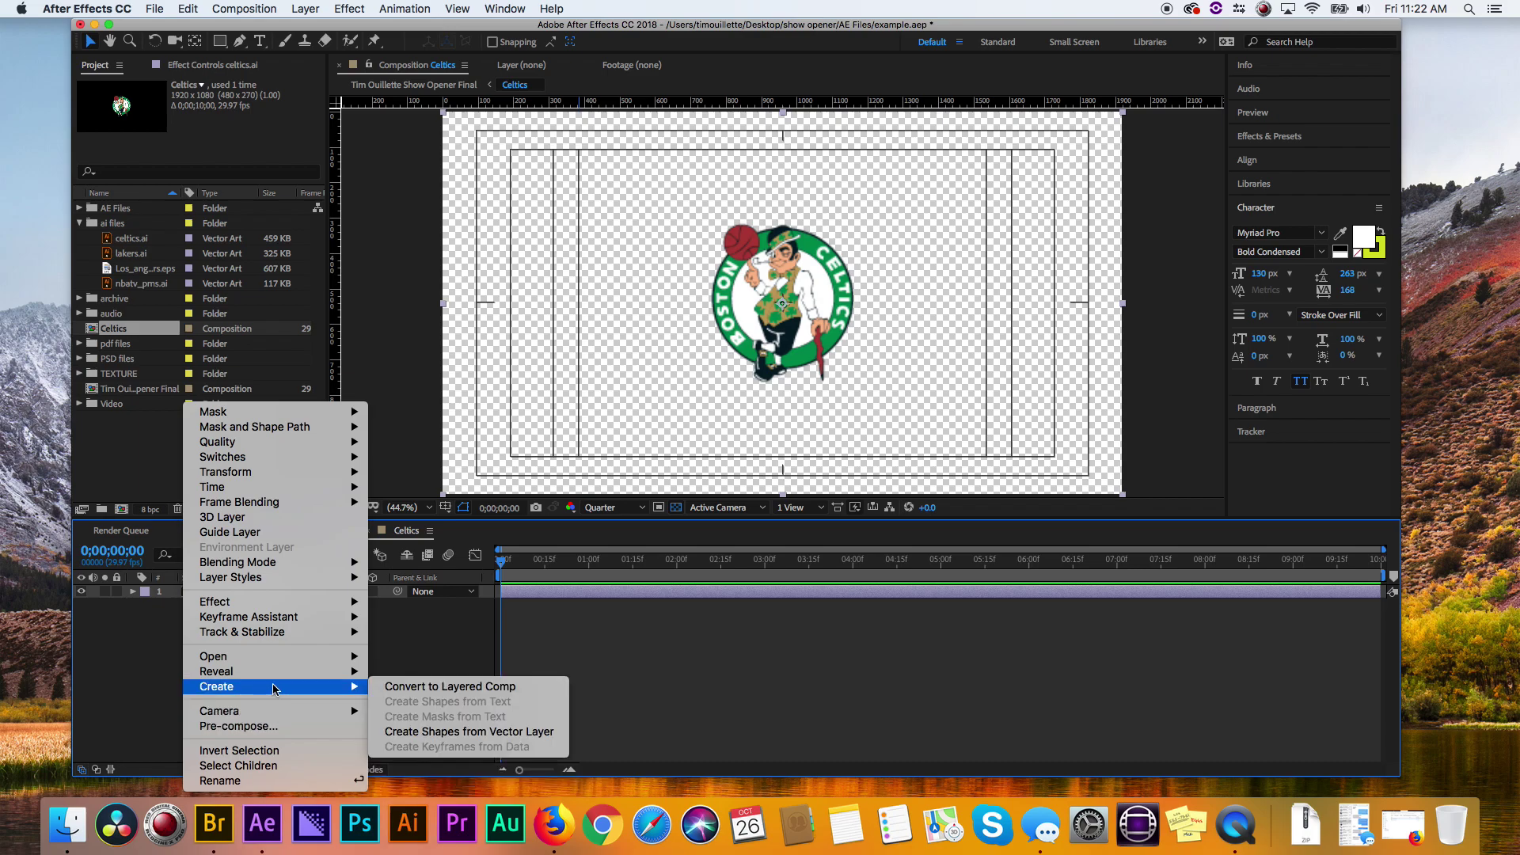
click(456, 732)
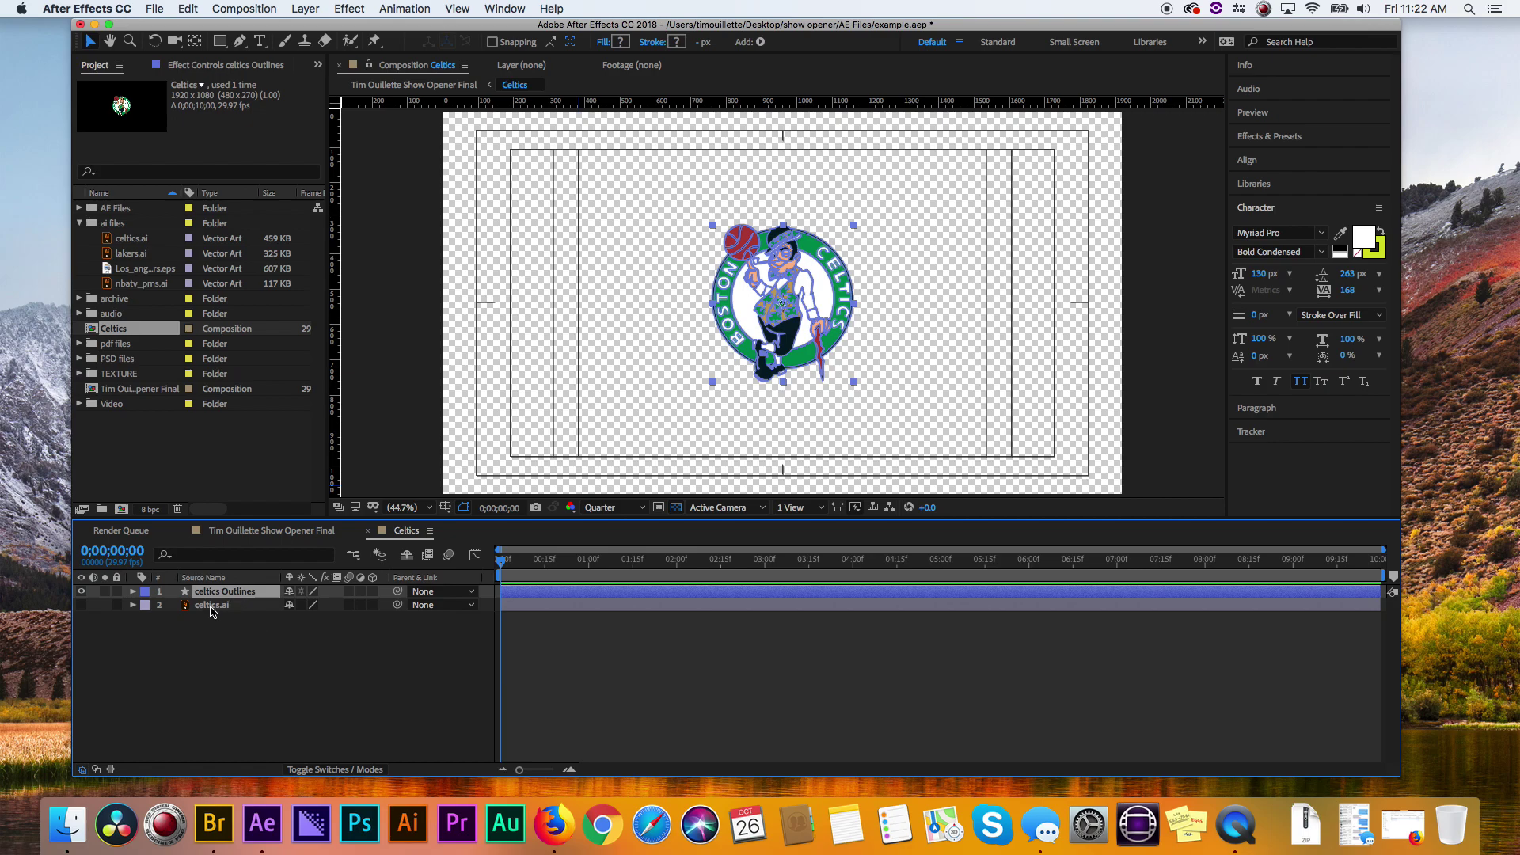
click(212, 606)
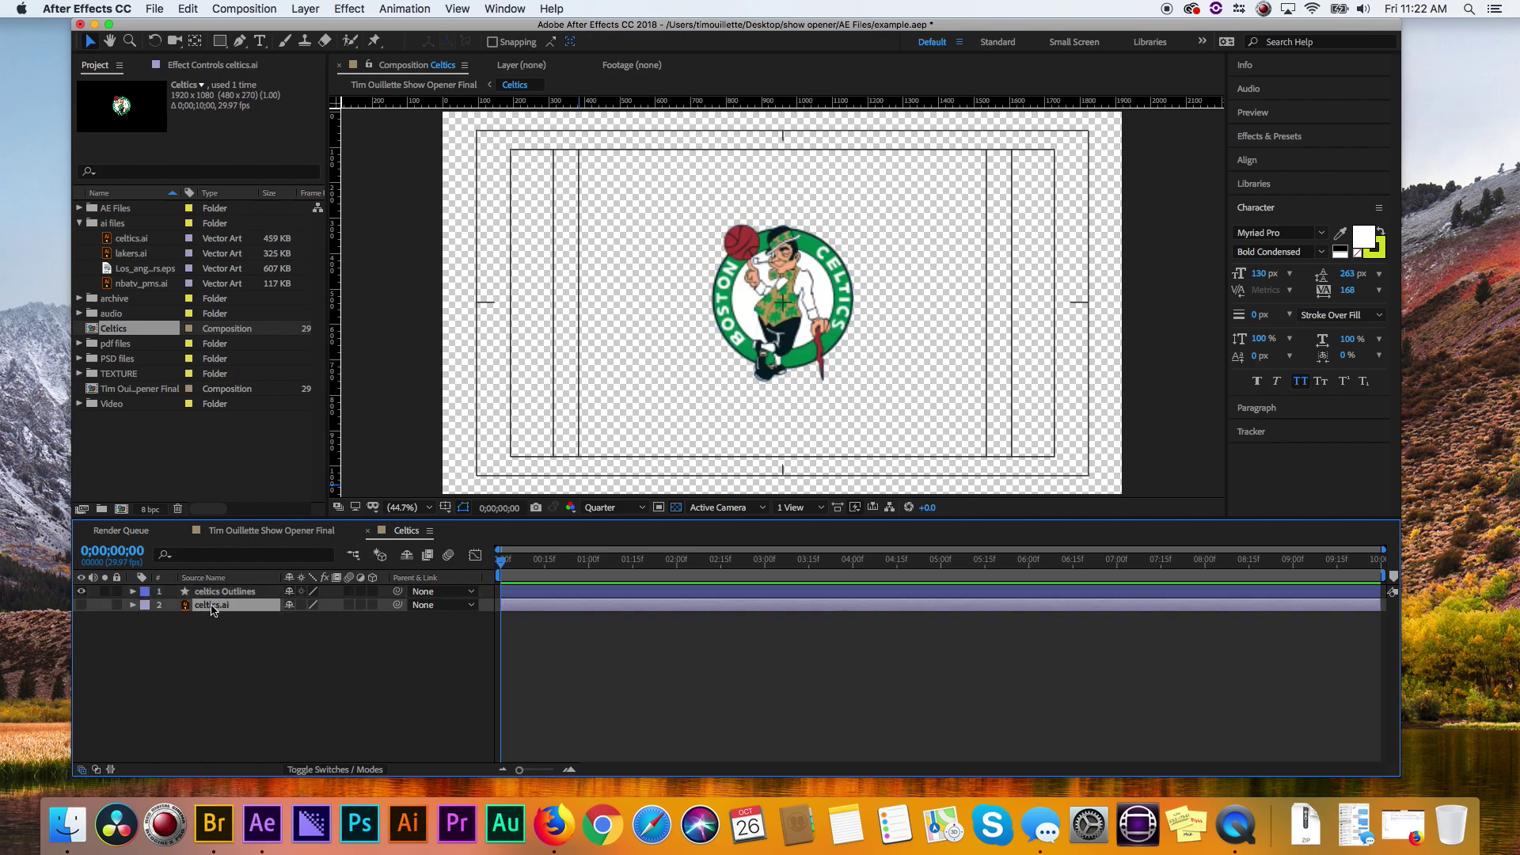
key(Delete)
- Make the celtics Outlines layer 3D and switch the comp renderer to CINEMA 4D
click(211, 591)
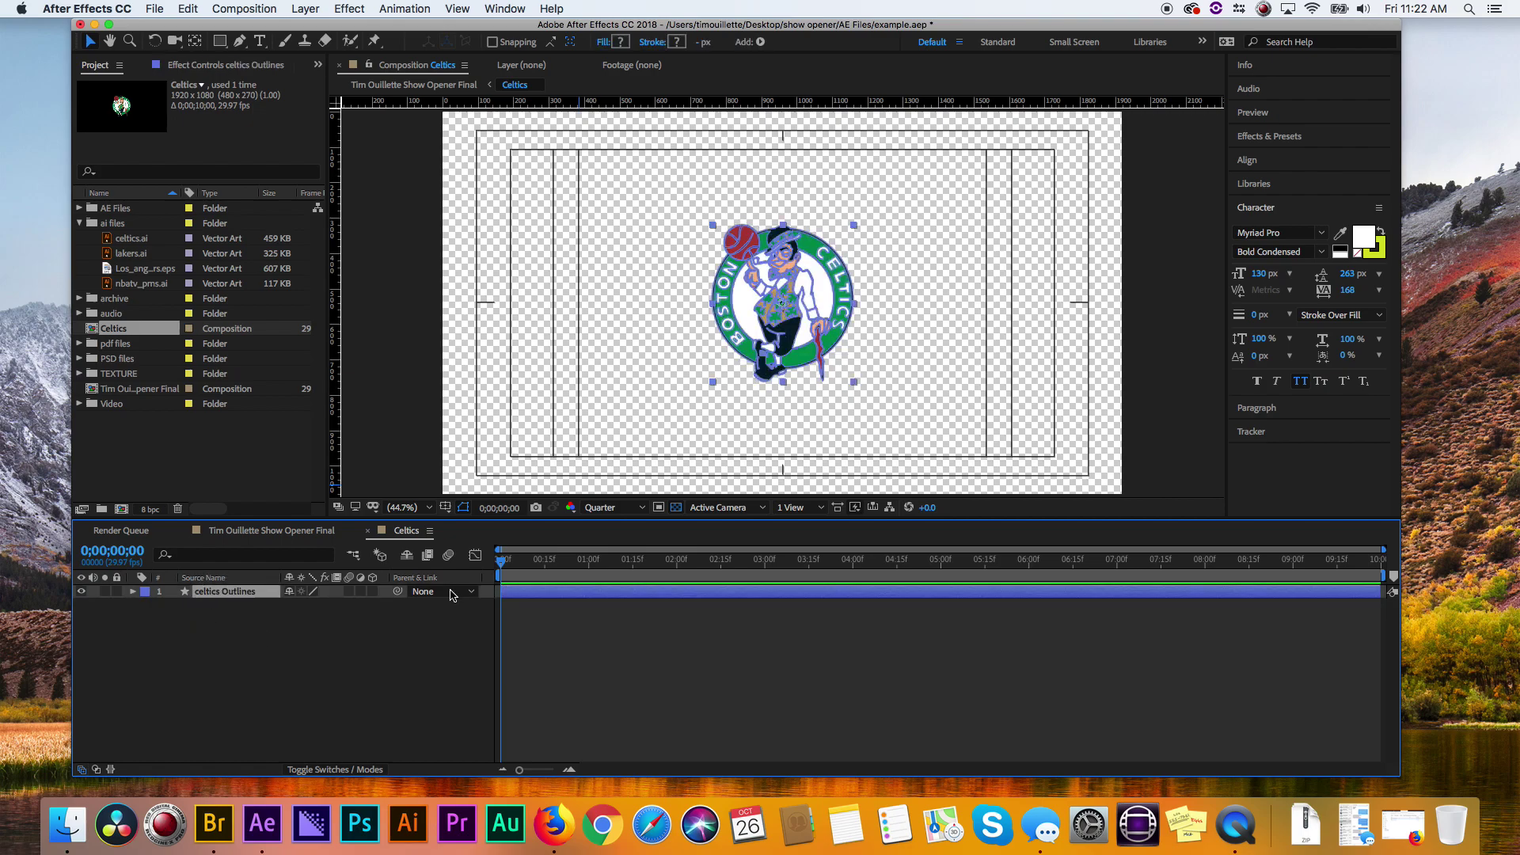
click(372, 592)
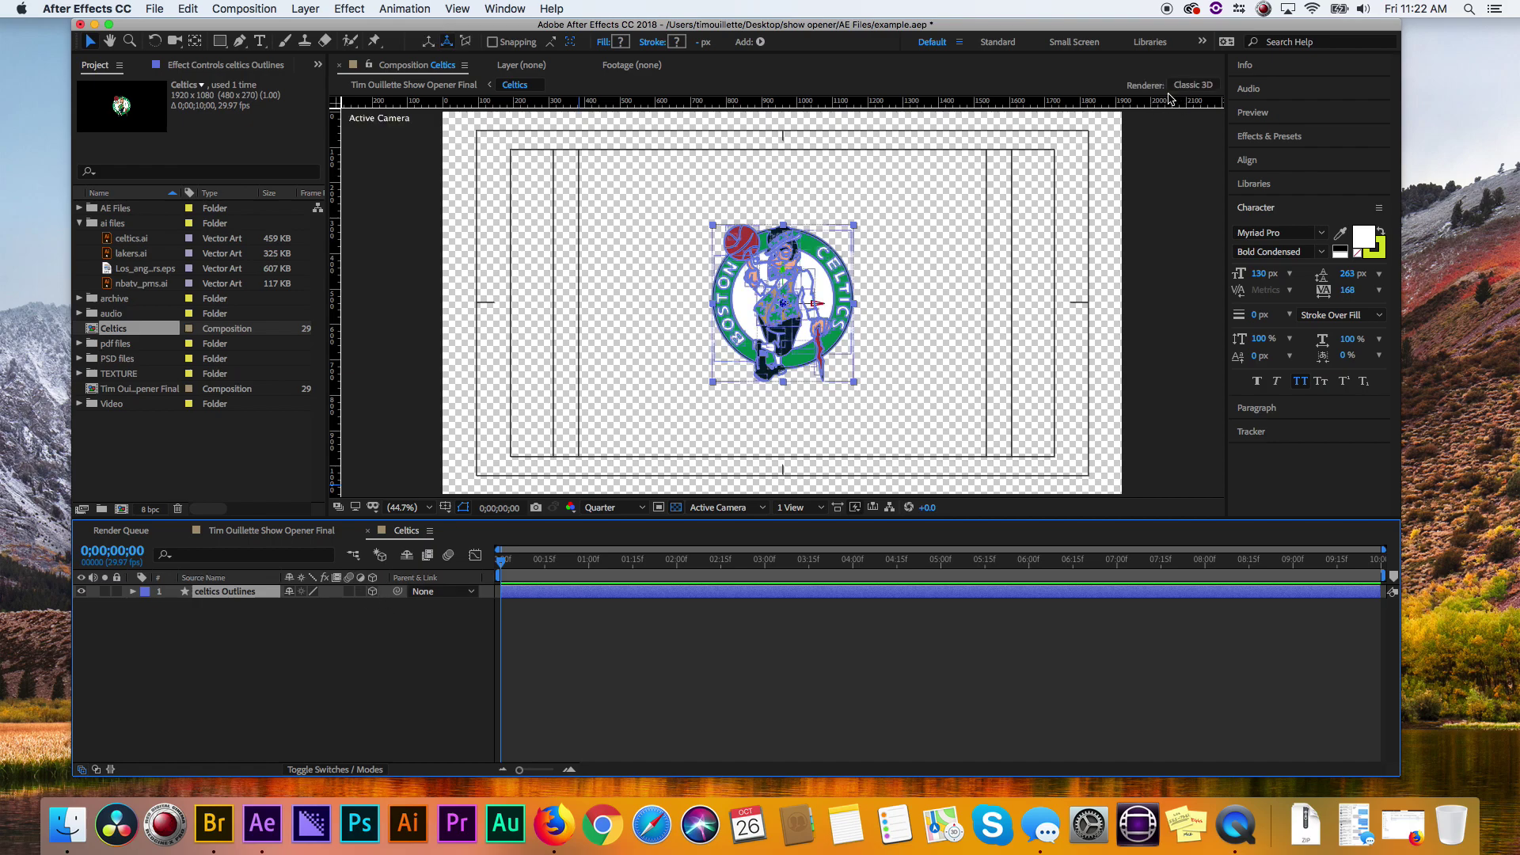
click(1193, 84)
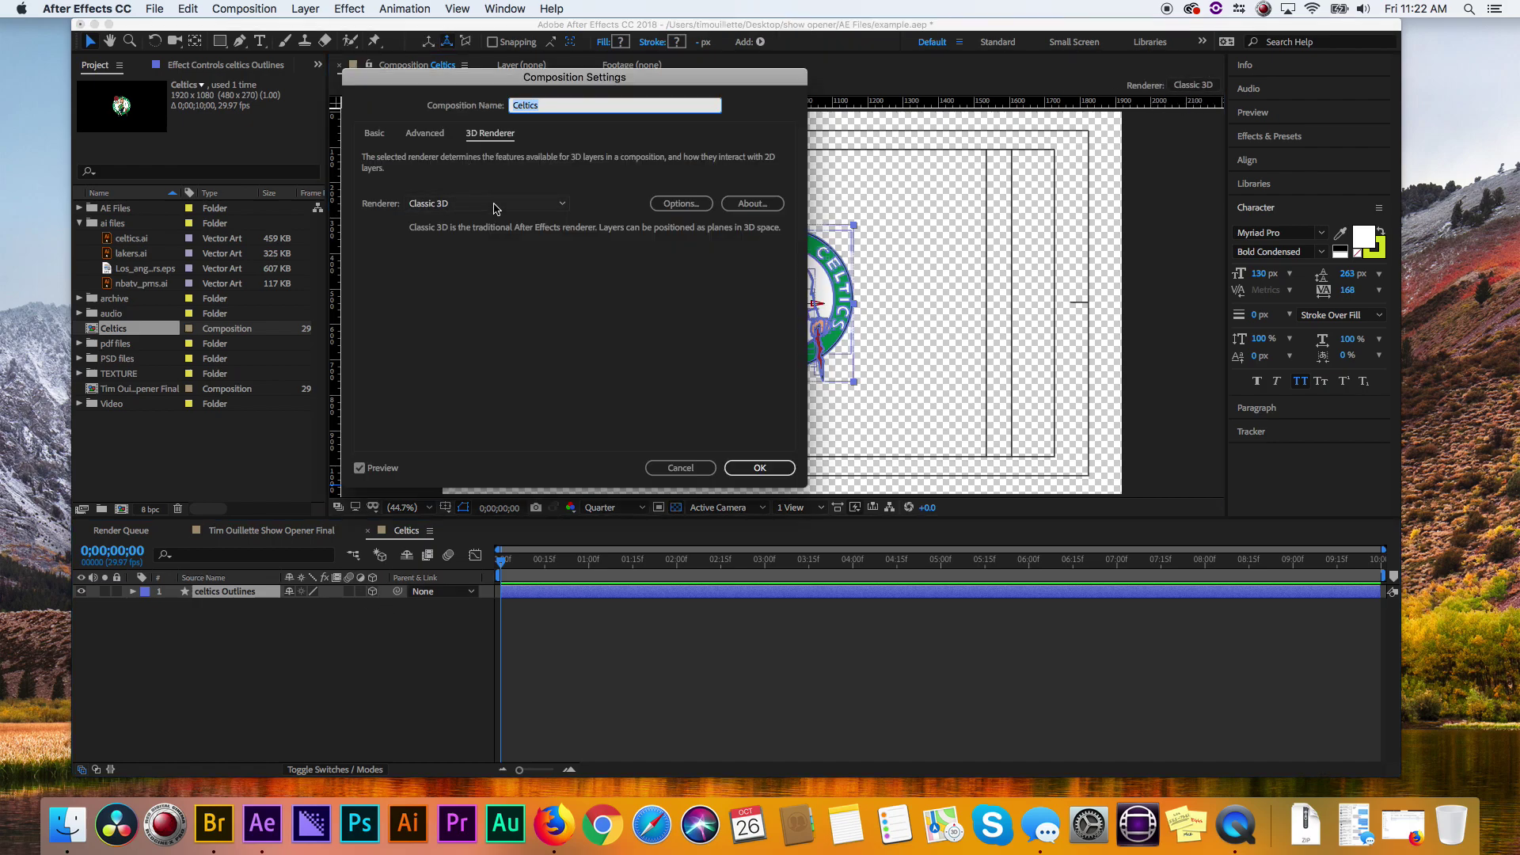
click(495, 208)
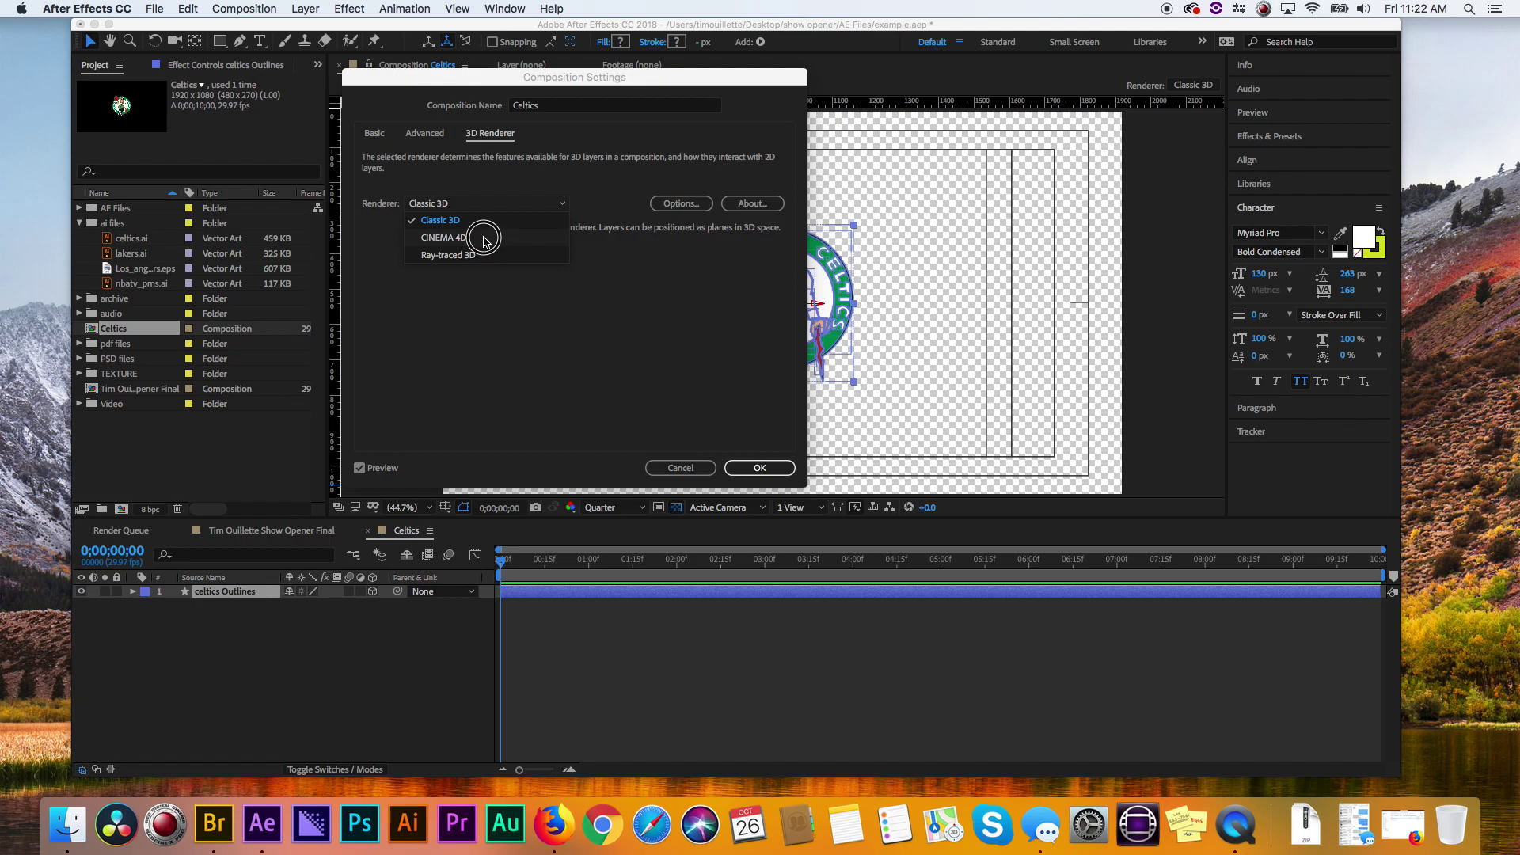
click(475, 237)
click(775, 468)
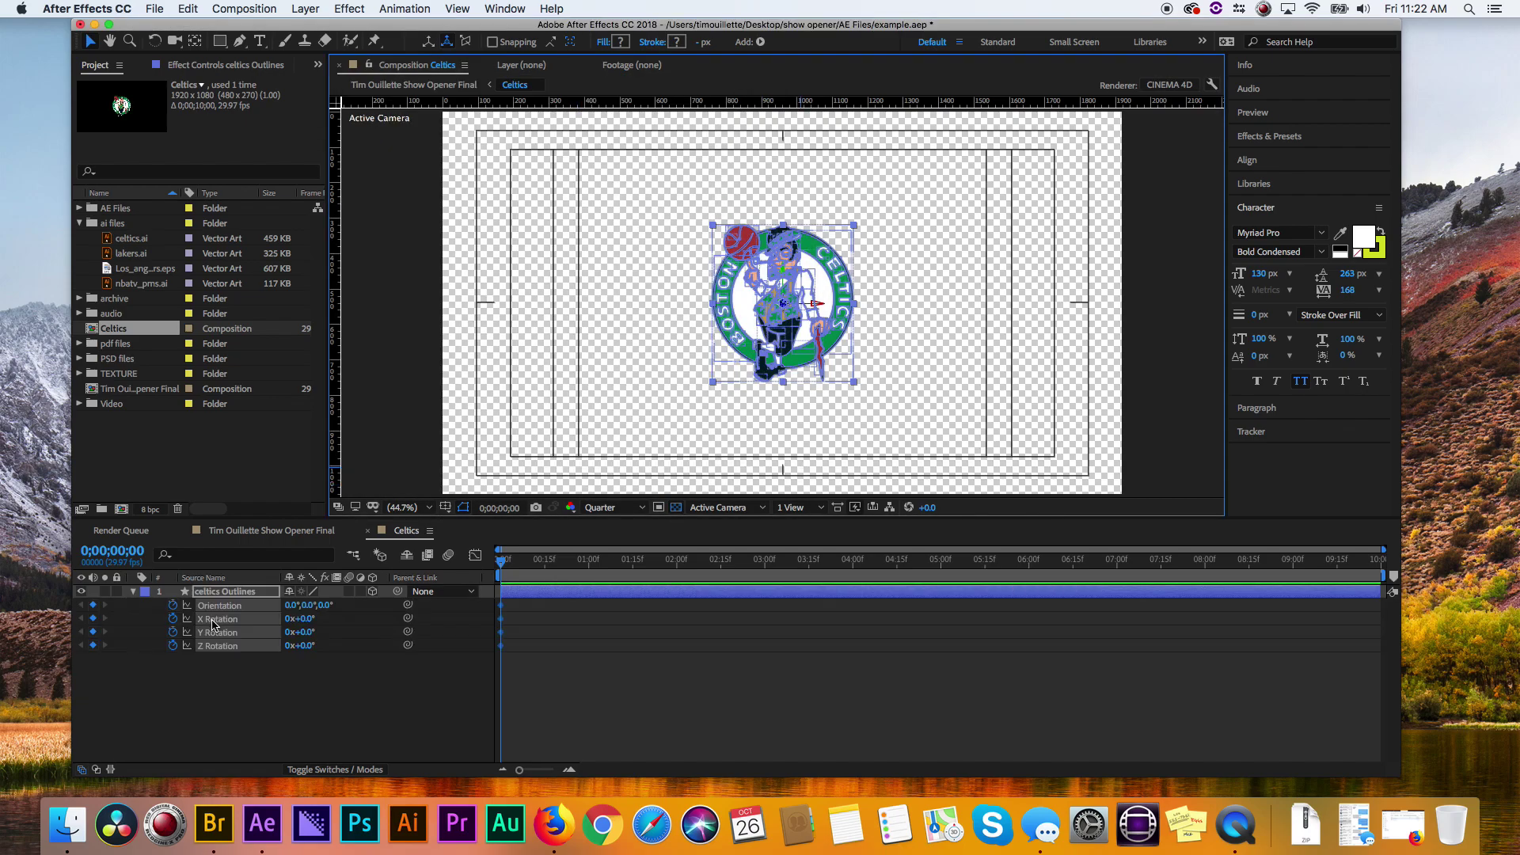
- Set the Celtics logo's Y Rotation to 35°
click(237, 702)
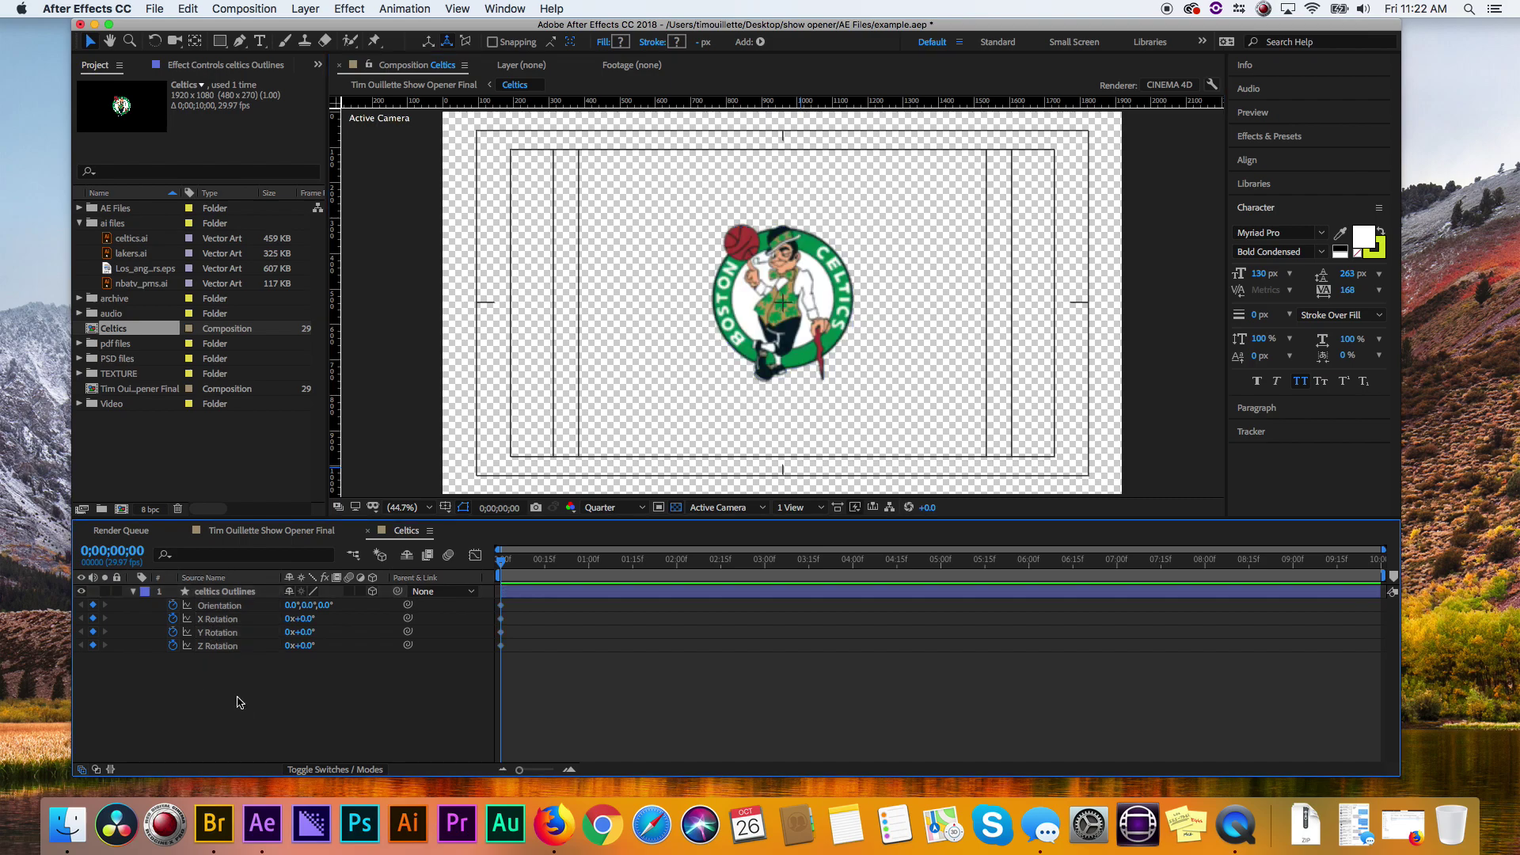
drag(307, 635, 310, 634)
click(309, 633)
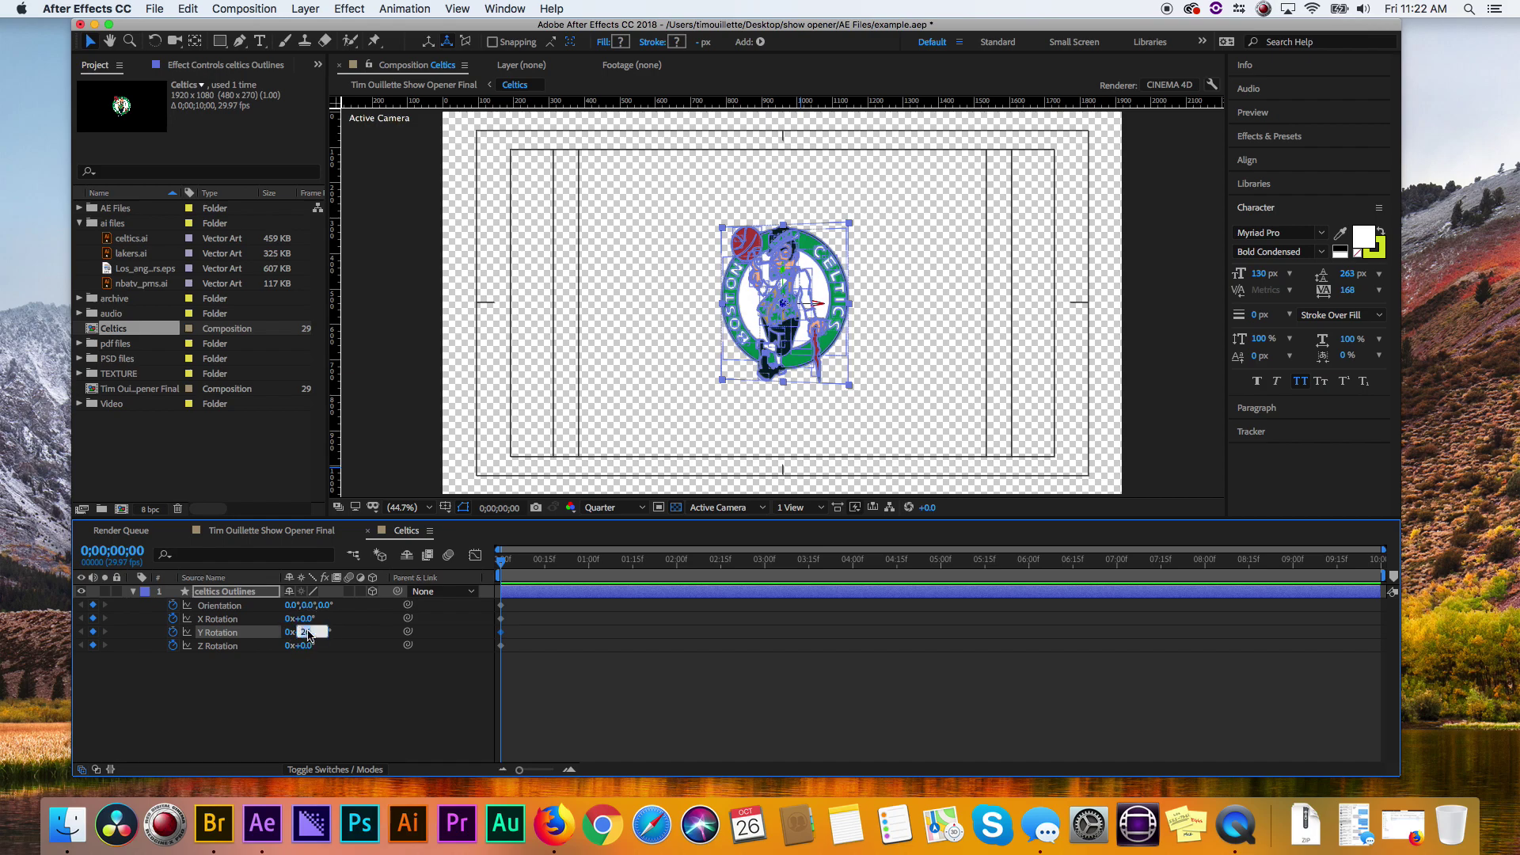
text(35)
key(Return)
click(277, 722)
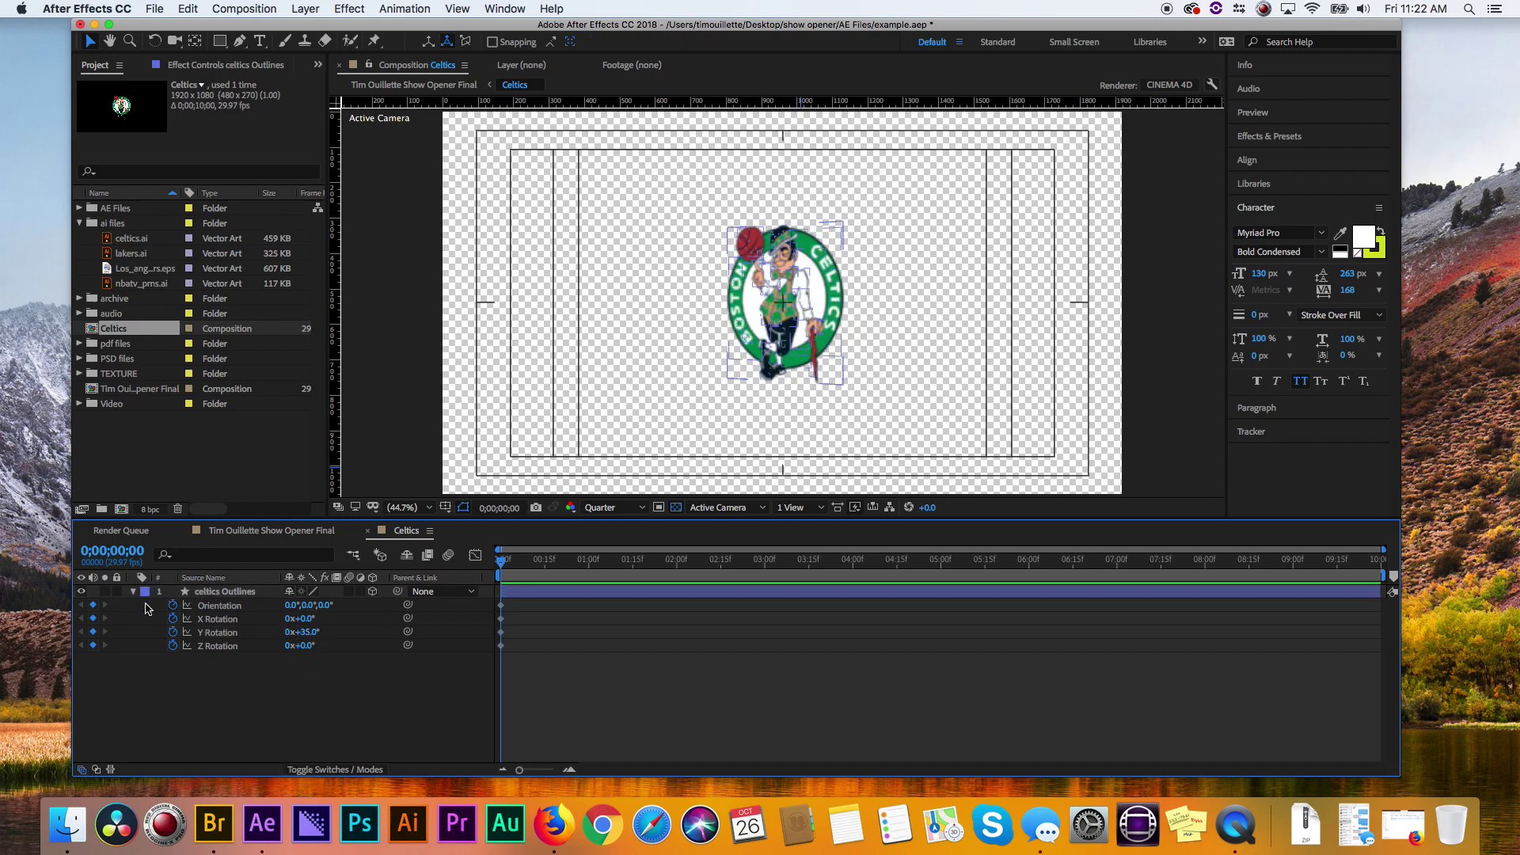
click(134, 592)
- Raise the logo's Geometry Options Extrusion Depth to 50, then collapse the layer
click(135, 593)
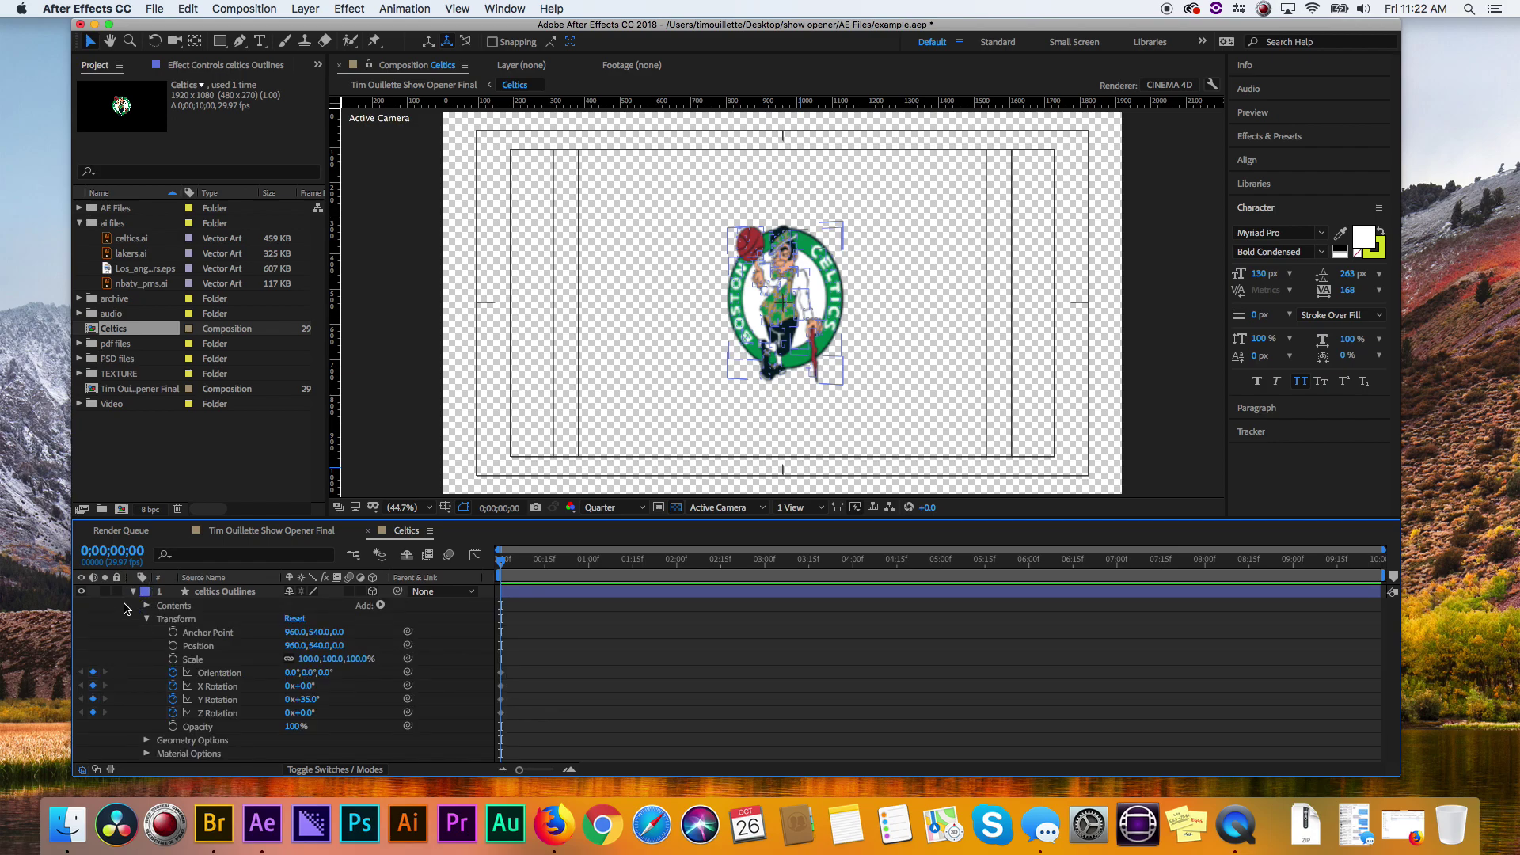
click(148, 619)
click(146, 646)
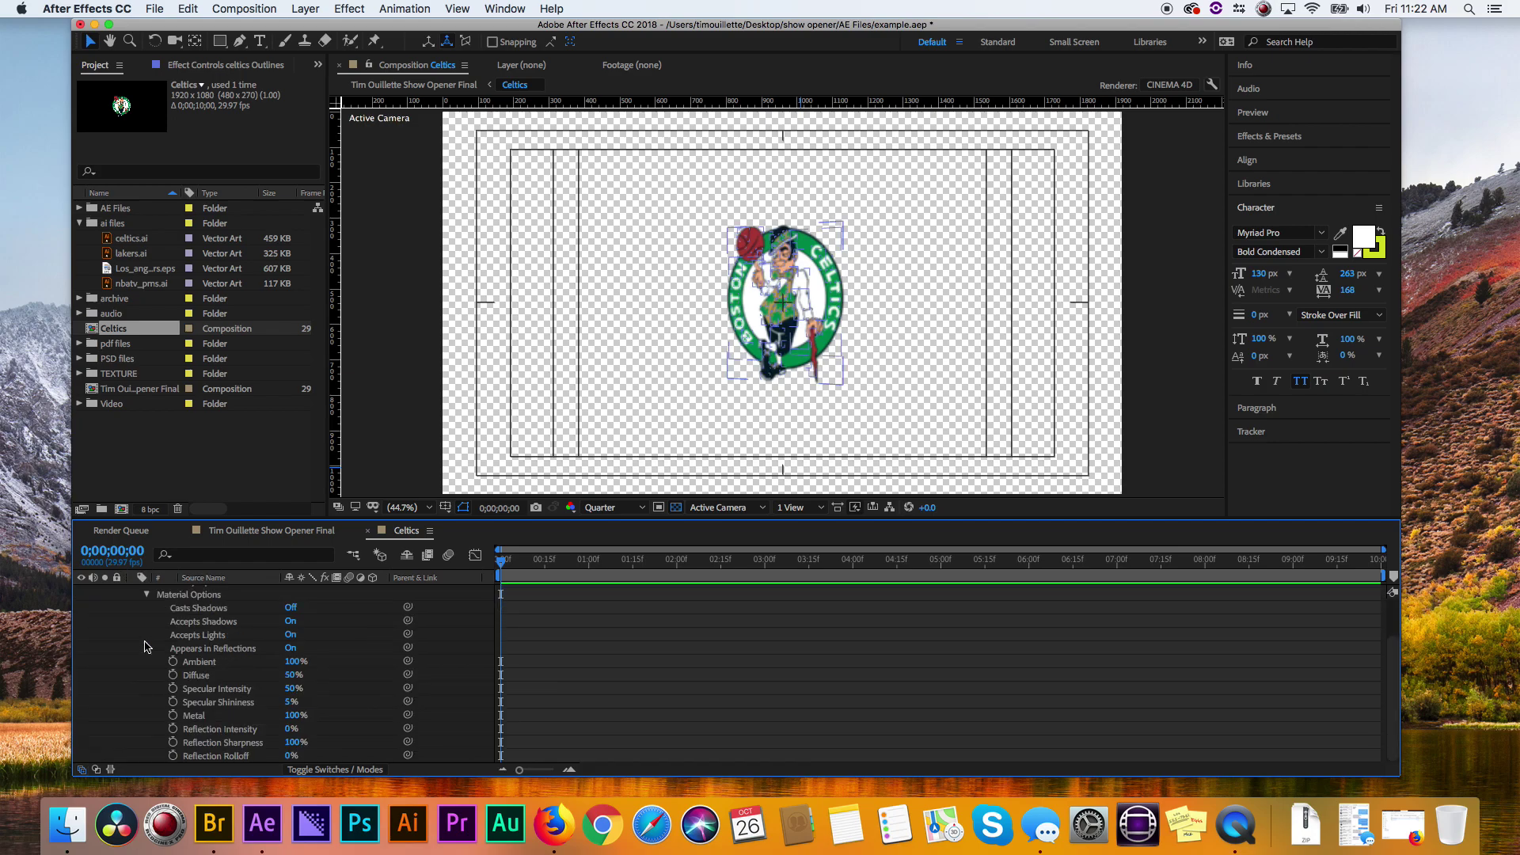
click(145, 594)
click(146, 633)
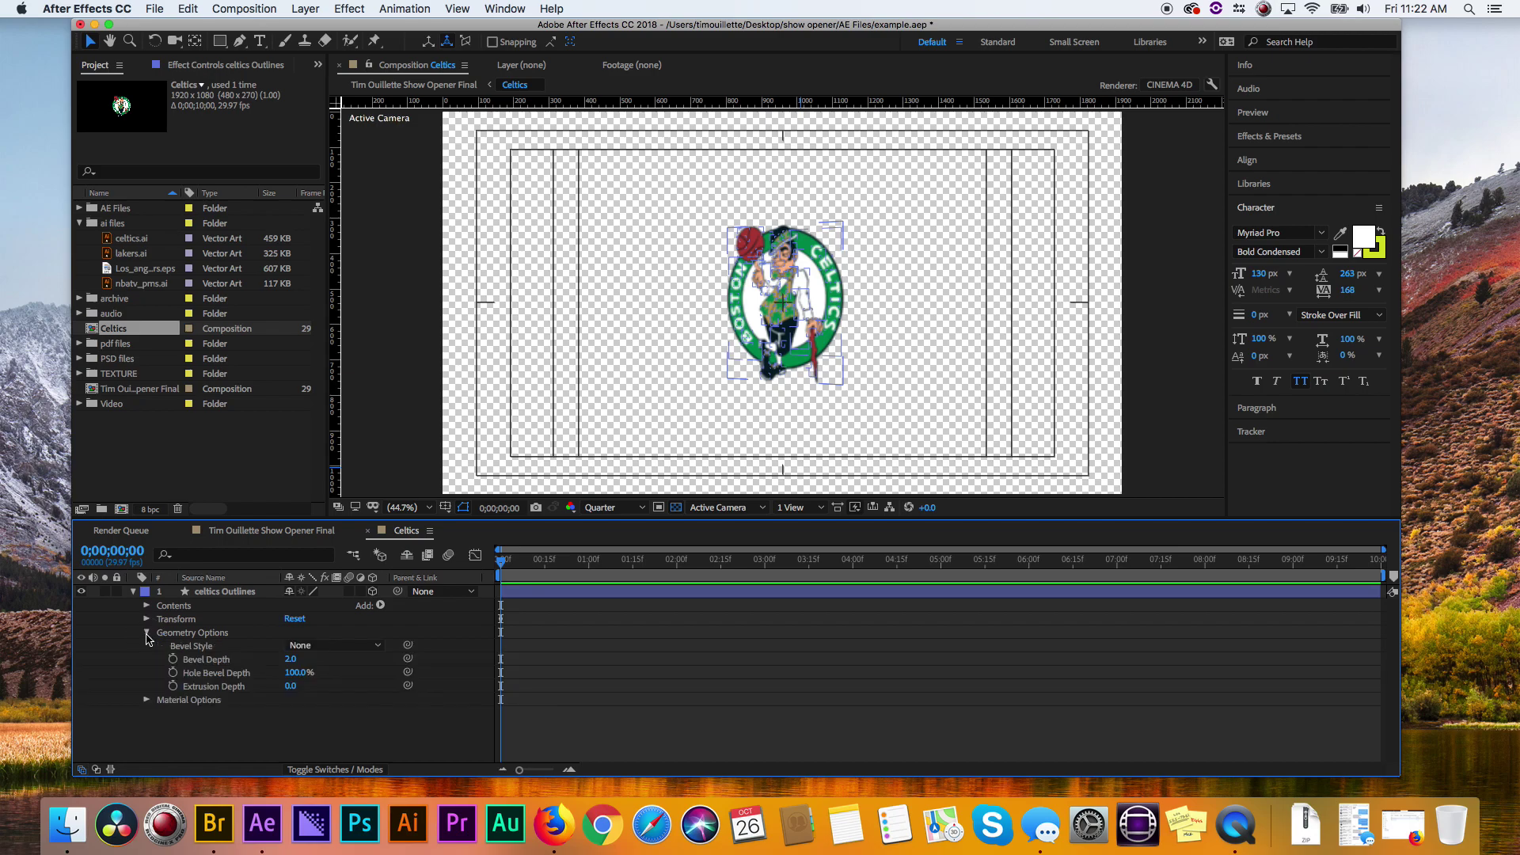
drag(295, 688, 337, 694)
click(920, 406)
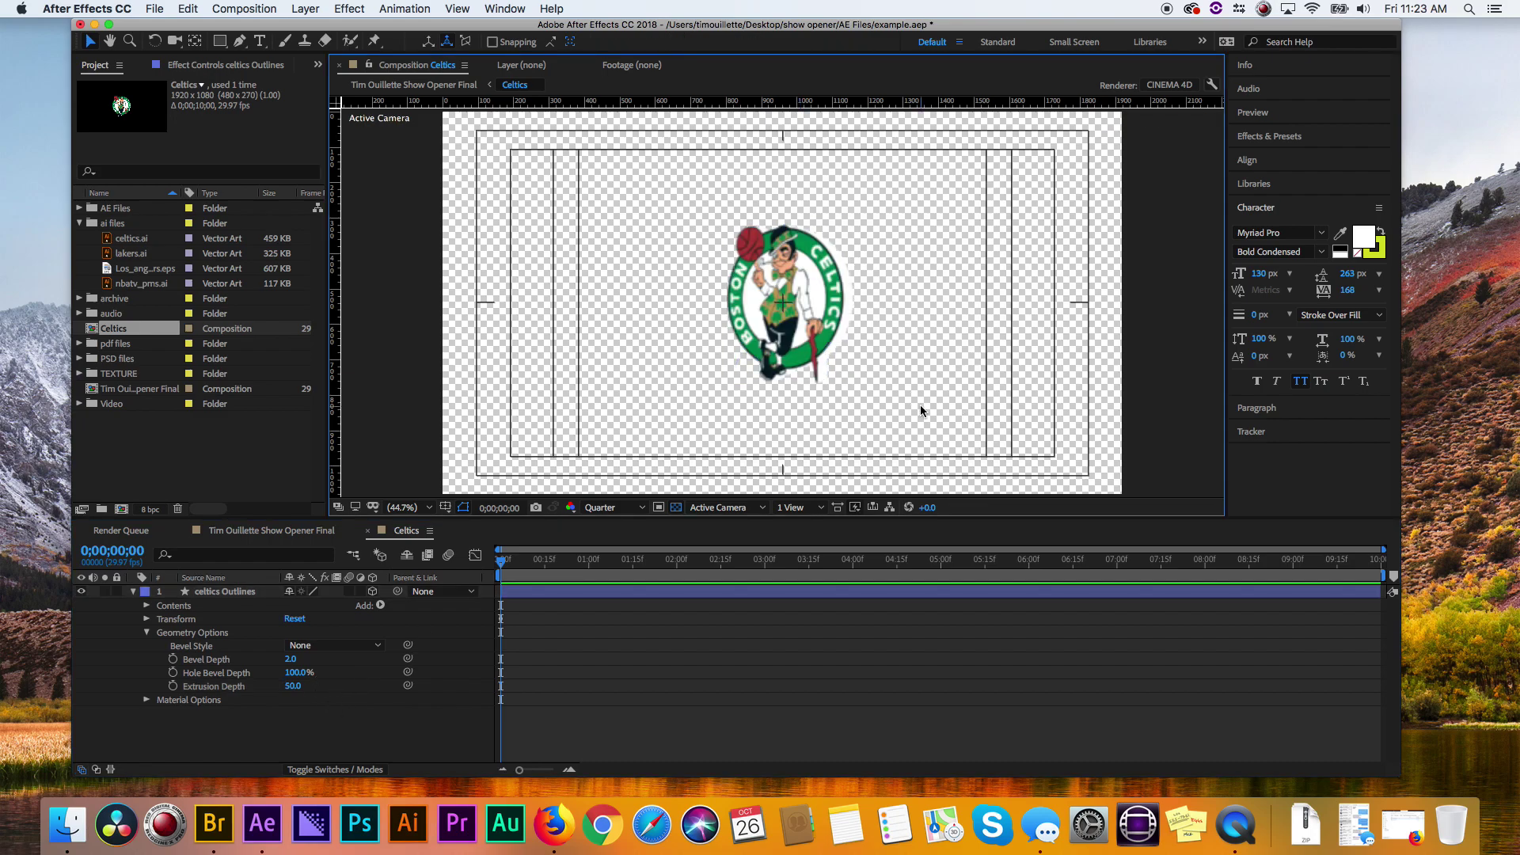
click(144, 611)
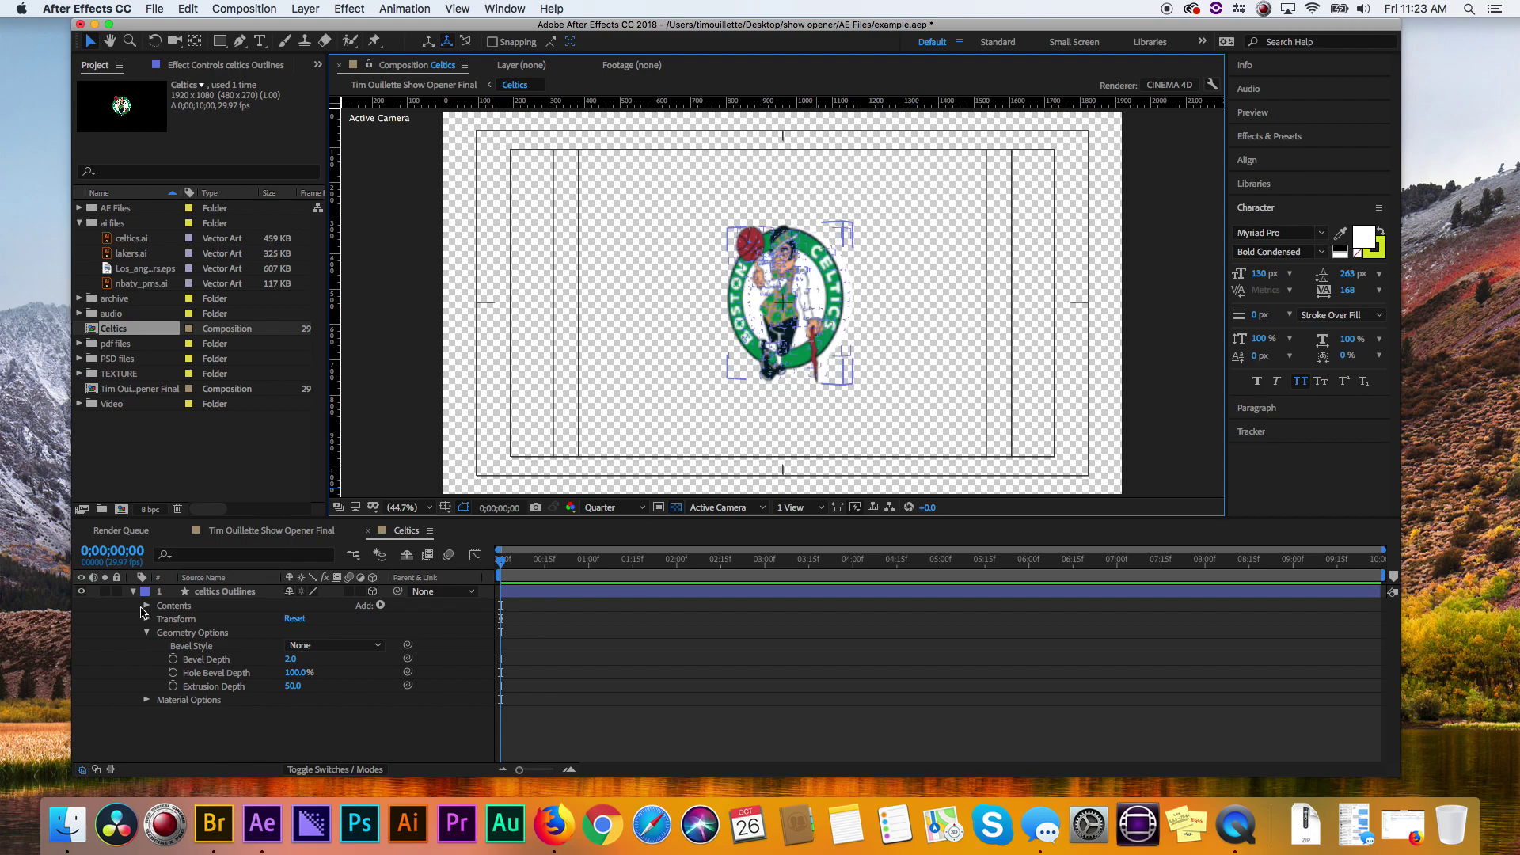
click(133, 592)
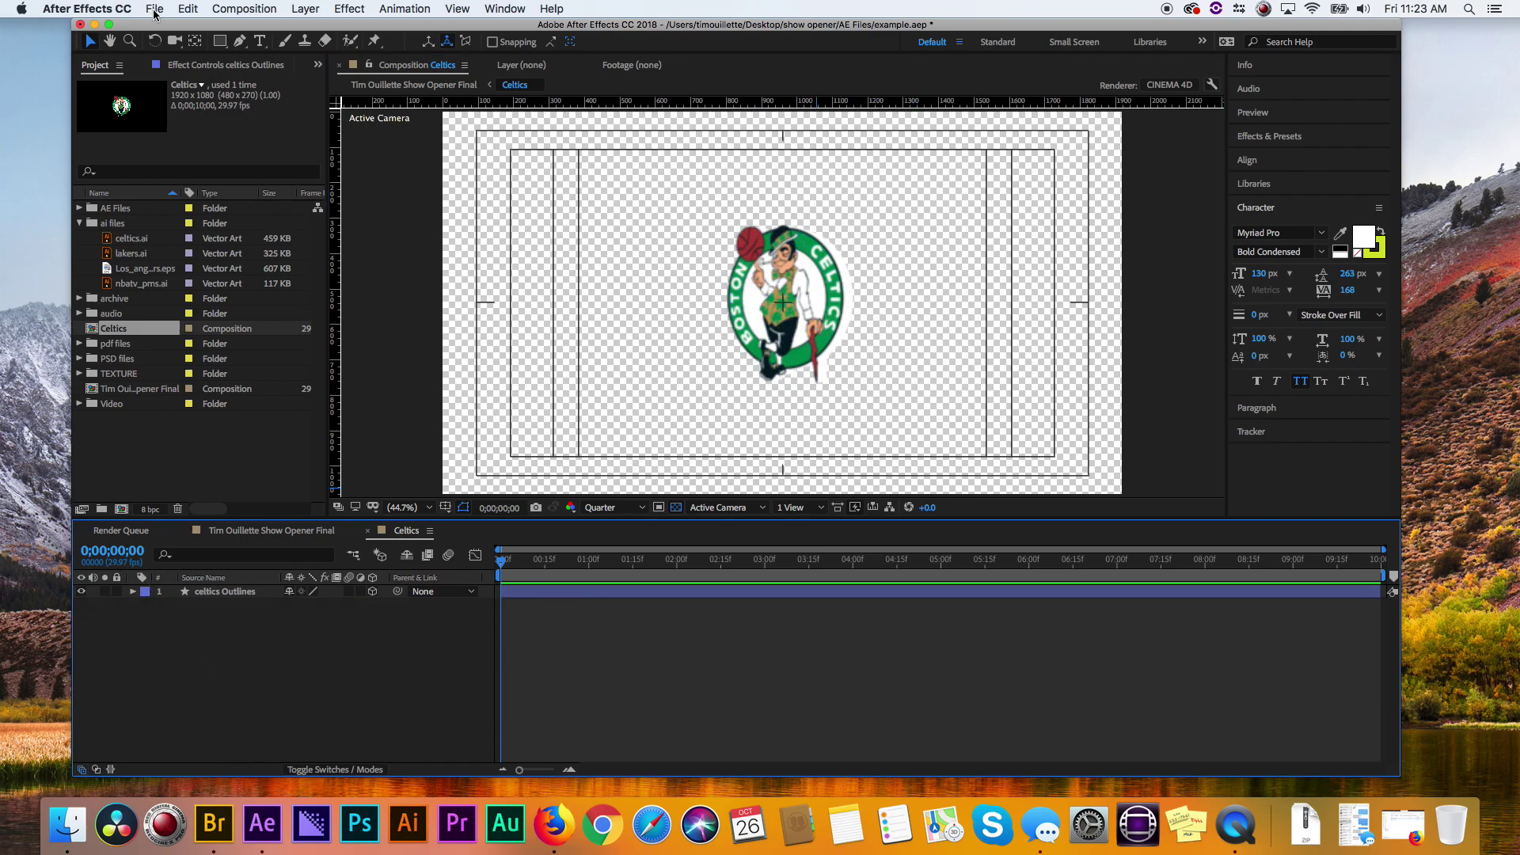
- Create a new Point light layer in the Celtics comp
click(340, 5)
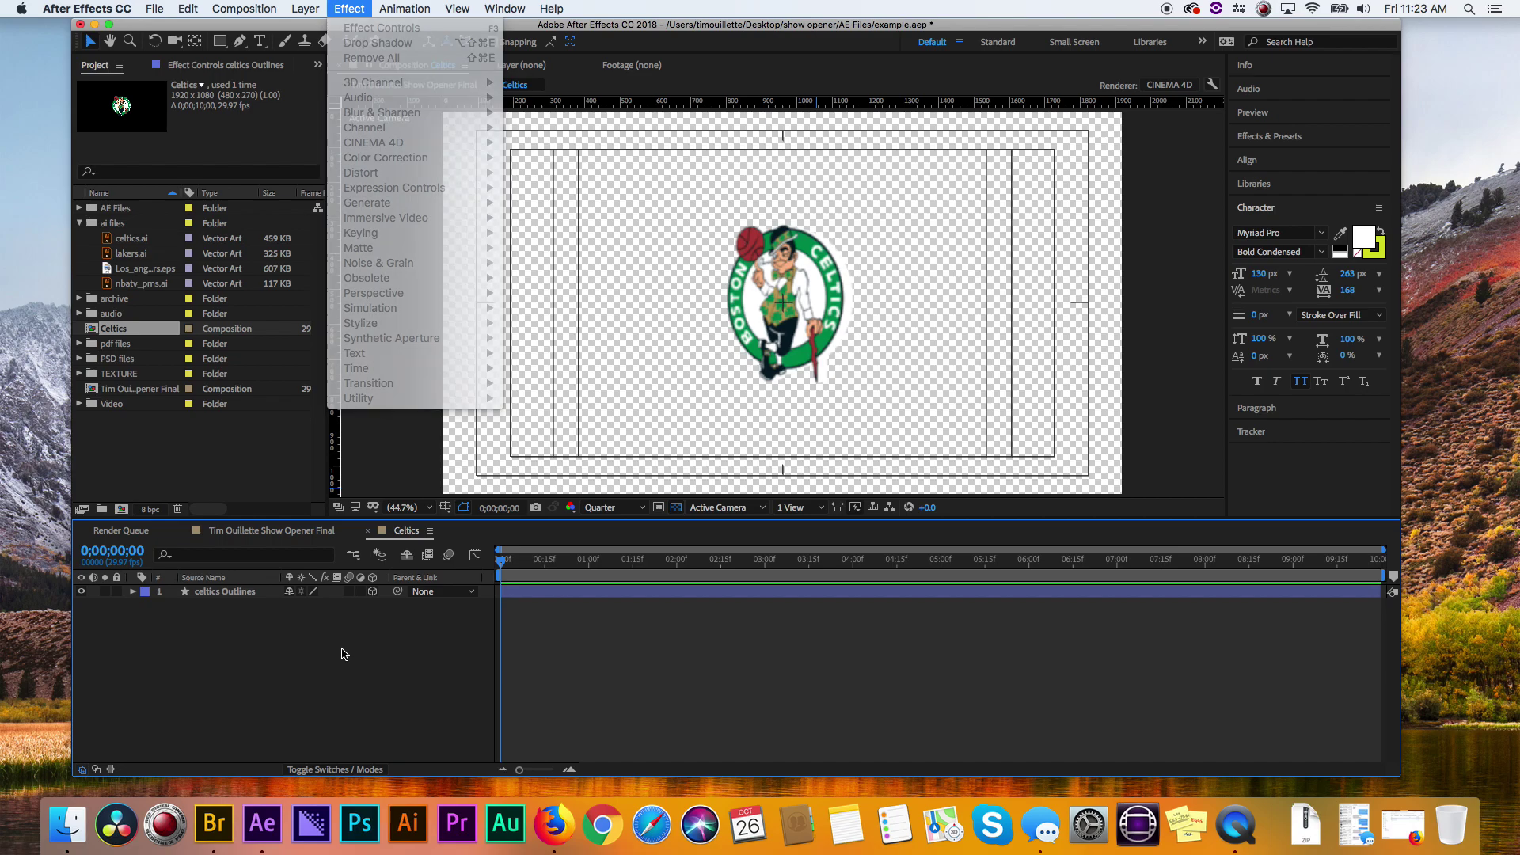
click(339, 651)
click(299, 7)
mouse_move(317, 28)
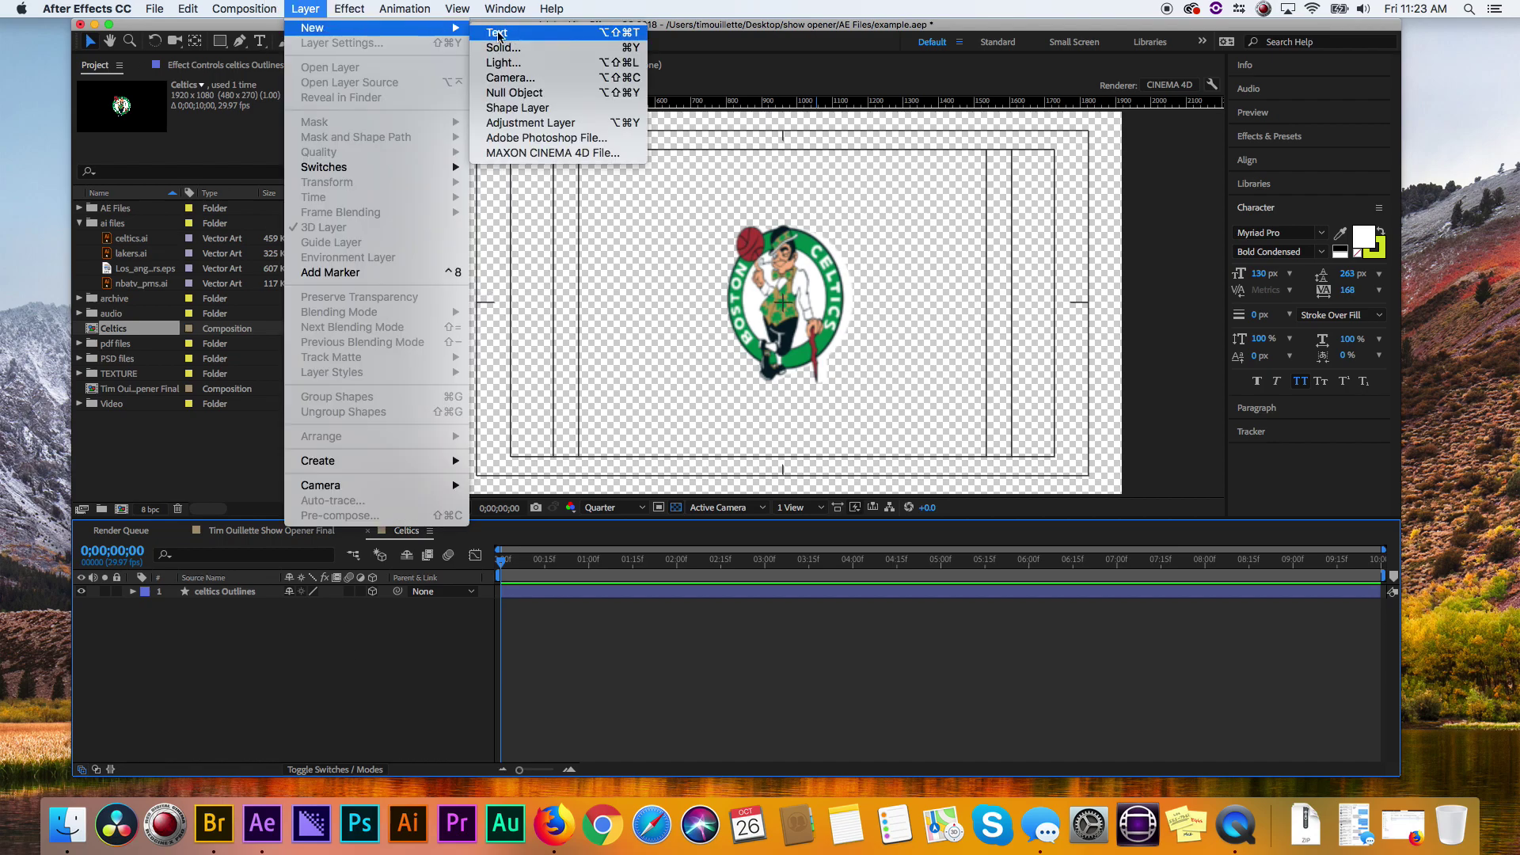
click(544, 63)
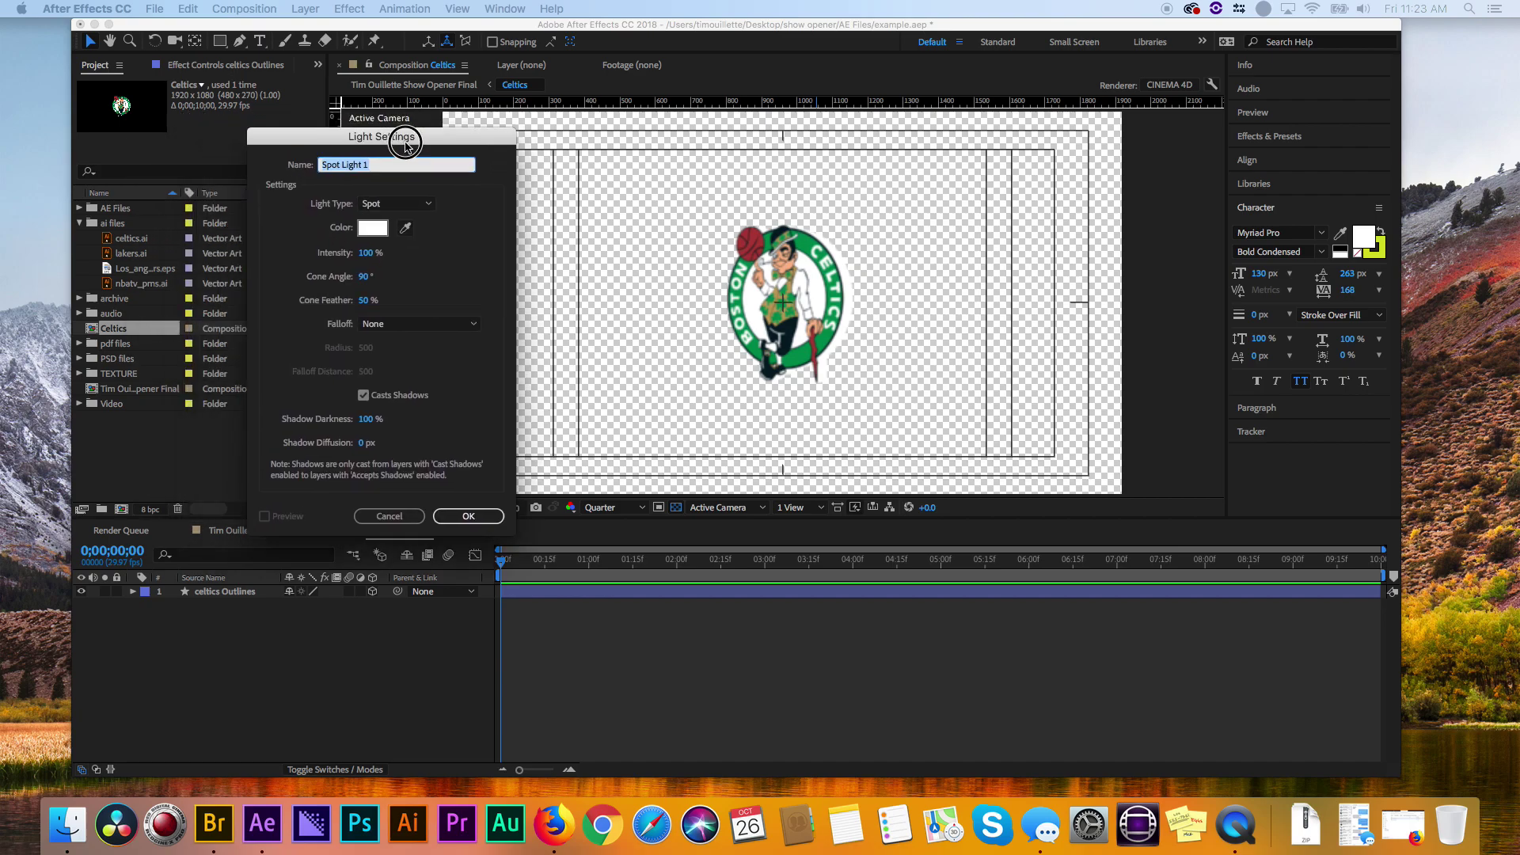
click(464, 186)
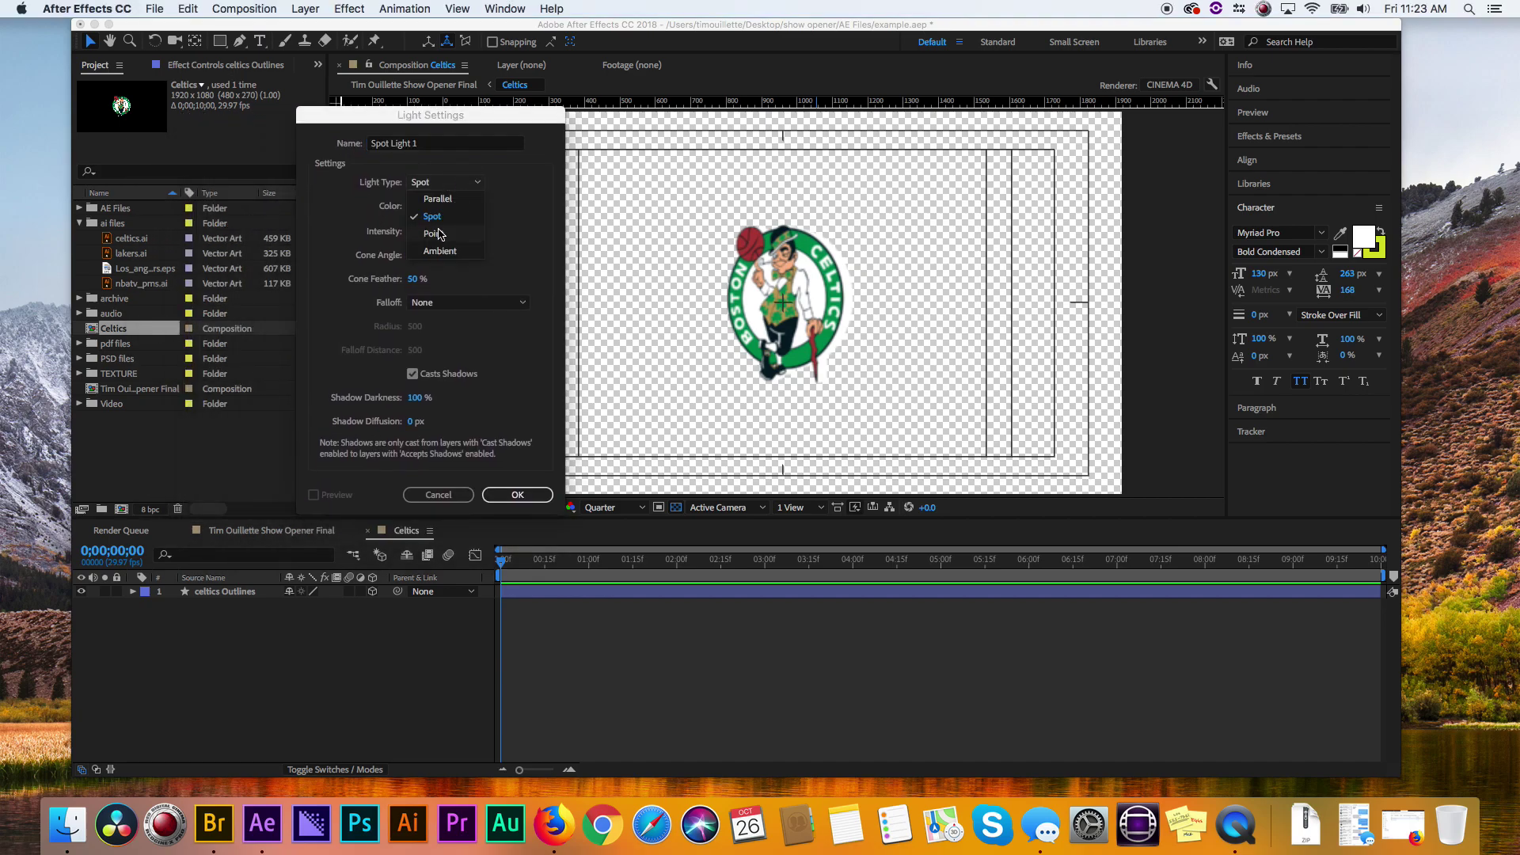
click(437, 234)
click(517, 495)
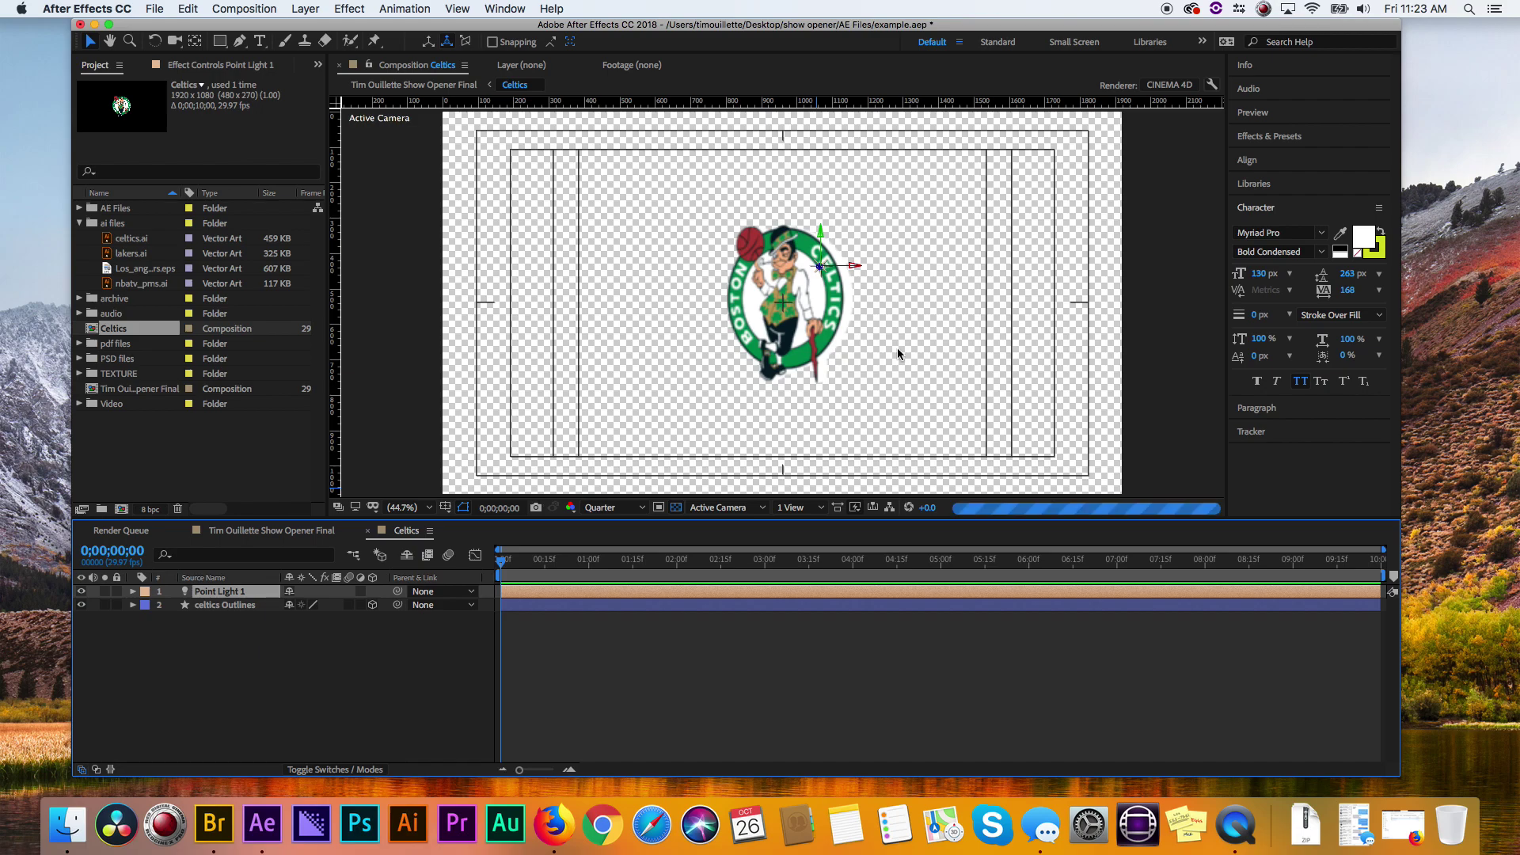
click(822, 267)
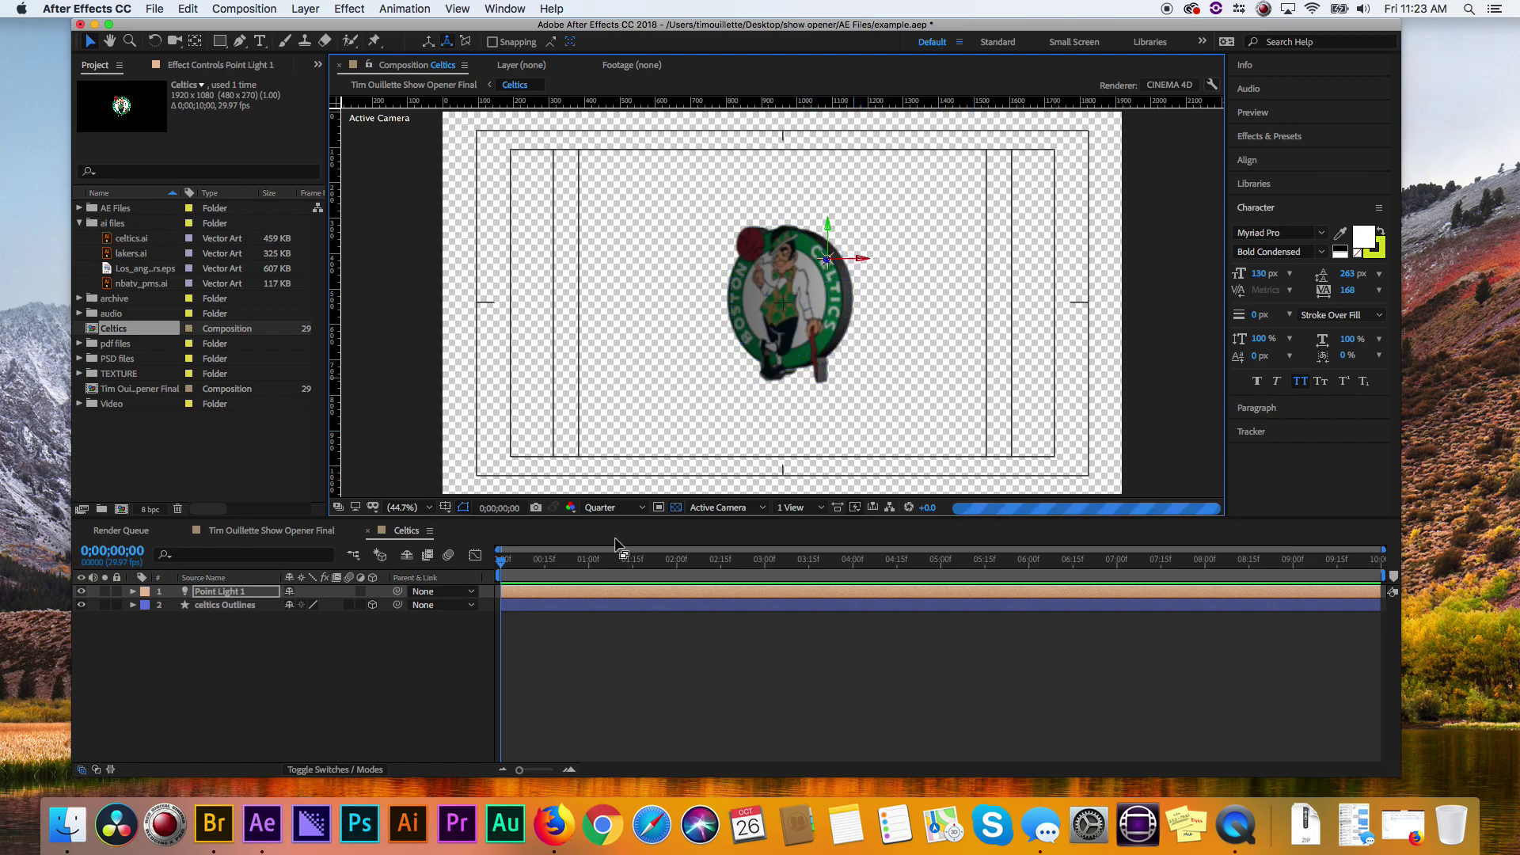
- Switch the viewer to a 2 Views layout with the left view set to Top
click(736, 508)
click(786, 462)
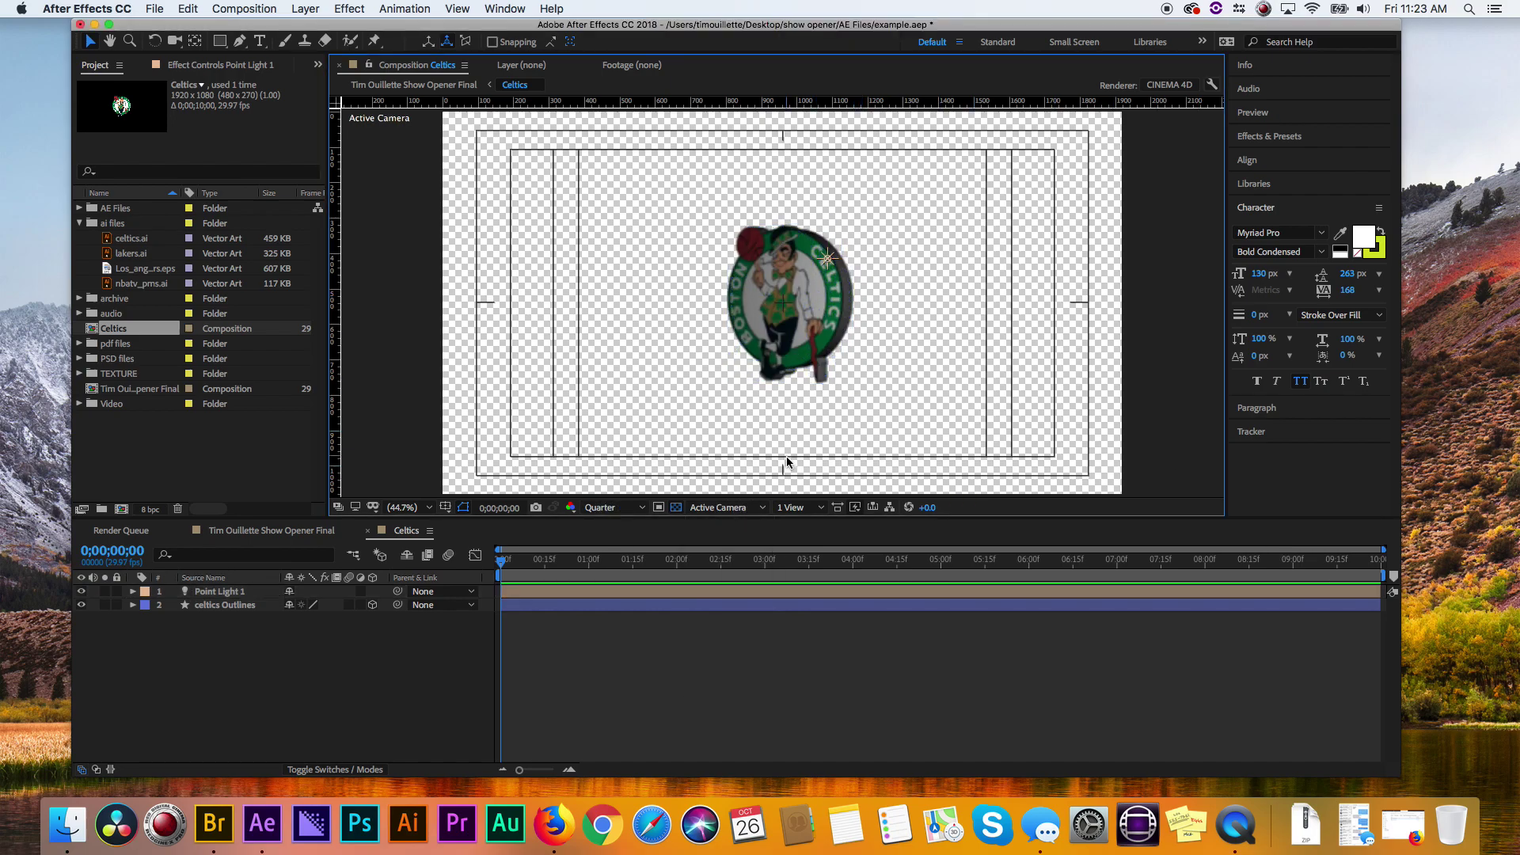
click(806, 508)
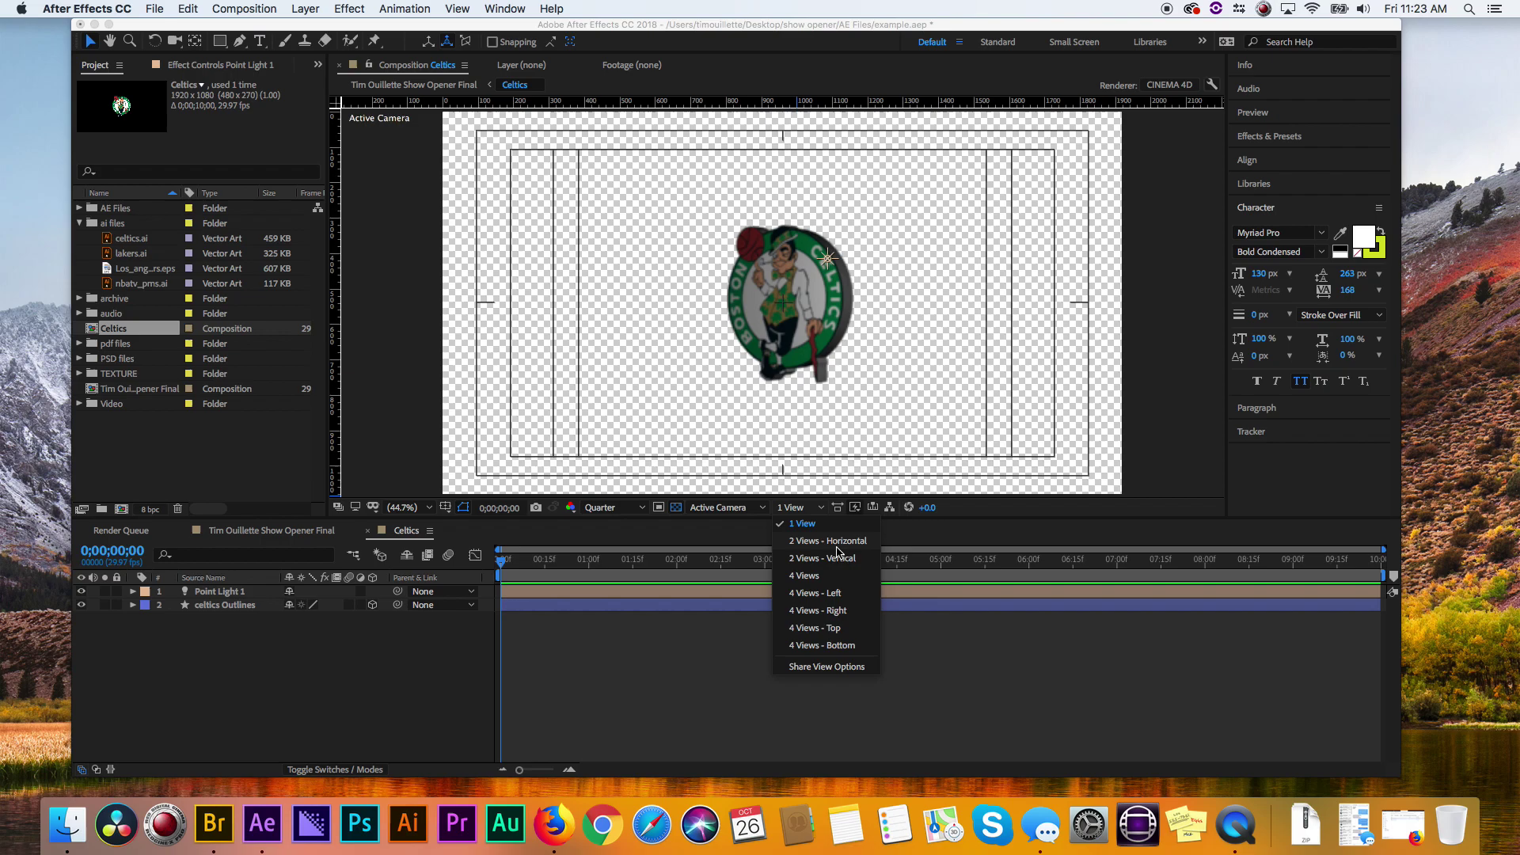
click(849, 543)
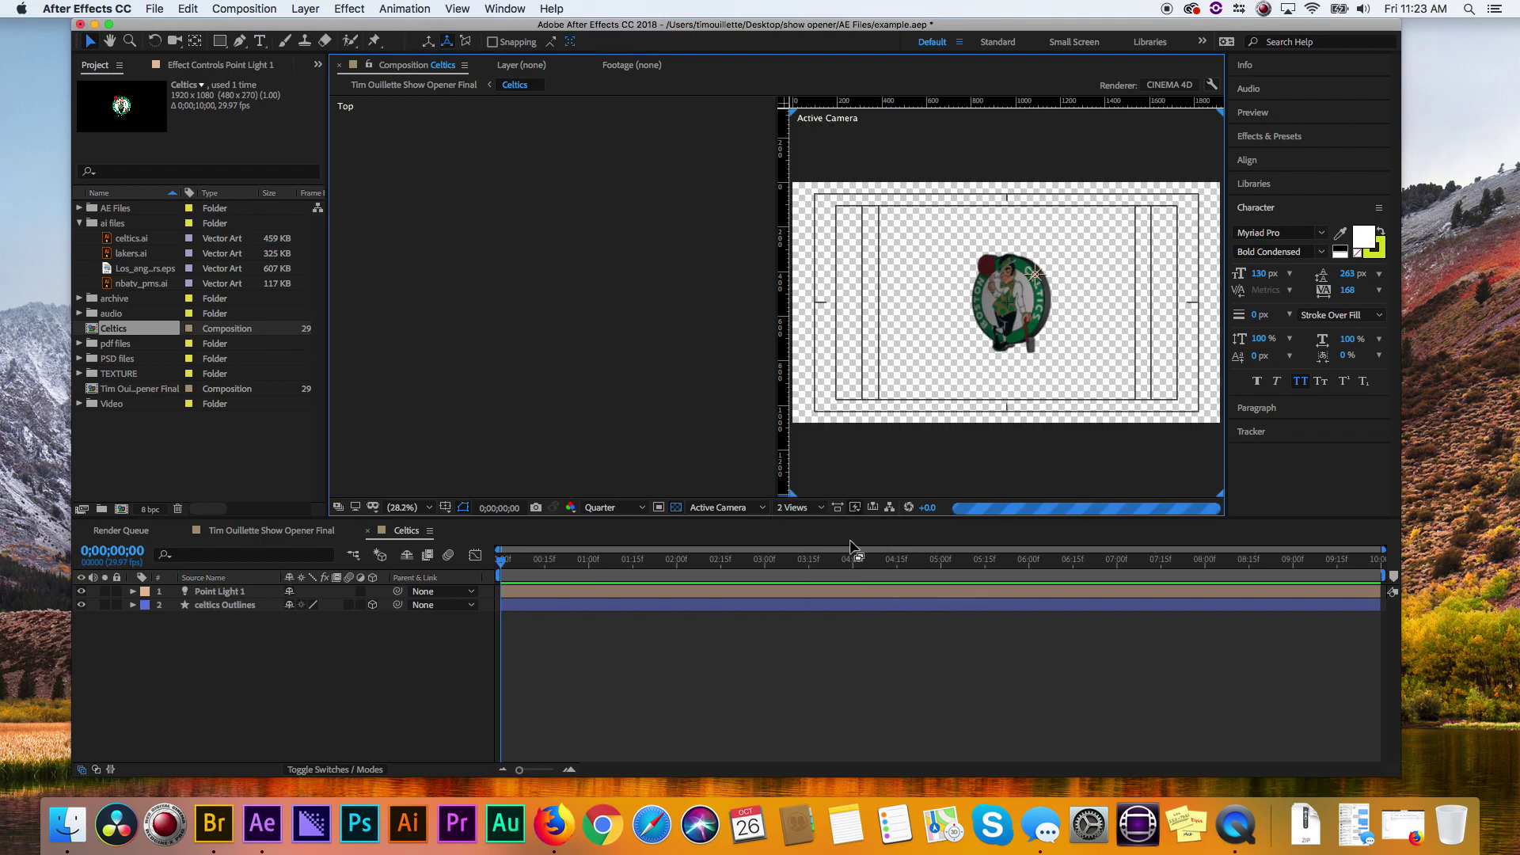
click(698, 508)
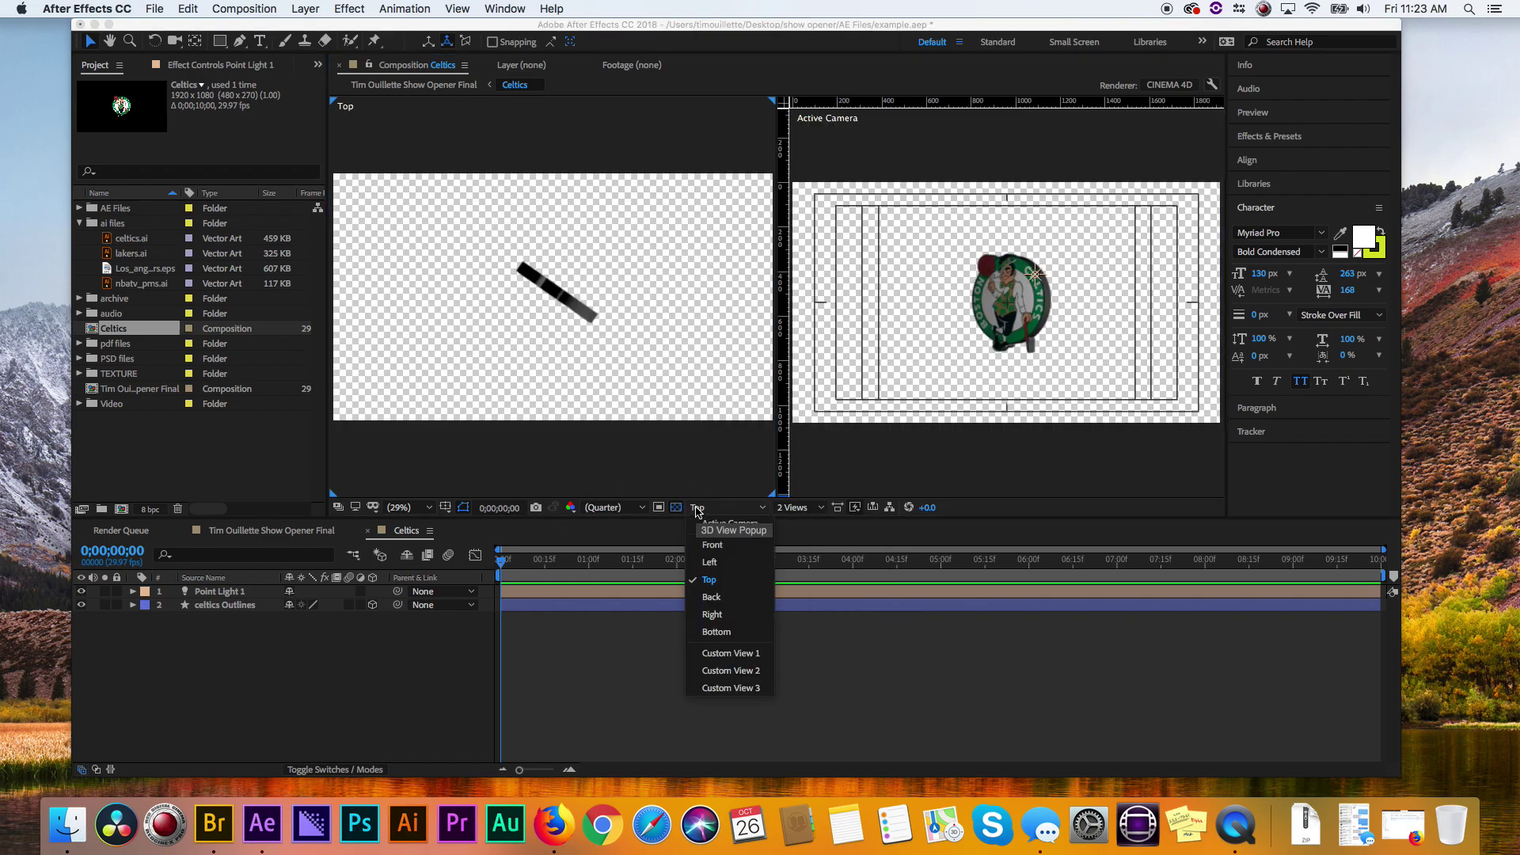
click(544, 402)
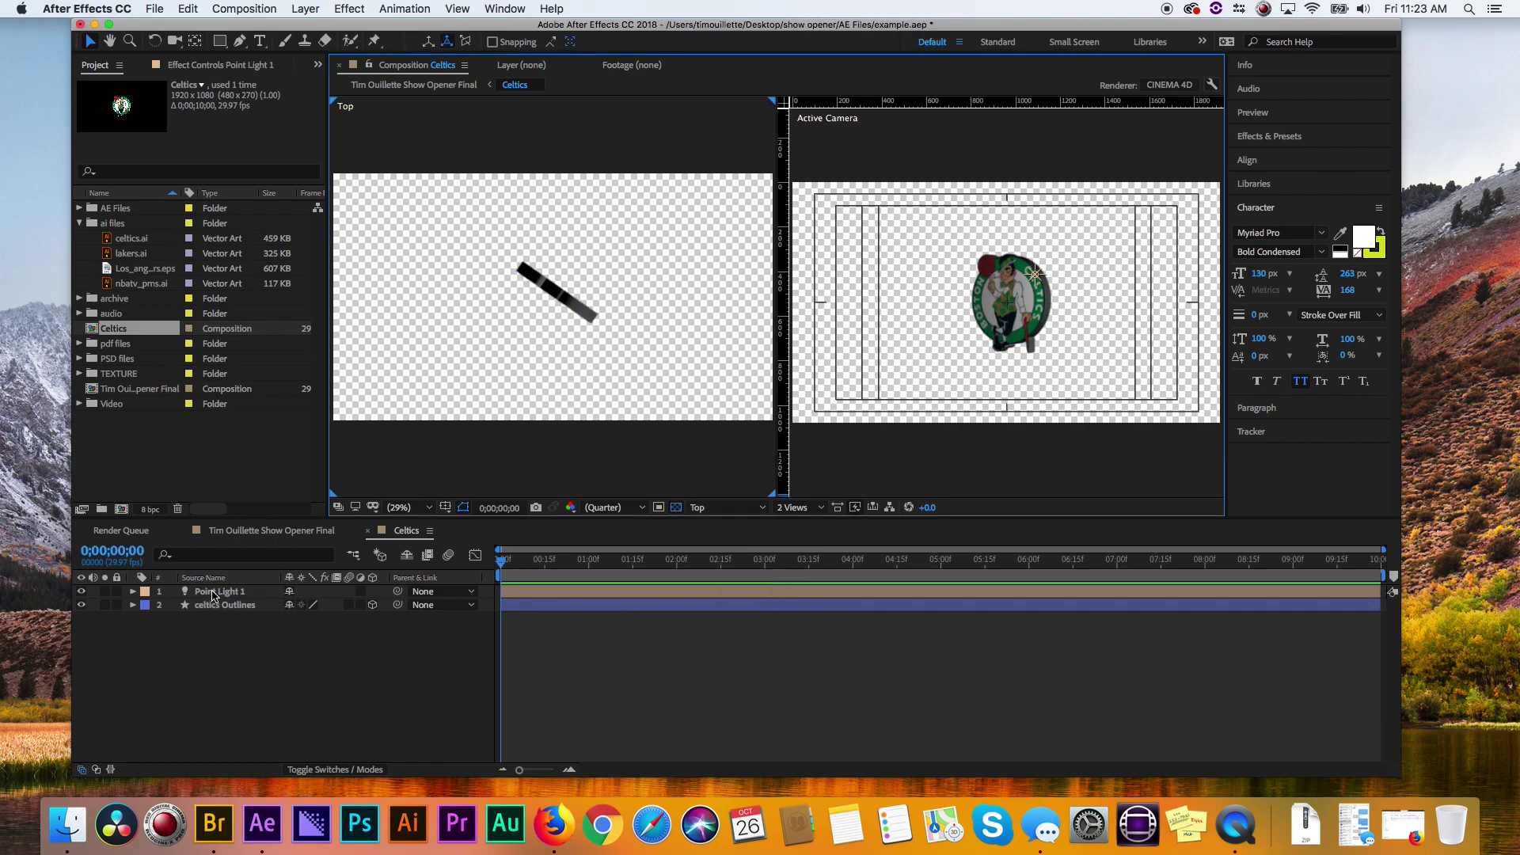
- Zoom the top view to 25% and move Point Light 1 beside the logo
click(224, 591)
key(slash)
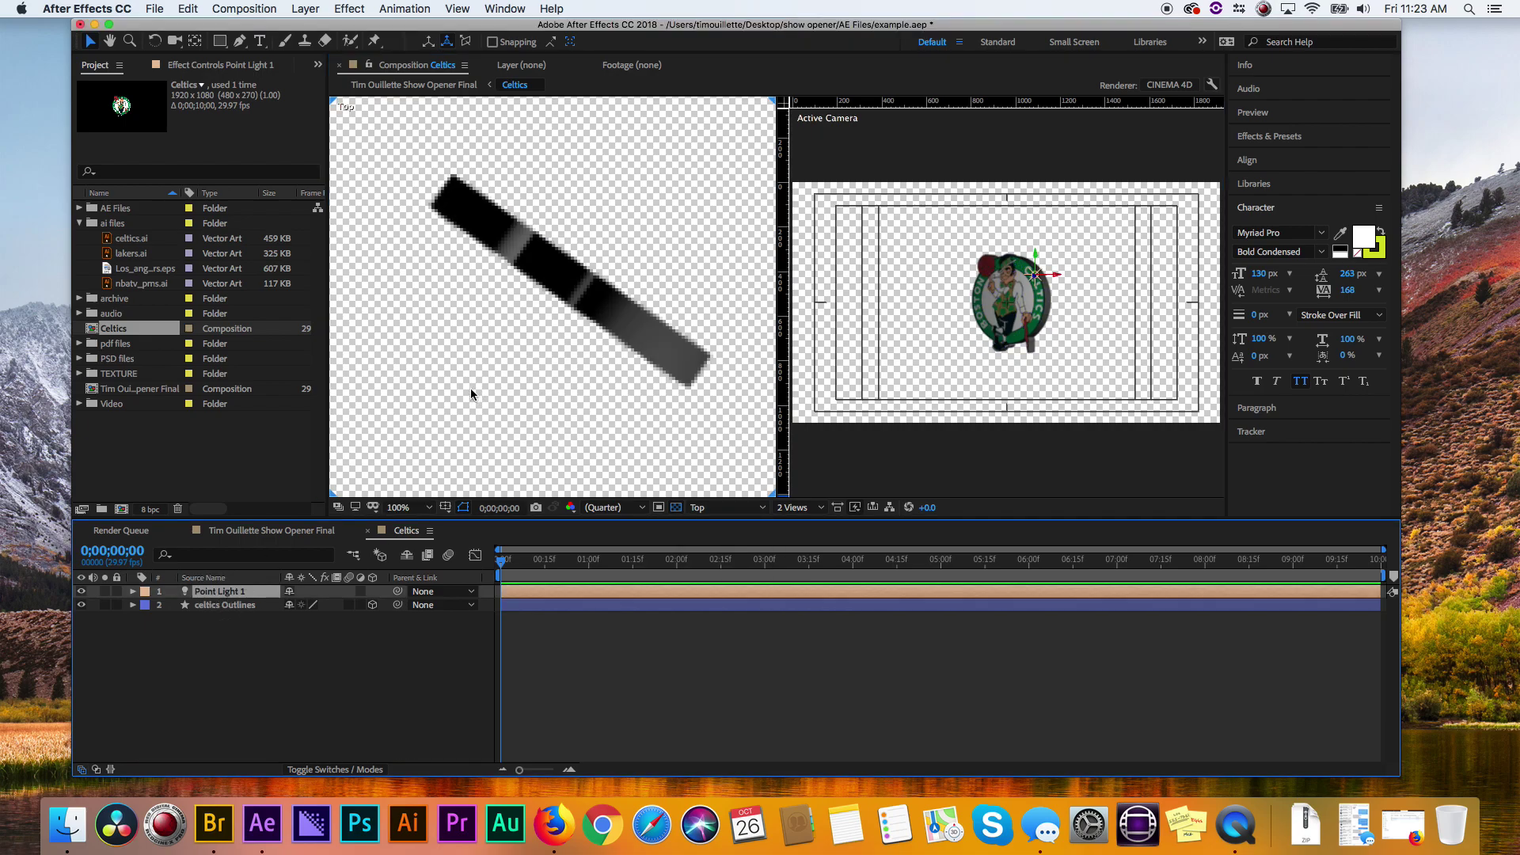
key(comma)
key(comma)
key(comma)
key(comma)
key(comma)
key(comma)
key(period)
key(period)
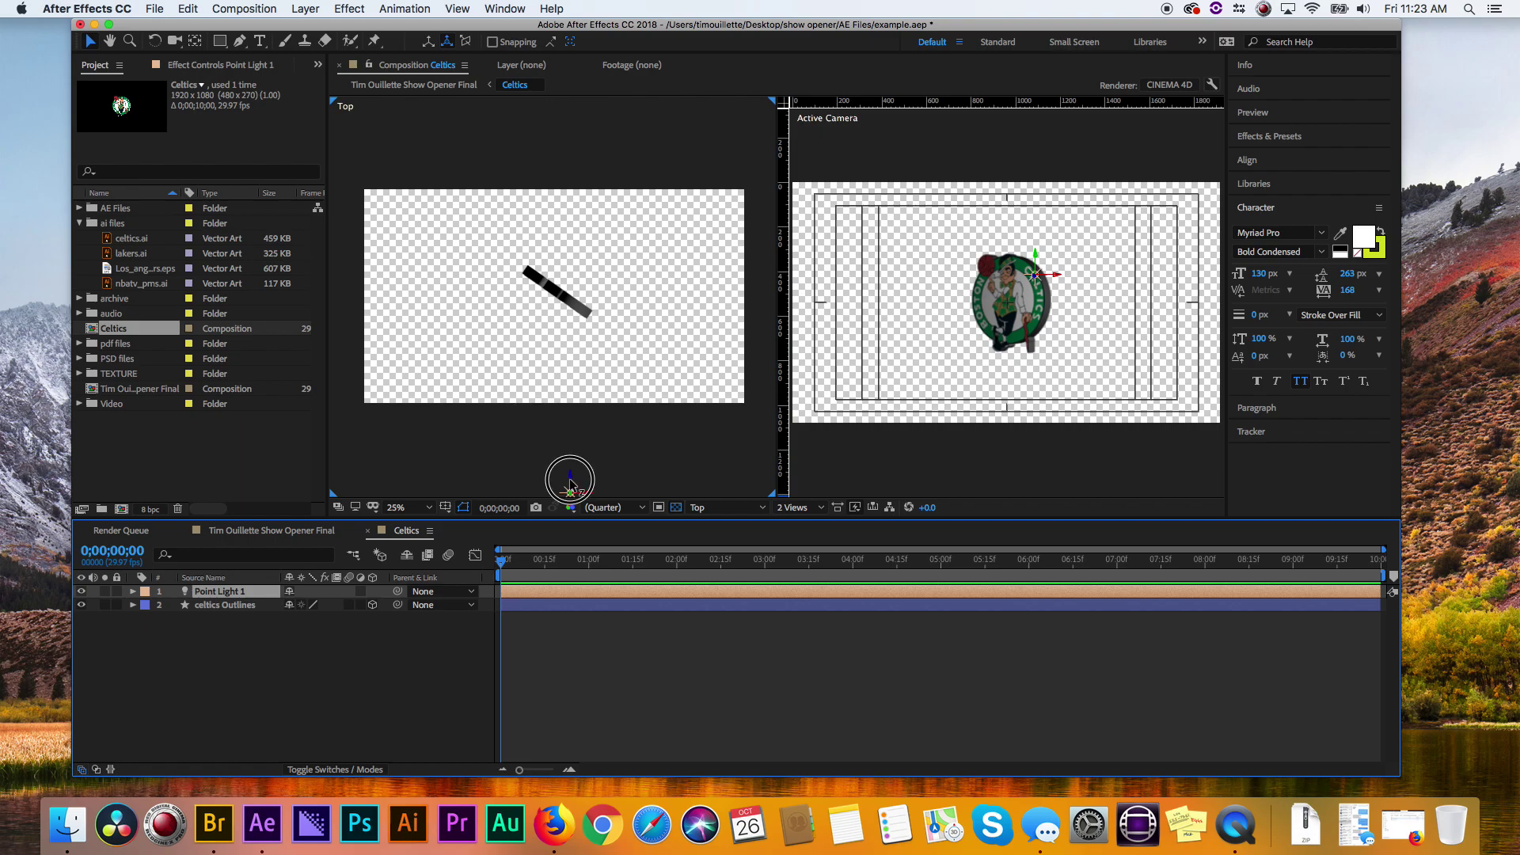
drag(574, 484, 634, 342)
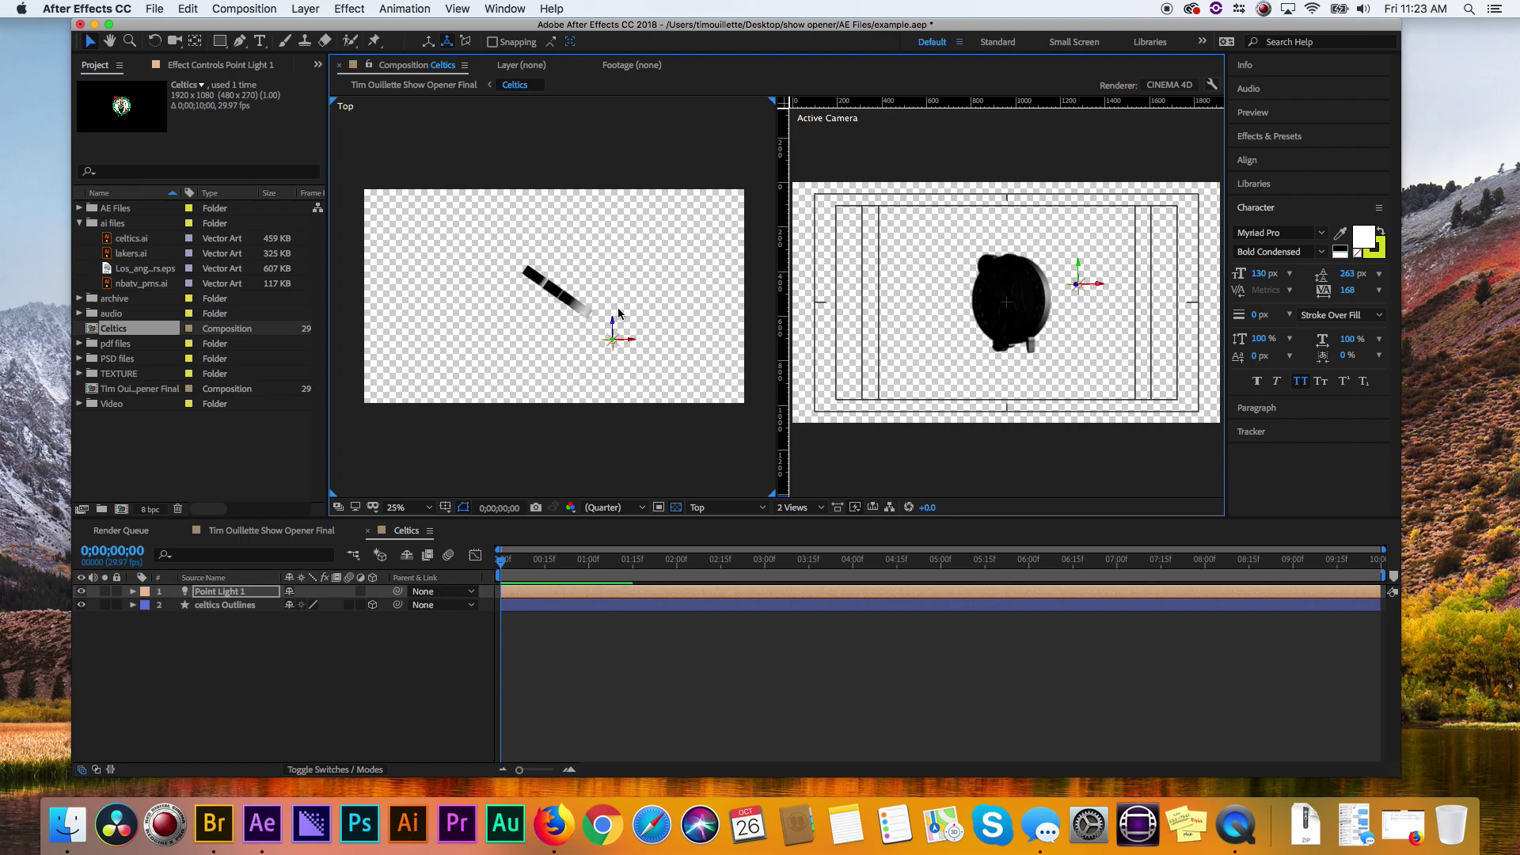
- Duplicate the light as Point Light 2 and move it to the logo's other side
click(218, 594)
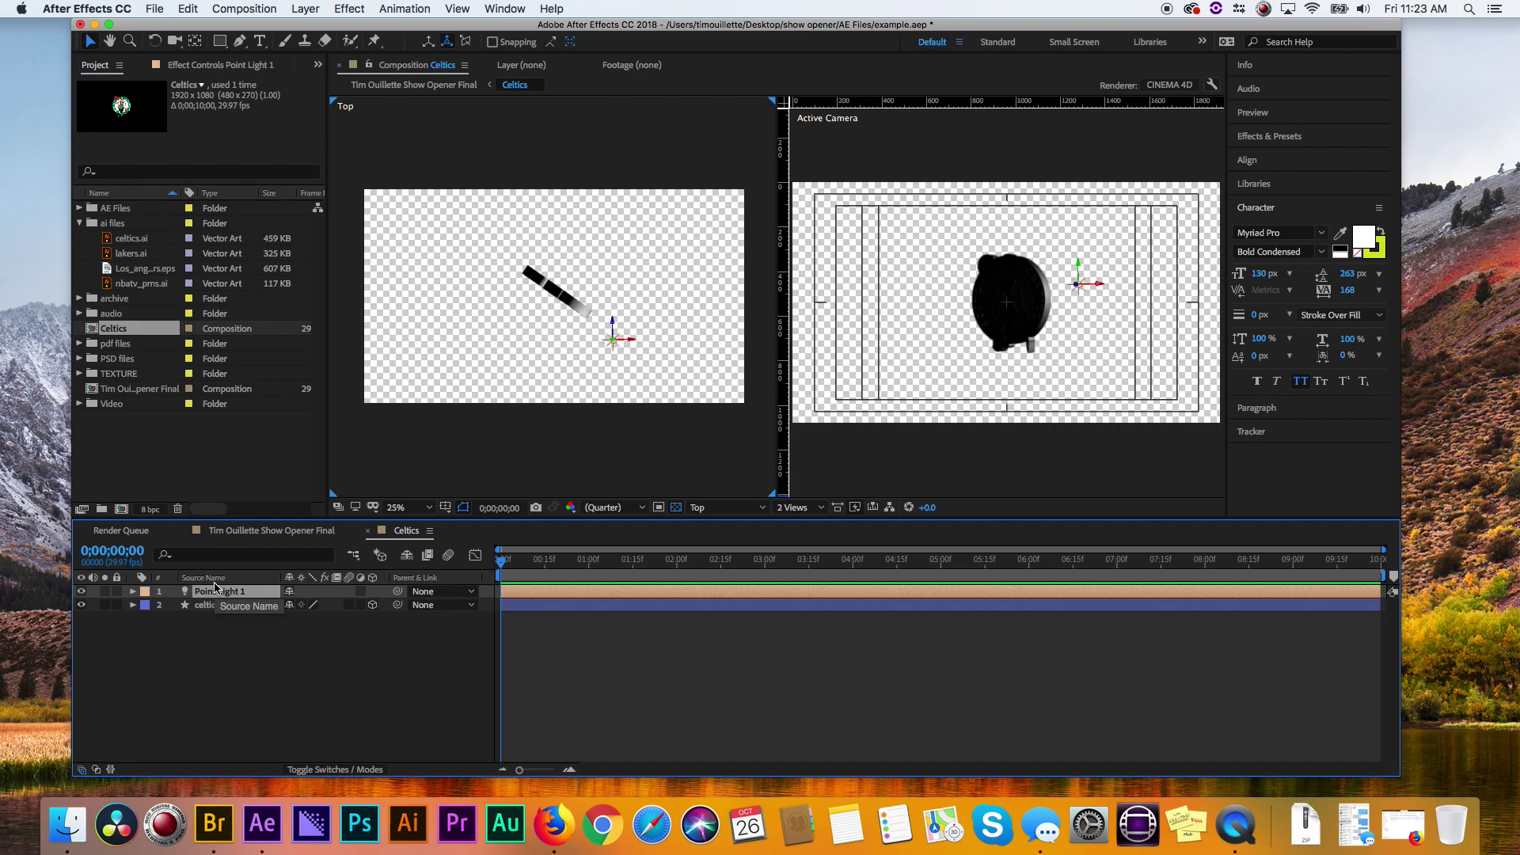
key(super+d)
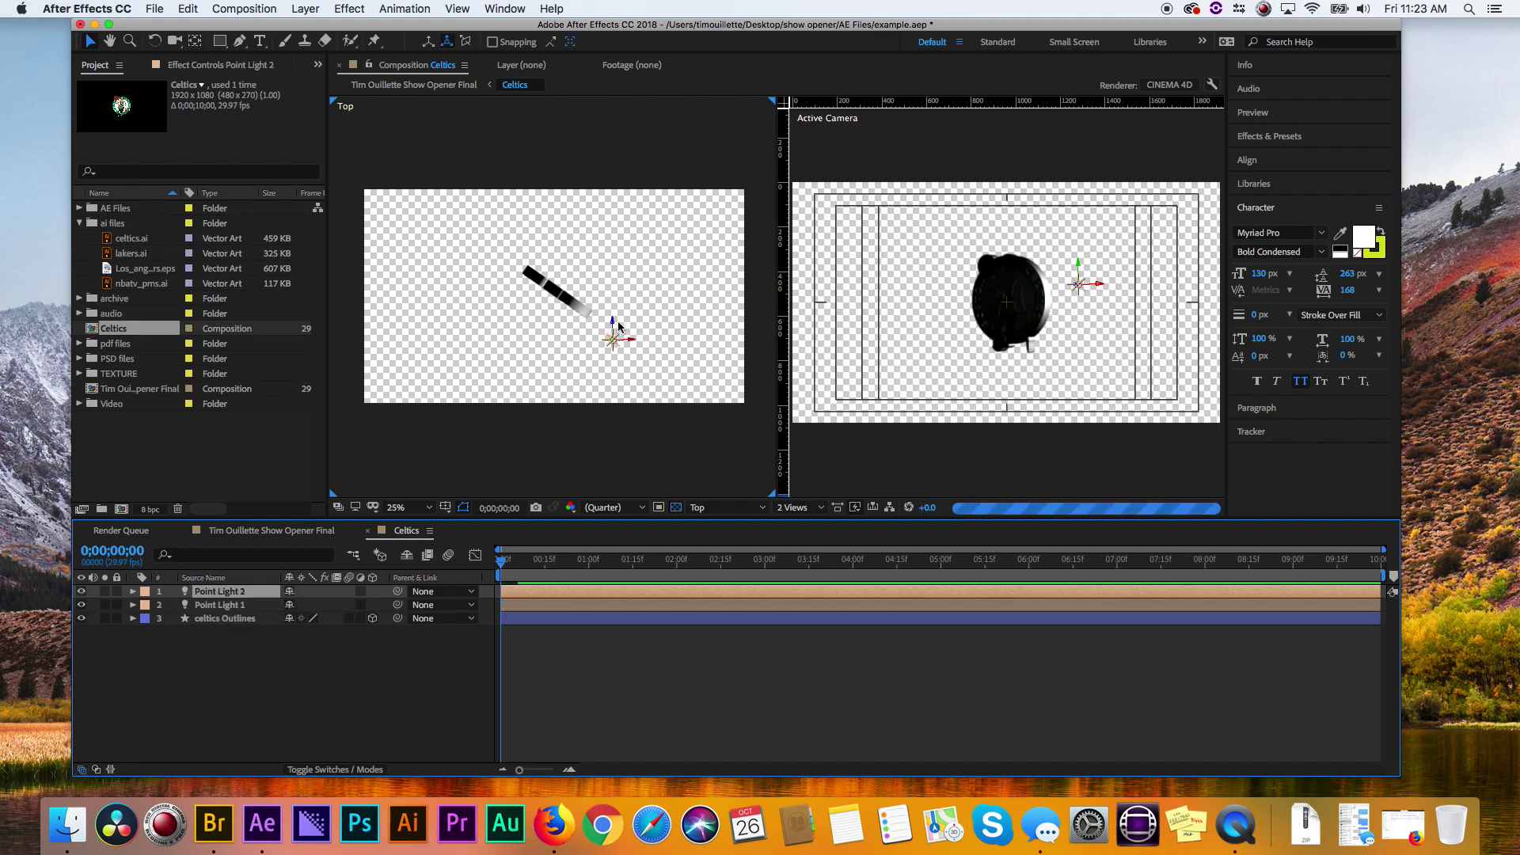
drag(614, 320, 549, 342)
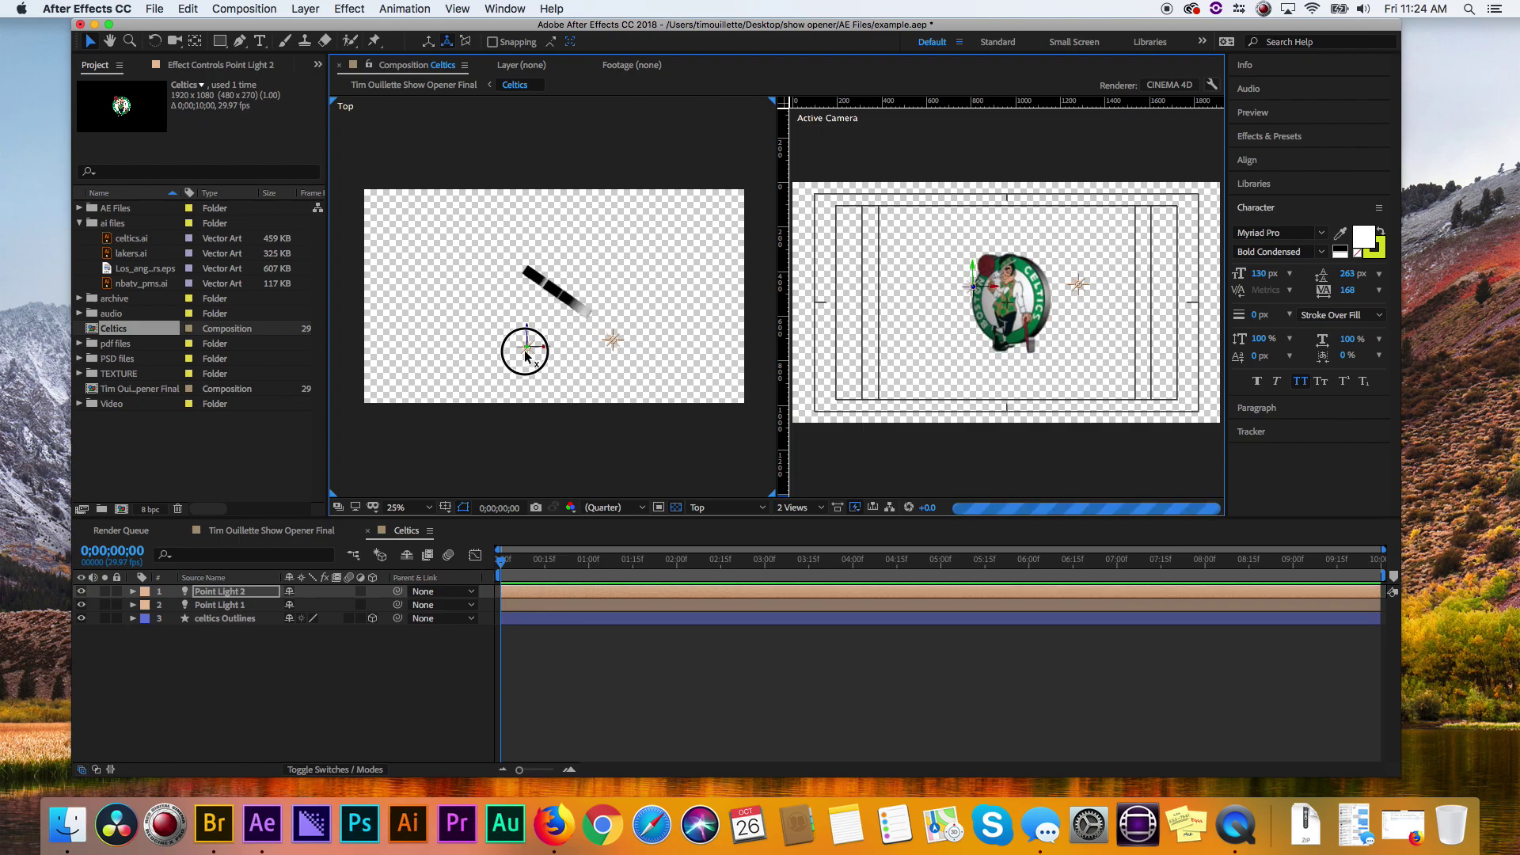
click(525, 356)
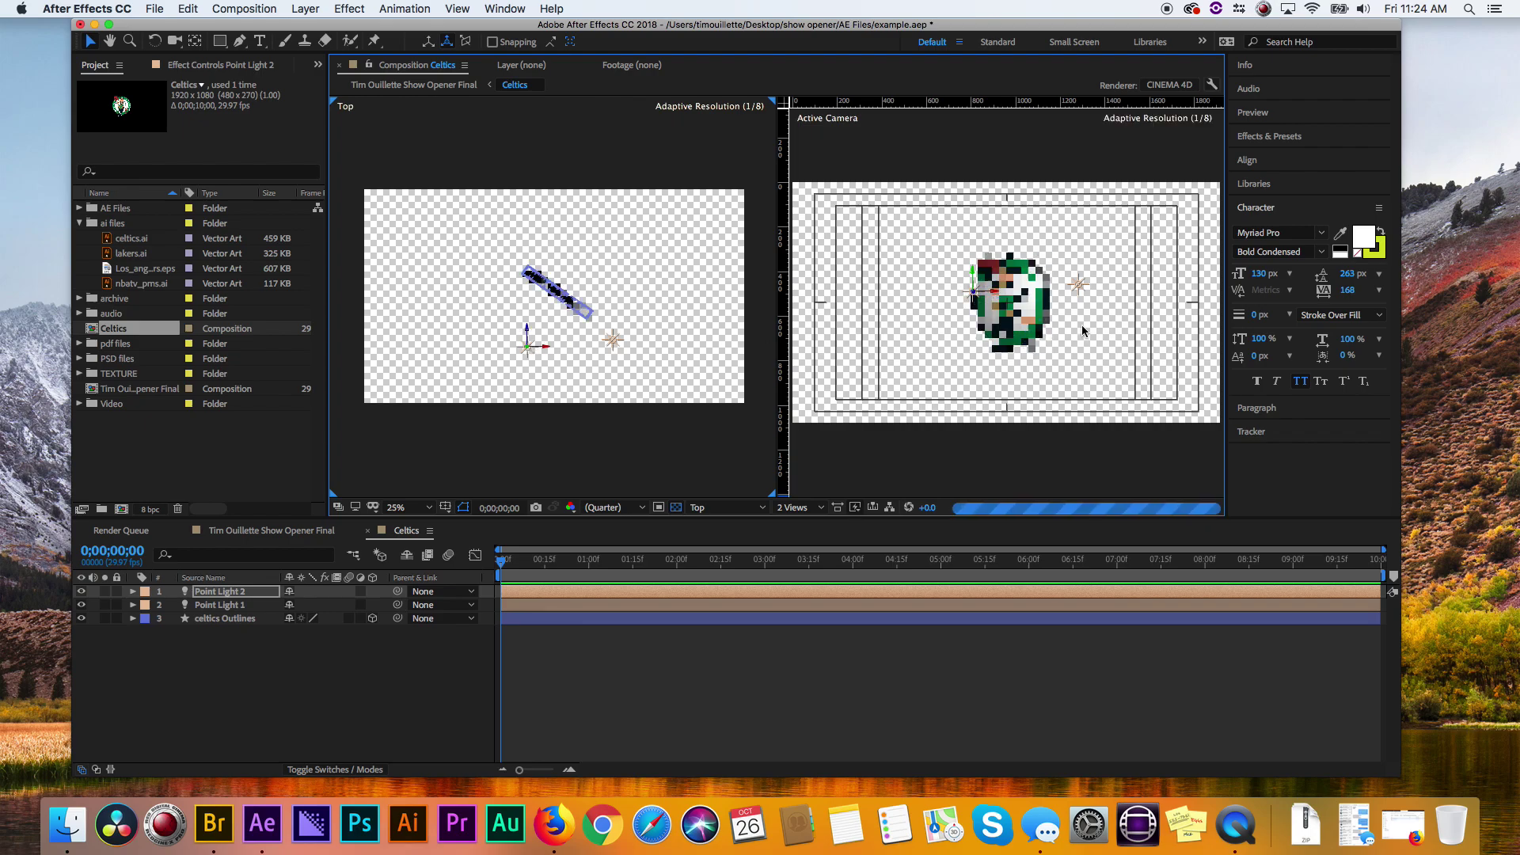
click(611, 346)
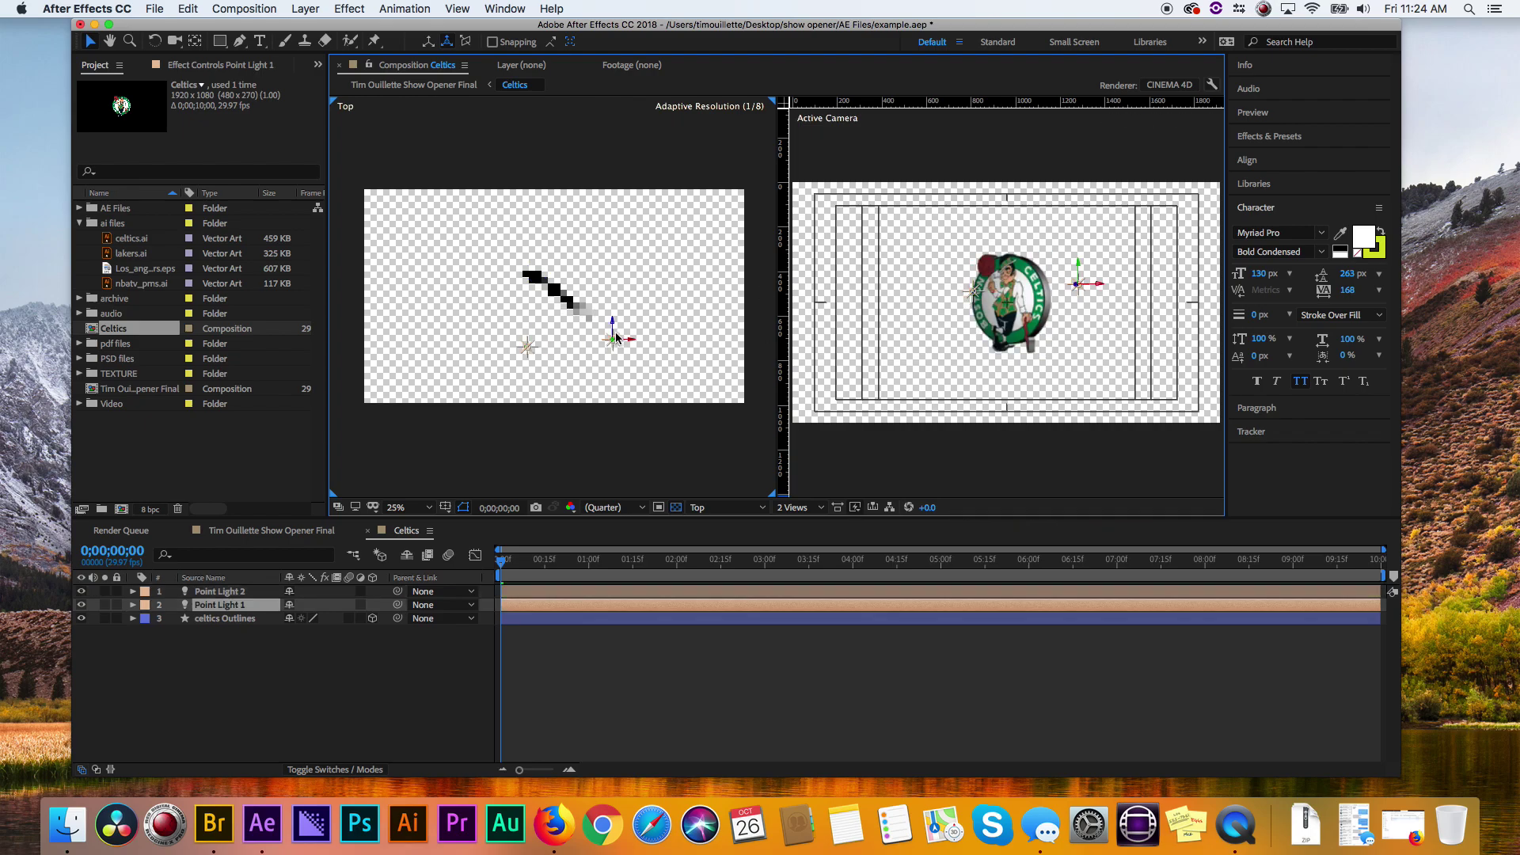
click(612, 319)
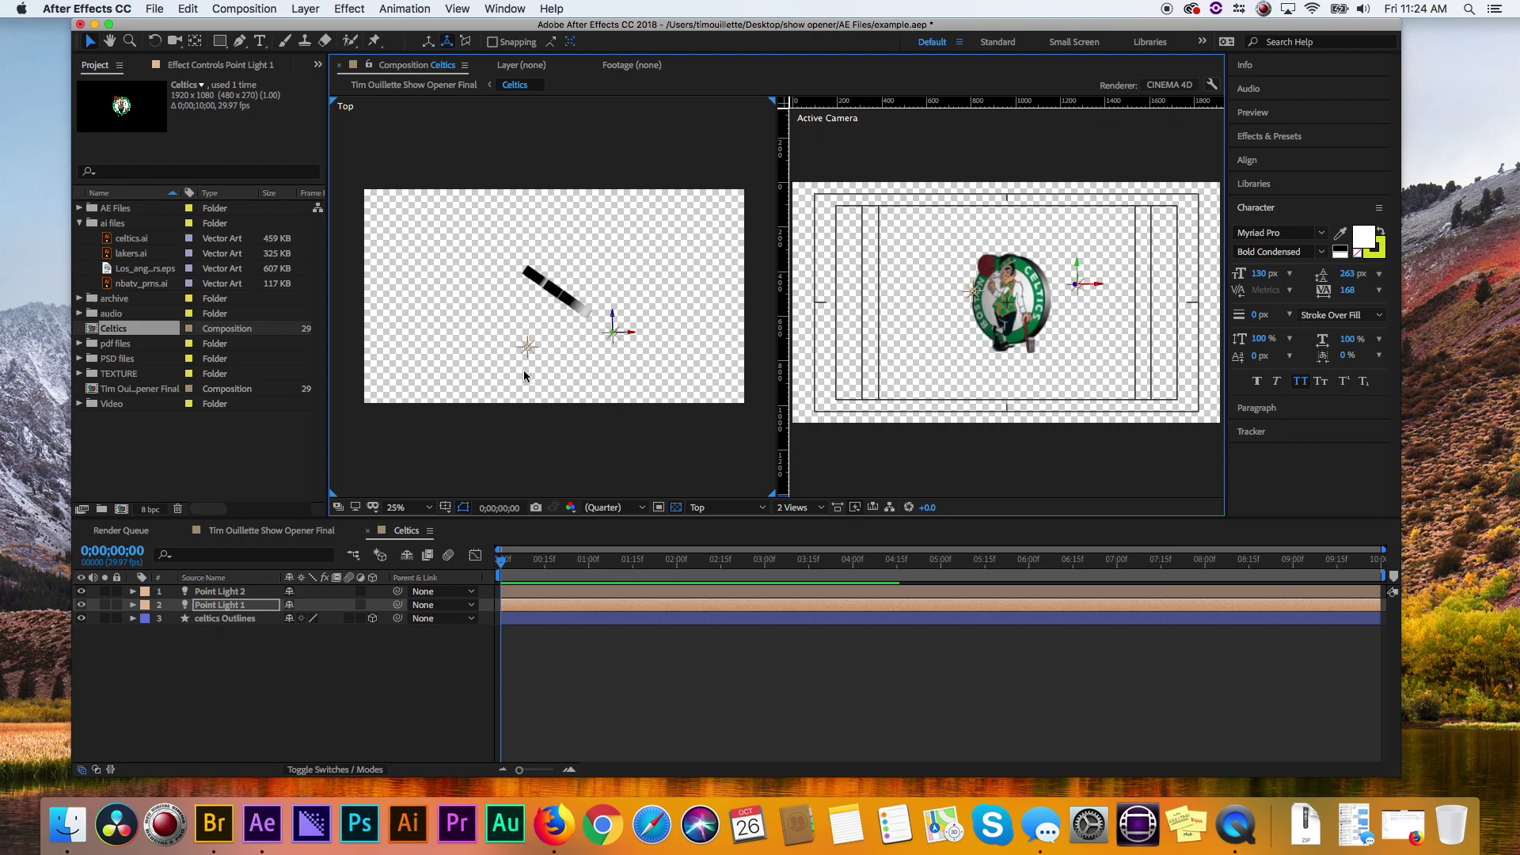
click(526, 346)
click(612, 331)
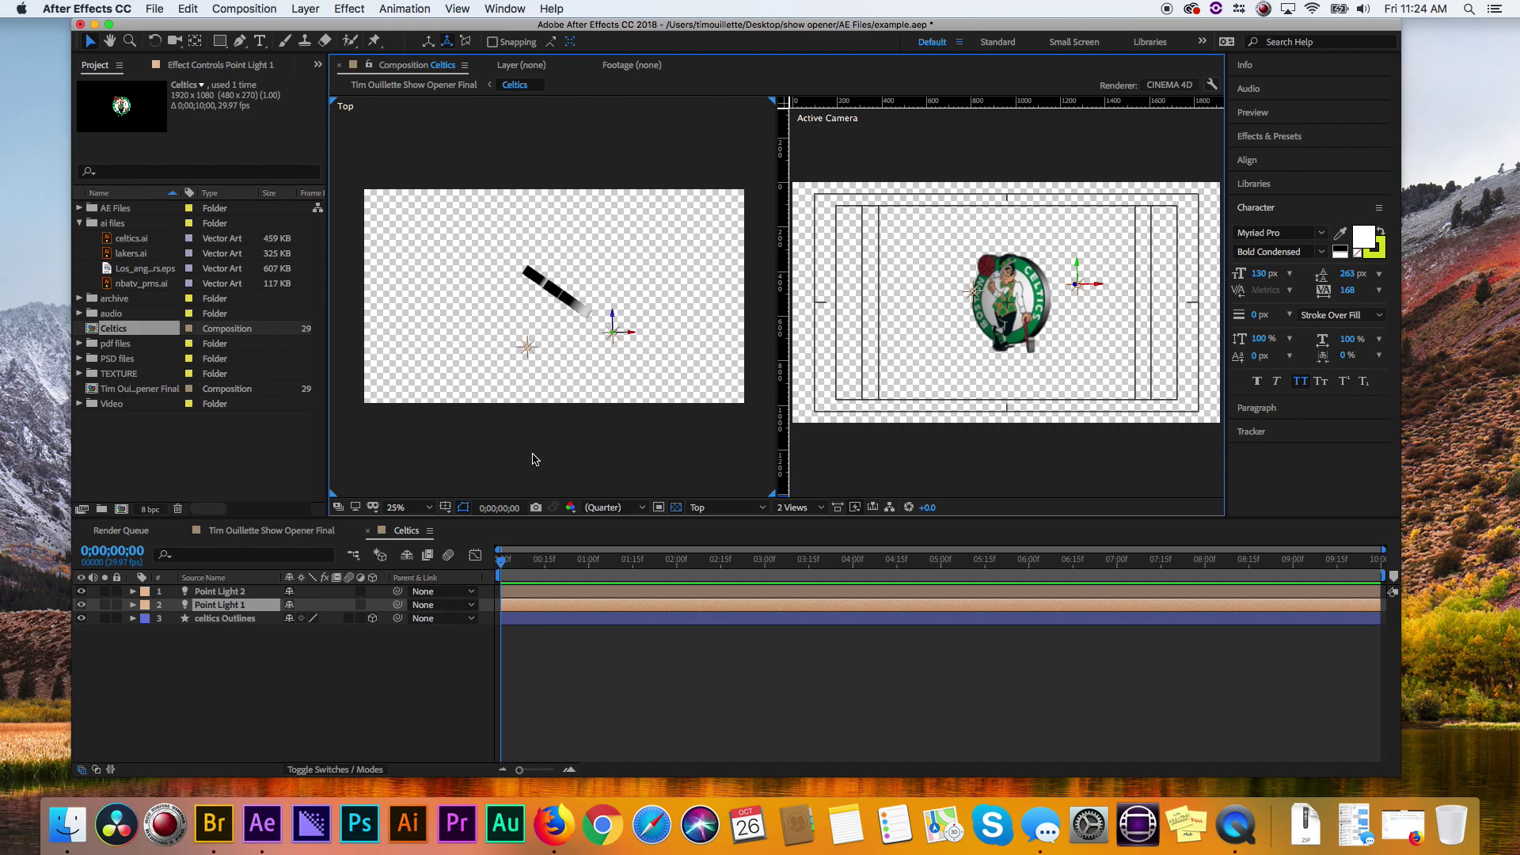
click(224, 534)
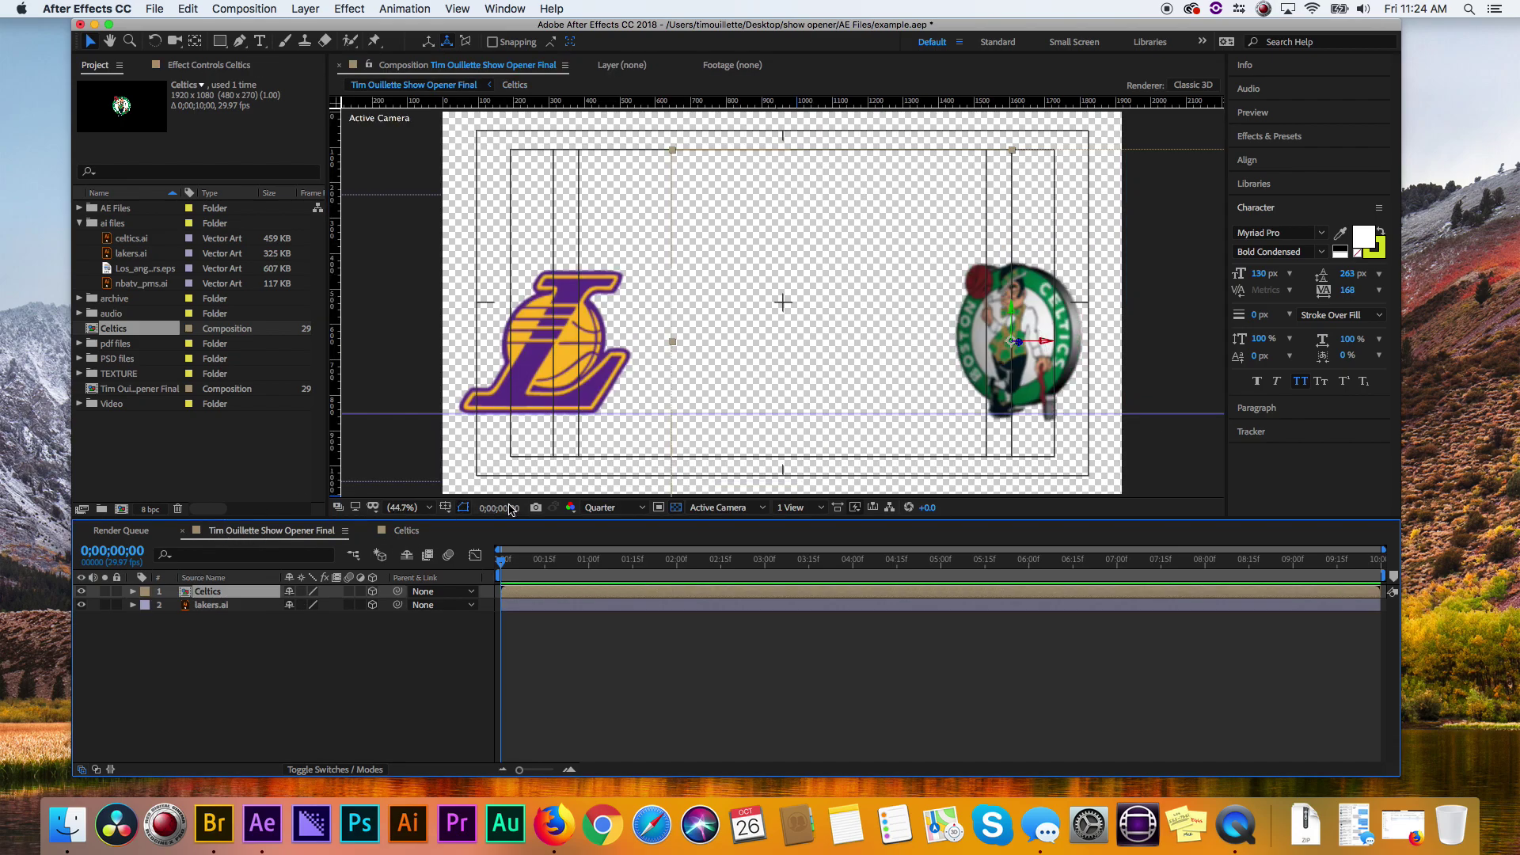
click(611, 507)
click(625, 546)
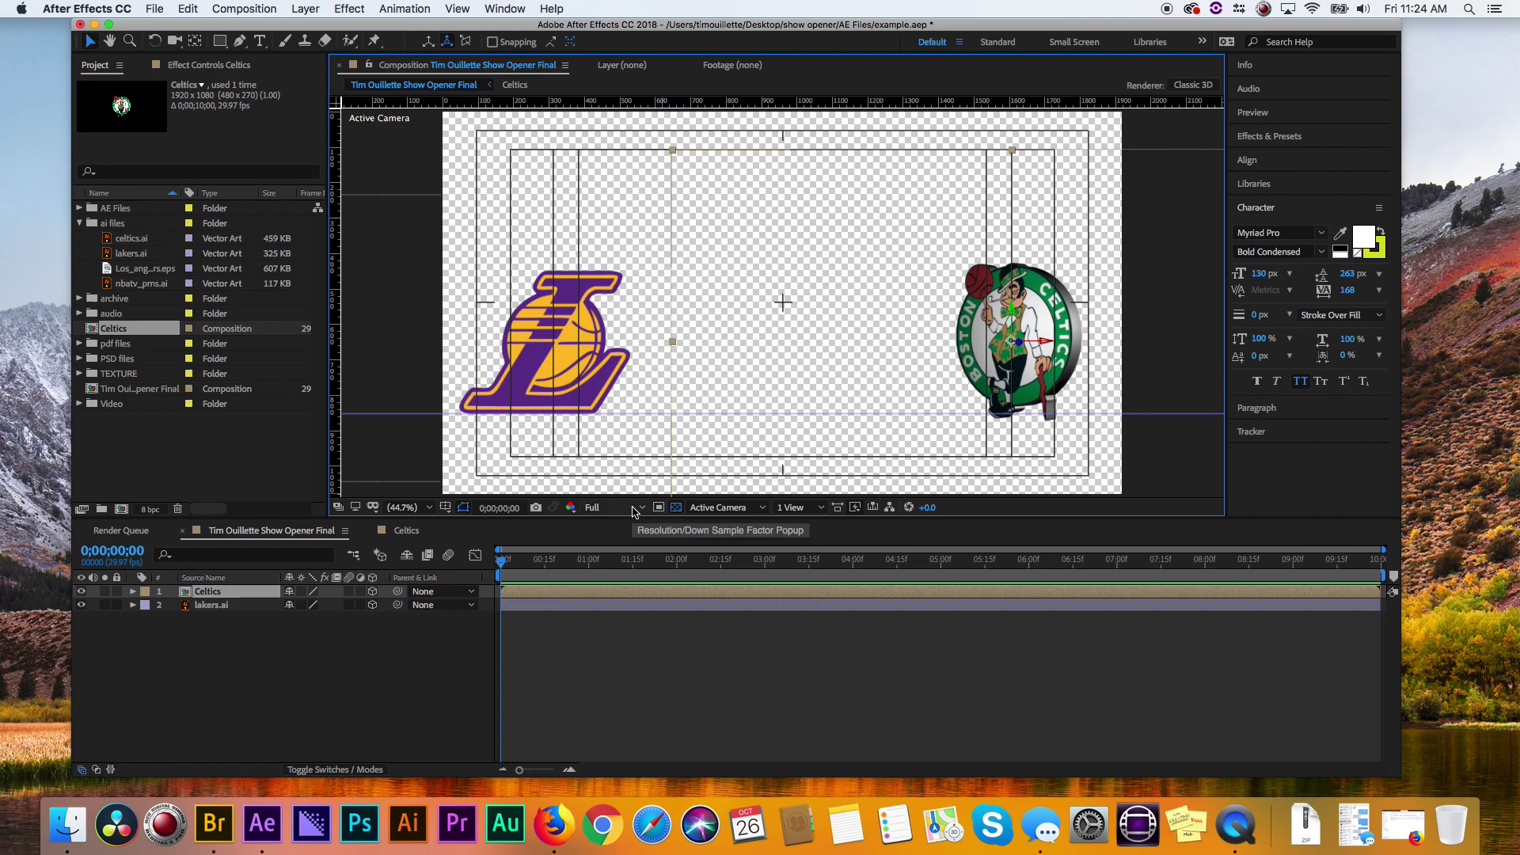
click(633, 511)
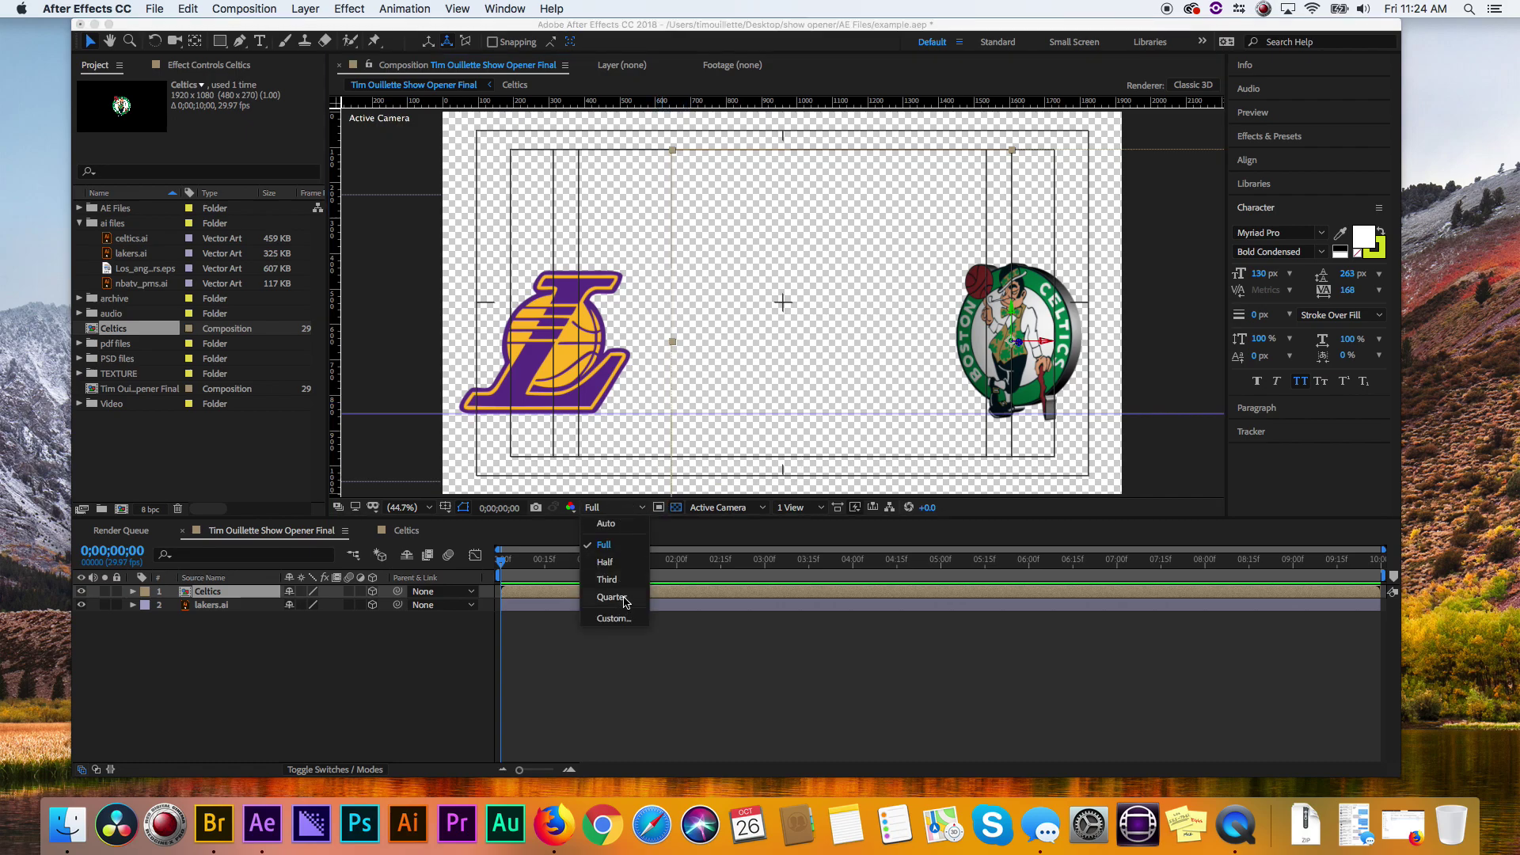
click(624, 598)
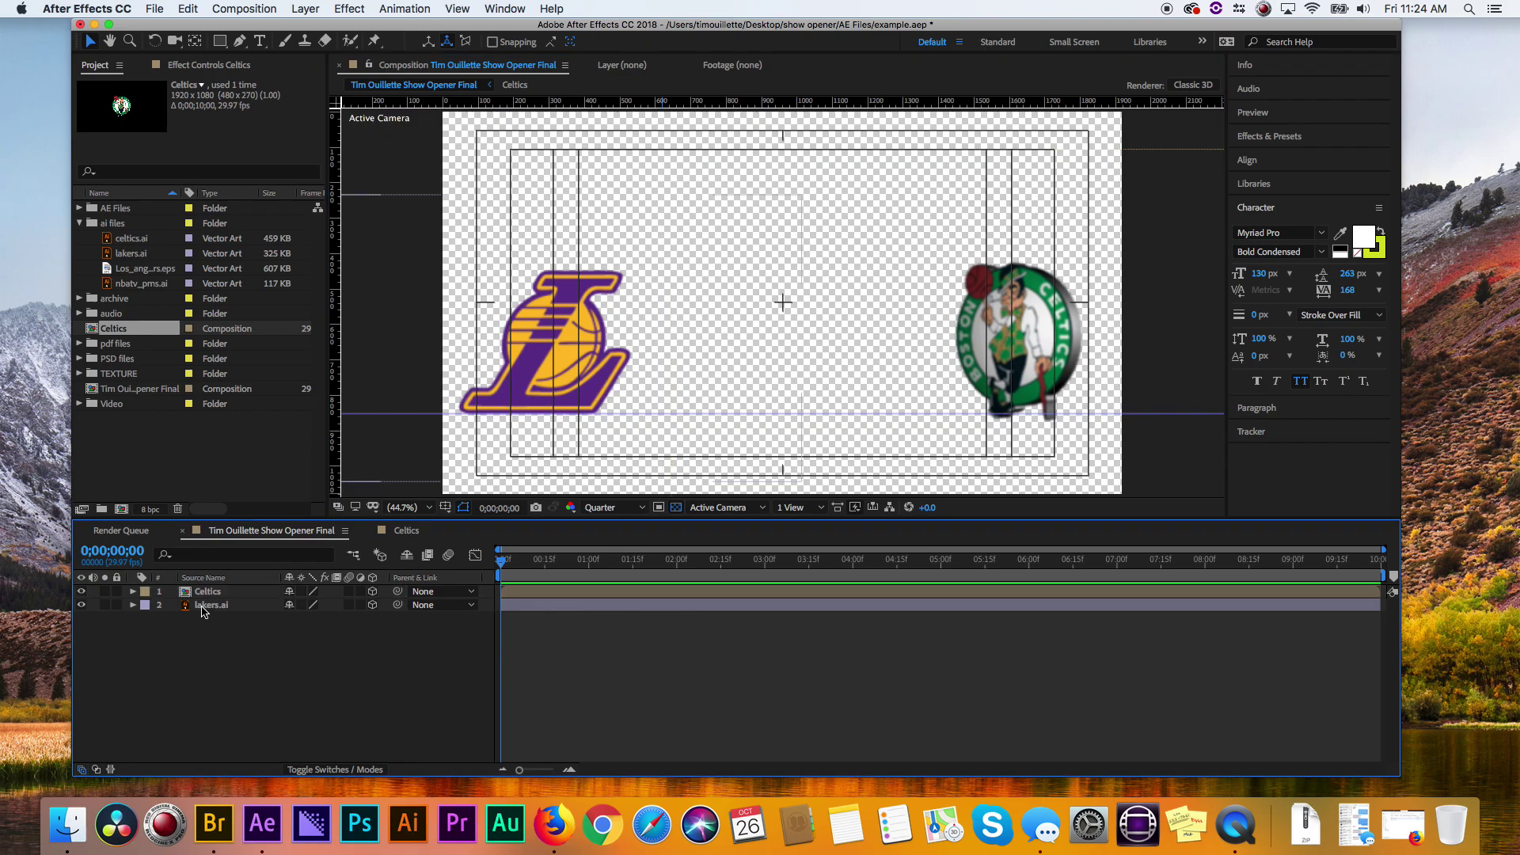
click(202, 607)
- Pre-compose the lakers.ai layer as 'lakers' and open that precomp
right_click(188, 607)
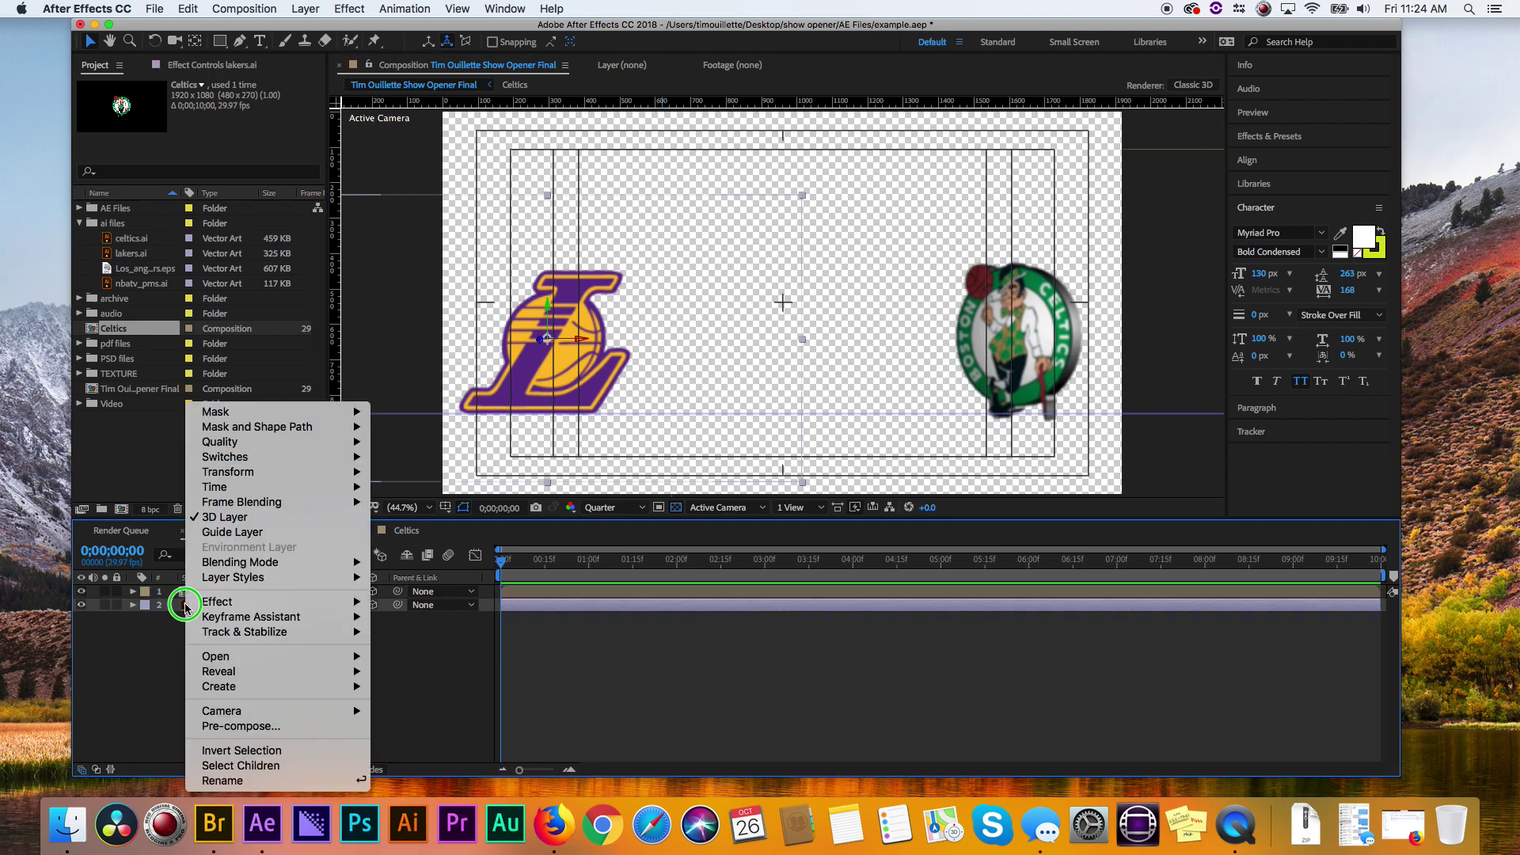
mouse_move(189, 607)
click(165, 677)
right_click(188, 606)
mouse_move(190, 606)
mouse_move(278, 715)
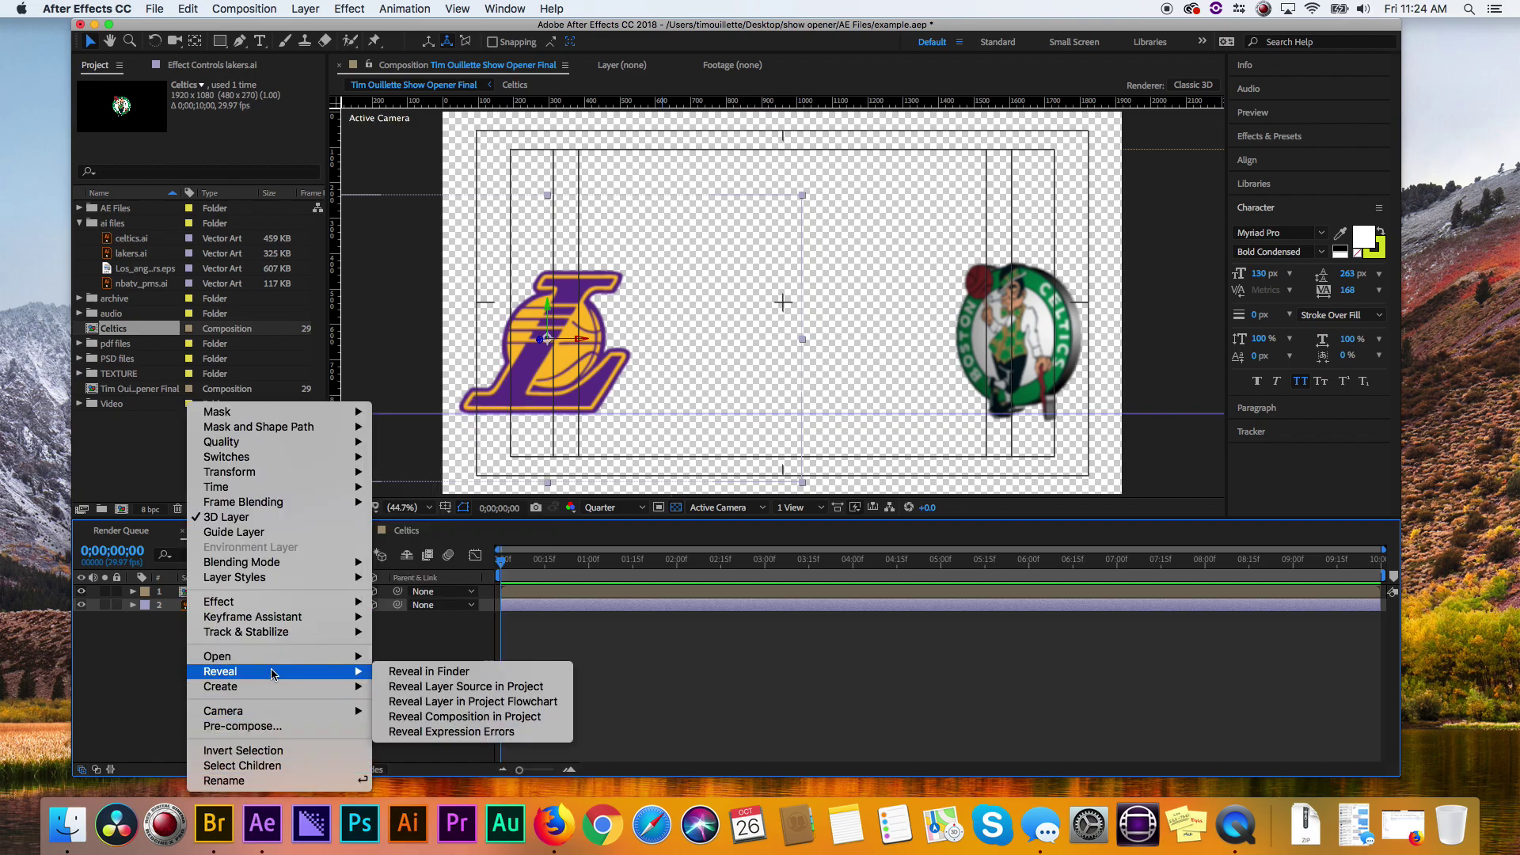
mouse_move(273, 663)
click(272, 726)
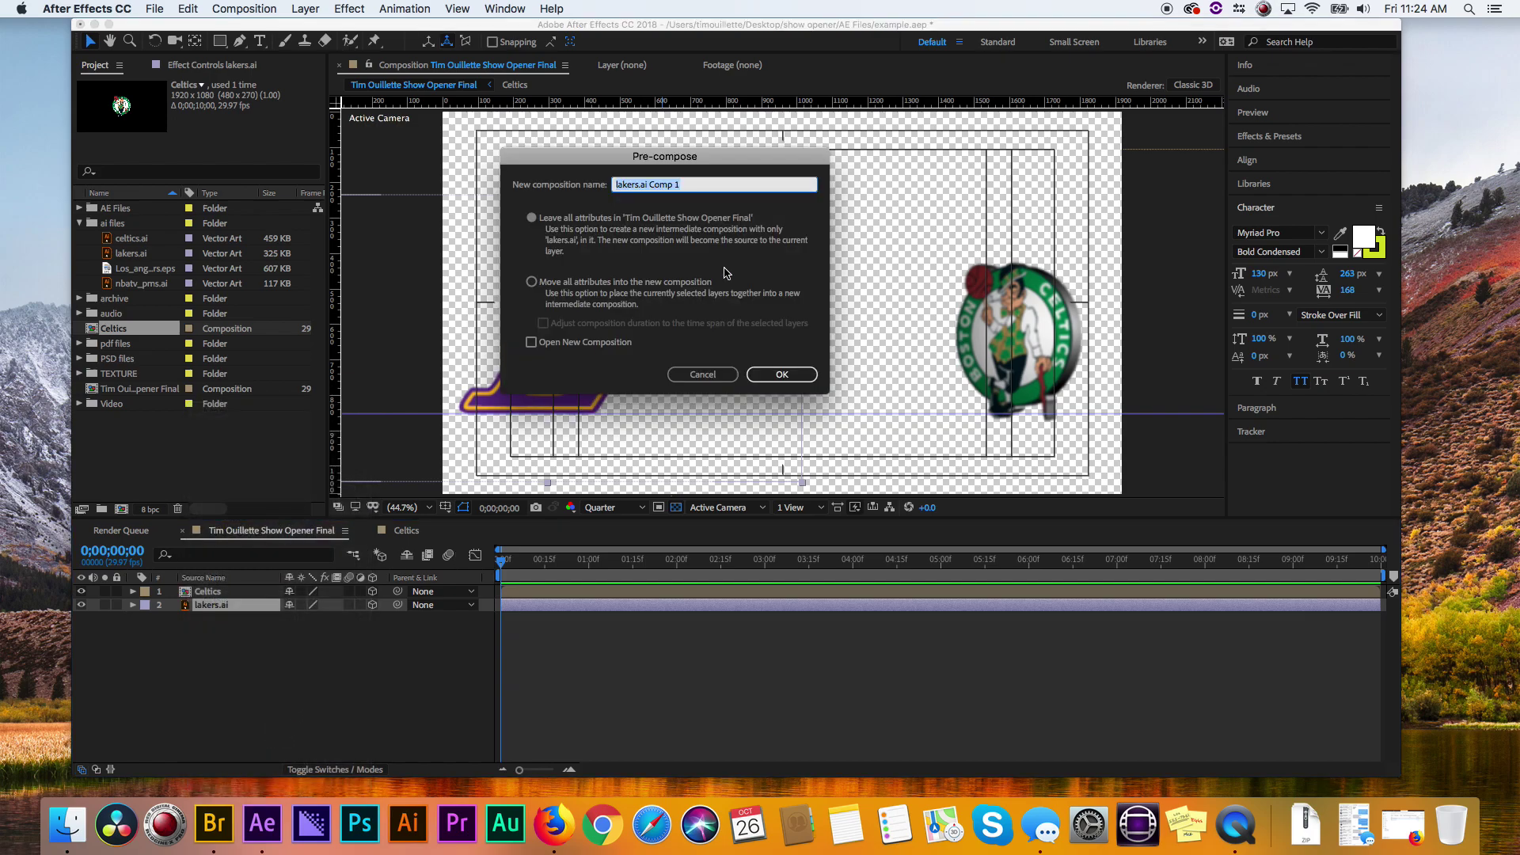
key(BackSpace)
text(lakers)
key(Return)
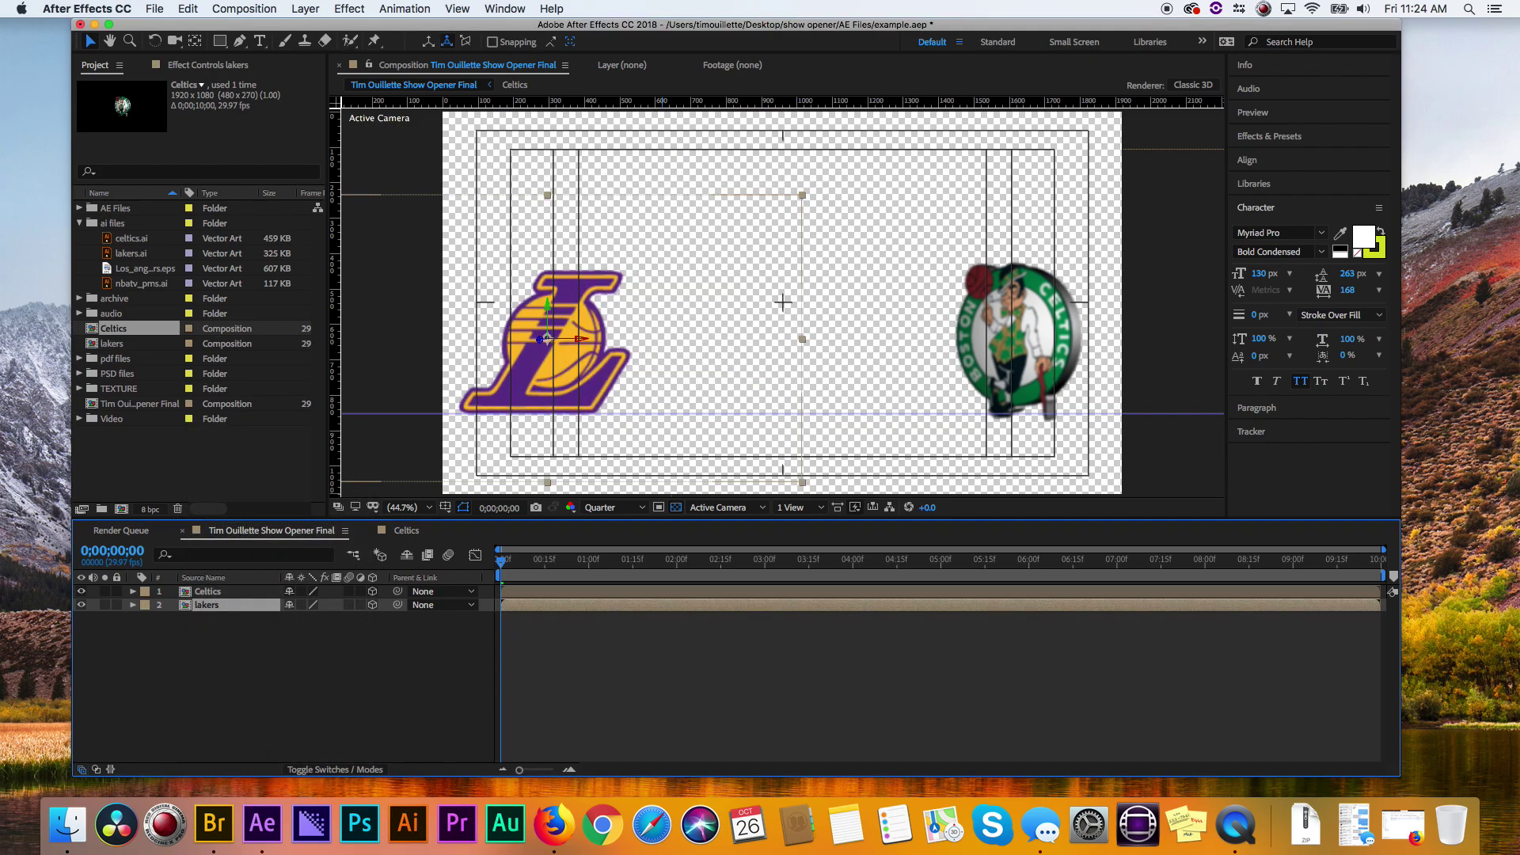
double_click(185, 606)
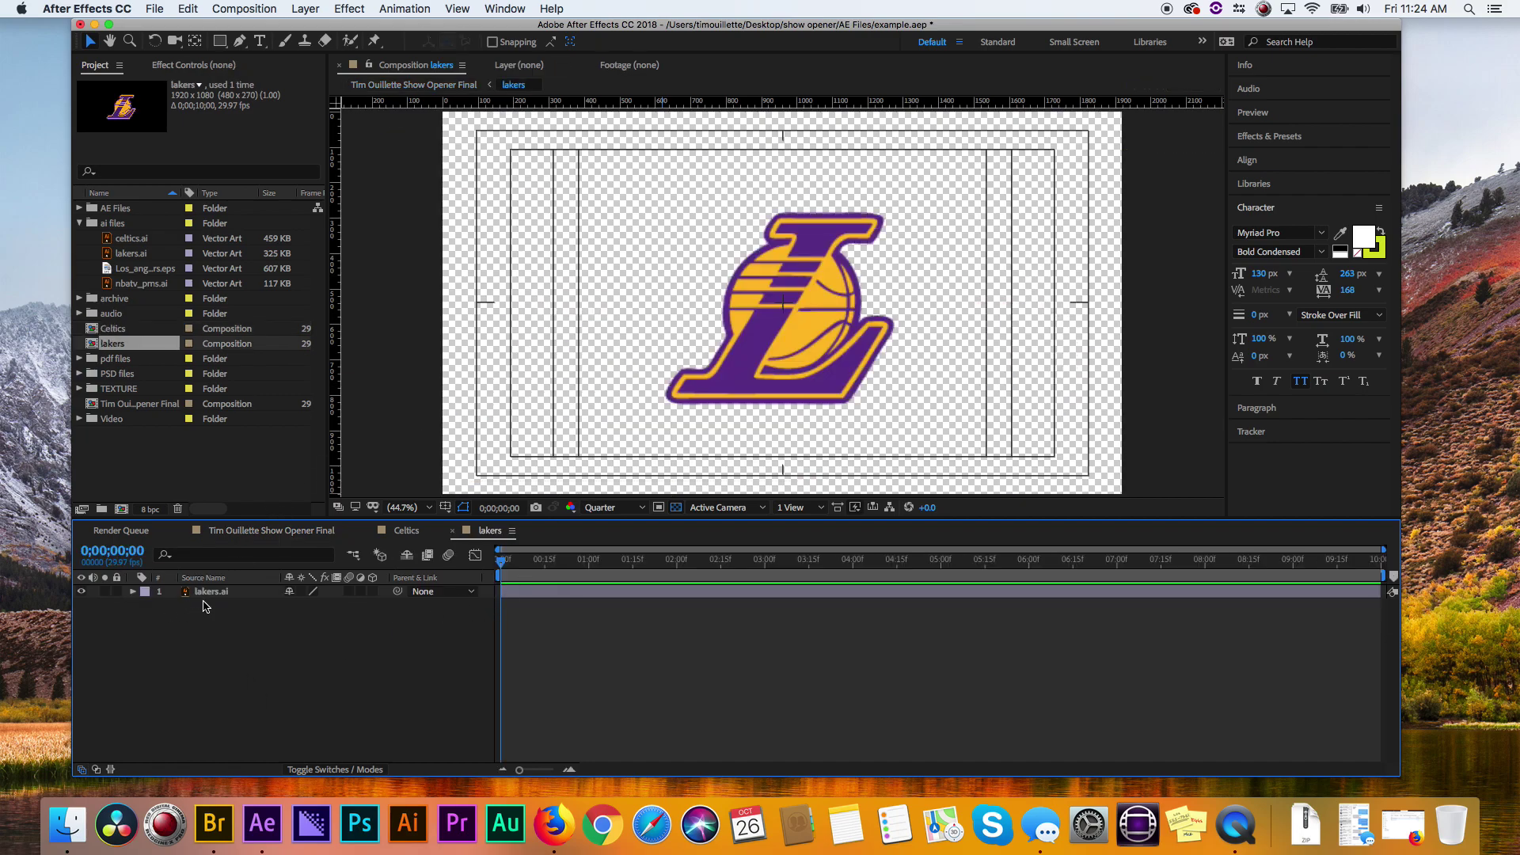
- Create shapes from the lakers.ai vector layer and delete the original lakers.ai layer
click(201, 594)
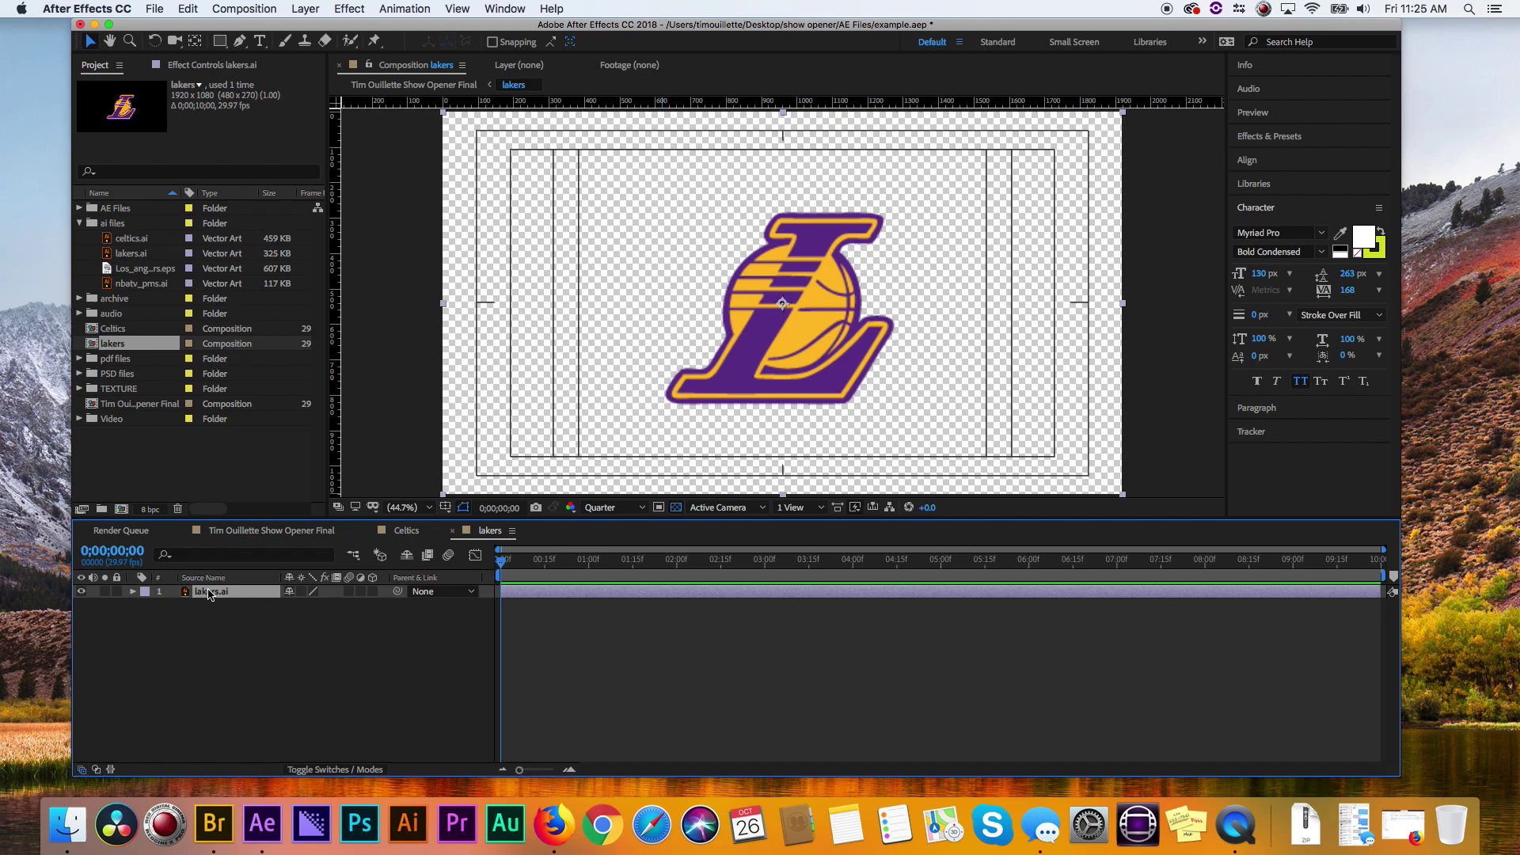
right_click(209, 595)
mouse_move(299, 689)
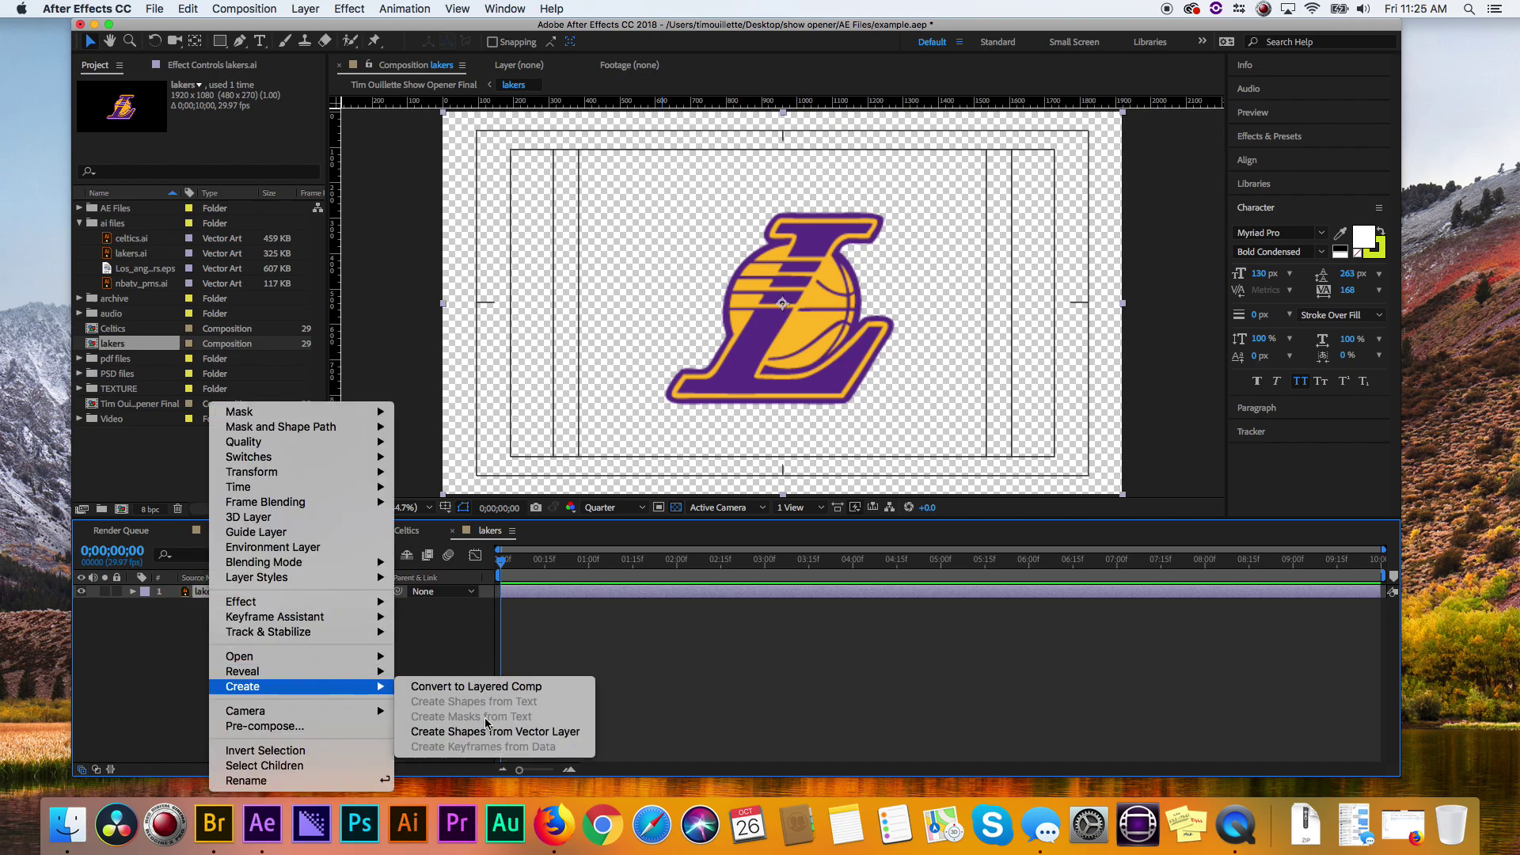
click(491, 731)
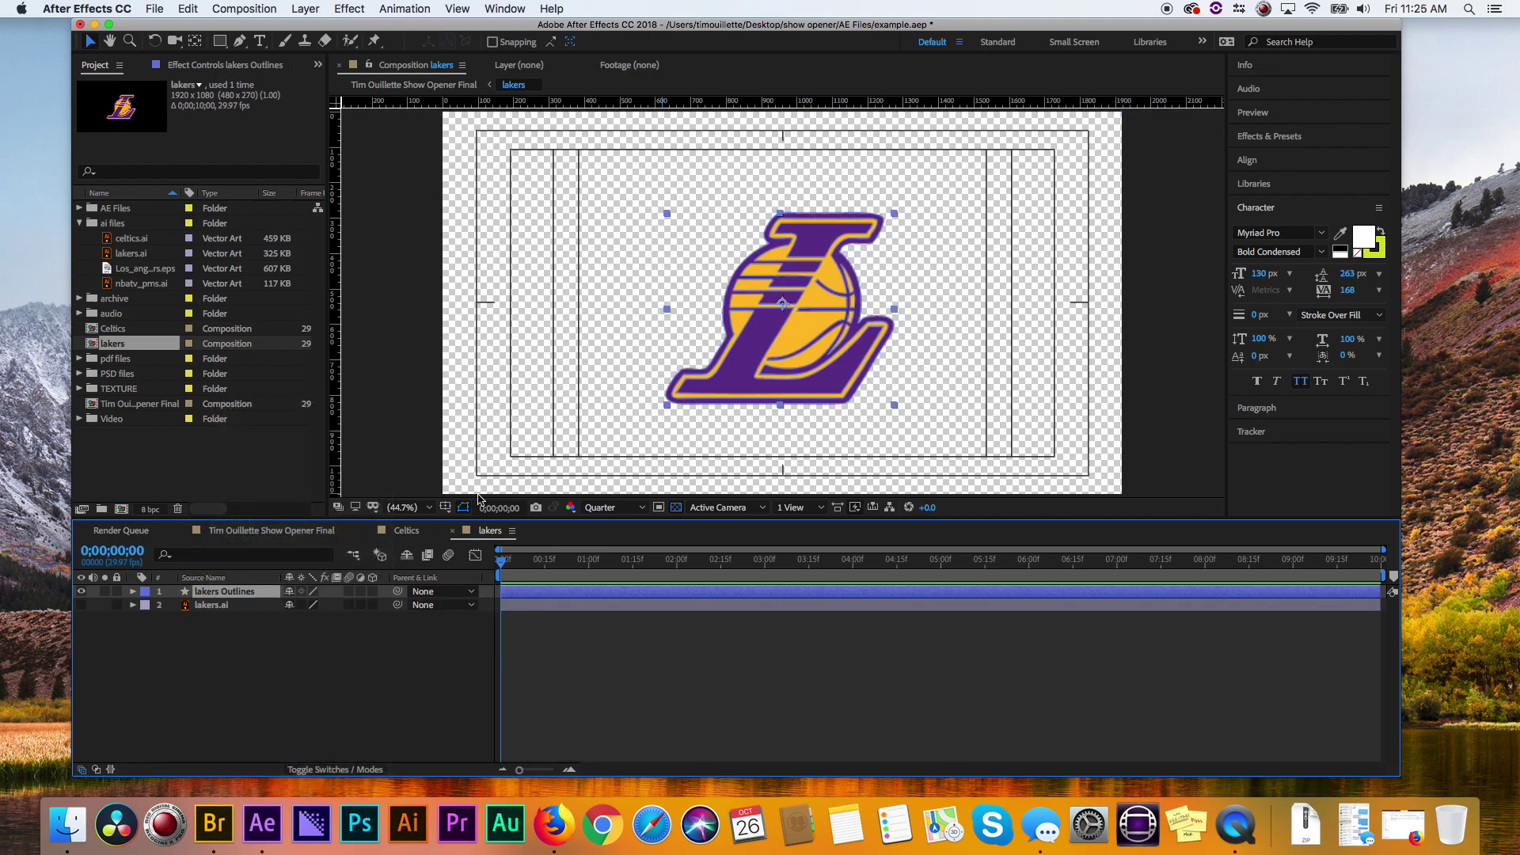
click(222, 608)
key(Delete)
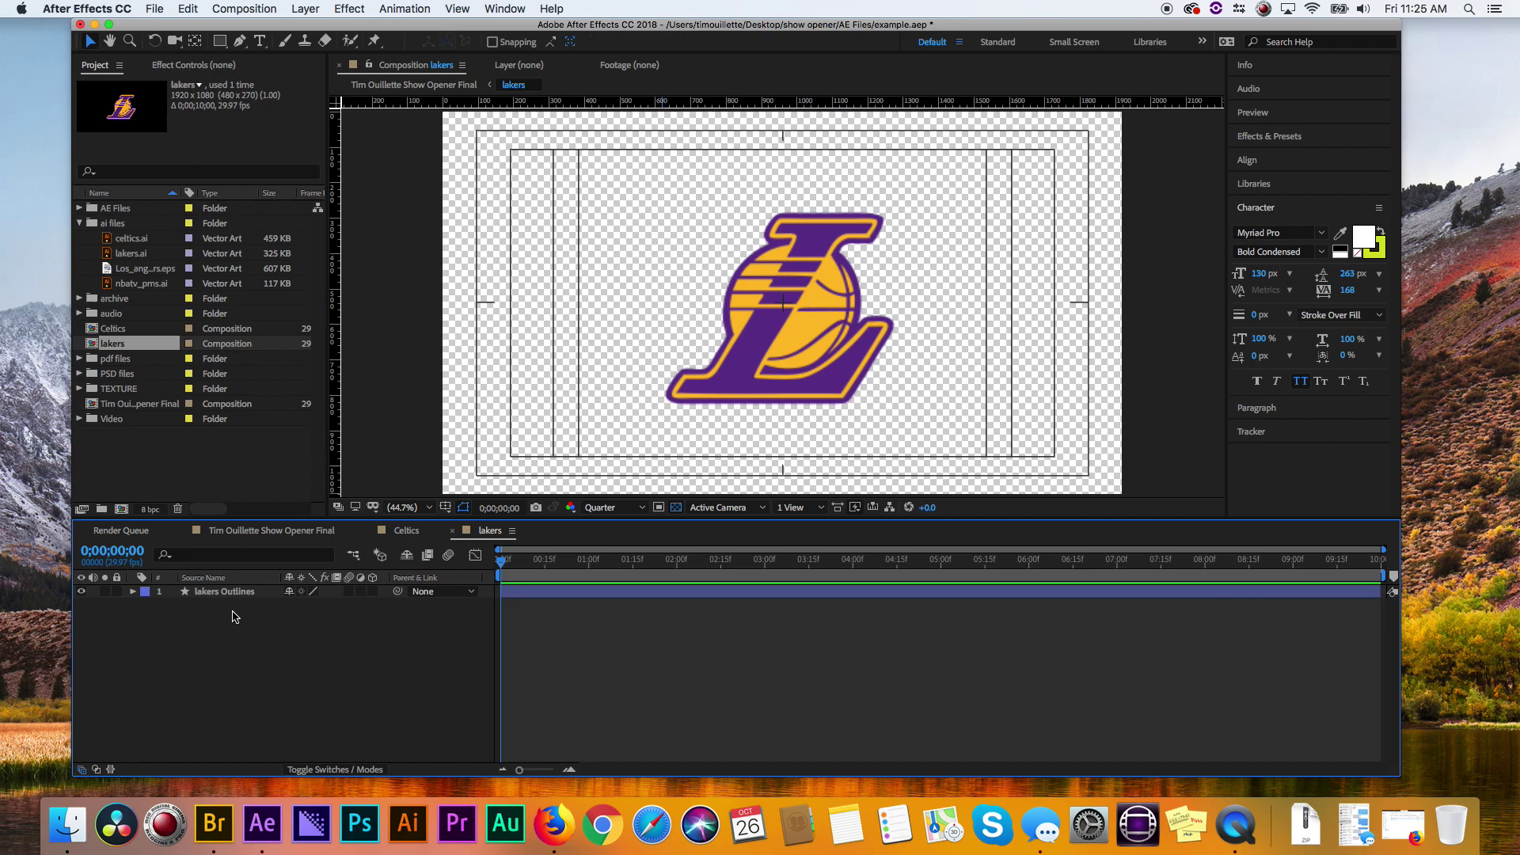
- Make lakers Outlines a 3D layer with a Y Rotation of -35°
click(230, 592)
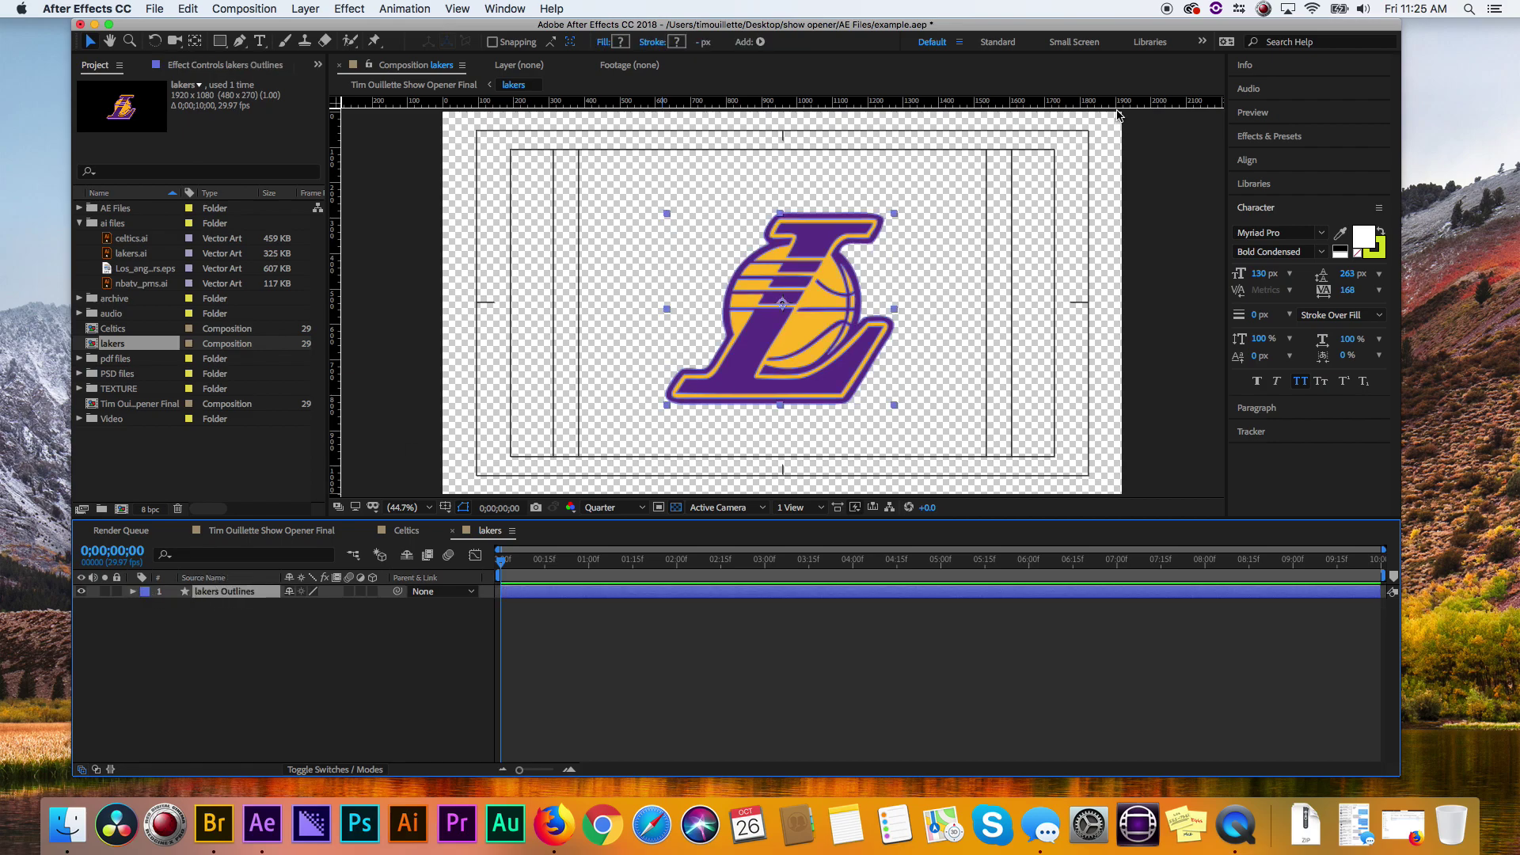
click(371, 592)
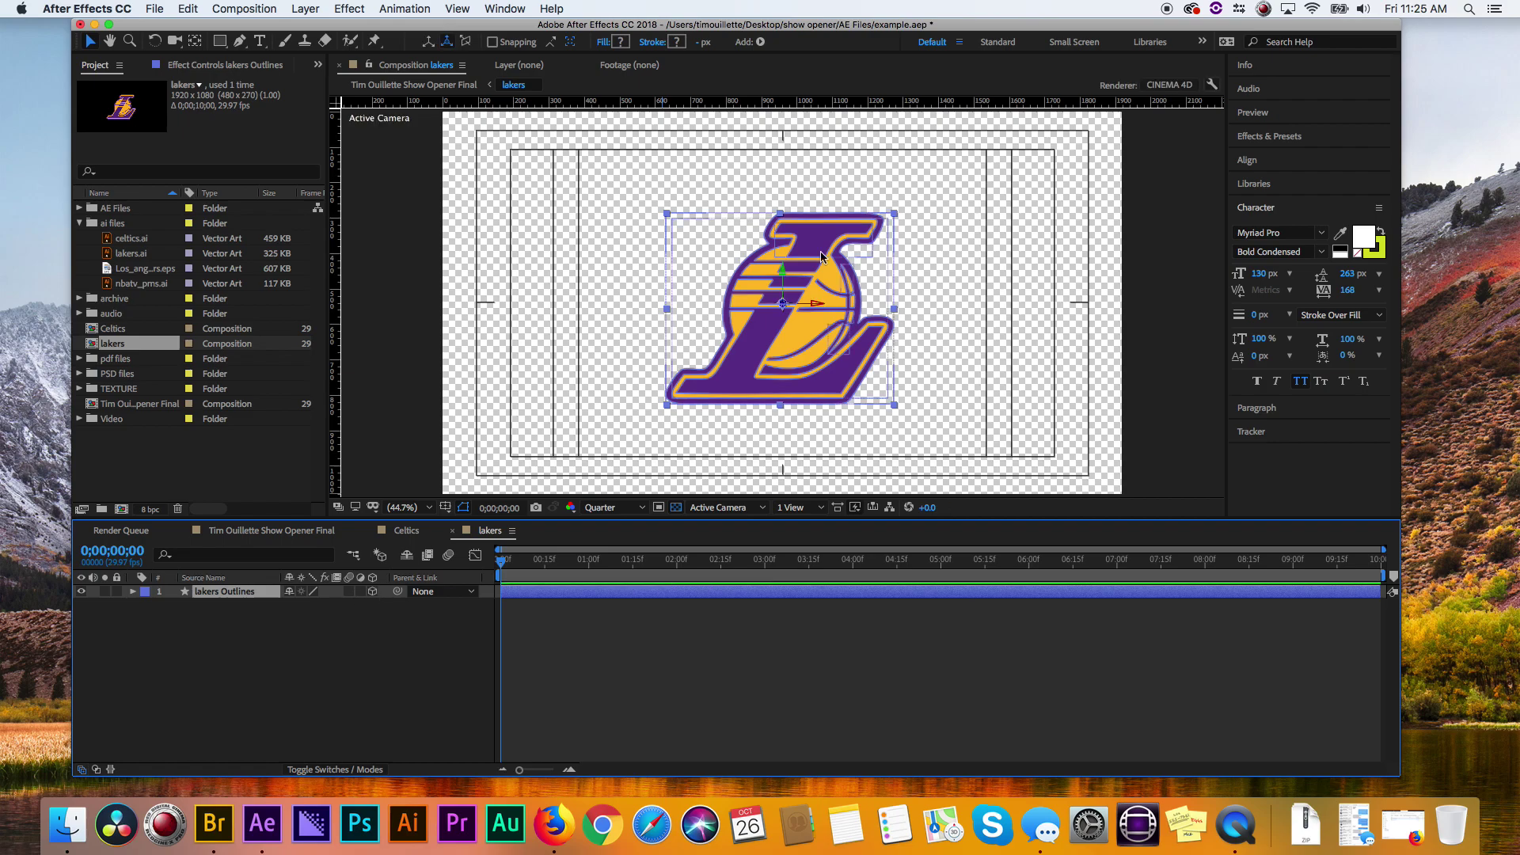
click(194, 623)
click(133, 591)
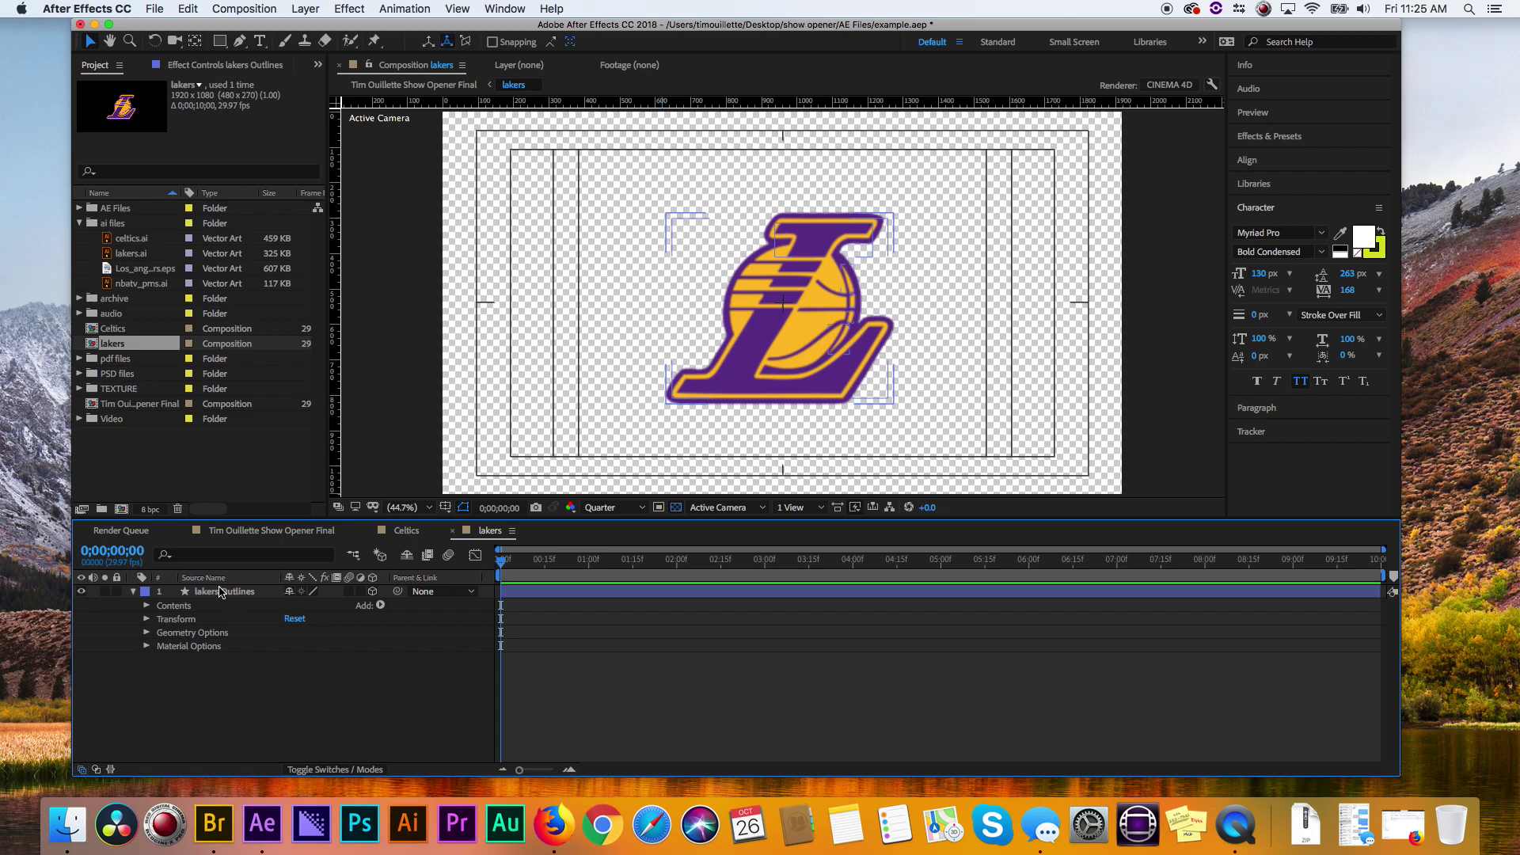
click(221, 592)
key(alt+shift+r)
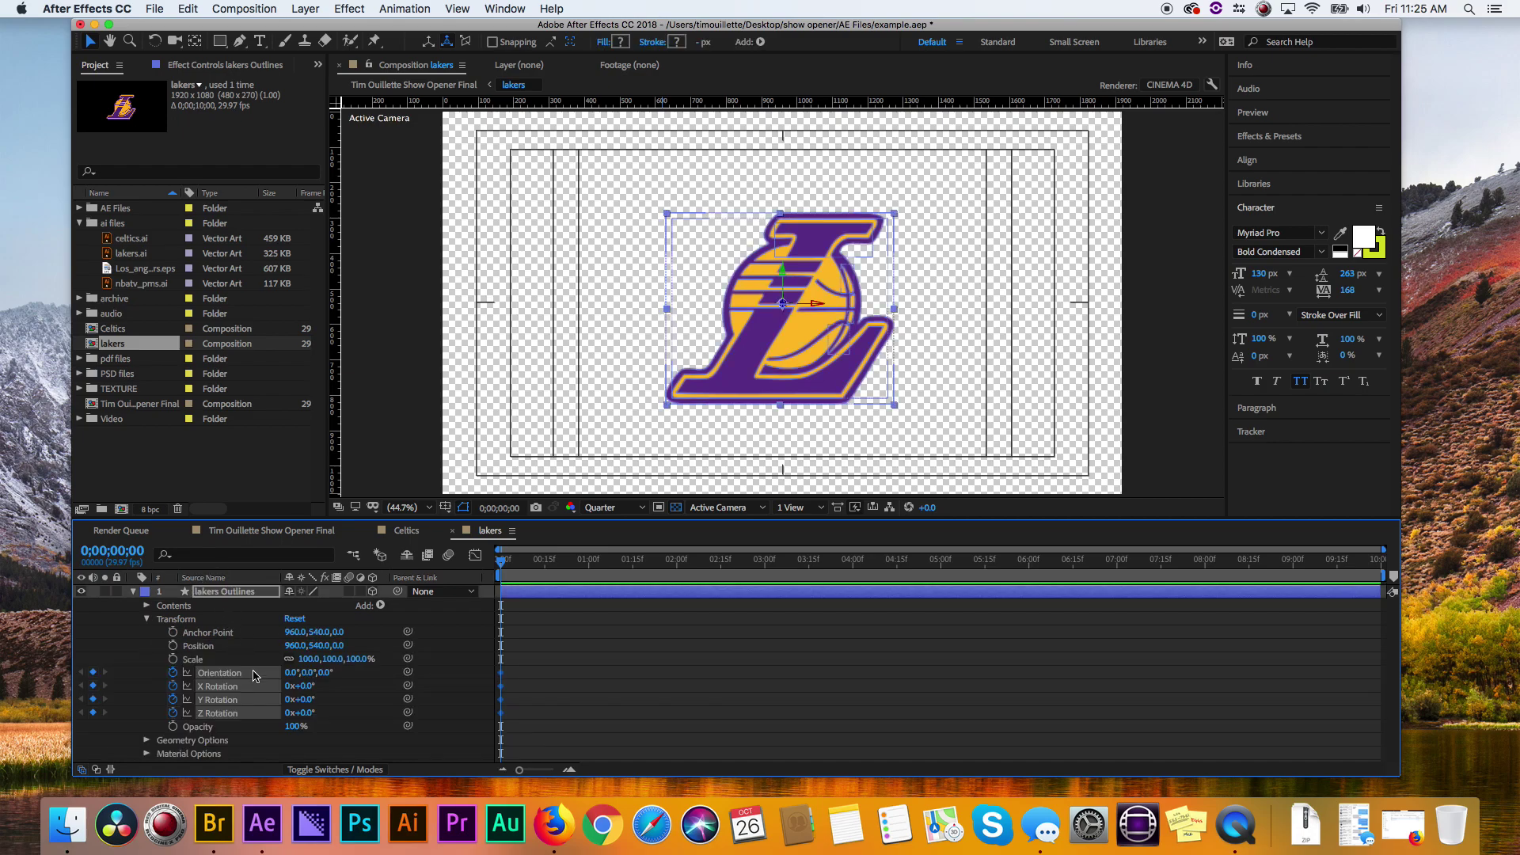
click(305, 699)
key(Return)
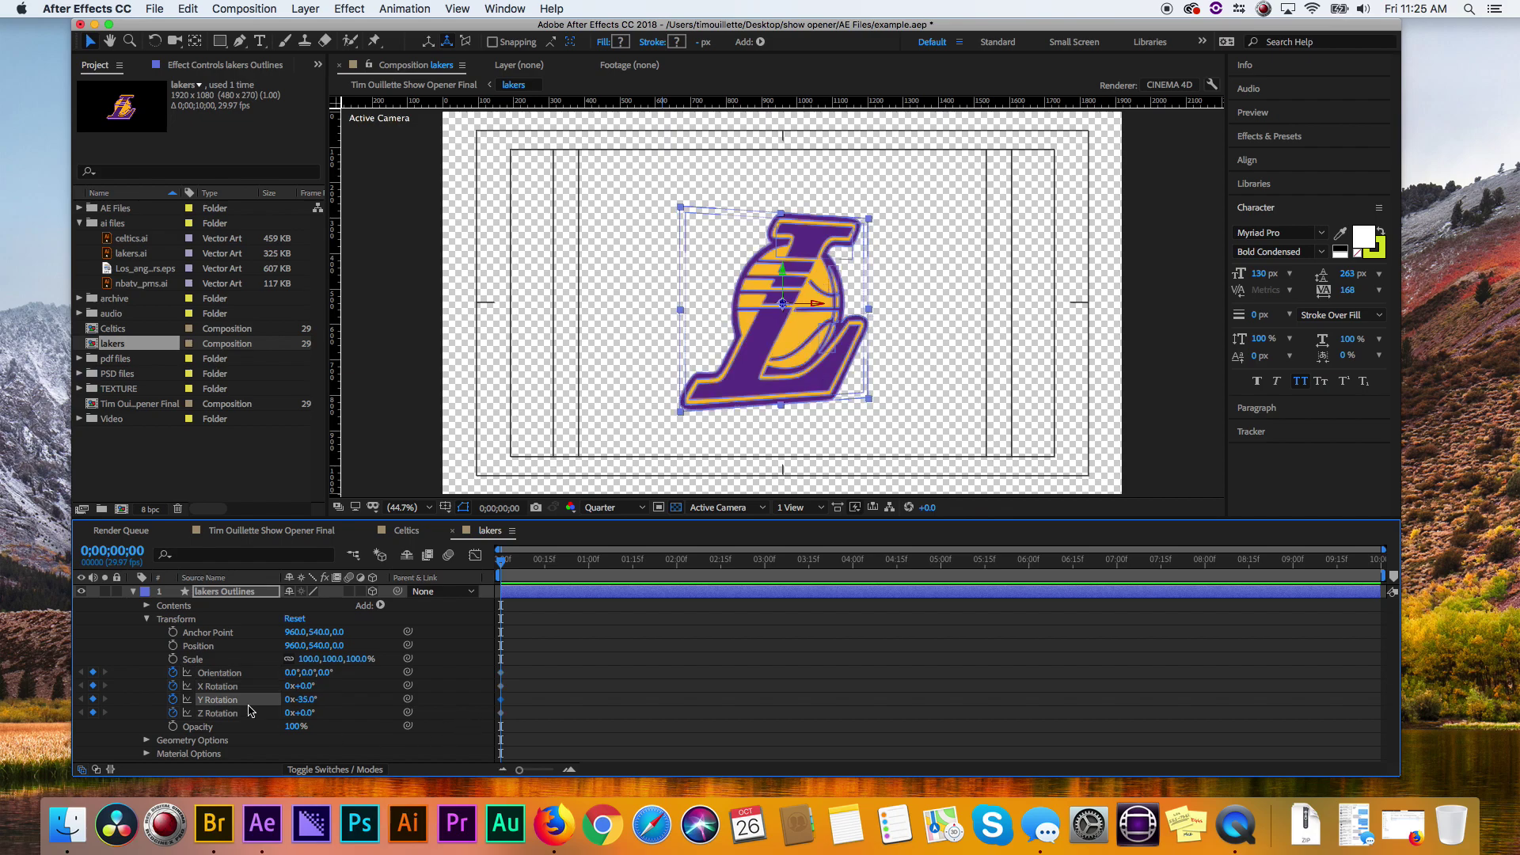
- Set the lakers Outlines Extrusion Depth to 50
click(148, 619)
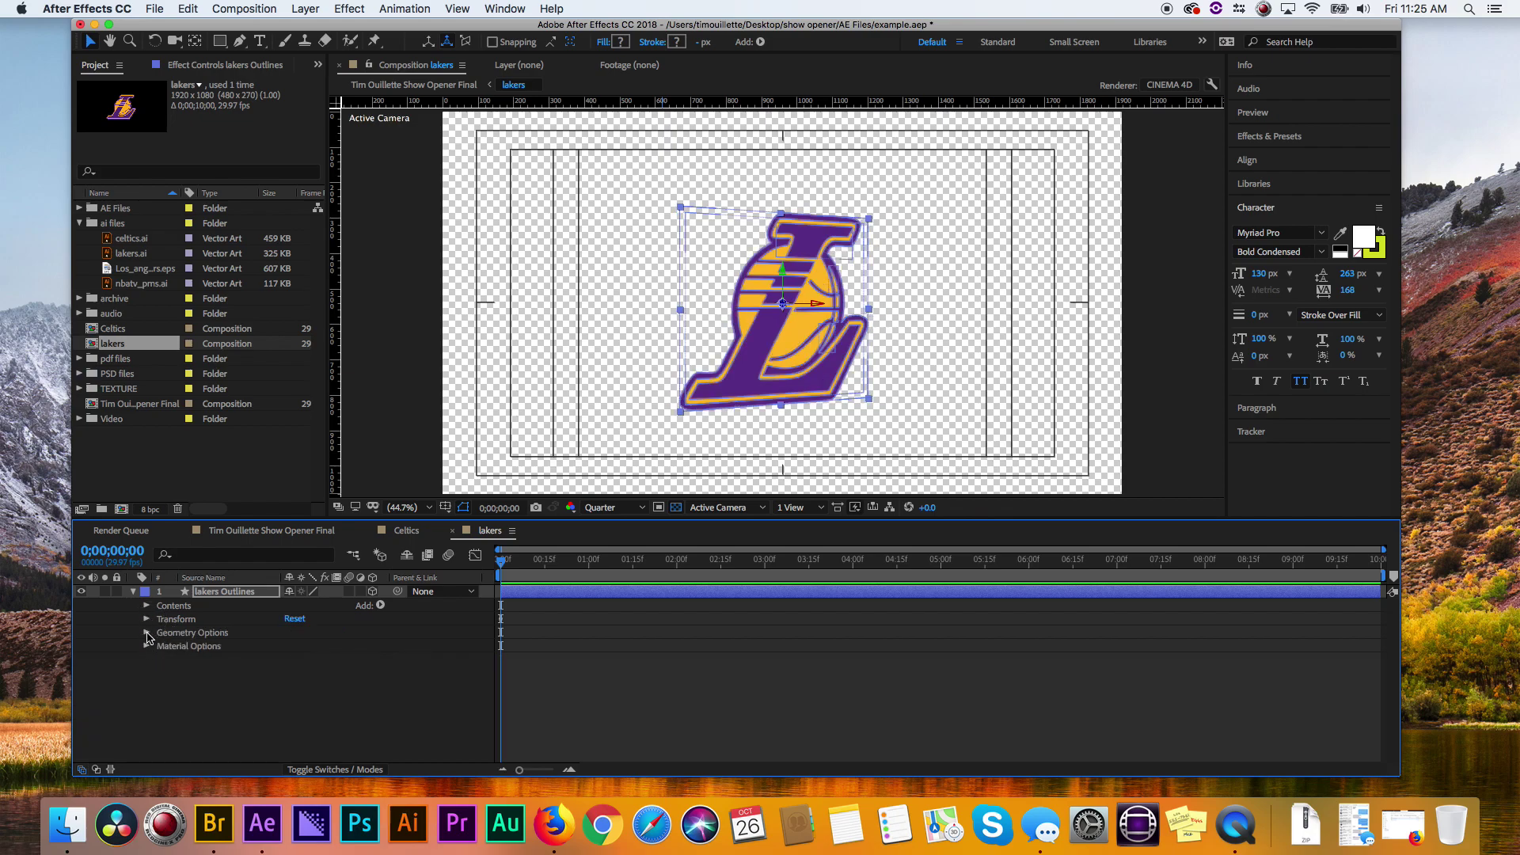
click(147, 633)
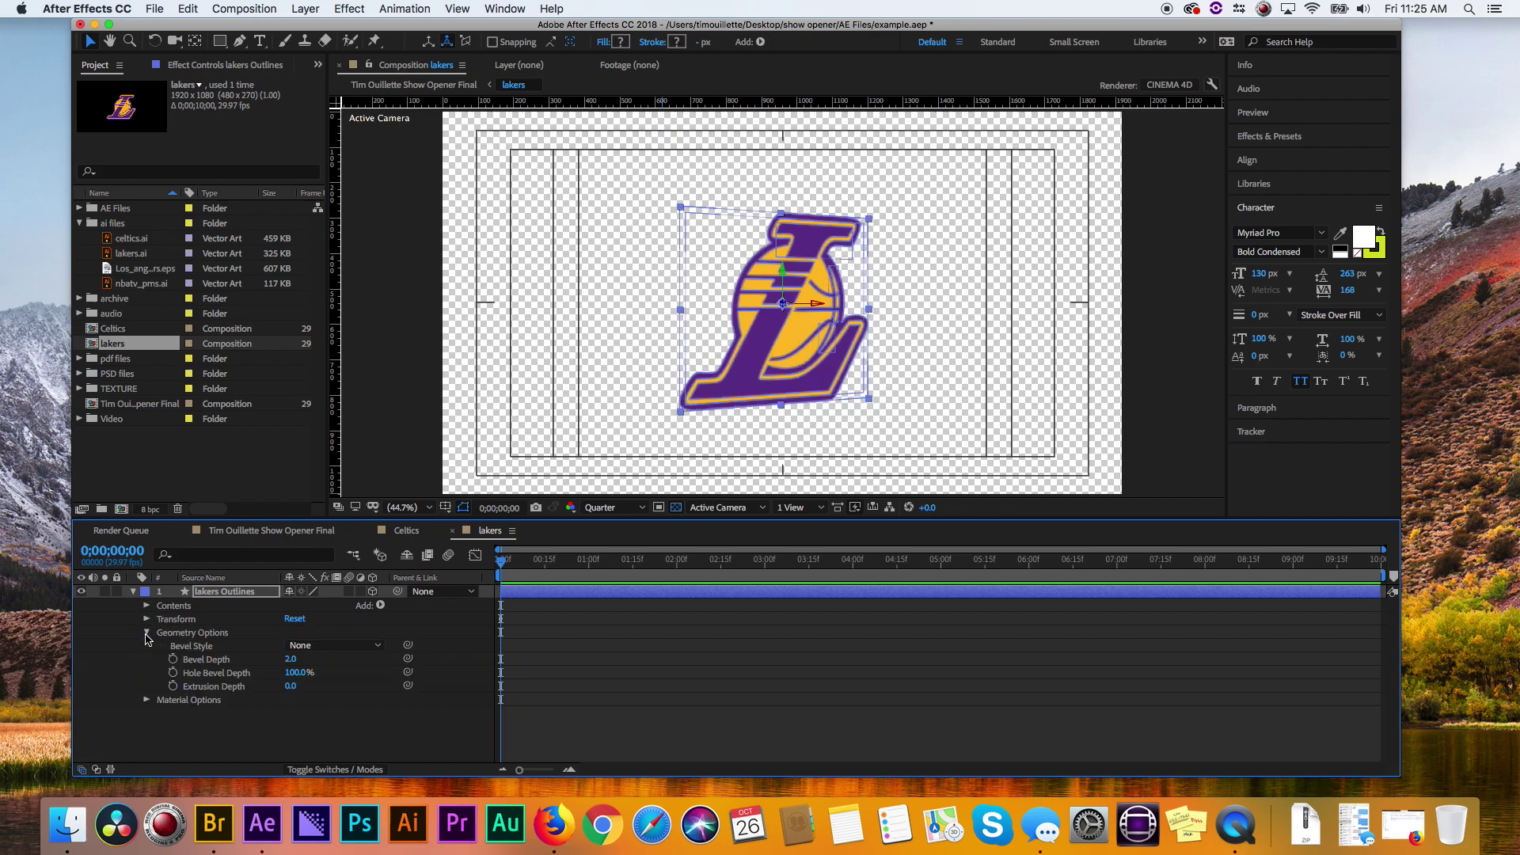
click(290, 686)
text(50)
key(Return)
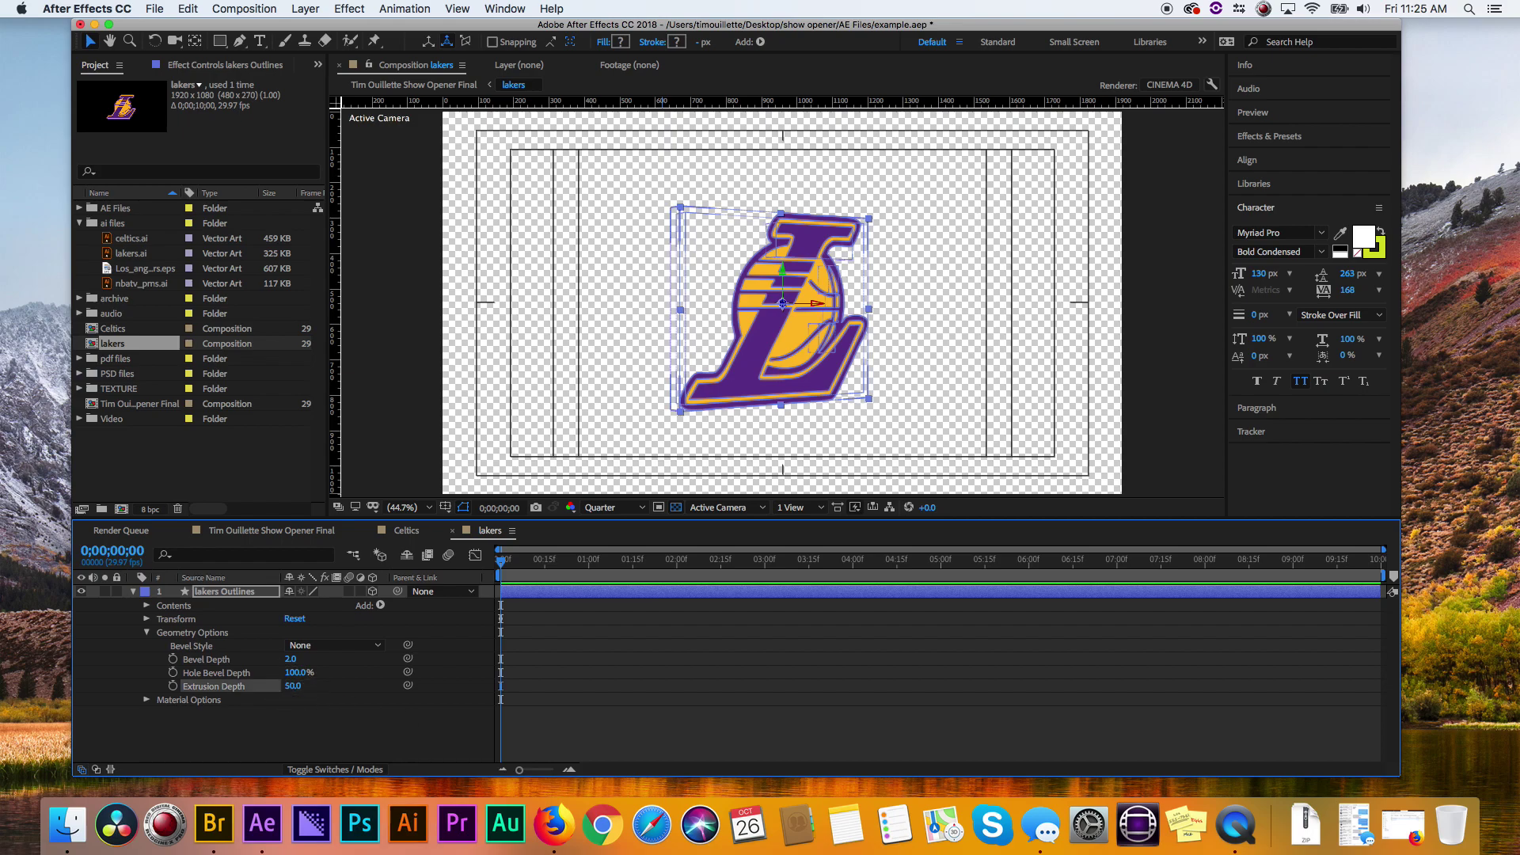
click(383, 722)
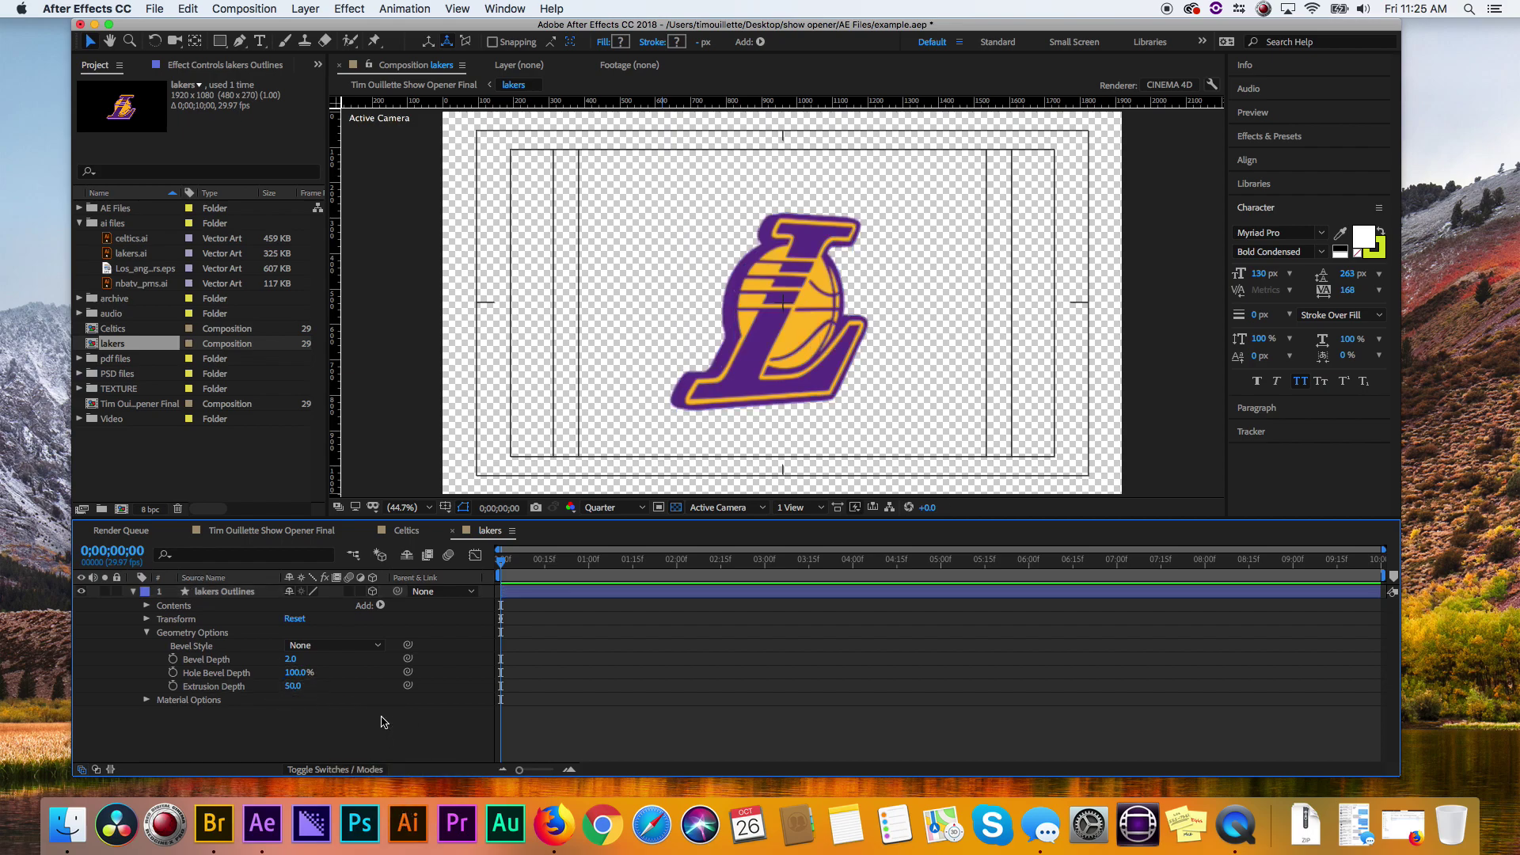
click(133, 591)
- Add Point Light 1 to the lakers comp from the Layer menu
click(246, 9)
mouse_move(305, 9)
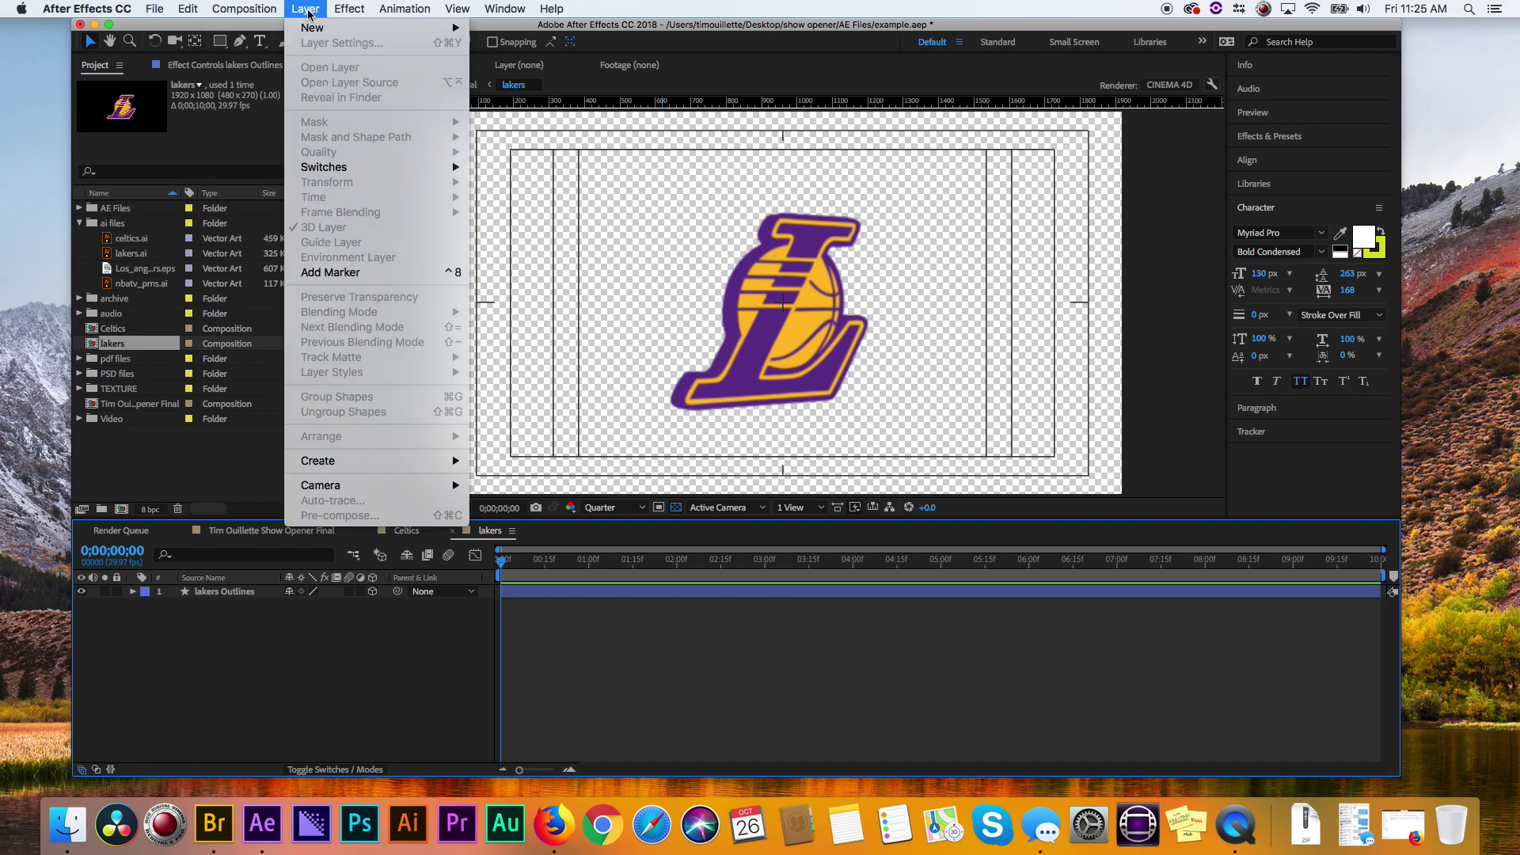
mouse_move(380, 28)
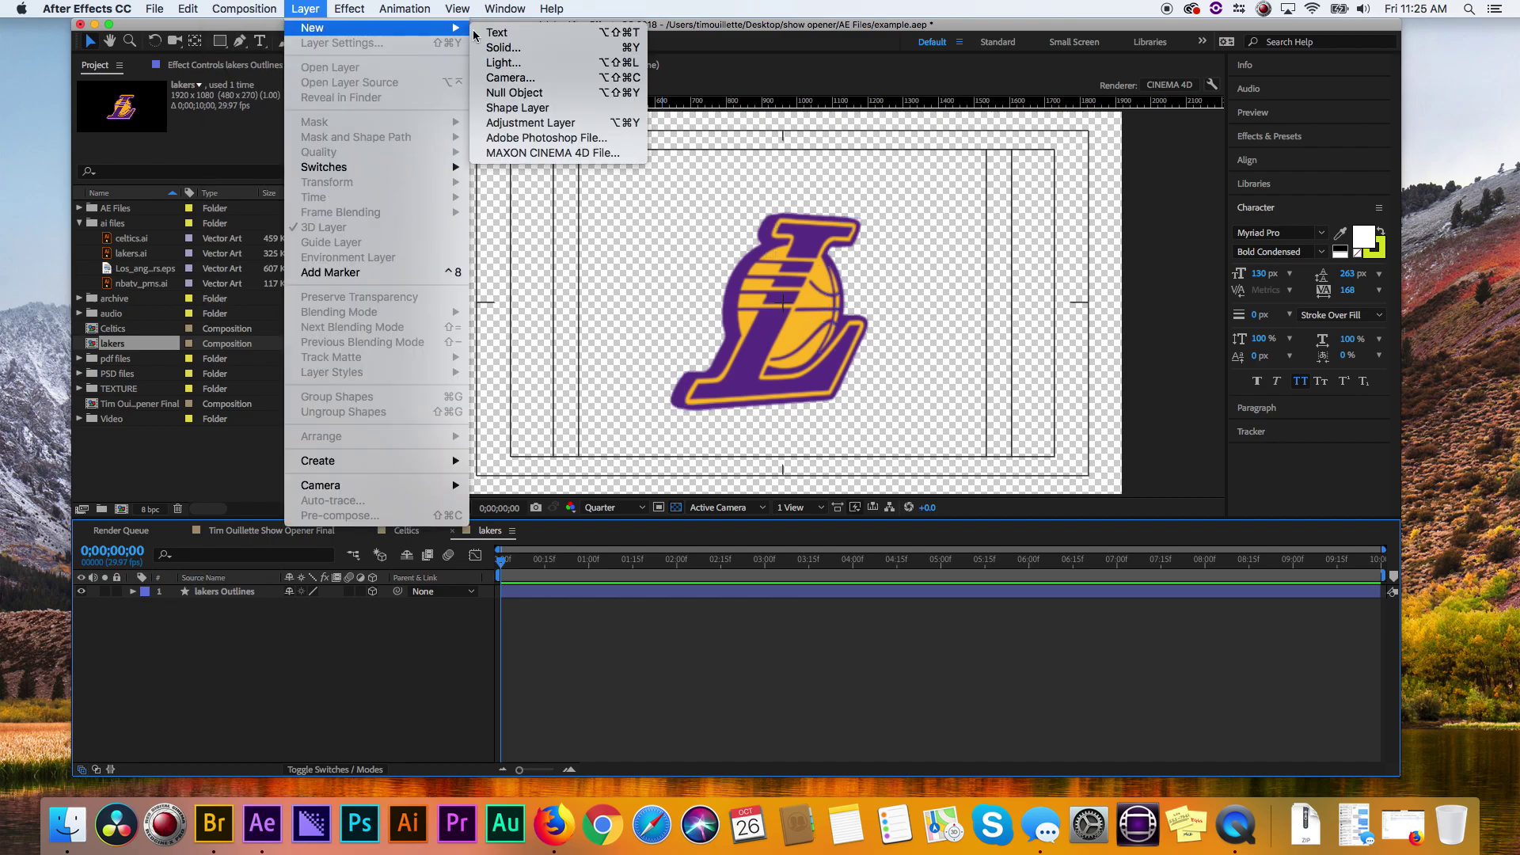
click(509, 62)
click(522, 494)
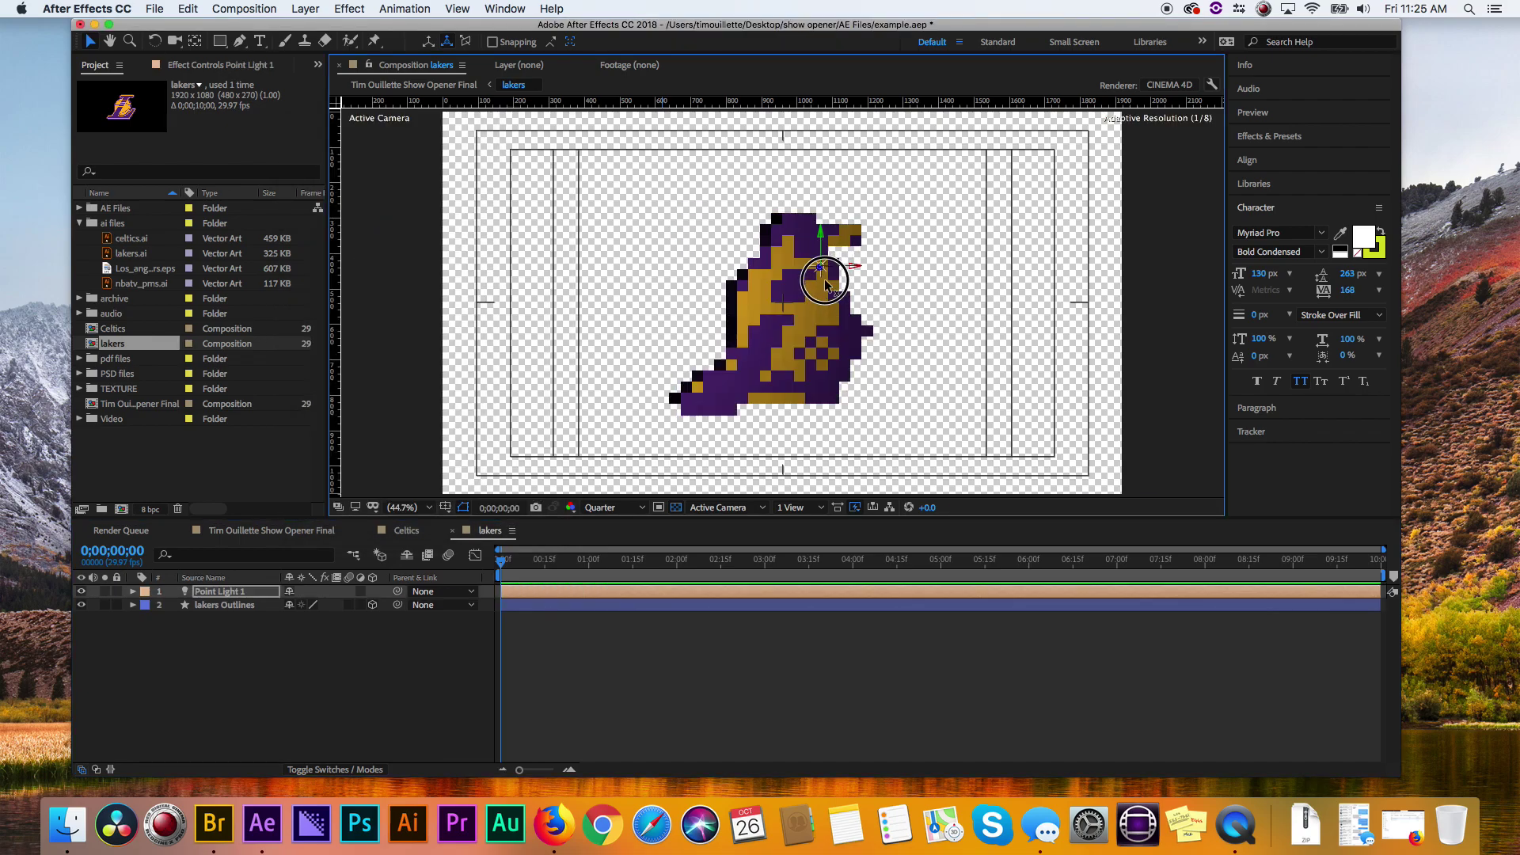
- Split the viewer into Top and camera views and move Point Light 1 up, left and back in depth
click(806, 508)
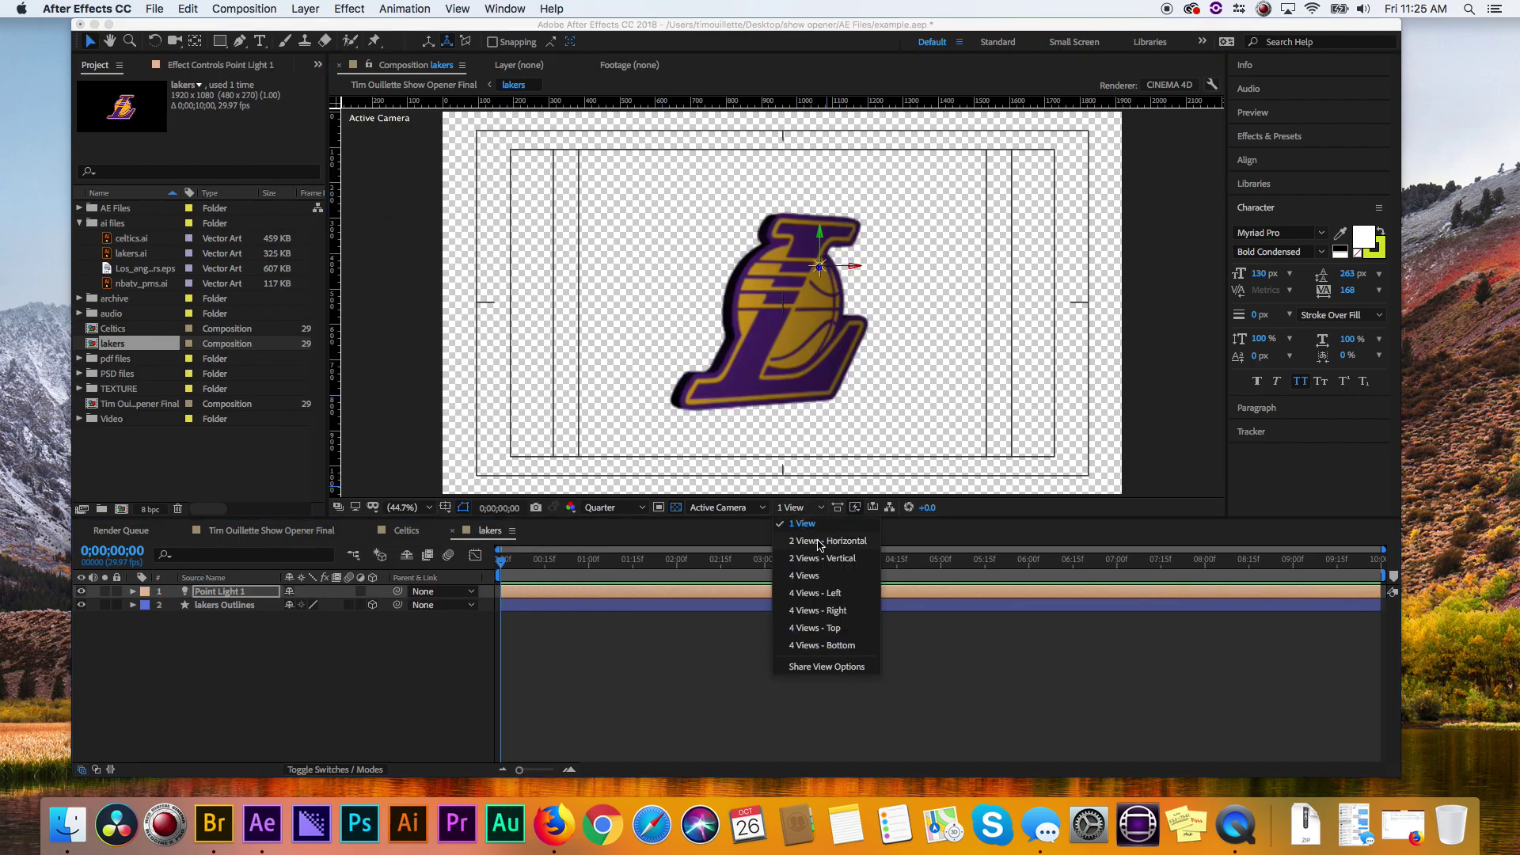
click(820, 542)
drag(573, 453, 577, 339)
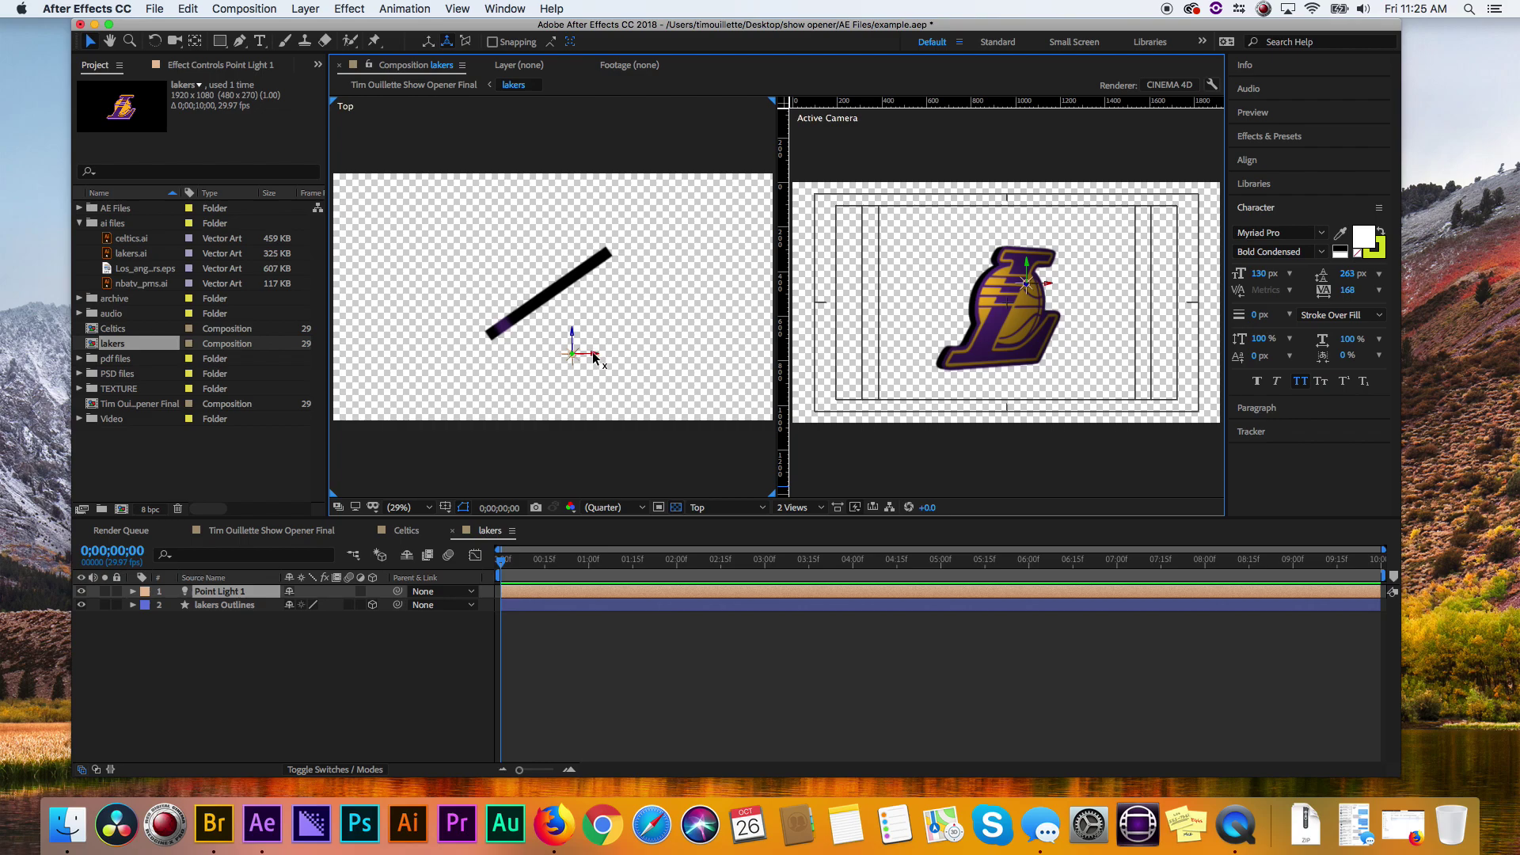
drag(594, 357, 485, 355)
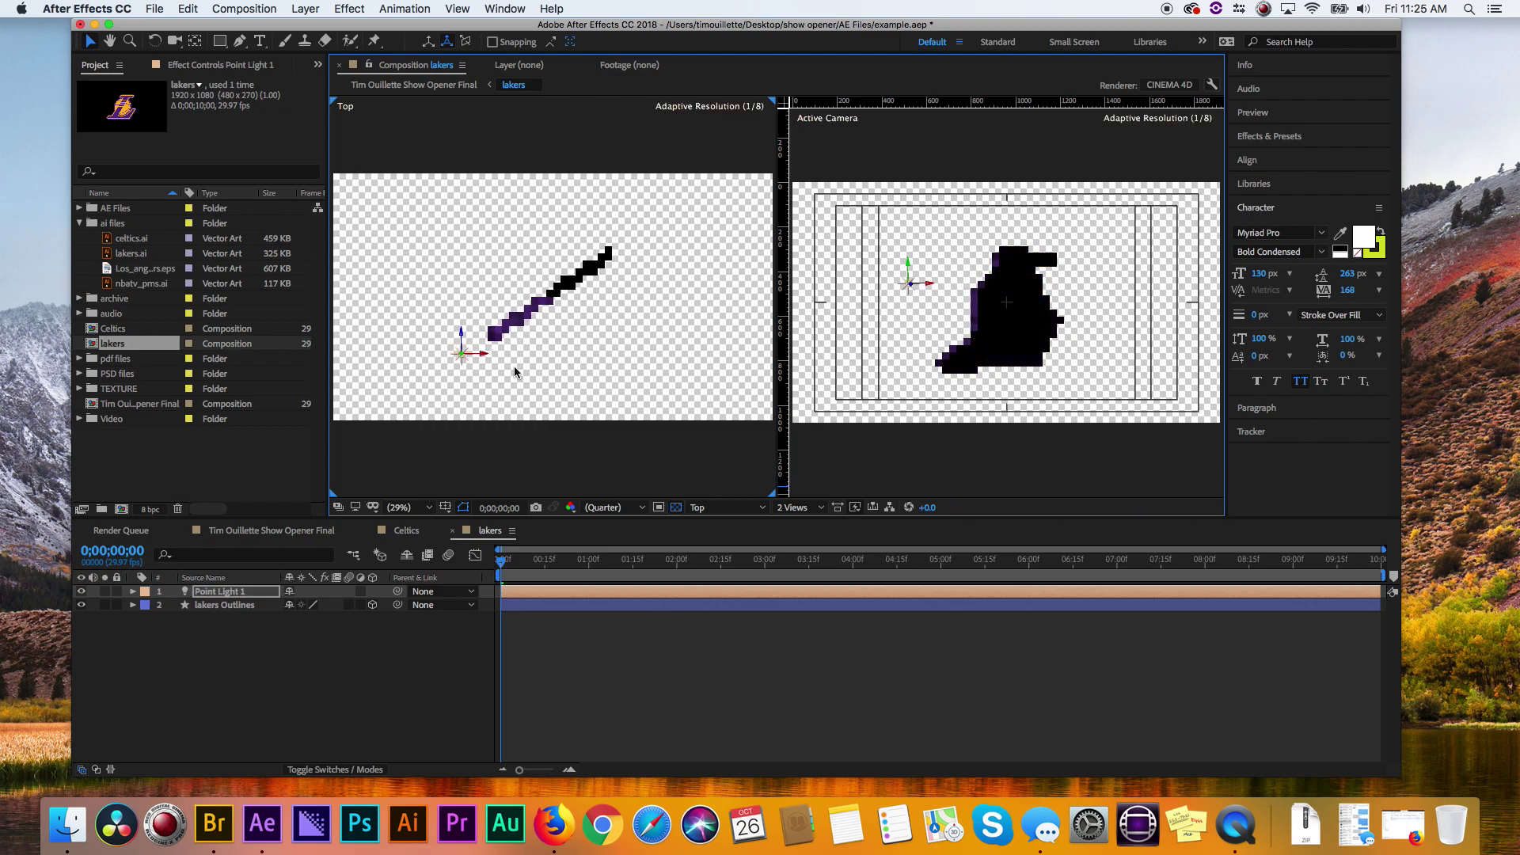
drag(459, 328, 461, 295)
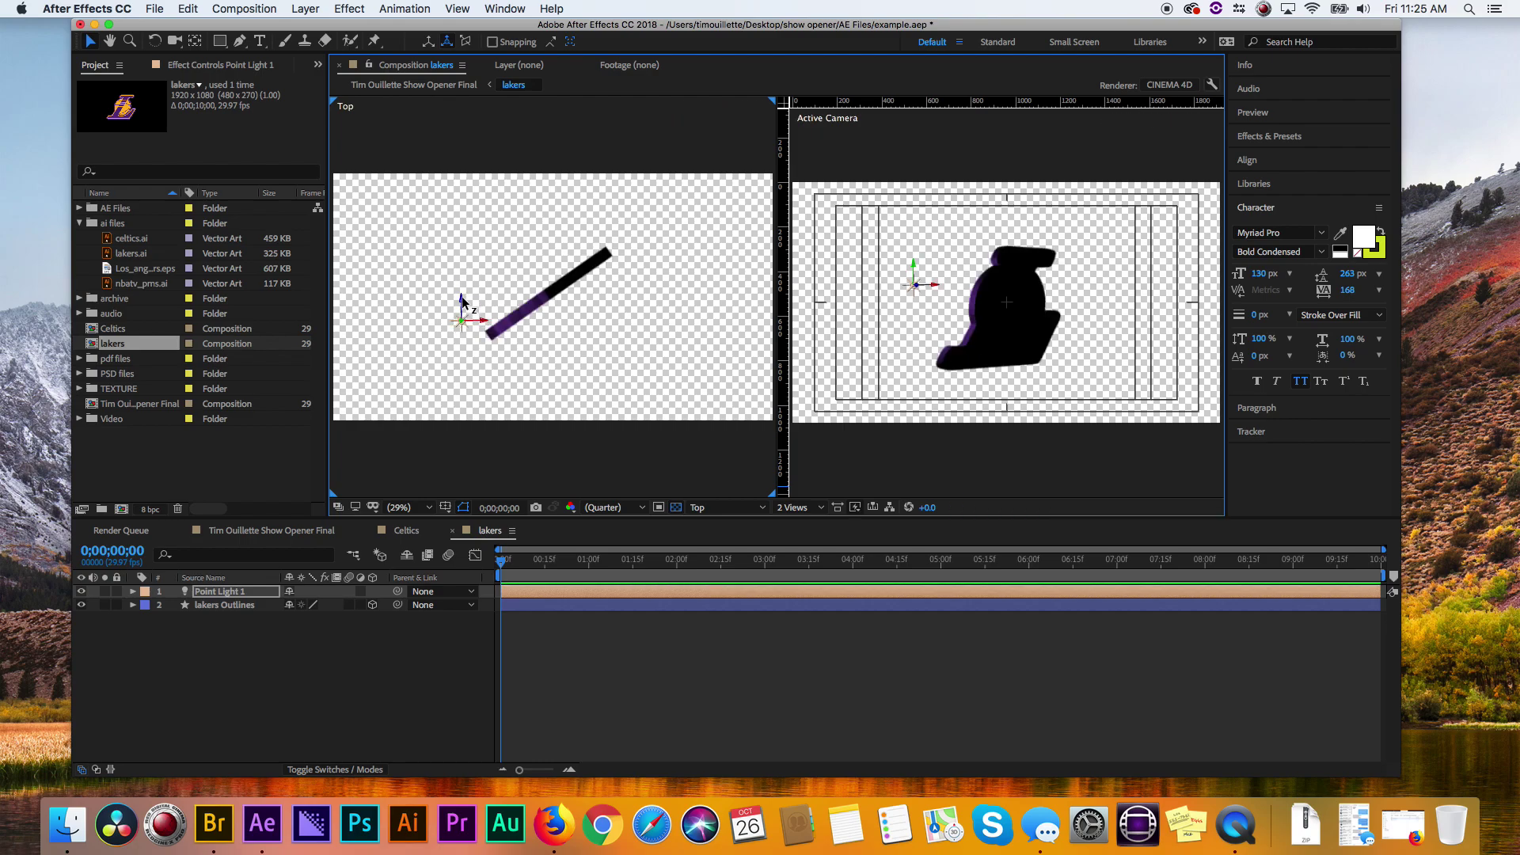
drag(463, 302, 464, 292)
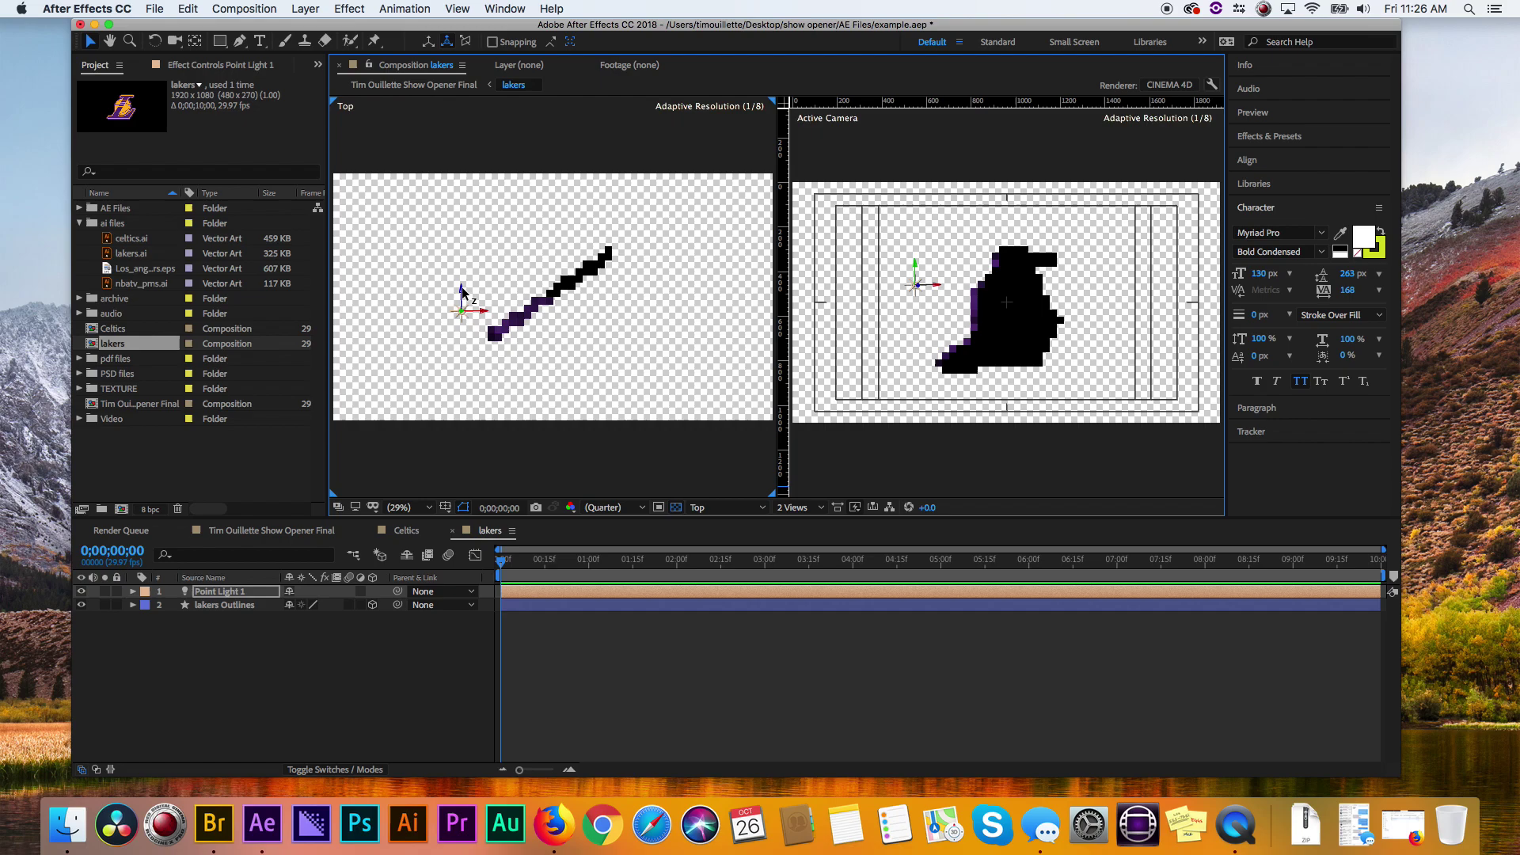
- Add Point Light 2 and push it back along its Z axis toward the Lakers logo
click(333, 658)
click(277, 8)
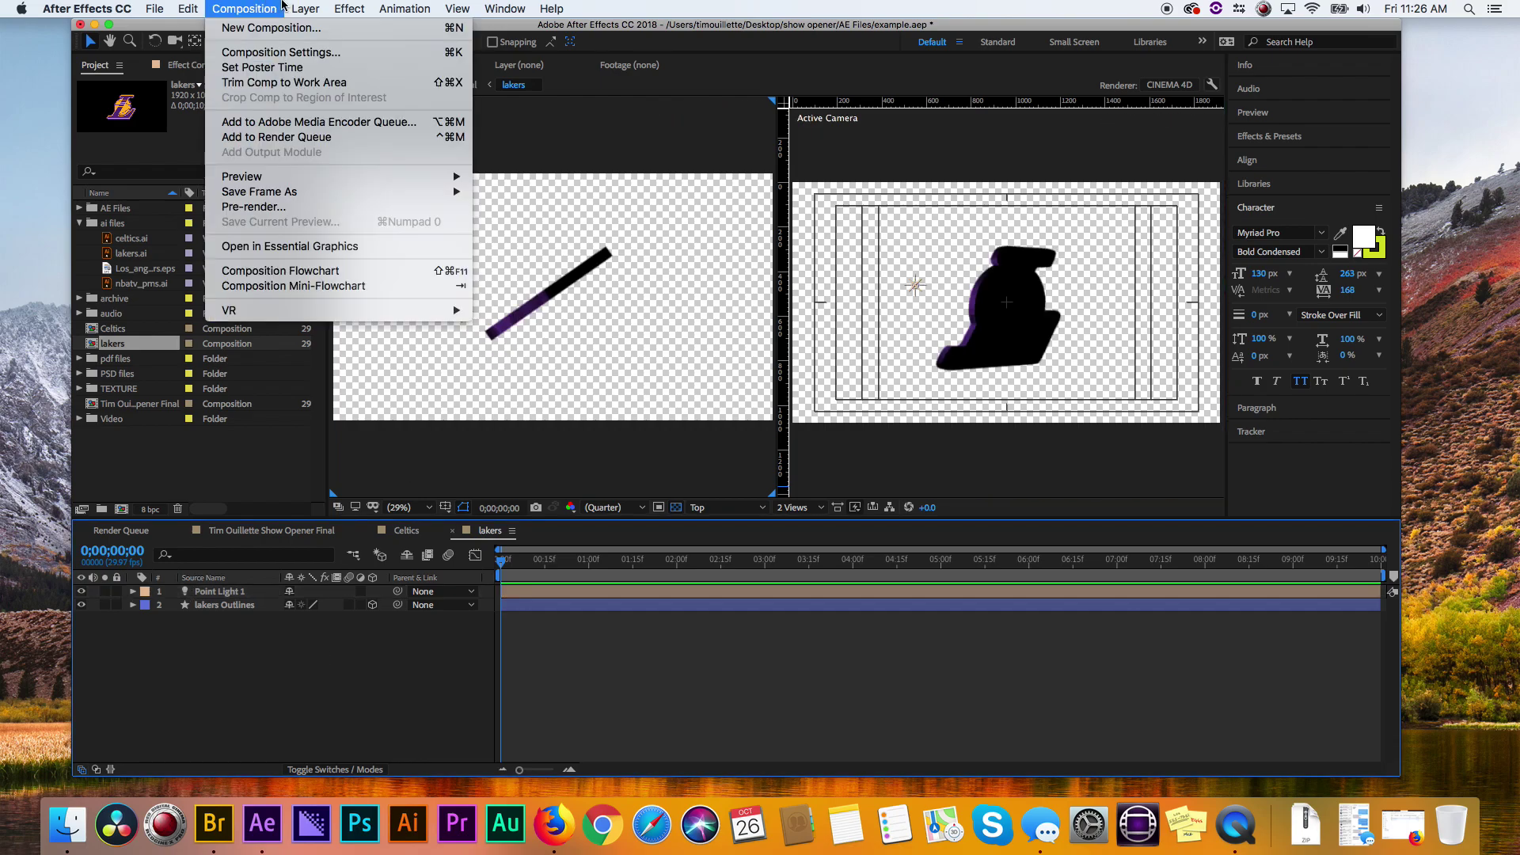
mouse_move(305, 8)
mouse_move(366, 28)
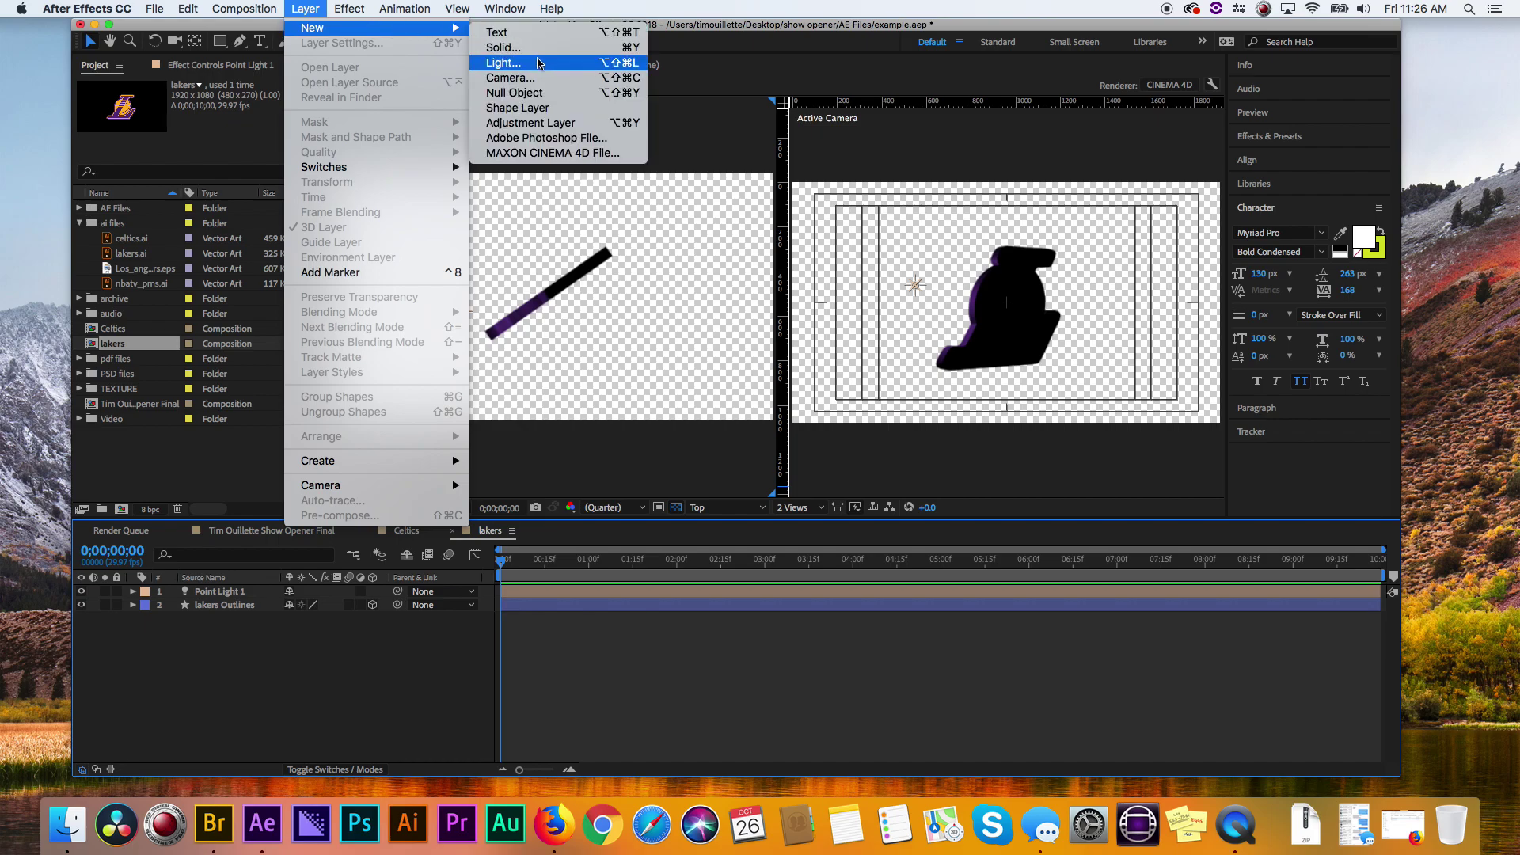
click(568, 63)
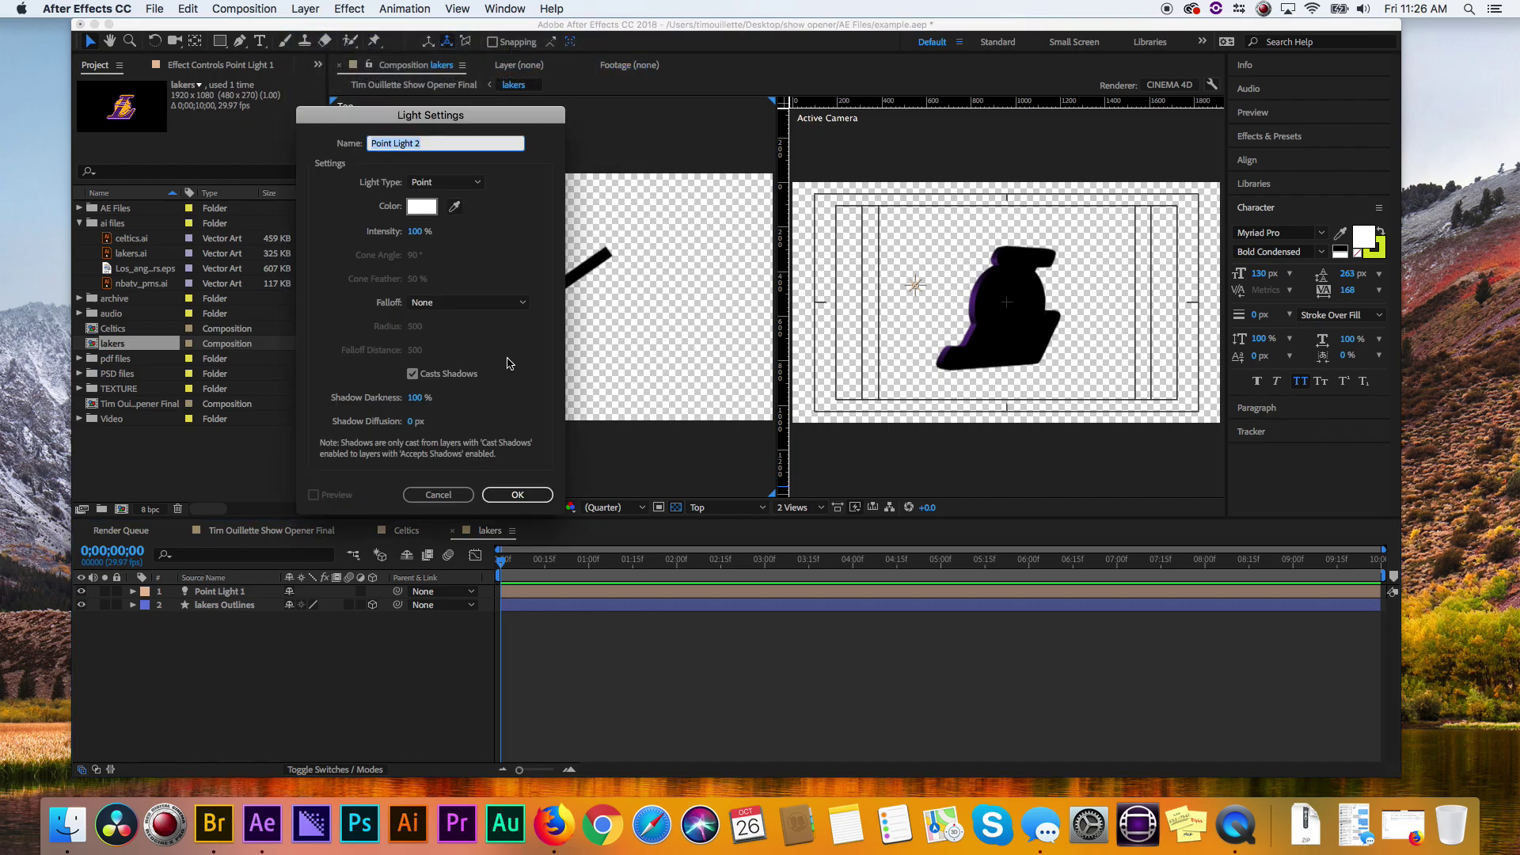
click(517, 495)
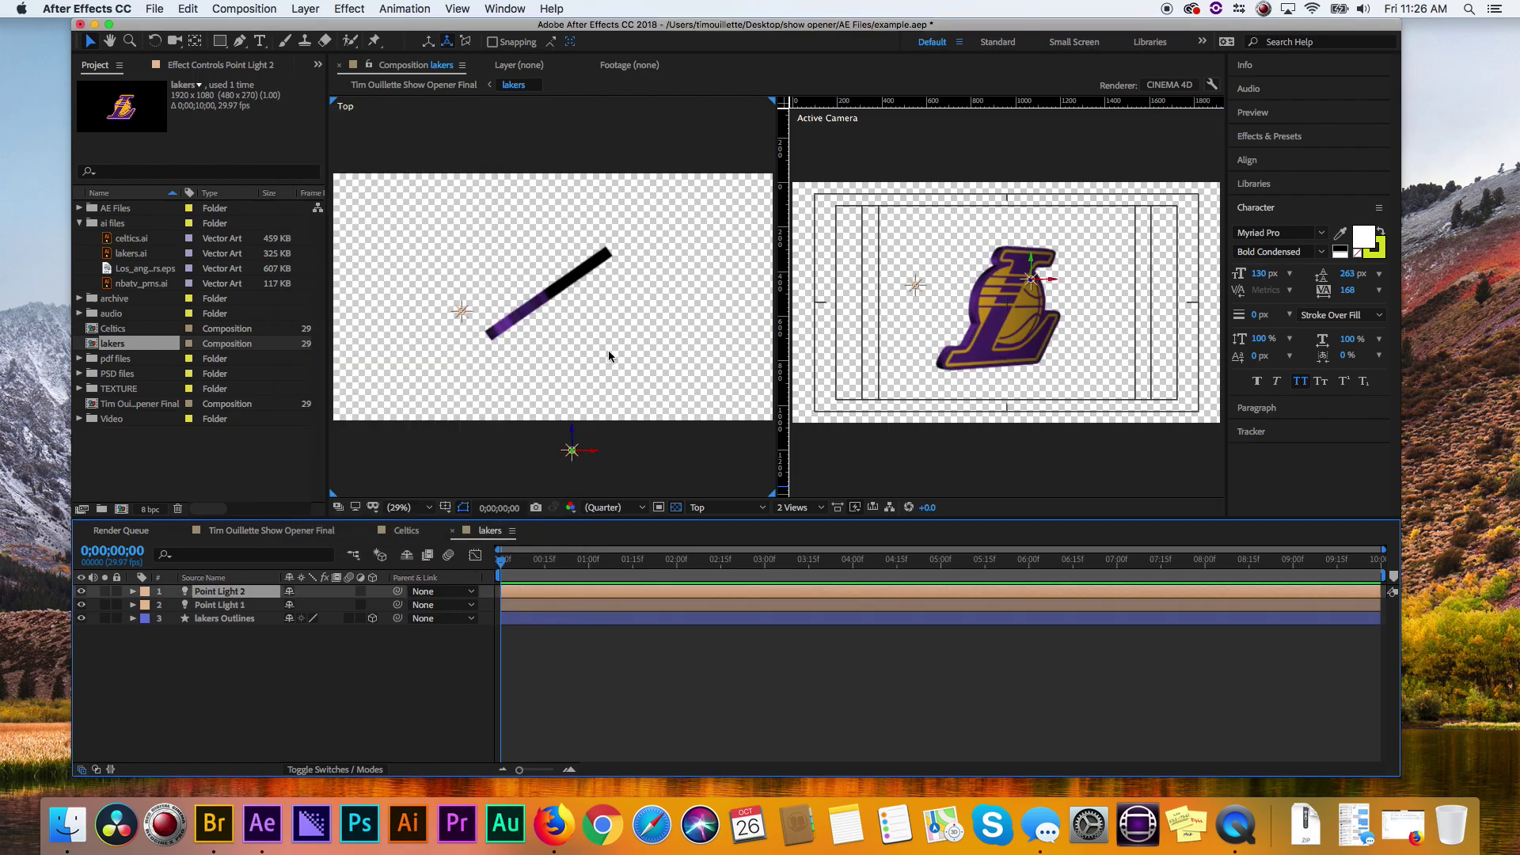
click(949, 254)
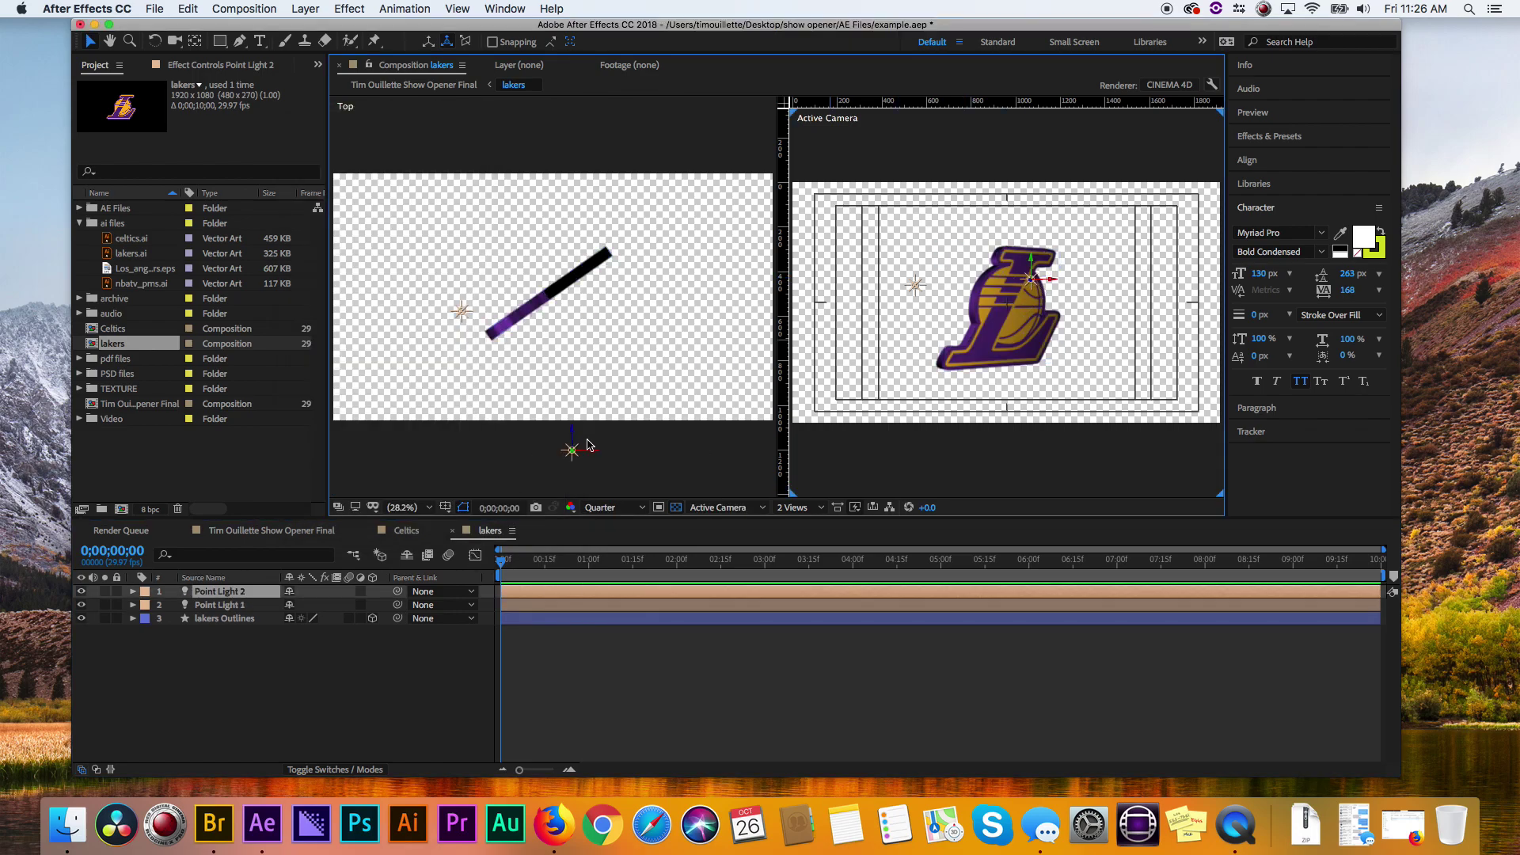
drag(572, 433, 633, 370)
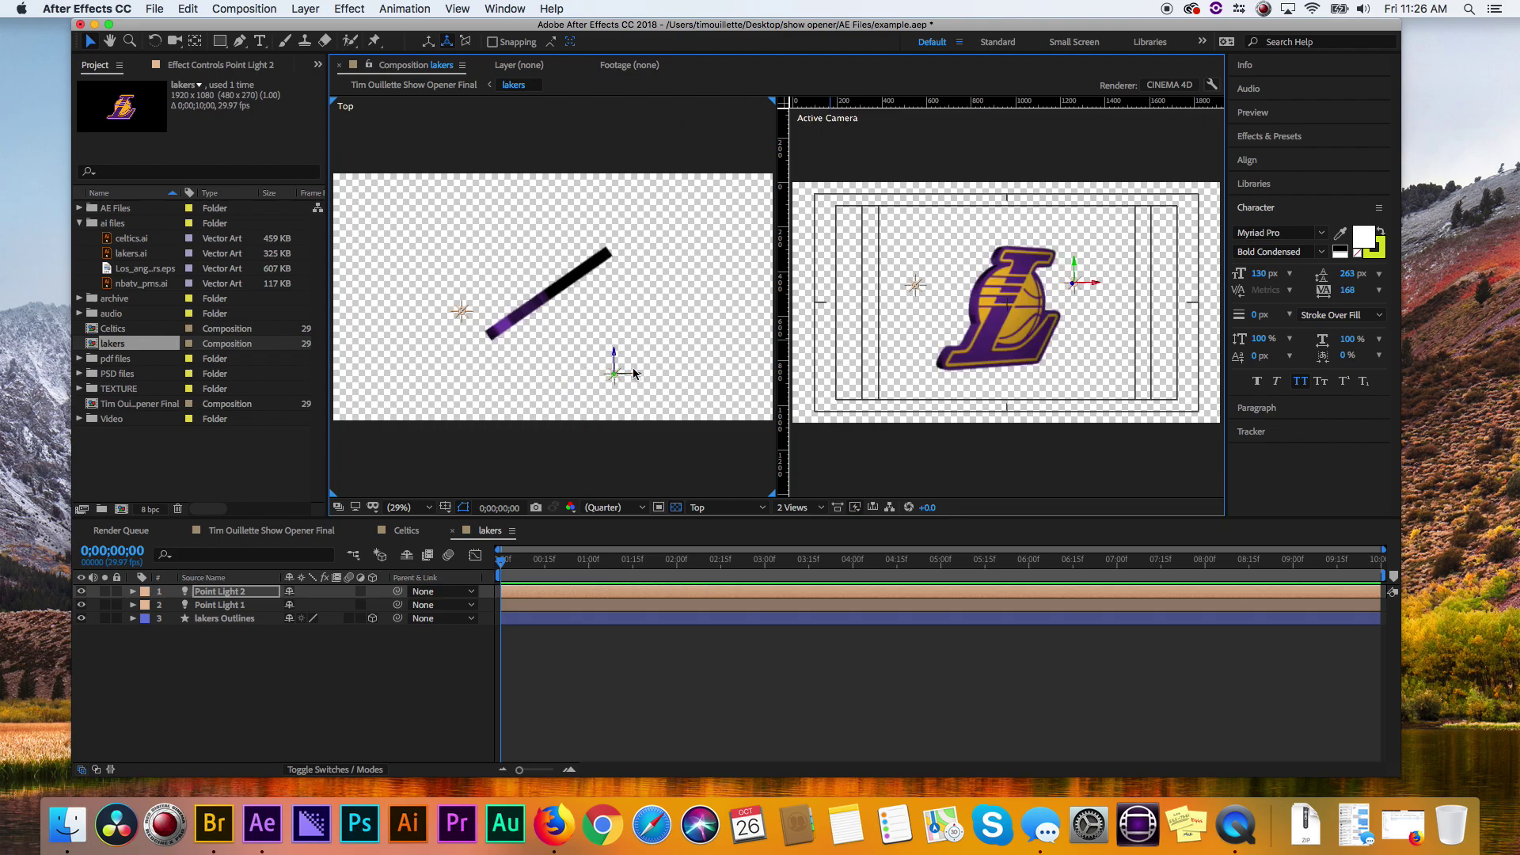
- Switch to the final show opener comp and preview it at Full resolution
click(294, 536)
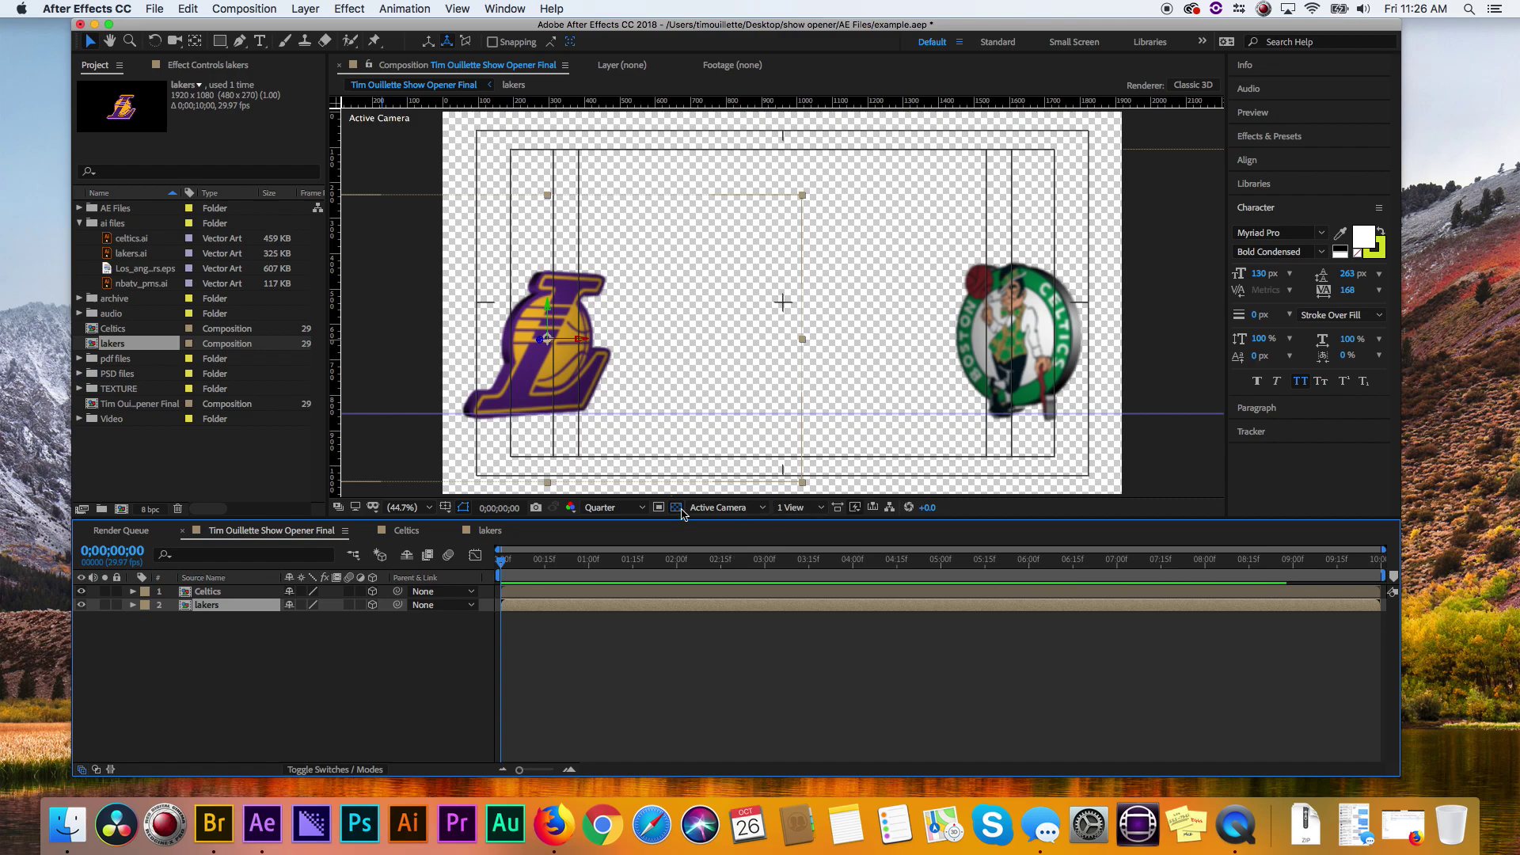
click(621, 507)
click(604, 545)
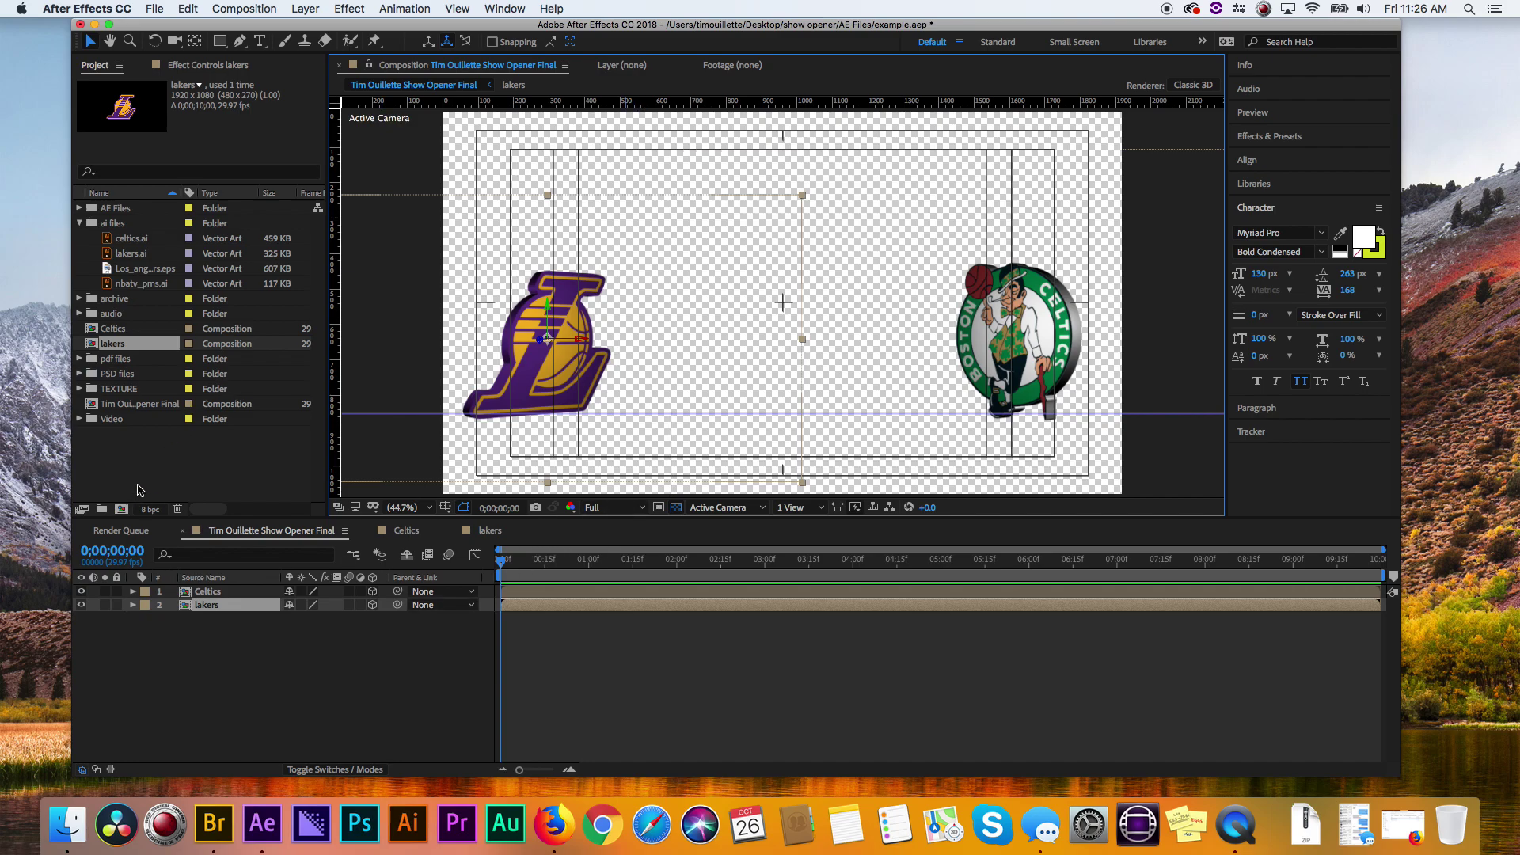
click(125, 462)
- Add basketballcourt.psd from the PSD files folder below the logos and make it a 3D layer
click(79, 374)
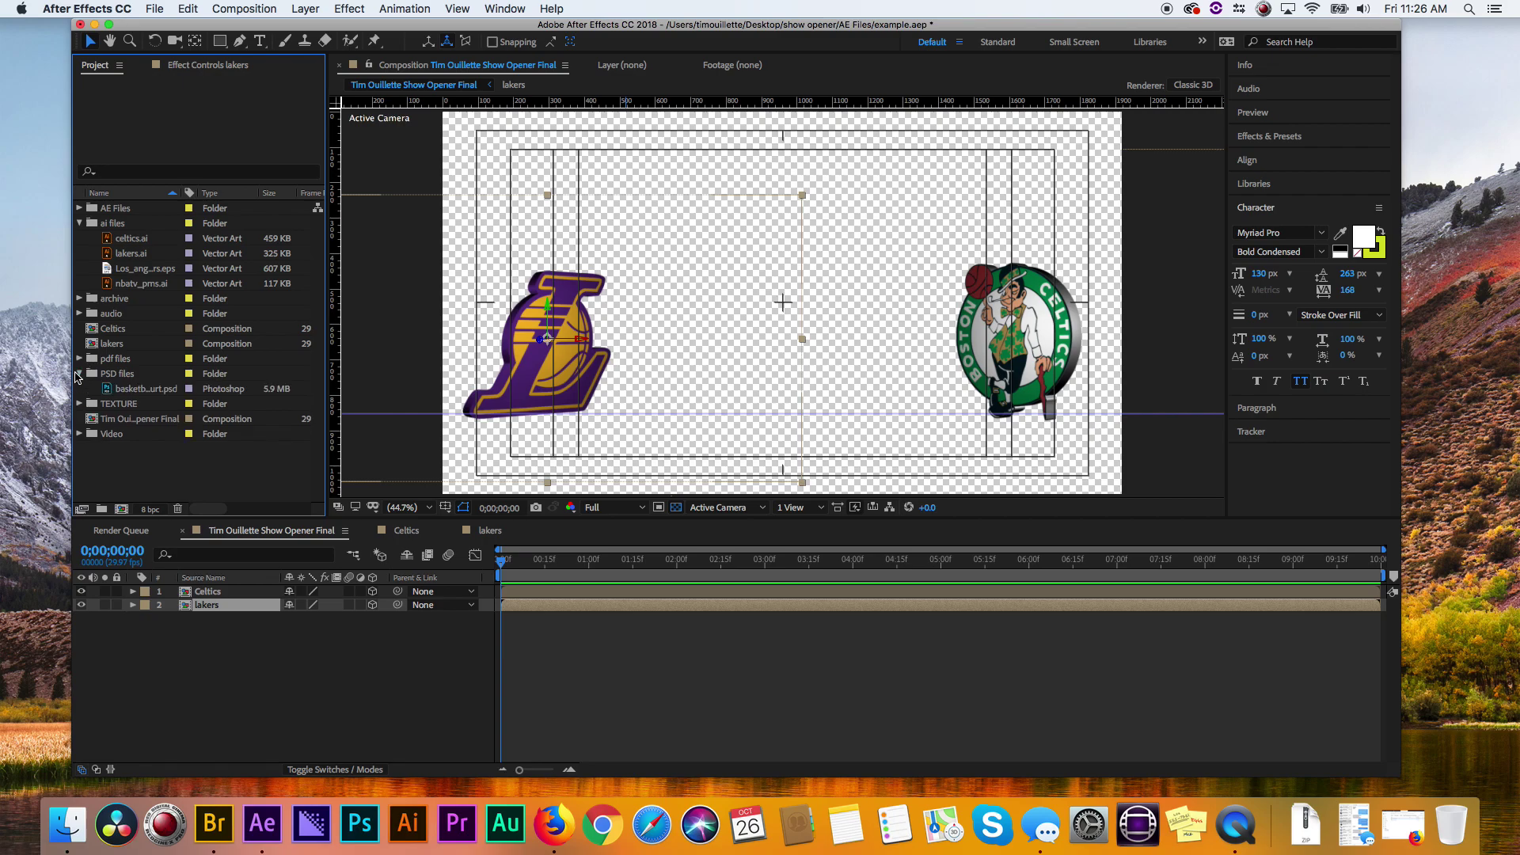
click(113, 390)
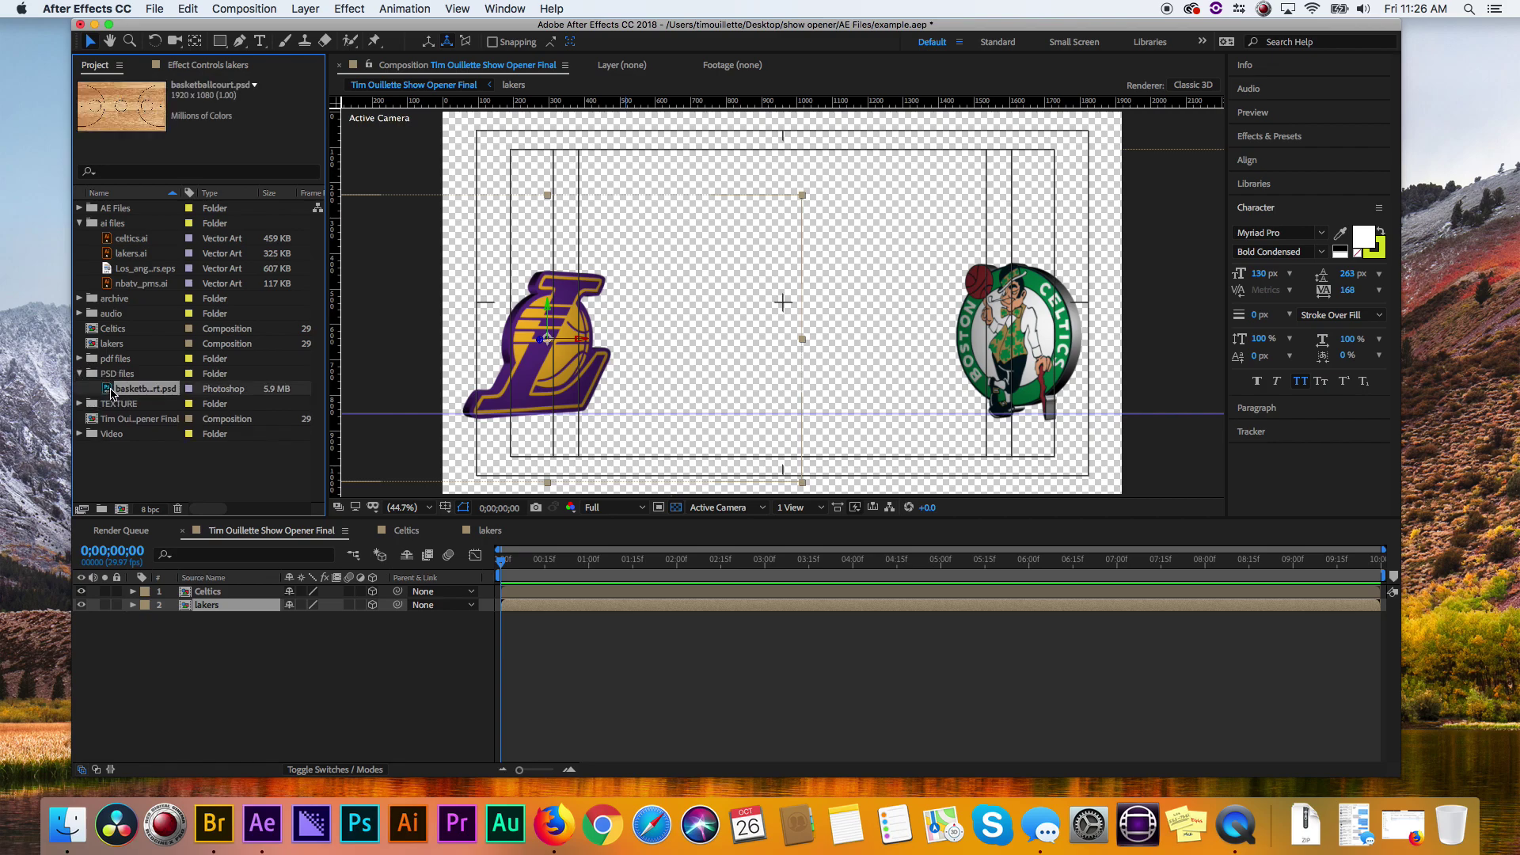
drag(112, 393, 123, 660)
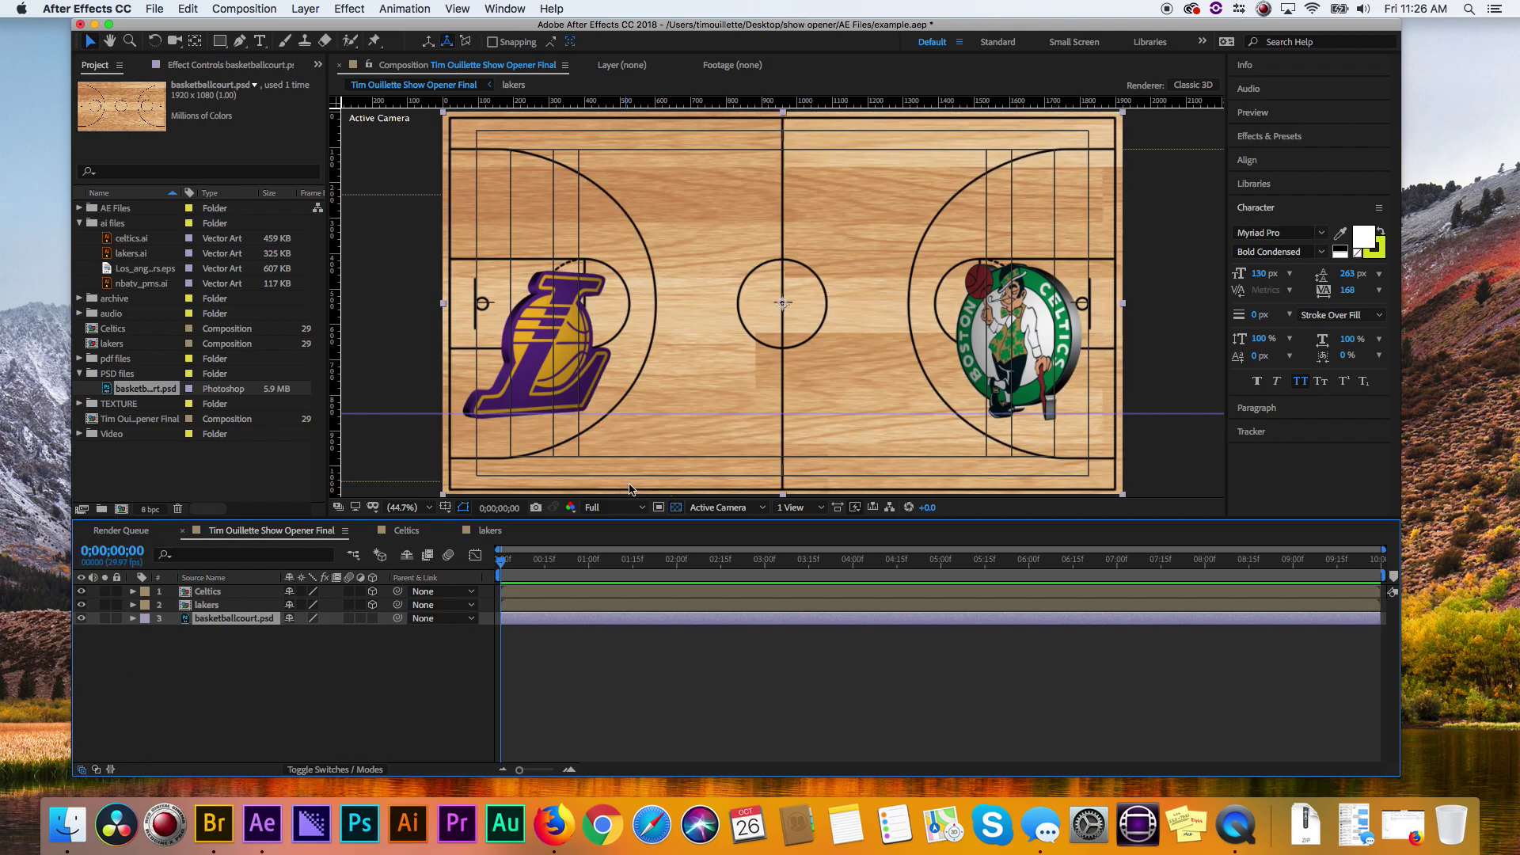
click(372, 618)
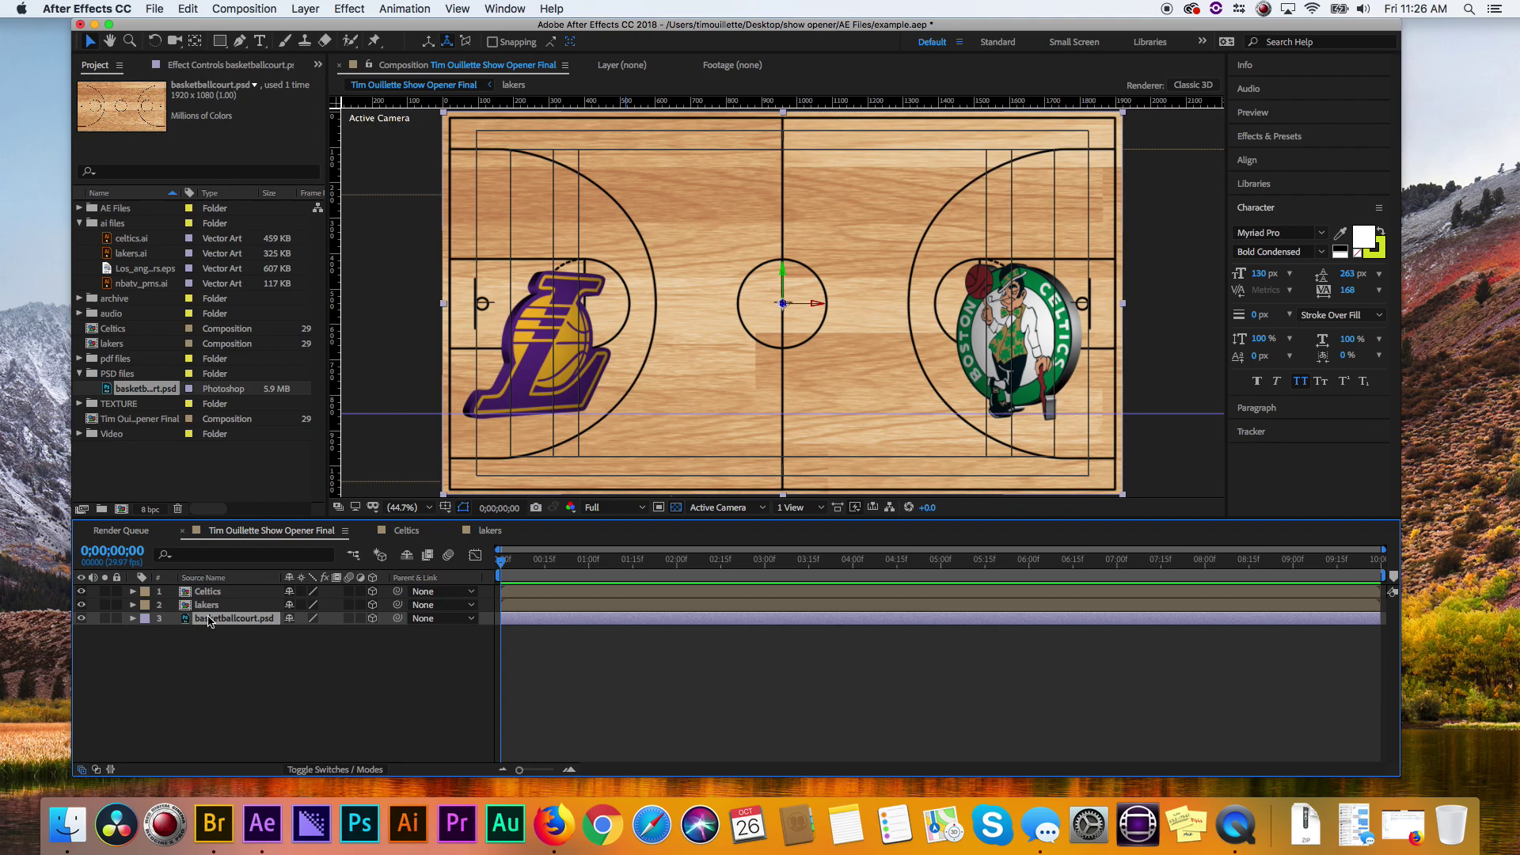
- Rotate the court 90° on X so it lies flat, then lower it beneath the logos
key(r)
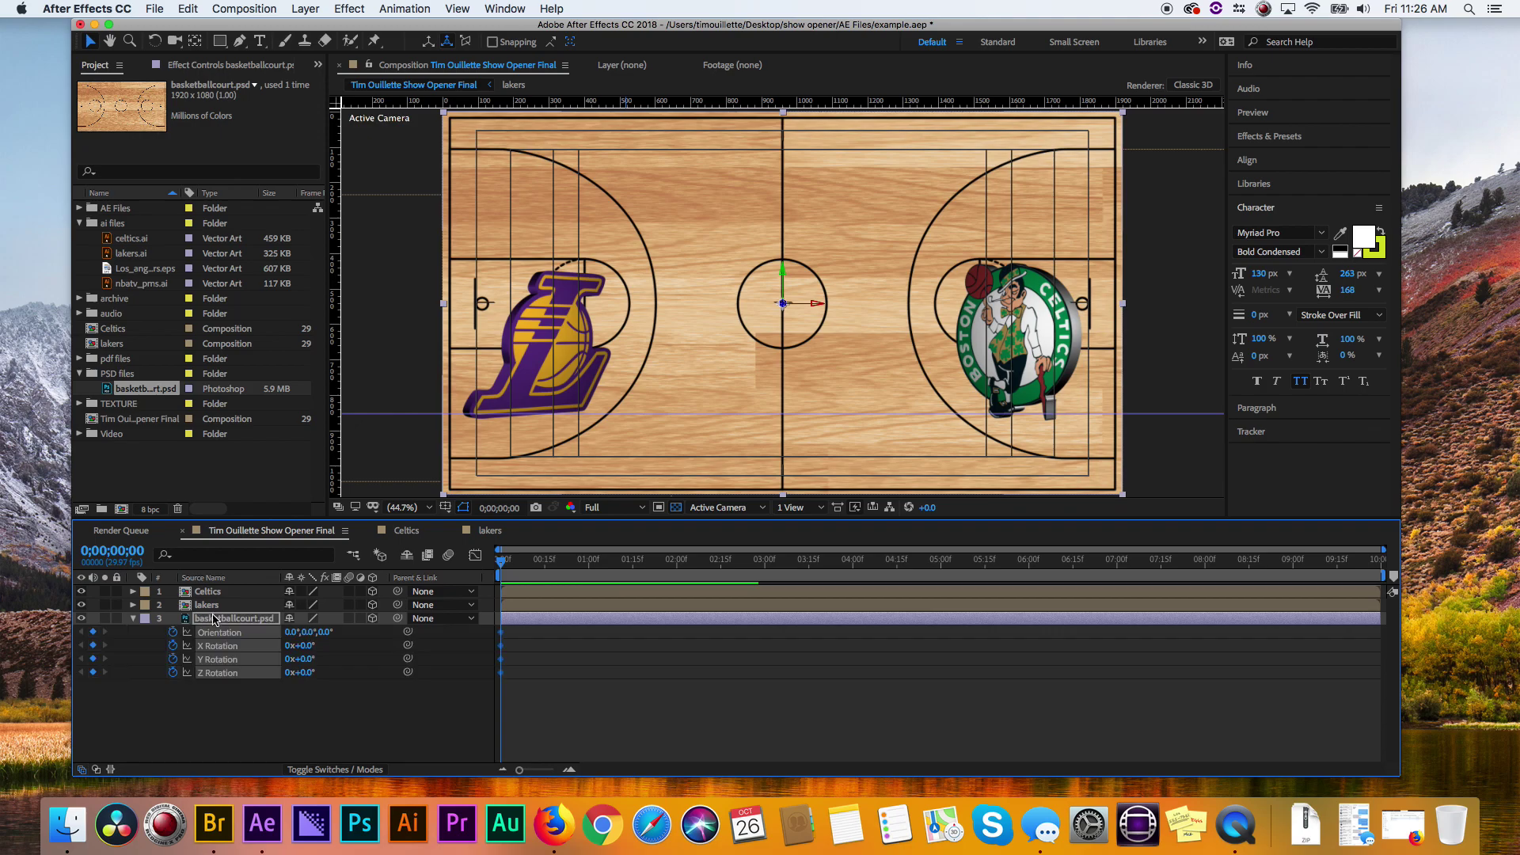
click(313, 648)
drag(315, 651, 320, 651)
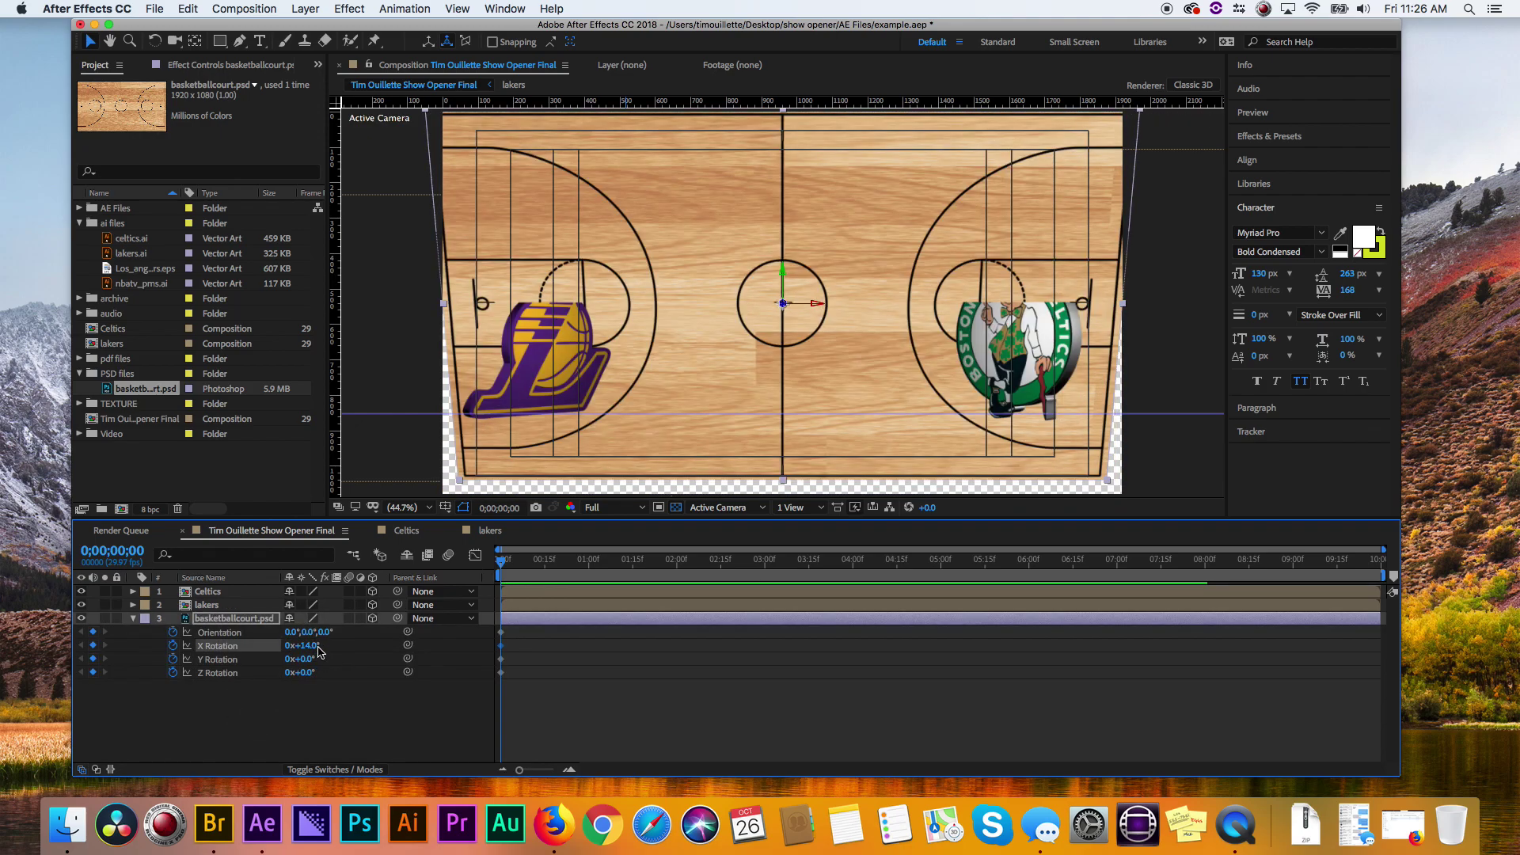
key(super+shift+a)
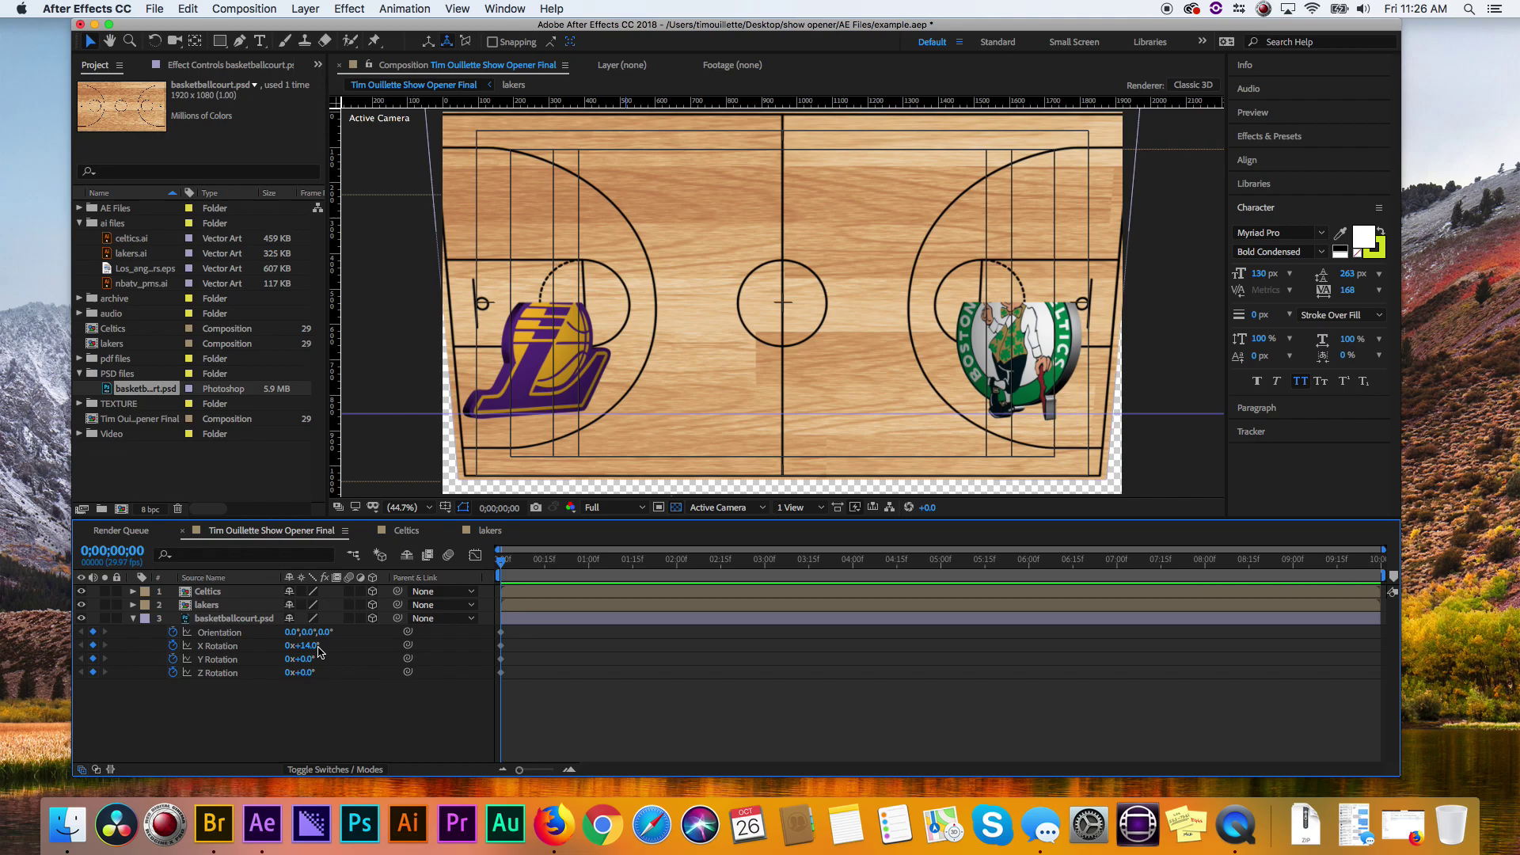
click(314, 649)
text(90)
key(Return)
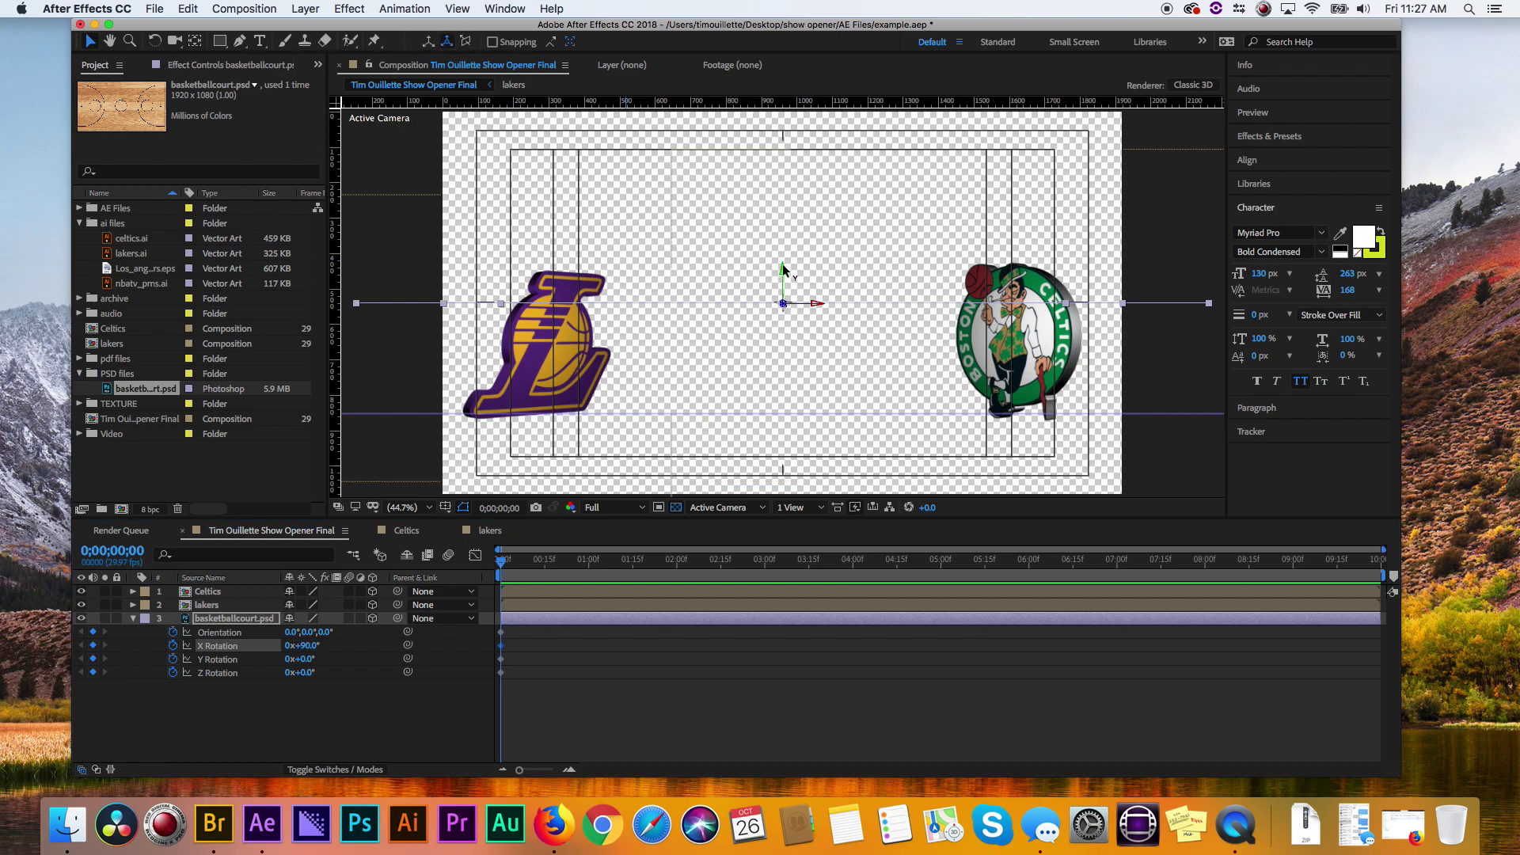
drag(784, 277, 798, 417)
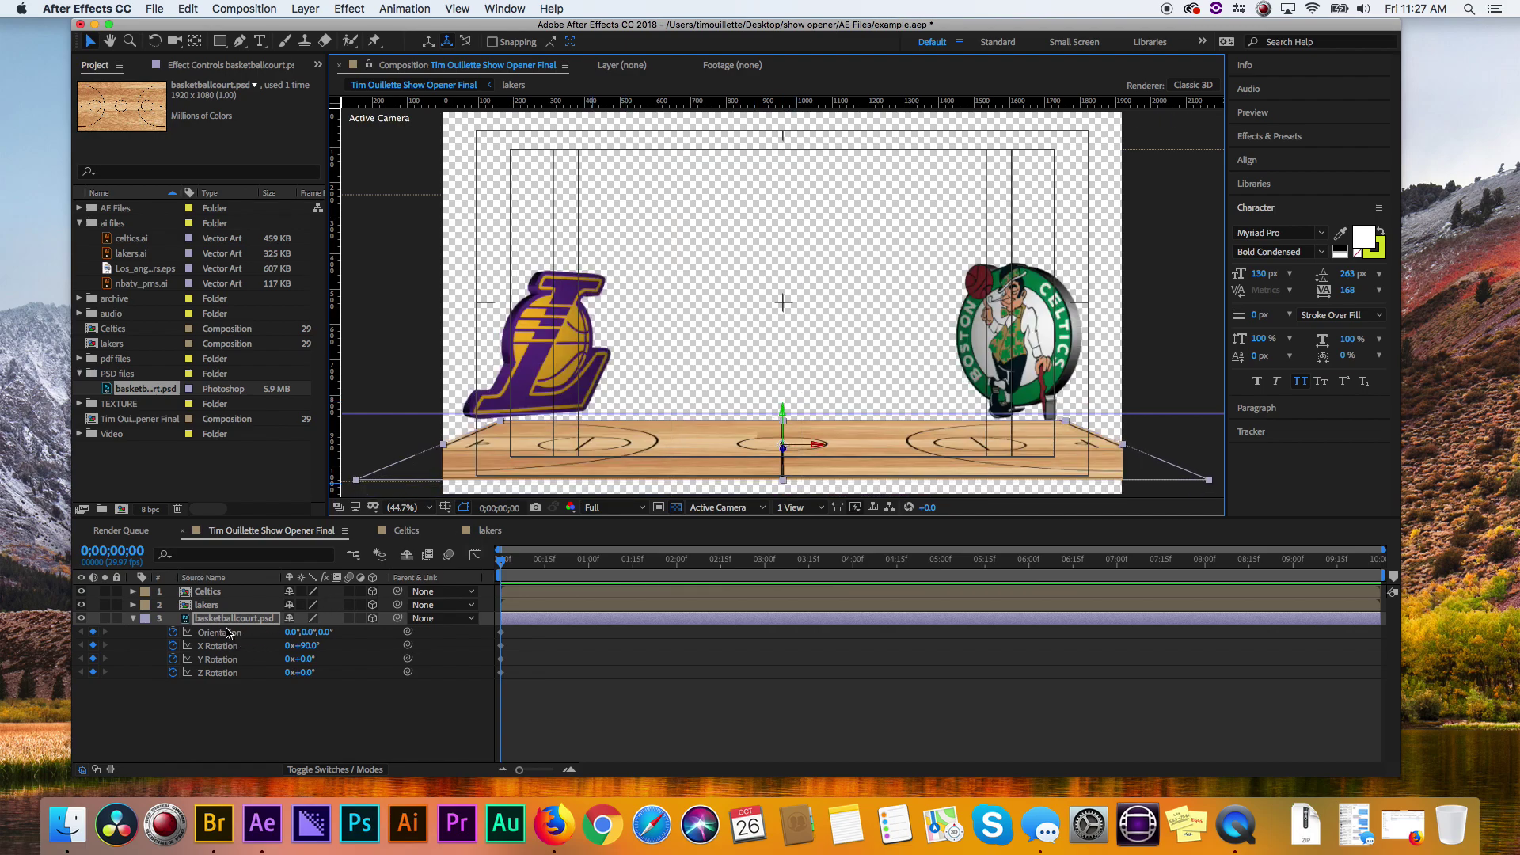
- Scale the court to 431% and raise it up under the logos
key(shift+s)
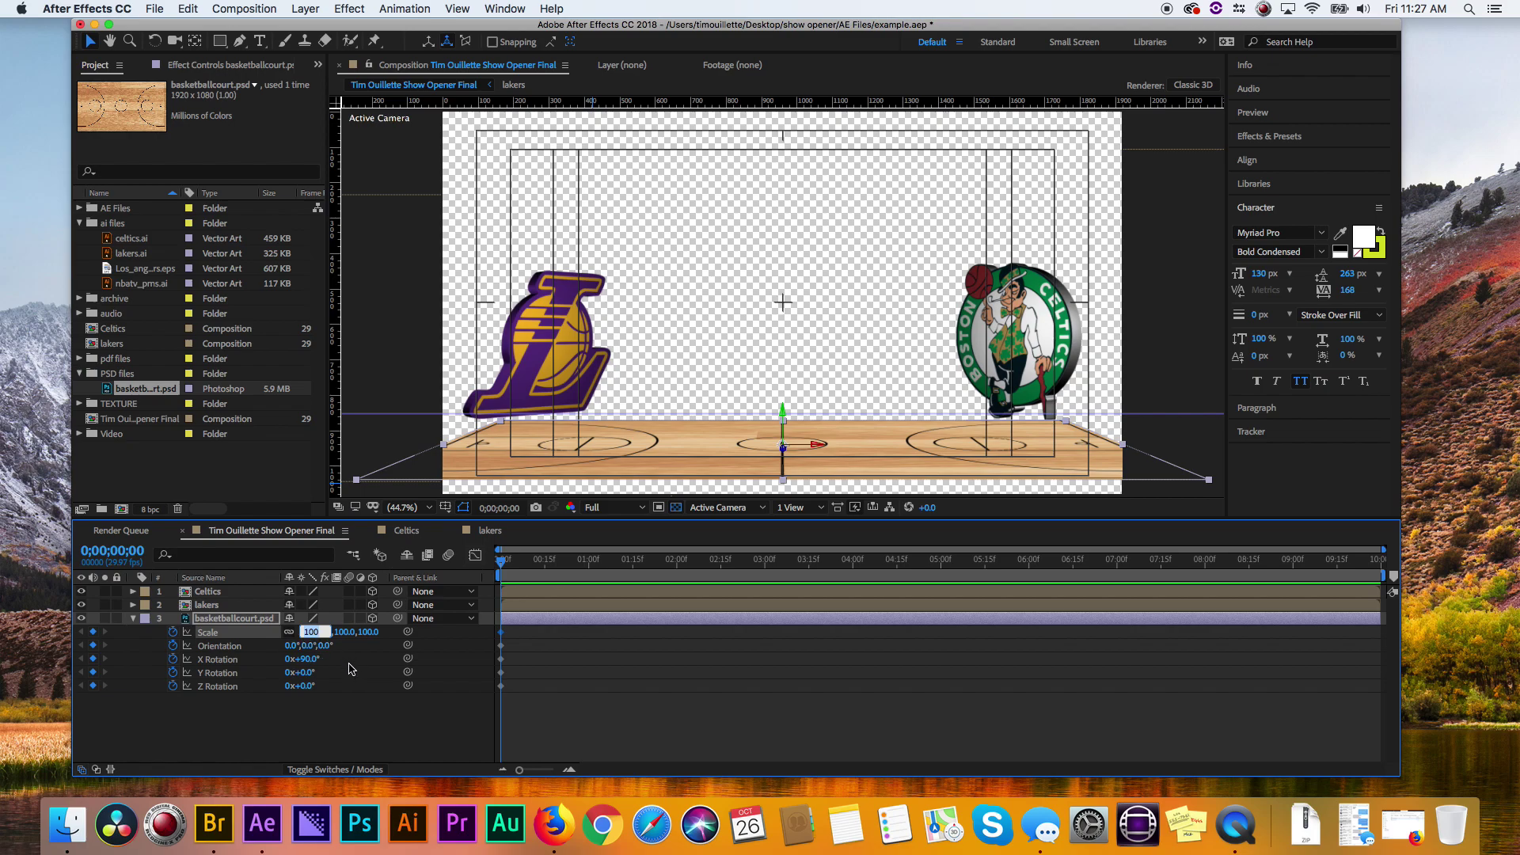
click(318, 637)
drag(317, 638, 559, 652)
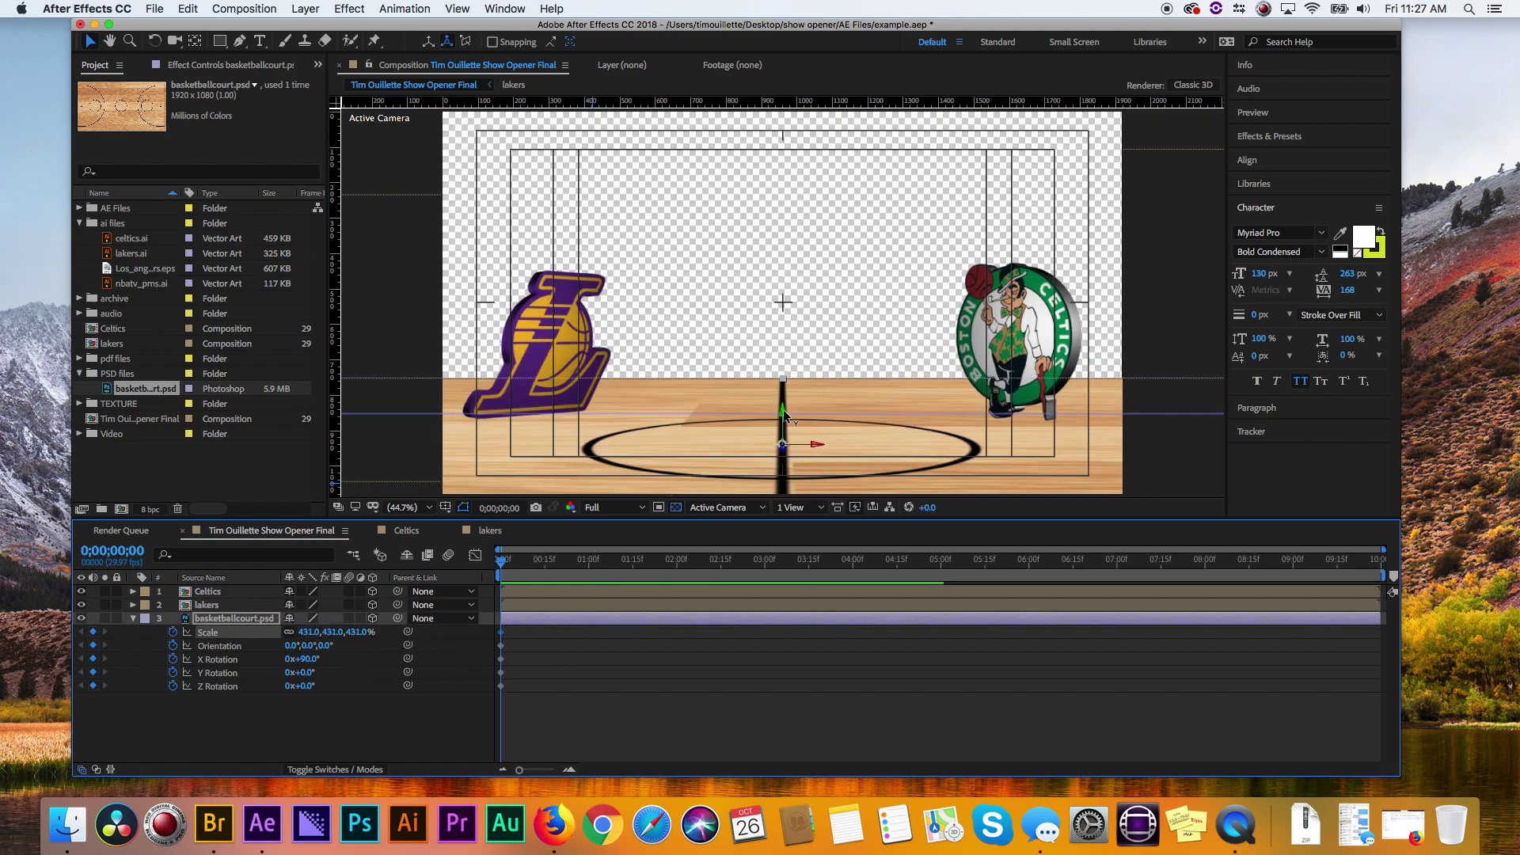
drag(784, 409, 783, 383)
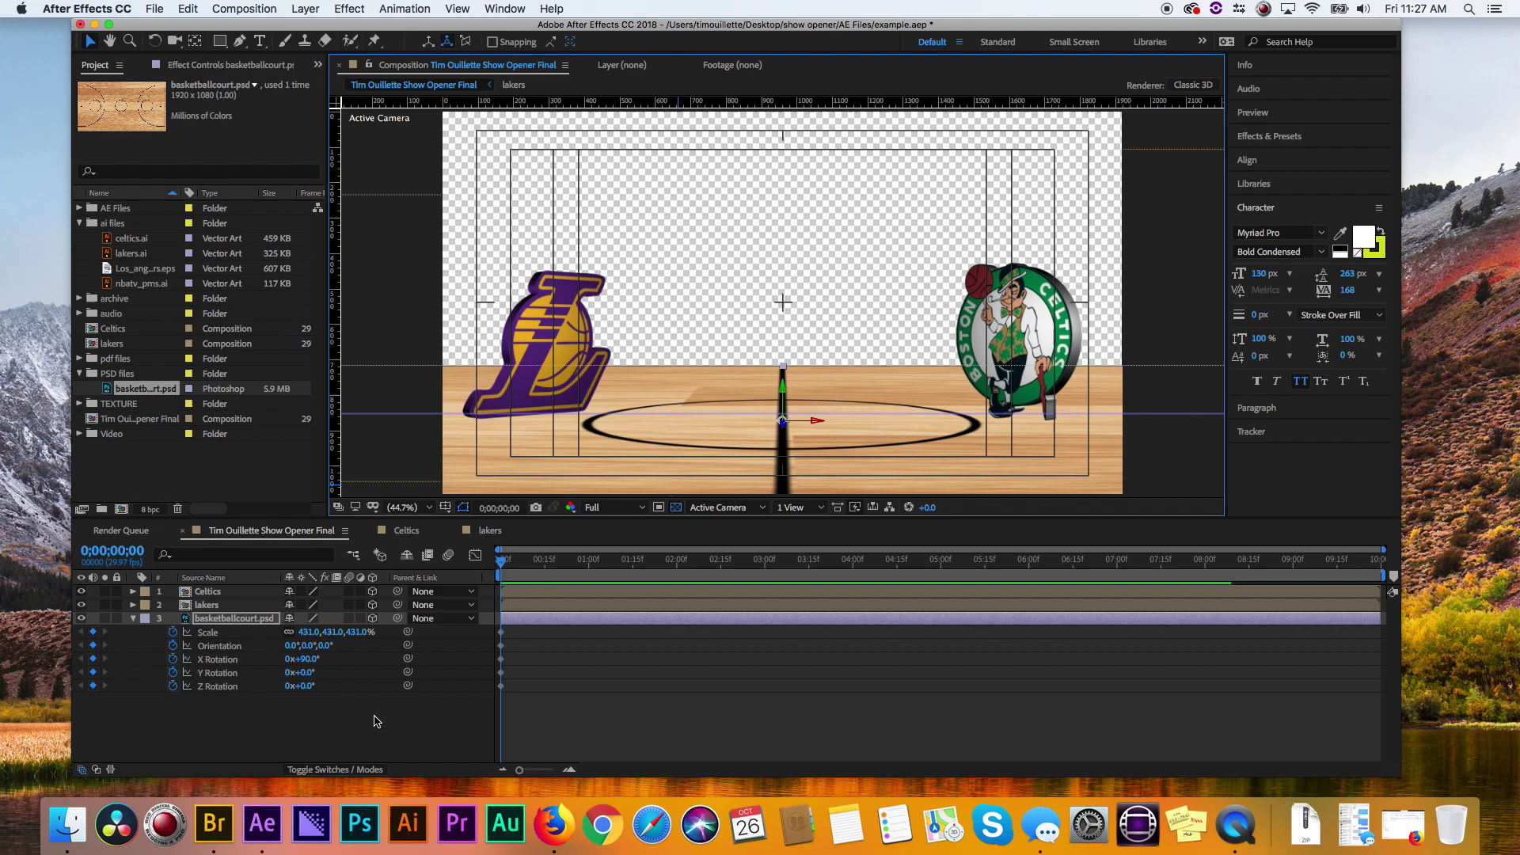
click(356, 723)
- Show 2 views at Quarter resolution, with the left view set to Custom View 1
click(133, 618)
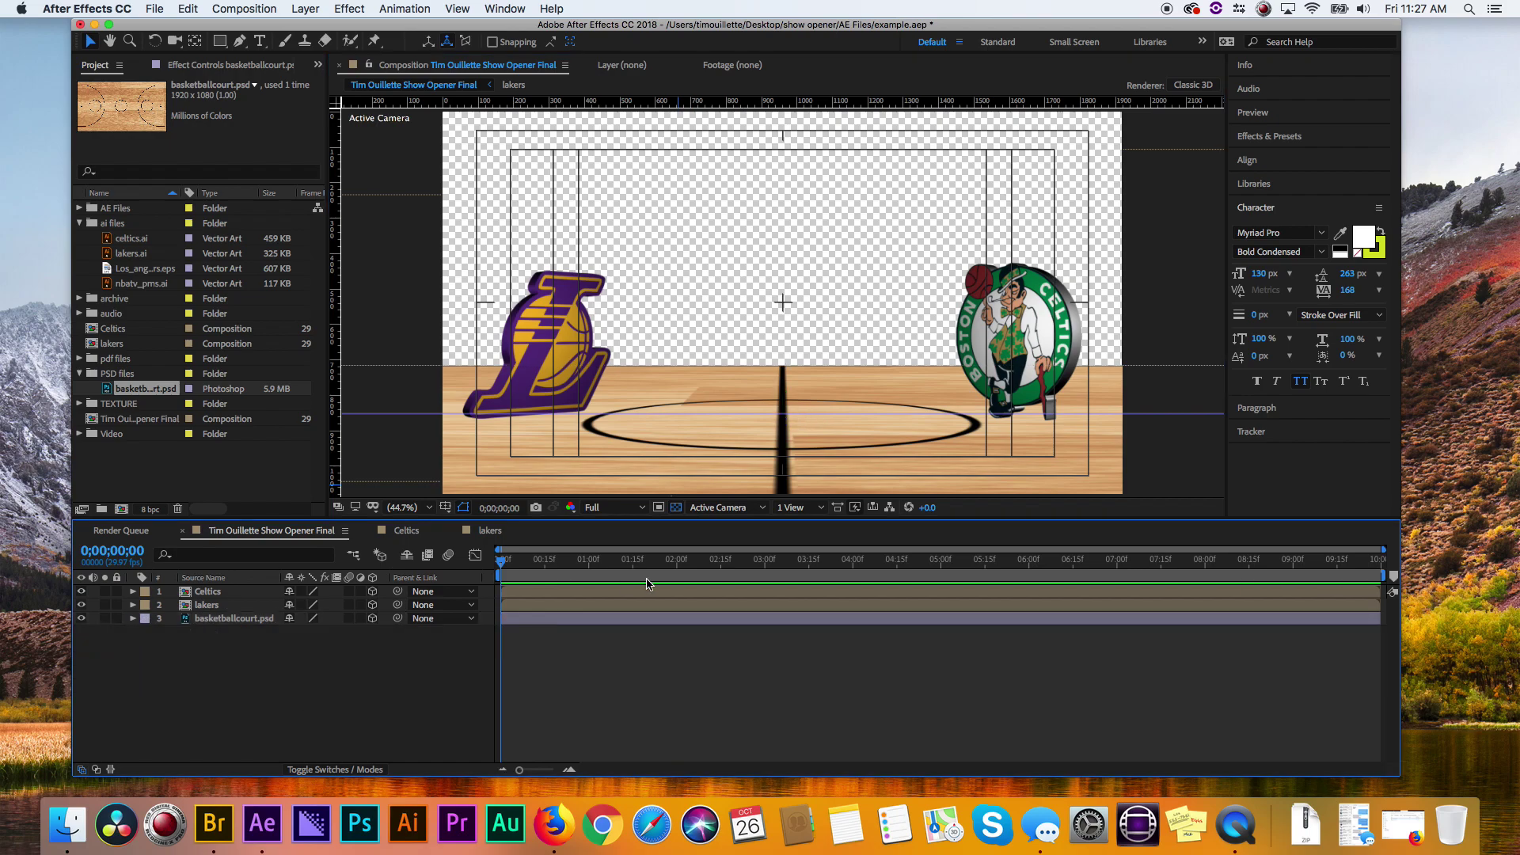
click(801, 507)
click(830, 541)
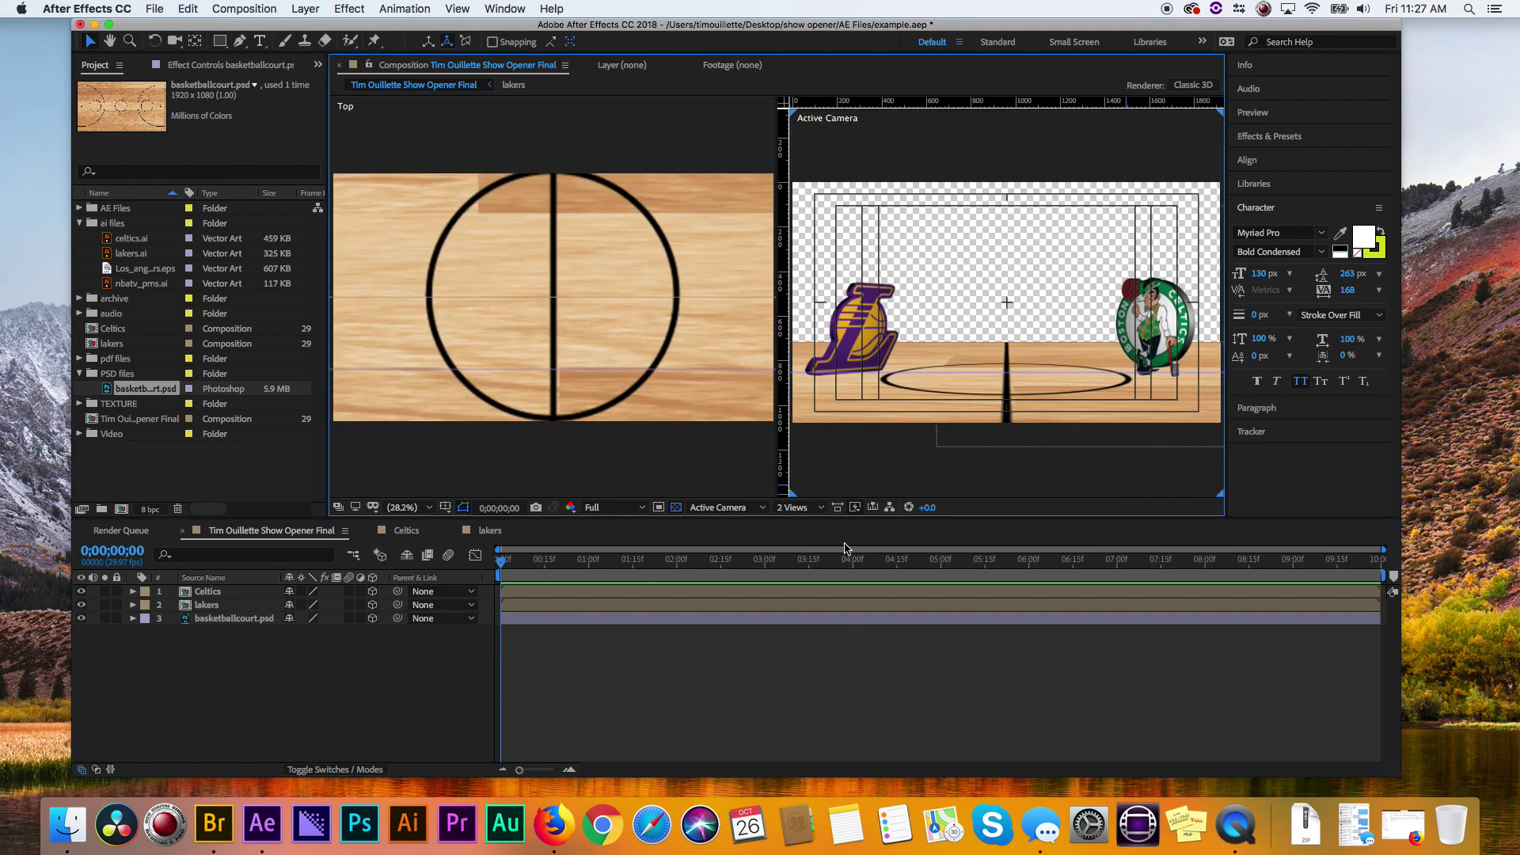
click(631, 507)
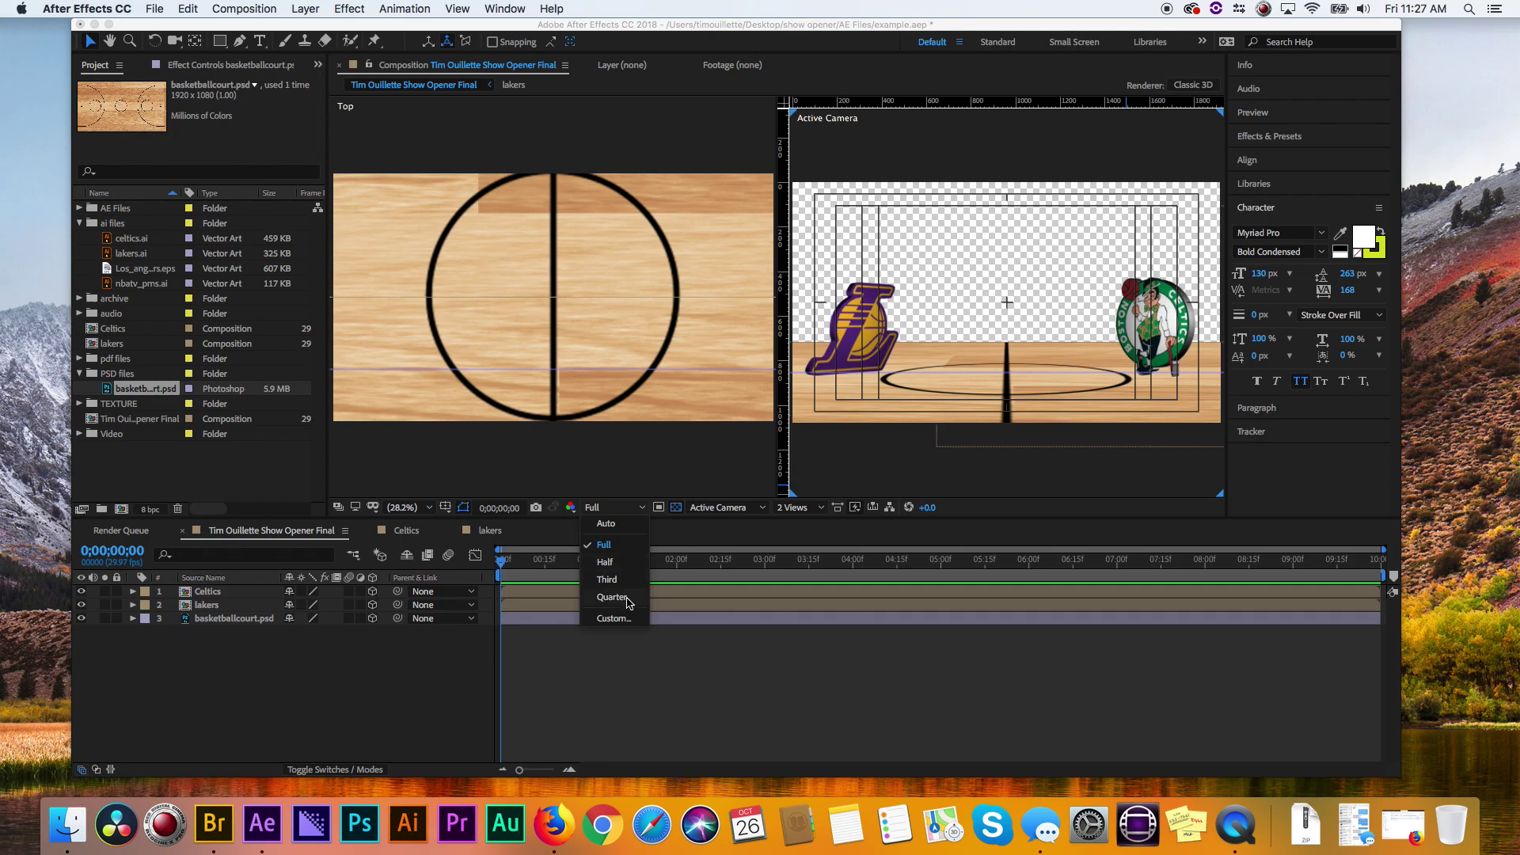
click(630, 603)
click(708, 472)
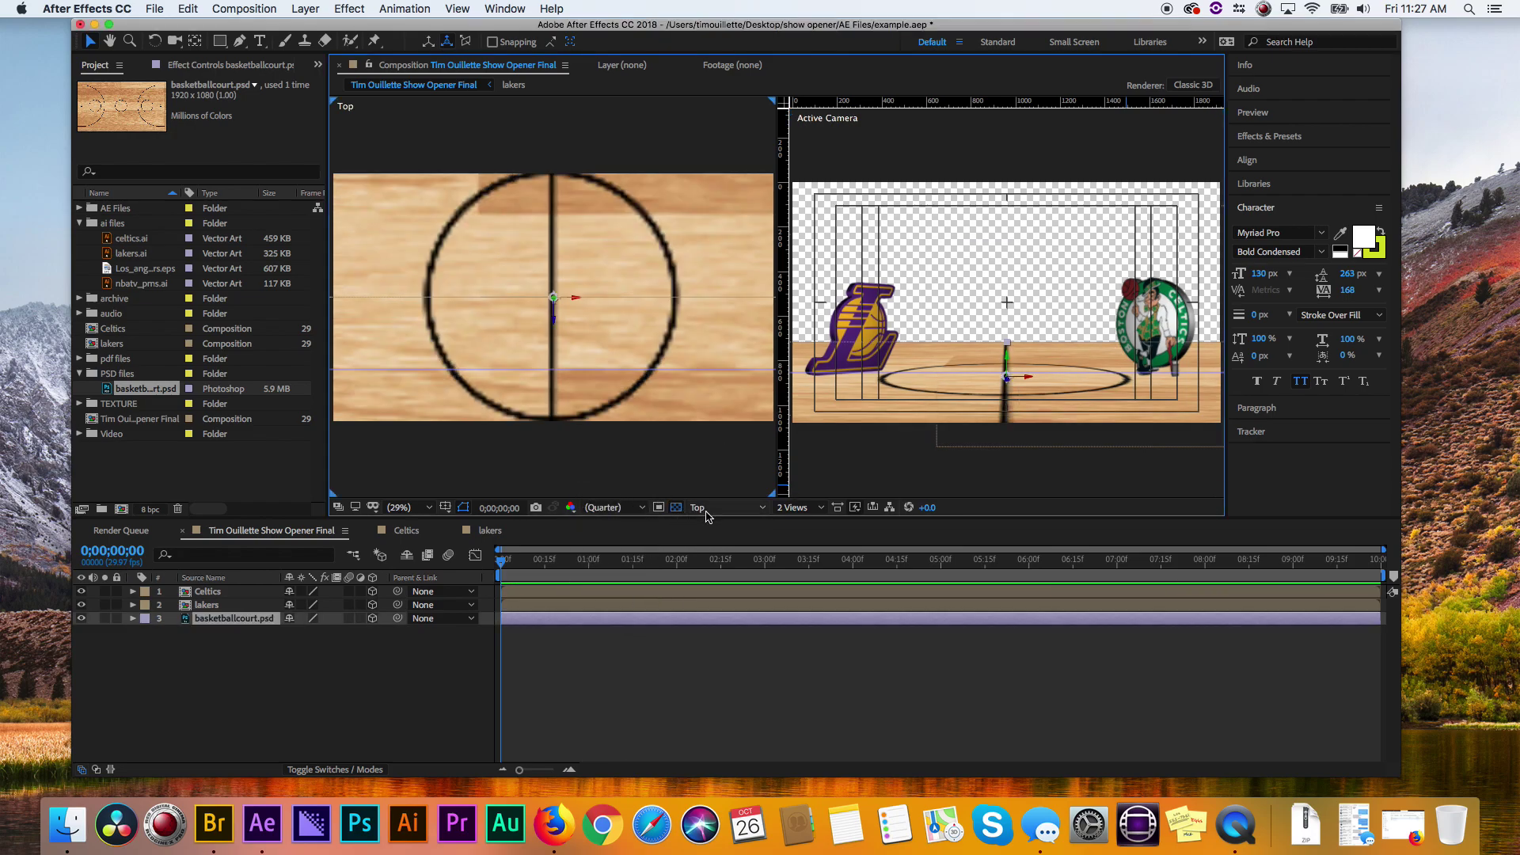
click(707, 509)
click(729, 653)
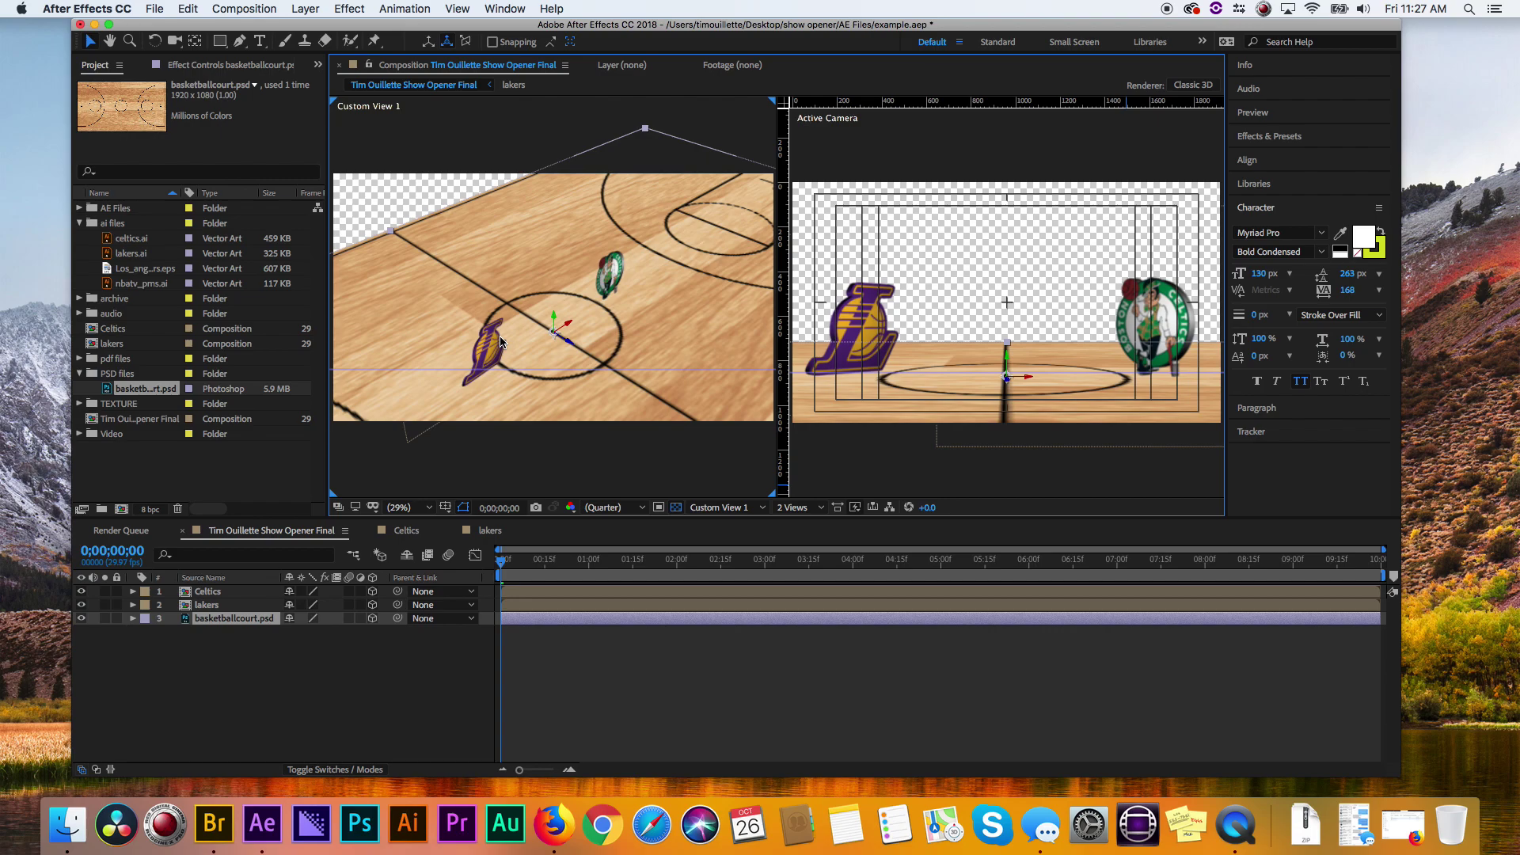
click(241, 671)
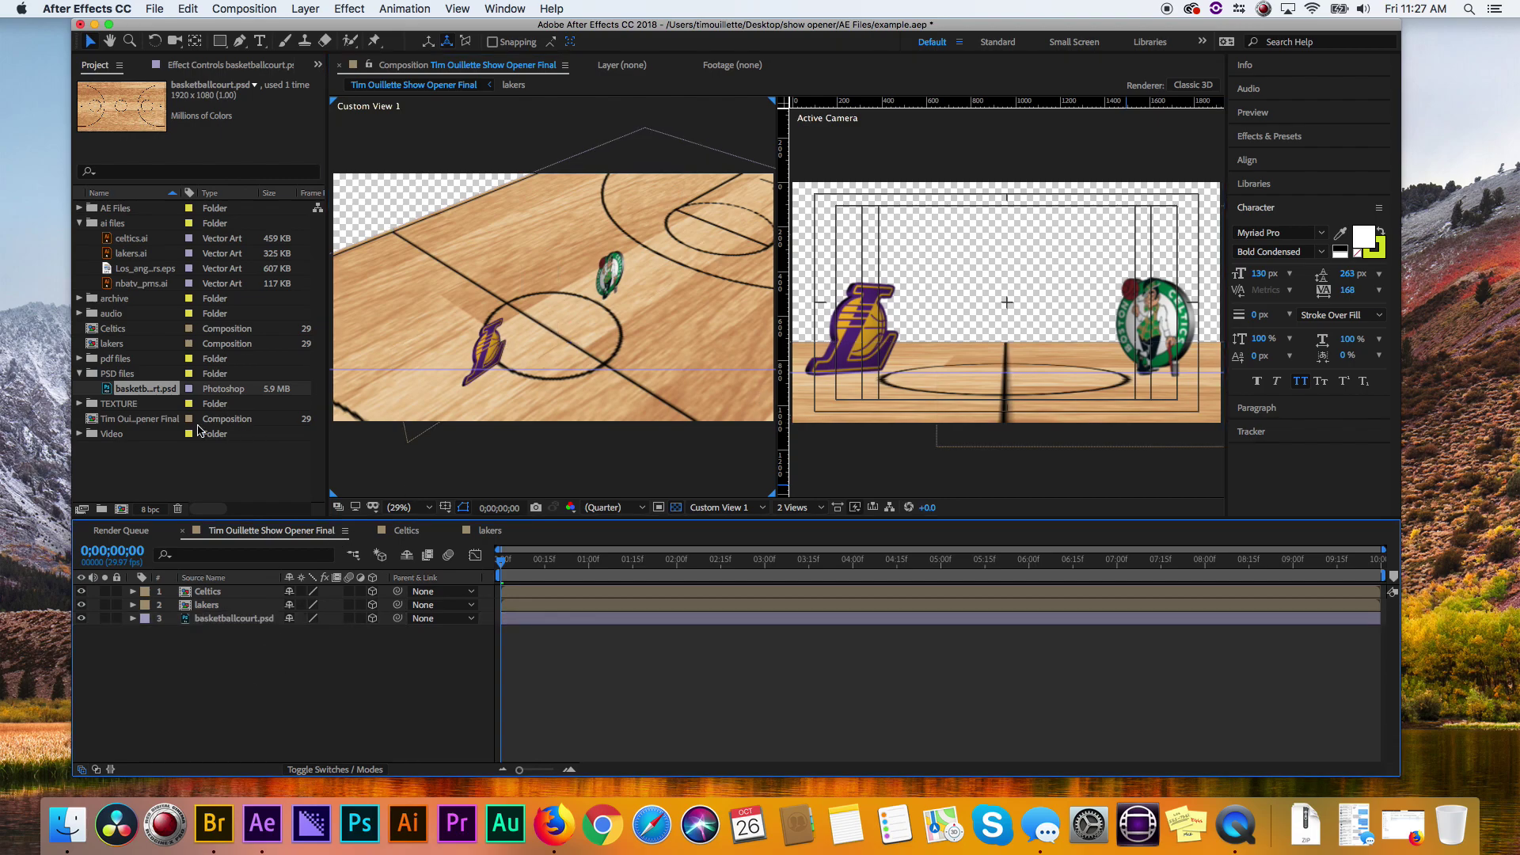
click(148, 474)
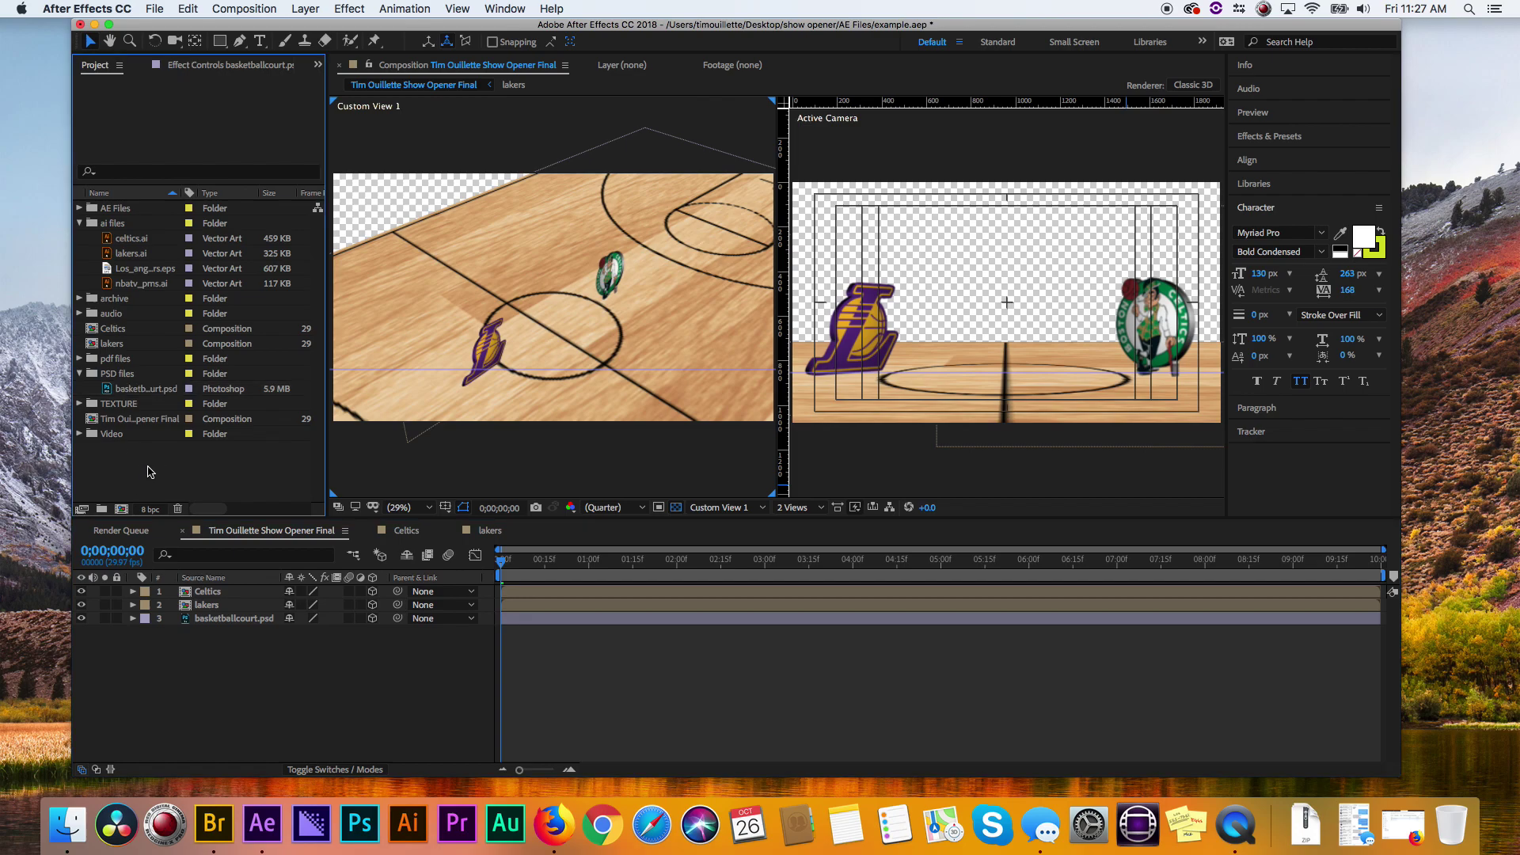
- Add the space background .mov from the Video folder above the court as a 3D layer pushed far back
click(79, 435)
click(116, 450)
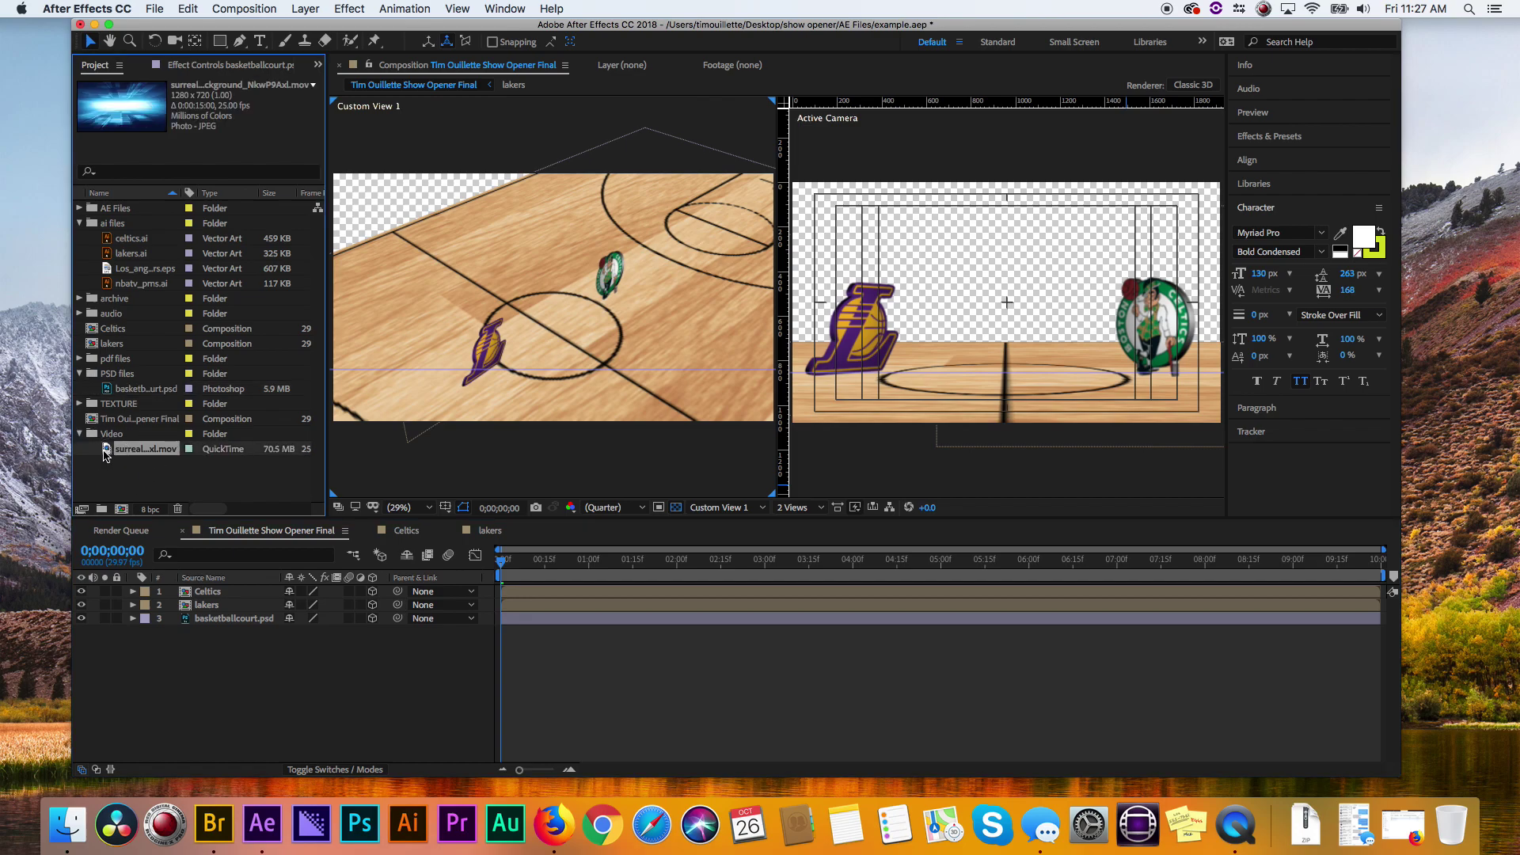
drag(107, 453, 123, 608)
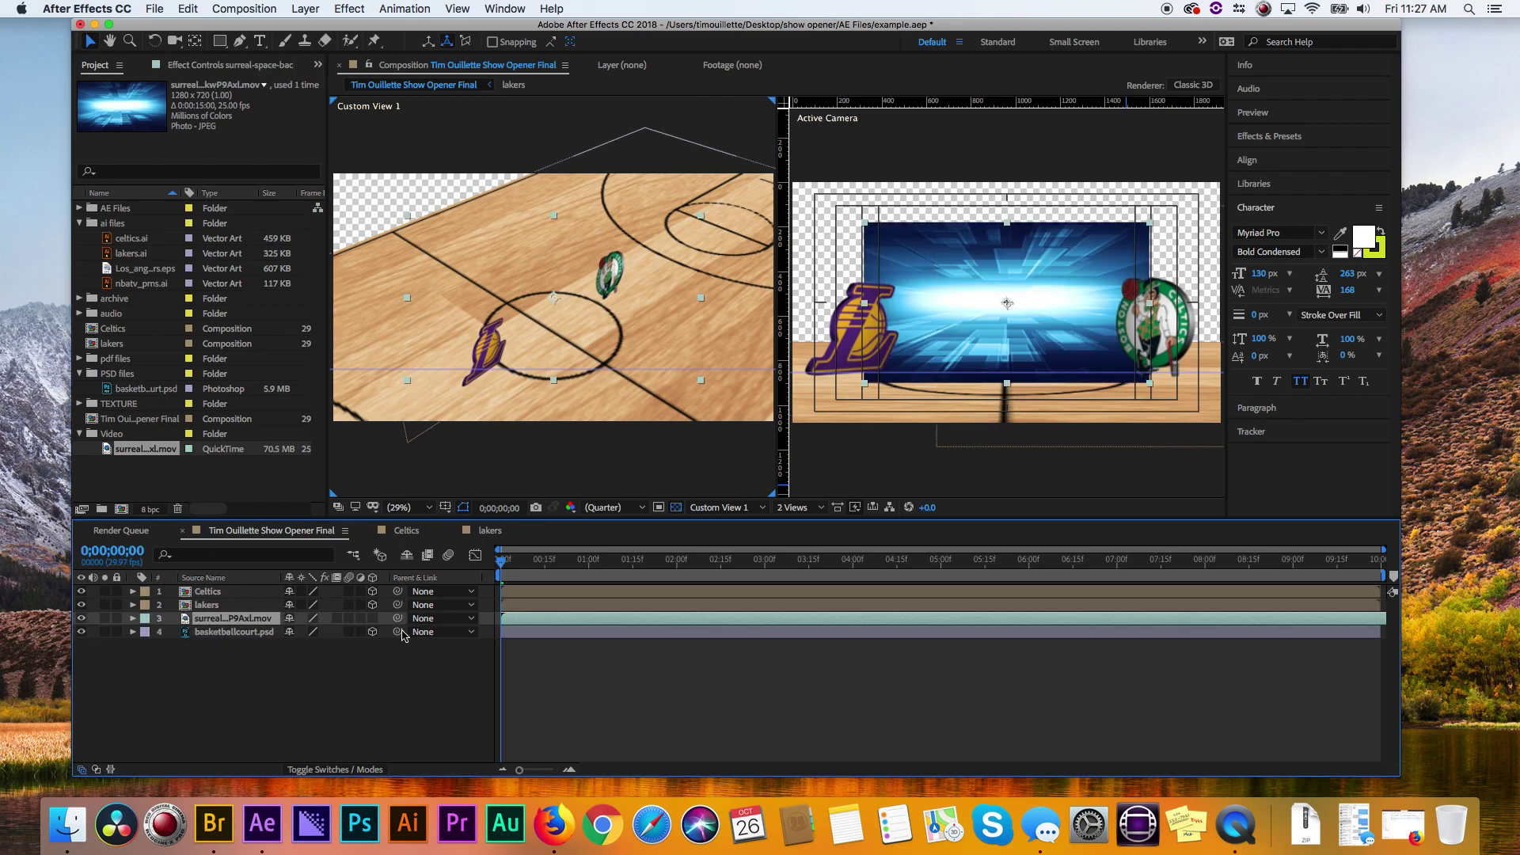
click(372, 619)
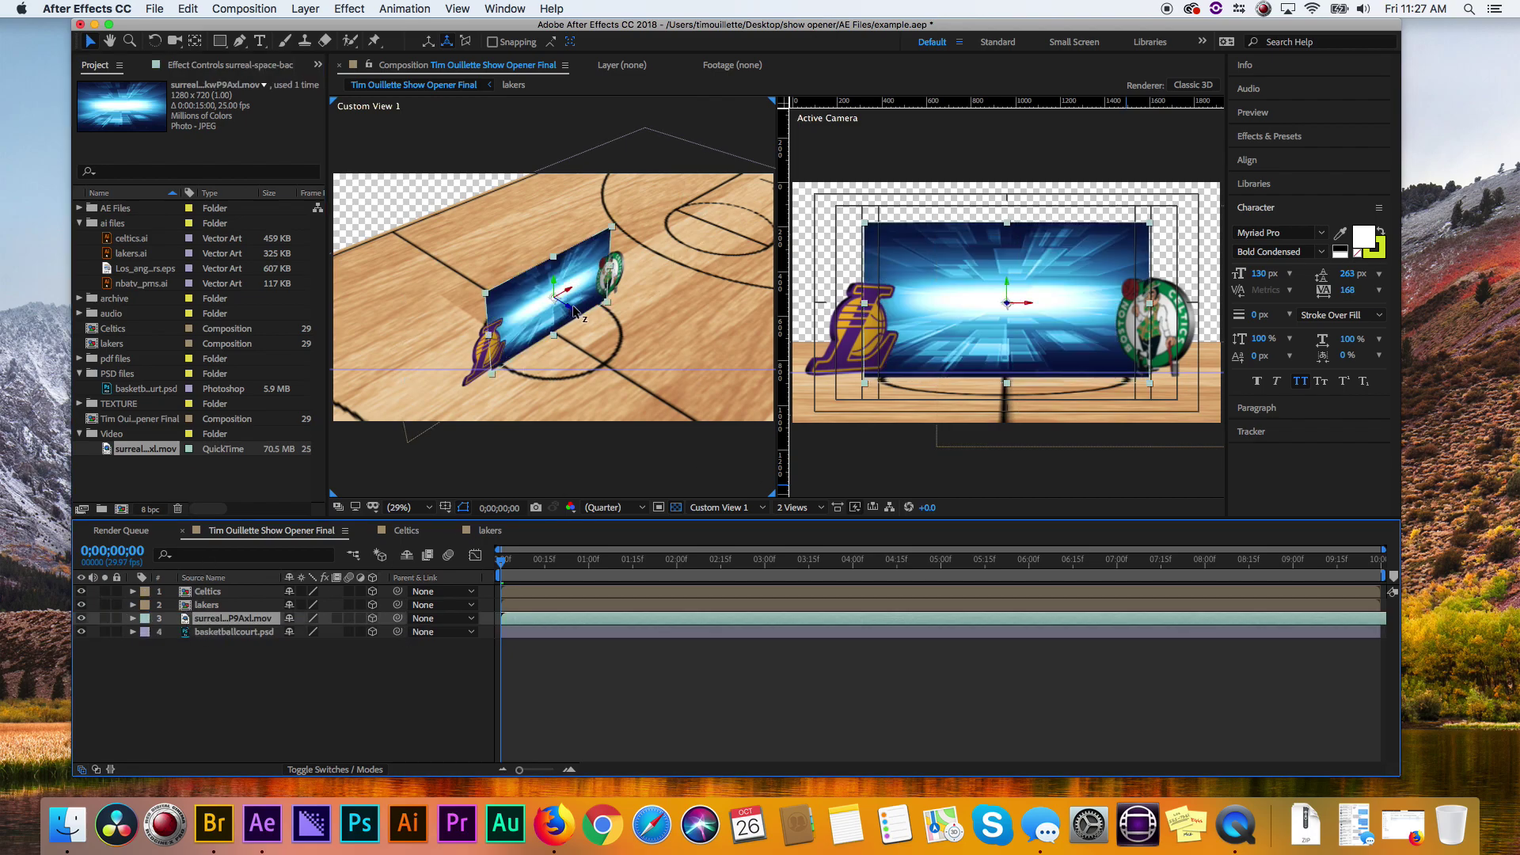
drag(574, 309, 50, 95)
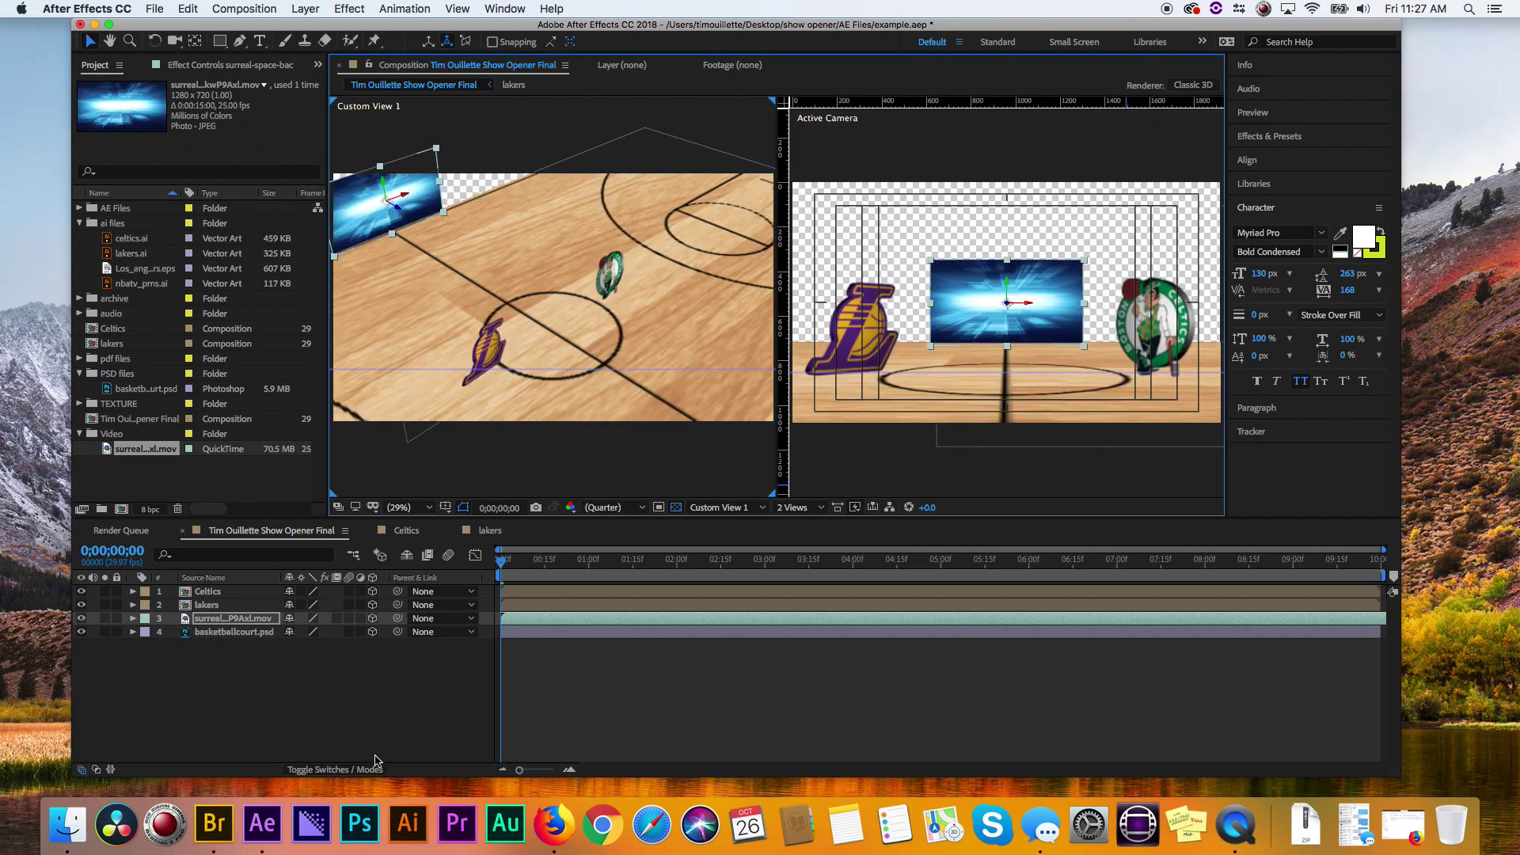
- Scale the video to 712% to fill the background and scrub-preview the first second
key(s)
drag(308, 632, 861, 701)
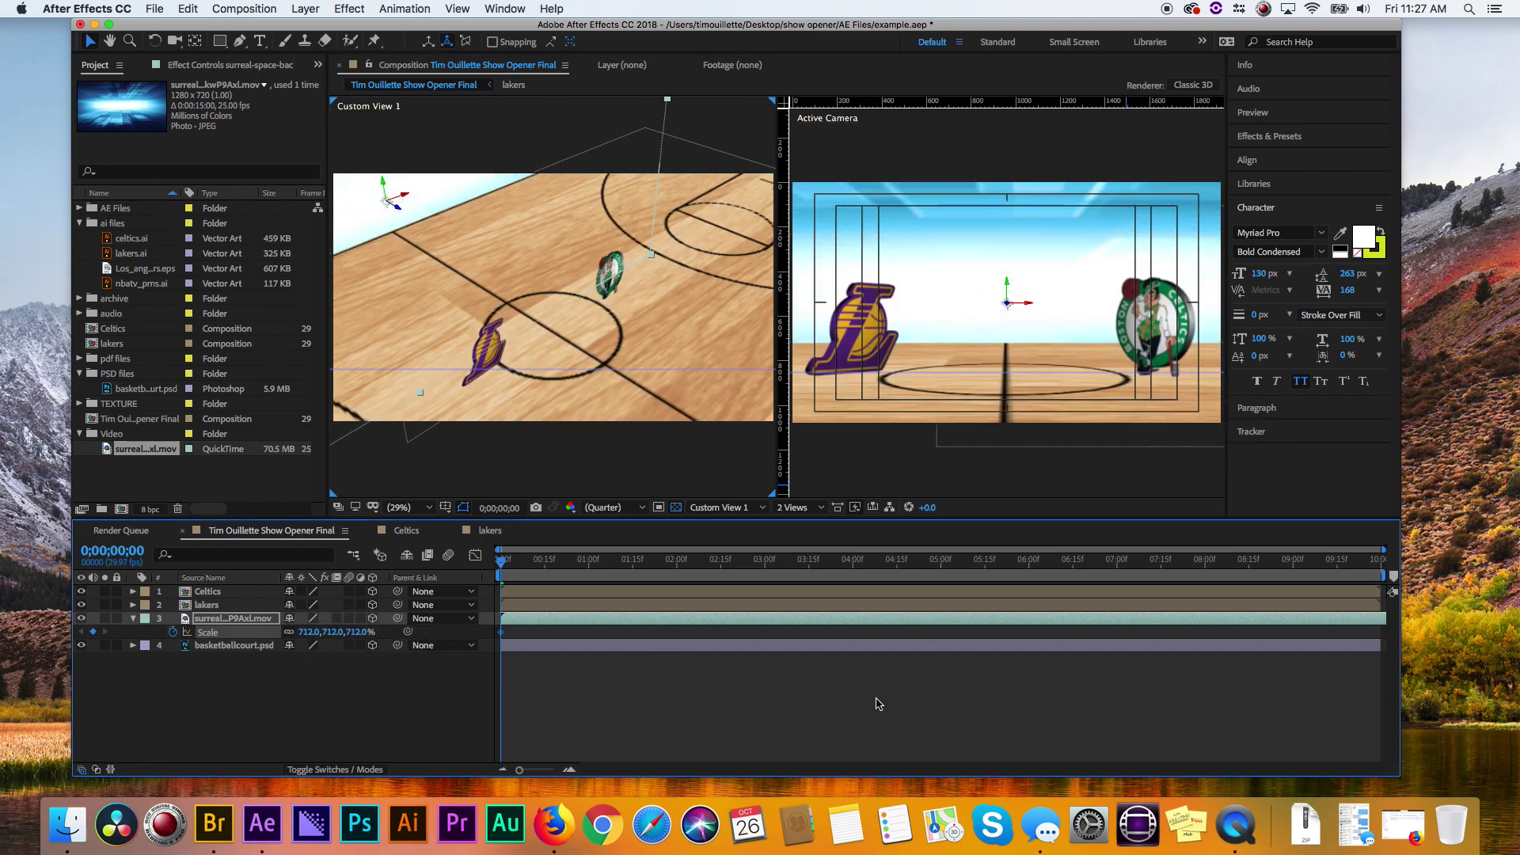
drag(519, 564, 418, 556)
click(132, 619)
click(285, 708)
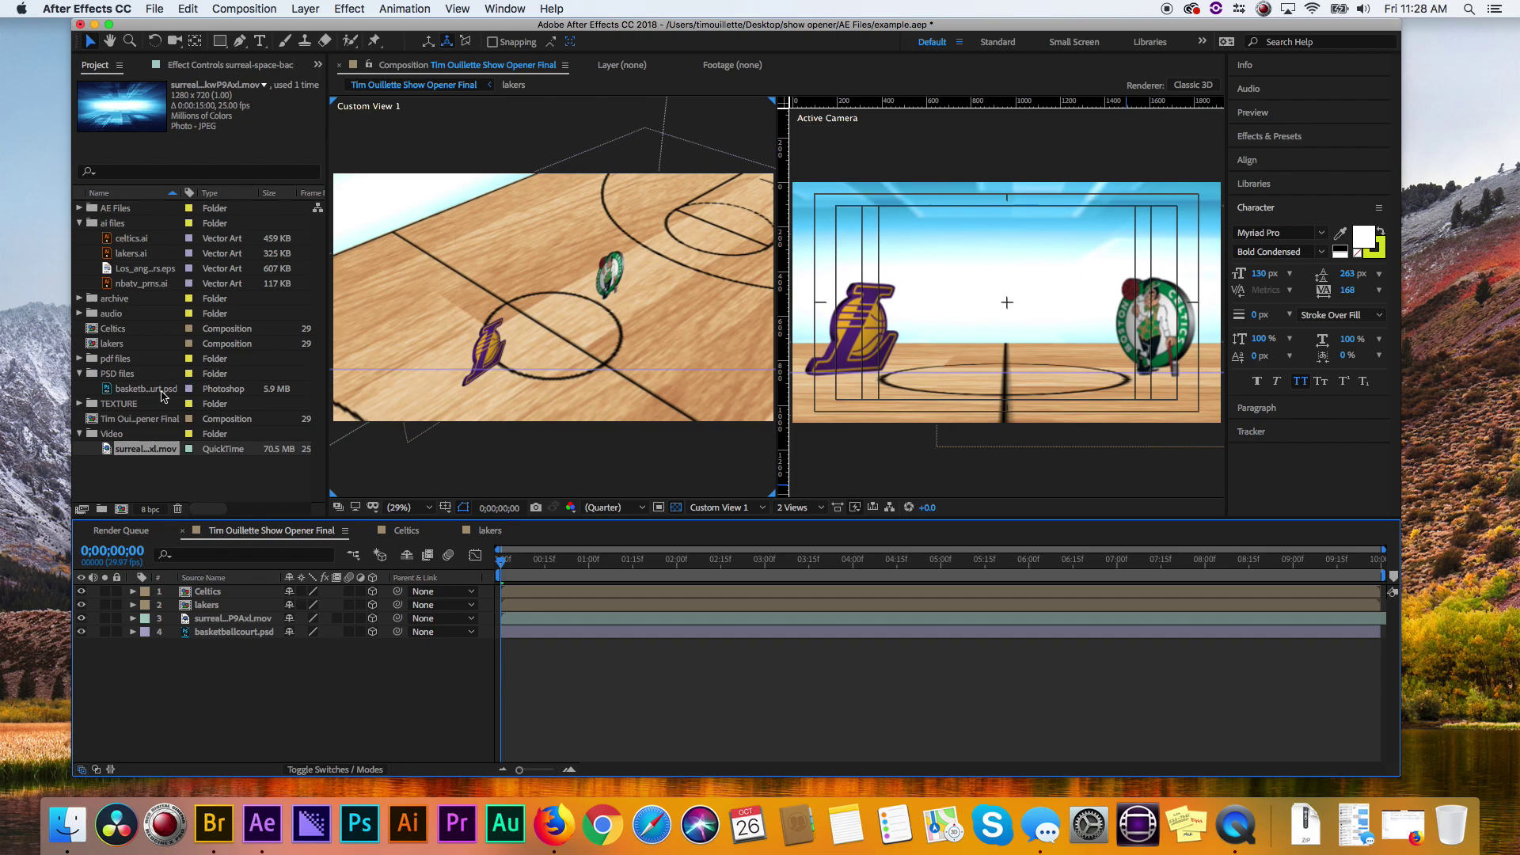
- Add BASKETBALLTEXTURE.jpg to the comp and move it toward the back-left of the court
click(79, 374)
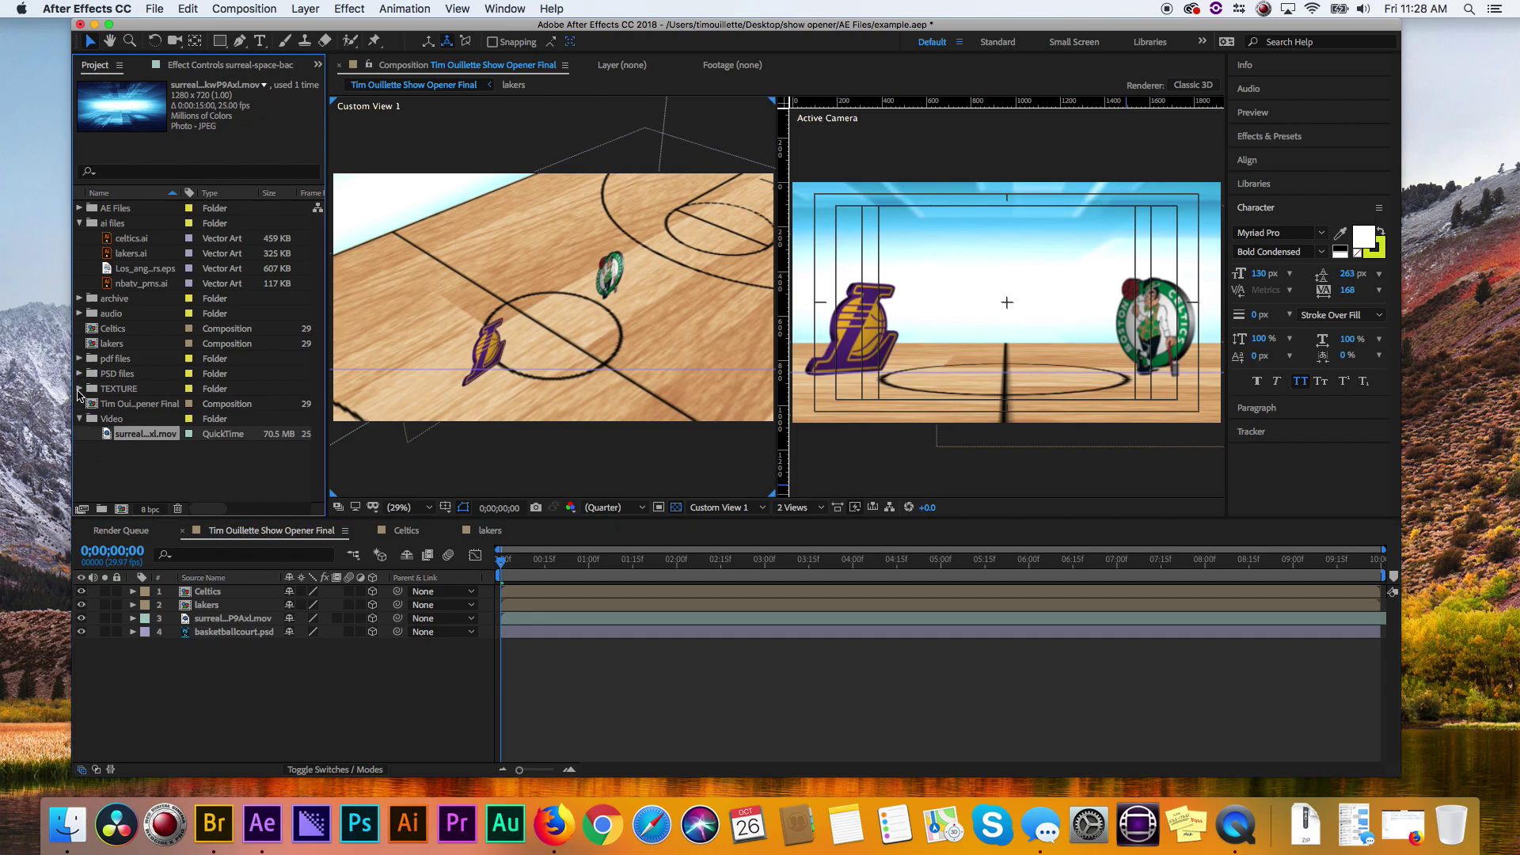
click(79, 388)
drag(118, 404, 149, 598)
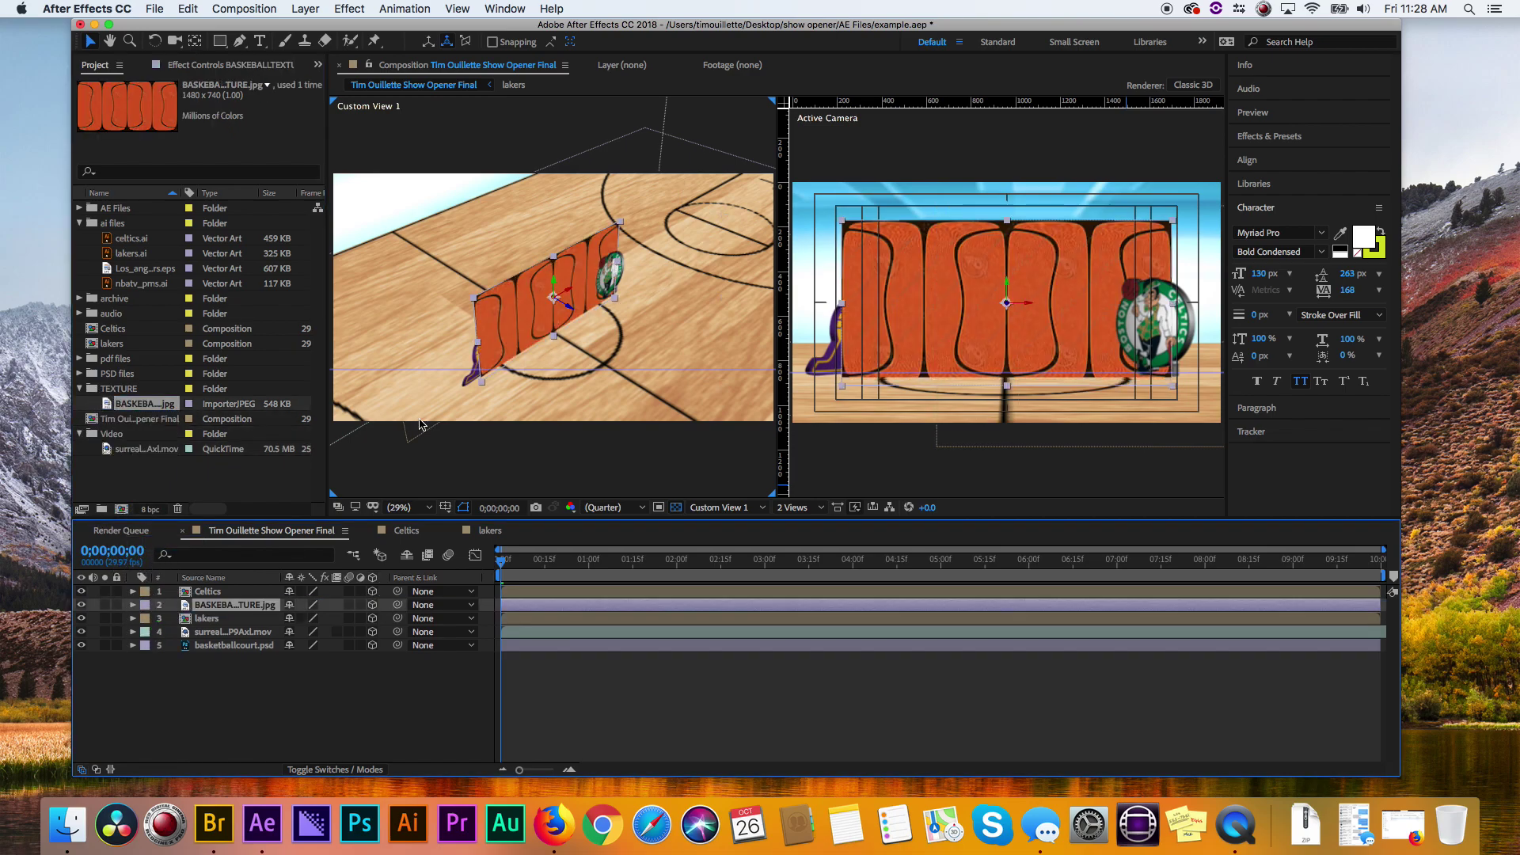
drag(578, 315, 266, 195)
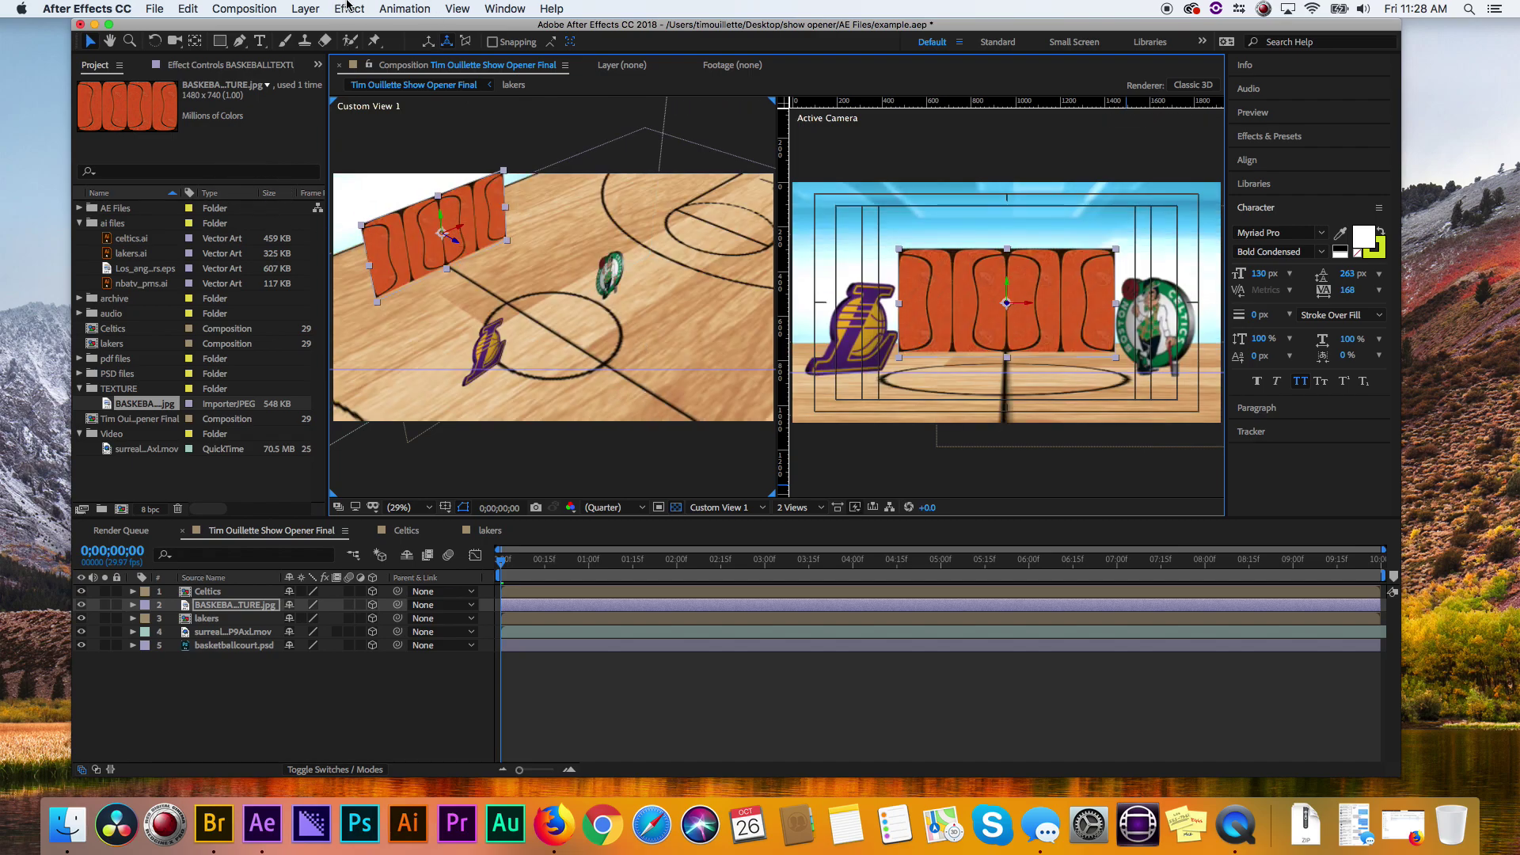
- Search Effects & Presets for 'cc sphe' and drag CC Sphere into the composition
click(1269, 137)
click(1285, 159)
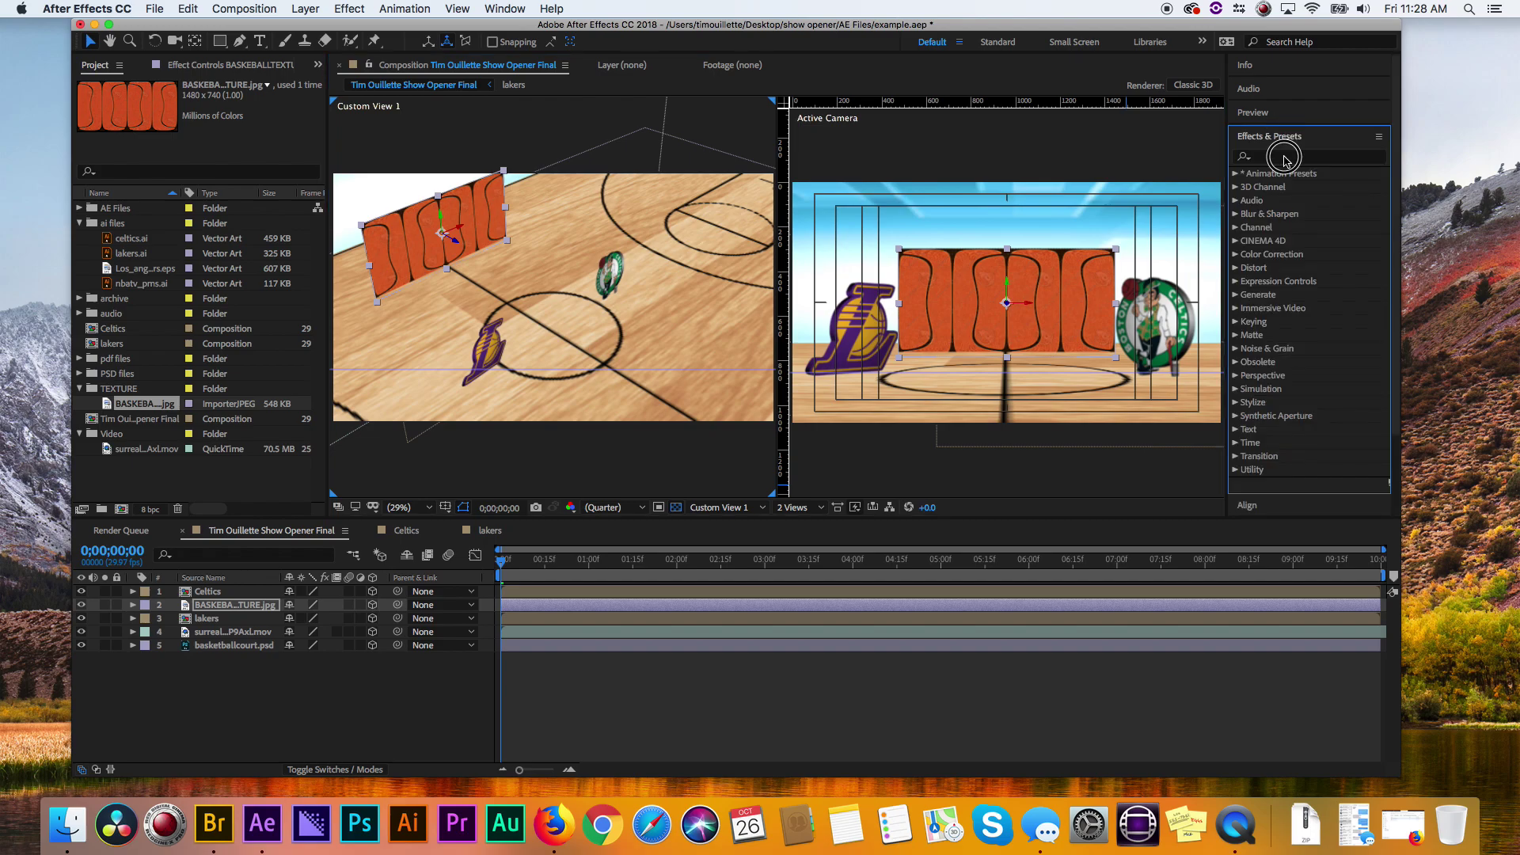
text(cc)
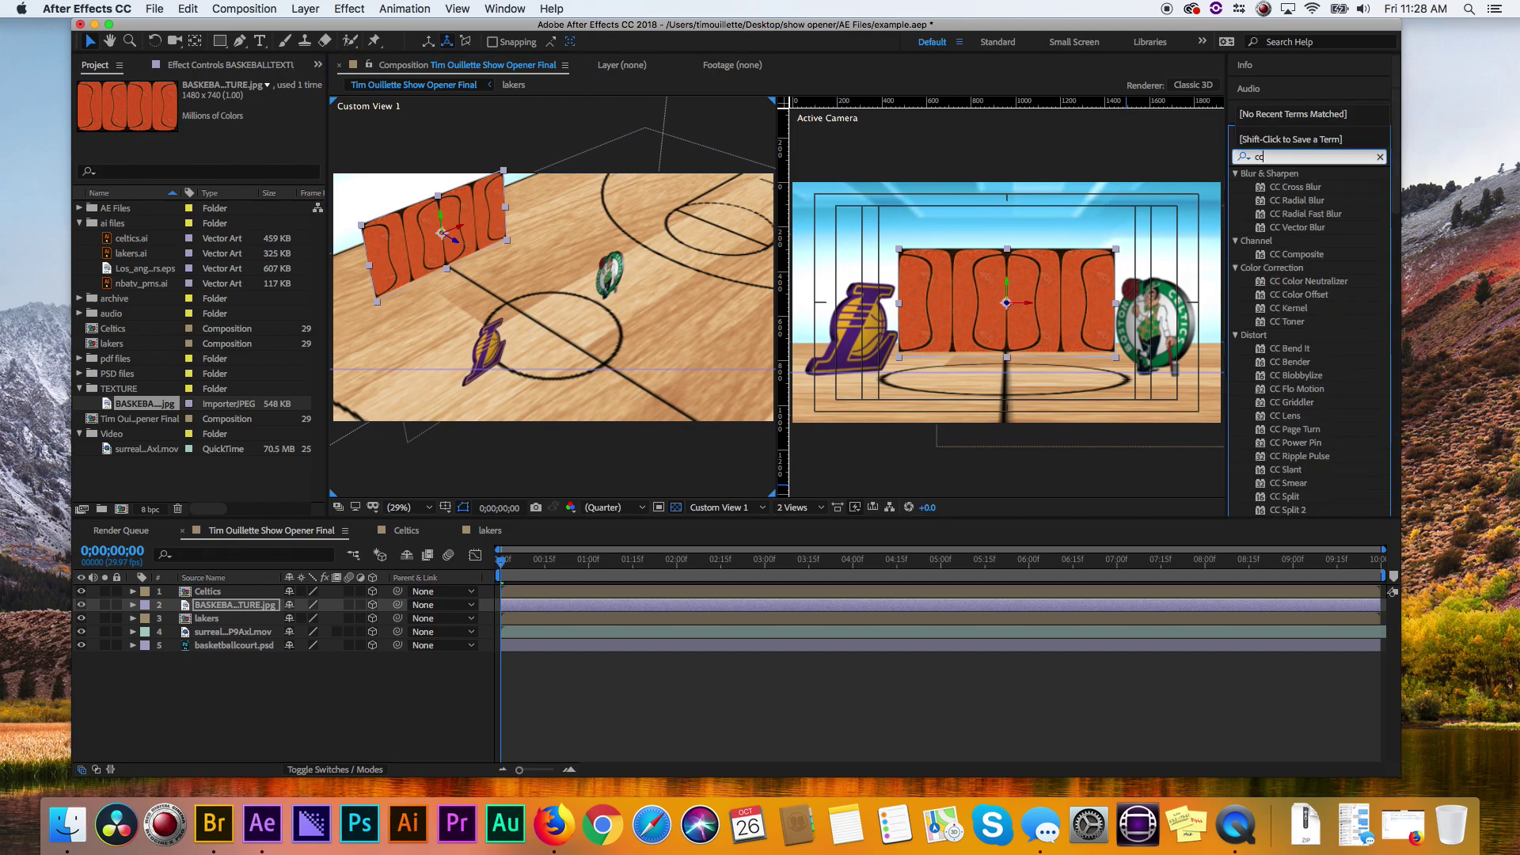
text( sphere)
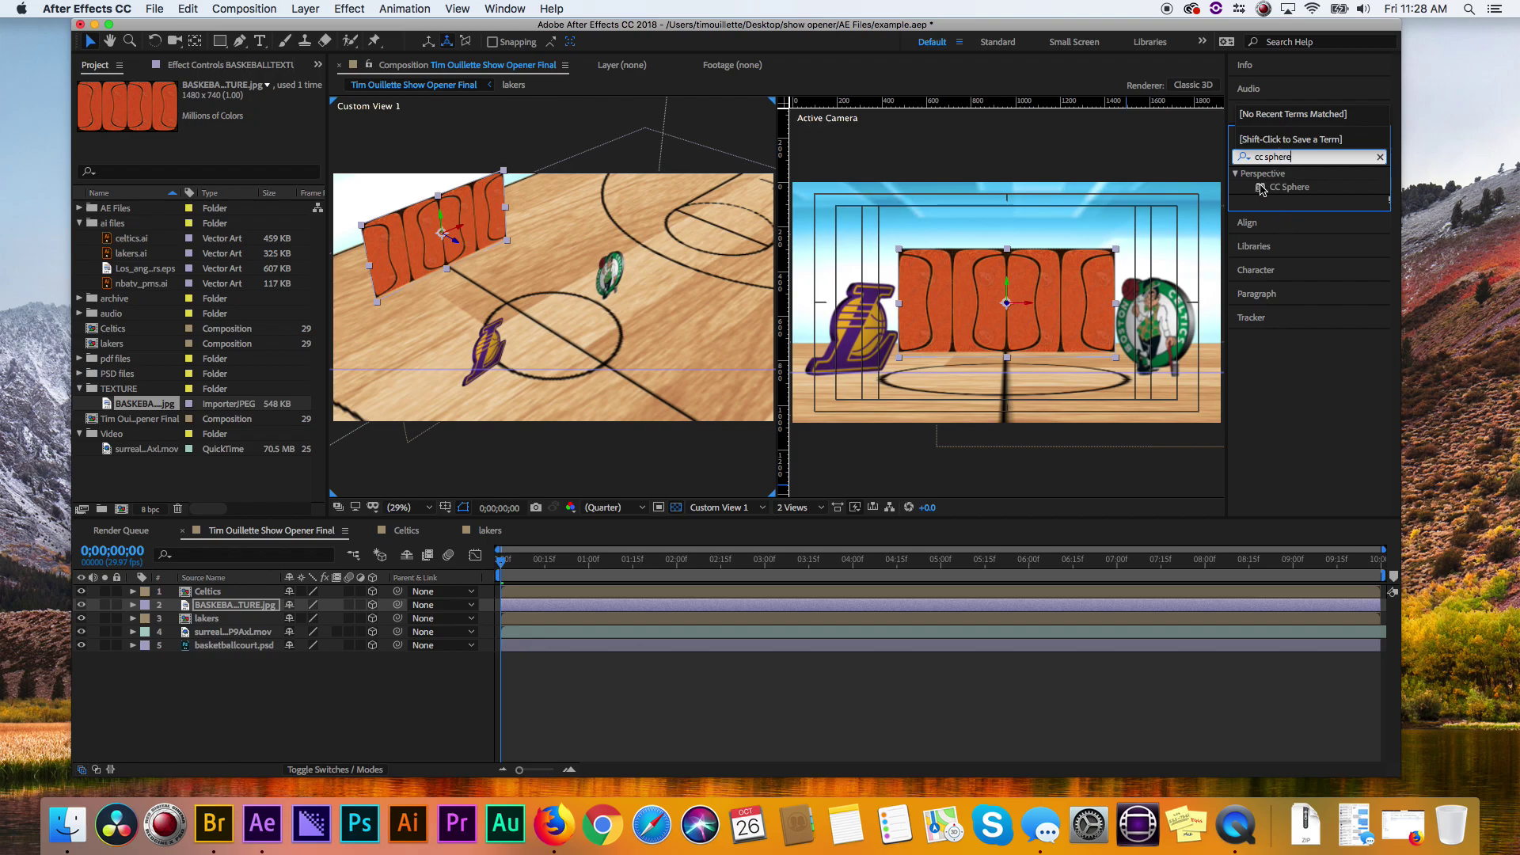
drag(1262, 188, 979, 313)
- Undo the stray CC Sphere on the Celtics logo and apply CC Sphere to the basketball texture layer
key(super+z)
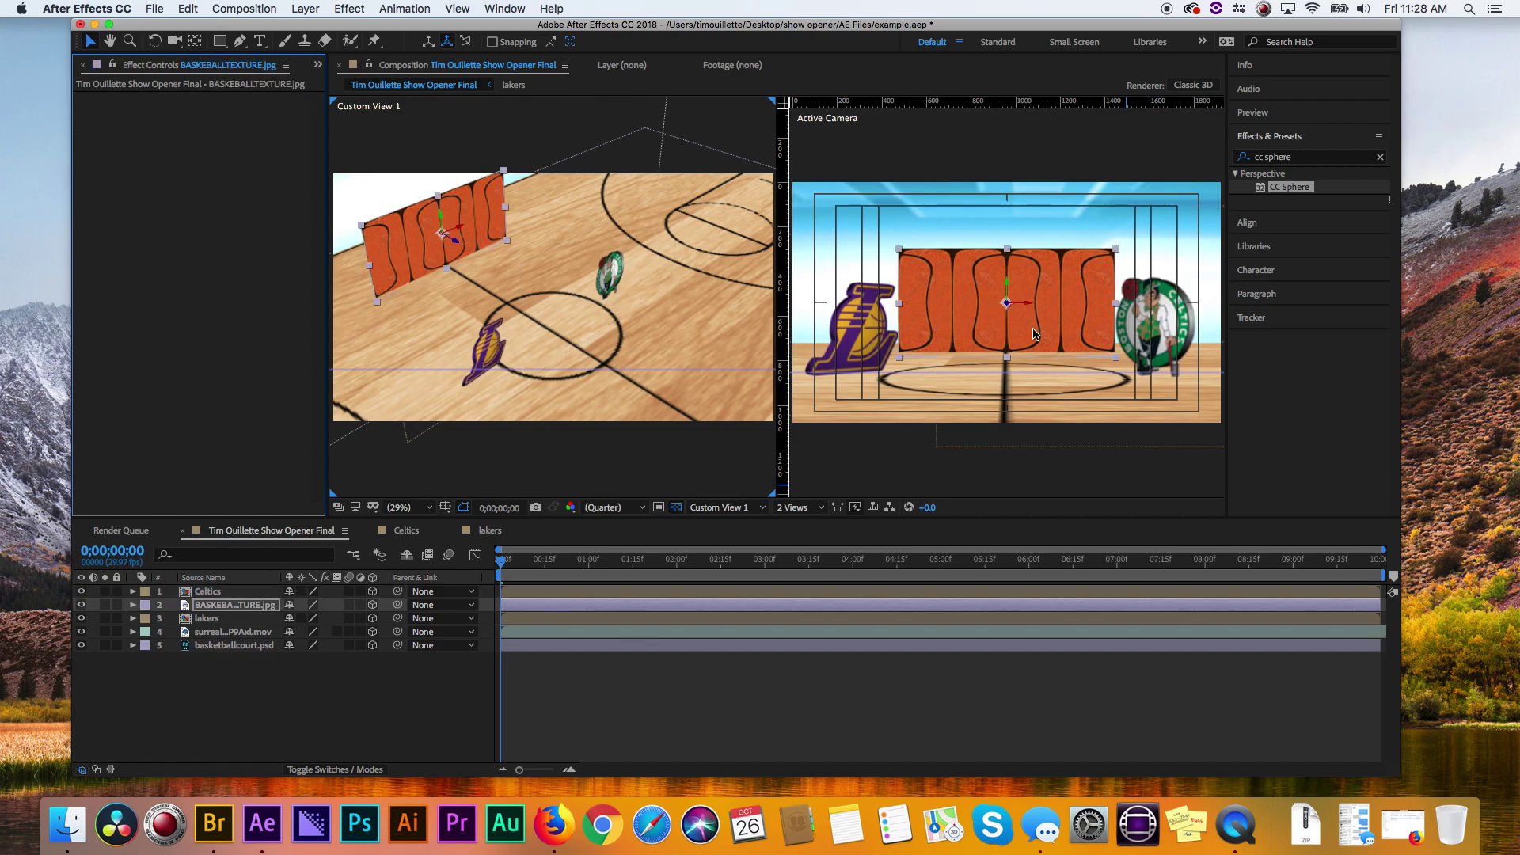
drag(1265, 192, 1173, 309)
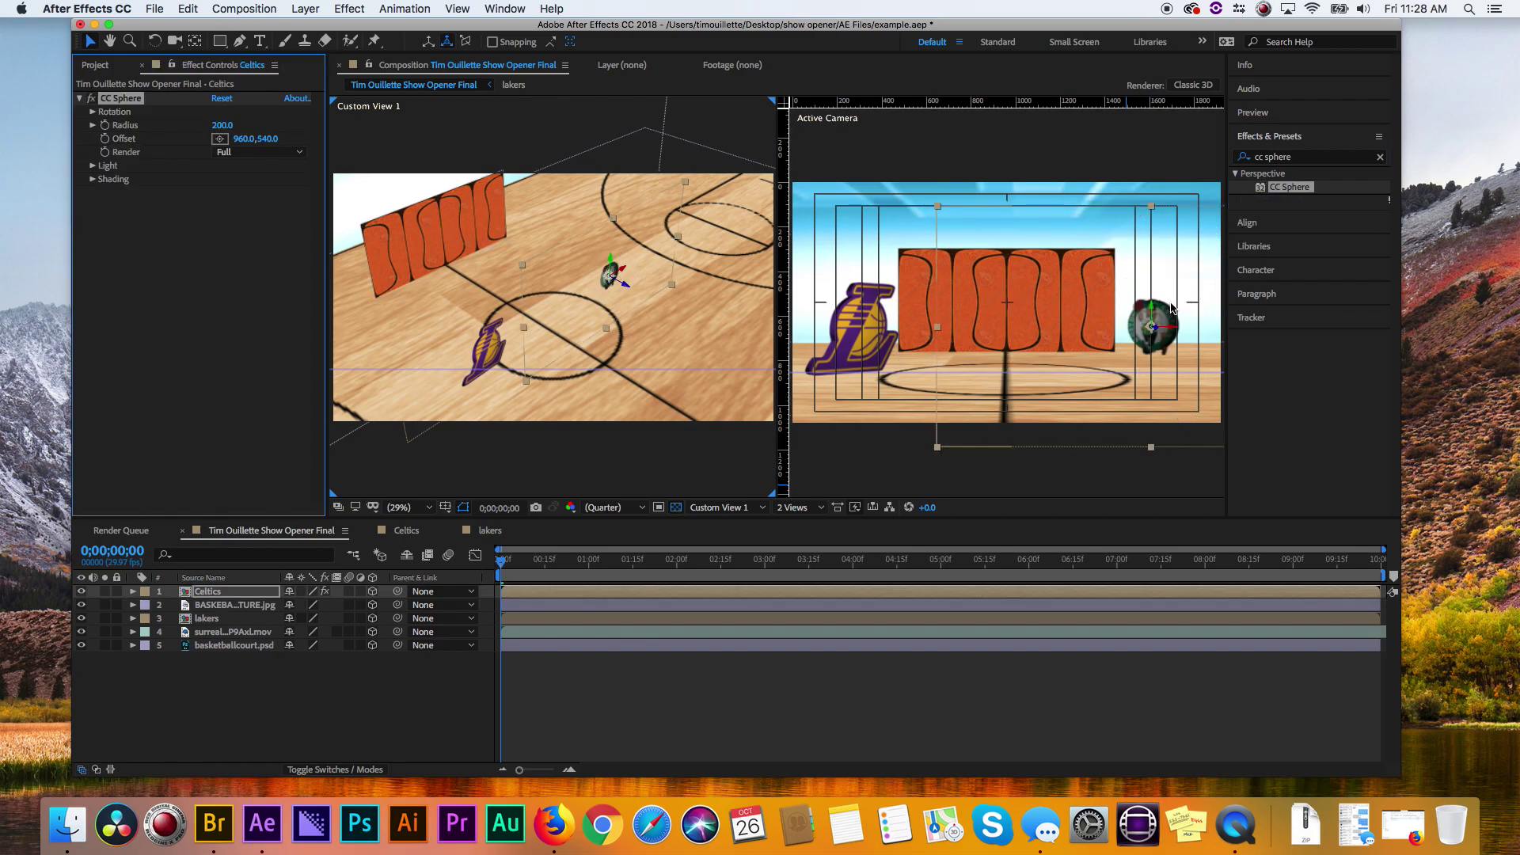
key(super+z)
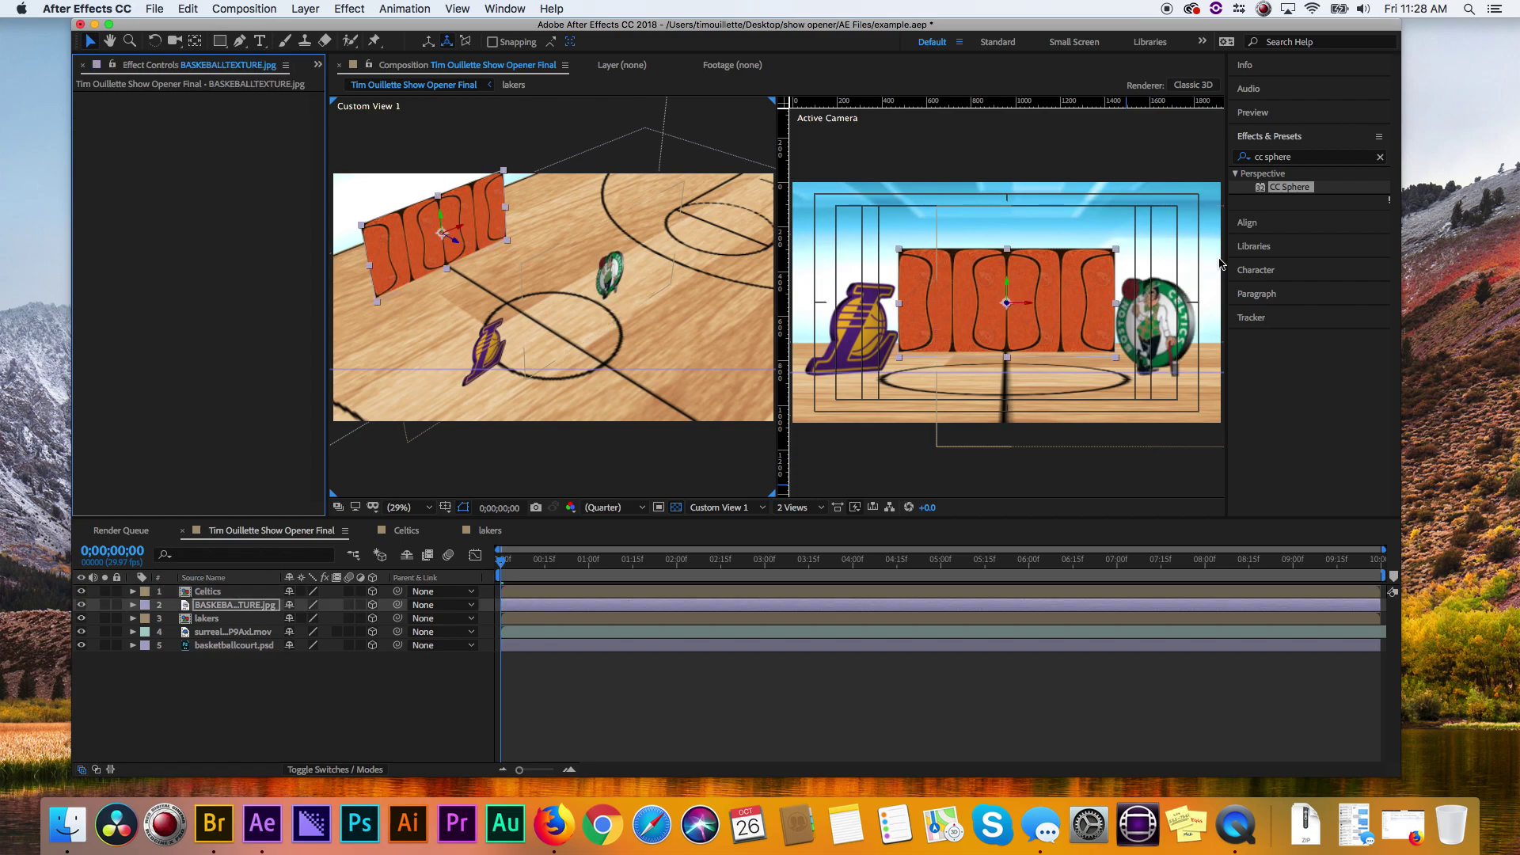
drag(1265, 190, 242, 602)
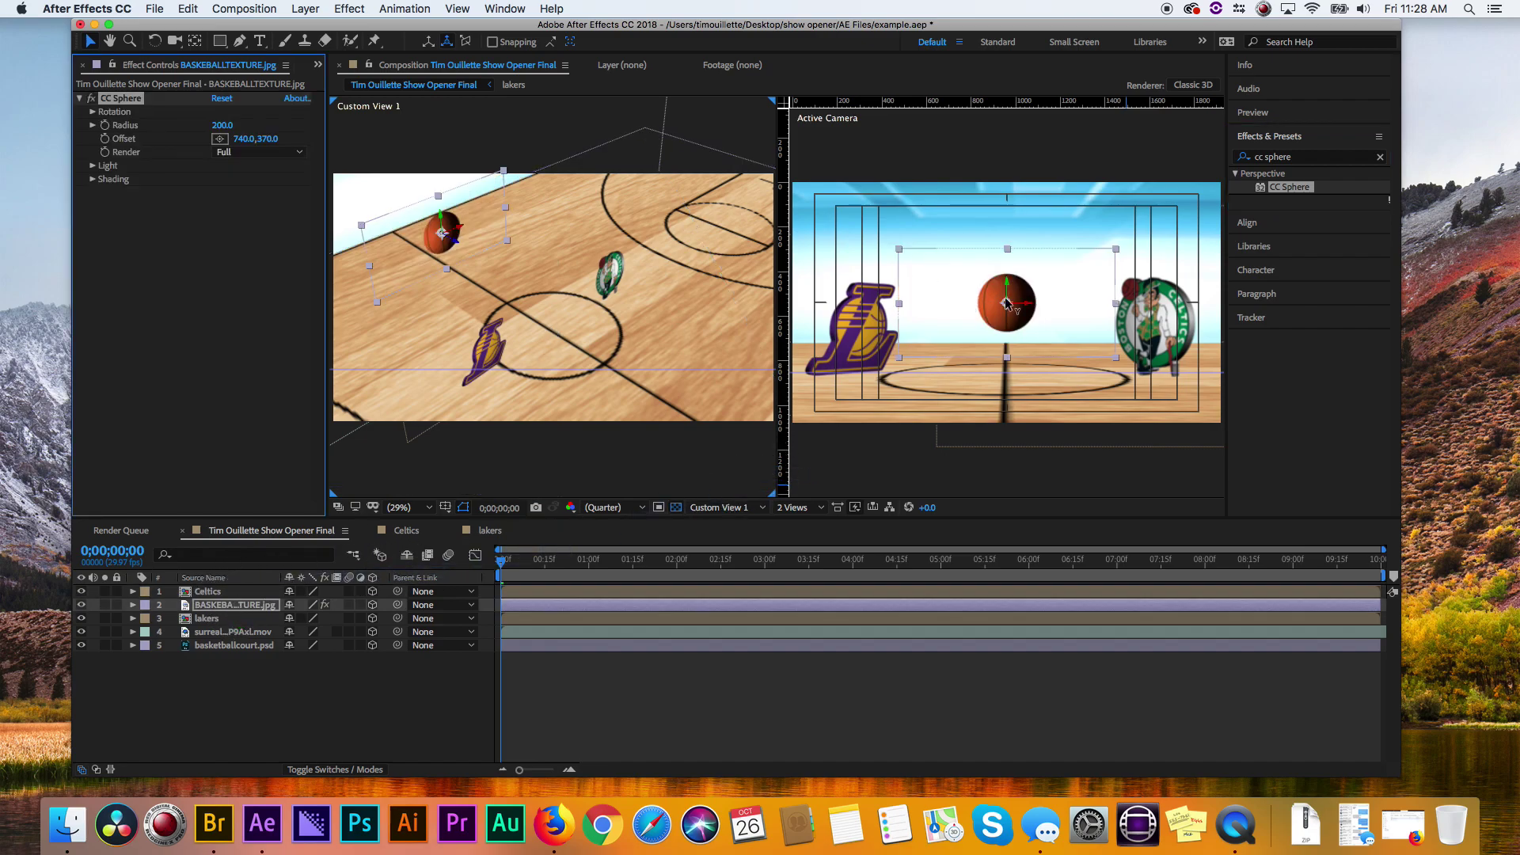
- Scale the basketball layer to 163% in its Transform properties
click(133, 606)
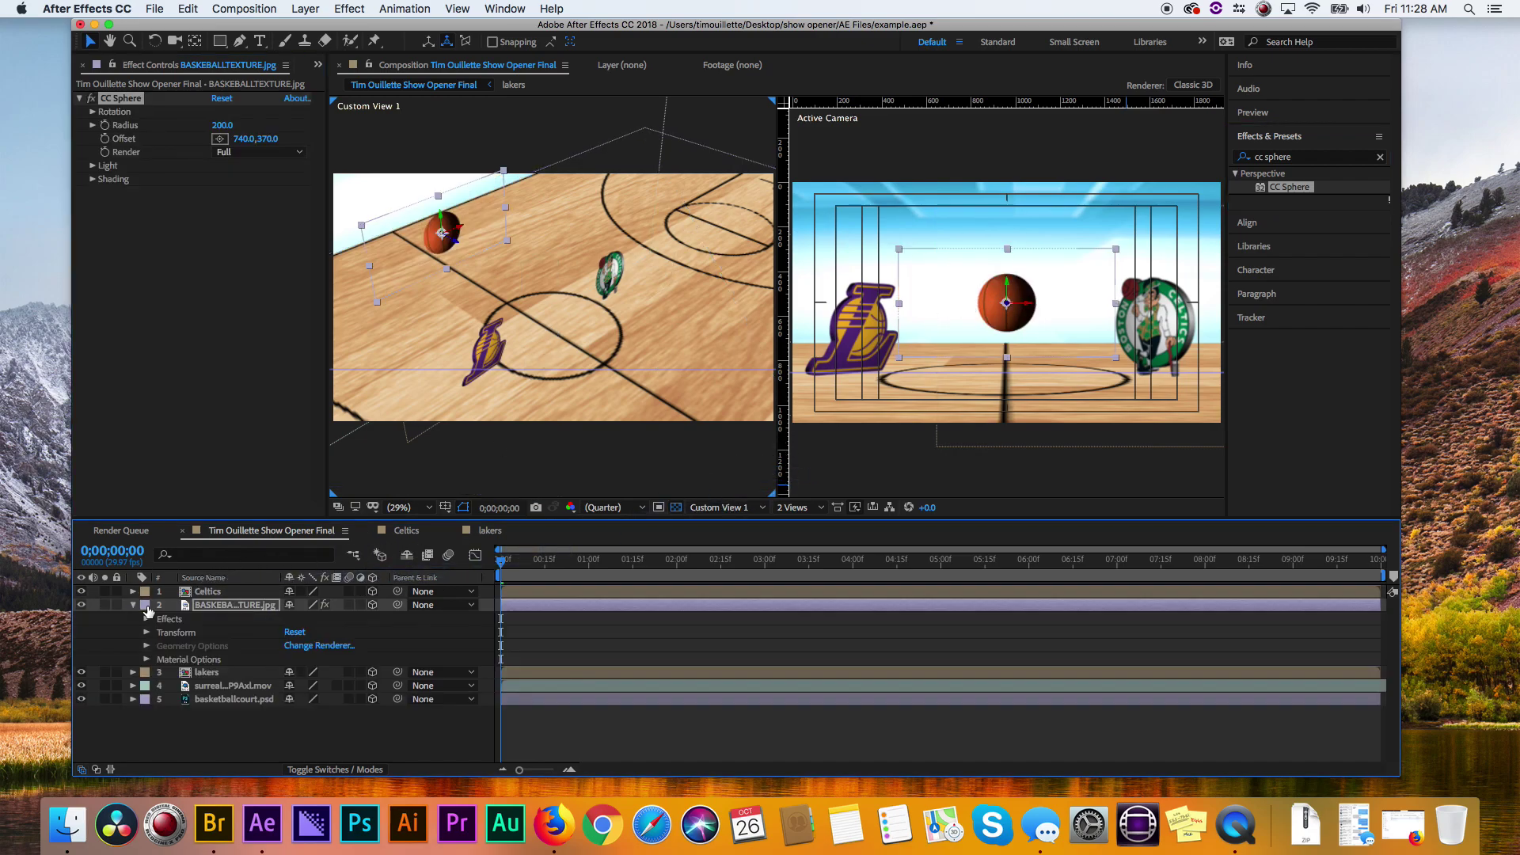
click(227, 604)
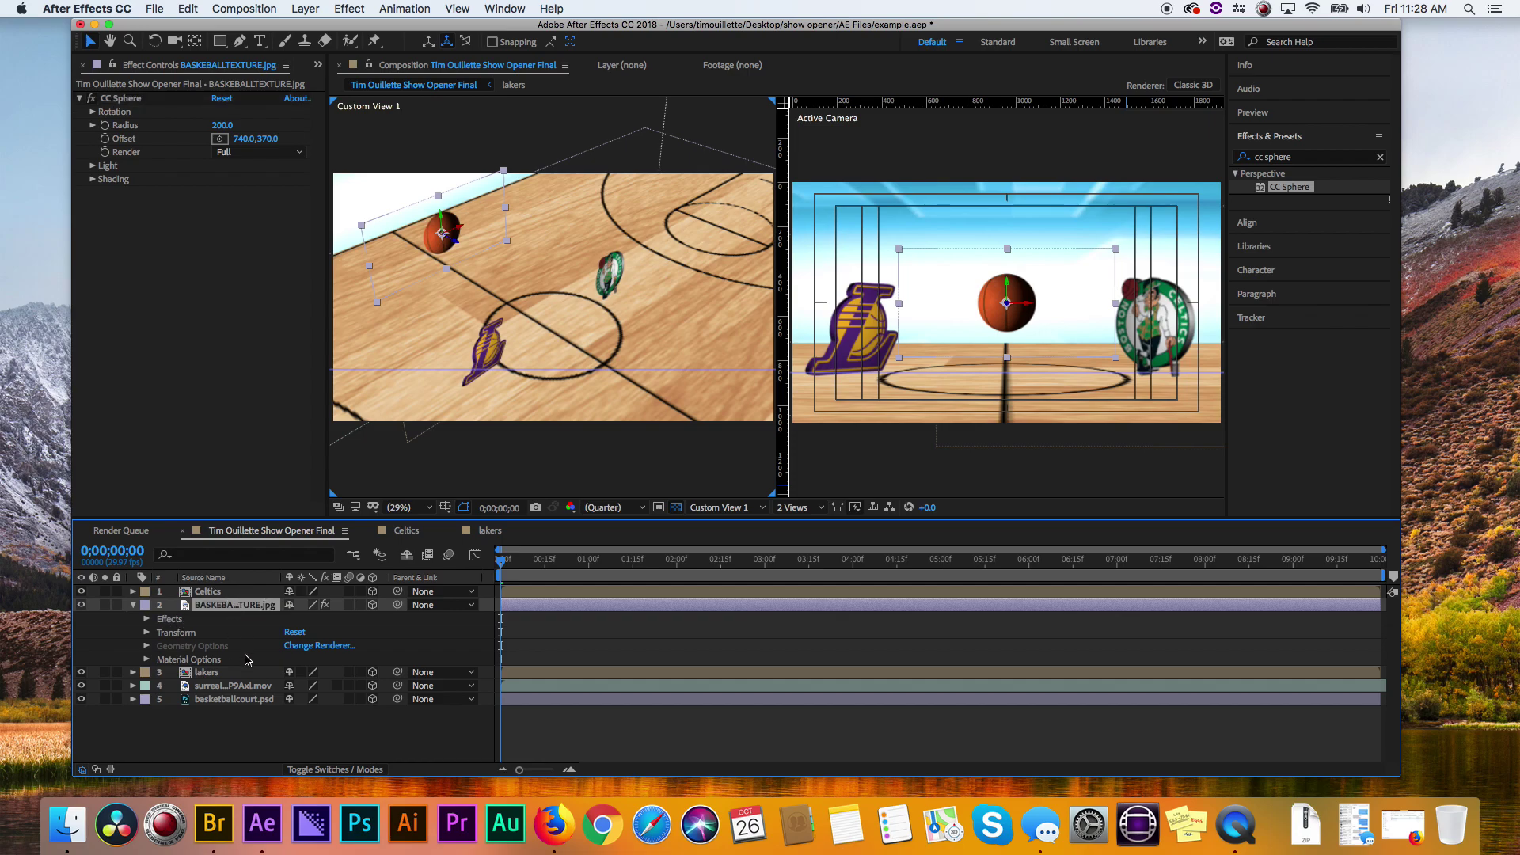
click(146, 632)
drag(325, 671, 363, 671)
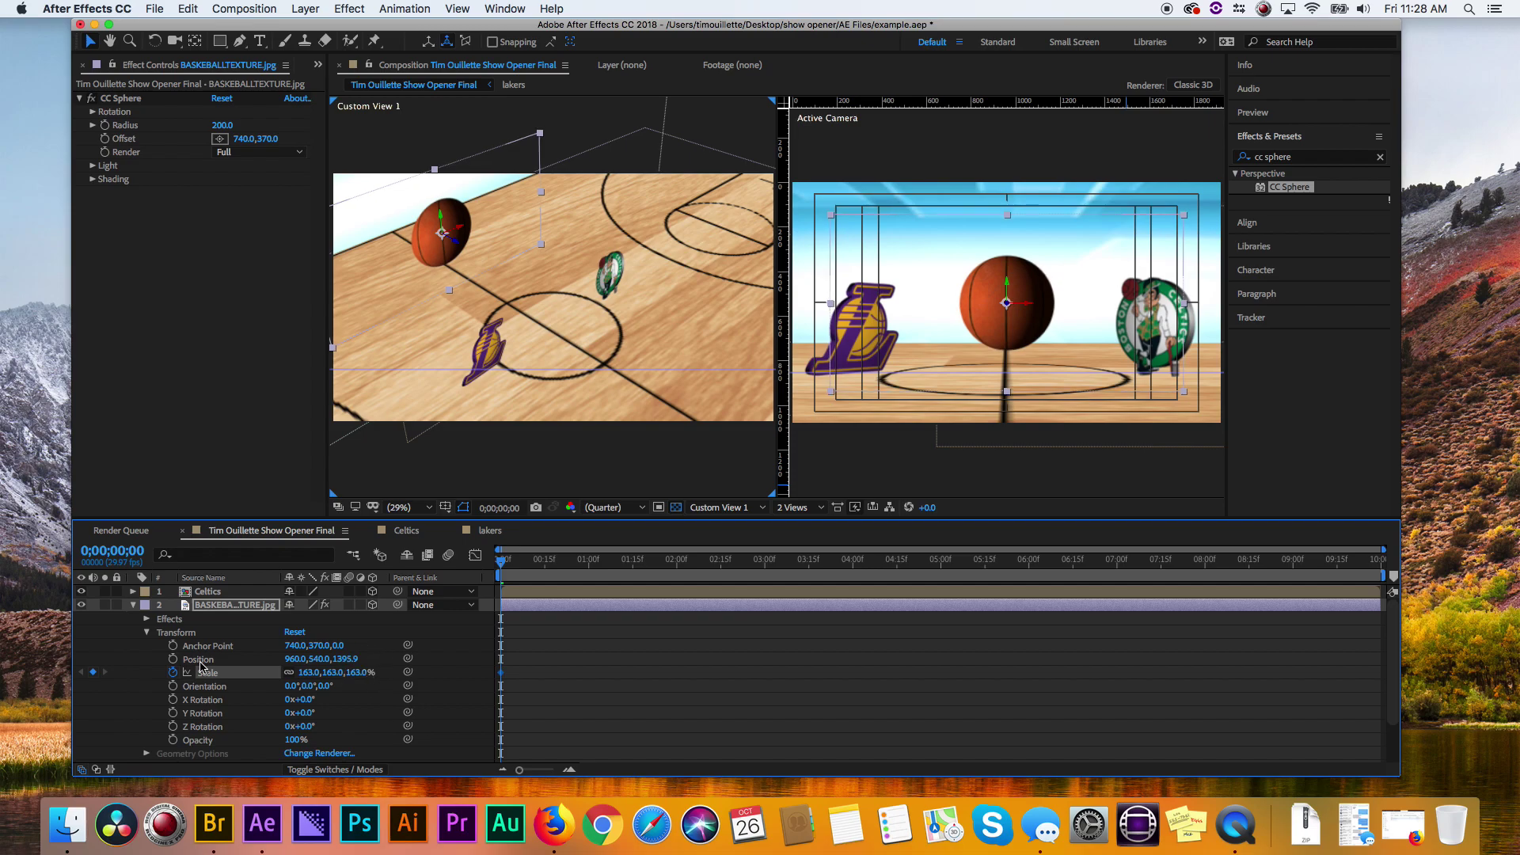
click(133, 605)
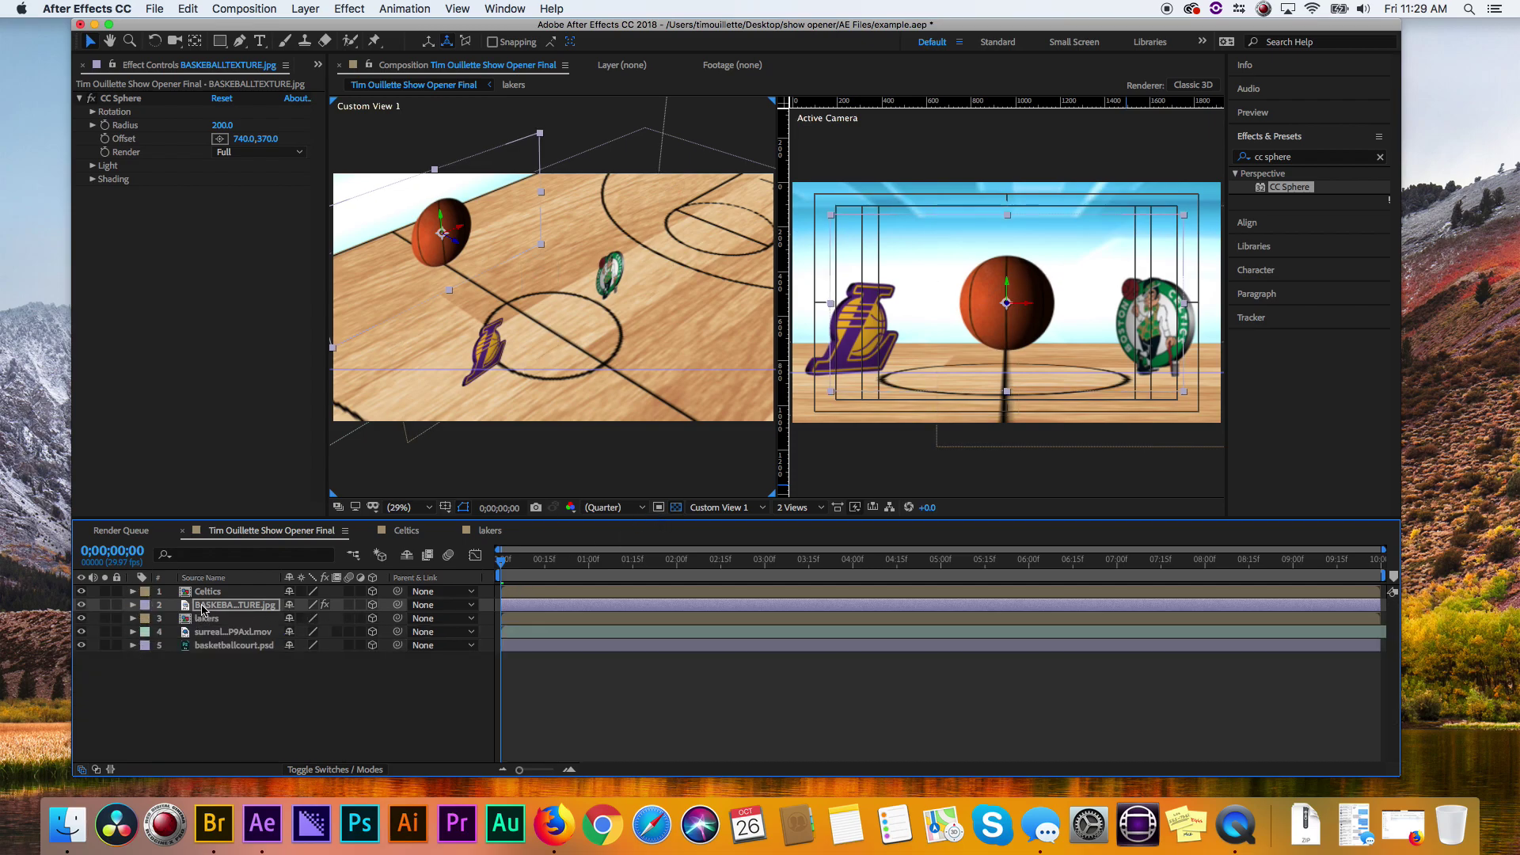
- Tilt the CC Sphere basketball to 12° Rotation X
click(133, 605)
scroll(170, 658, down, 1)
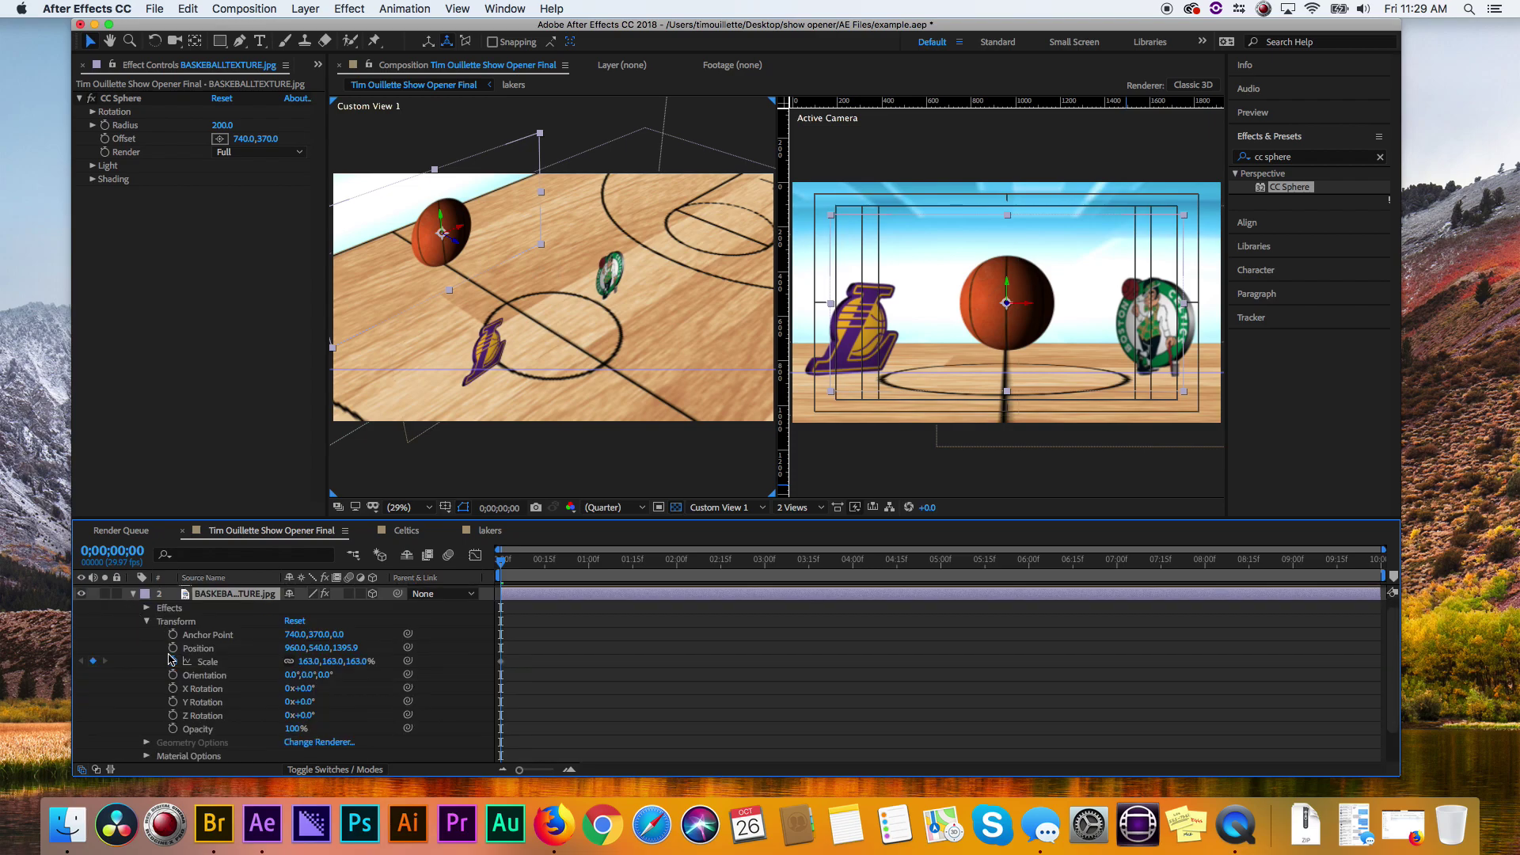
click(146, 623)
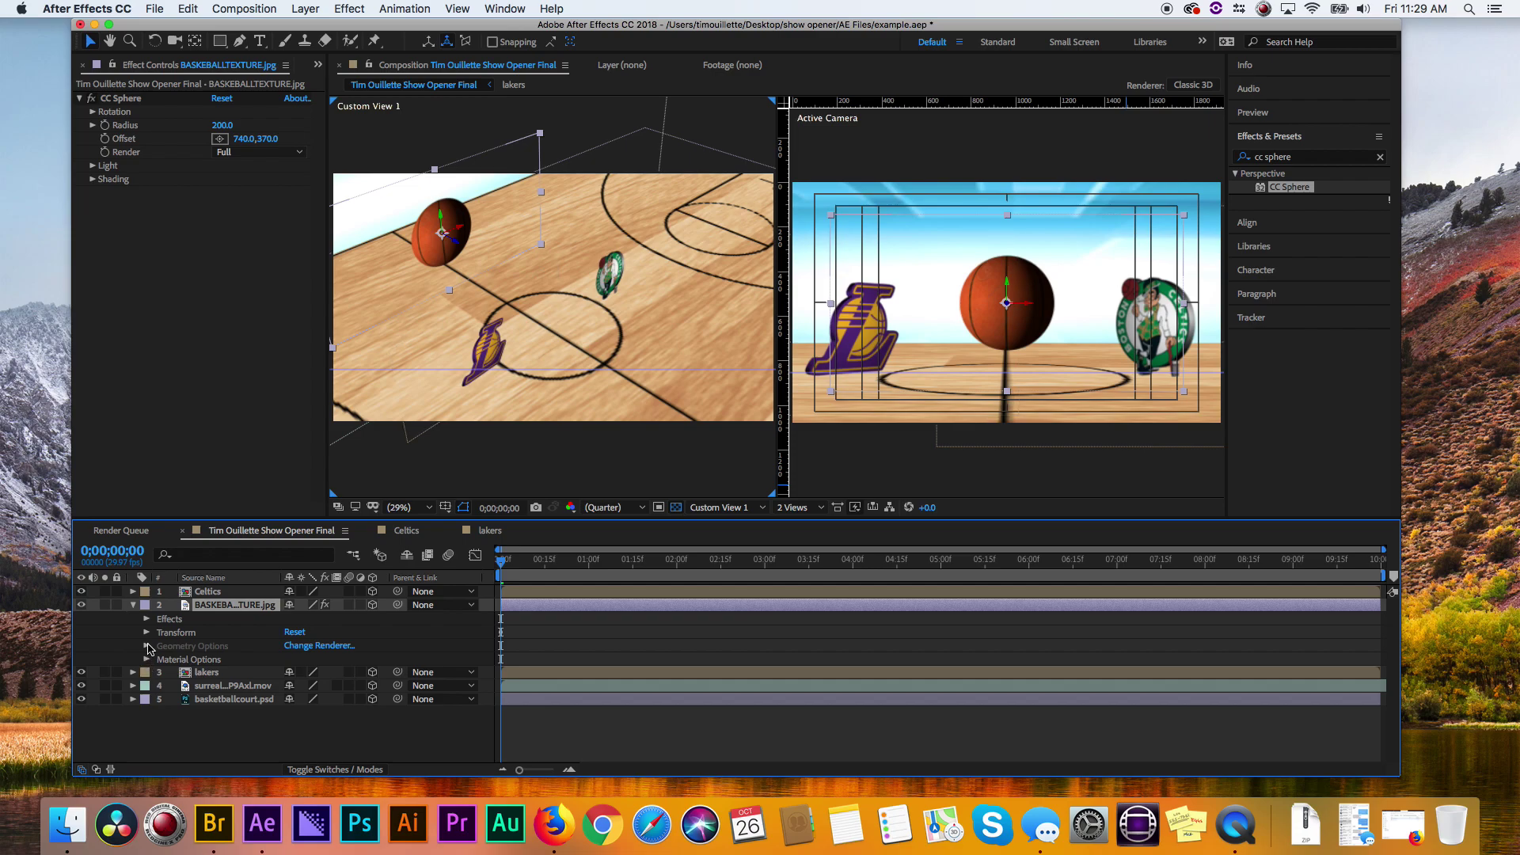
click(146, 619)
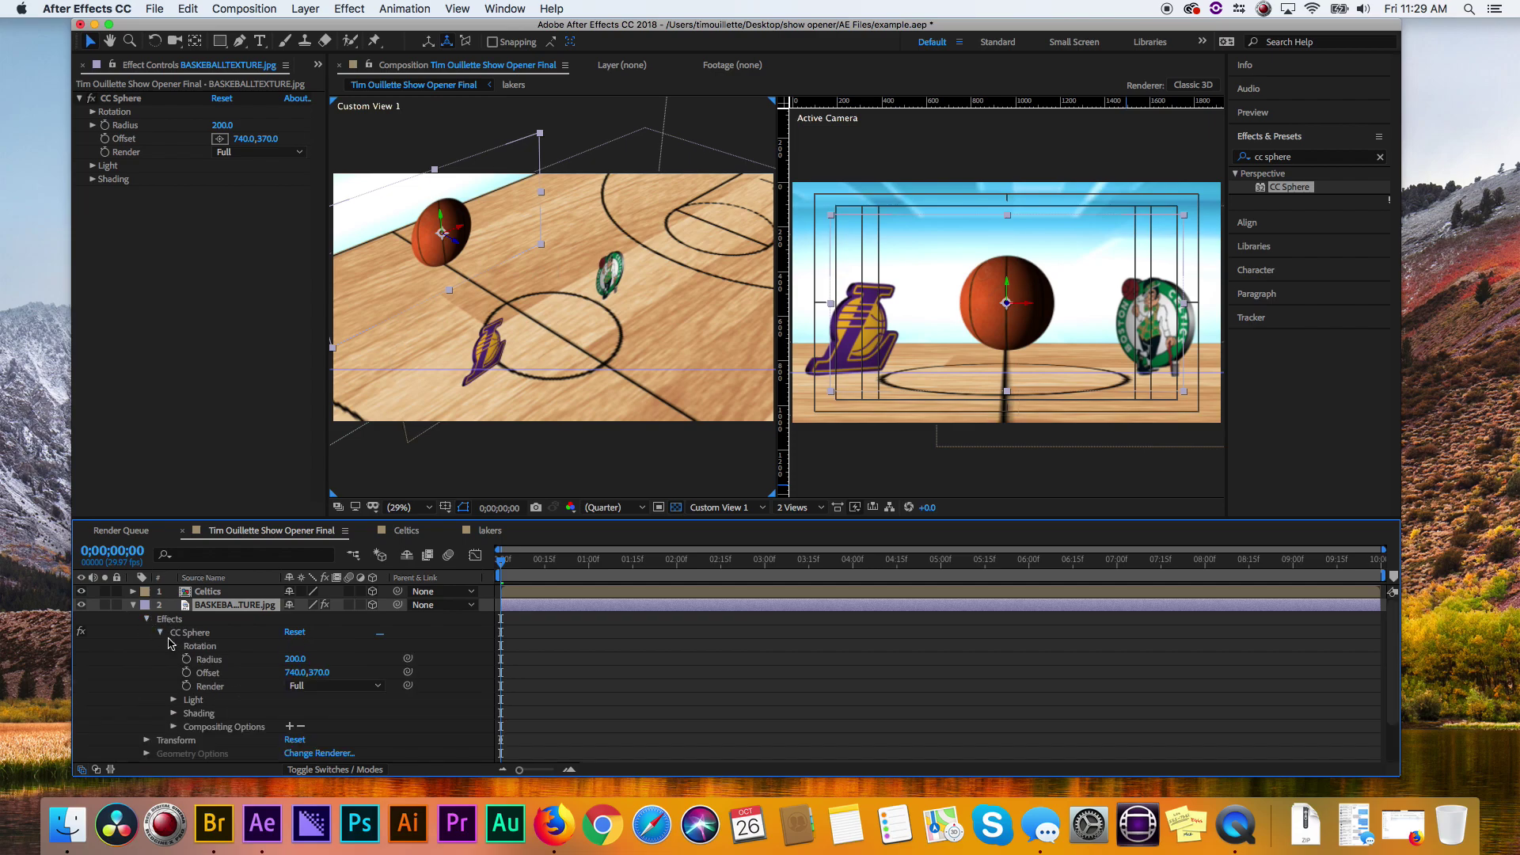
click(175, 646)
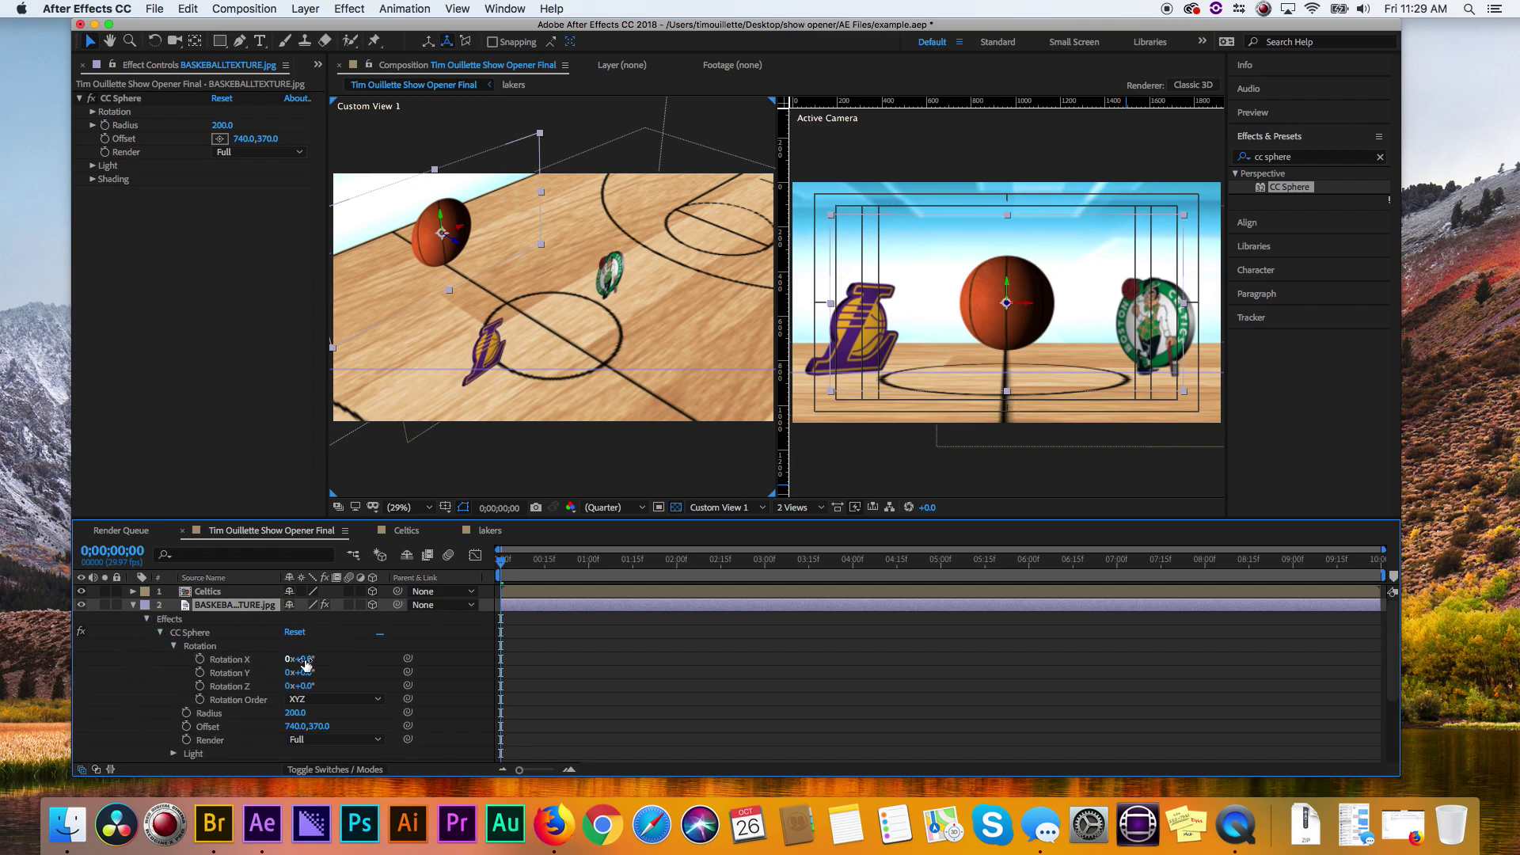
drag(306, 664, 336, 669)
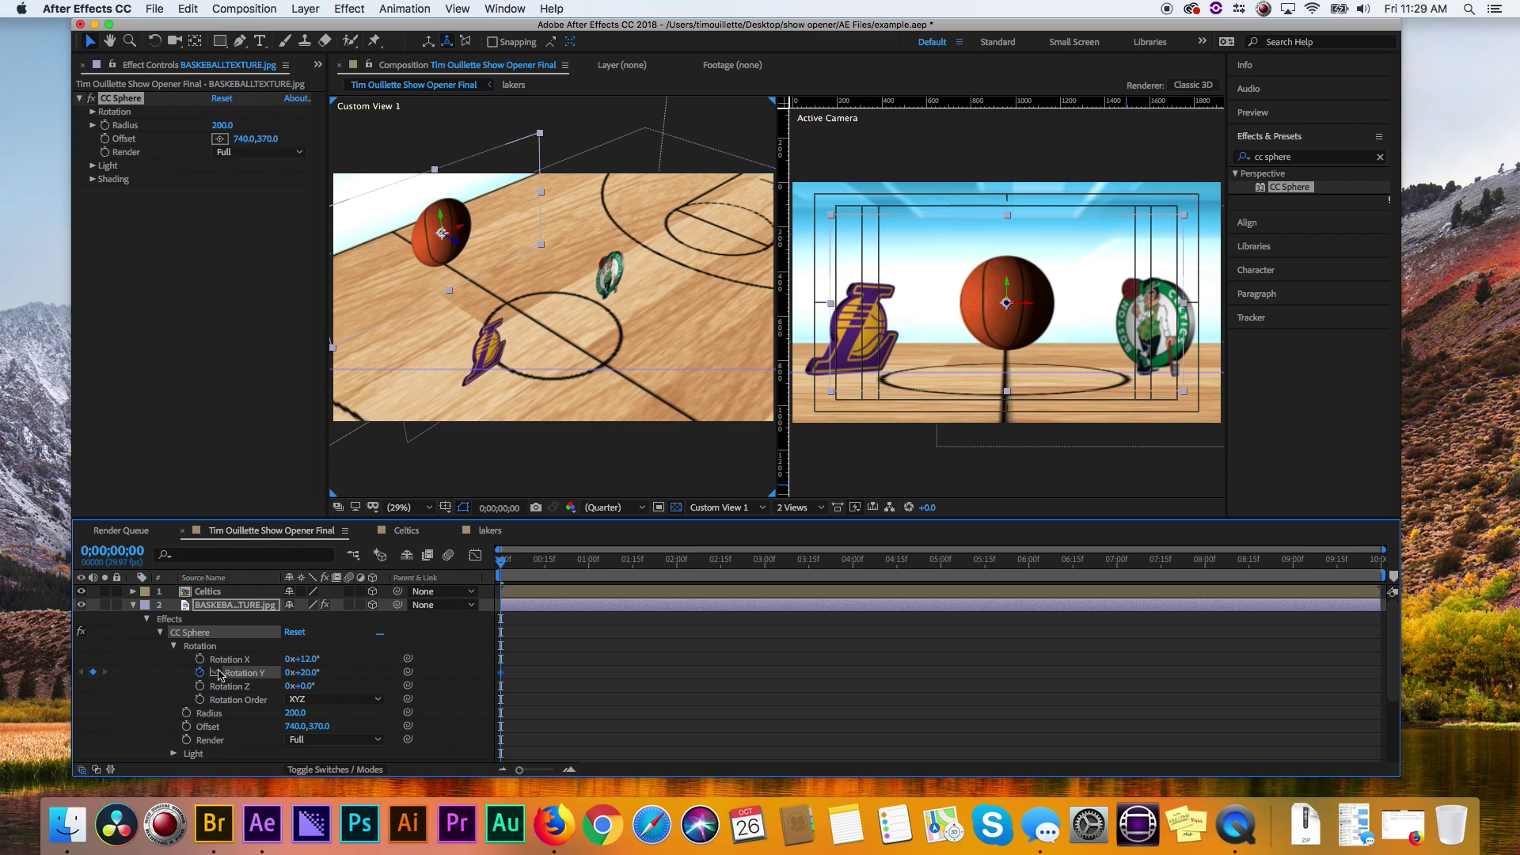
- Keyframe the ball's Rotation Y from 20° to one full turn at the end and preview the spin
drag(507, 564, 1393, 566)
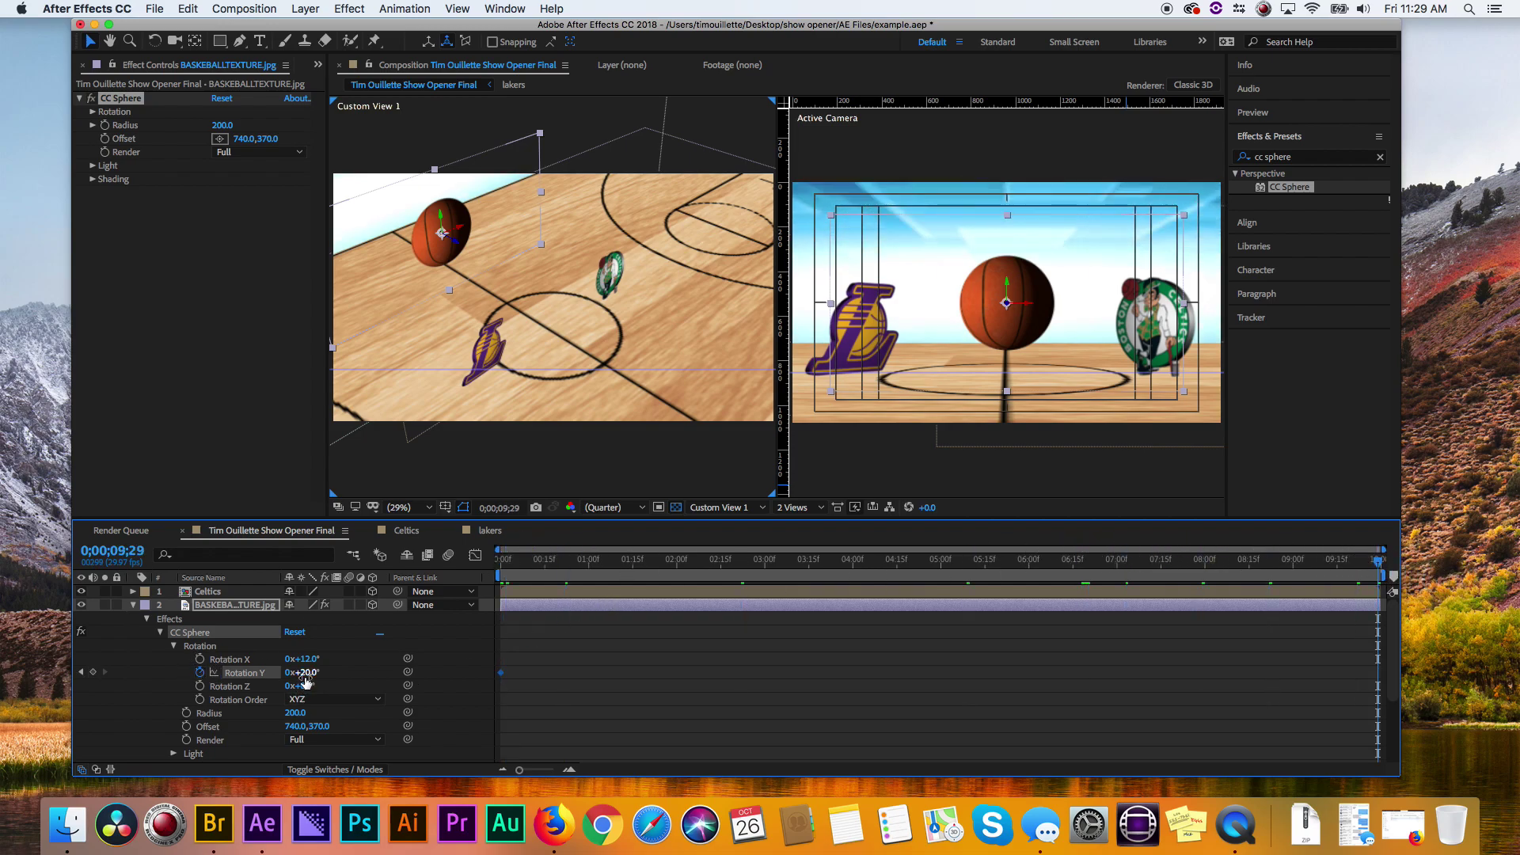
drag(307, 675, 577, 672)
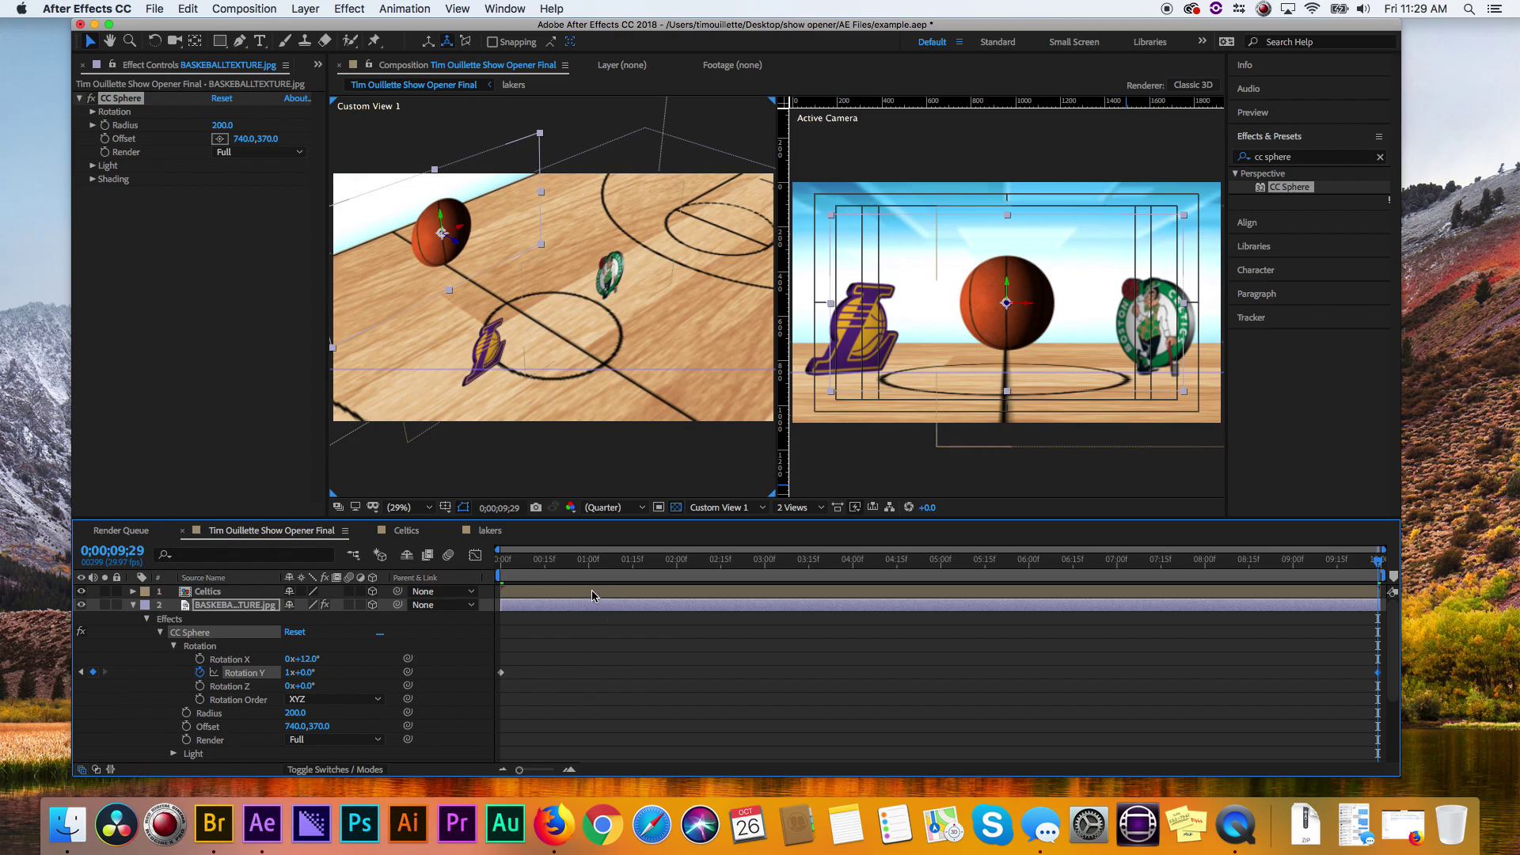
key(Home)
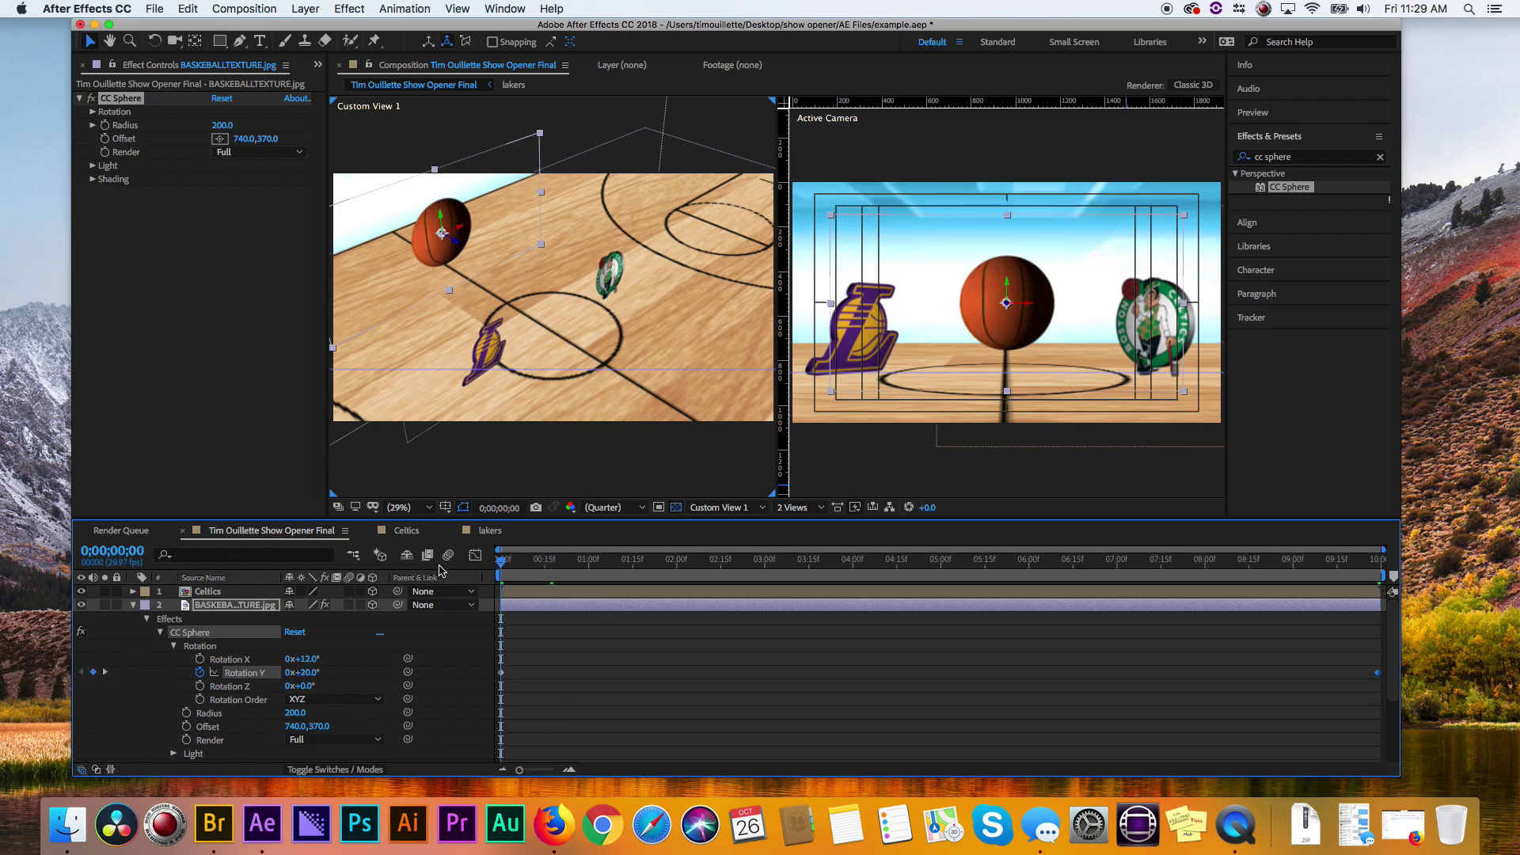
key(space)
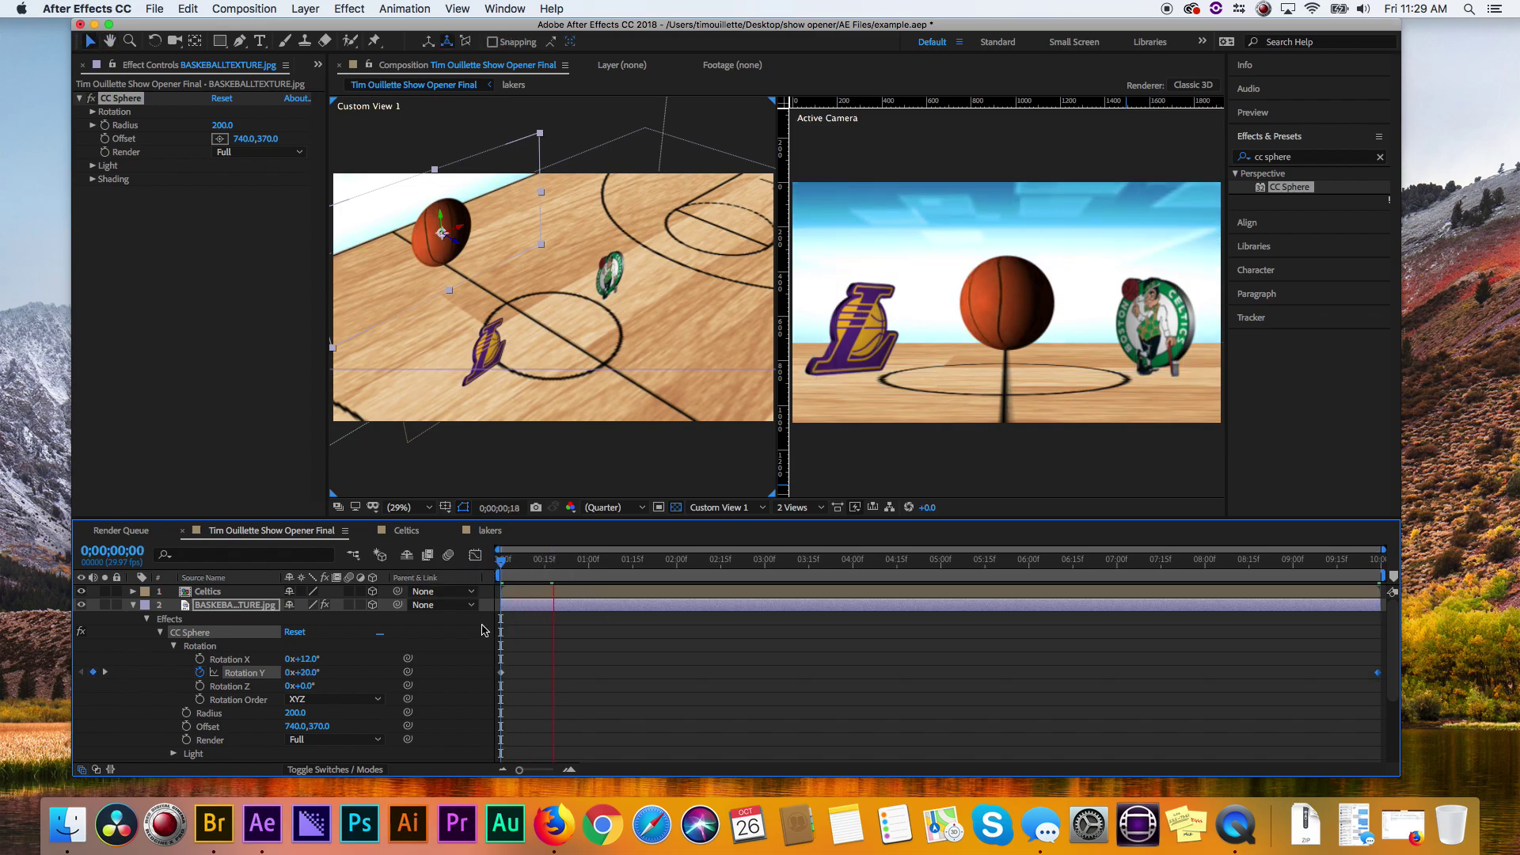
key(space)
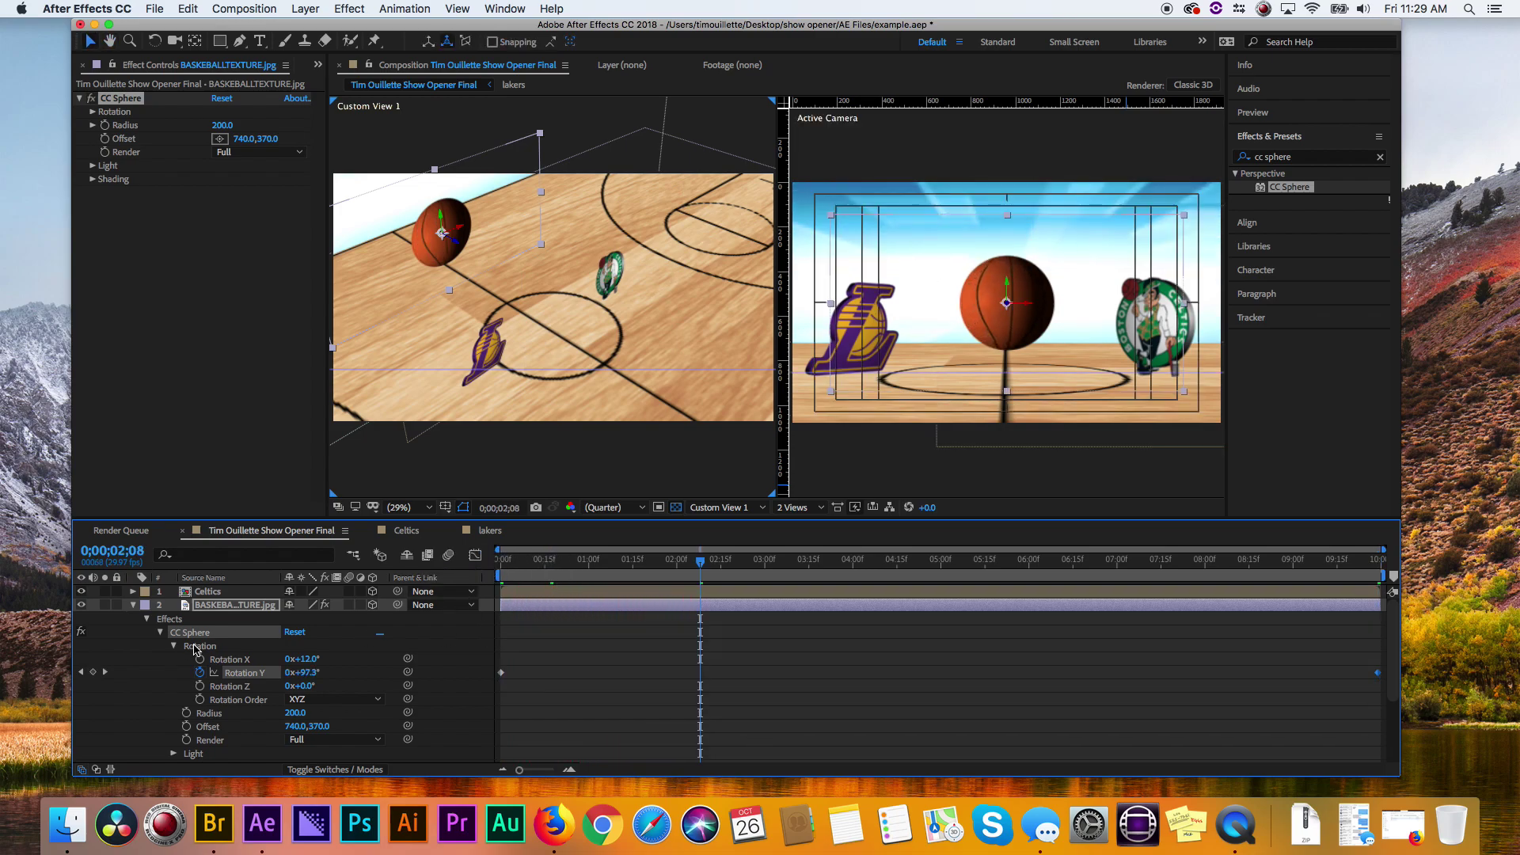
click(133, 605)
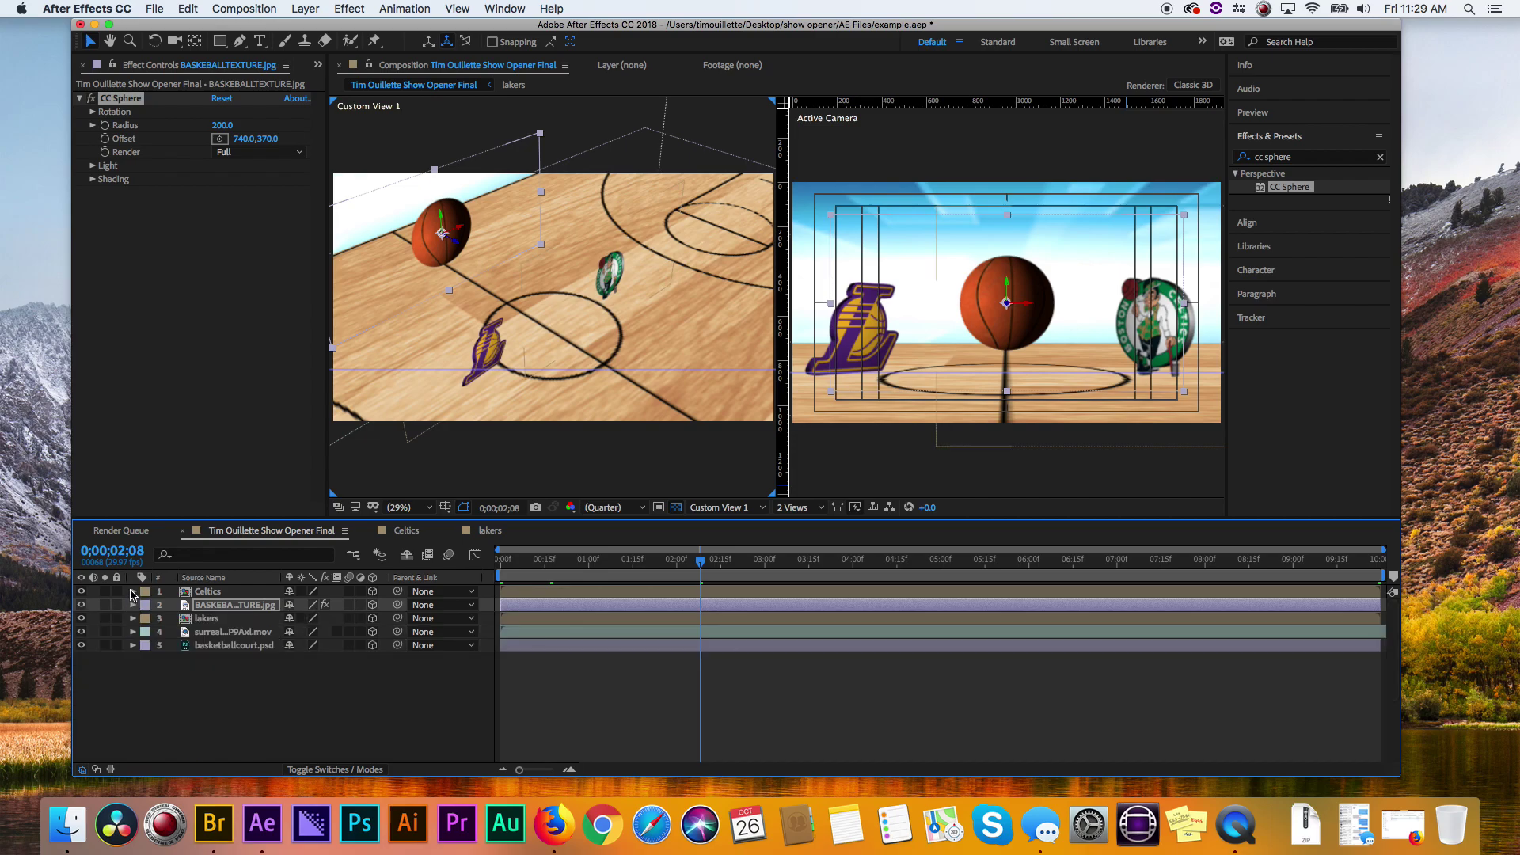
click(314, 730)
key(Home)
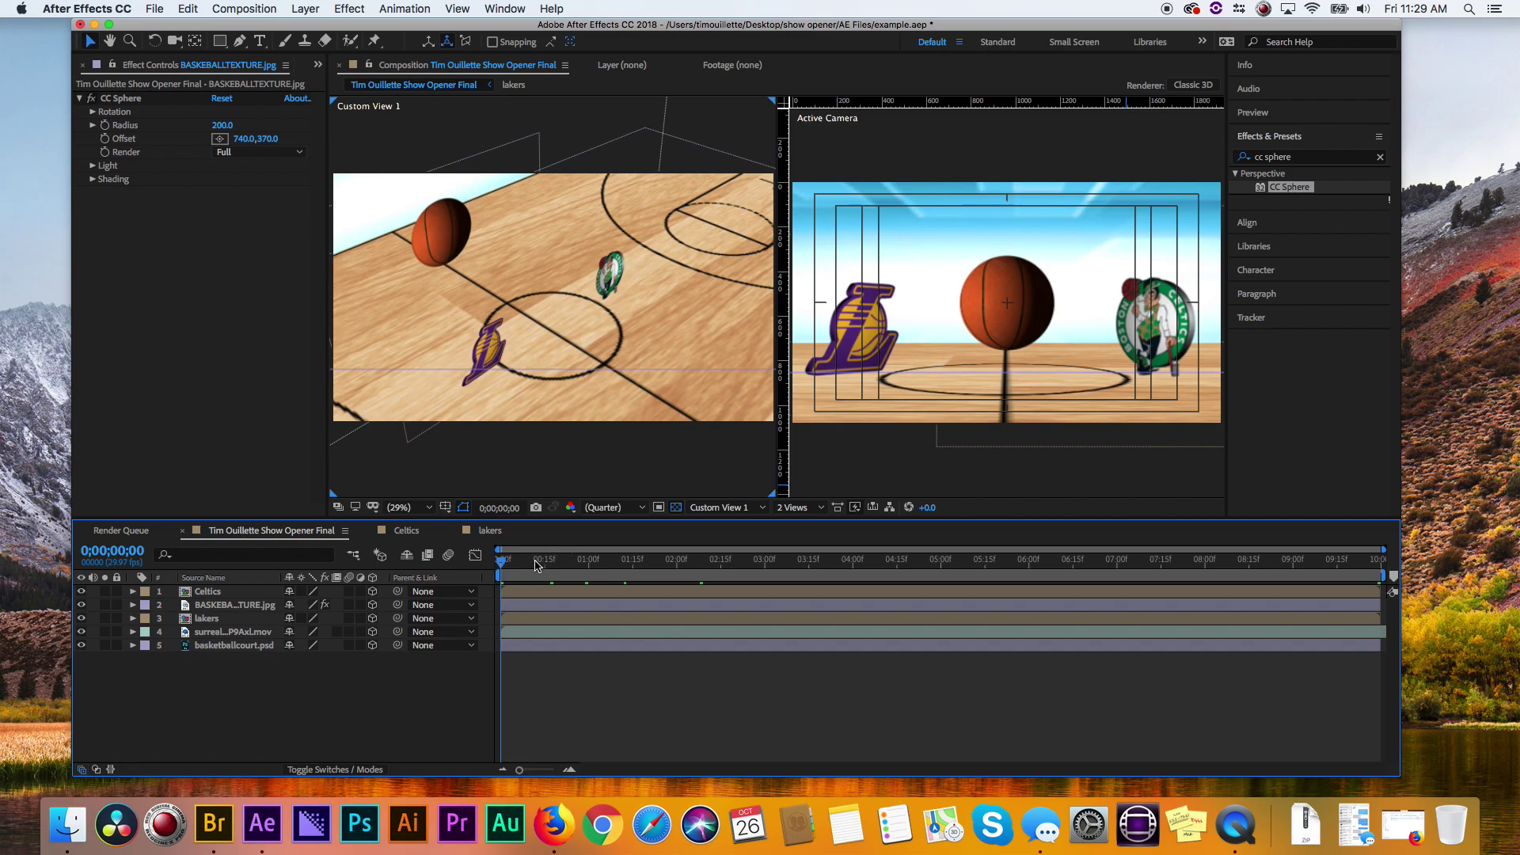
- Move the lakers layer directly under Celtics, above the basketball layer
click(655, 543)
click(489, 549)
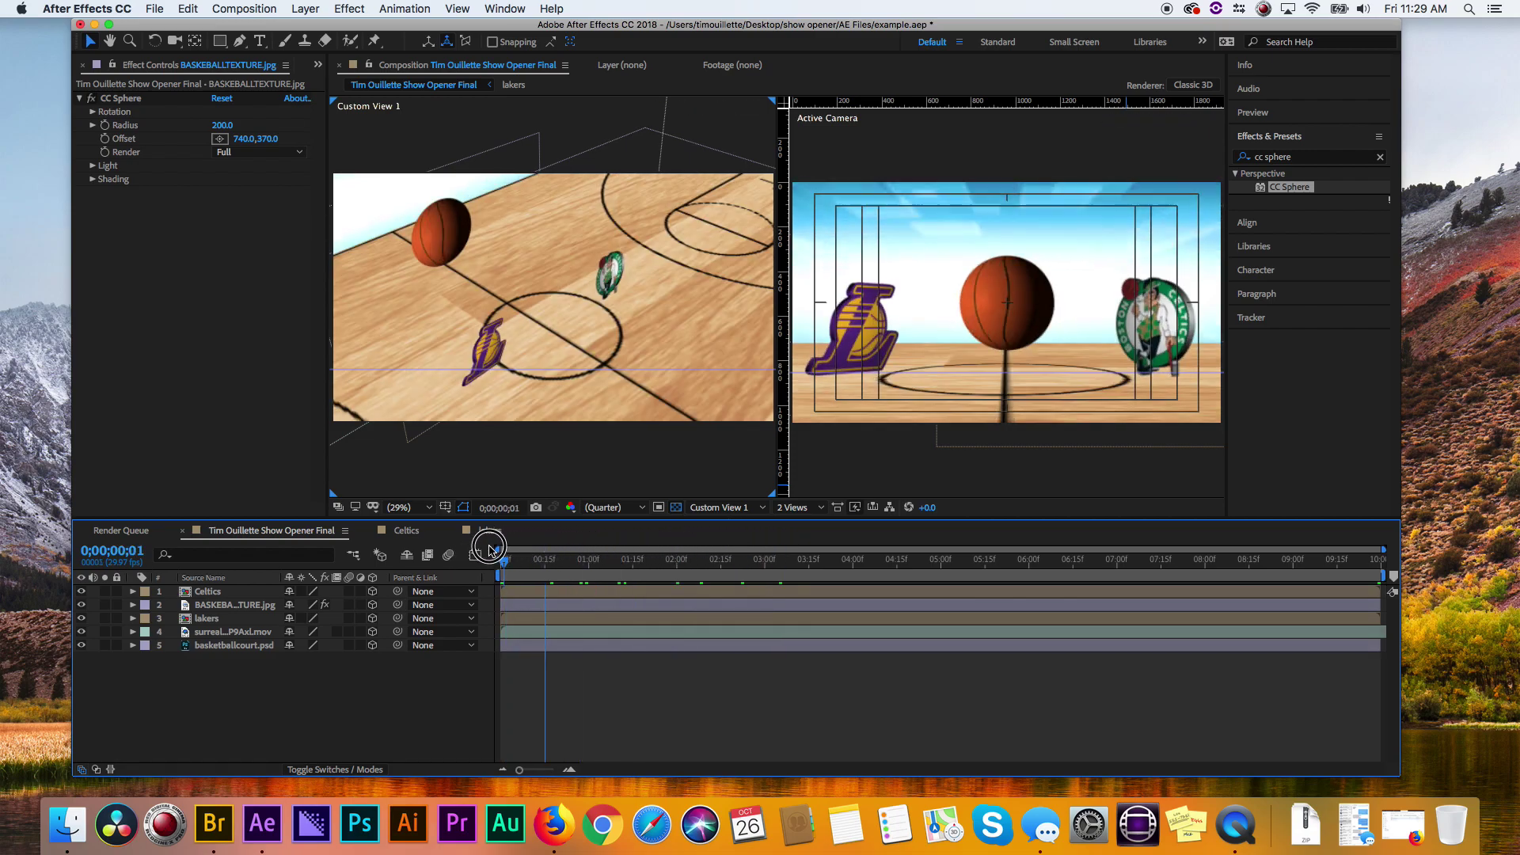
drag(490, 548, 461, 551)
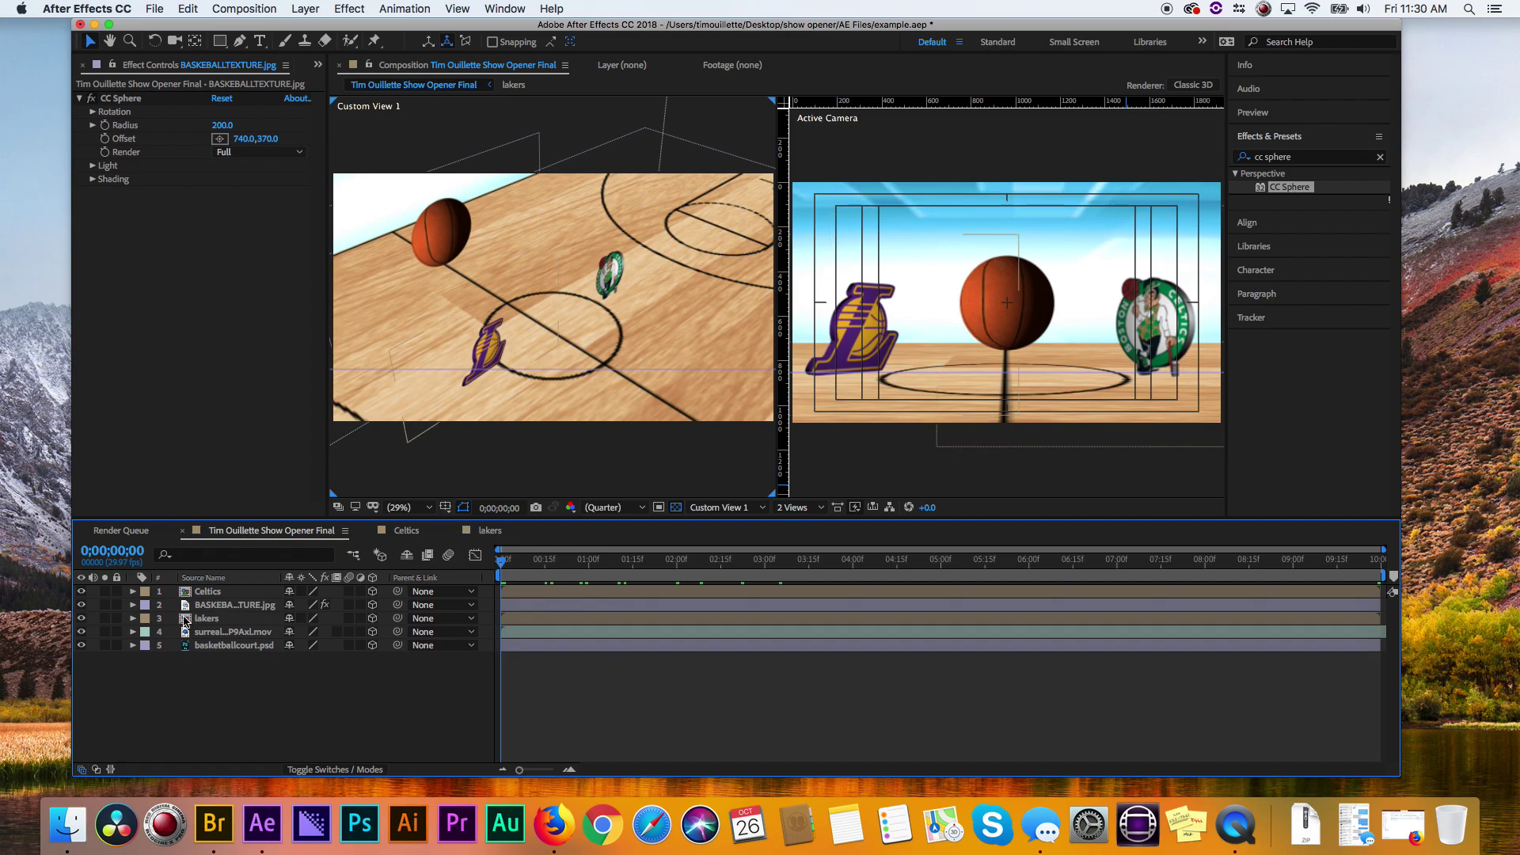
drag(194, 618, 267, 601)
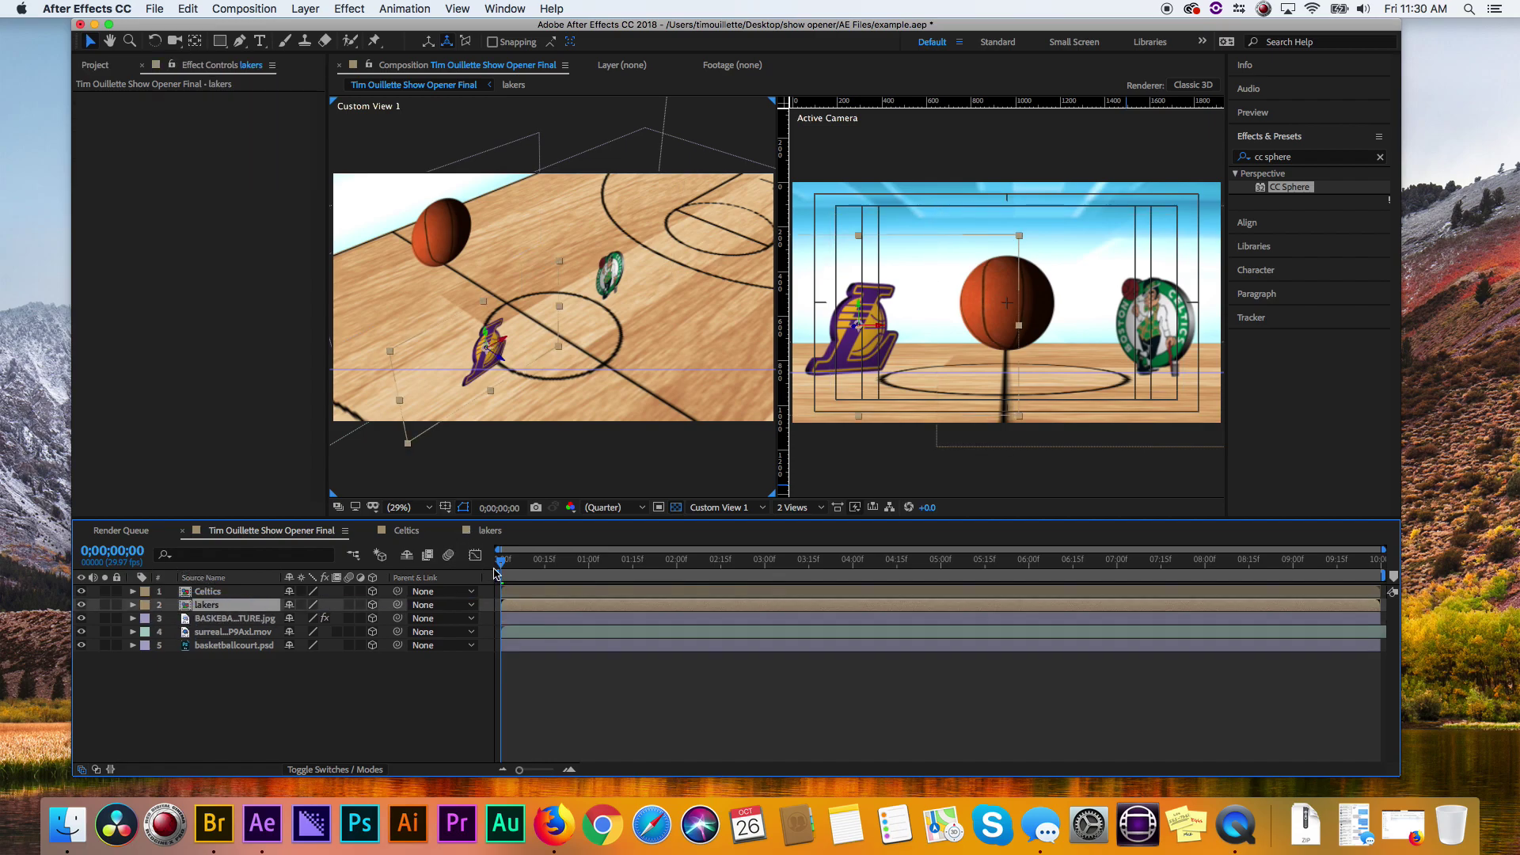
- At about frame 9, set Position keyframes on both the Celtics and lakers logos
drag(506, 562, 526, 561)
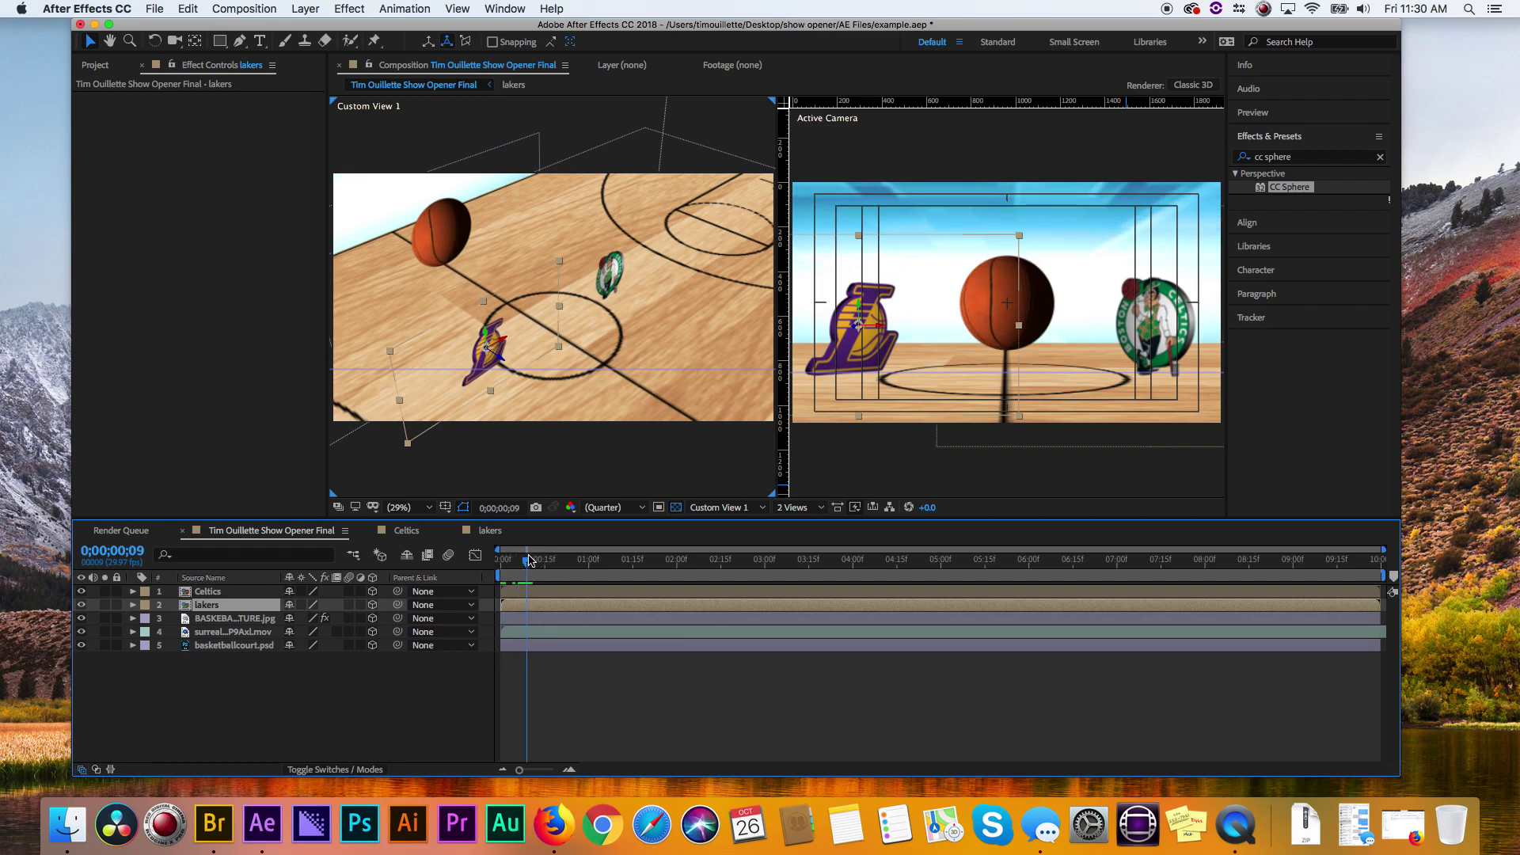
click(529, 593)
shift+click(528, 606)
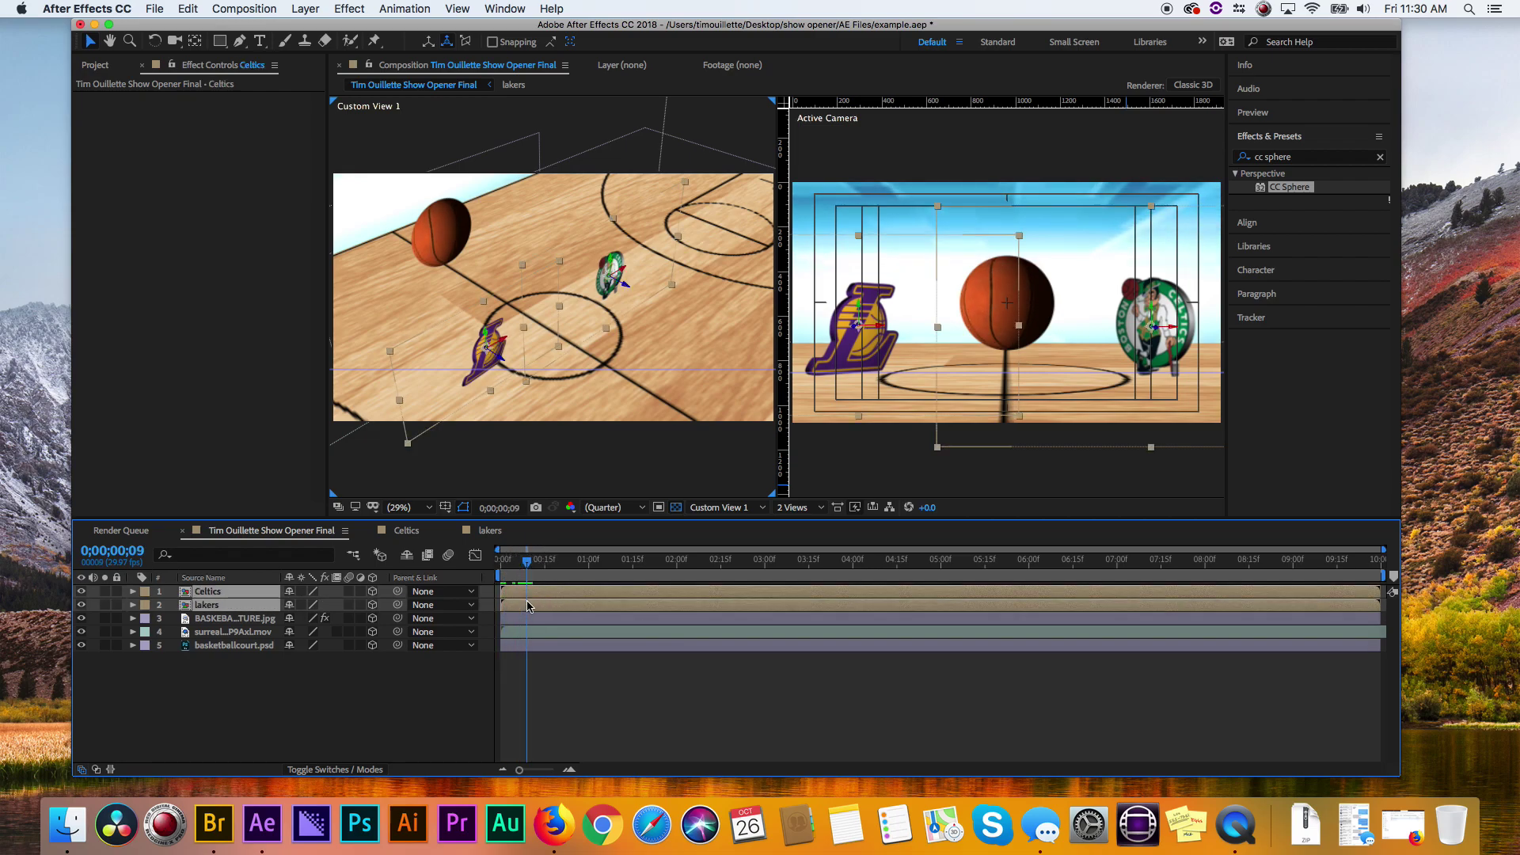
key(alt+shift+p)
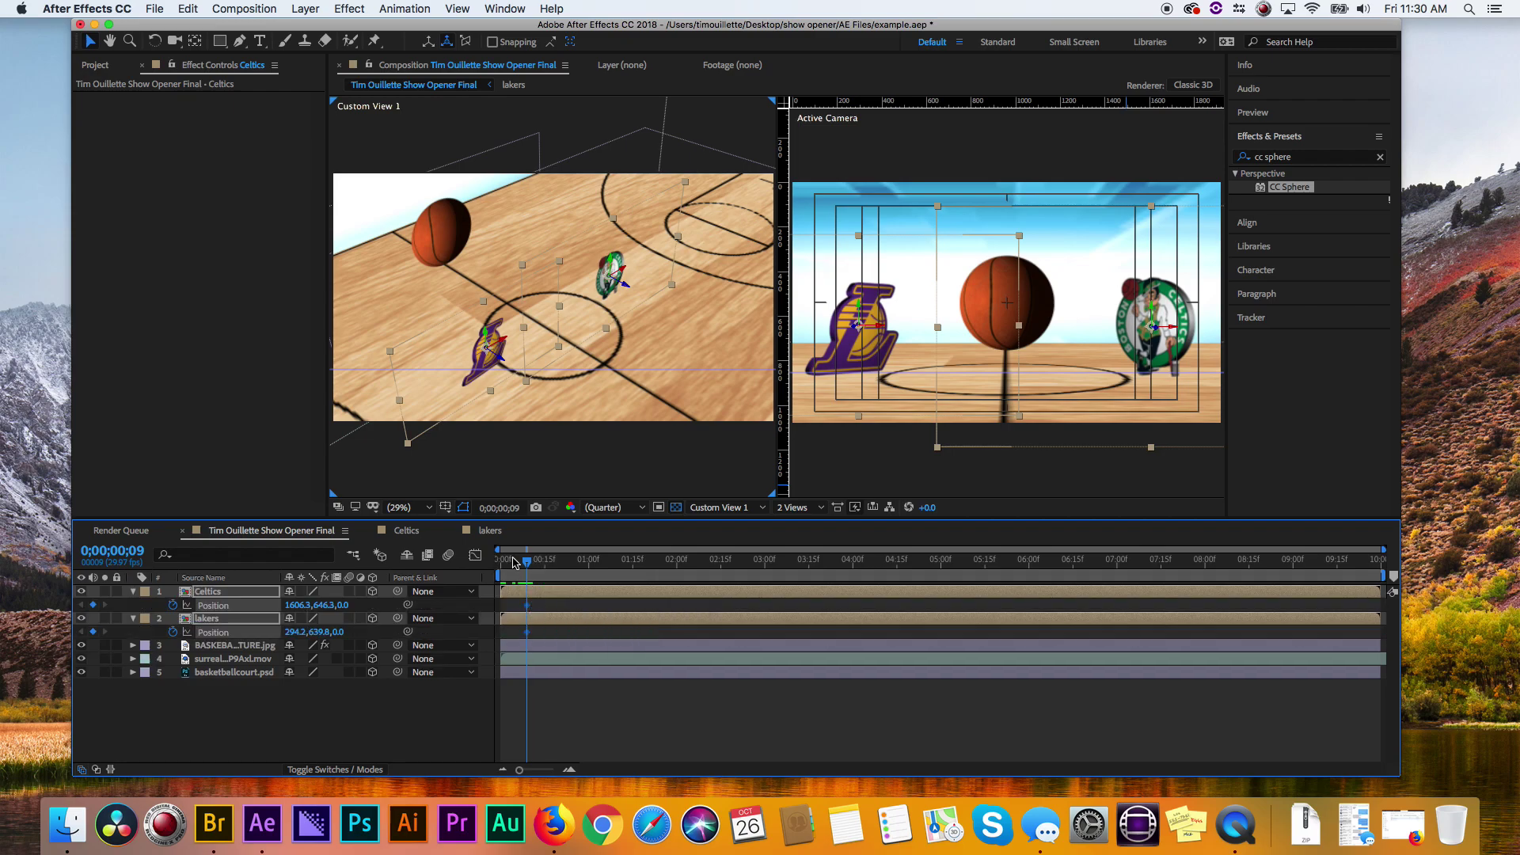
- Back at the start of the timeline, select the Celtics logo and nudge it right
drag(528, 570, 443, 567)
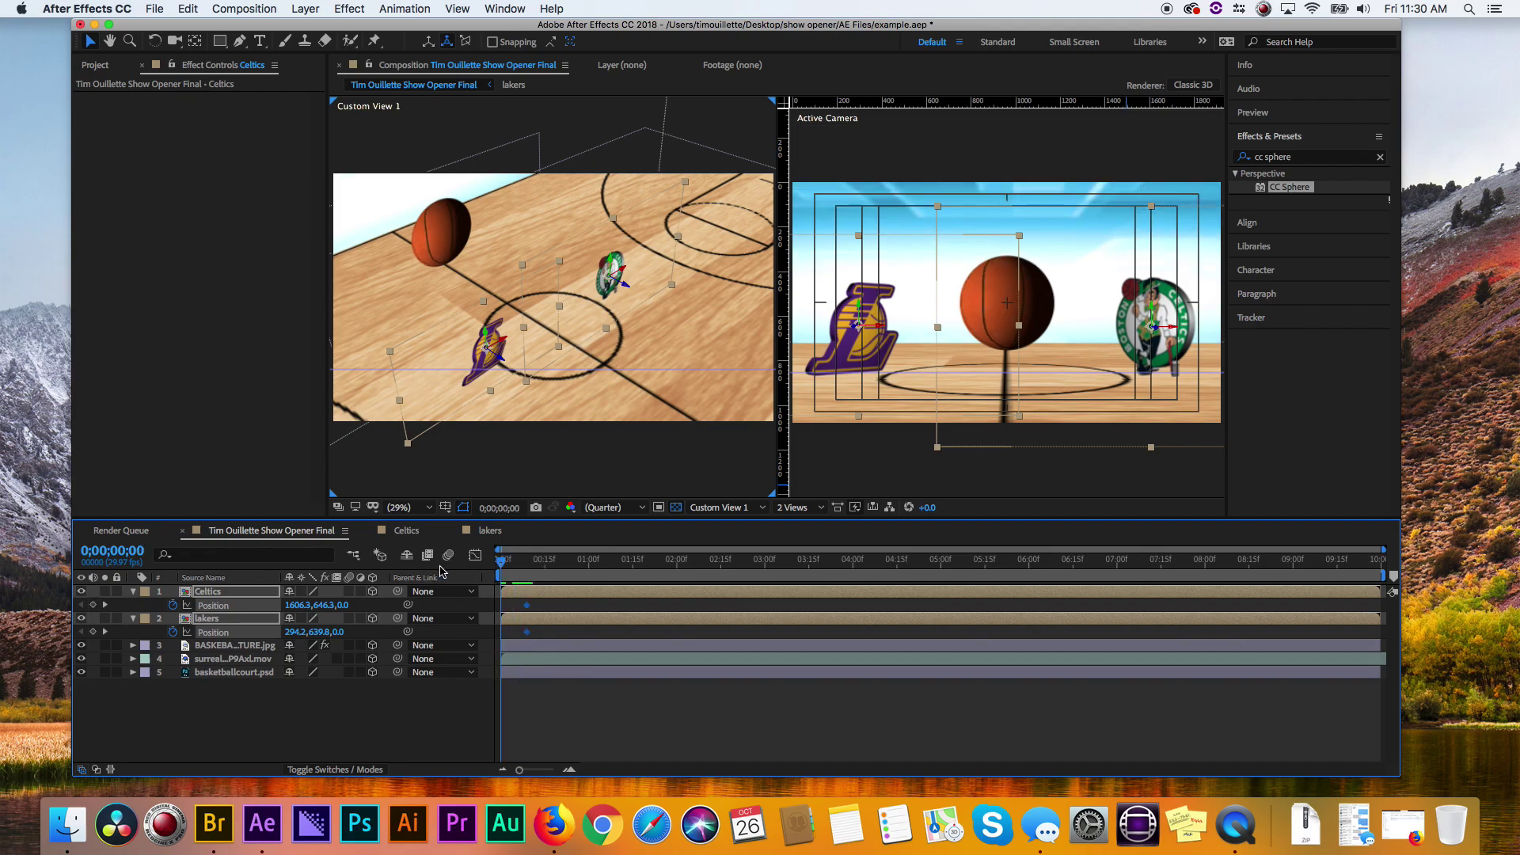
click(309, 728)
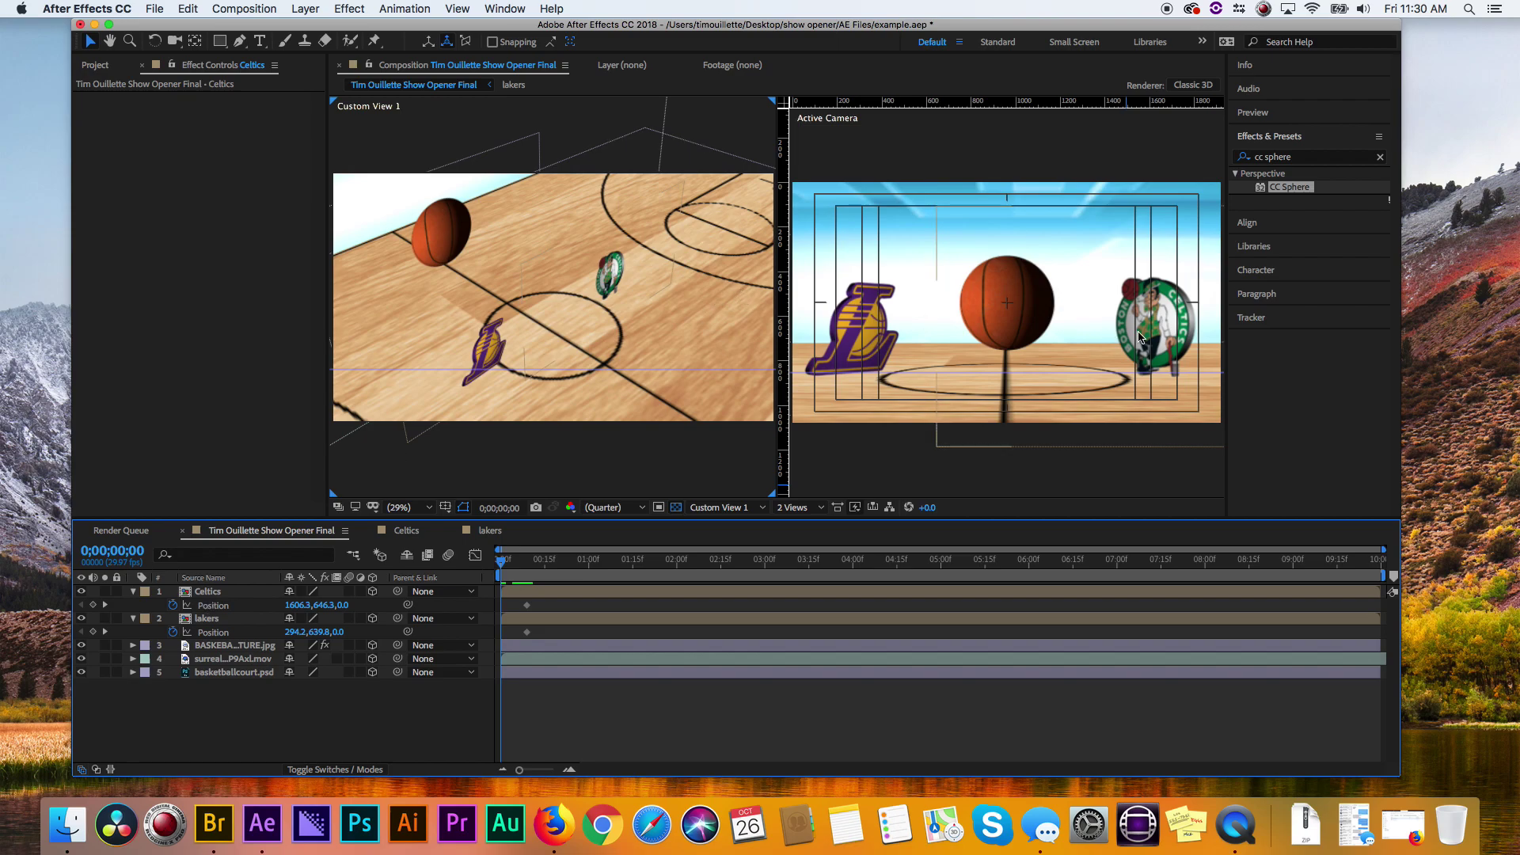
click(207, 591)
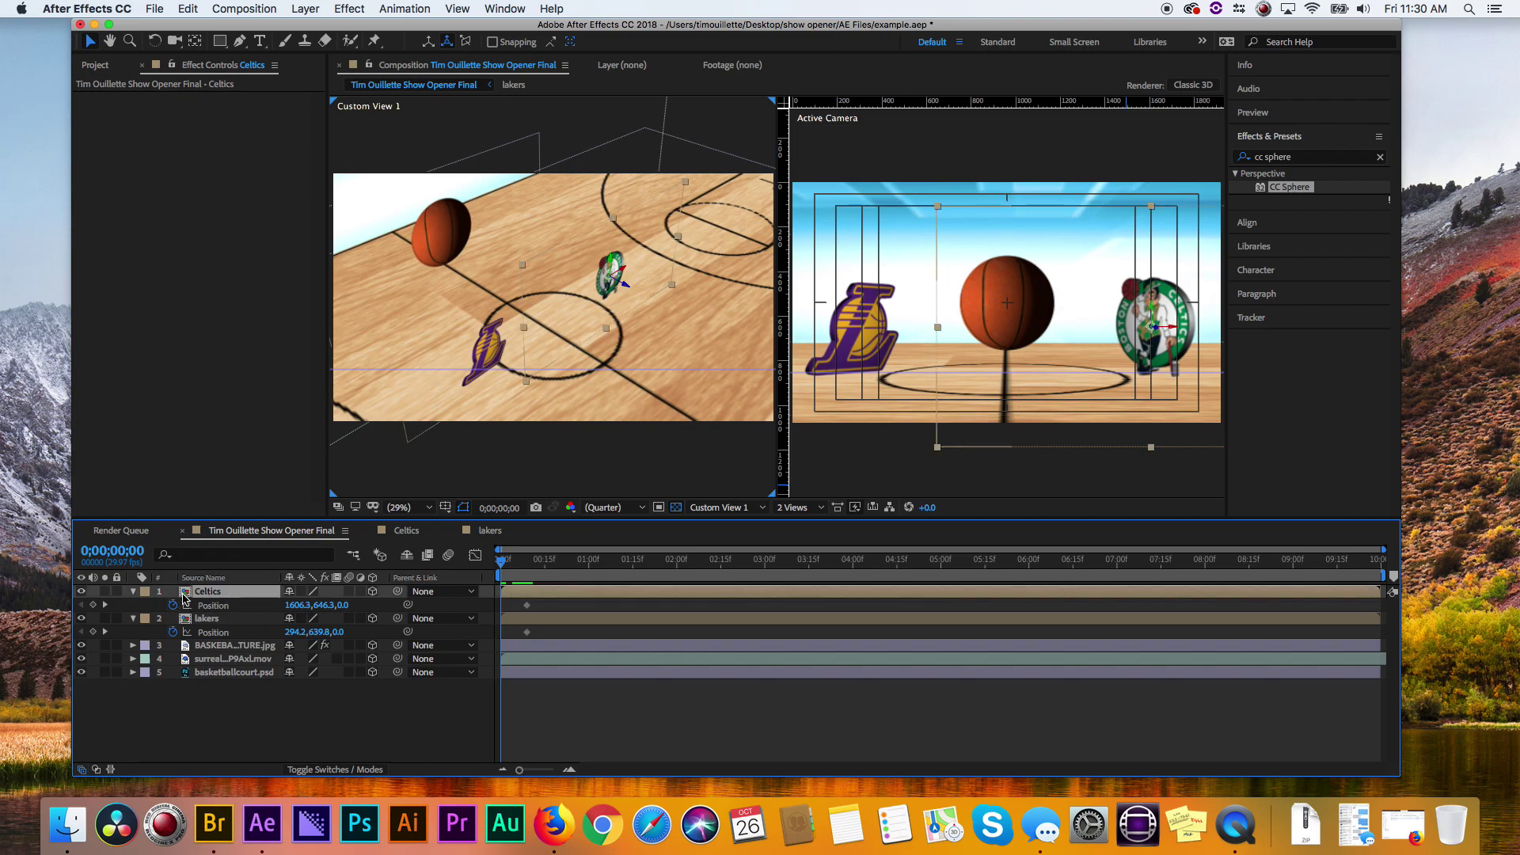
key(shift+Right)
key(shift+Right)
key(shift+Right)
key(shift+Right)
key(shift+Right)
key(shift+Right)
key(shift+Right)
key(shift+Right)
key(shift+Right)
key(shift+Right)
key(shift+Right)
key(shift+Right)
key(shift+Right)
key(shift+Right)
key(shift+Right)
key(shift+Right)
key(shift+Right)
key(shift+Right)
key(shift+Right)
key(shift+Right)
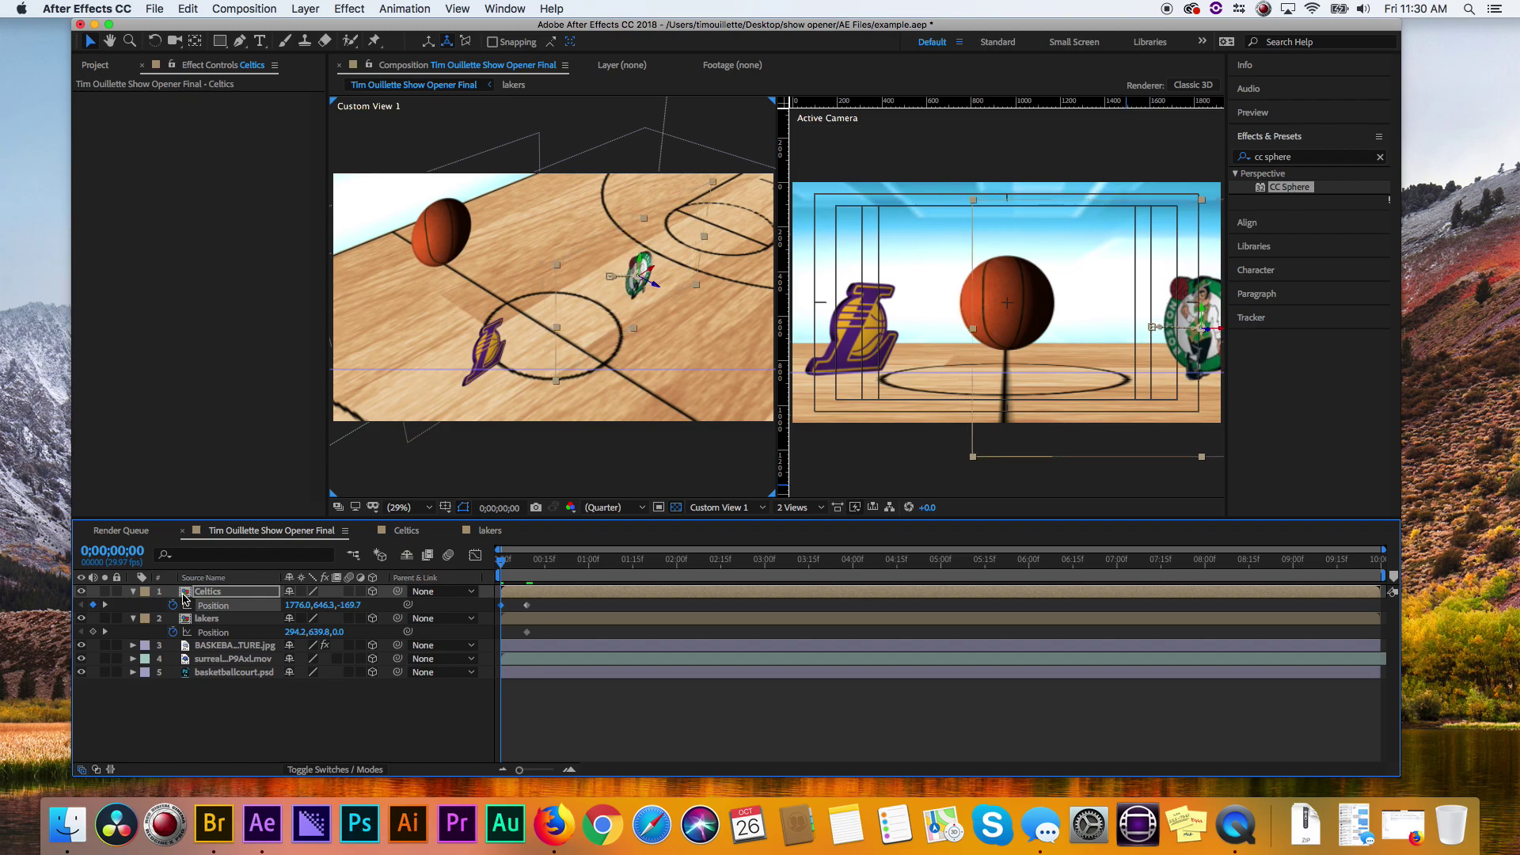
key(shift+Right)
key(shift+Right)
key(shift+Right)
key(shift+Right)
key(shift+Right)
key(shift+Right)
key(shift+Right)
key(shift+Right)
key(shift+Right)
key(shift+Right)
key(shift+Right)
key(shift+Right)
key(shift+Right)
key(shift+Right)
key(shift+Right)
key(shift+Right)
key(shift+Right)
key(shift+Right)
key(shift+Right)
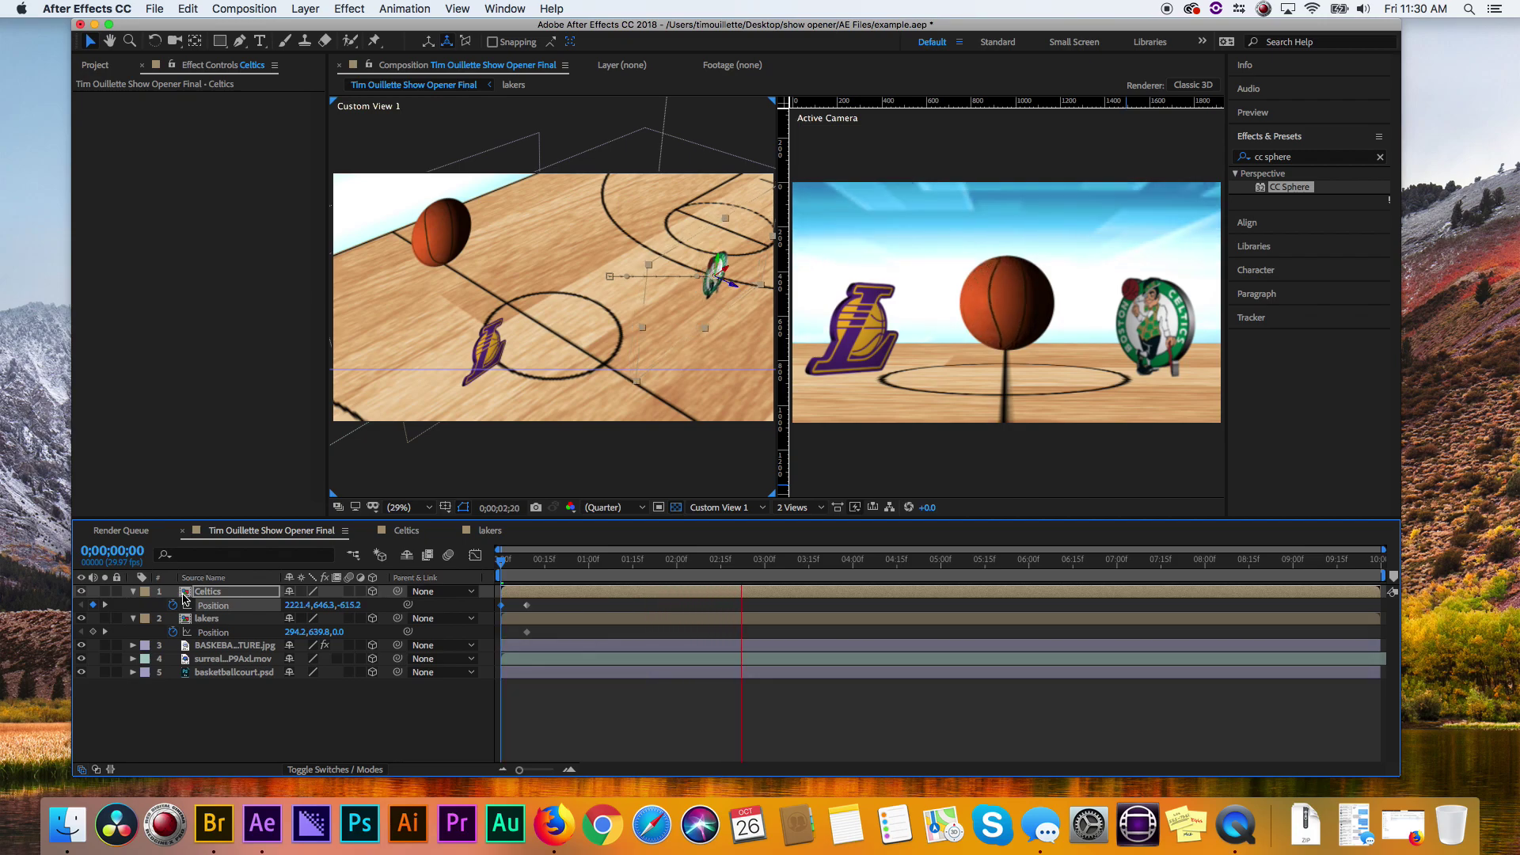
key(space)
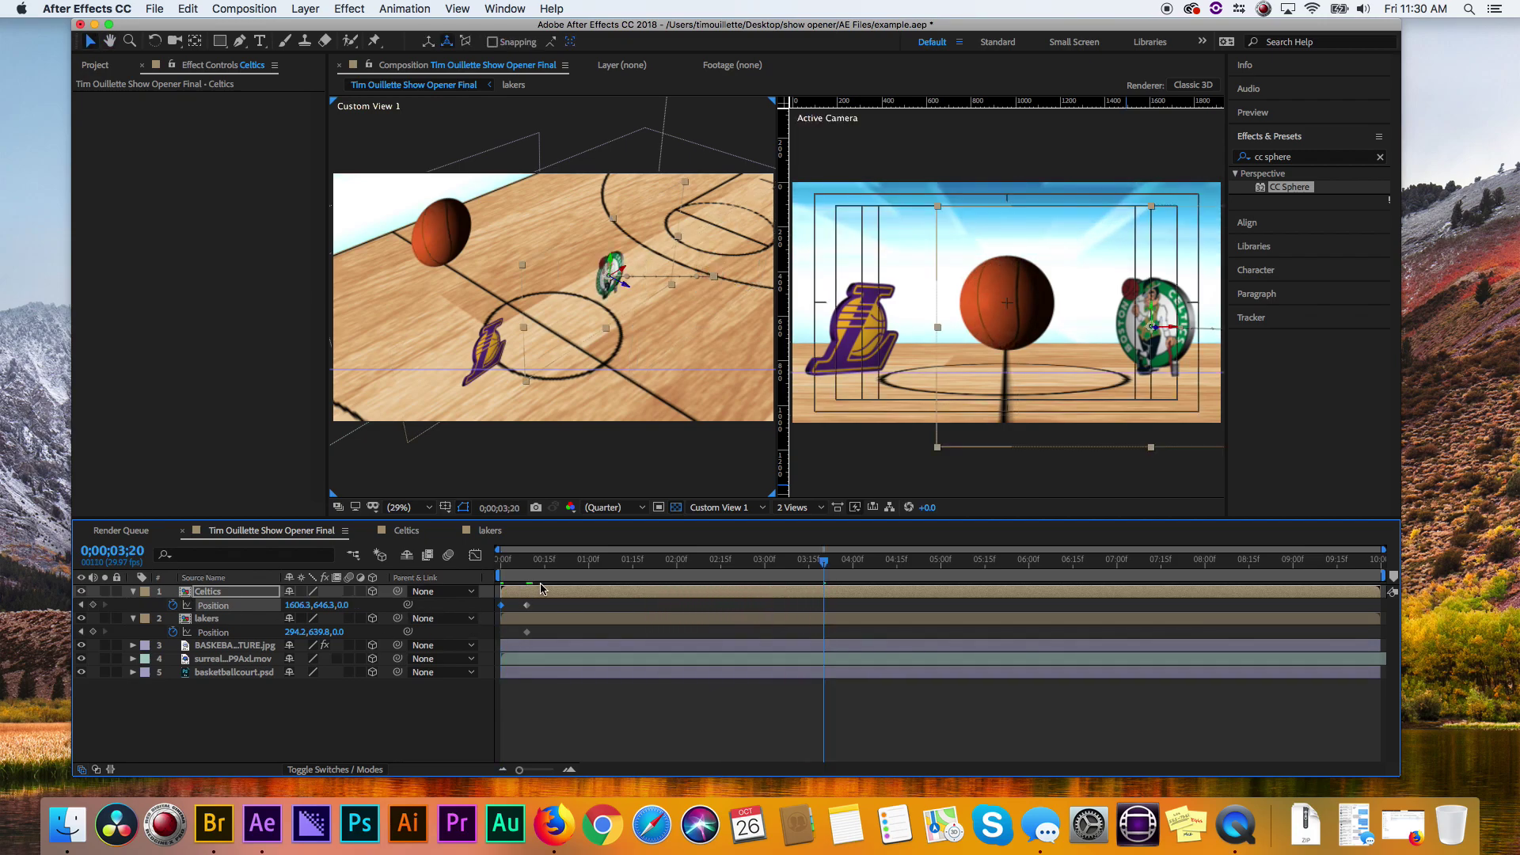
drag(543, 564, 531, 565)
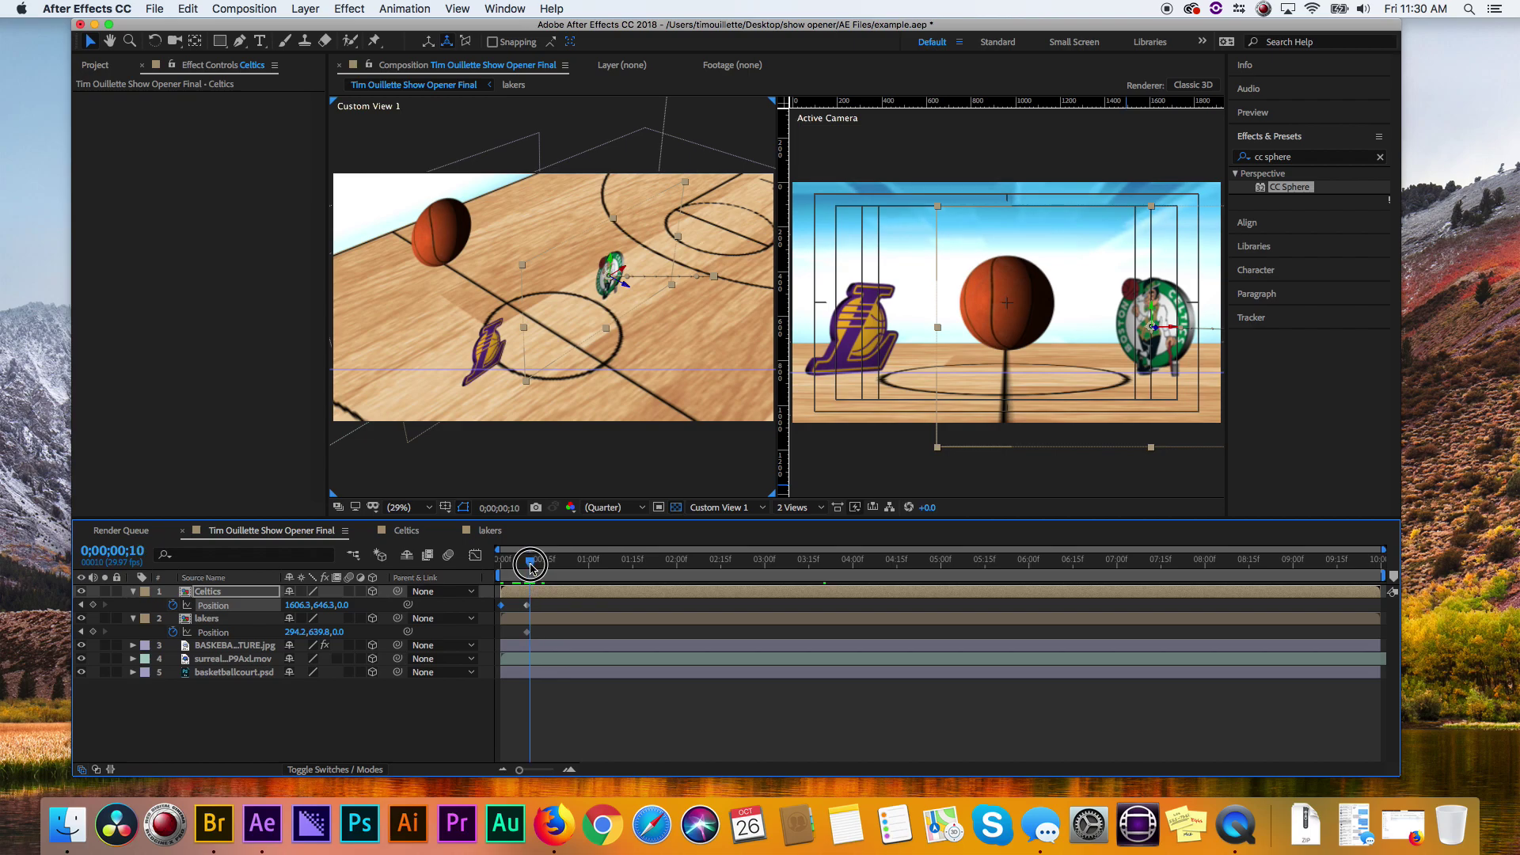
- At the first frame, move the Celtics logo off-frame right to Position 2150.2, 646.3, 0
key(Home)
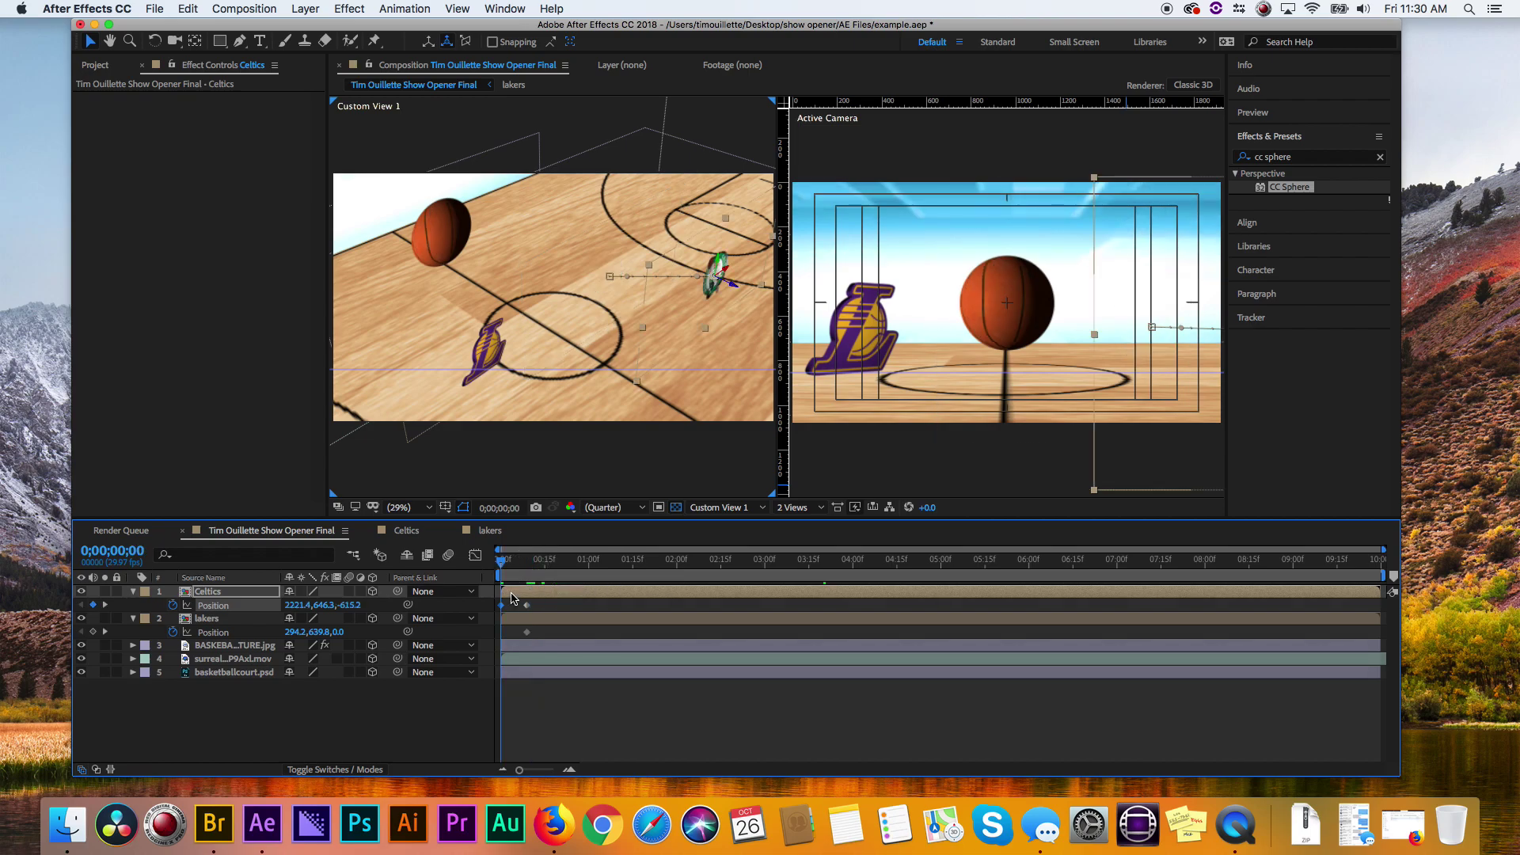
key(shift+Left)
key(shift+Left)
key(shift+Left)
key(shift+Left)
key(shift+Left)
key(shift+Left)
key(shift+Left)
key(shift+Left)
key(shift+Left)
key(shift+Left)
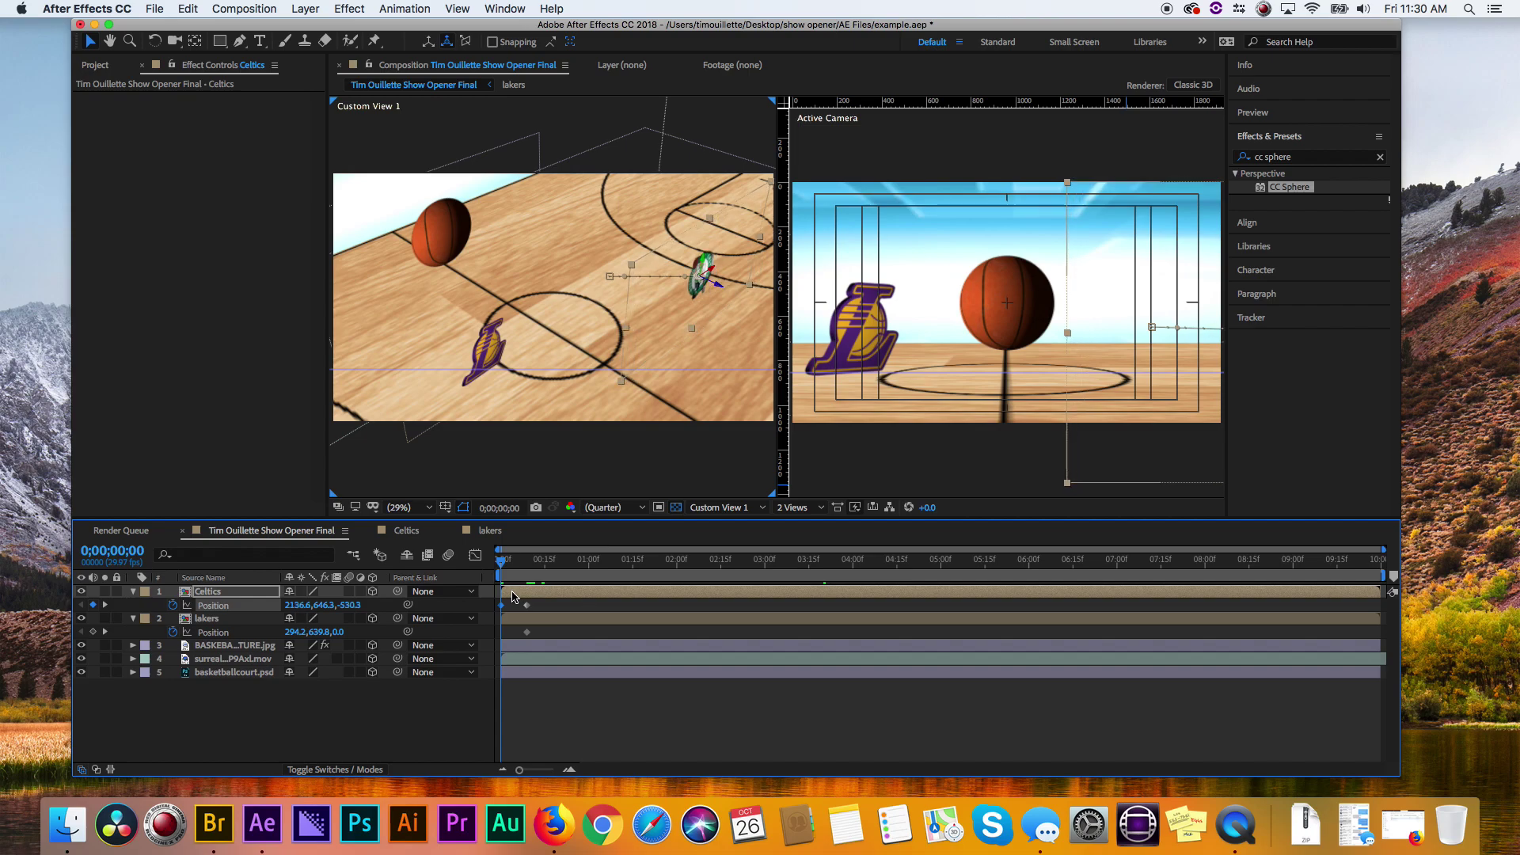
key(shift+Left)
key(shift+Left)
key(shift+Left)
key(shift+Left)
key(shift+Left)
key(shift+Left)
key(shift+Left)
key(shift+Left)
key(shift+Left)
key(shift+Left)
key(shift+Left)
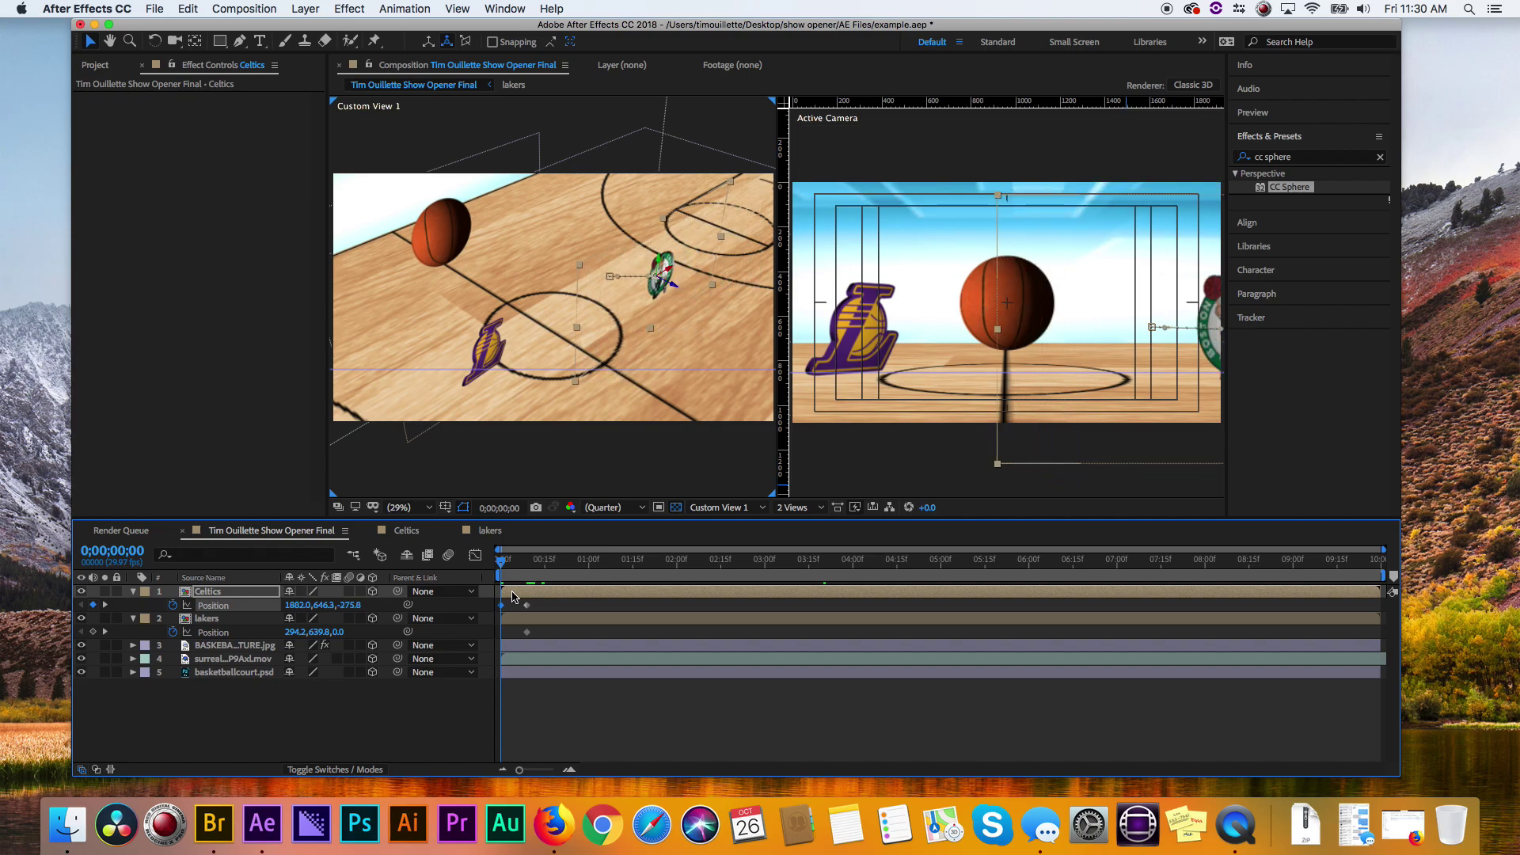
key(shift+Left)
key(shift+Left)
key(shift+Left)
key(shift+Left)
key(shift+Left)
key(shift+Left)
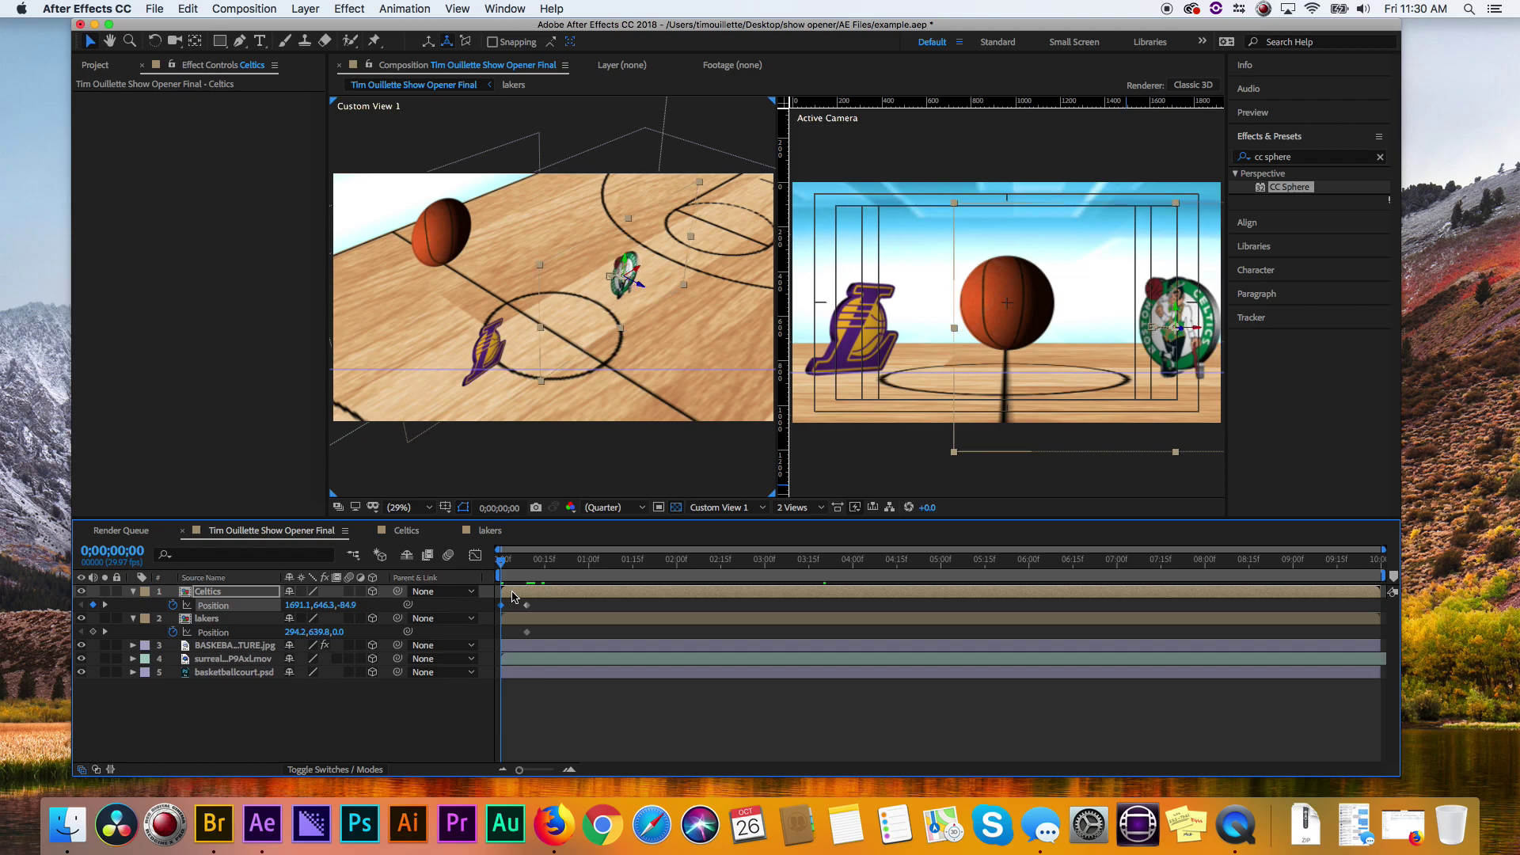
key(shift+Left)
key(shift+Left)
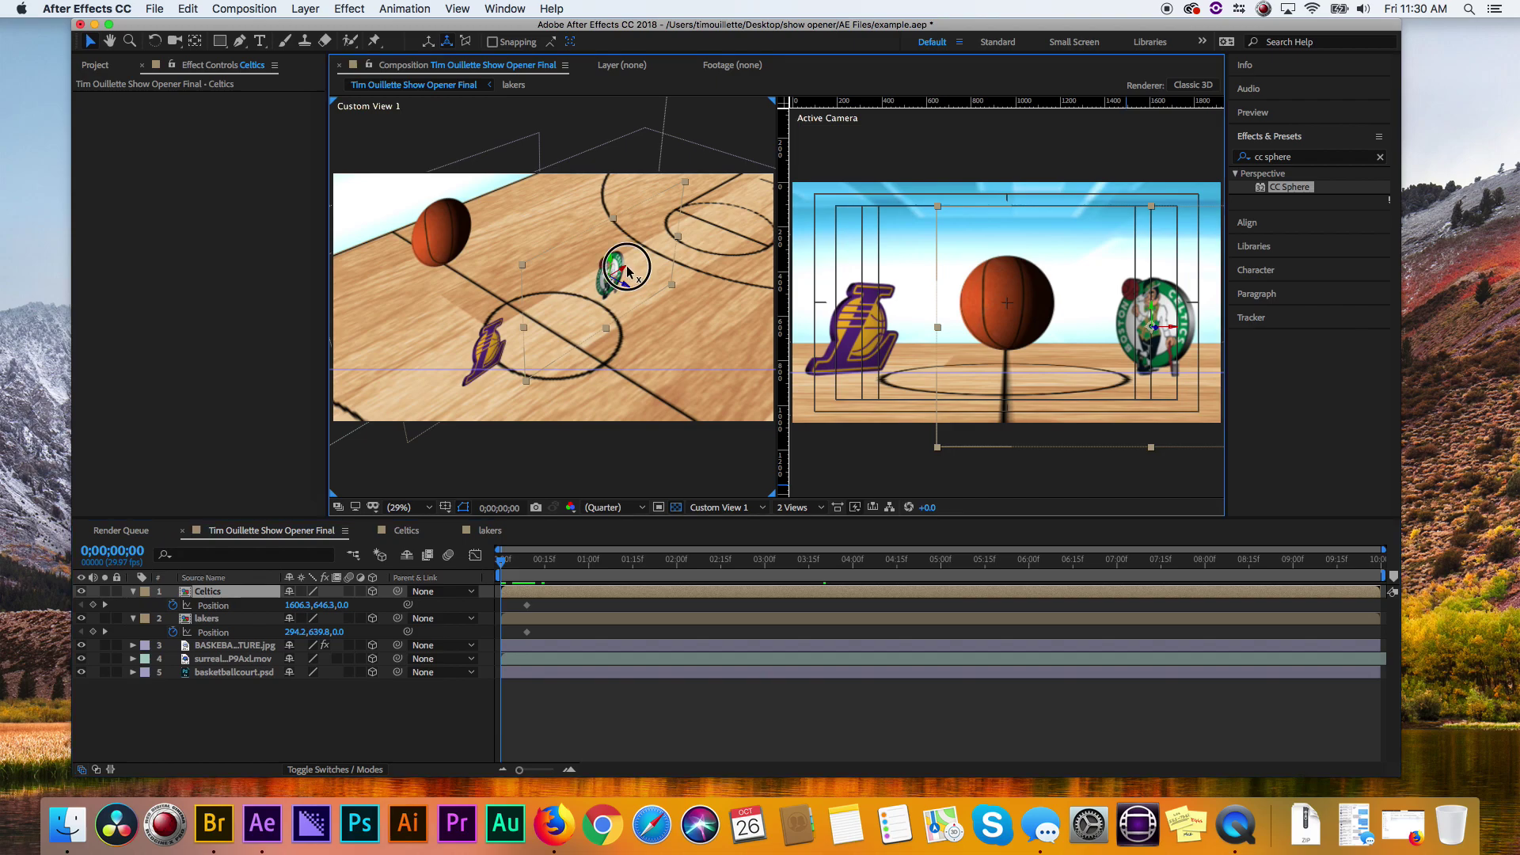
drag(626, 273, 748, 235)
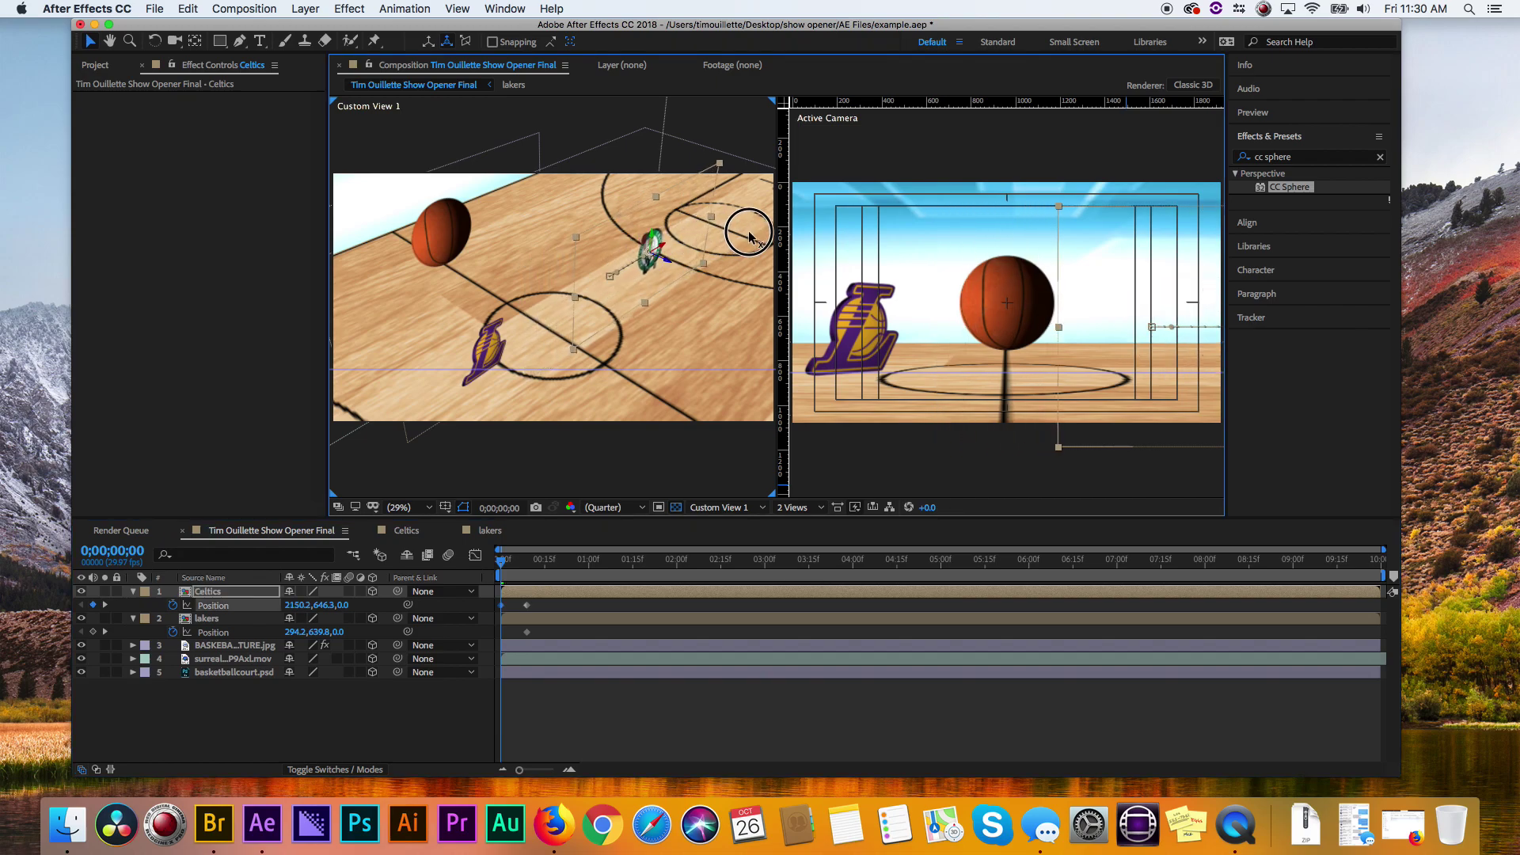
click(895, 473)
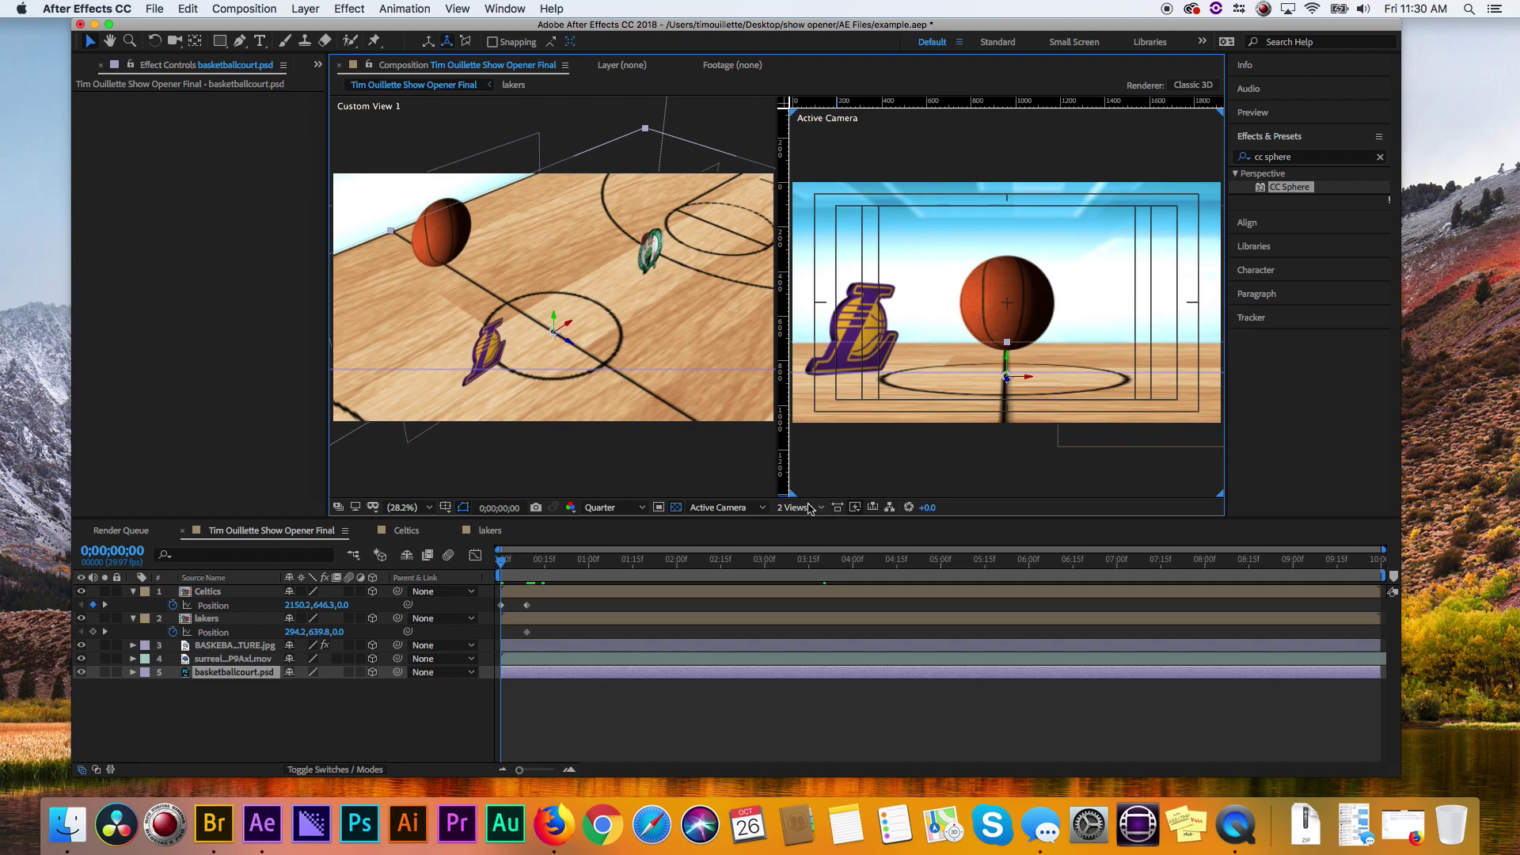
- Switch the viewer to a single camera view and zoom out to see the whole frame
click(798, 507)
click(815, 531)
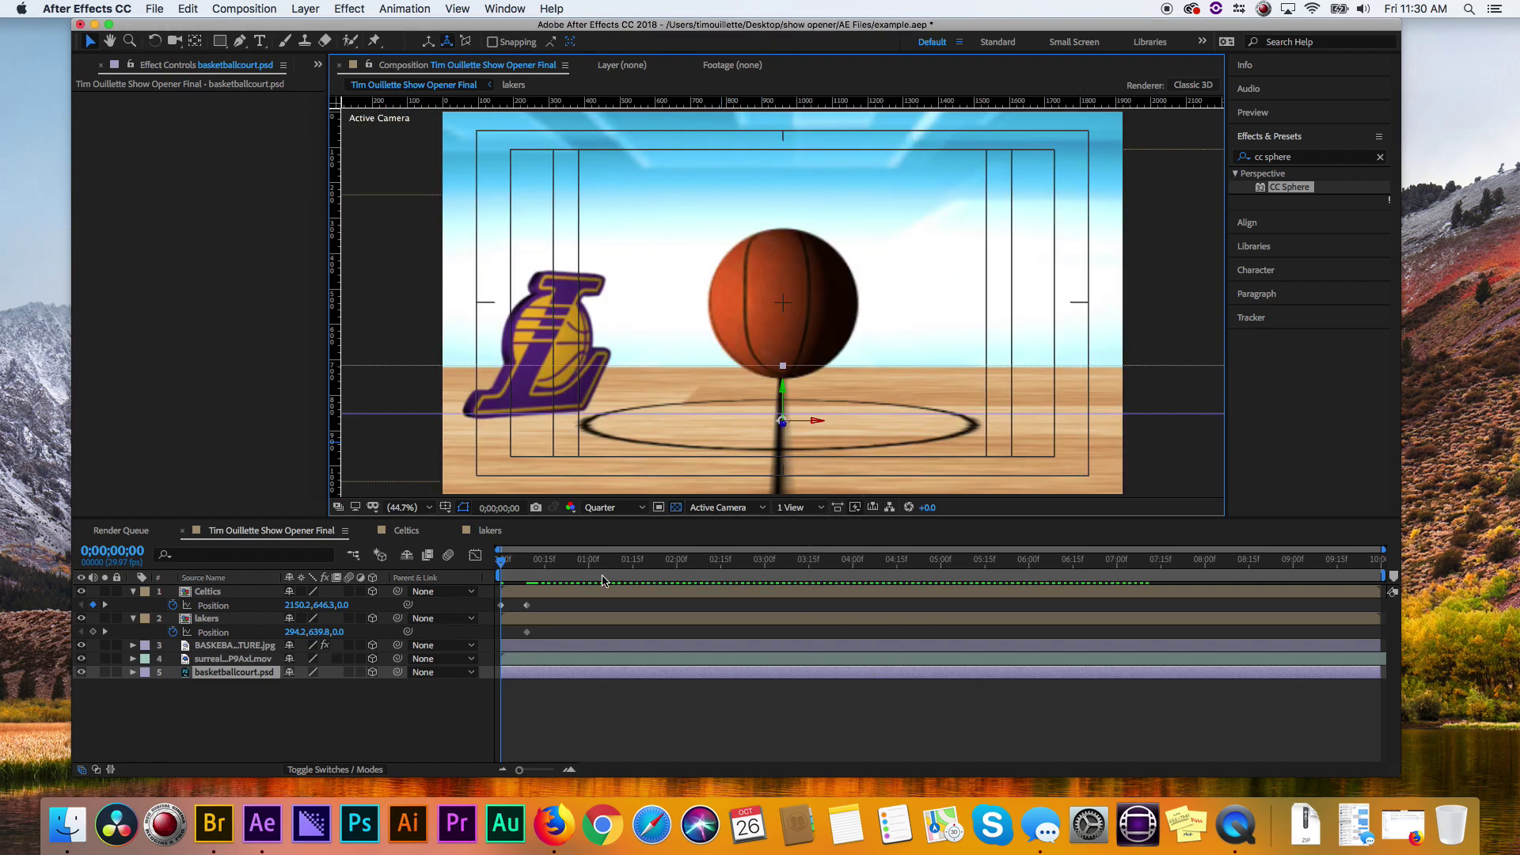
drag(515, 562, 483, 557)
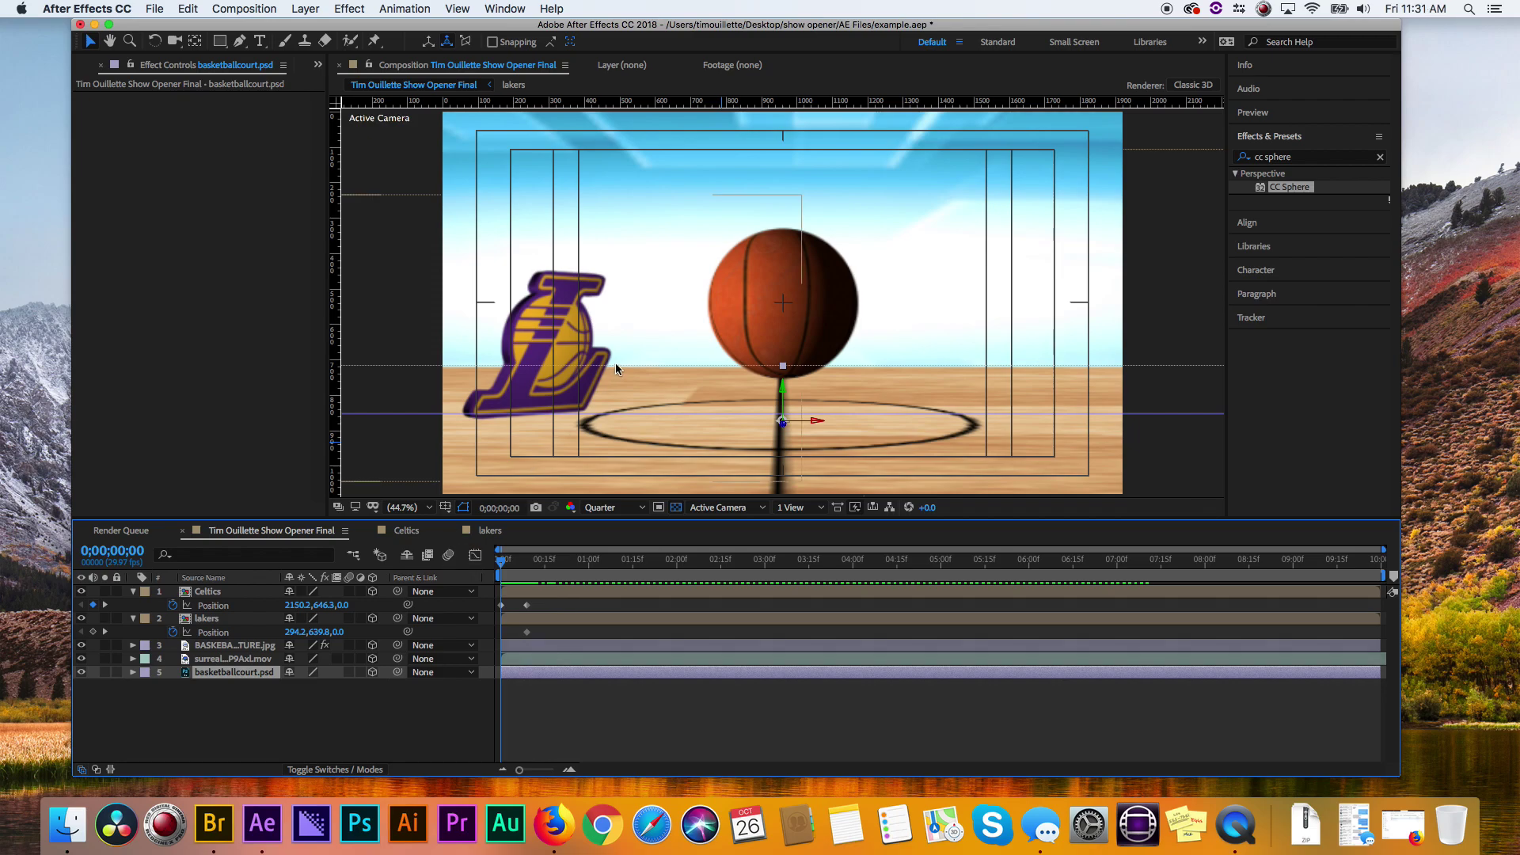
key(comma)
key(comma)
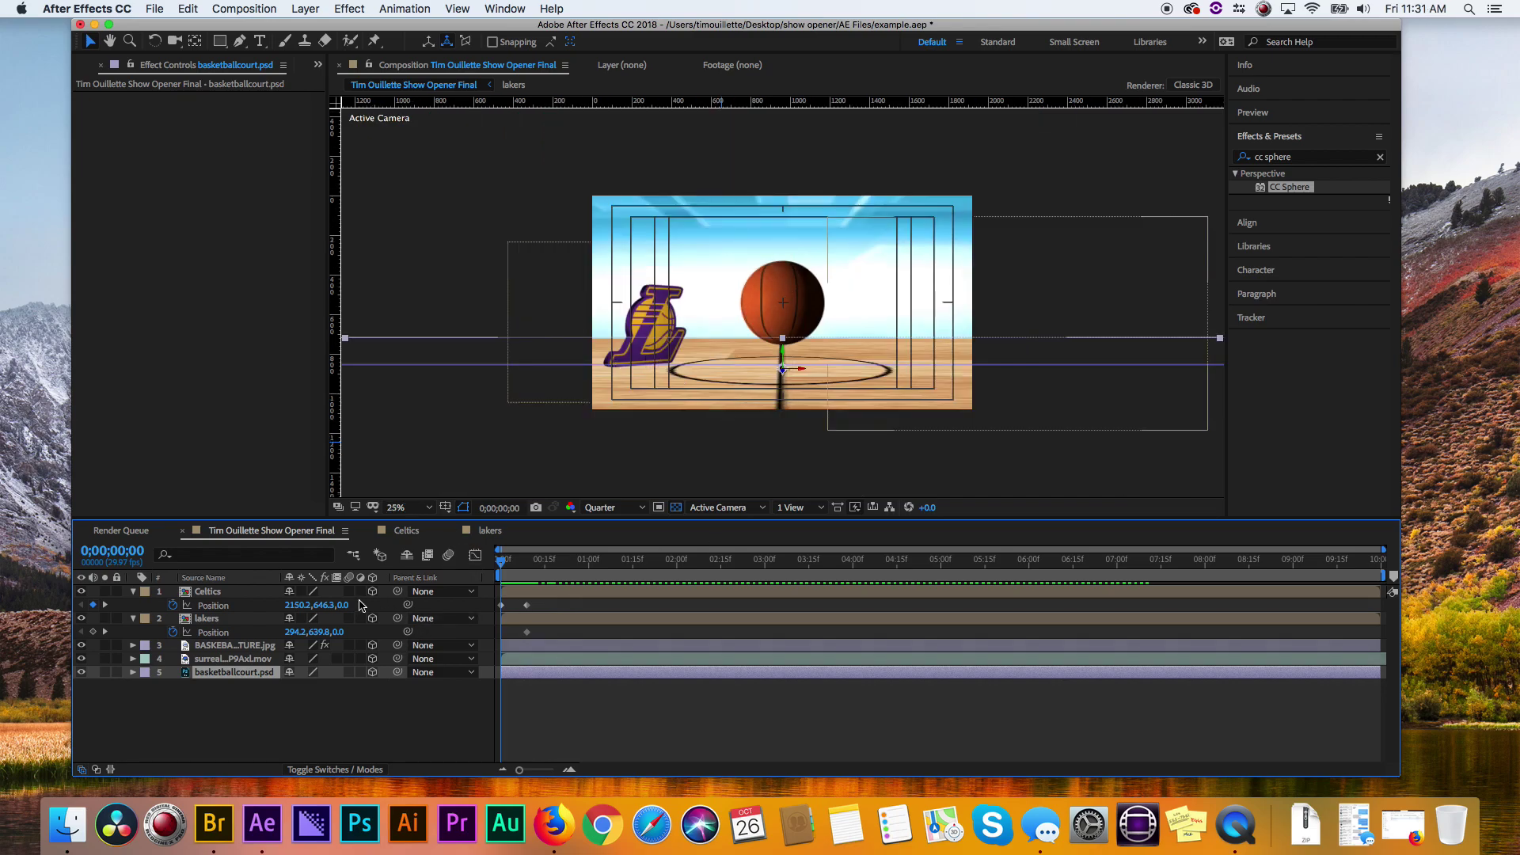
- Turn on motion blur for the Celtics layer and the whole composition, viewing at 50%
click(349, 591)
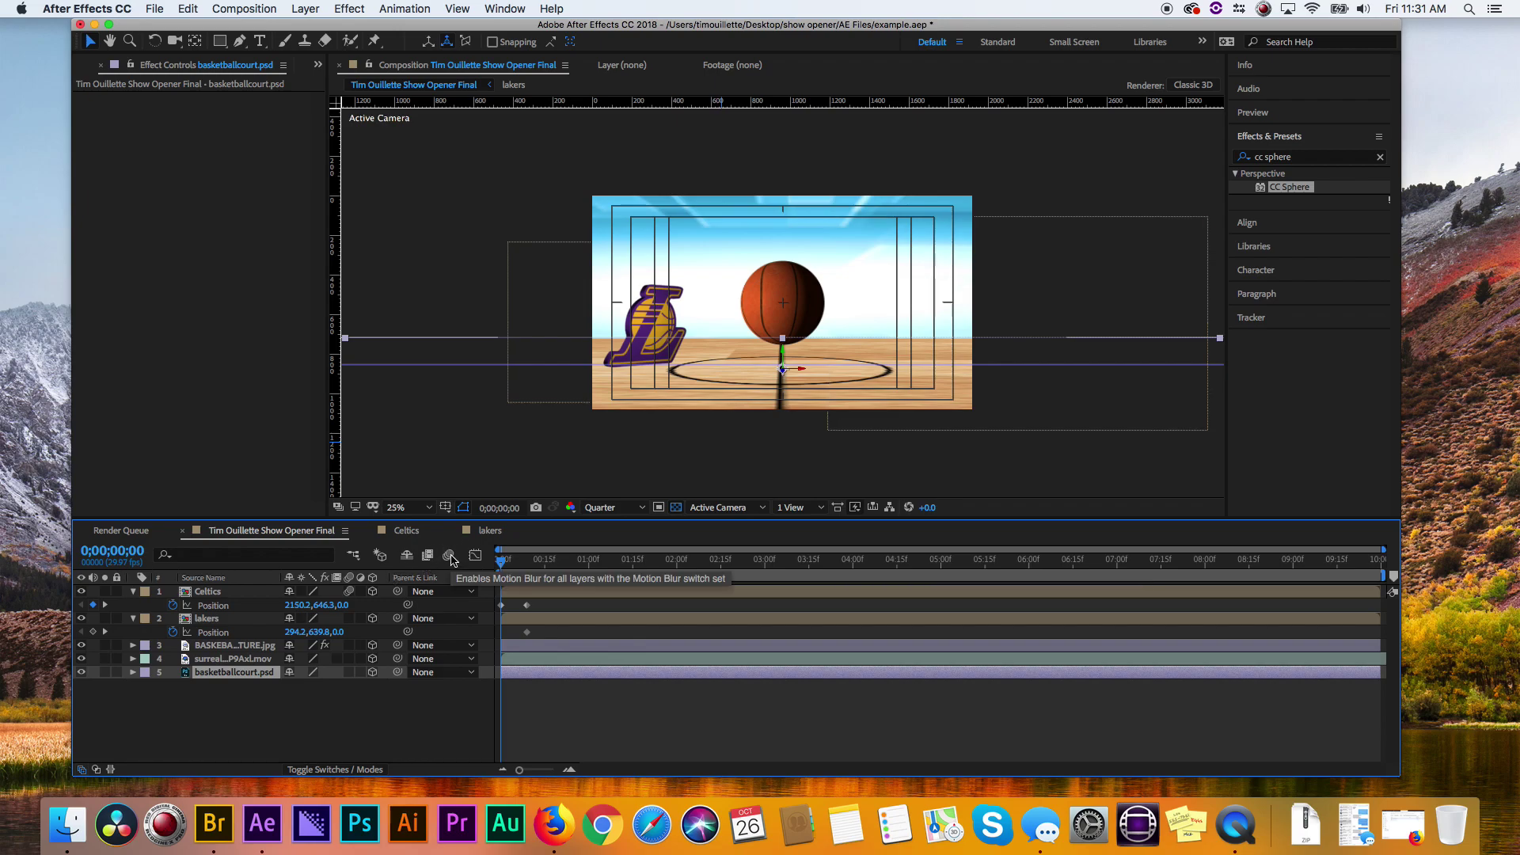
key(period)
key(period)
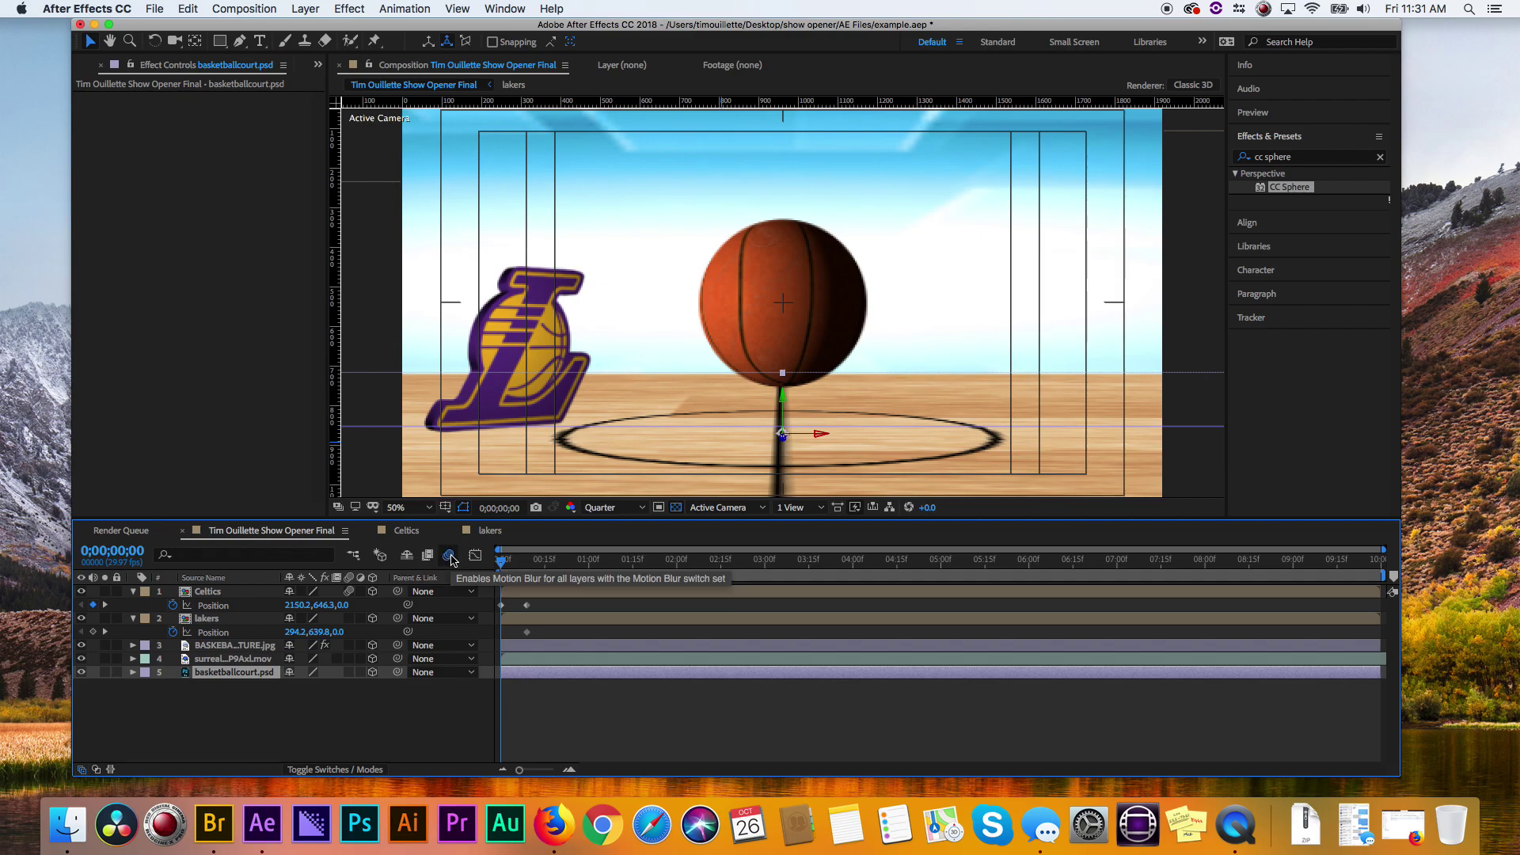
click(449, 556)
click(451, 556)
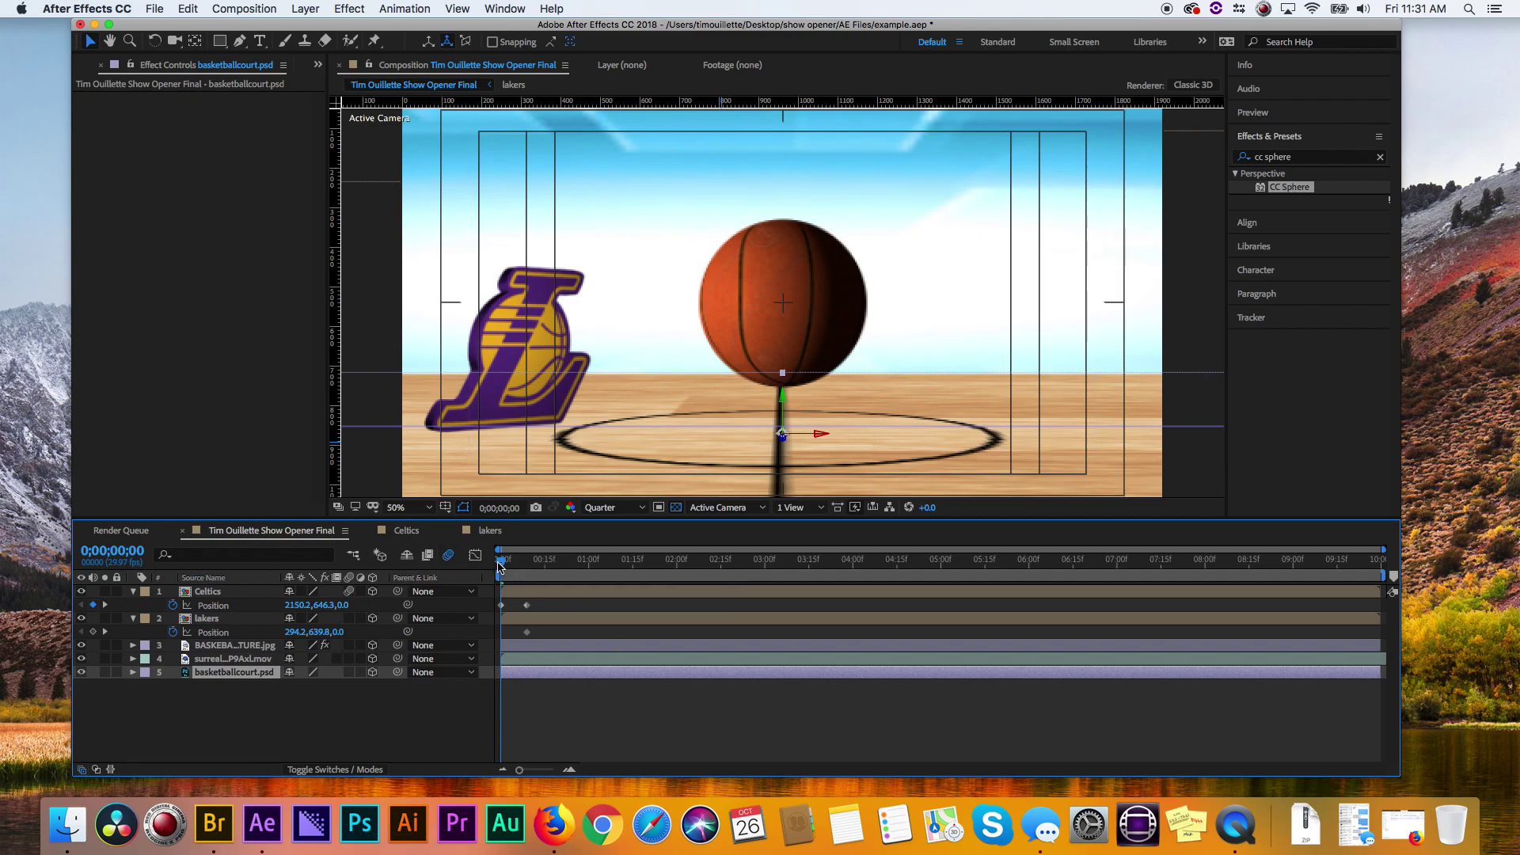
- At frame 0, drag the Lakers logo off the left edge to Position -259.8, 639.8, 0
drag(503, 561, 471, 564)
click(467, 413)
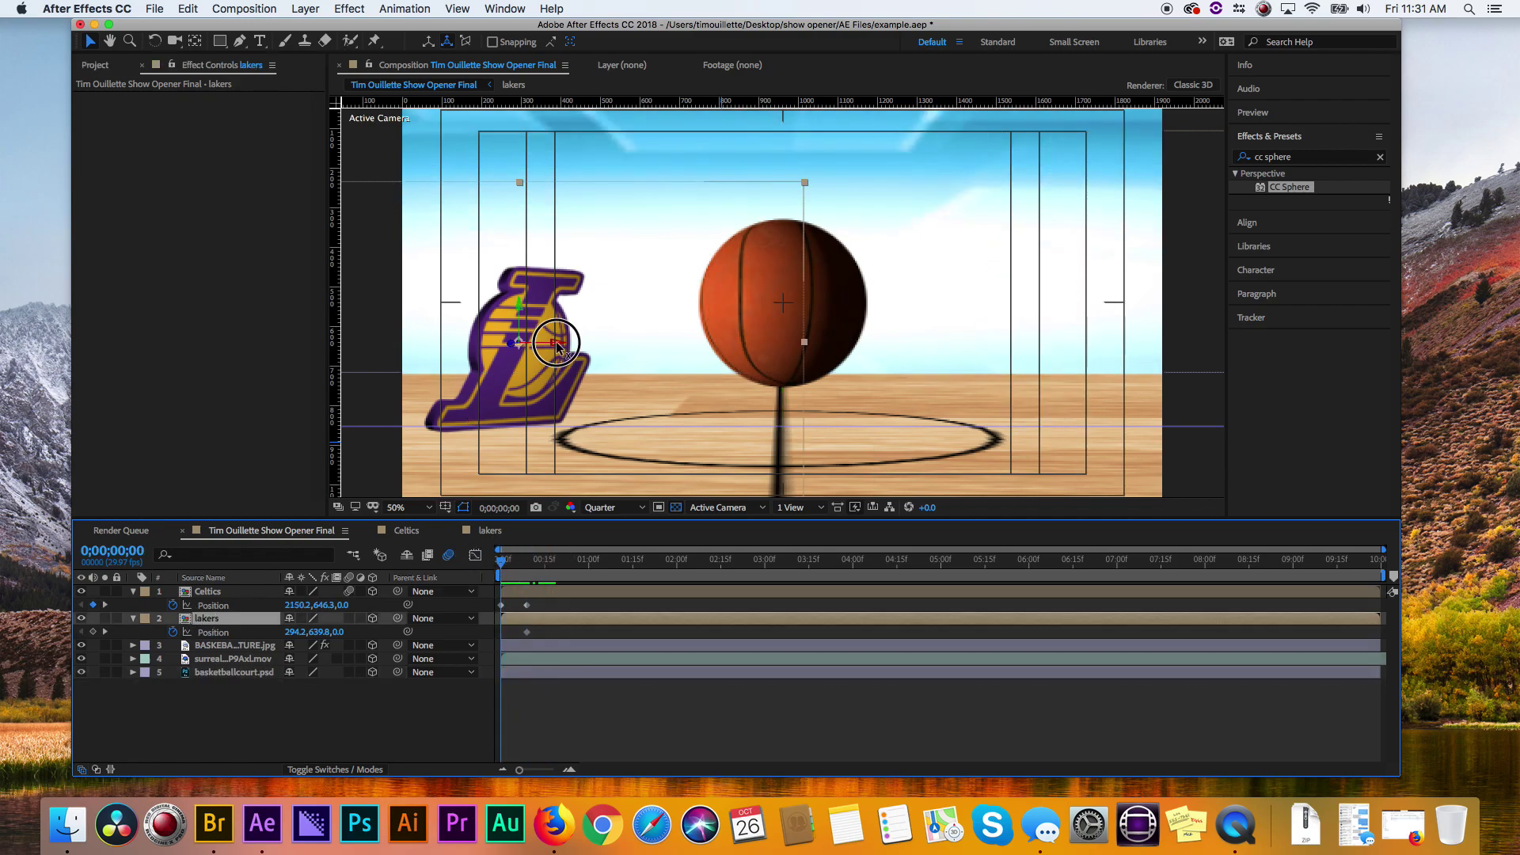
drag(557, 346, 347, 346)
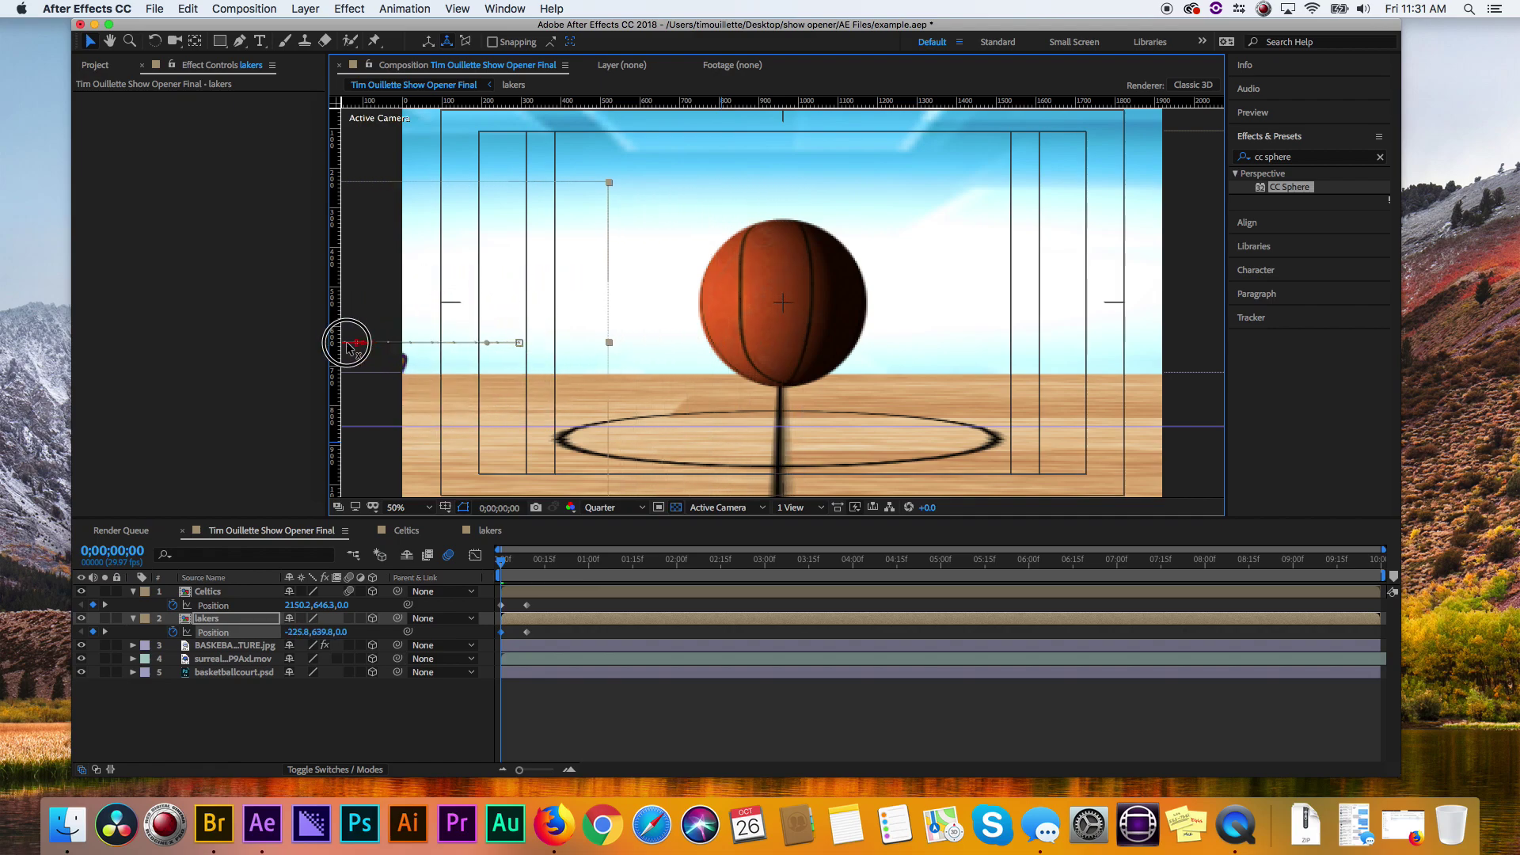
drag(503, 559, 399, 575)
click(232, 646)
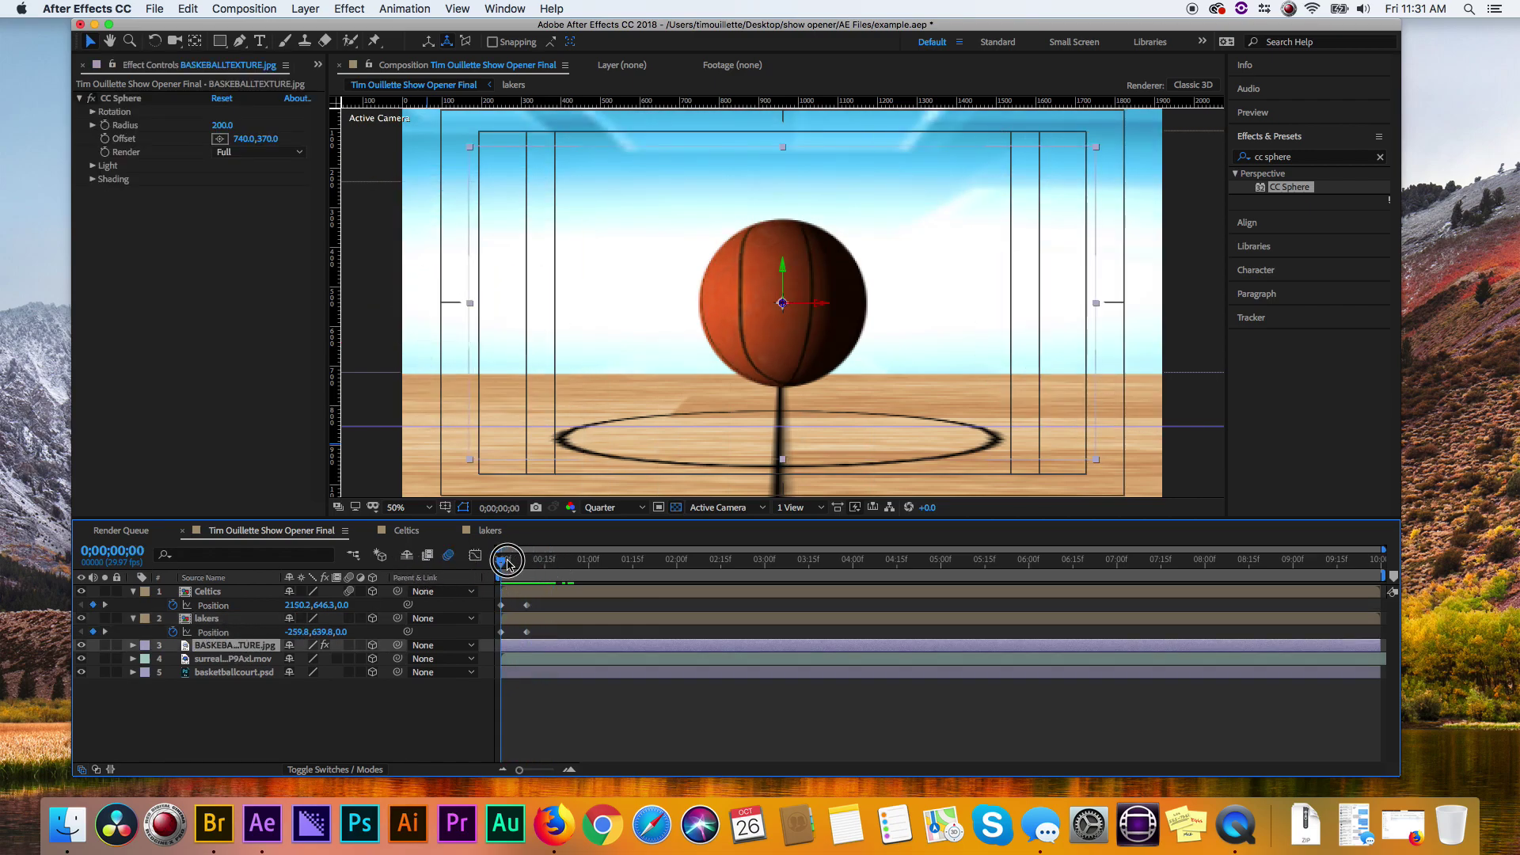
- Keyframe the basketball's Position to drop from 960, -600 above frame to 960, 540 by frame 15
drag(508, 563, 545, 563)
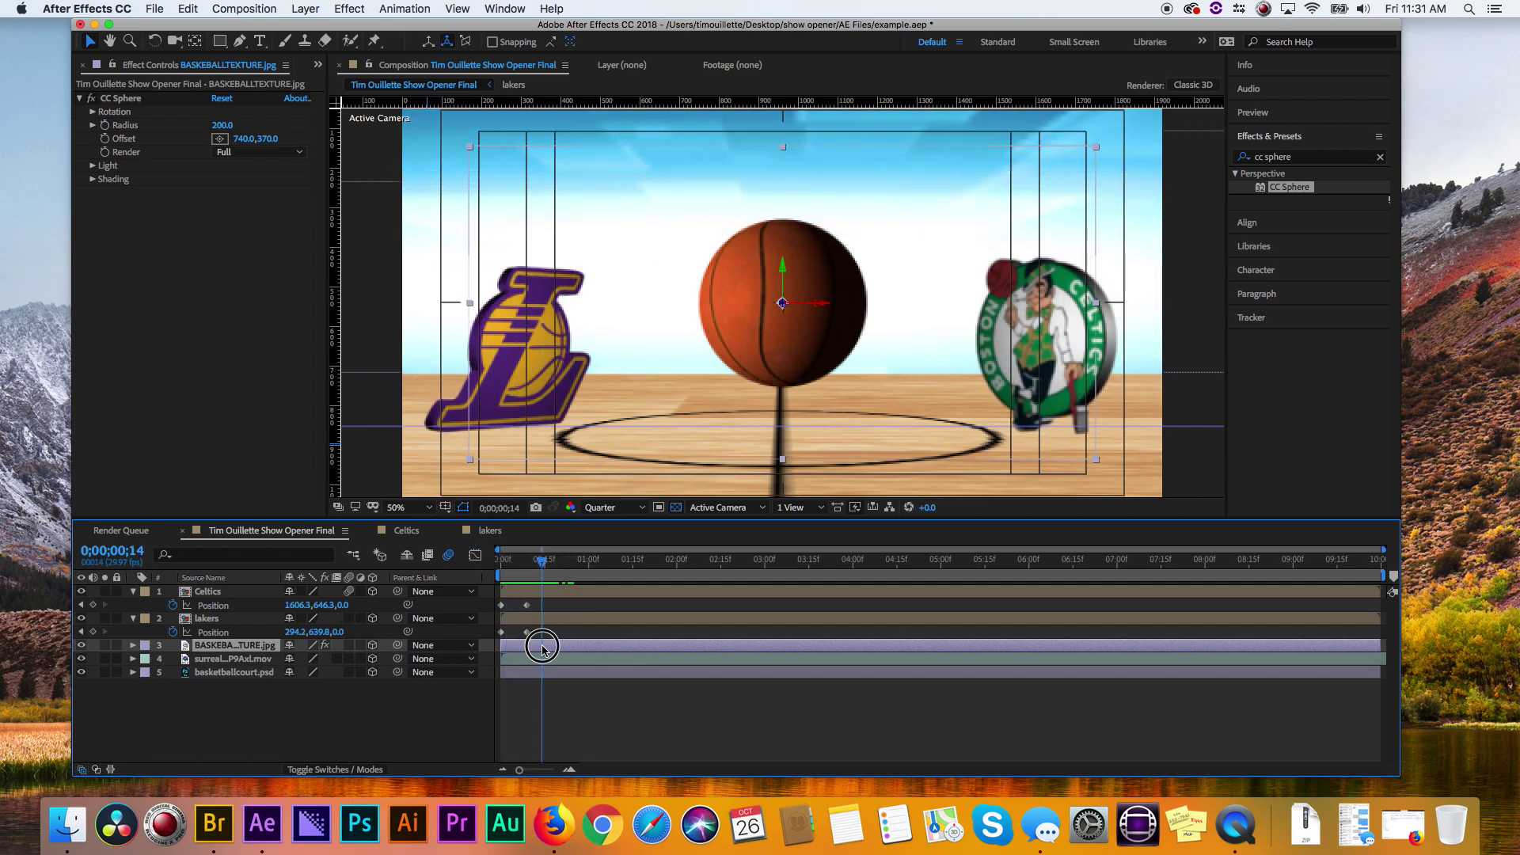
key(p)
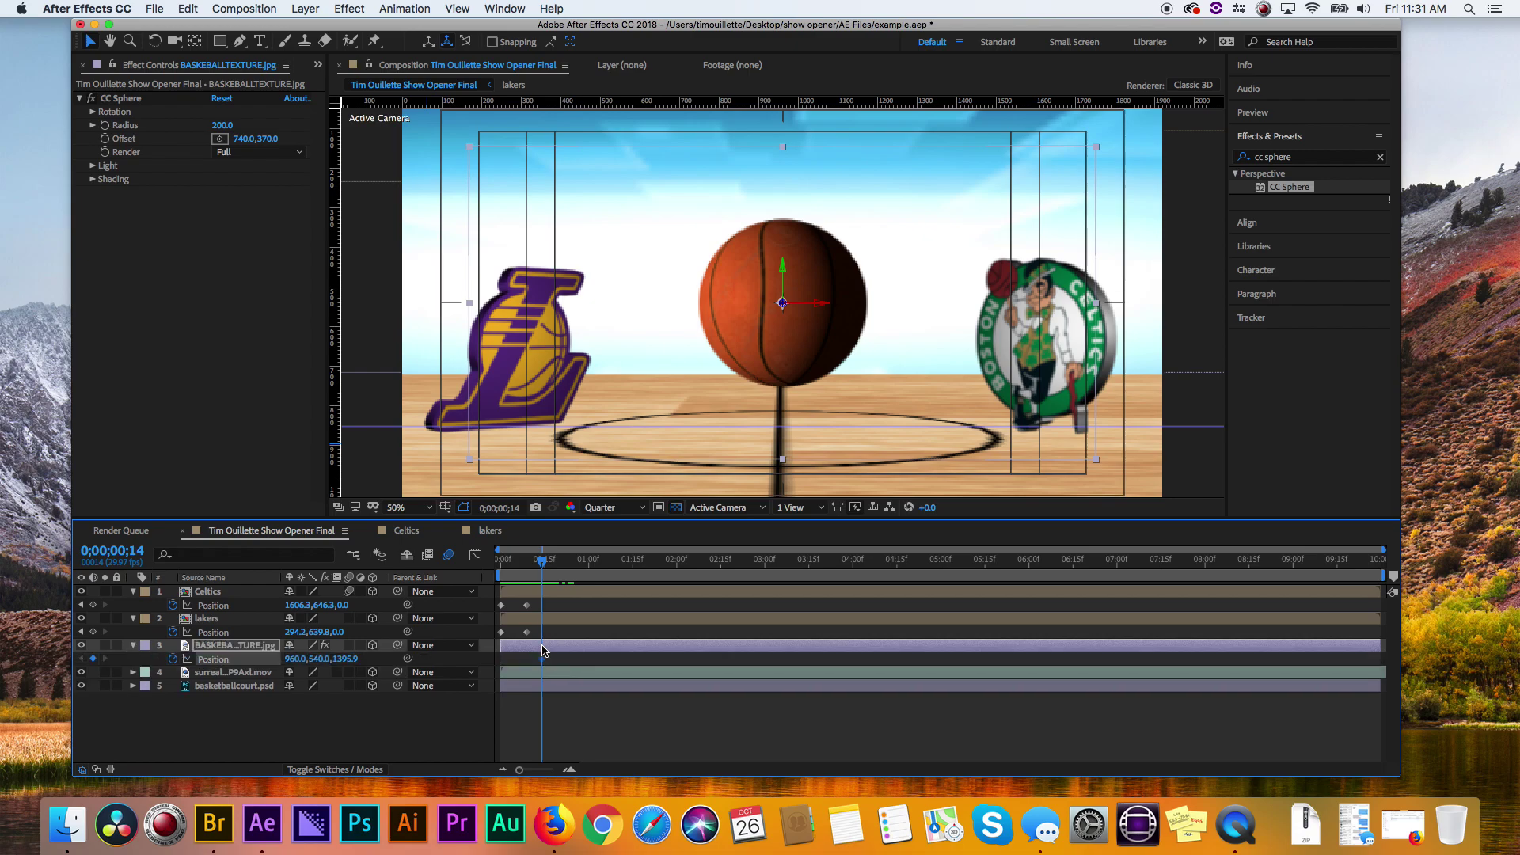
drag(539, 565, 516, 574)
click(826, 278)
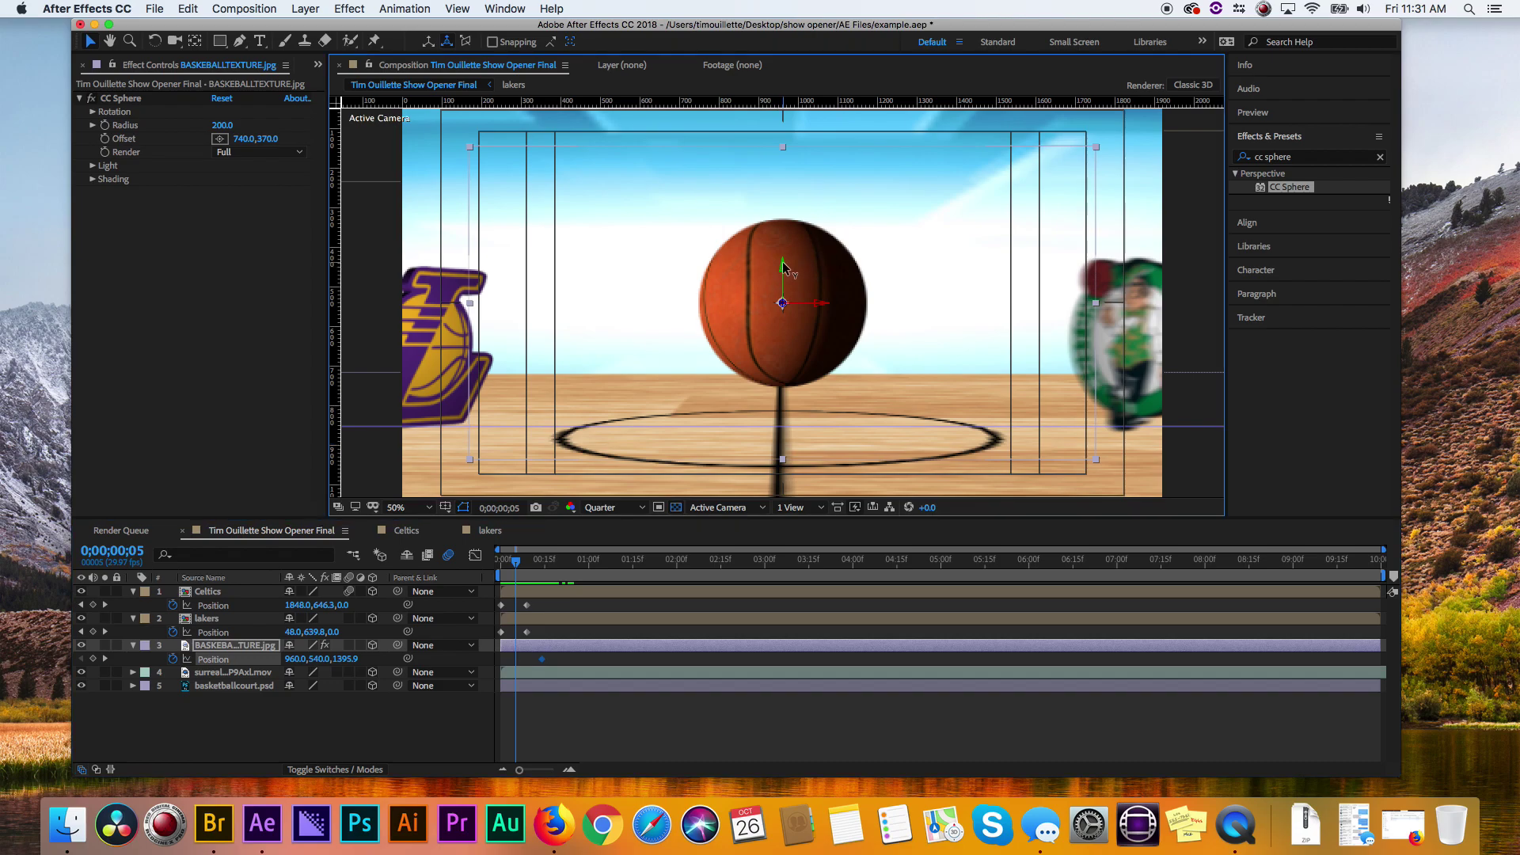
key(shift+Up)
key(shift+Up)
key(shift+Up)
key(shift+Up)
key(shift+Up)
key(shift+Up)
key(shift+Up)
key(shift+Up)
key(shift+Up)
key(shift+Up)
key(shift+Up)
key(shift+Up)
key(shift+Up)
key(shift+Up)
key(shift+Up)
key(shift+Up)
key(shift+Up)
key(shift+Up)
key(shift+Up)
key(shift+Up)
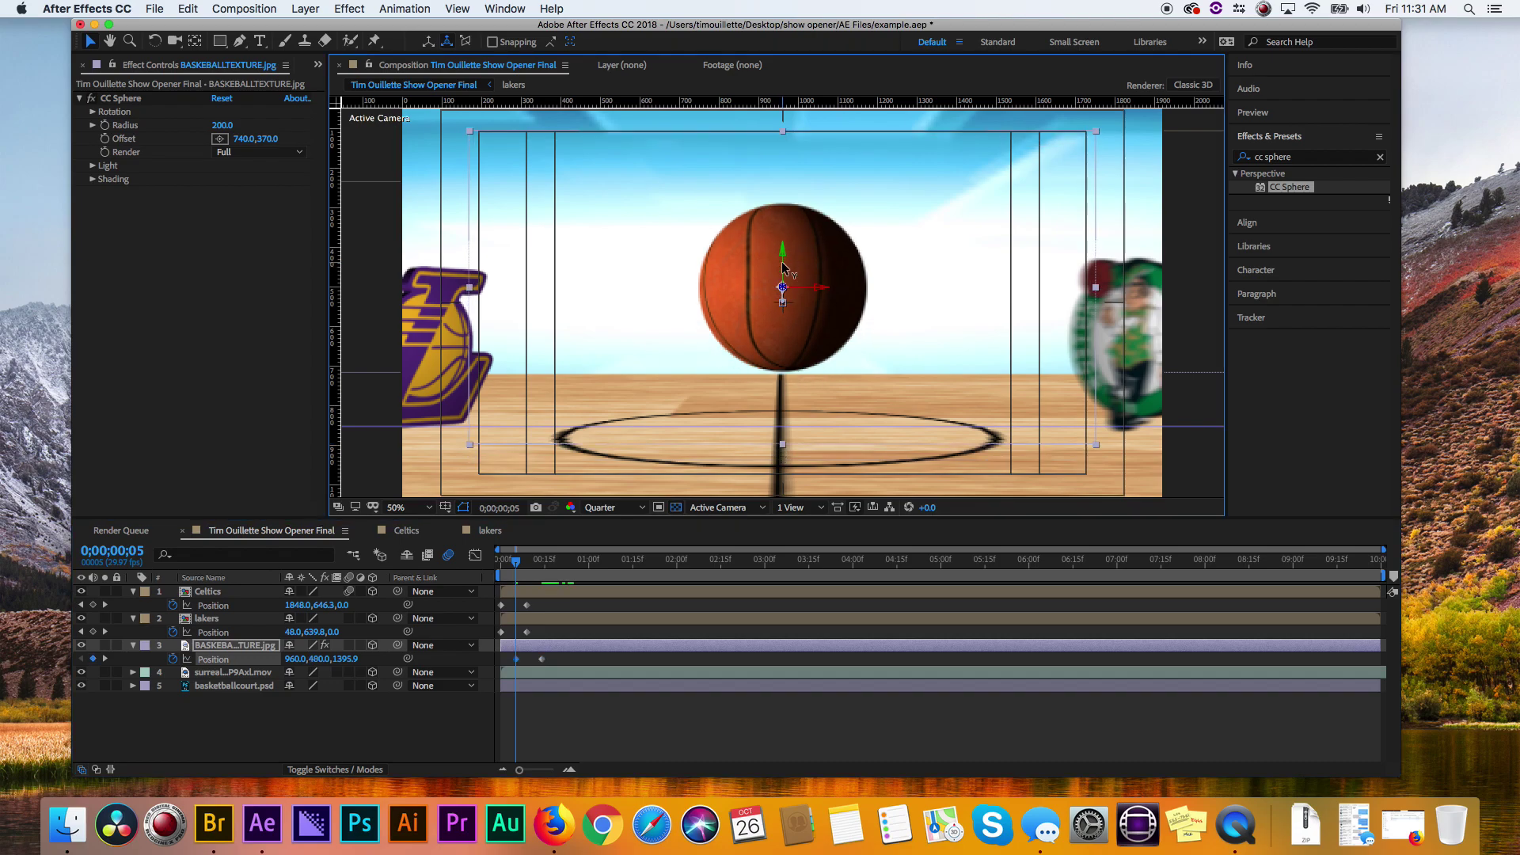
key(shift+Up)
key(shift+Up)
key(shift+Up)
key(shift+Up)
key(shift+Up)
key(shift+Up)
key(shift+Up)
key(shift+Up)
key(shift+Up)
key(shift+Up)
key(shift+Up)
key(shift+Up)
key(shift+Up)
key(shift+Up)
key(shift+Up)
key(shift+Up)
key(shift+Up)
key(shift+Up)
key(shift+Up)
key(shift+Up)
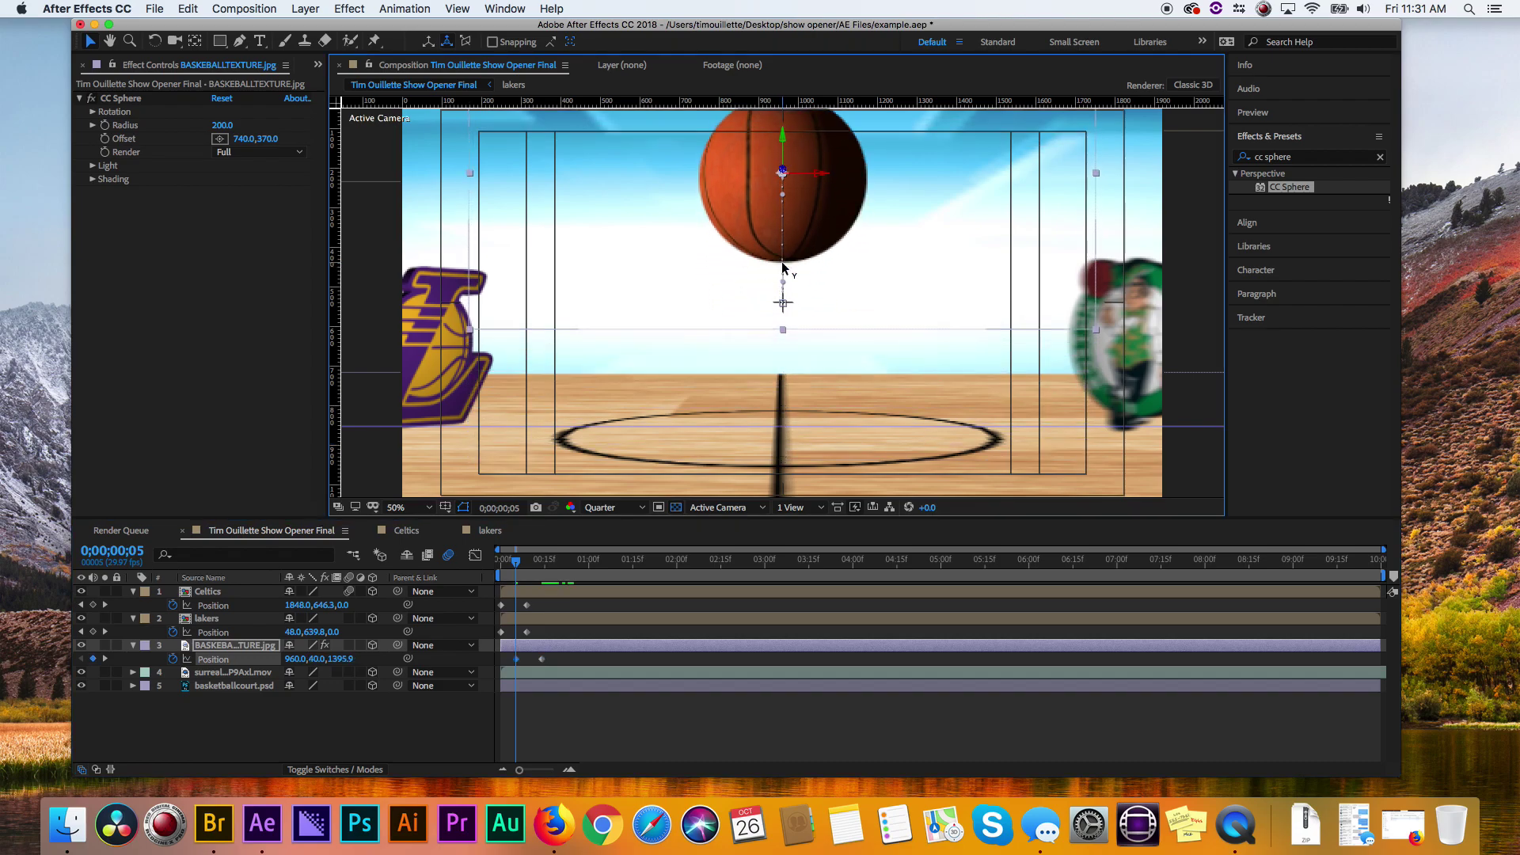
key(shift+Up)
key(shift+Up)
key(shift+Up)
key(shift+Up)
key(shift+Up)
key(shift+Up)
key(shift+Up)
key(shift+Up)
key(shift+Up)
key(shift+Up)
key(shift+Up)
key(shift+Up)
key(shift+Up)
key(shift+Up)
key(shift+Up)
key(shift+Up)
key(shift+Up)
key(shift+Up)
key(shift+Up)
key(shift+Up)
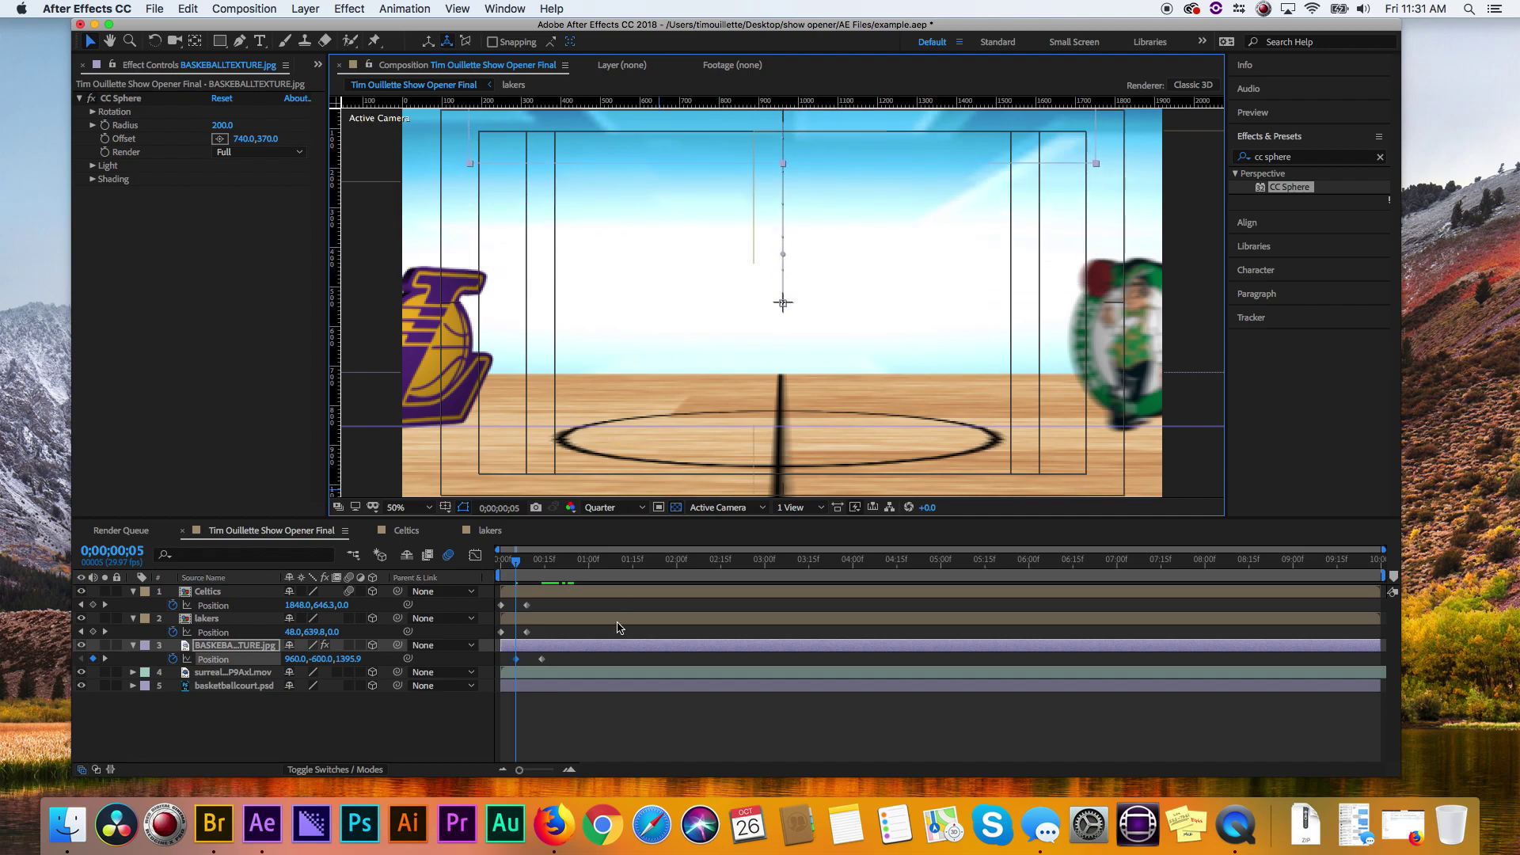
mouse_move(518, 664)
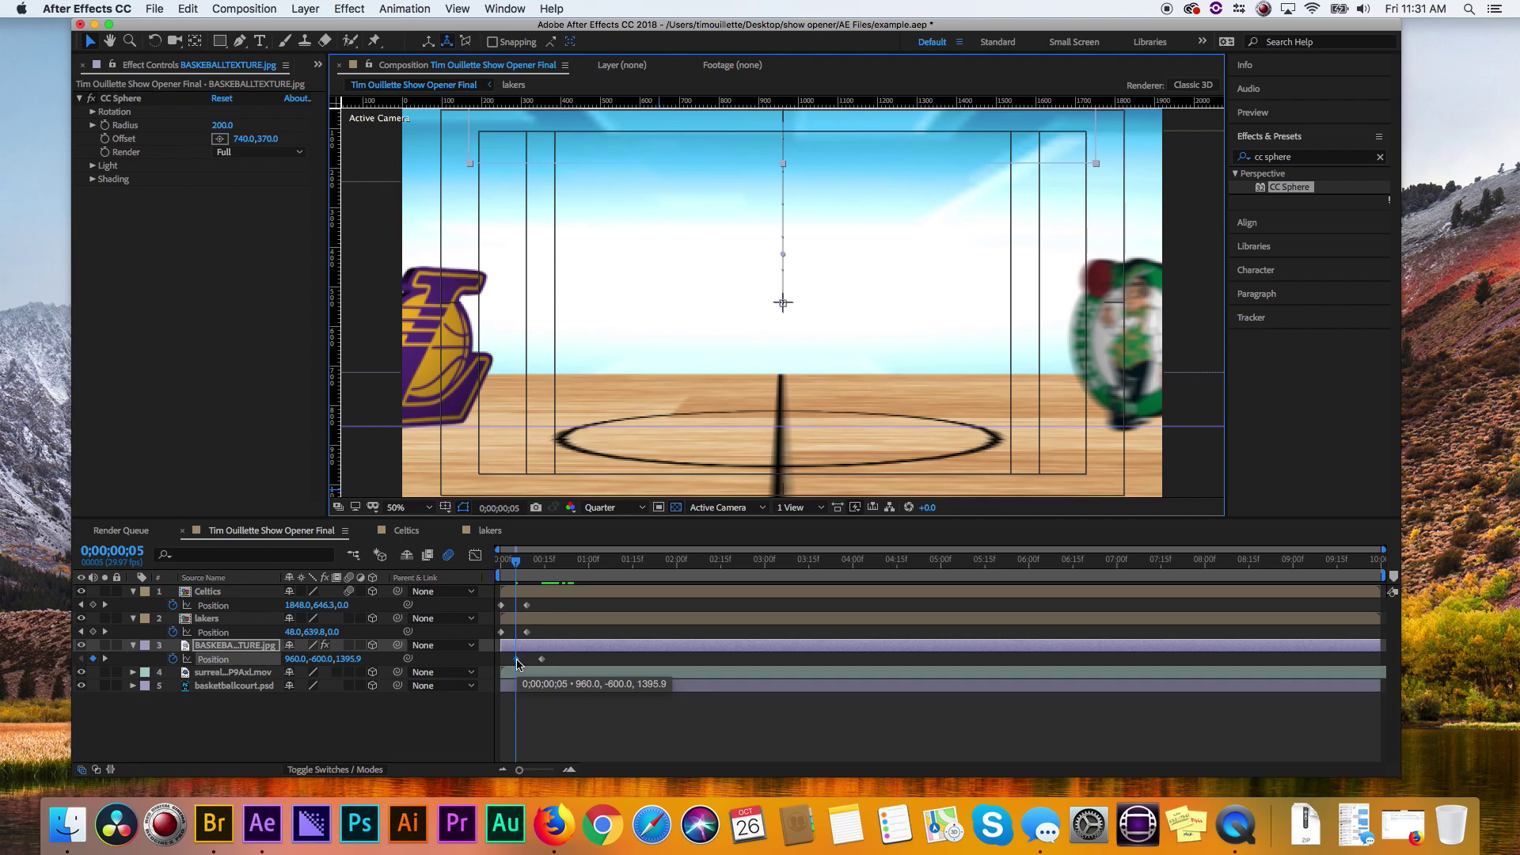
click(541, 661)
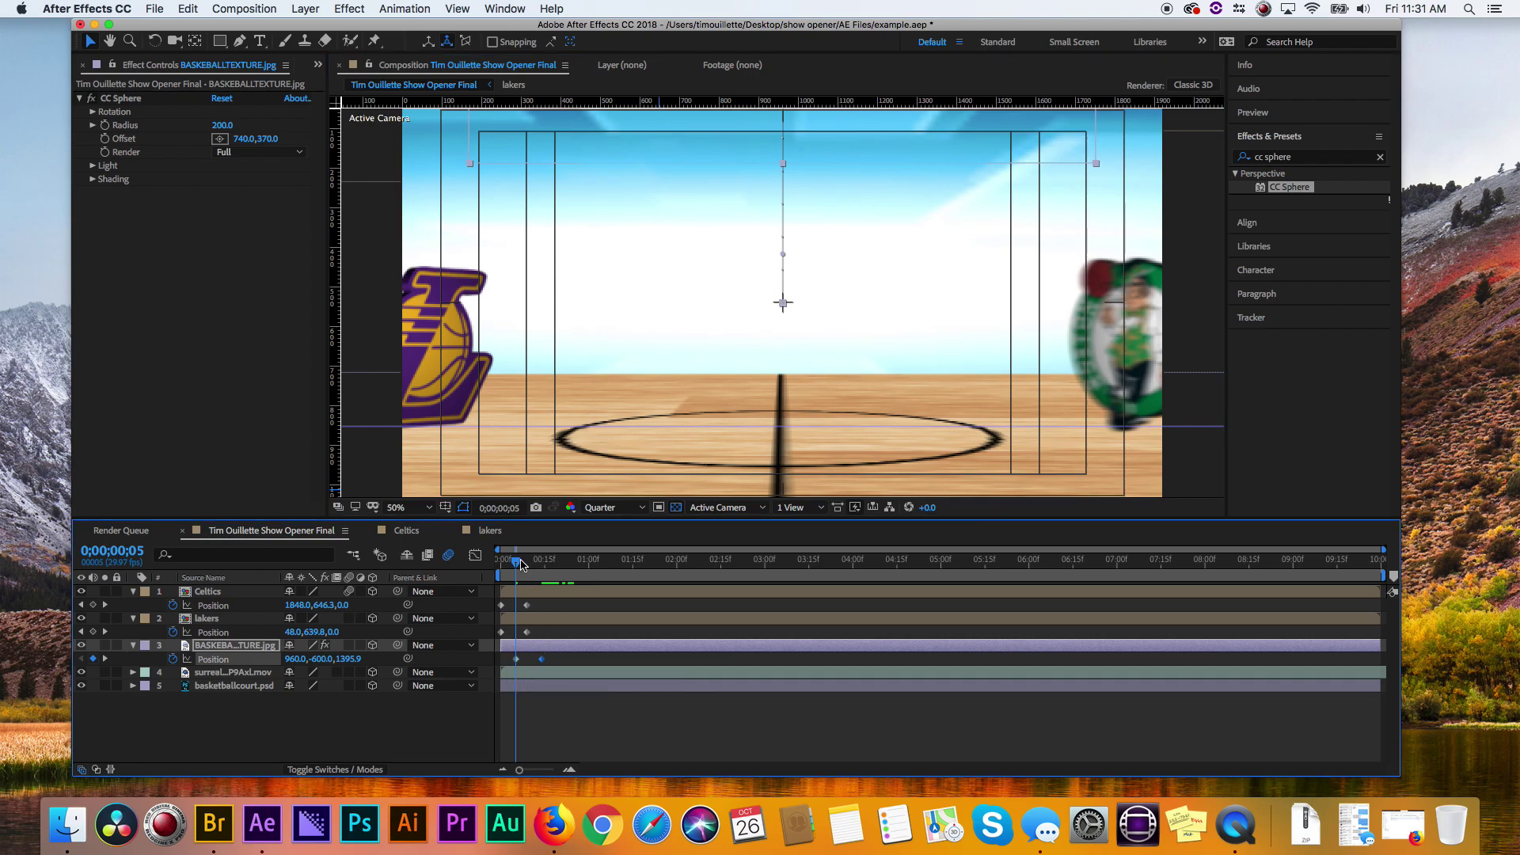
drag(521, 564, 545, 568)
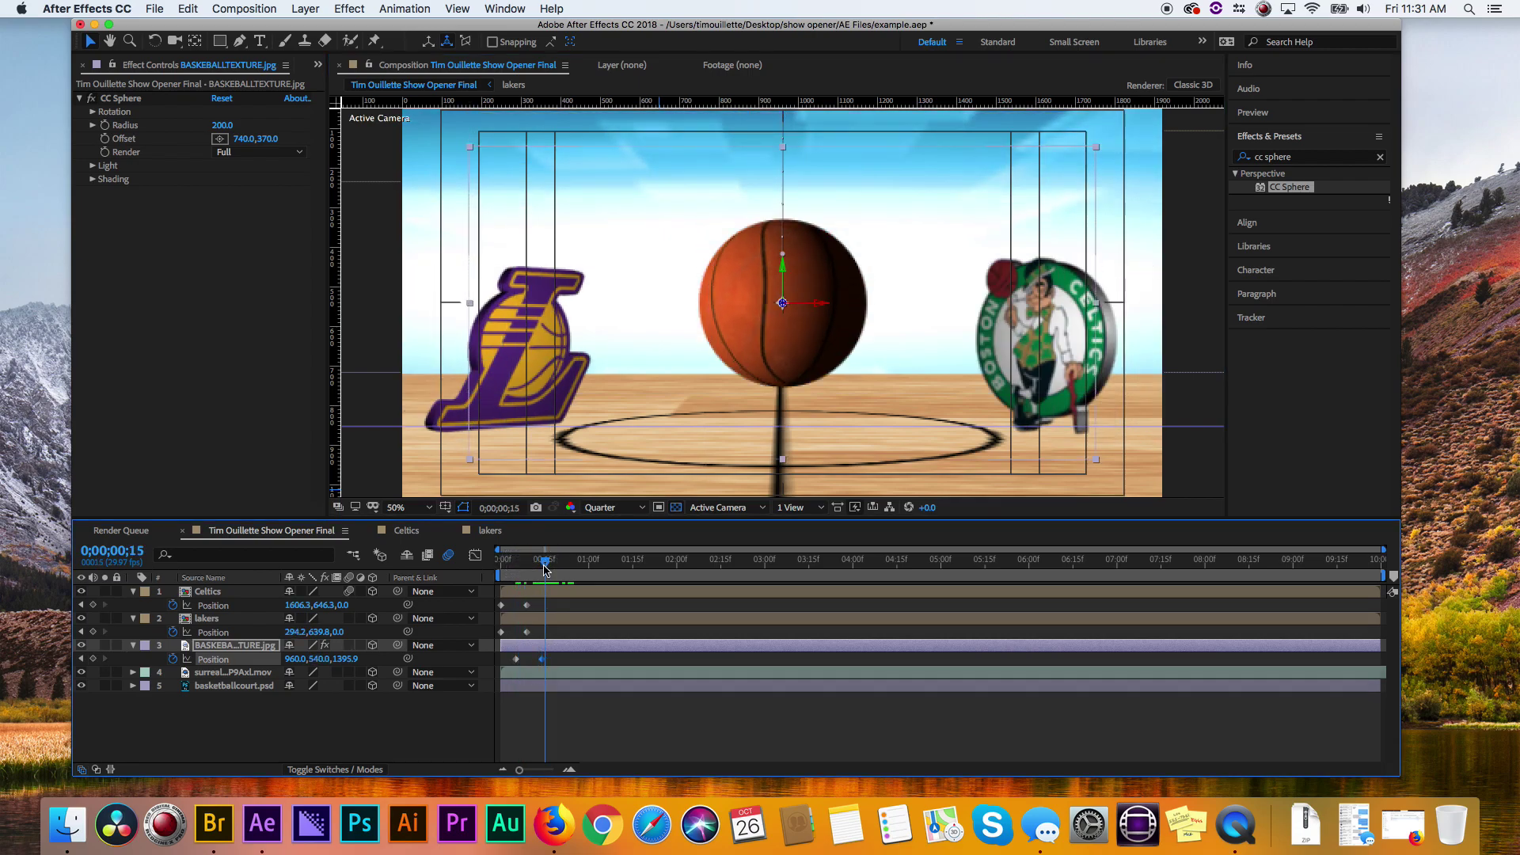
- Apply Easy Ease In to the basketball's landing Position keyframe
right_click(542, 661)
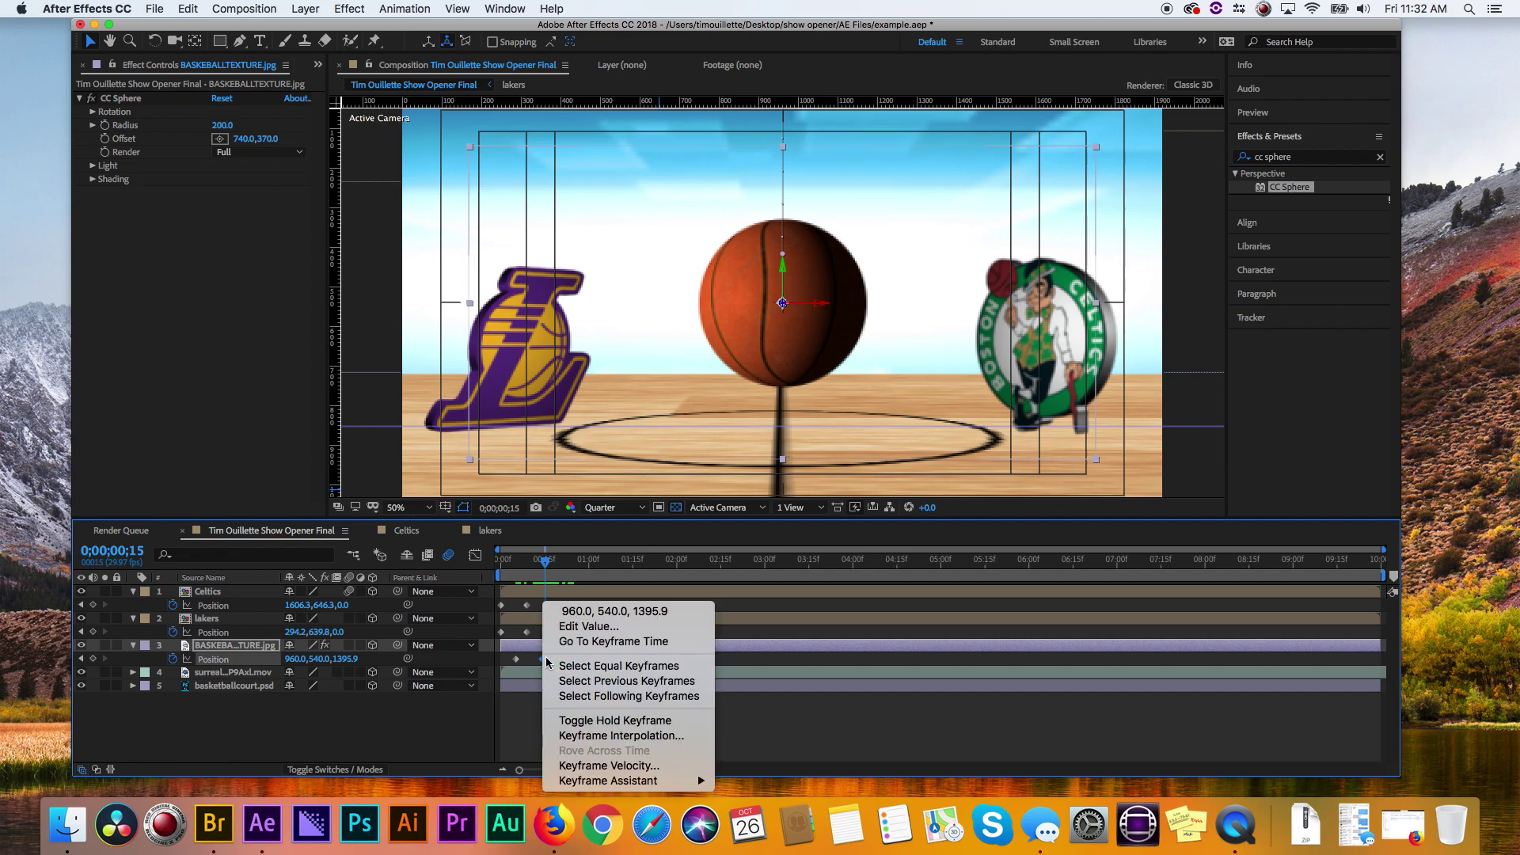
mouse_move(605, 784)
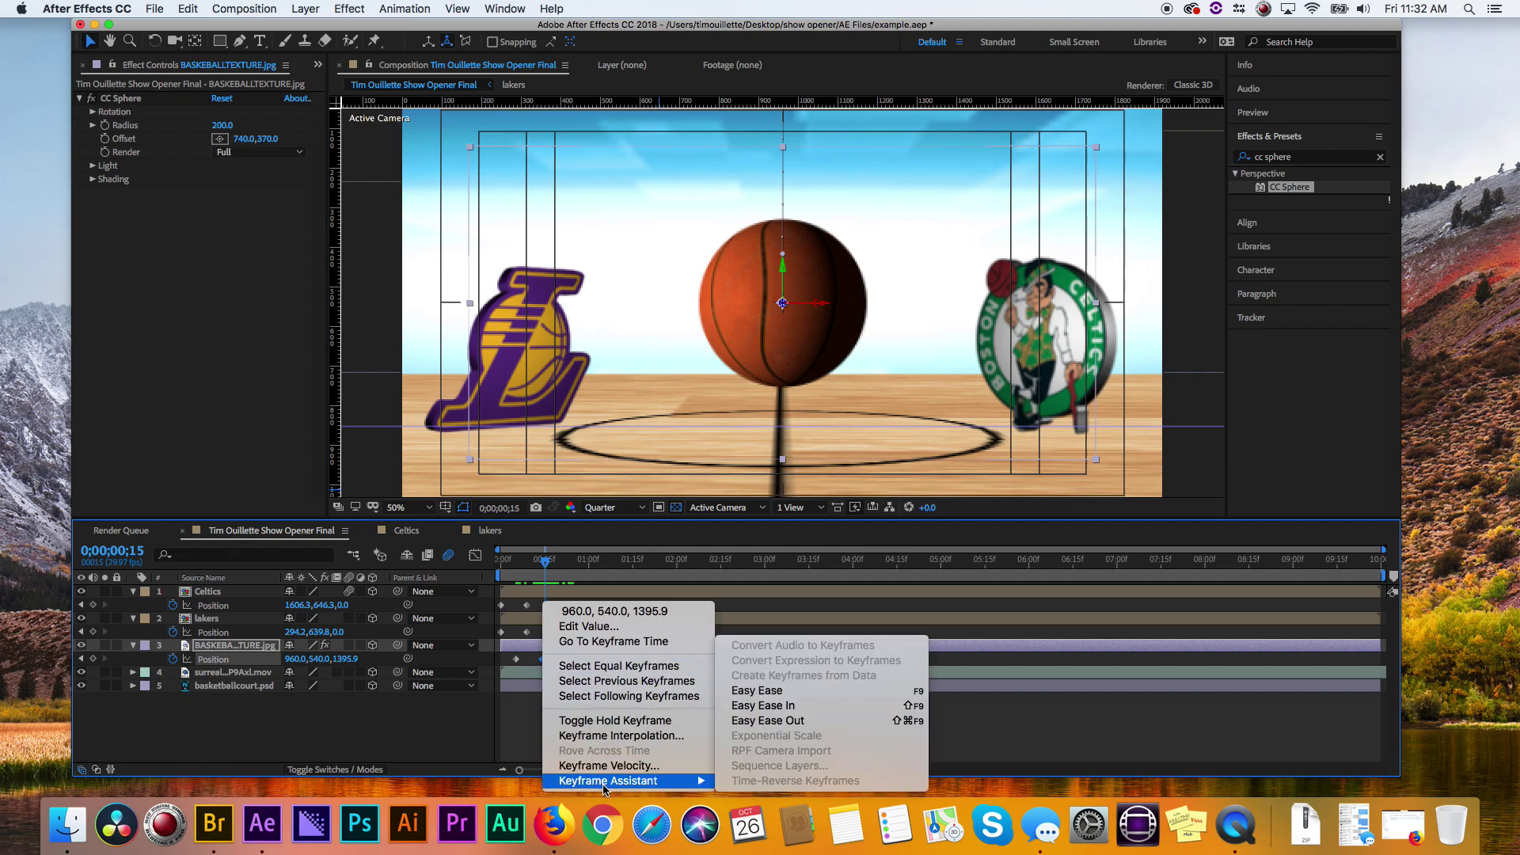
click(833, 706)
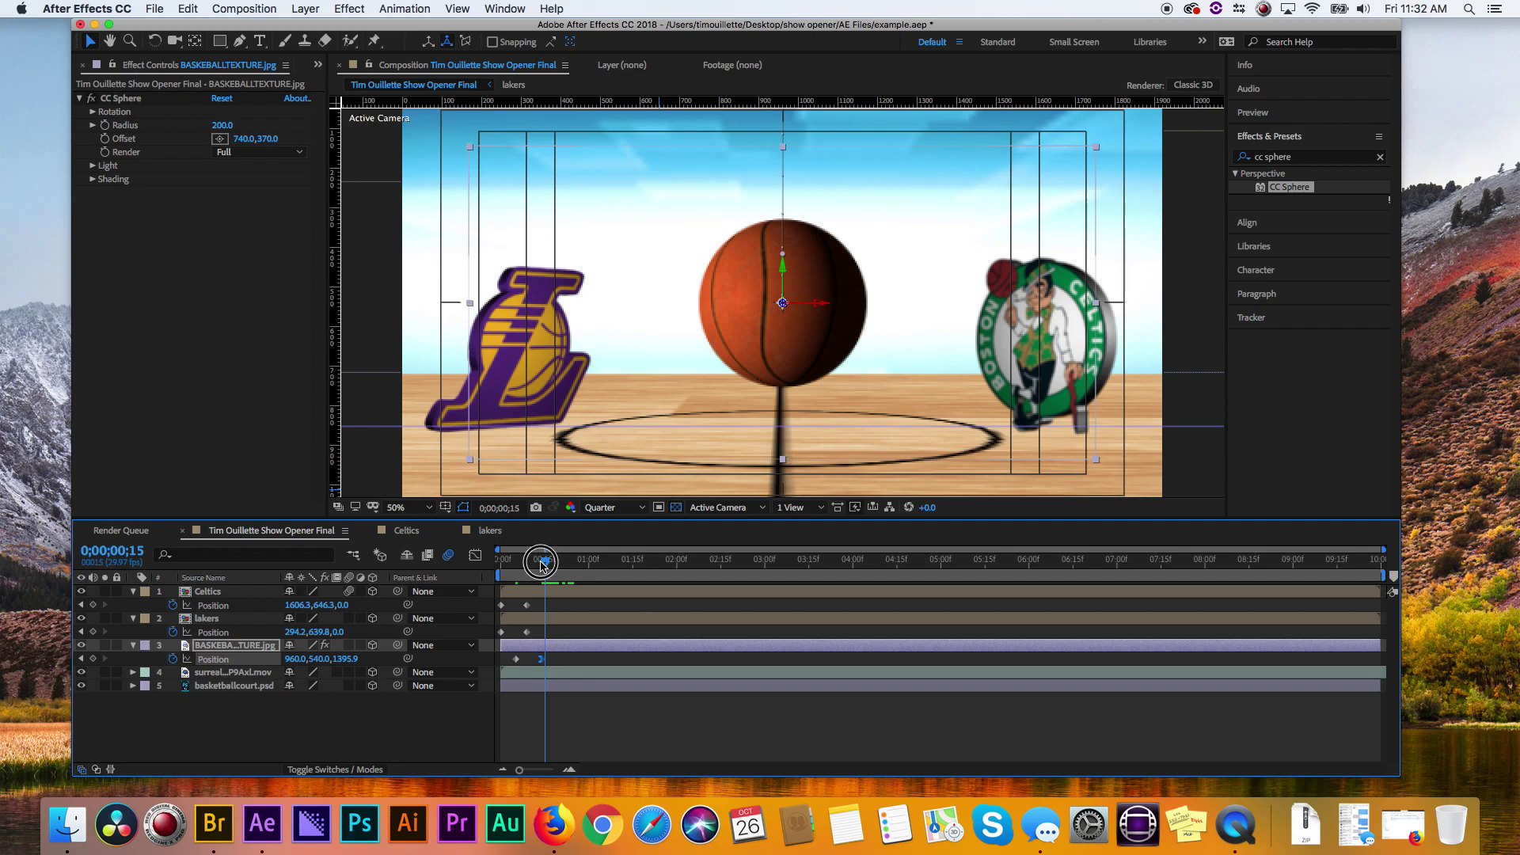
drag(542, 562, 471, 562)
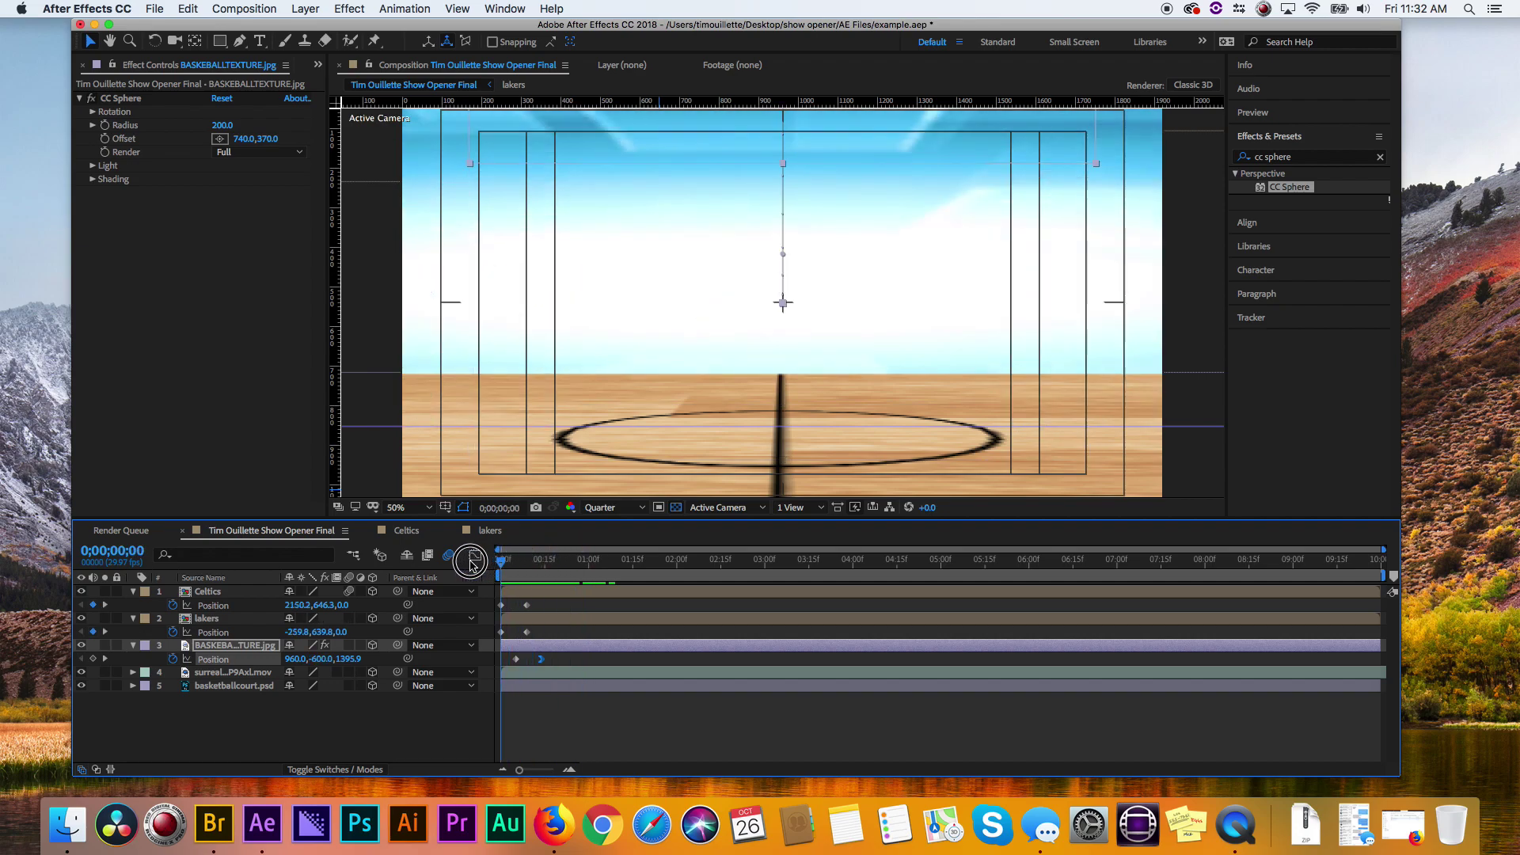
- Preview the ball drop, collapse the basketball, Lakers and Celtics properties, and show the Render Queue
key(space)
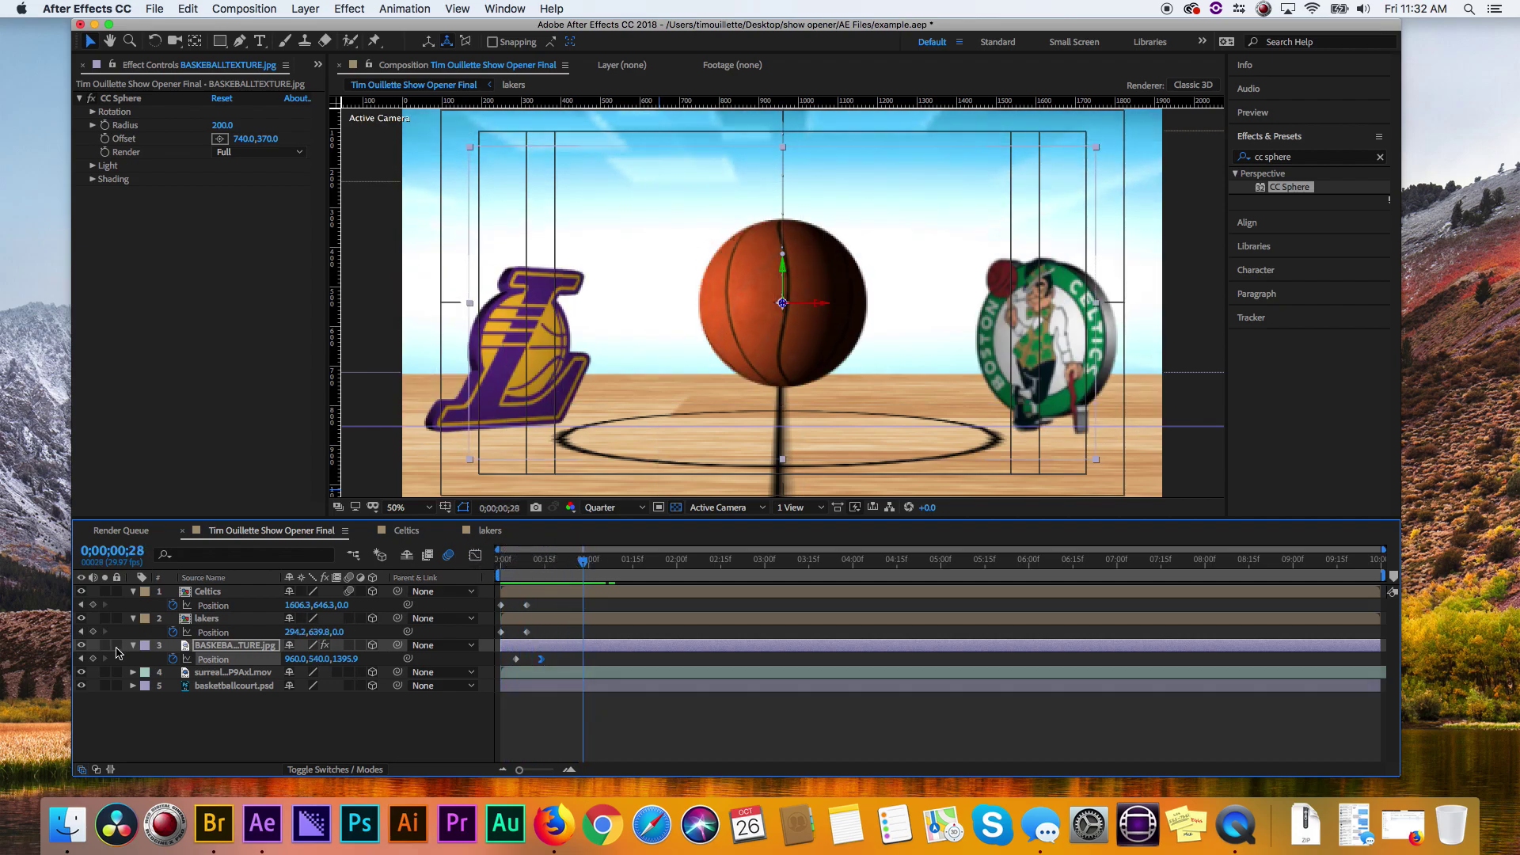
click(132, 645)
click(133, 619)
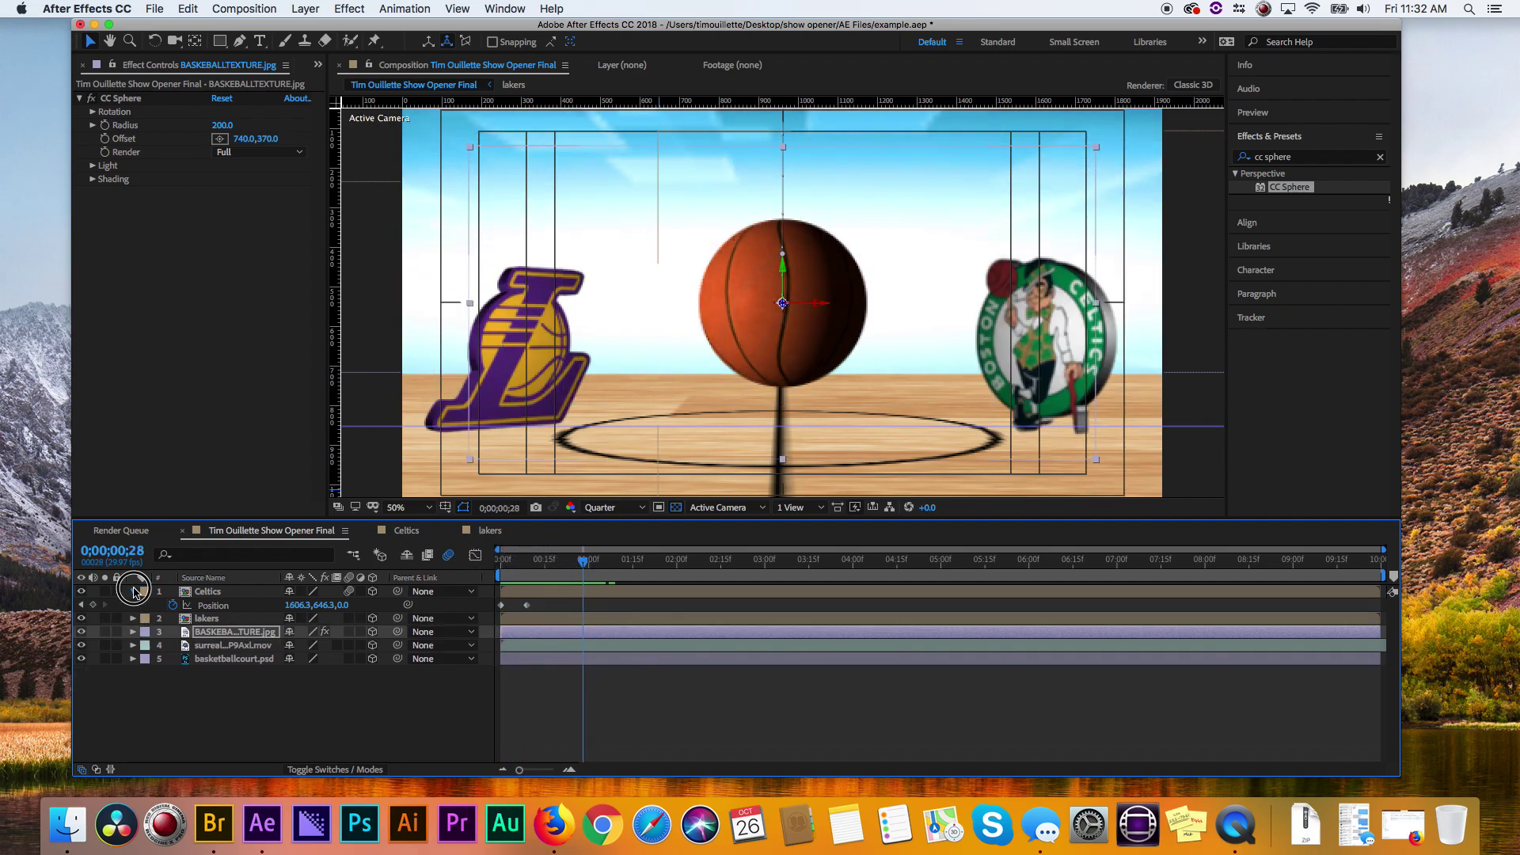
click(134, 591)
click(169, 692)
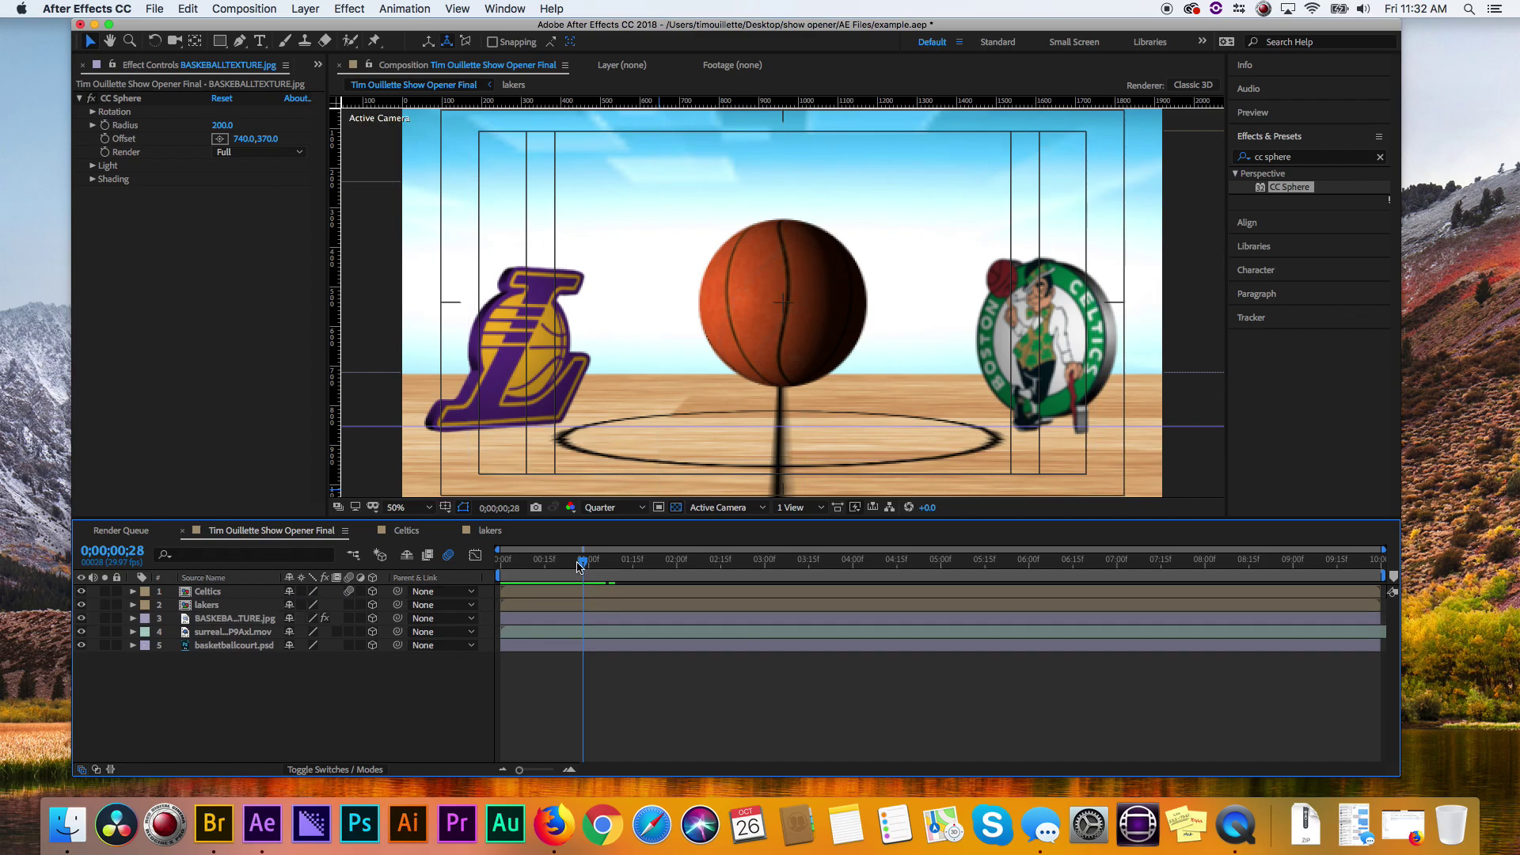
drag(578, 564, 589, 540)
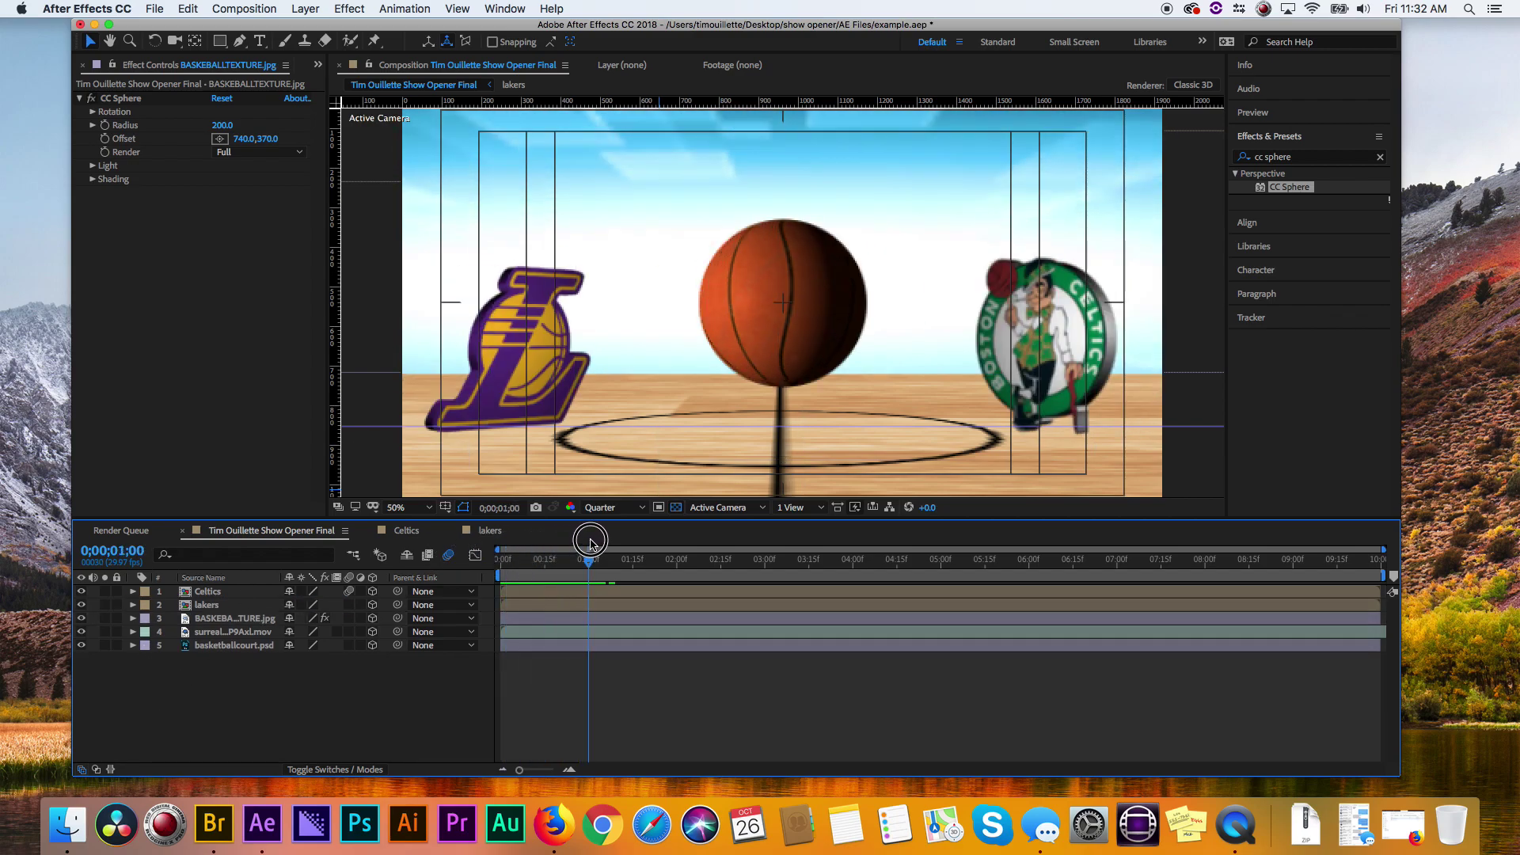
key(super+m)
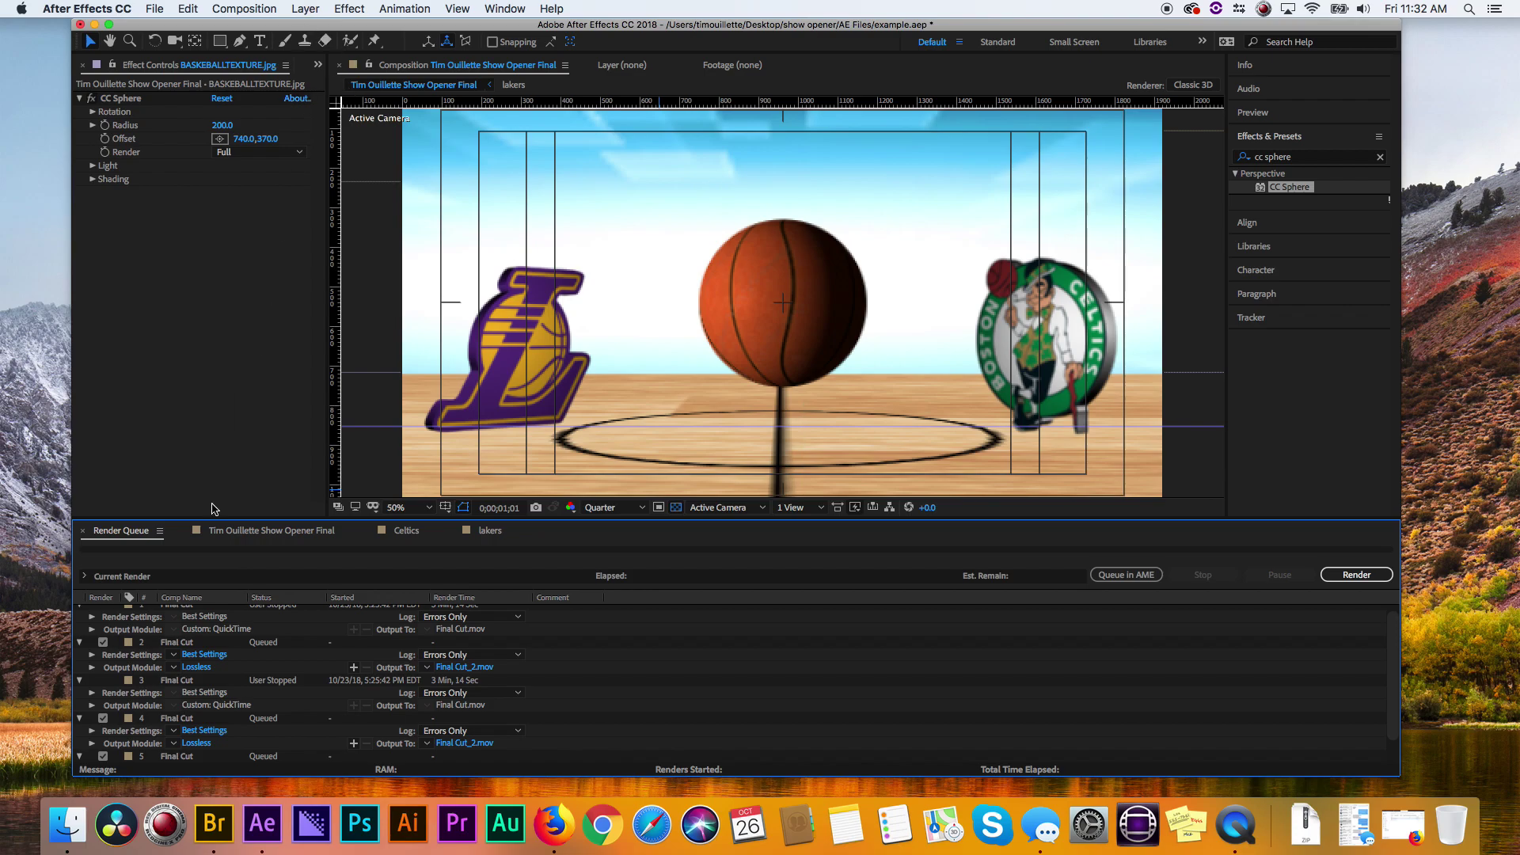
- Add a Two-Node Camera 1 layer with the 50mm preset and depth of field enabled
click(336, 6)
mouse_move(305, 8)
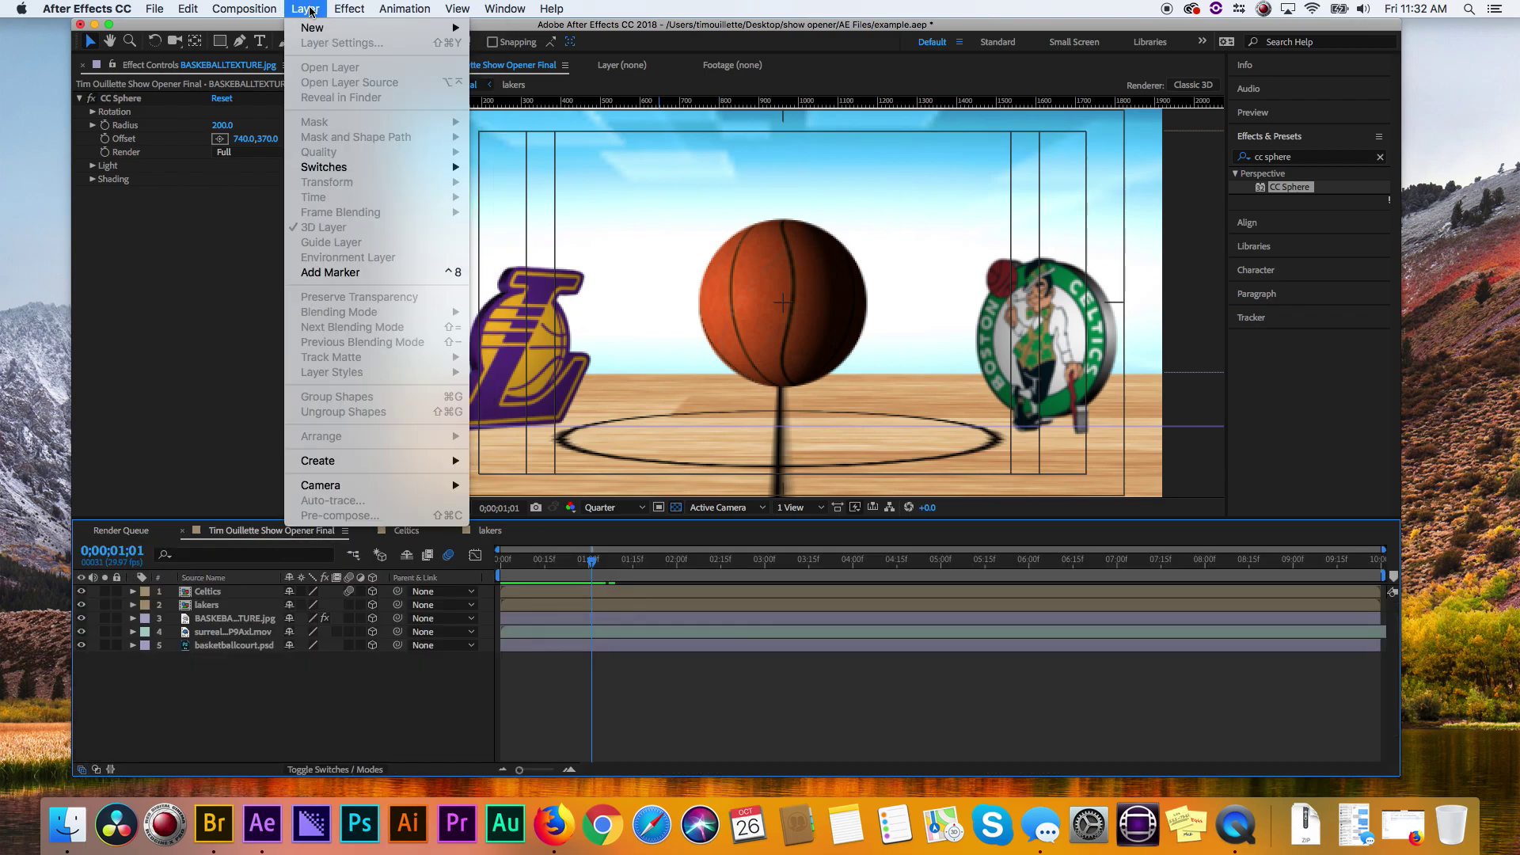
click(648, 291)
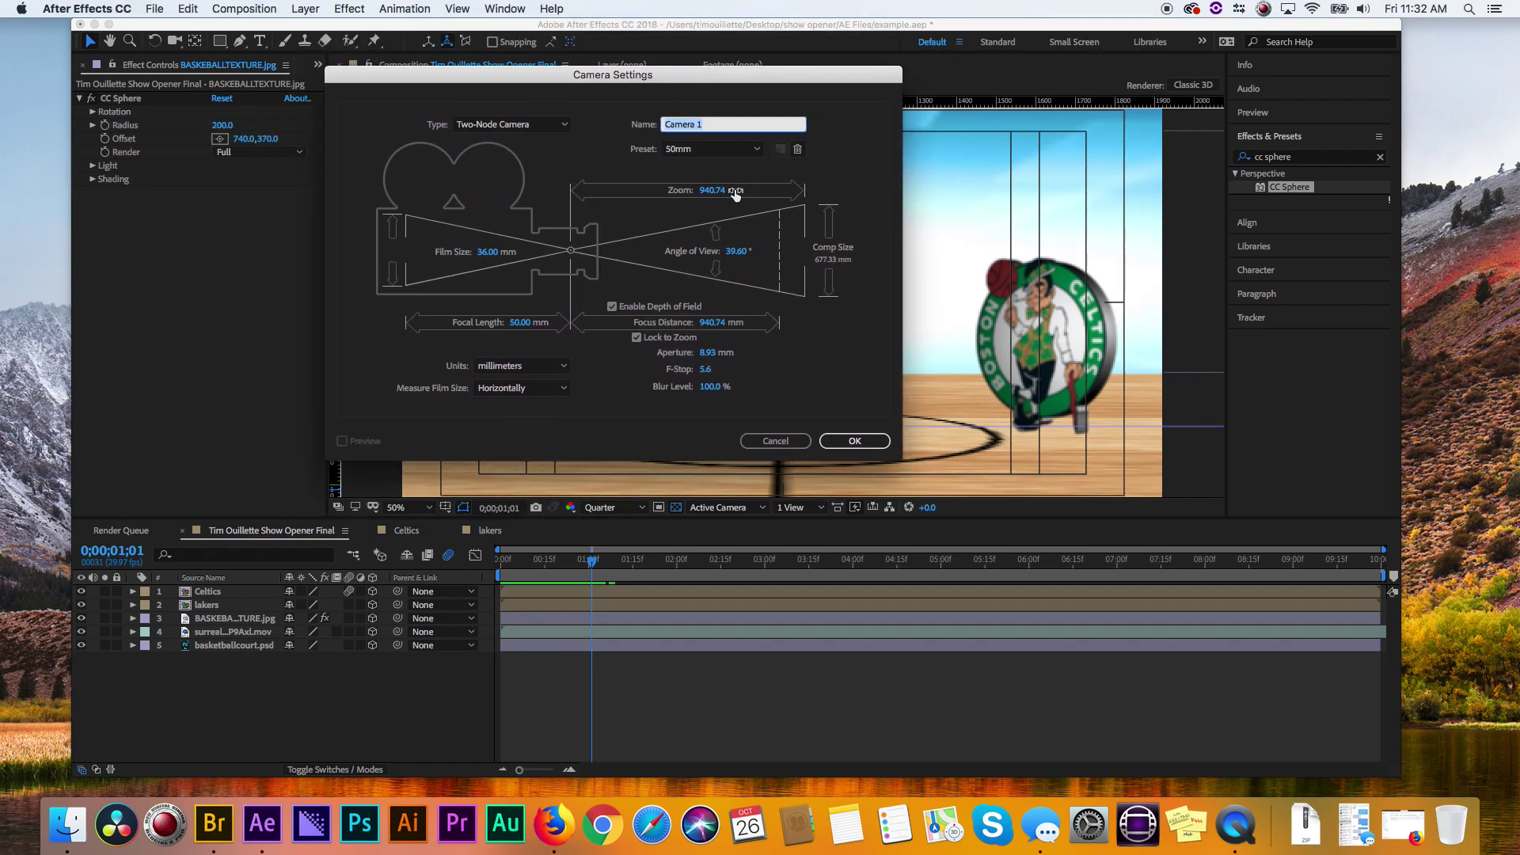
click(728, 150)
click(719, 275)
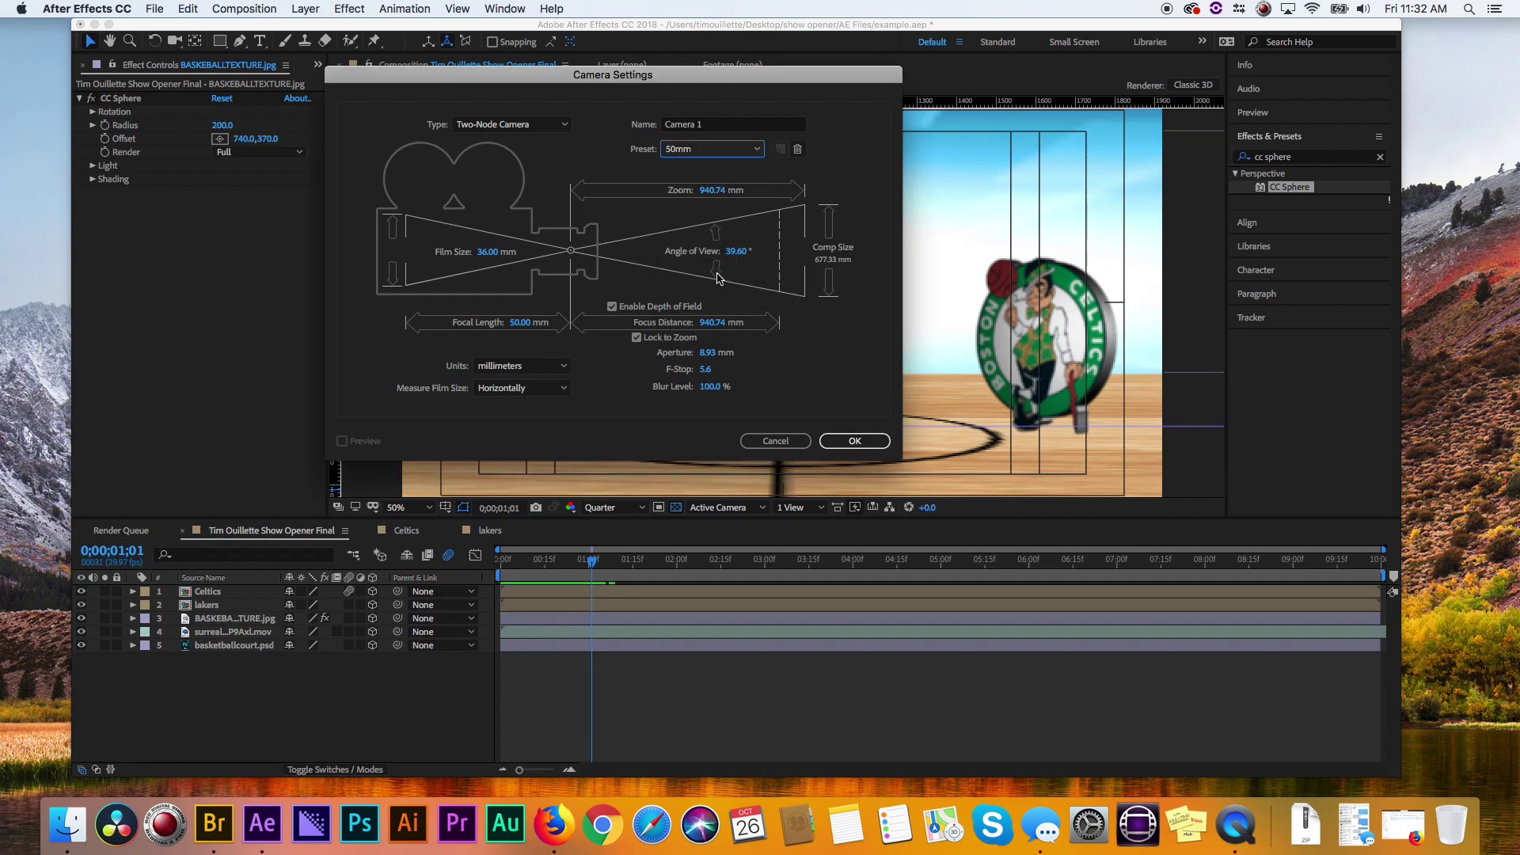
click(612, 307)
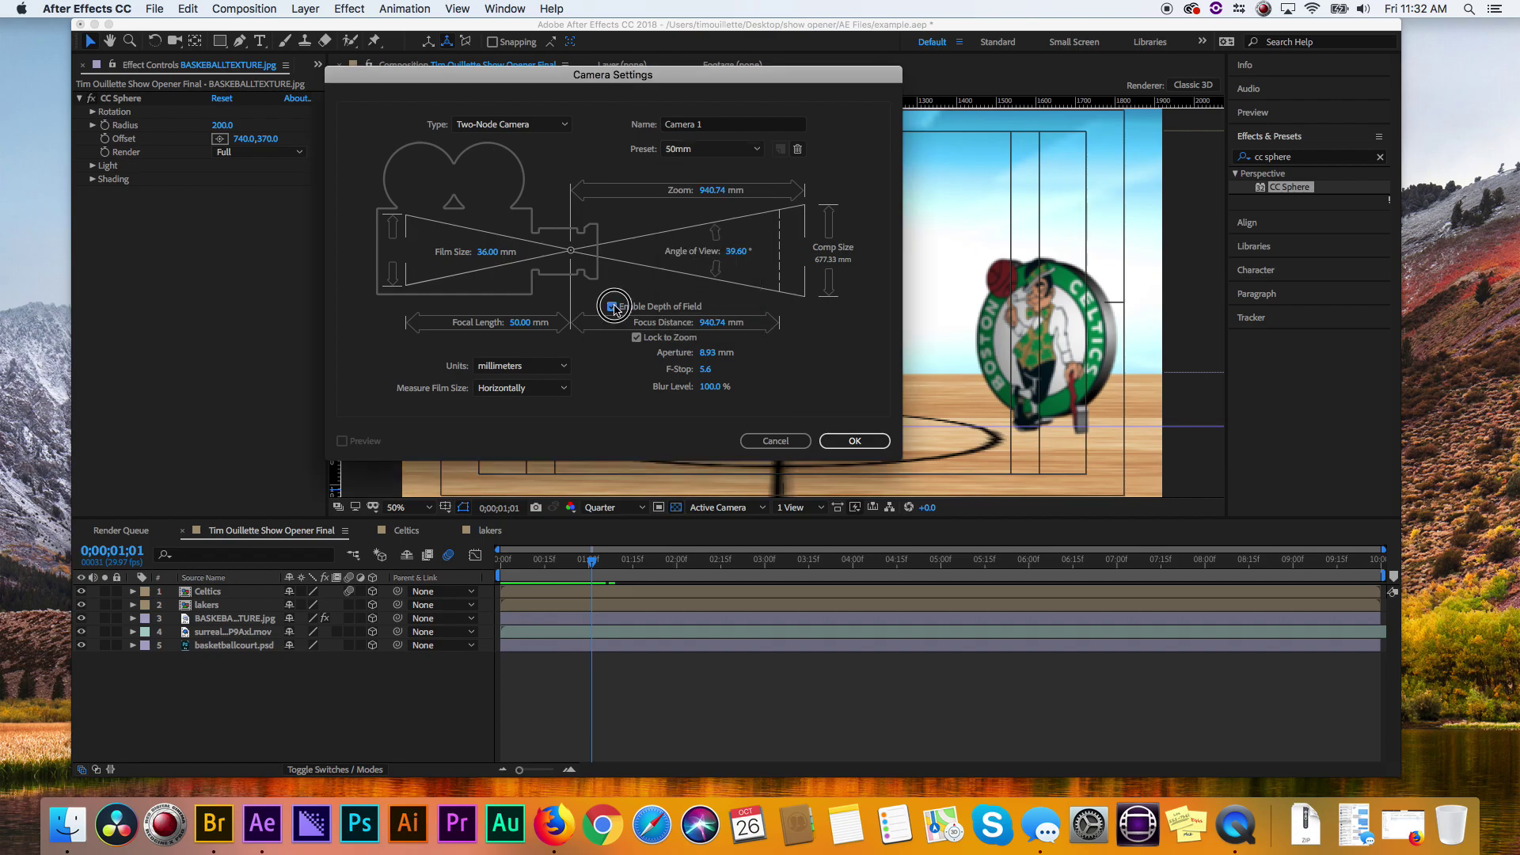
click(621, 308)
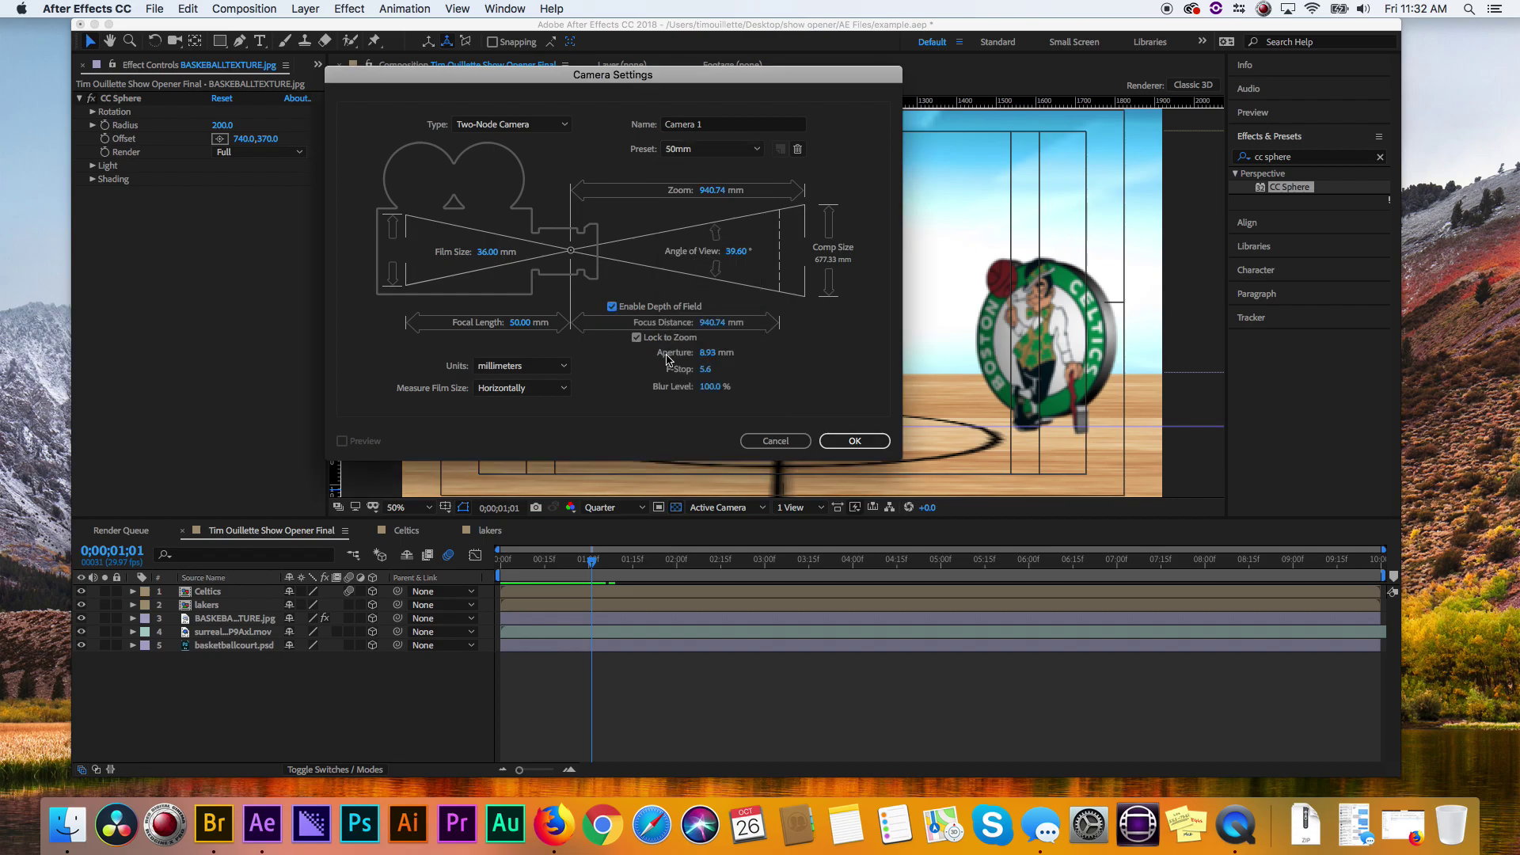
click(859, 442)
drag(595, 563, 628, 562)
- Switch to 2 Views - Horizontal and inspect the Lakers, Celtics and basketball layers in 3D
click(798, 507)
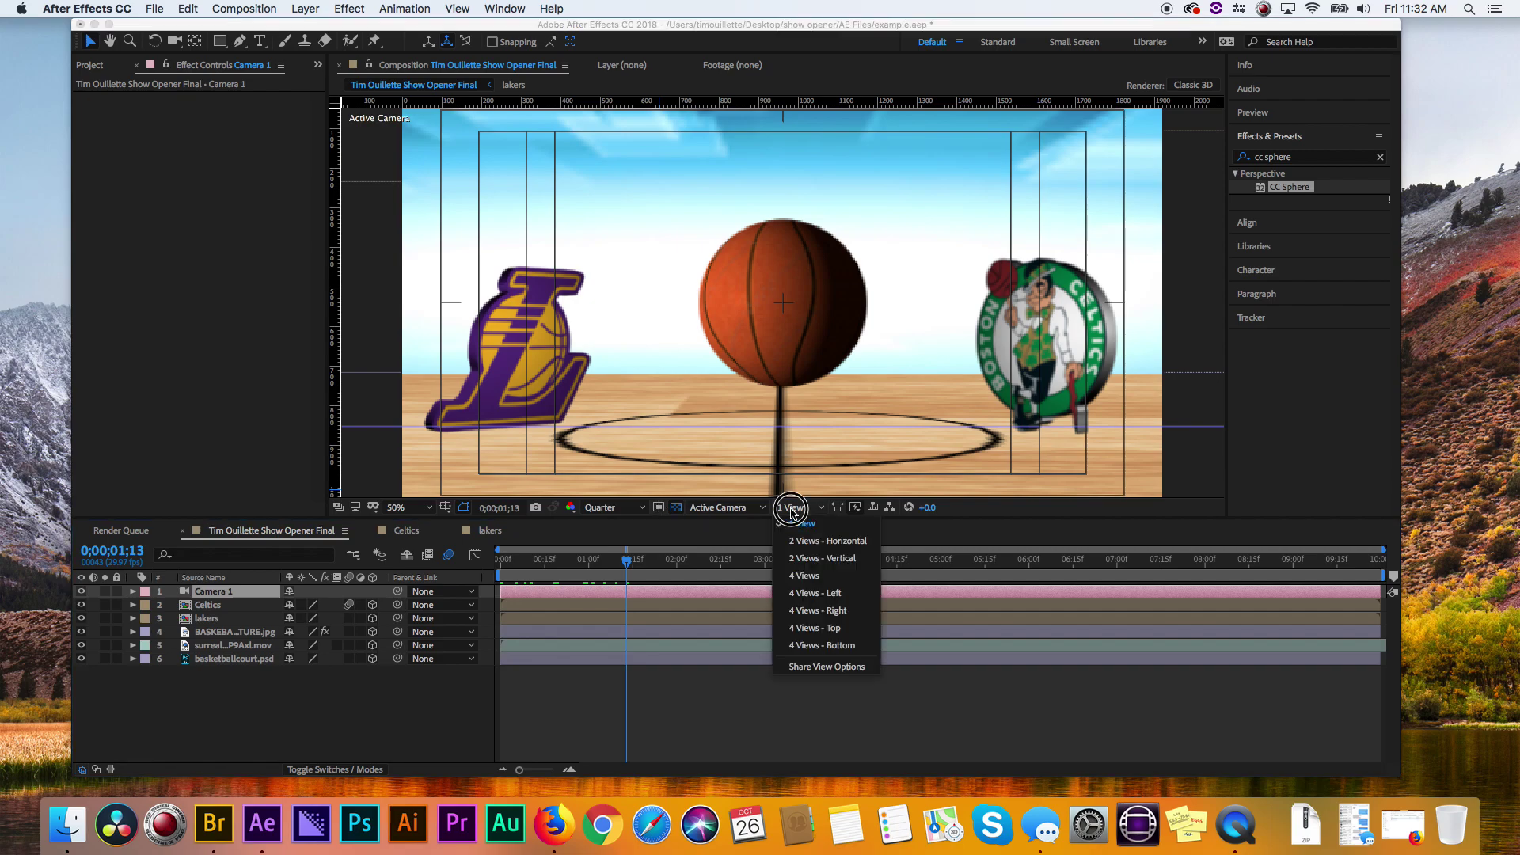
click(811, 543)
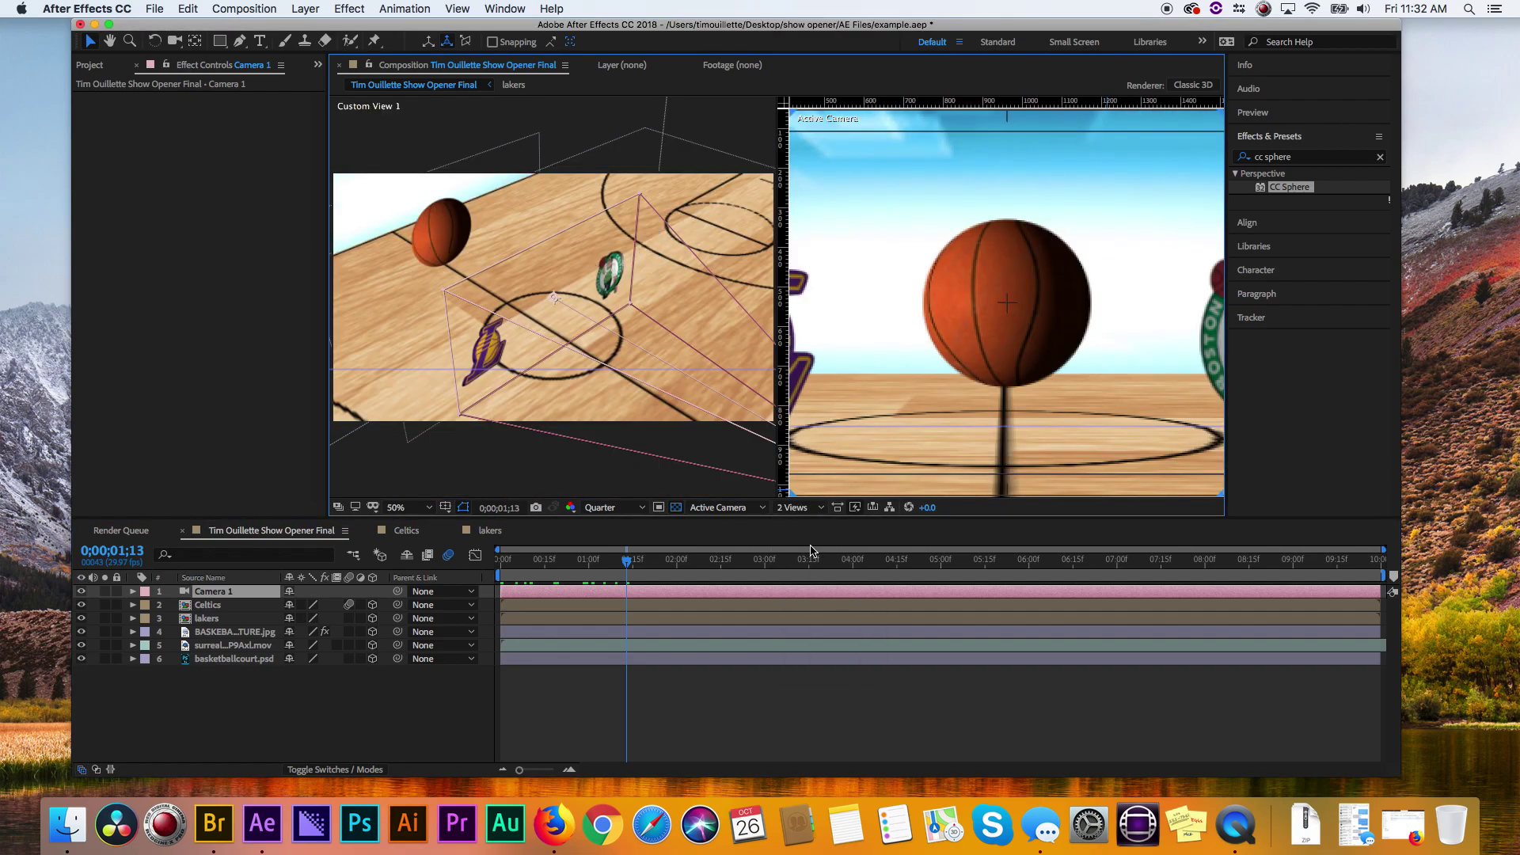
click(487, 348)
click(616, 287)
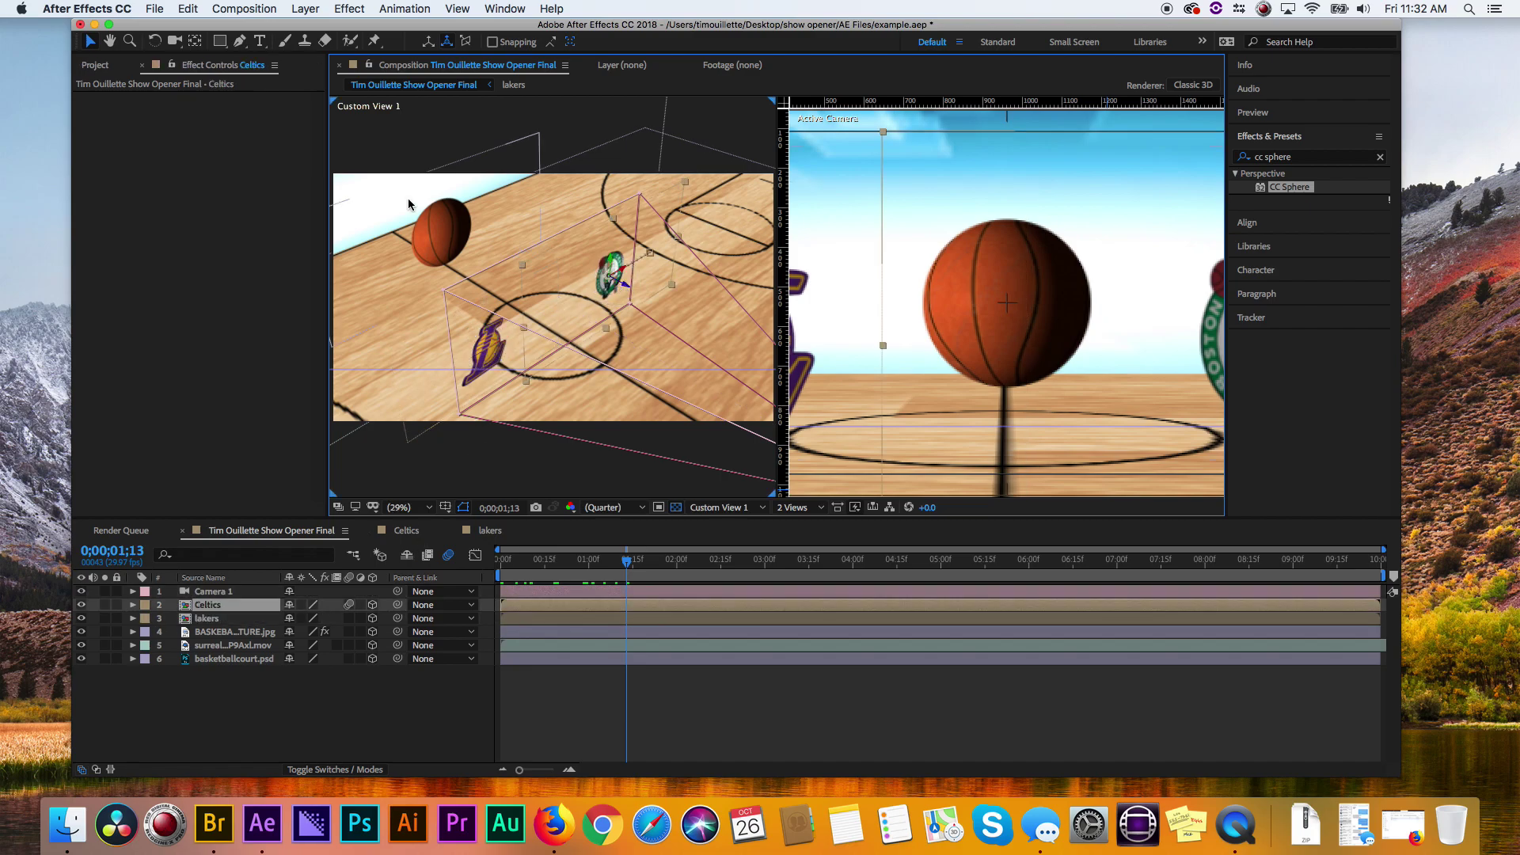
click(437, 230)
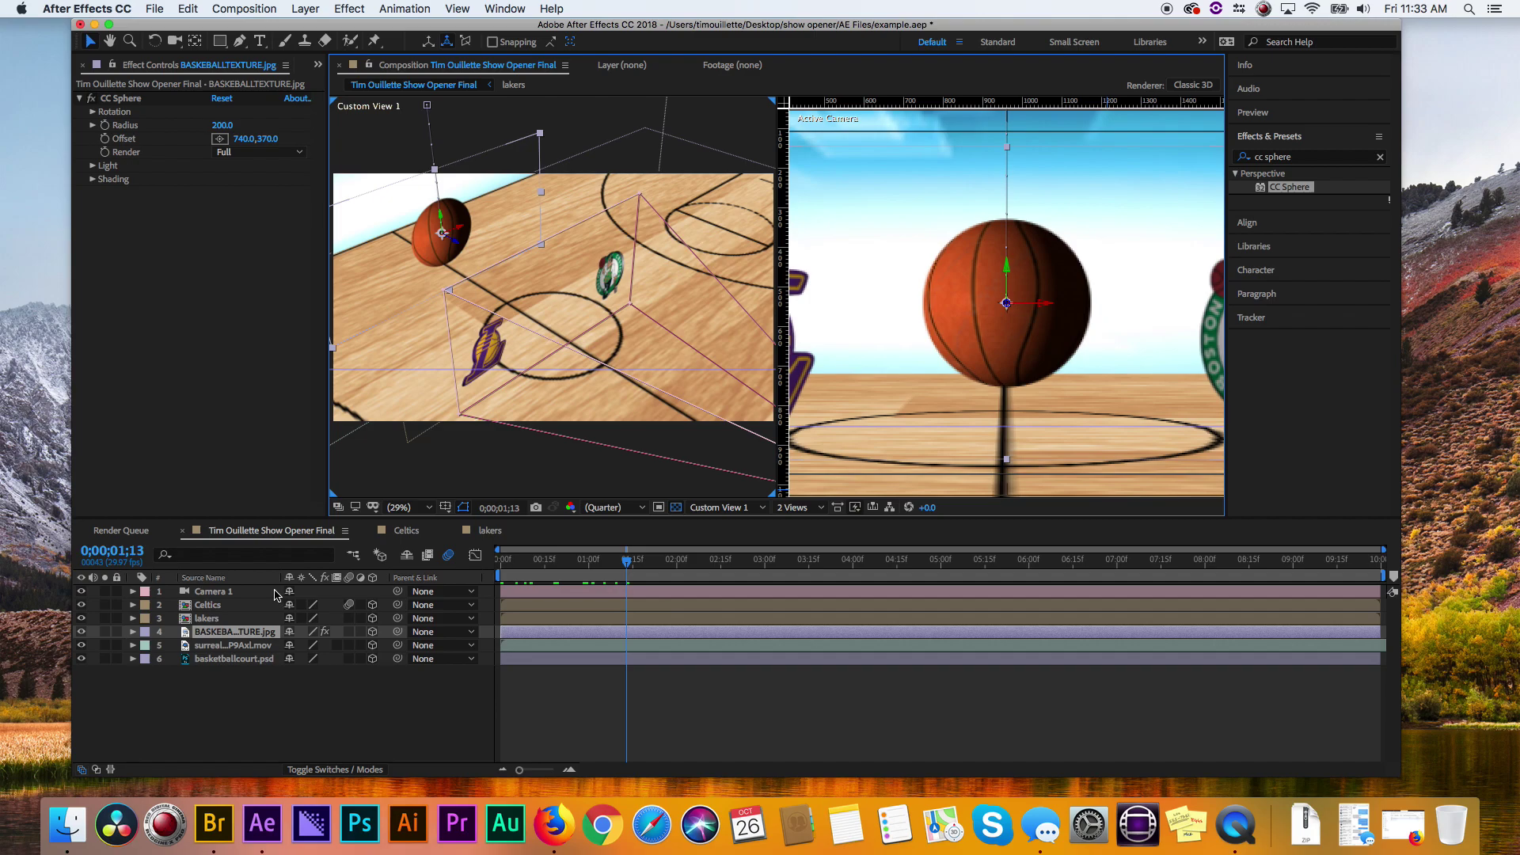
drag(631, 570, 677, 563)
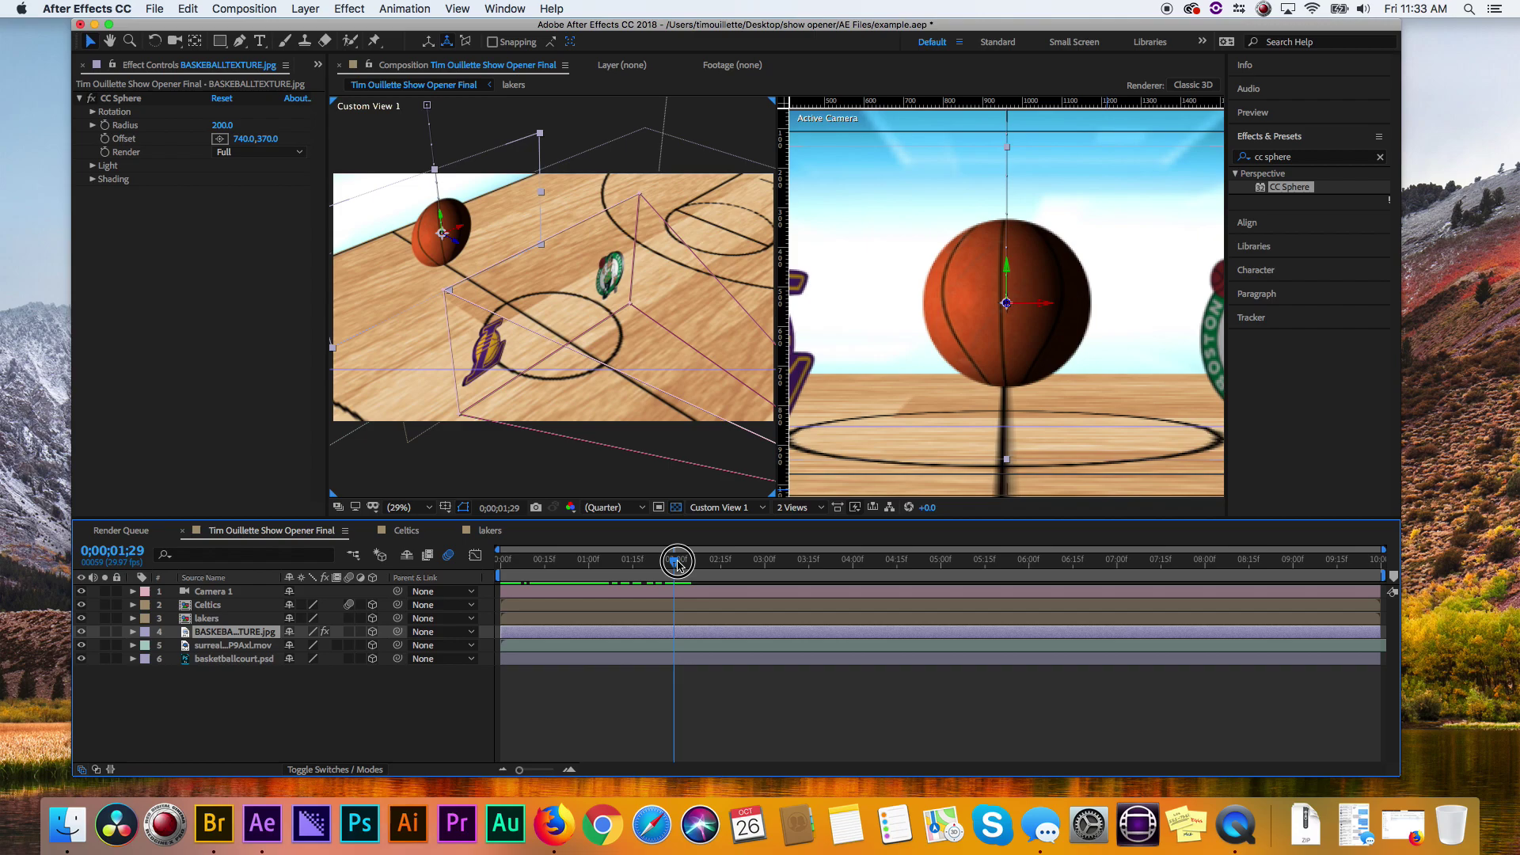
drag(677, 563, 454, 567)
- Raise Camera 1's Aperture to 187.3 pixels and Blur Level to 201%
click(230, 591)
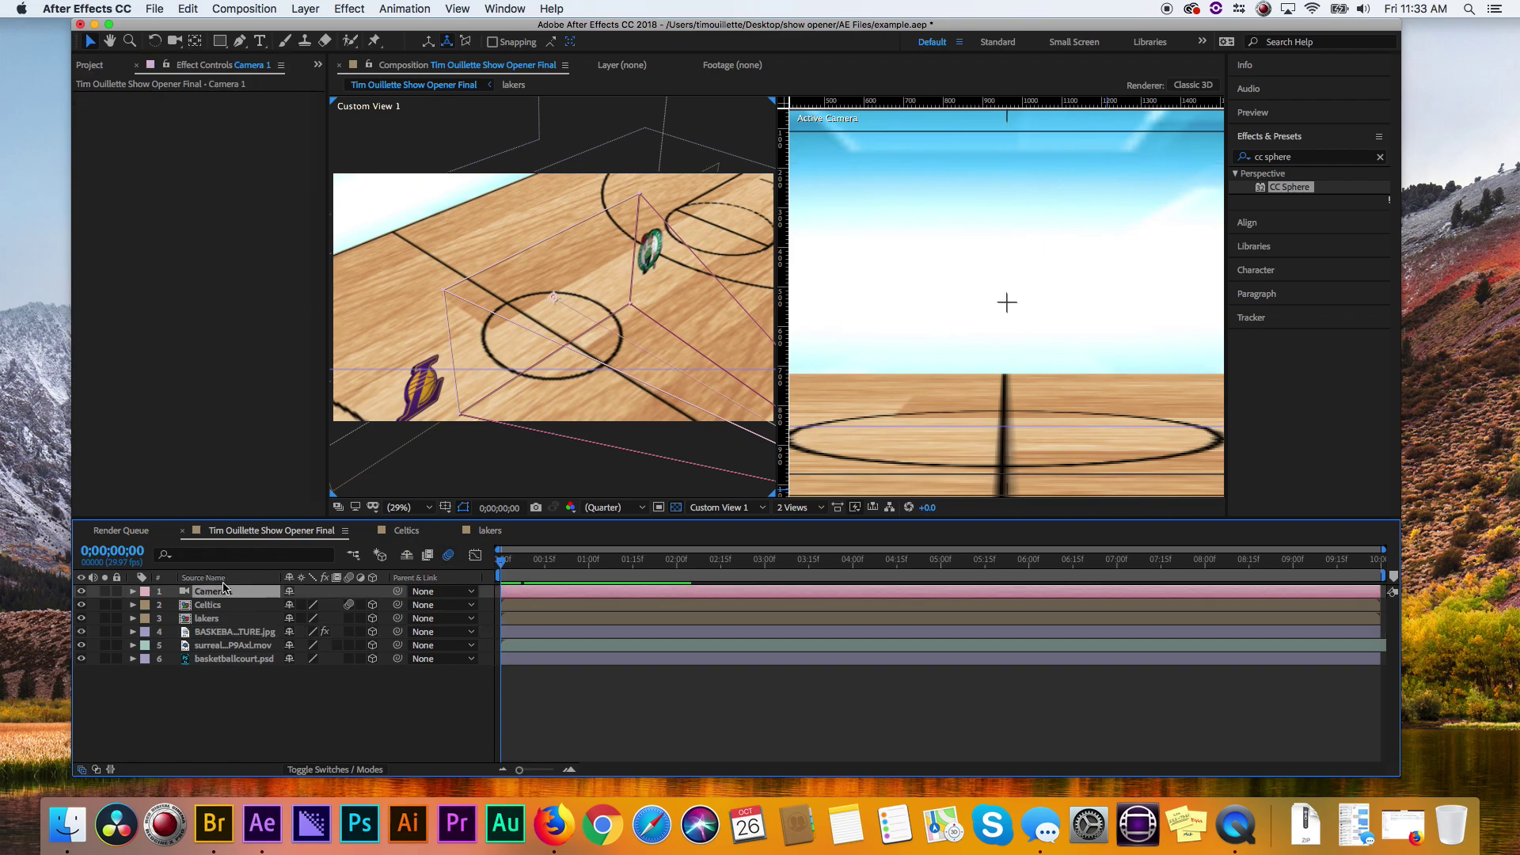
click(133, 591)
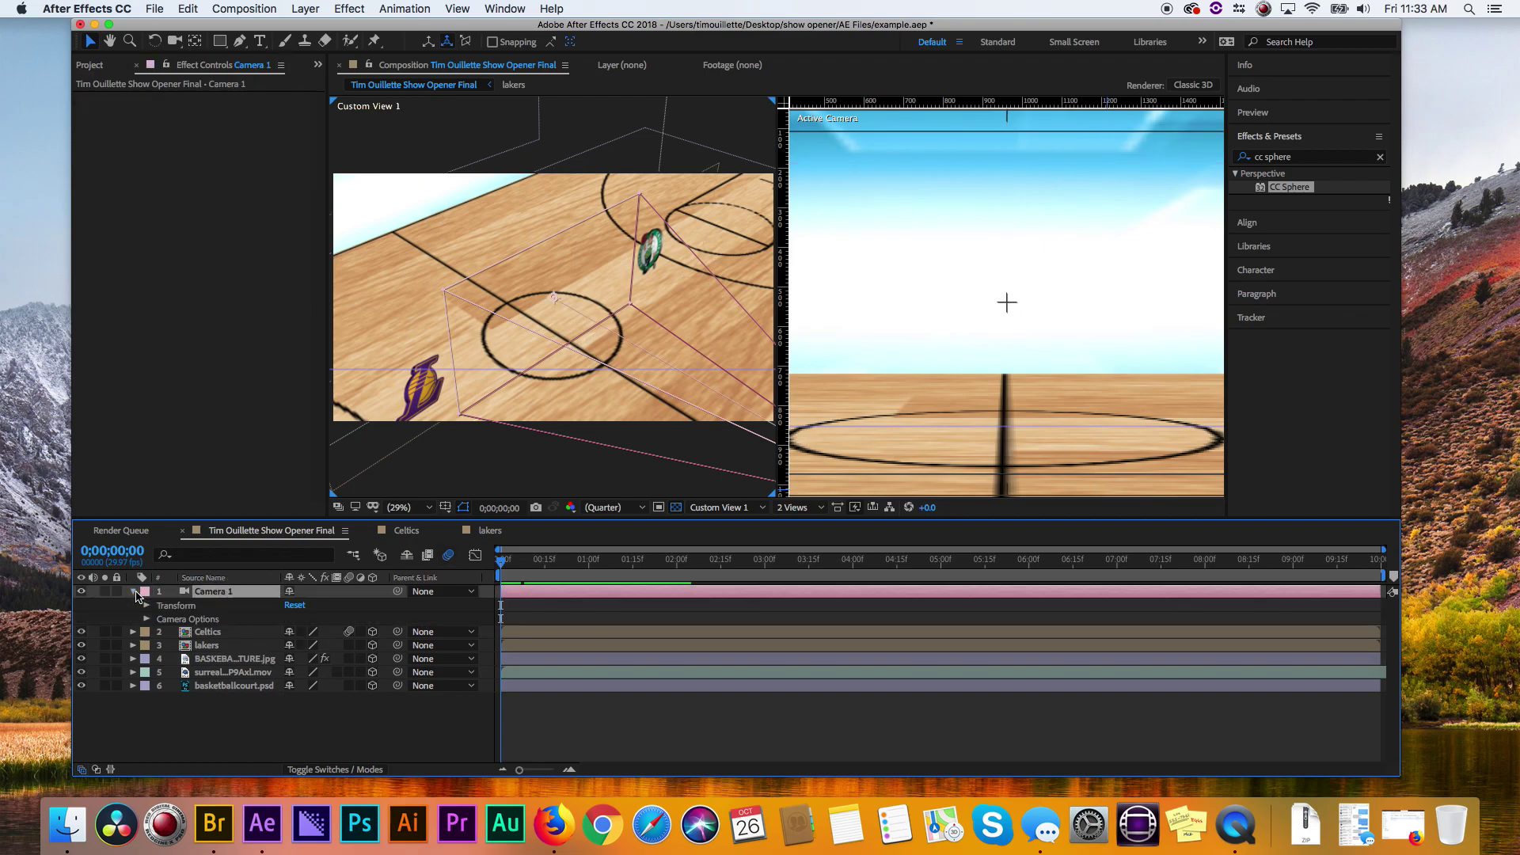
click(147, 619)
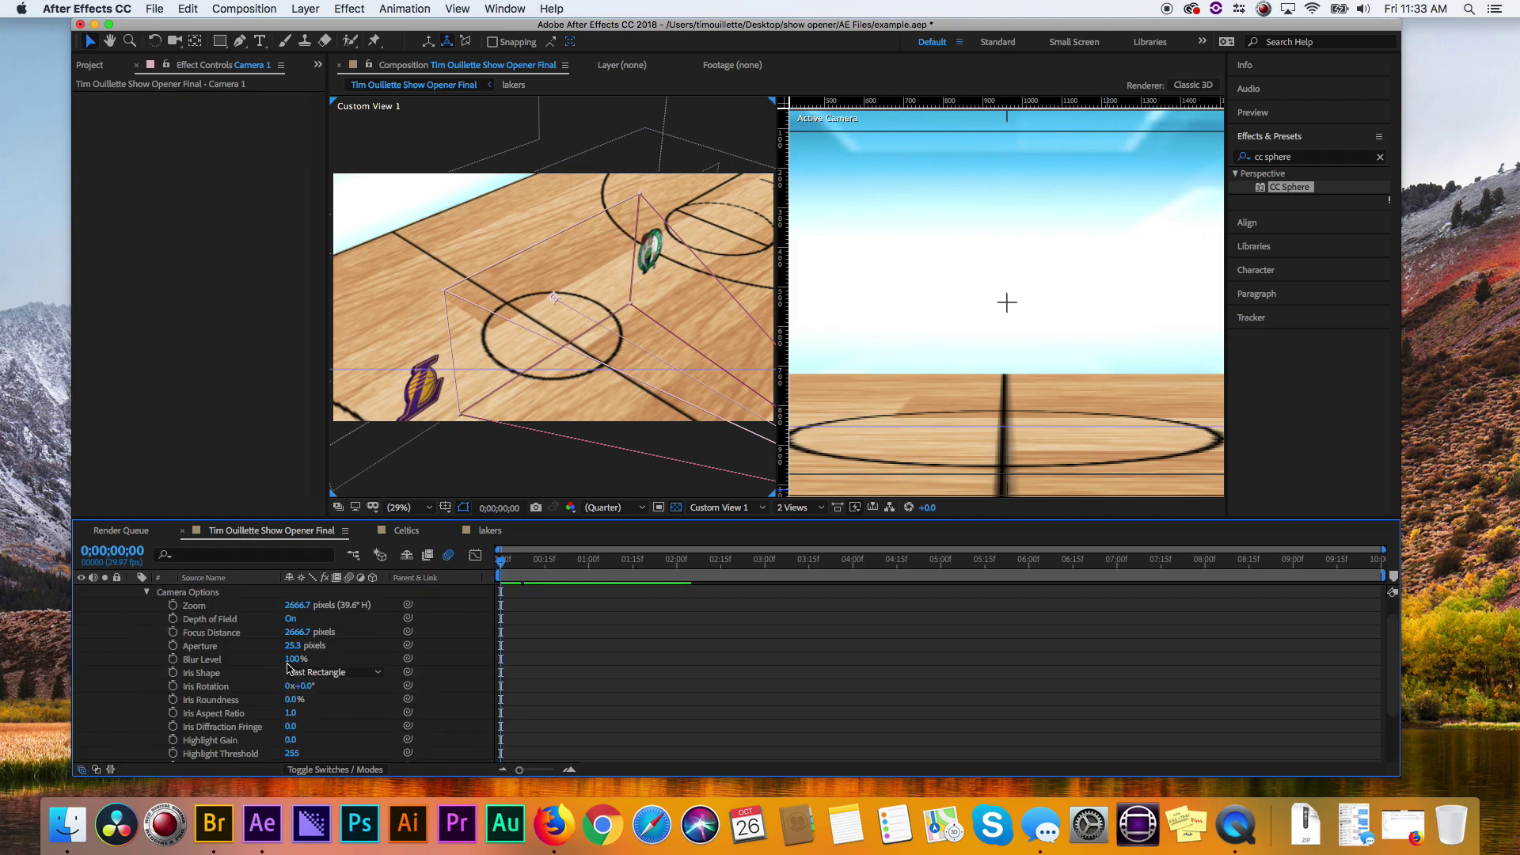
drag(299, 647, 414, 646)
drag(296, 659, 363, 665)
drag(511, 563, 571, 562)
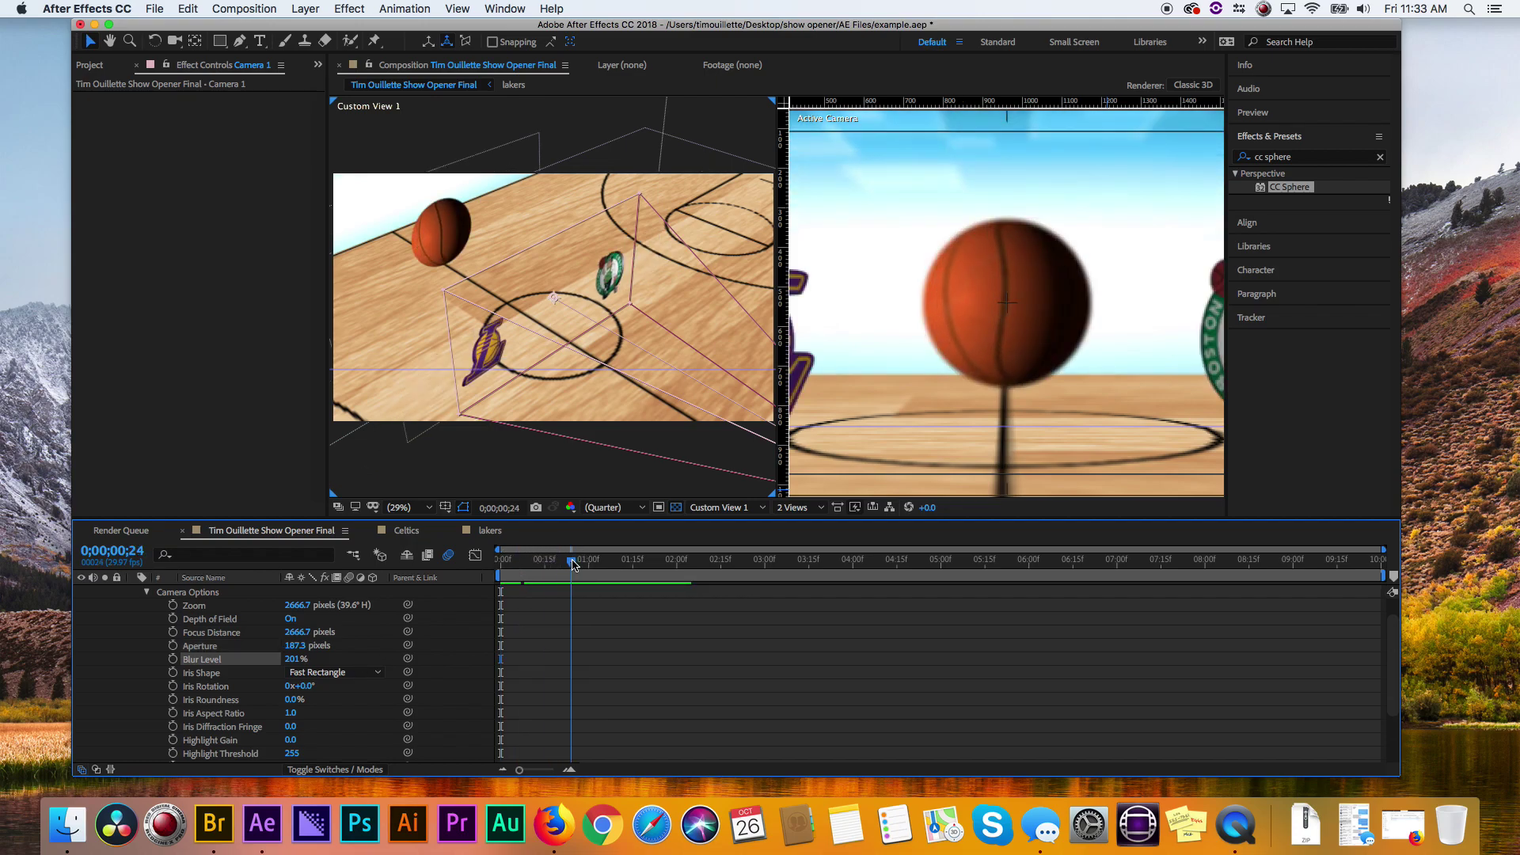
- Set Camera 1's focus distance to the basketball layer
click(146, 592)
click(212, 594)
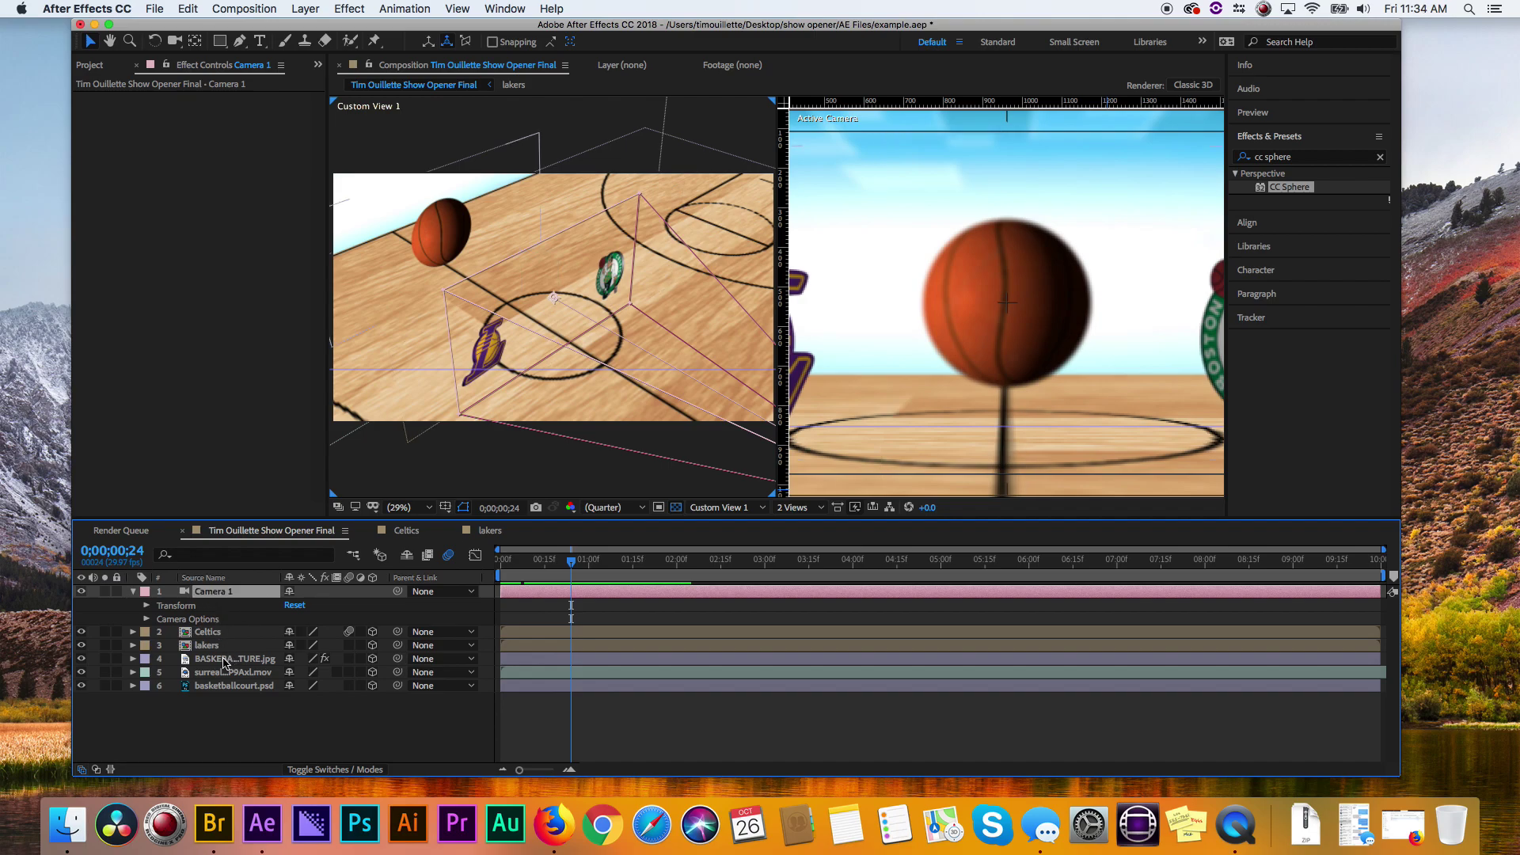
click(226, 659)
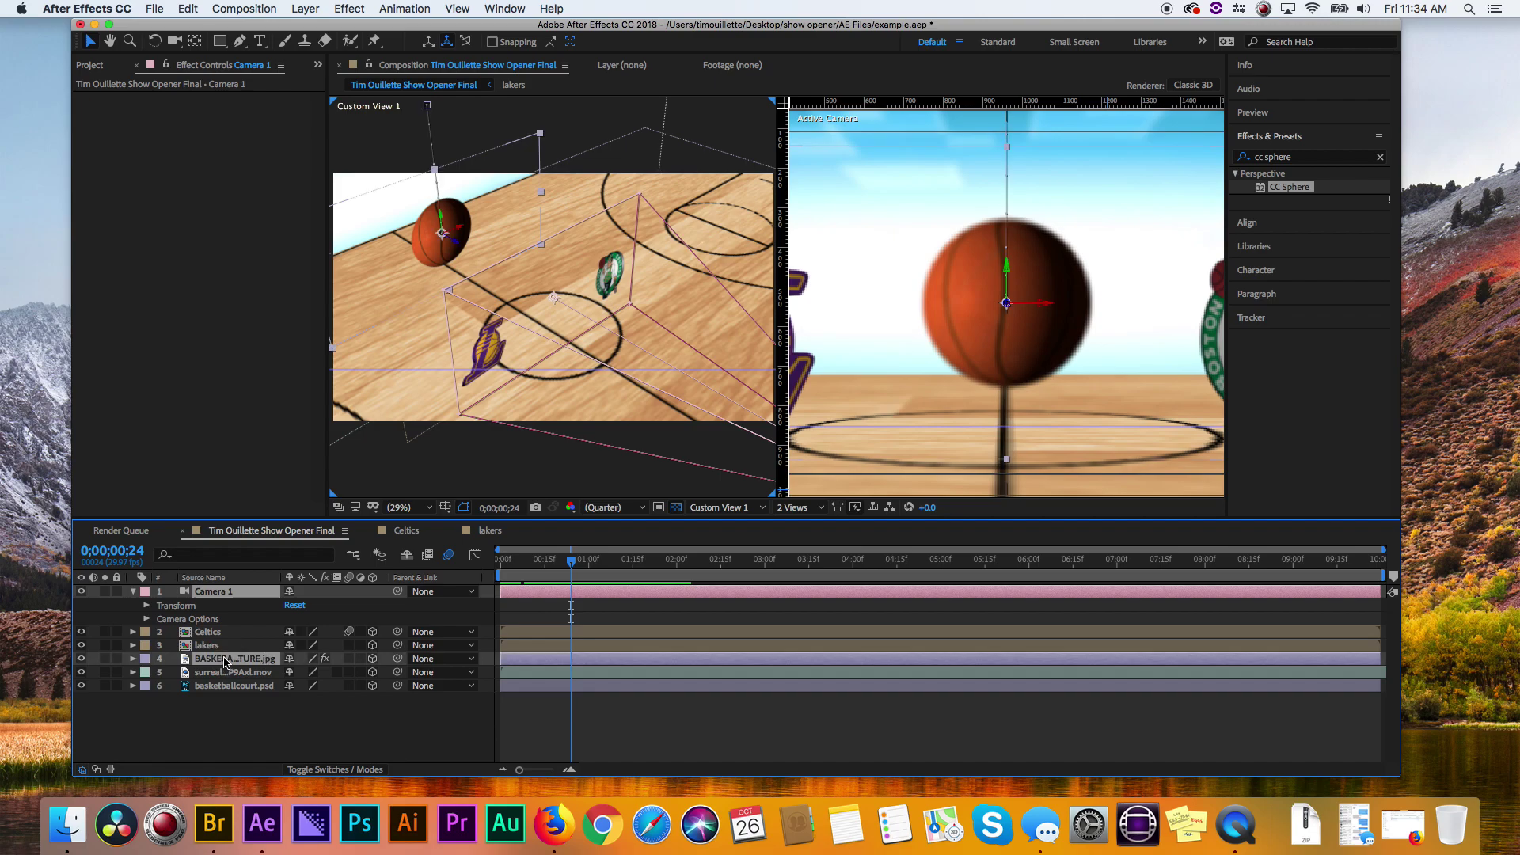
right_click(225, 663)
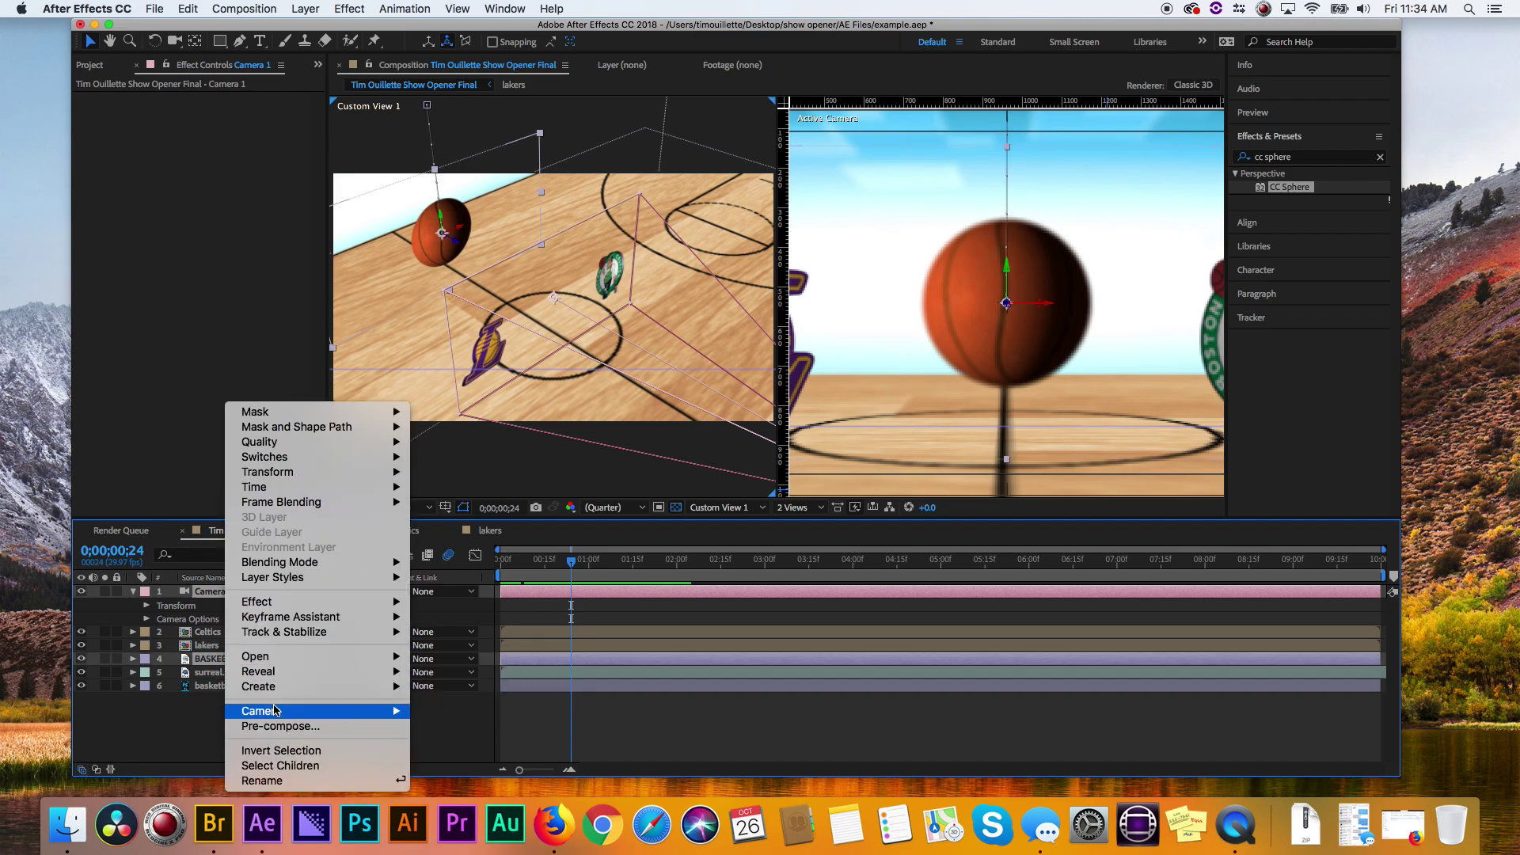
mouse_move(277, 712)
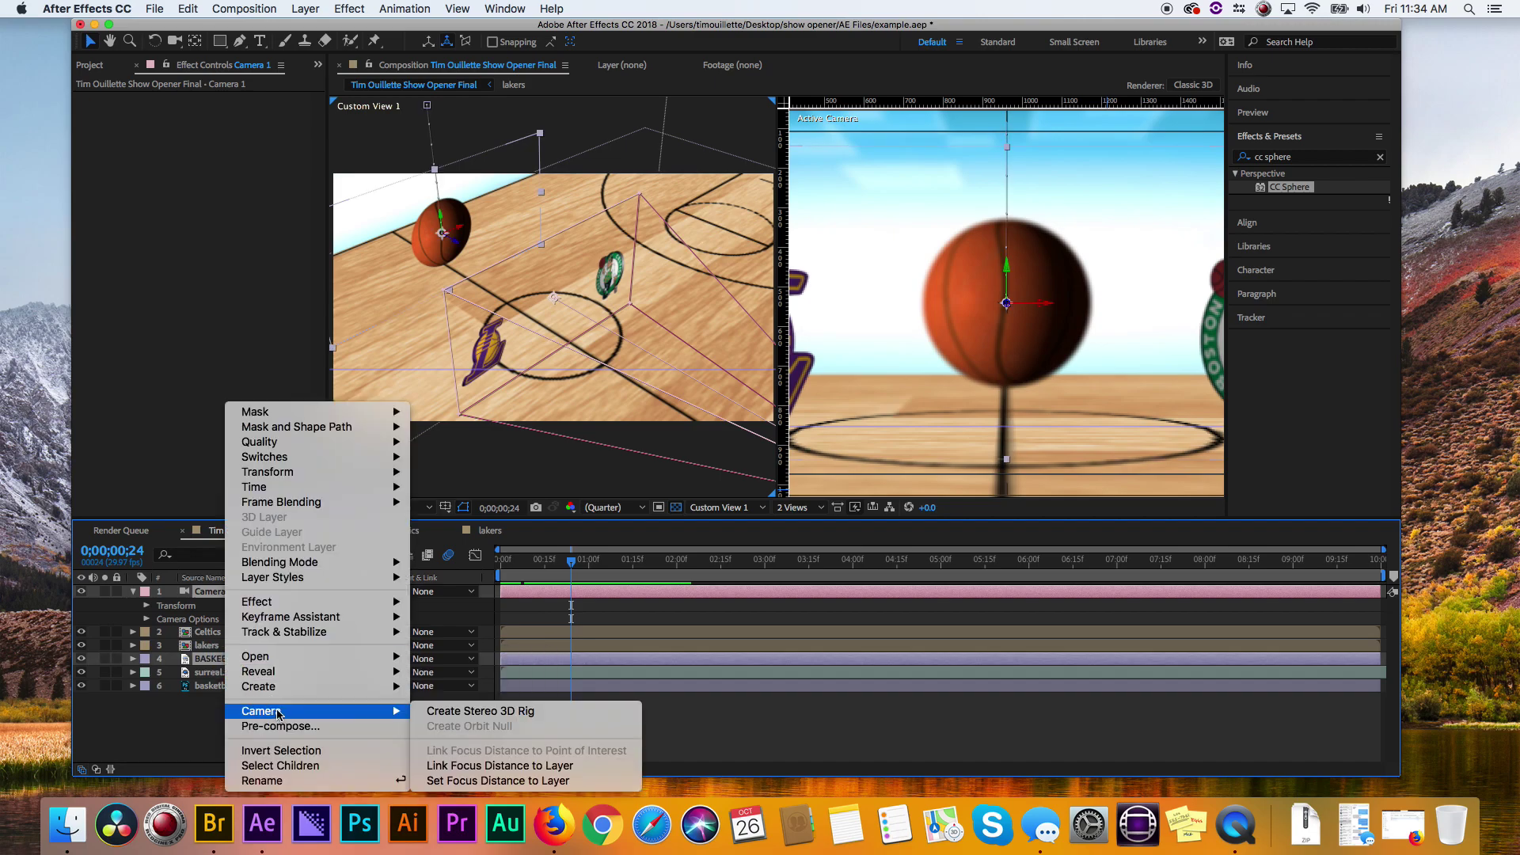
click(533, 782)
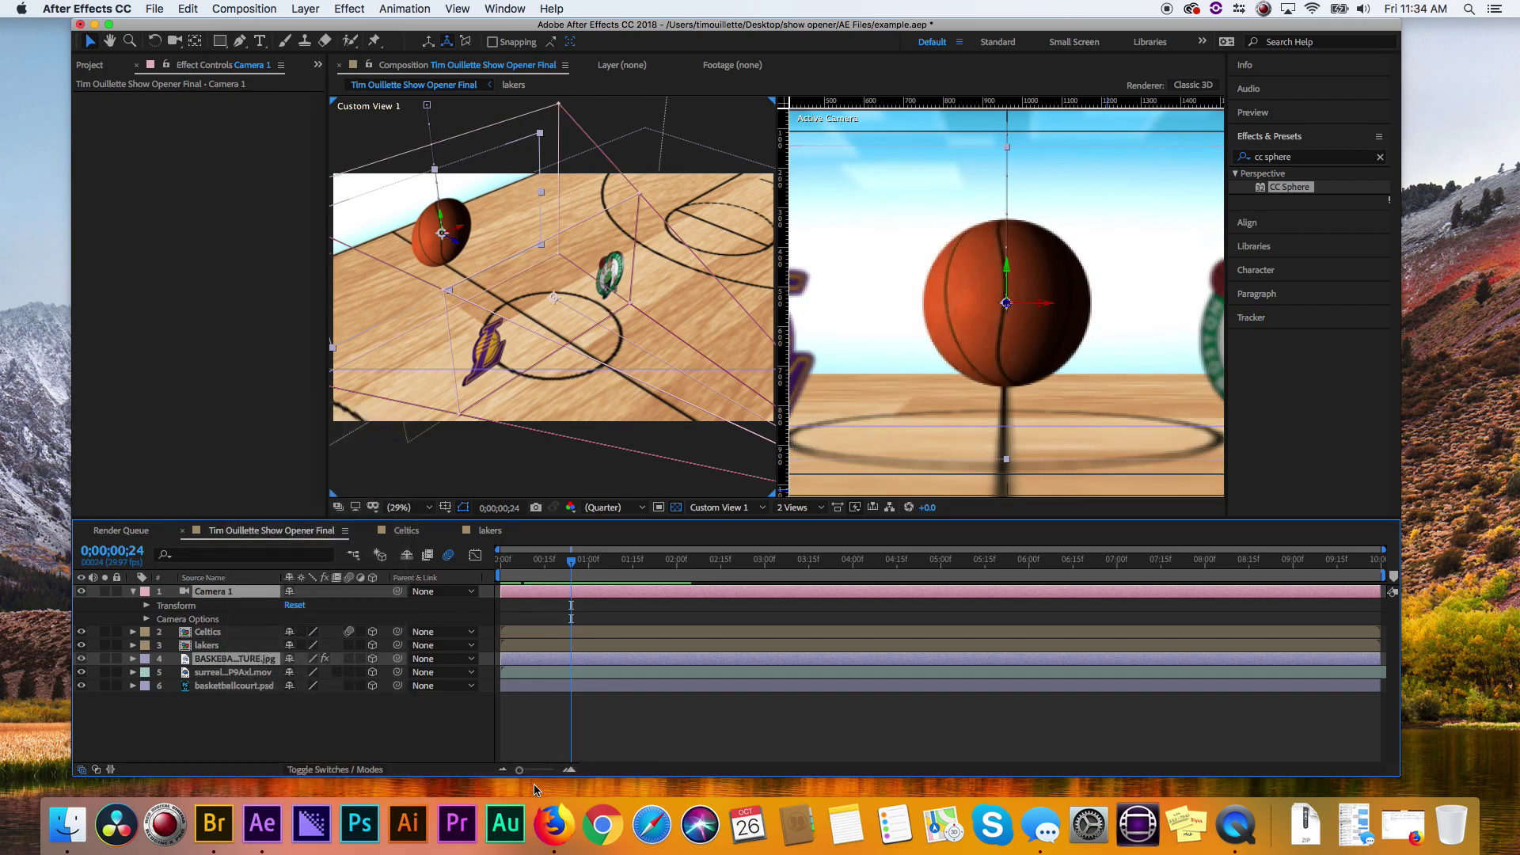
- Show a single camera view at Full preview resolution
click(147, 619)
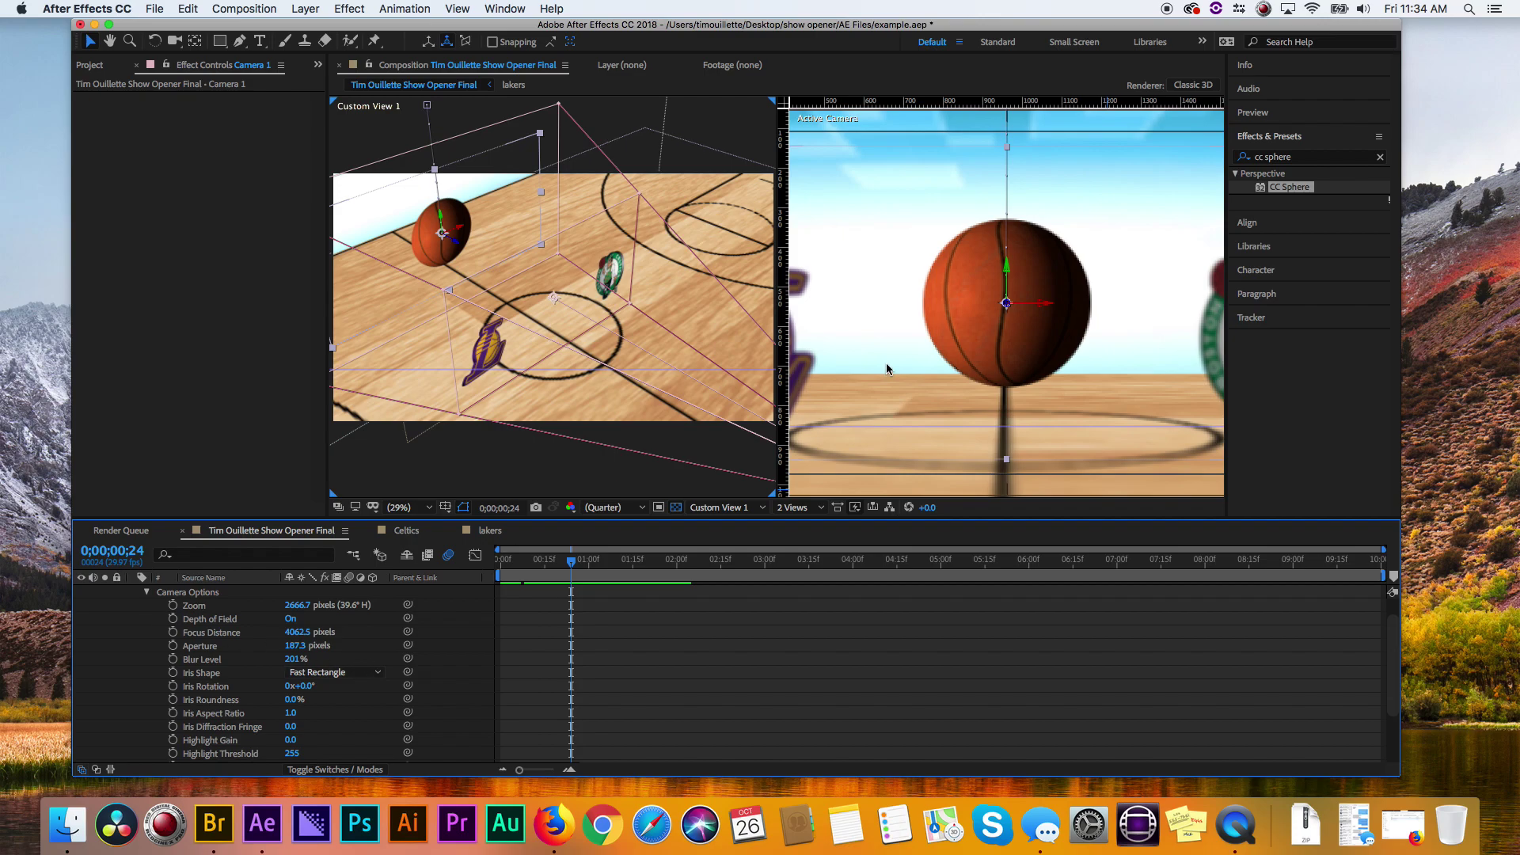
click(803, 509)
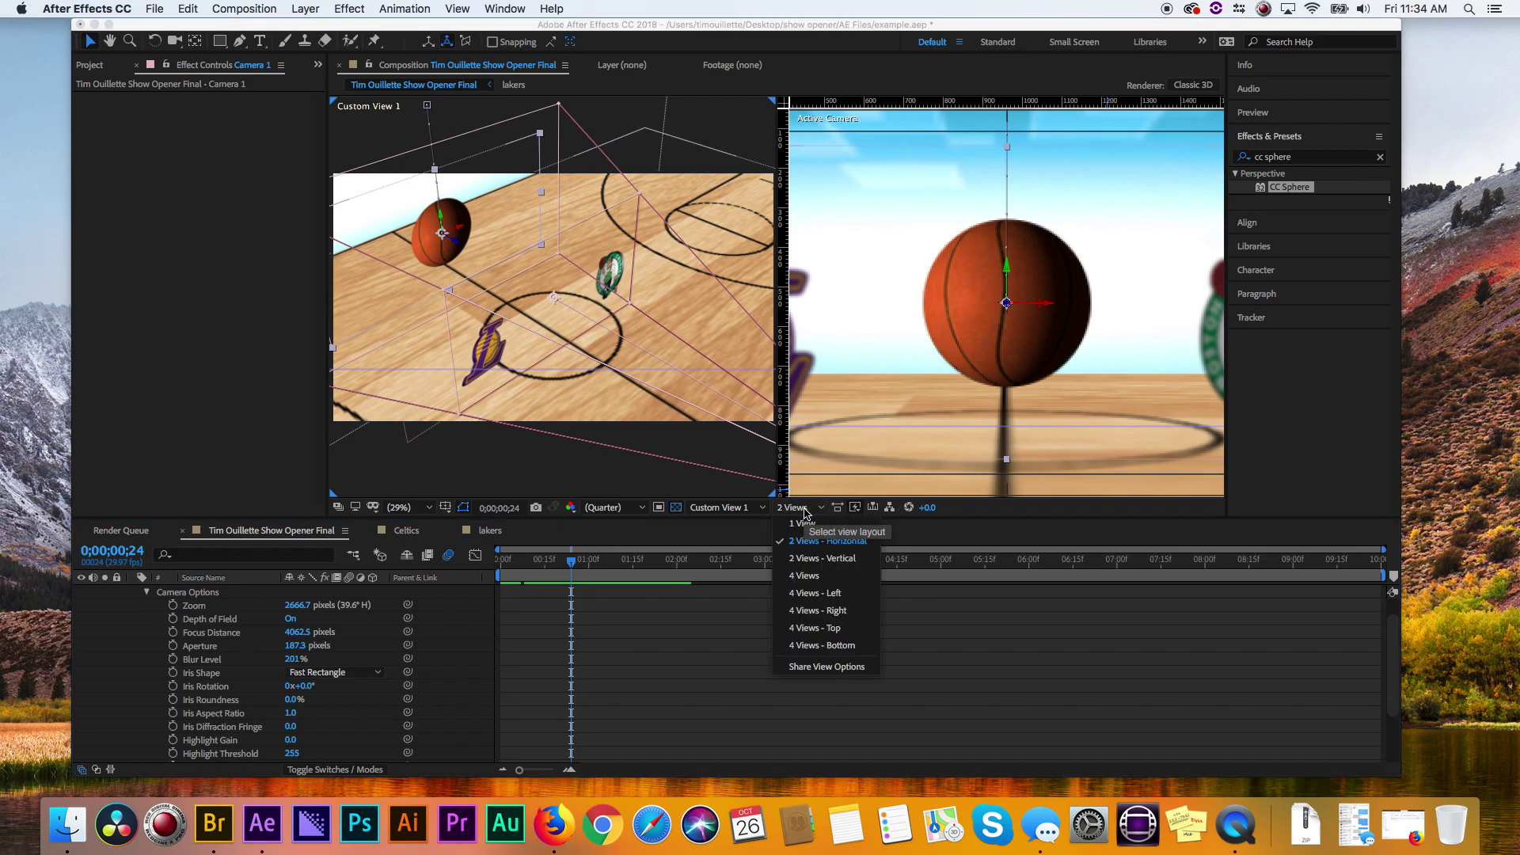
click(819, 533)
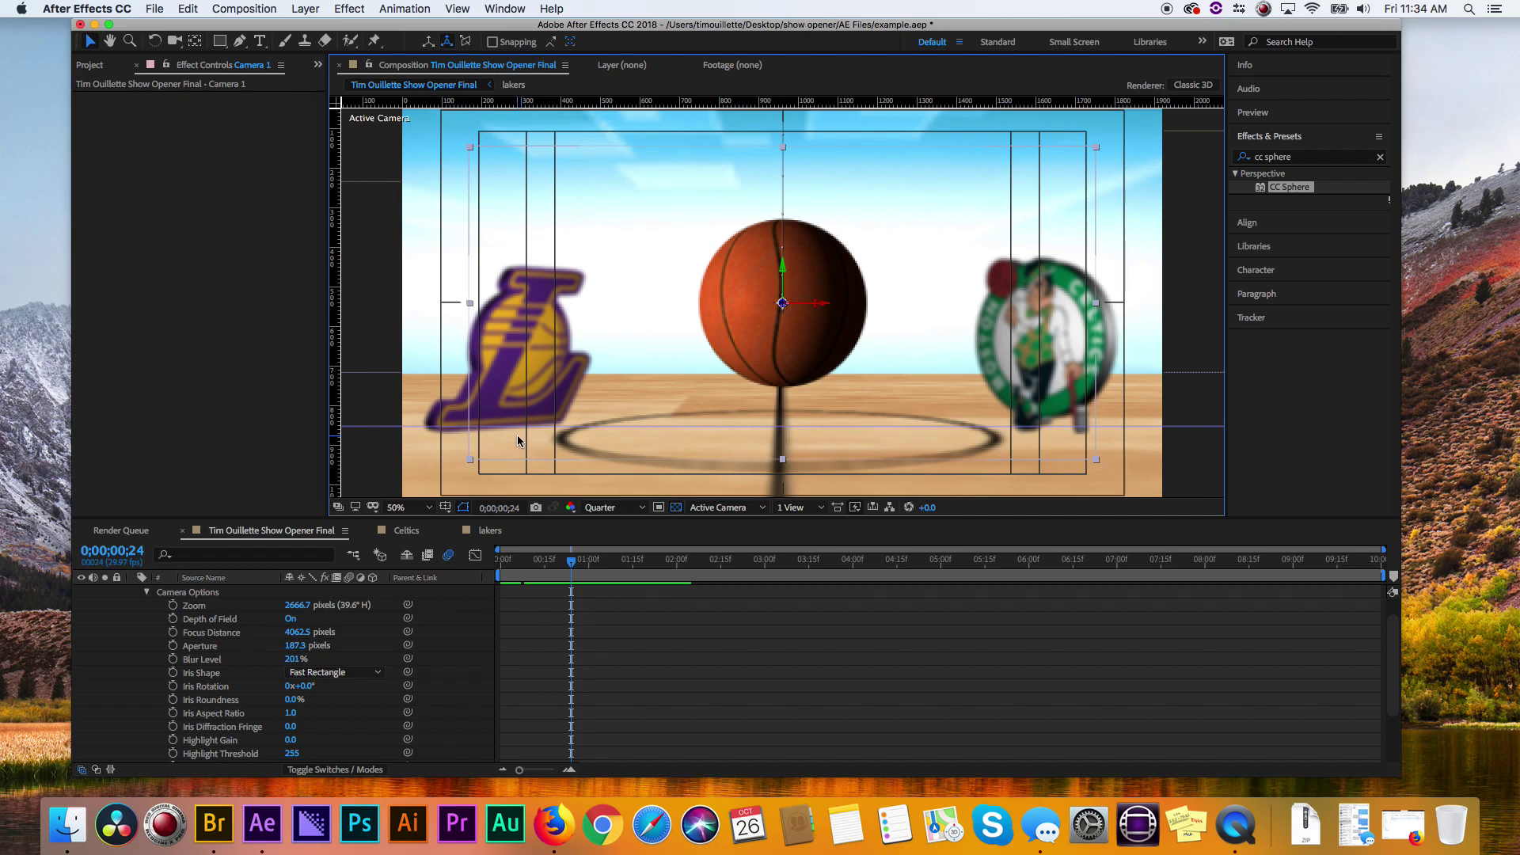
click(616, 507)
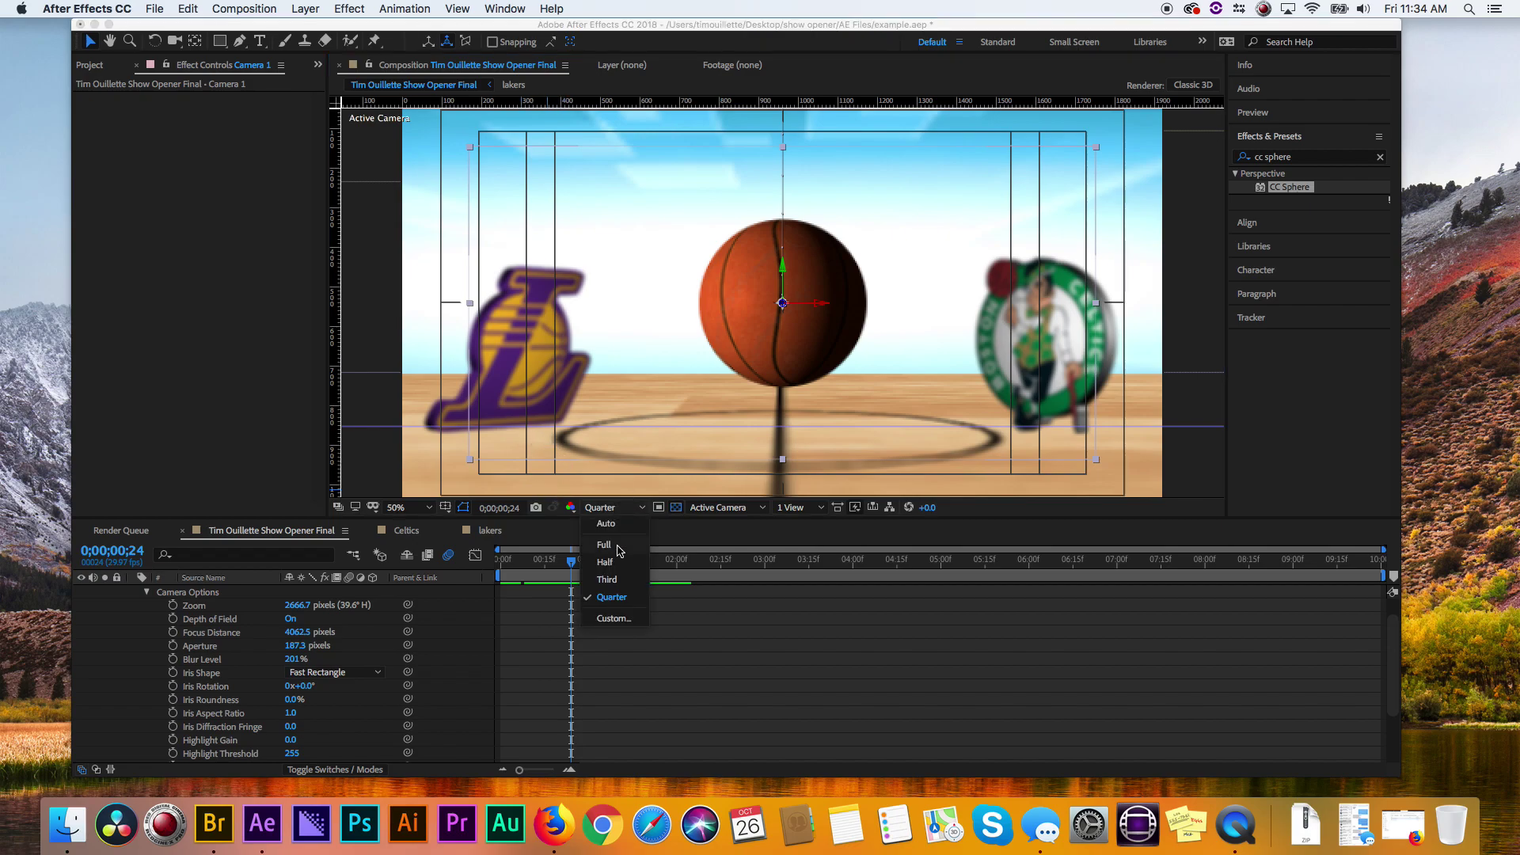
click(604, 546)
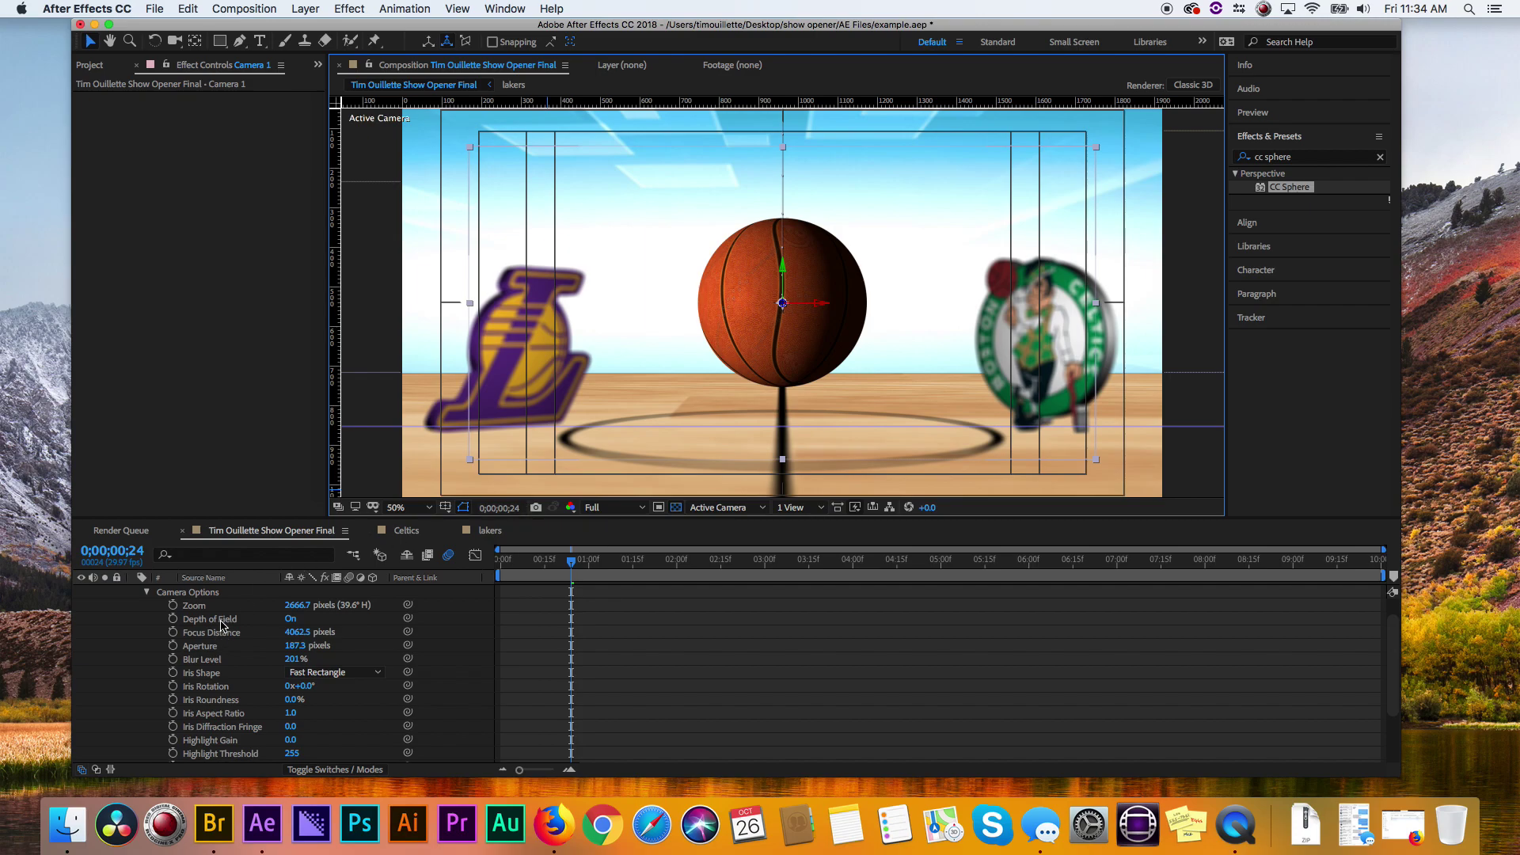
- Keyframe Camera 1's Focus Distance at two times, the later near 1:15
click(173, 634)
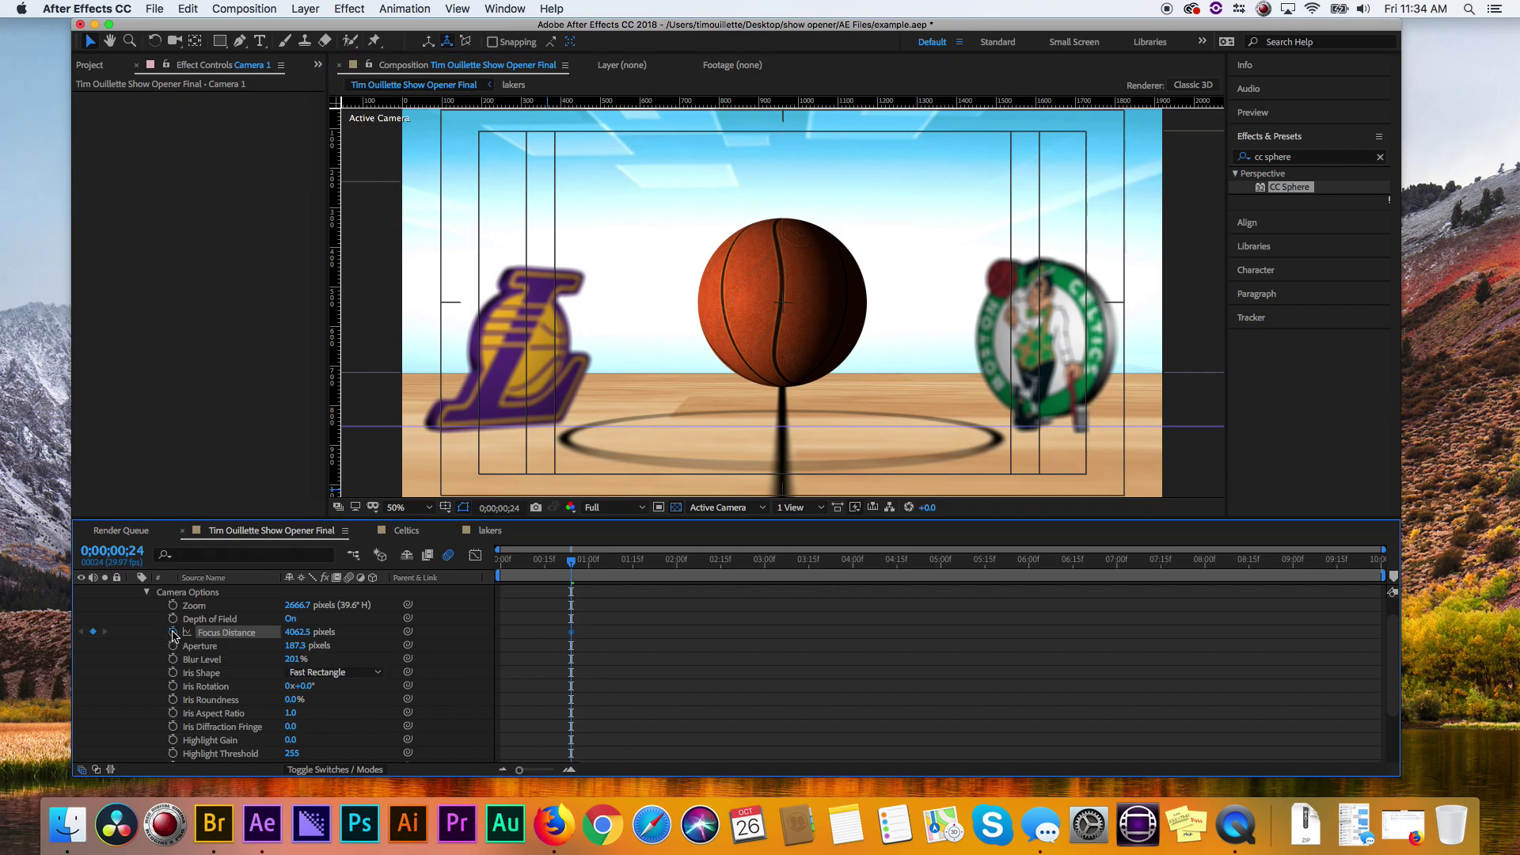
drag(571, 565, 632, 564)
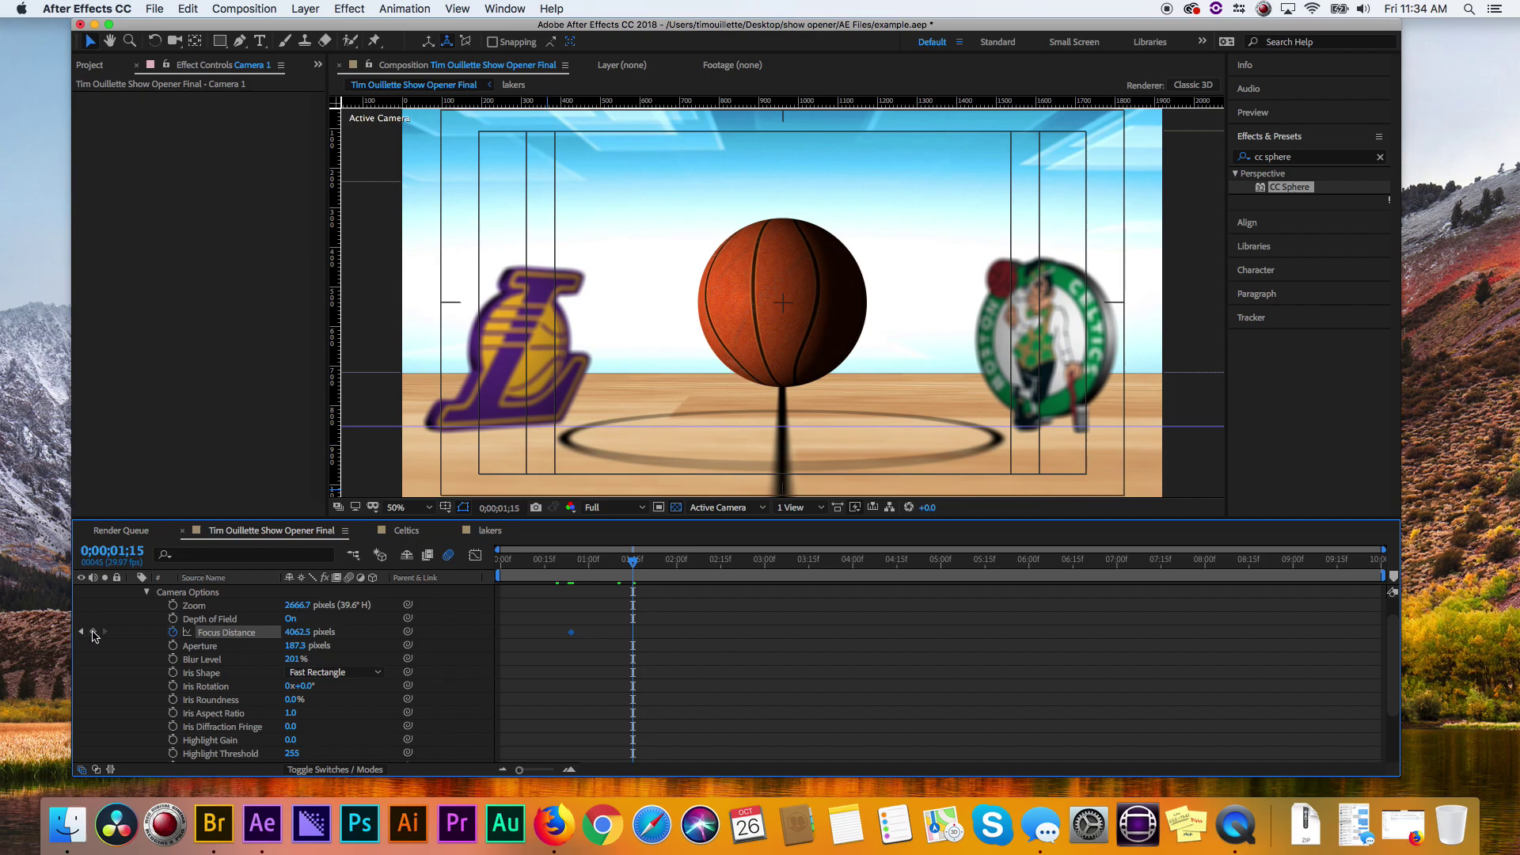
click(93, 632)
drag(632, 564, 636, 564)
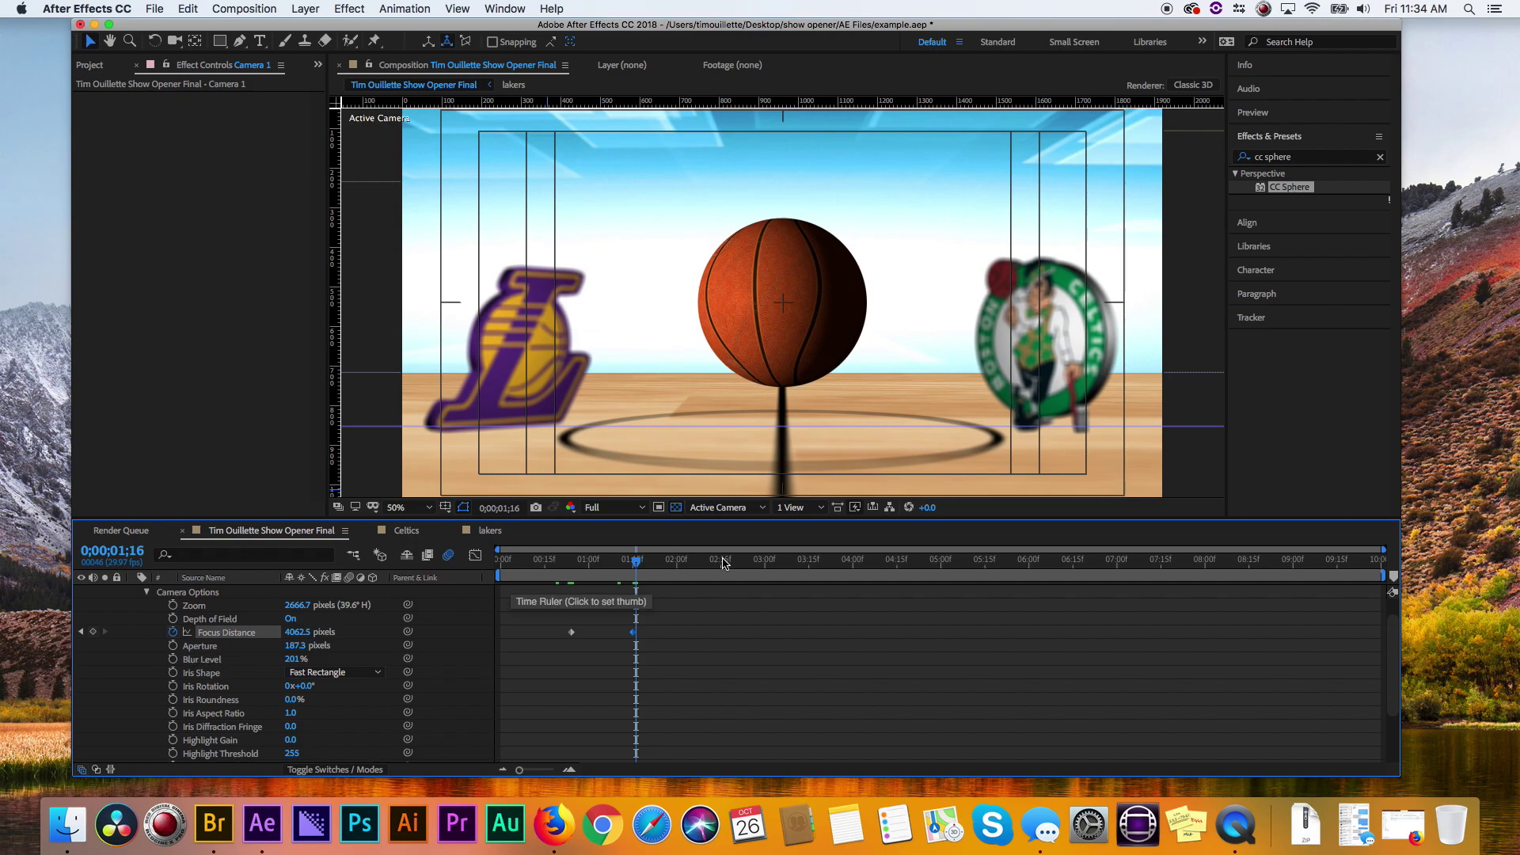
drag(634, 560, 637, 562)
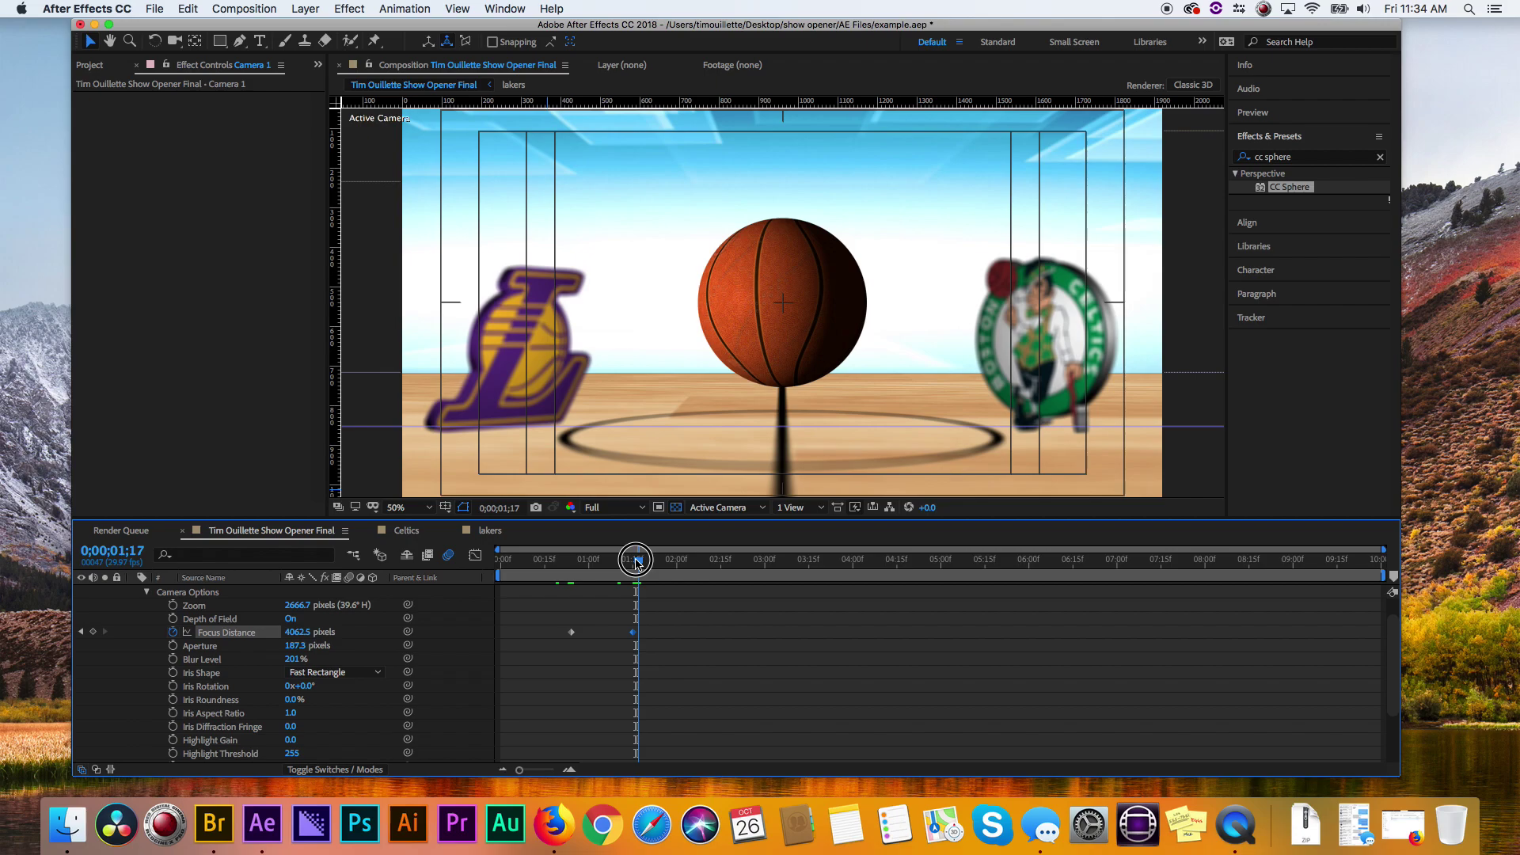
drag(635, 562, 672, 550)
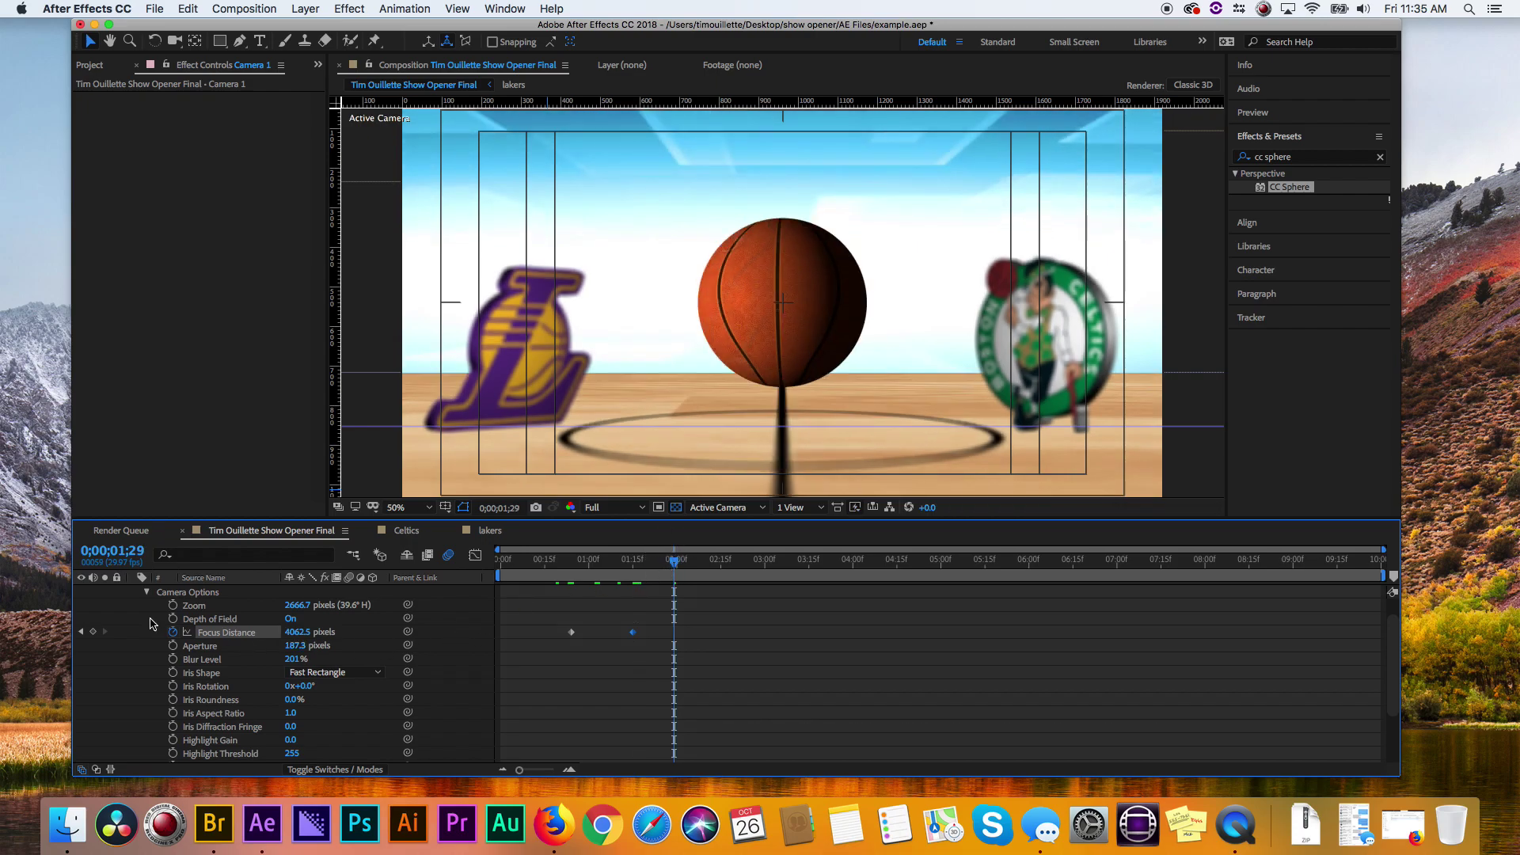
- Set the camera's focus distance to the Celtics logo layer, adding a Focus Distance key near 2:00
click(147, 593)
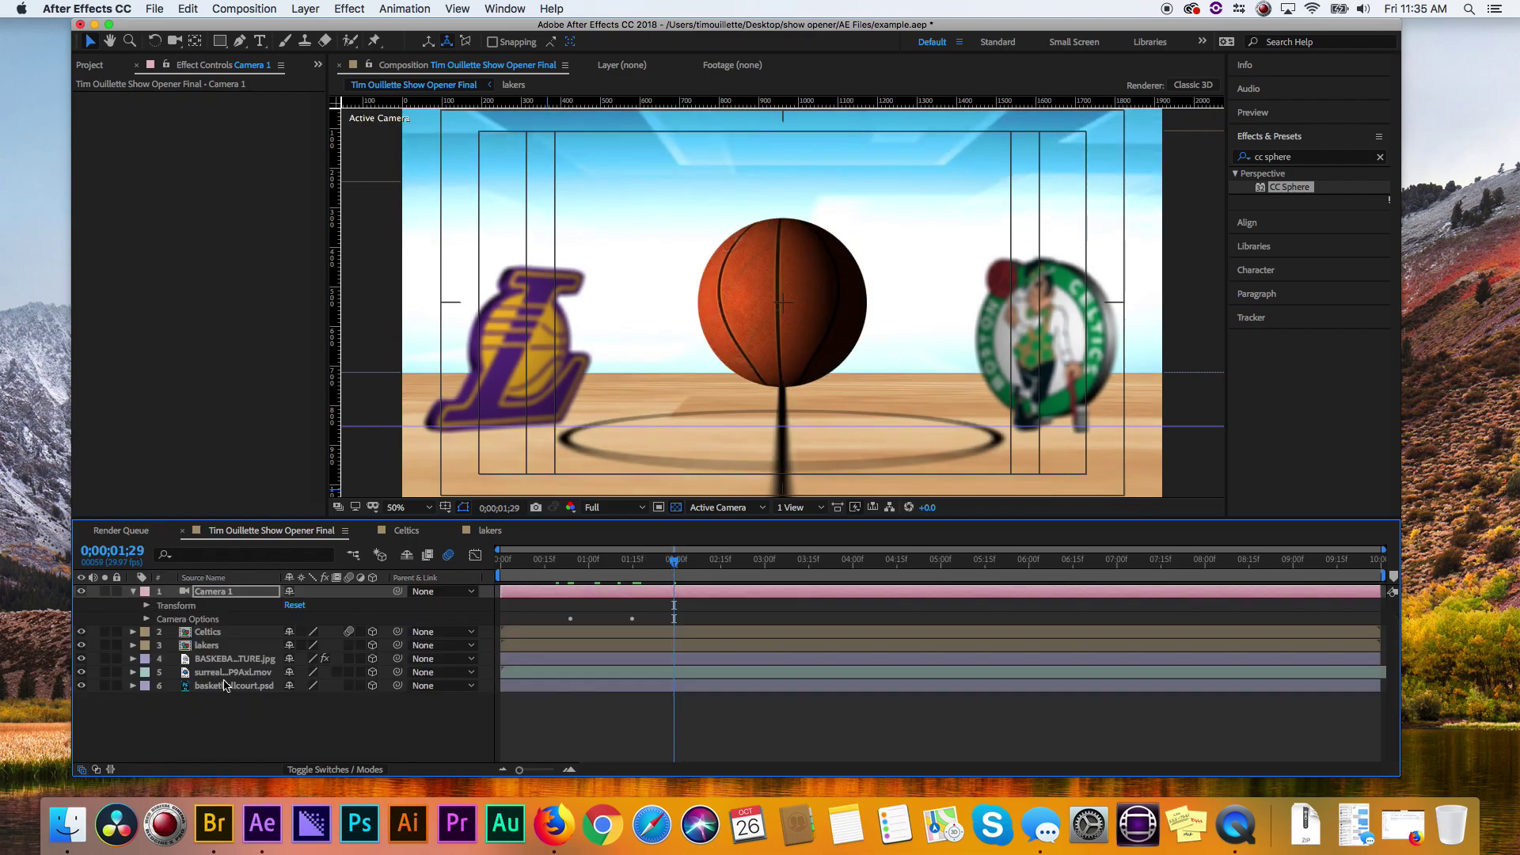
click(221, 634)
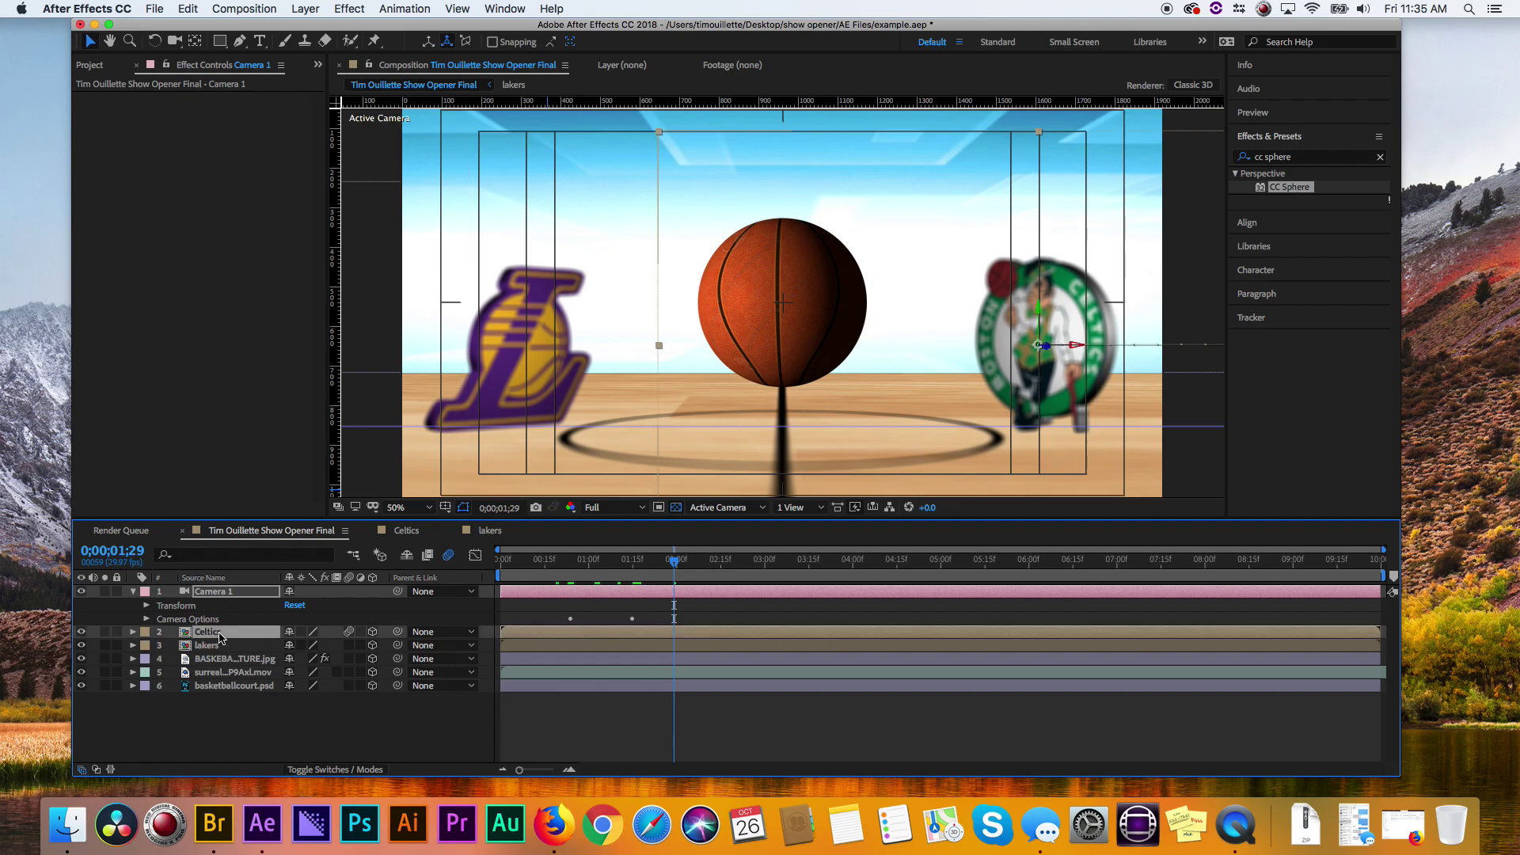
right_click(221, 638)
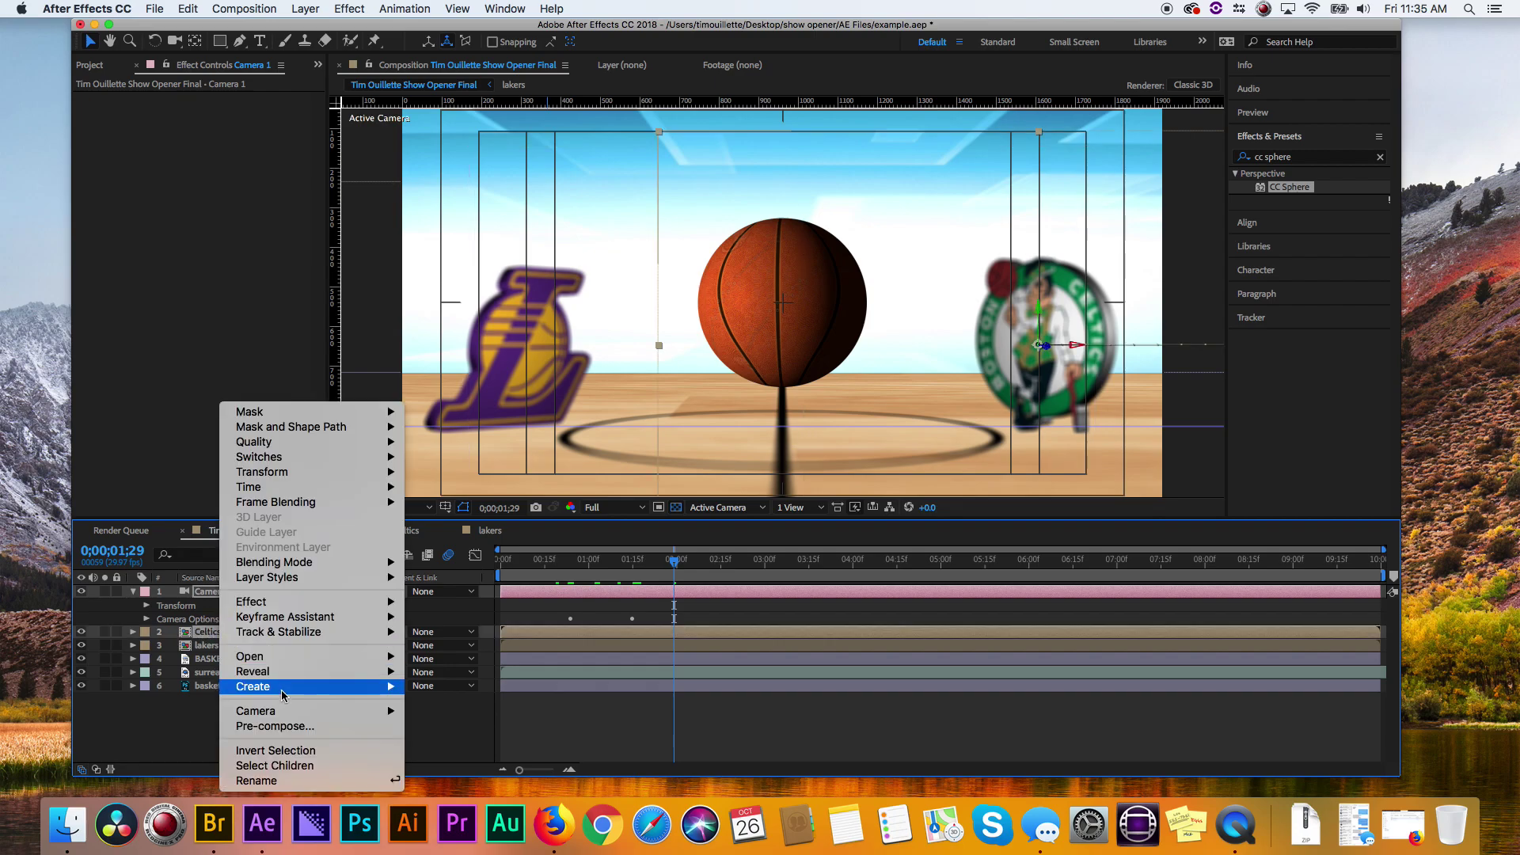
mouse_move(285, 695)
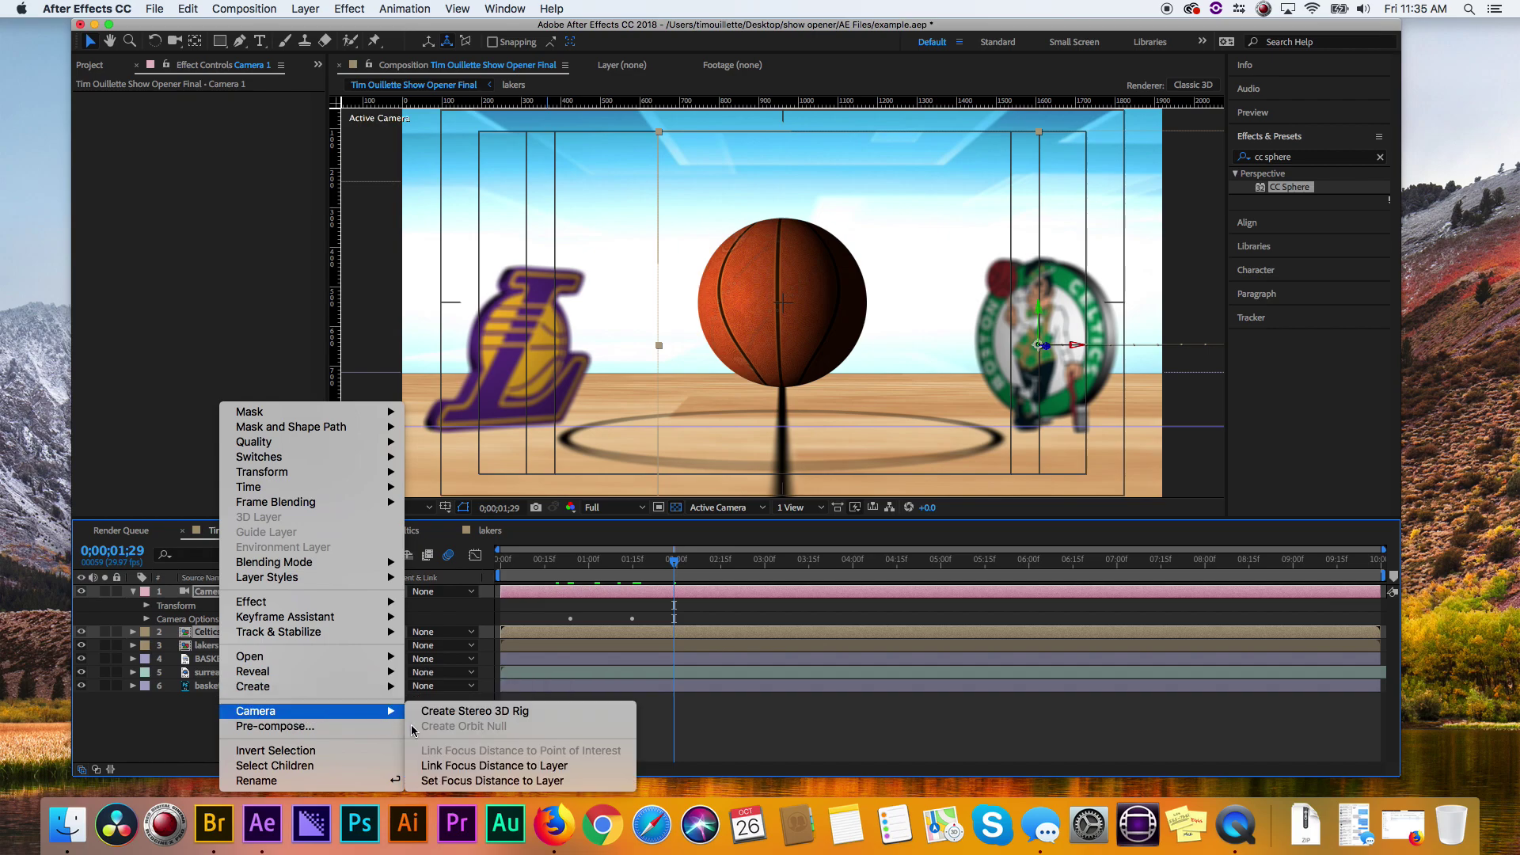
click(506, 784)
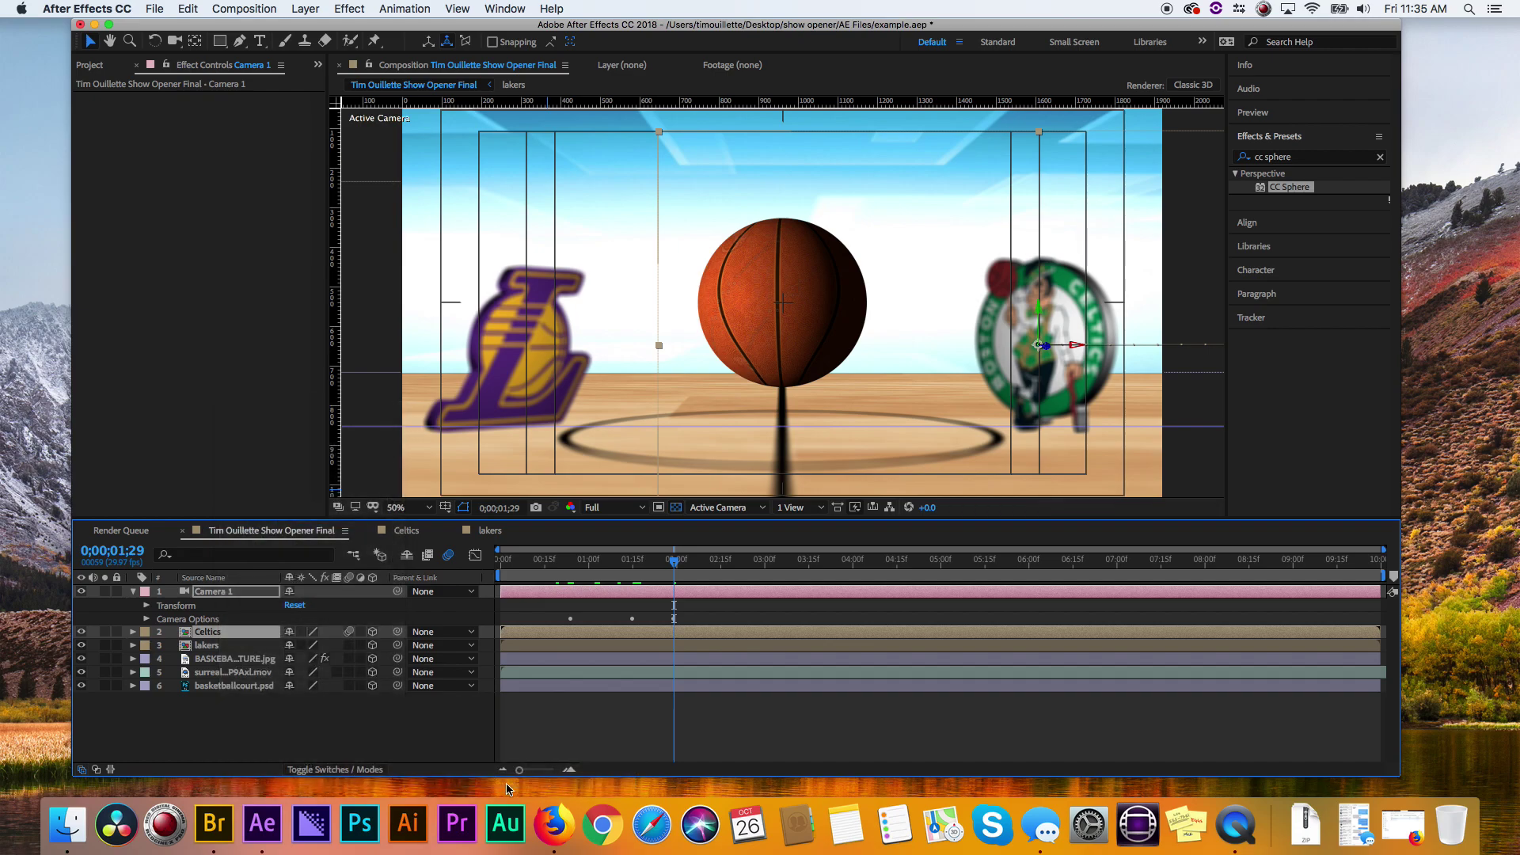
key(Home)
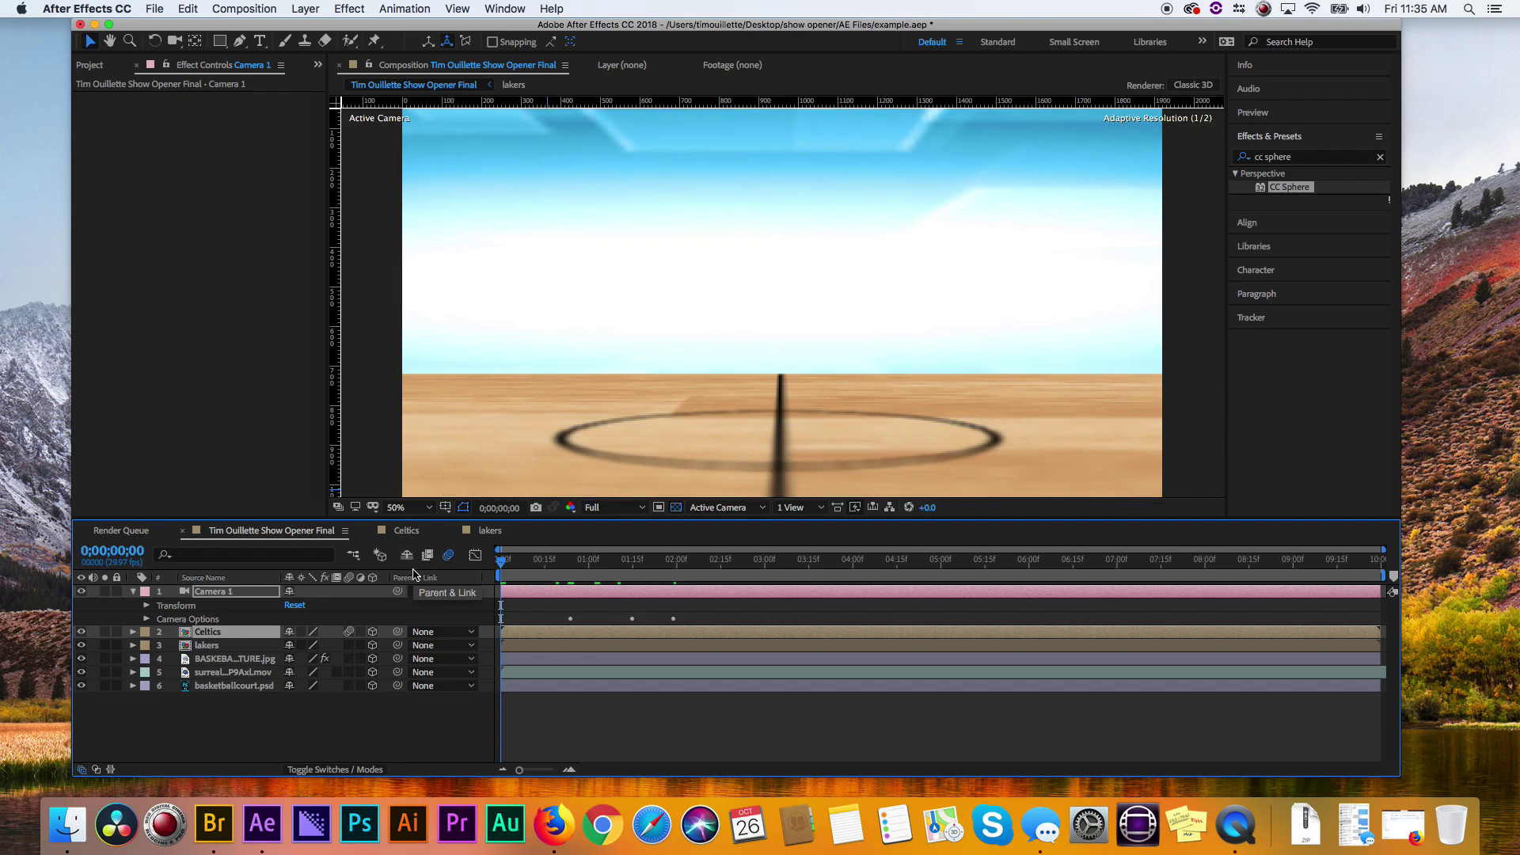
- Preview the focus rack, scrub around the two-second mark, and collapse Camera 1's properties
key(space)
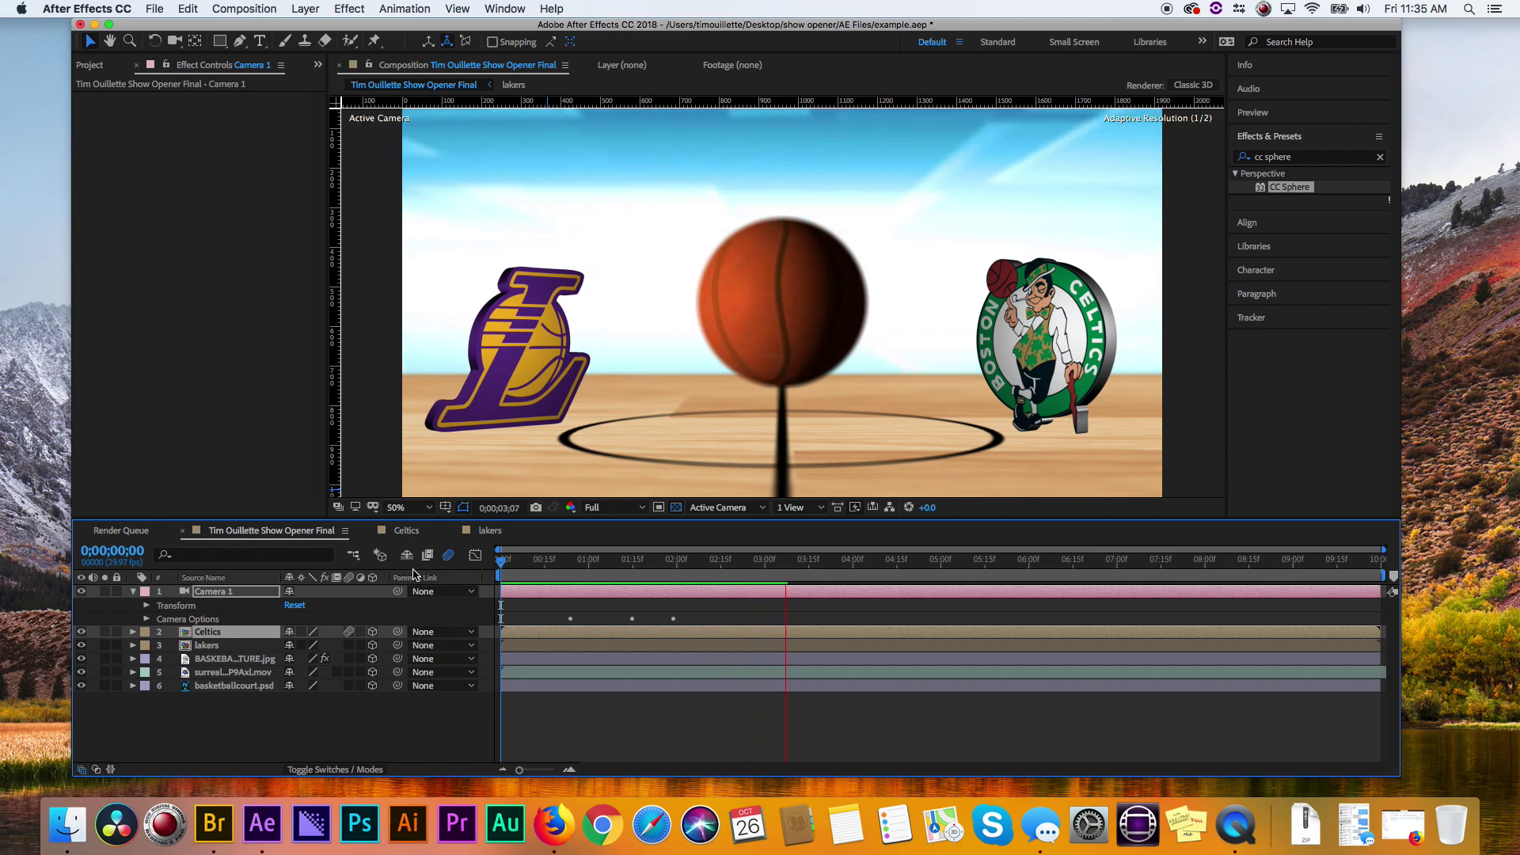
click(481, 578)
drag(513, 558, 692, 559)
click(134, 593)
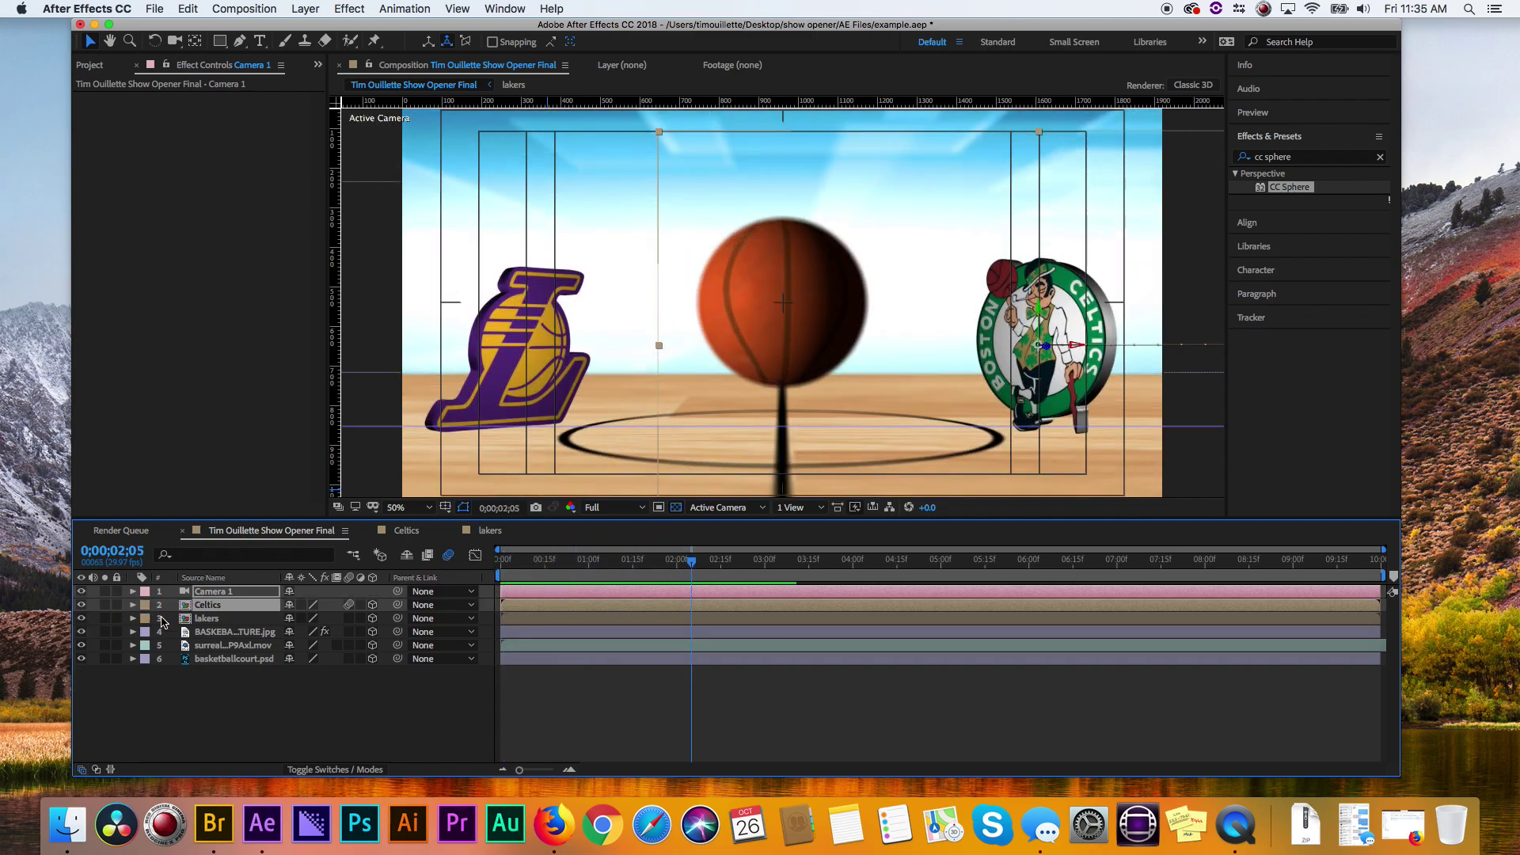
drag(625, 554, 686, 538)
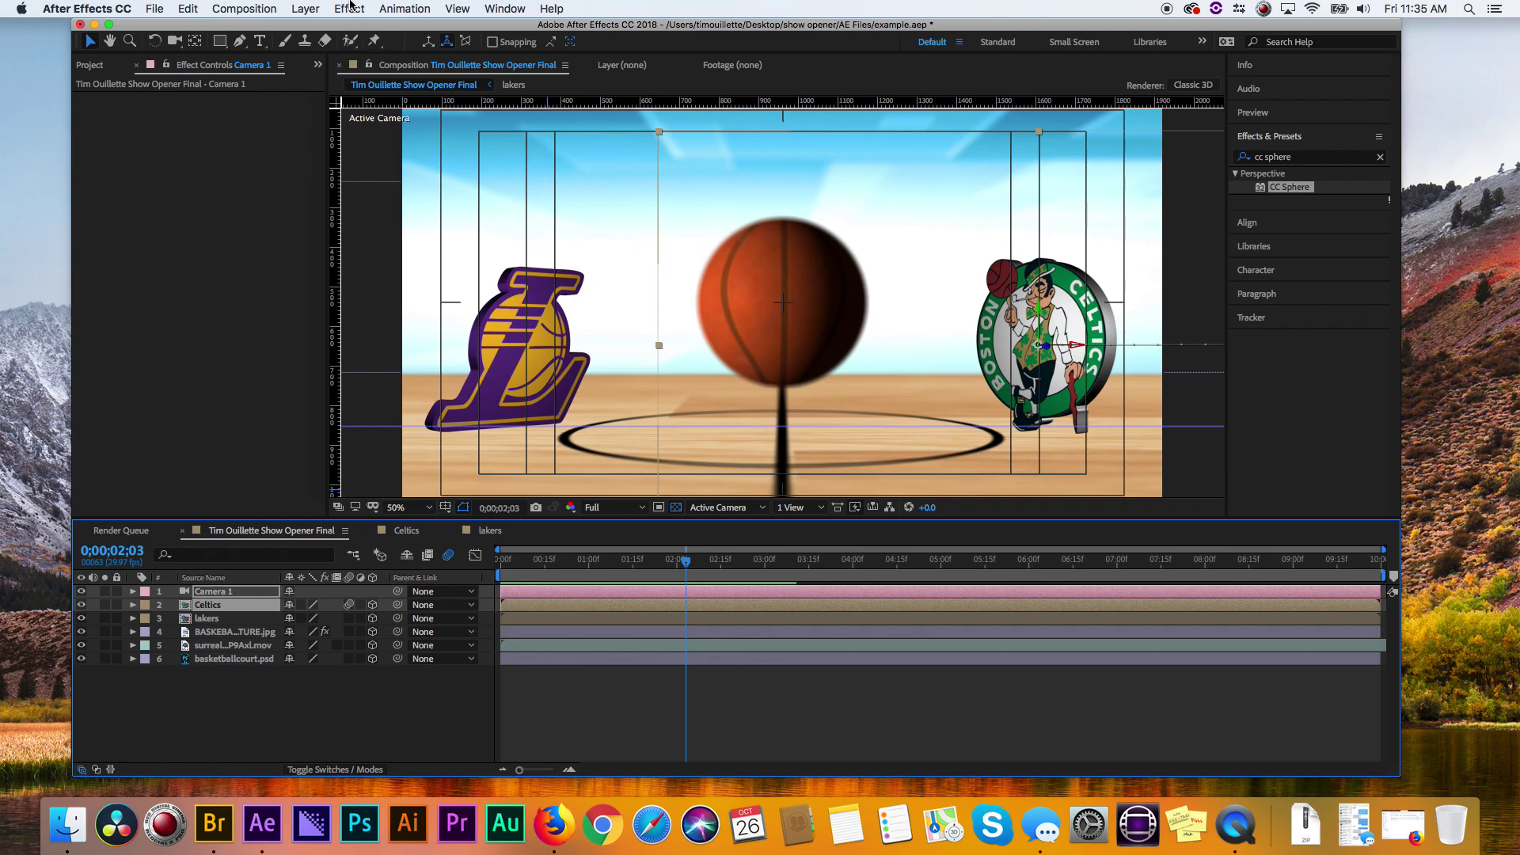
- Create a new Point light layer, Point Light 1, with Casts Shadows enabled
click(304, 9)
mouse_move(324, 27)
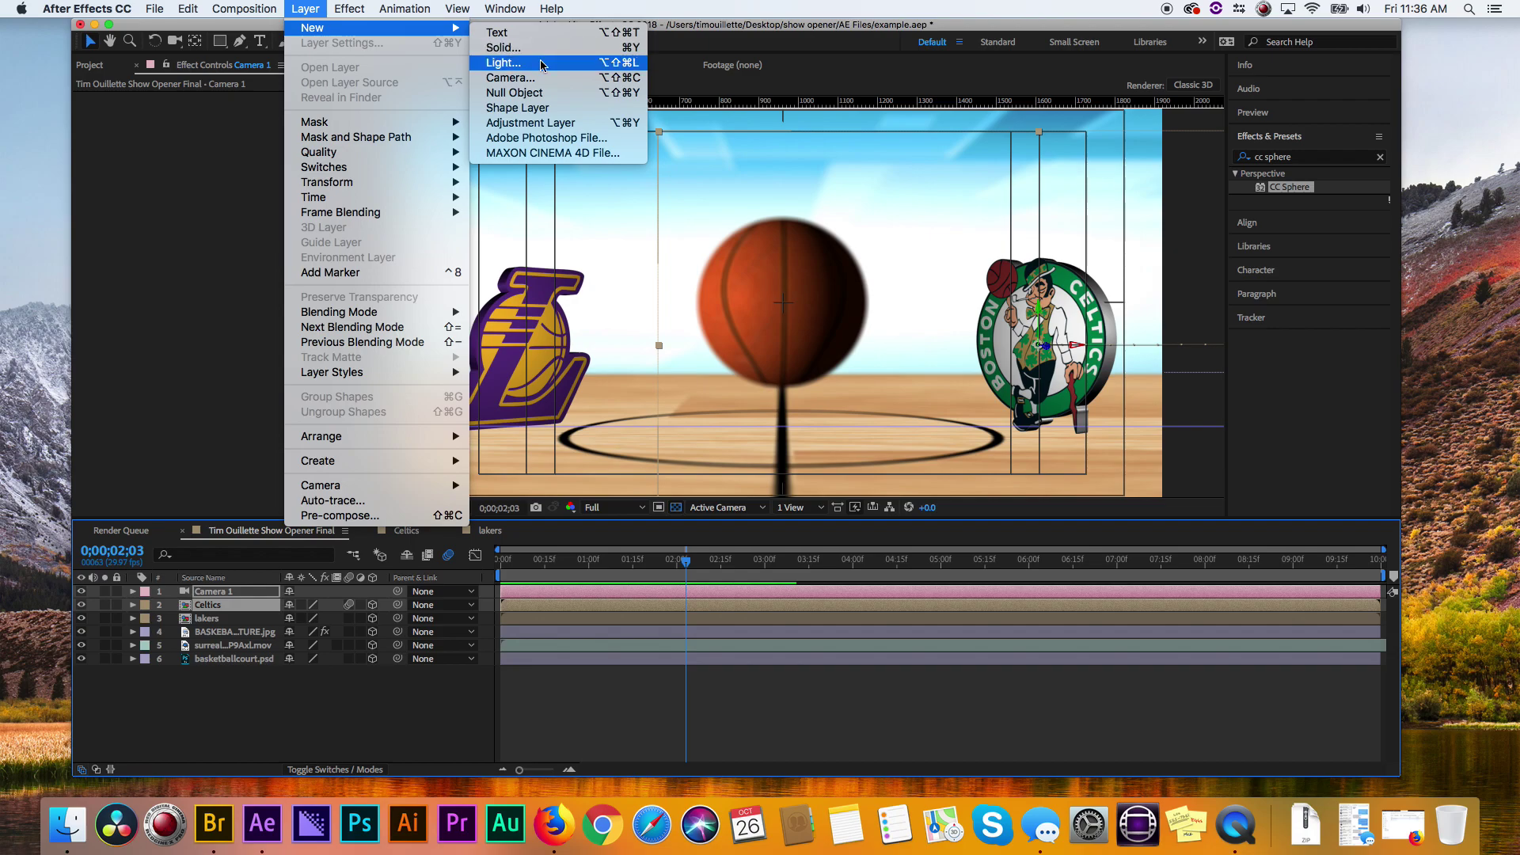
click(540, 63)
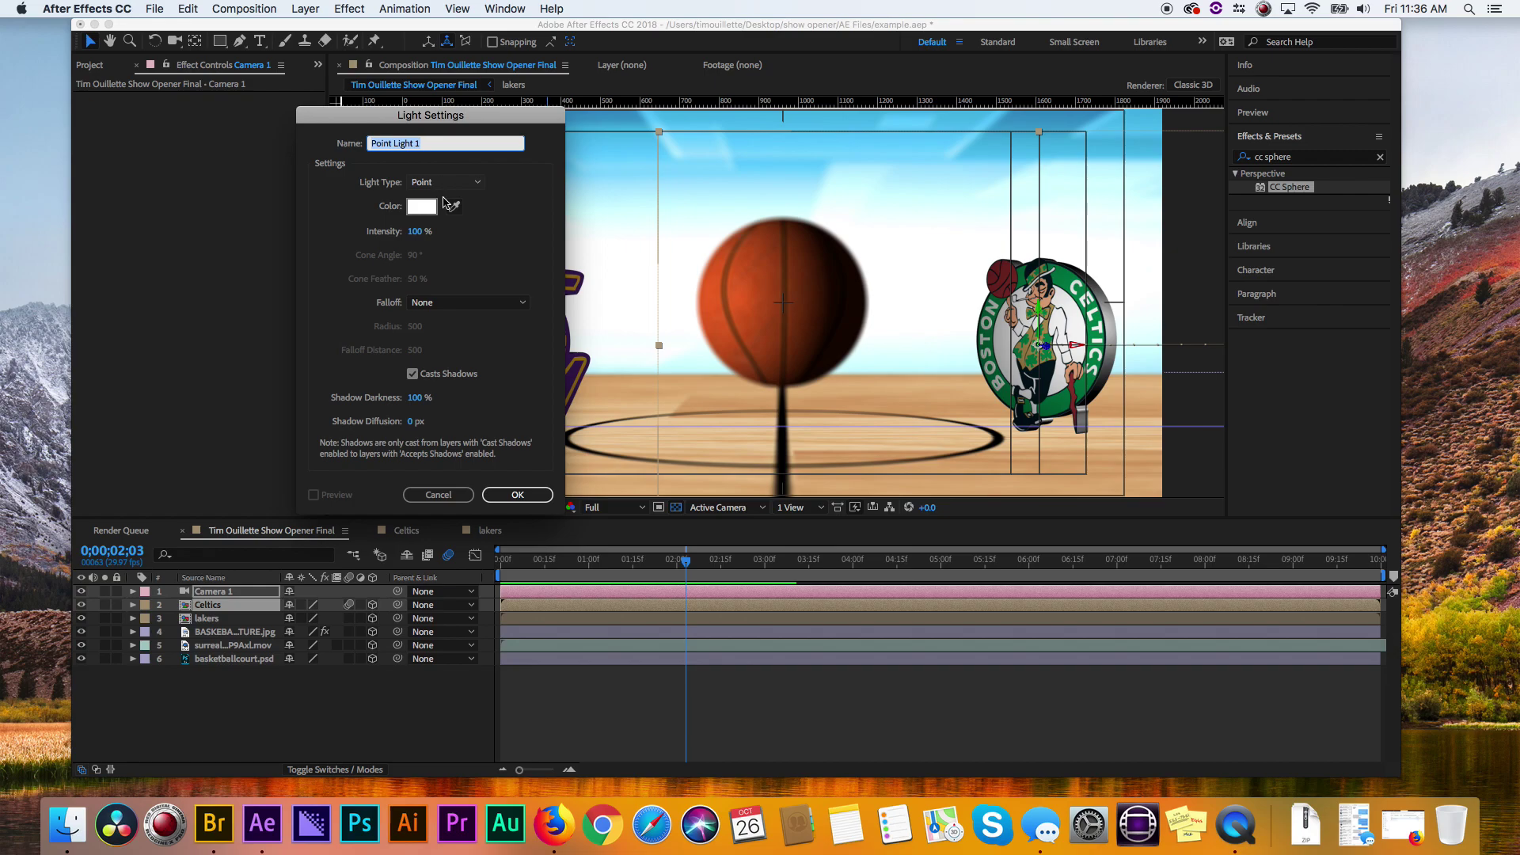
click(517, 495)
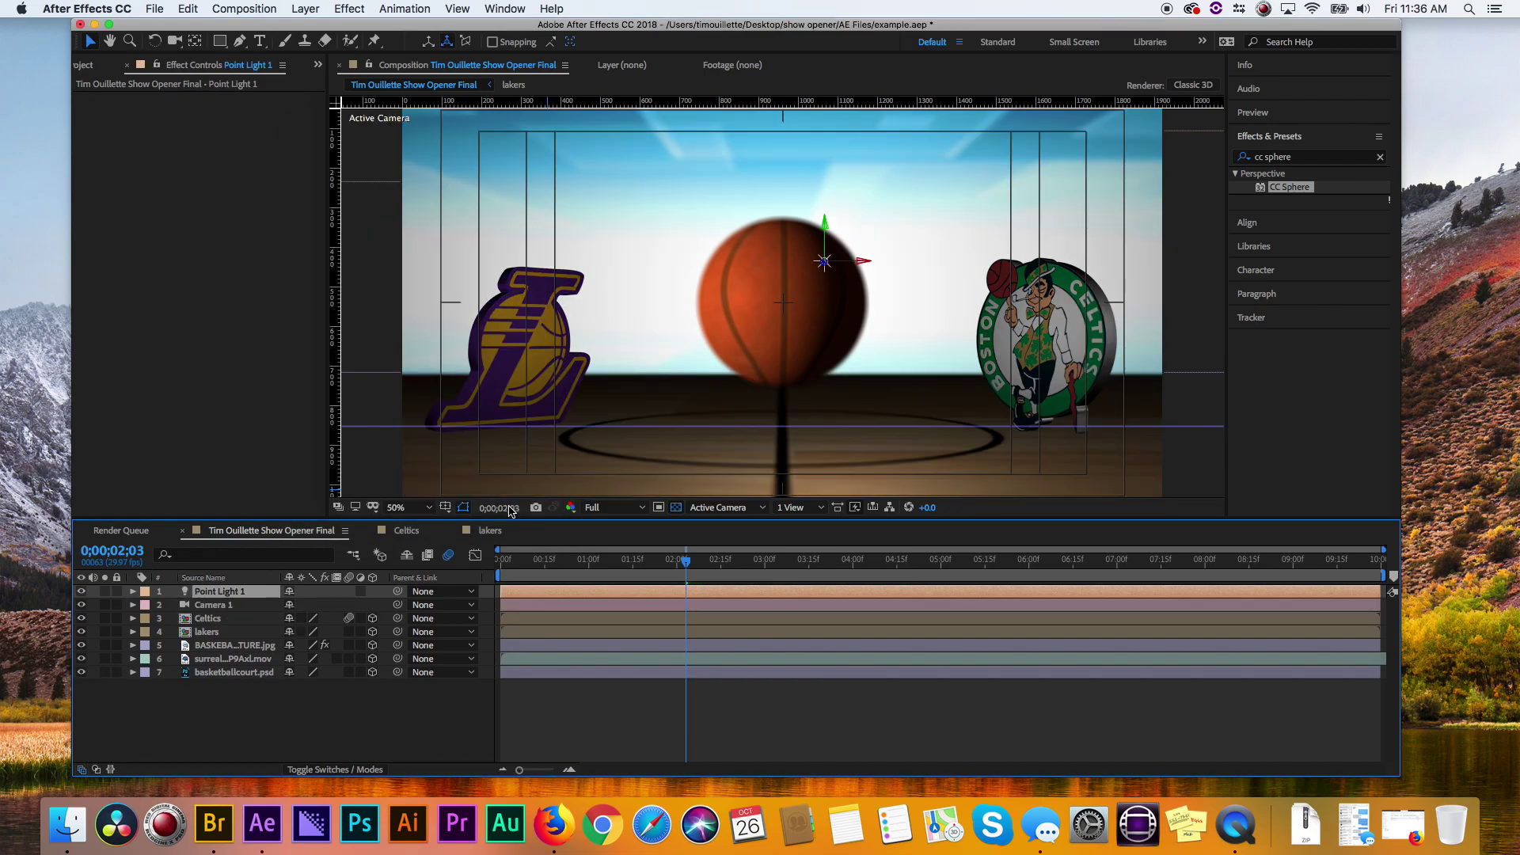
- Switch to a two-view layout and move the point light up near the basketball
click(807, 510)
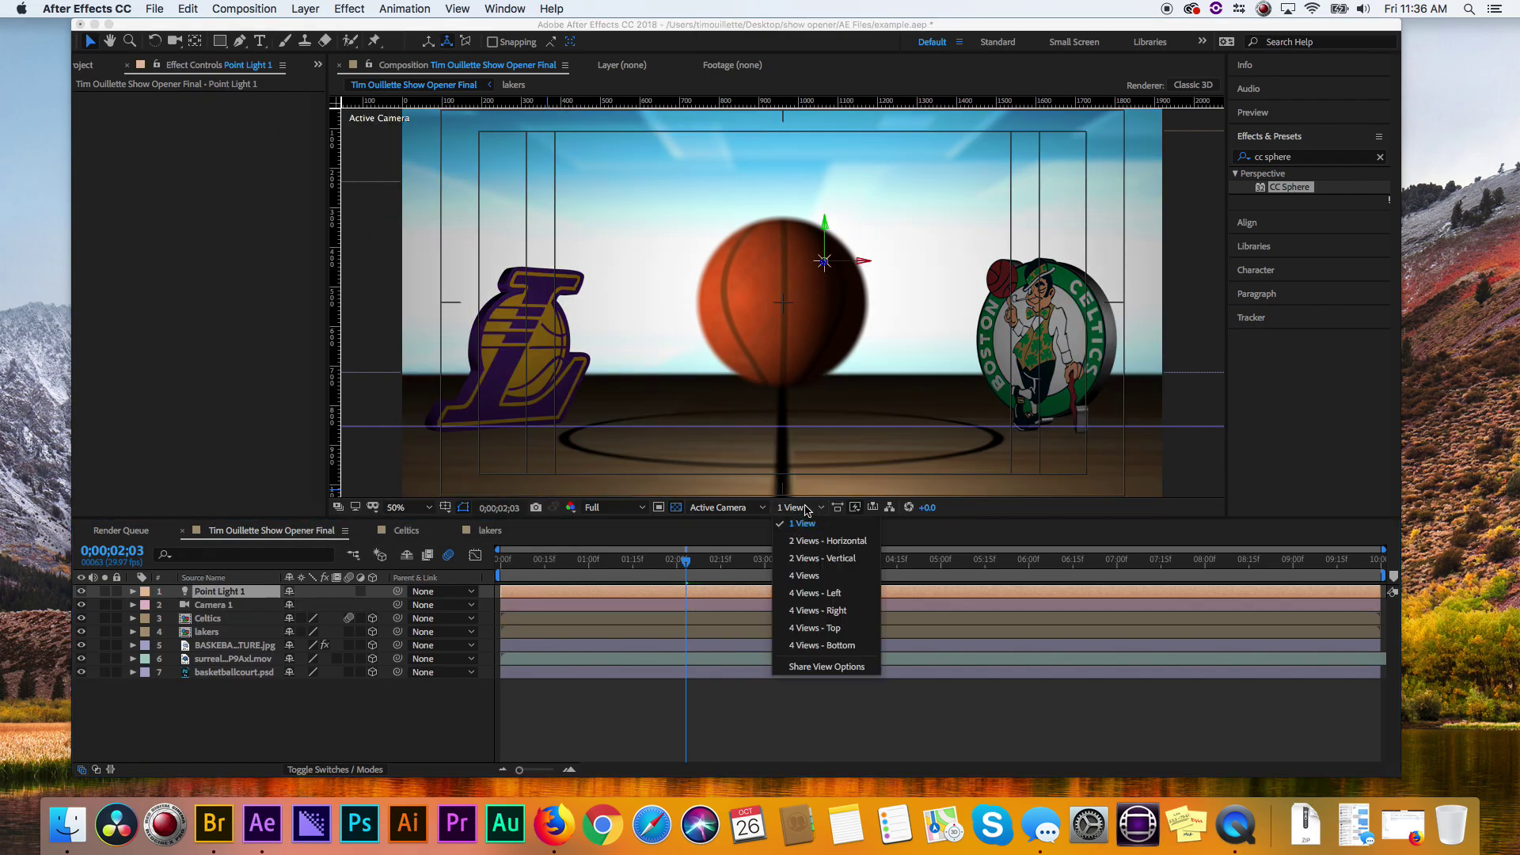
click(825, 541)
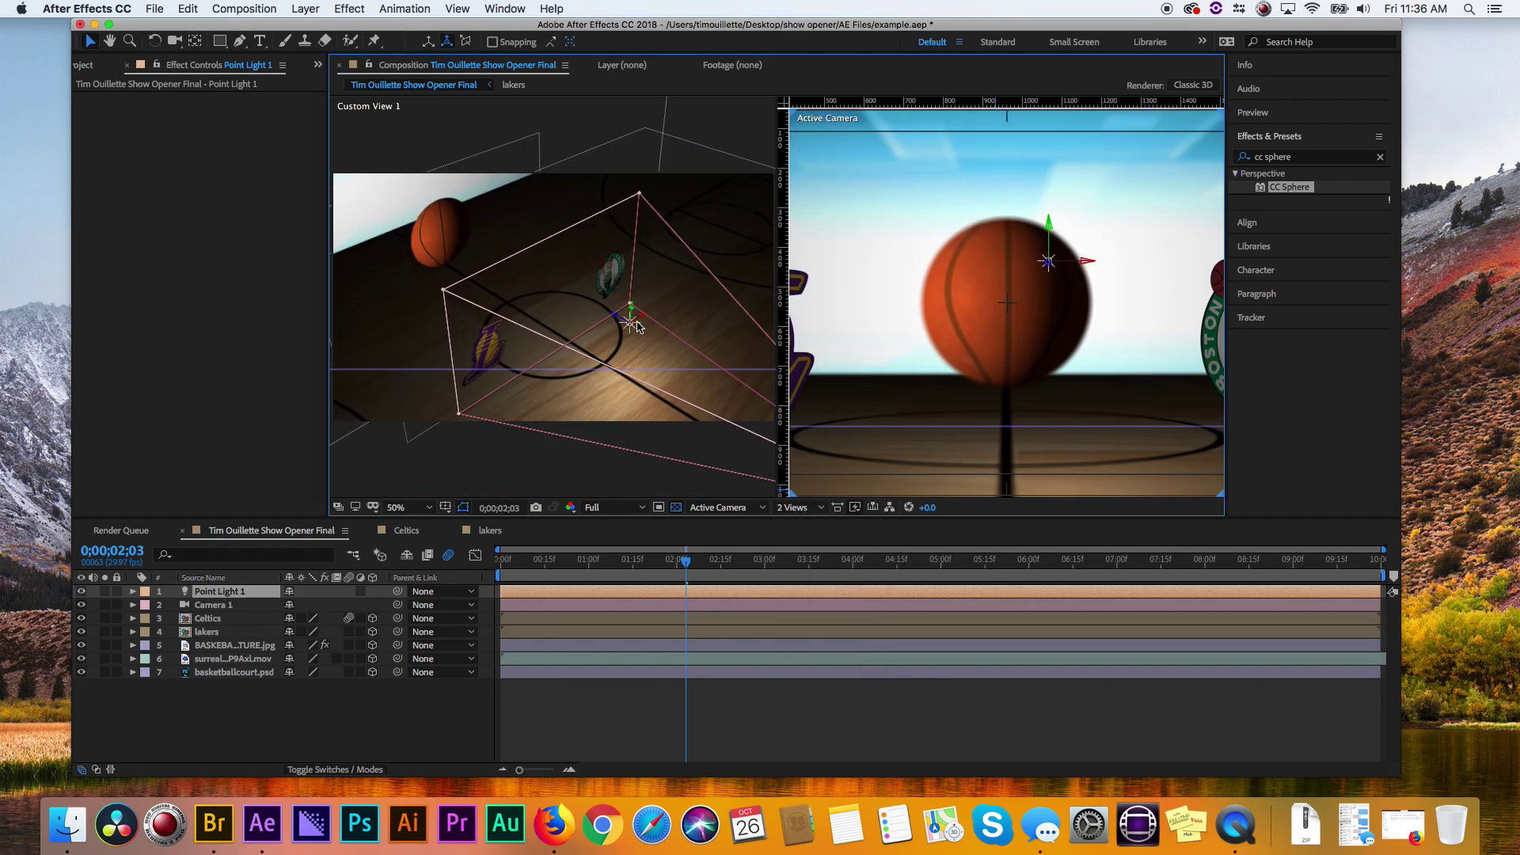
drag(620, 317, 327, 115)
drag(518, 257, 299, 146)
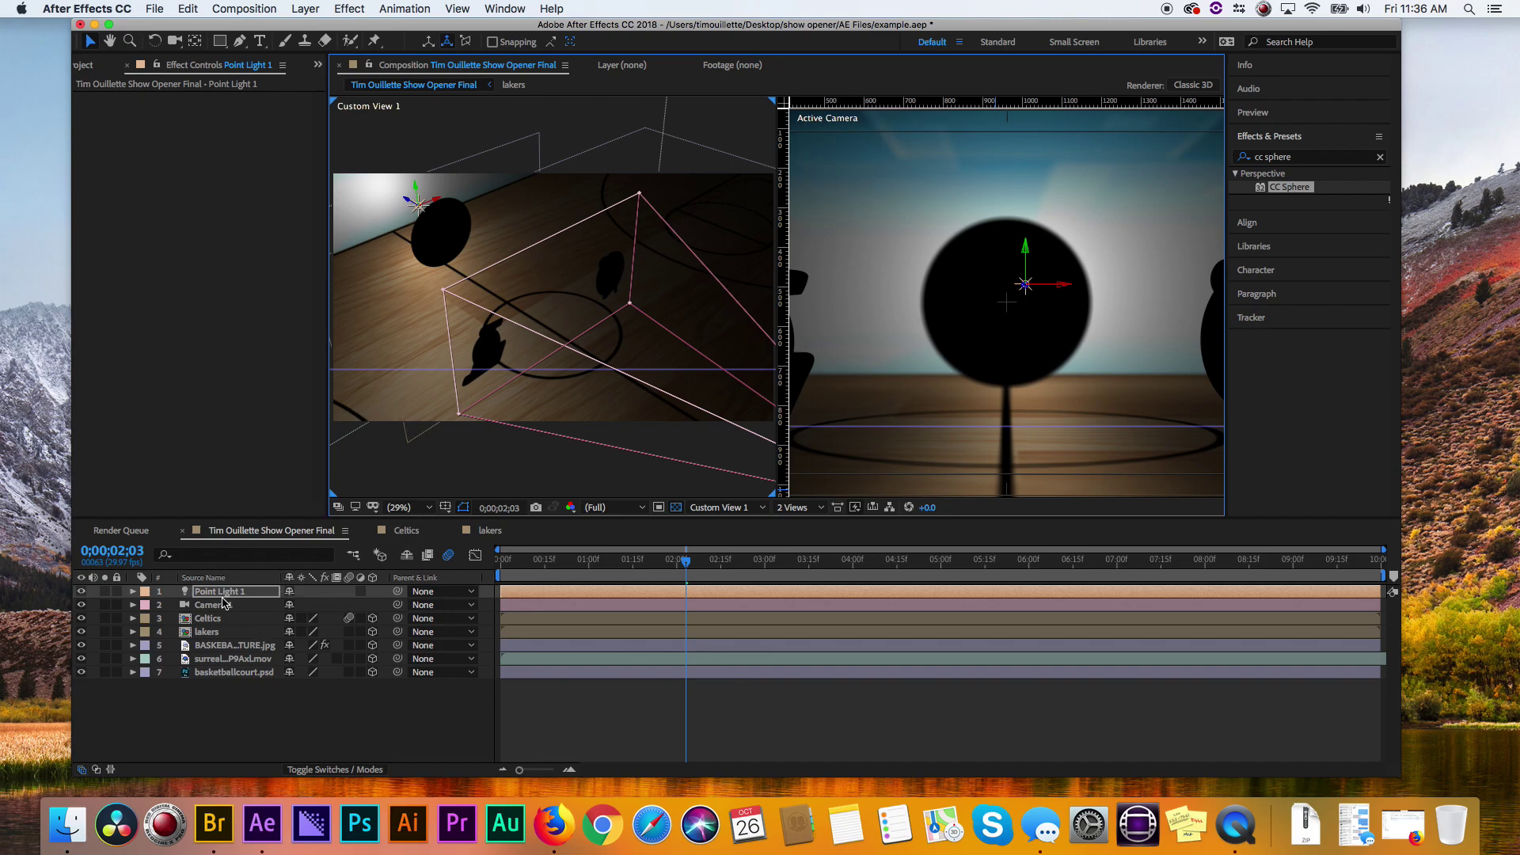
- Duplicate Point Light 1 into Point Light 2 and position it in front of the ball
click(243, 586)
key(super+d)
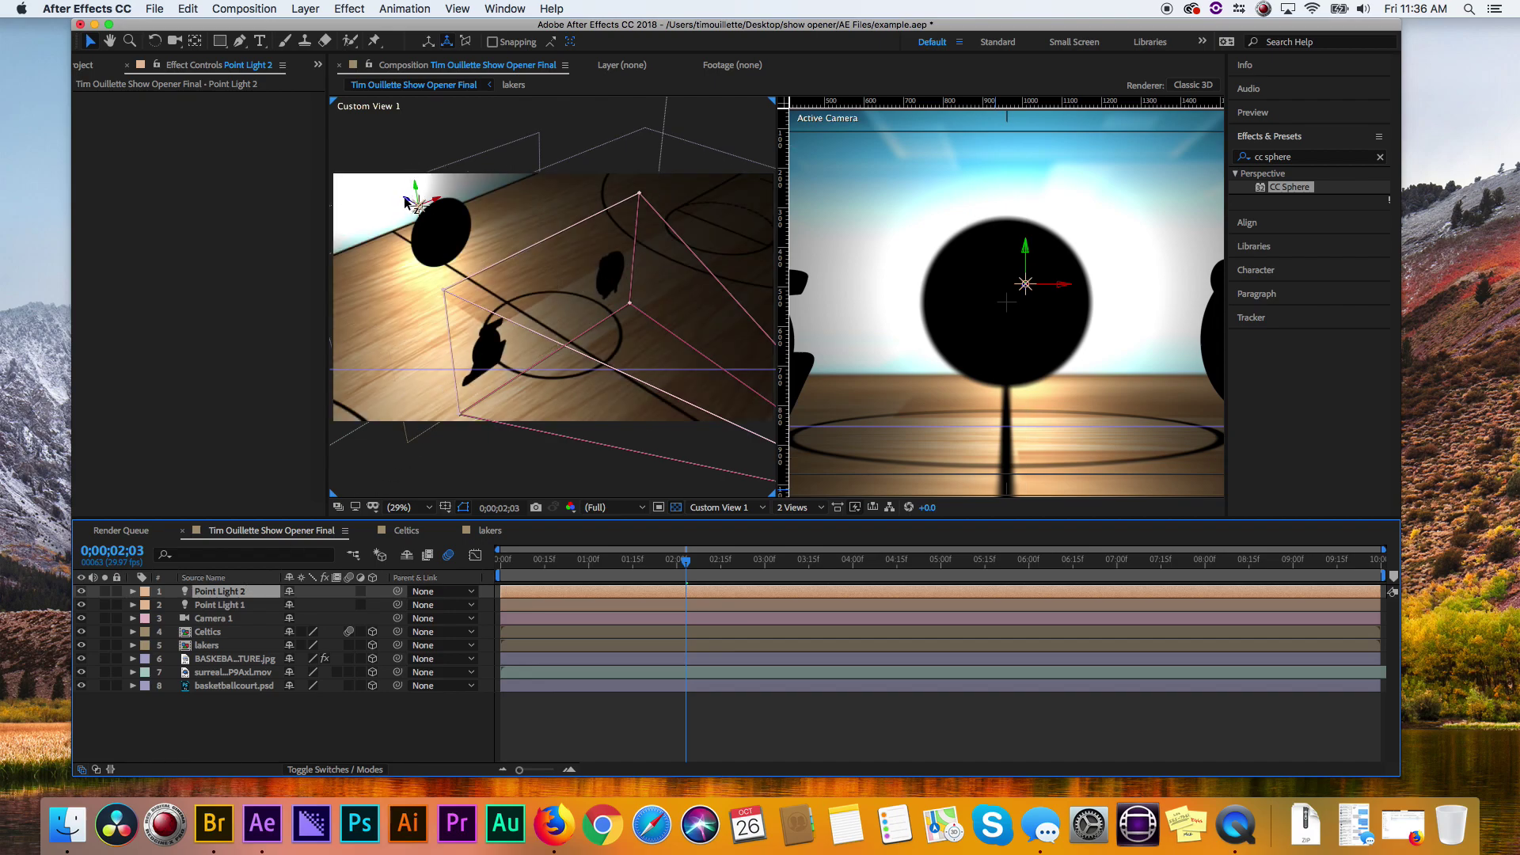
click(433, 220)
drag(433, 220, 702, 349)
drag(535, 260, 407, 311)
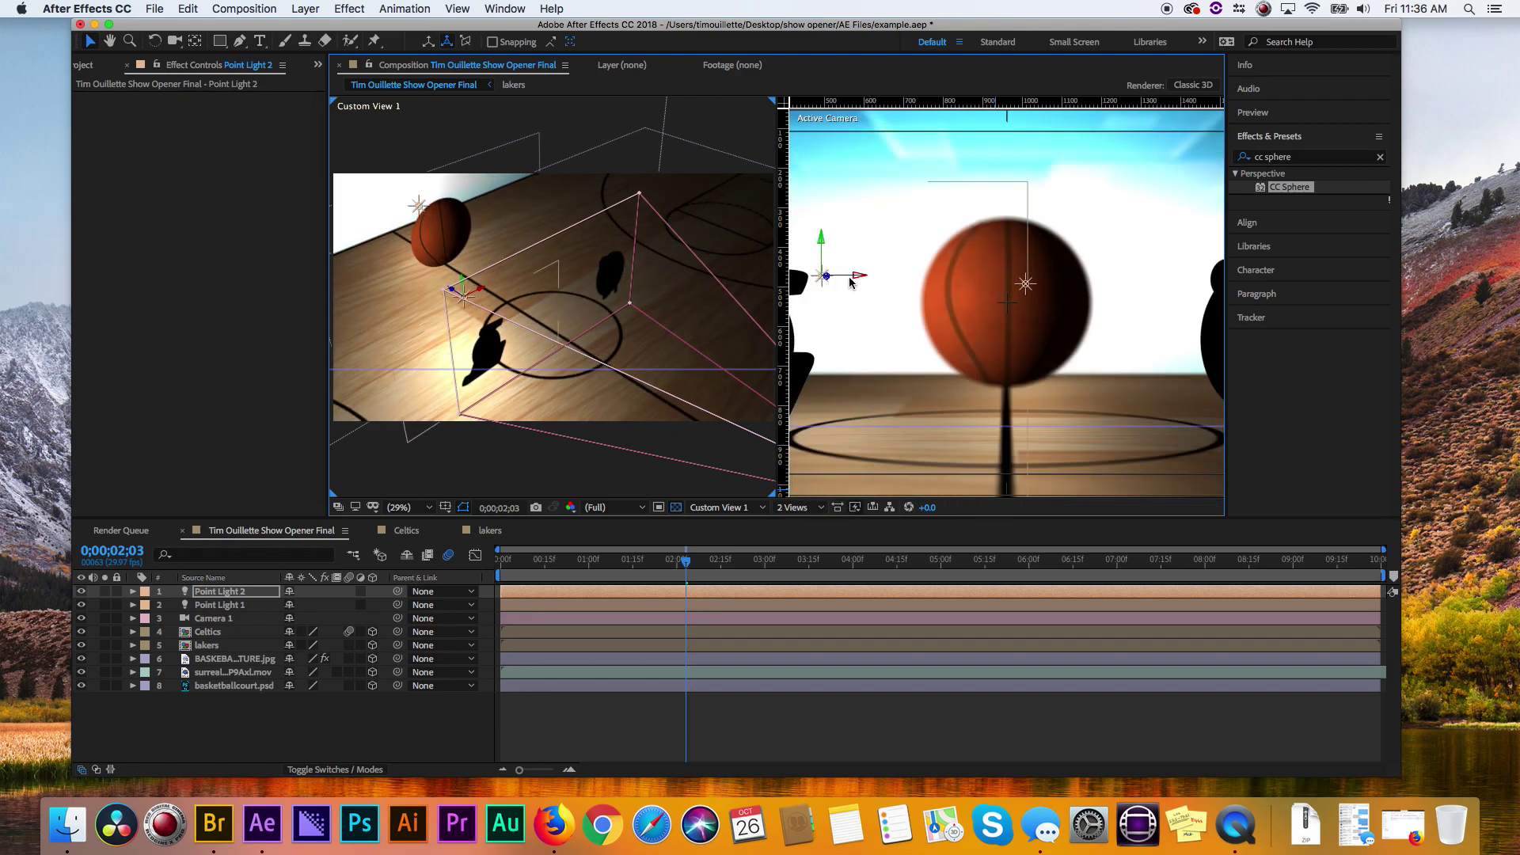
drag(851, 283, 799, 342)
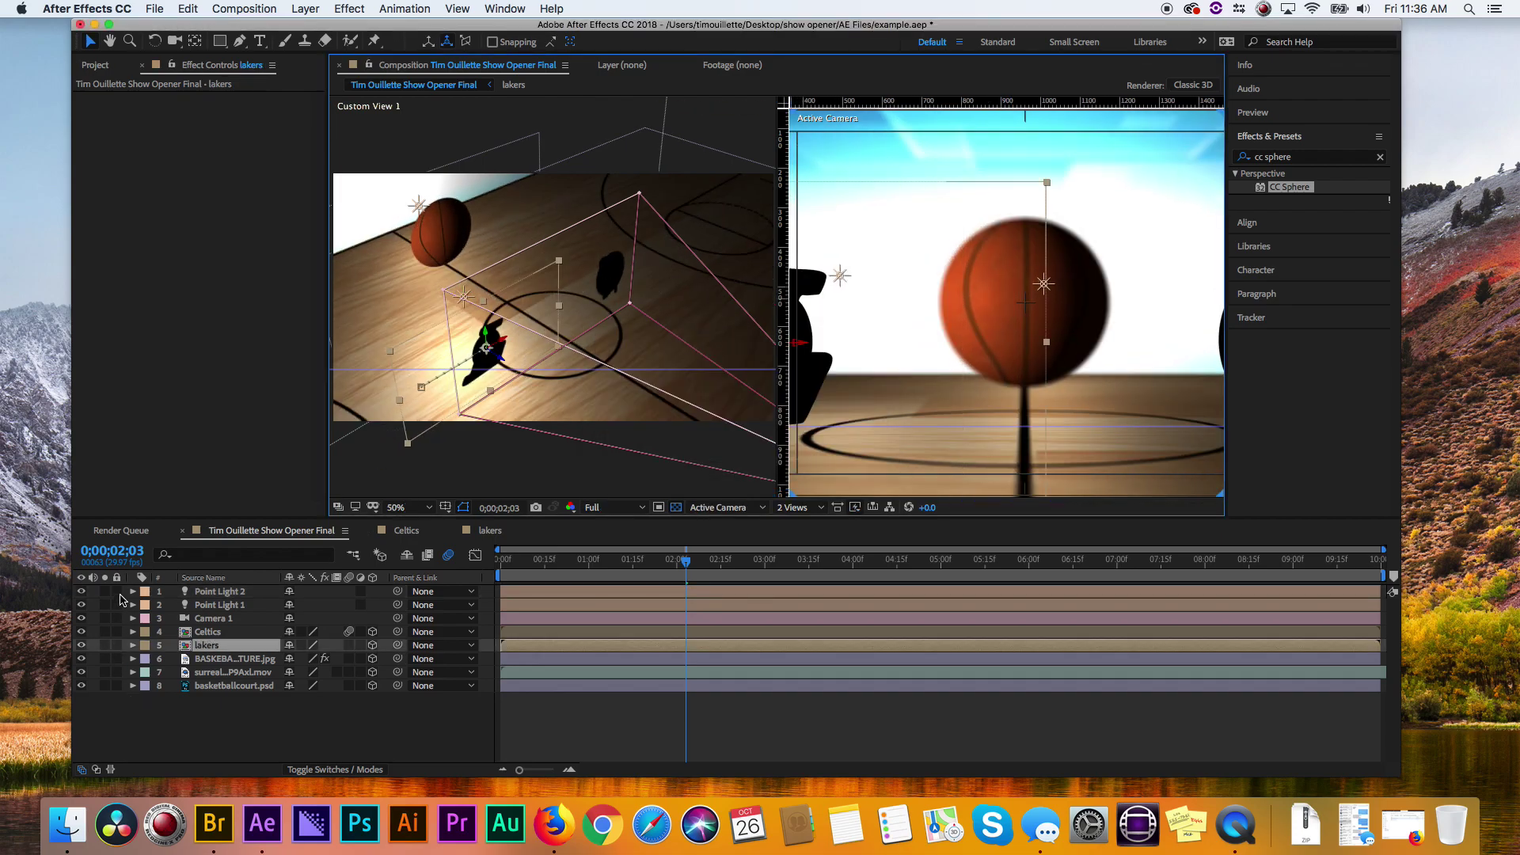
- Lock every layer except Point Light 2 and select Point Light 2
drag(121, 600, 131, 729)
drag(117, 592, 116, 686)
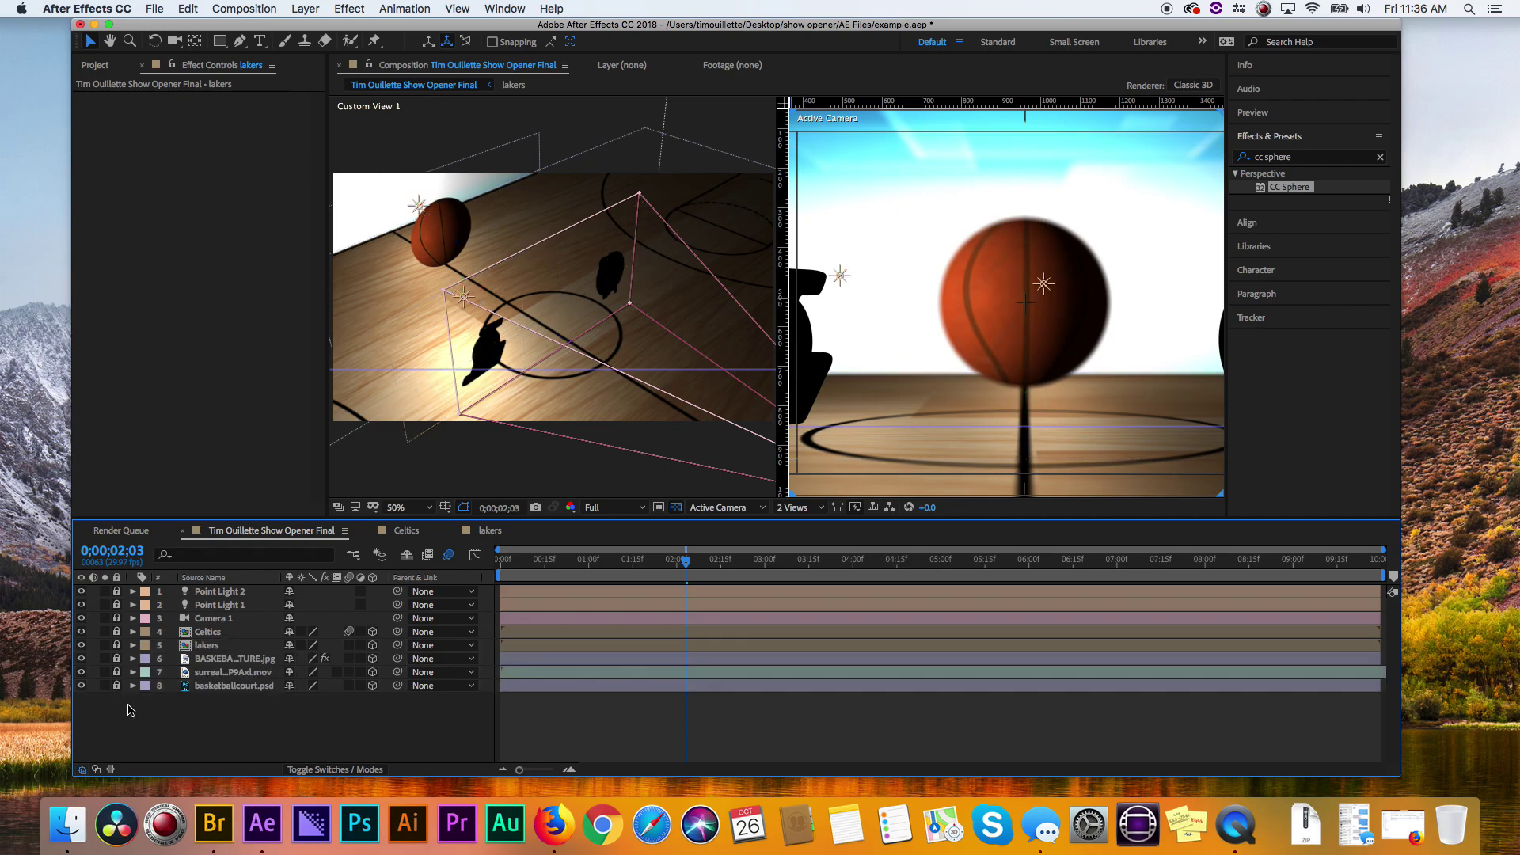
click(117, 591)
click(220, 591)
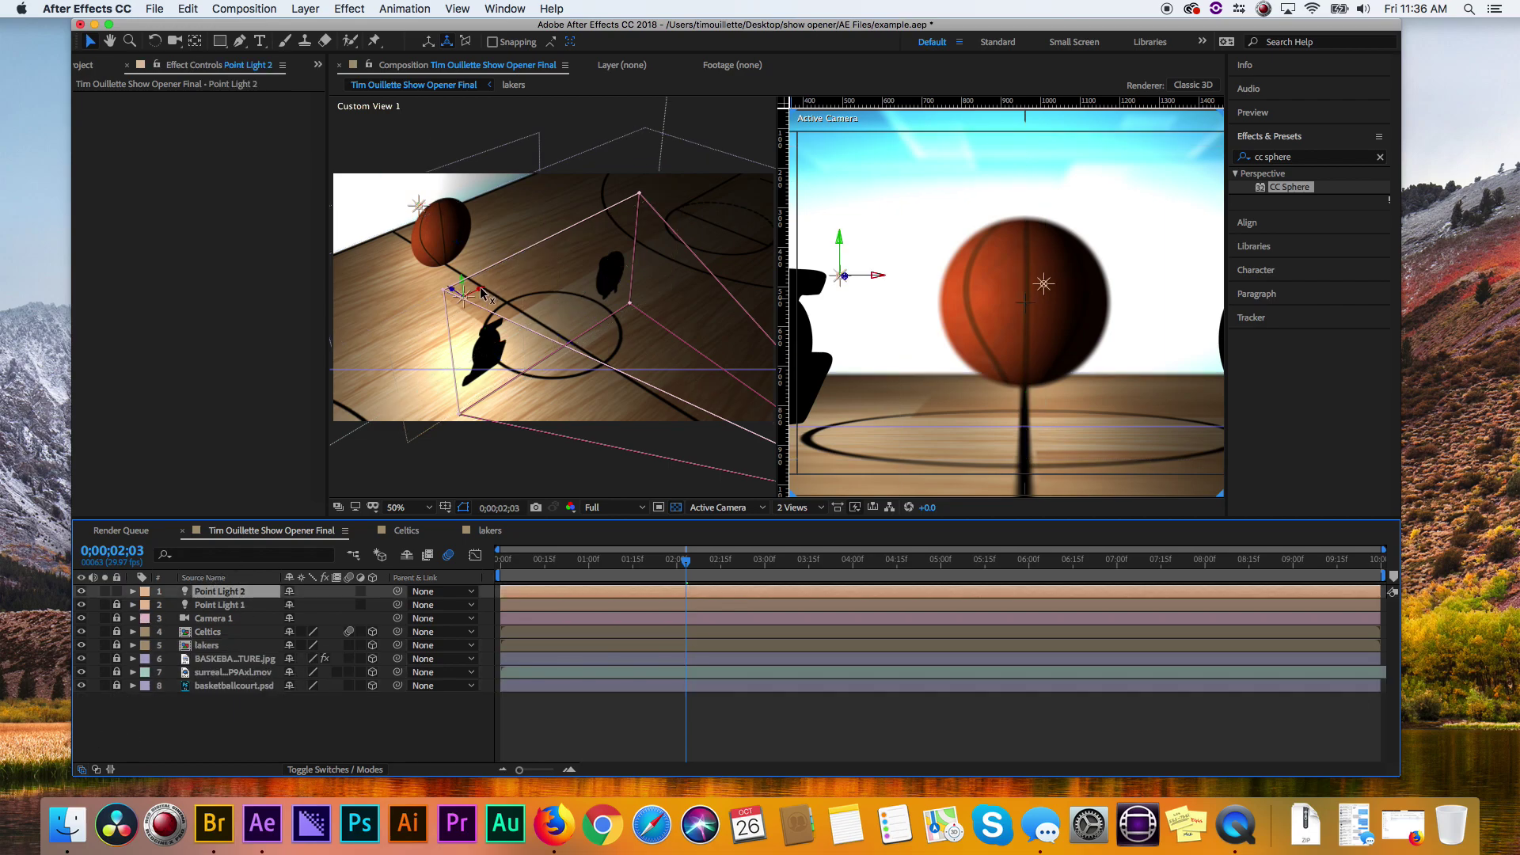
- Nudge Point Light 2 lower and sideways in Custom View 1
click(443, 317)
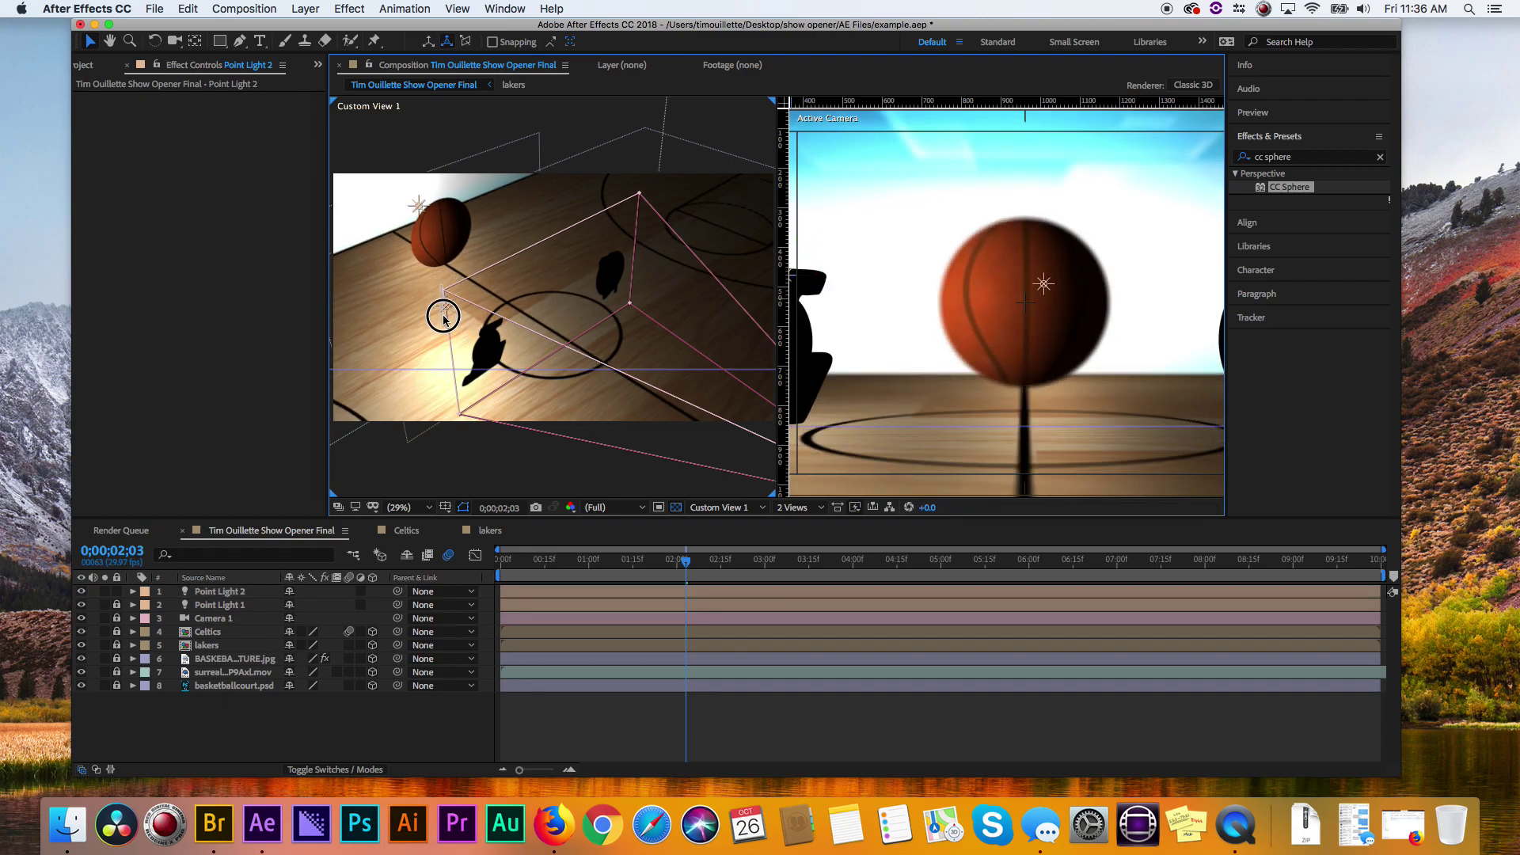
click(450, 309)
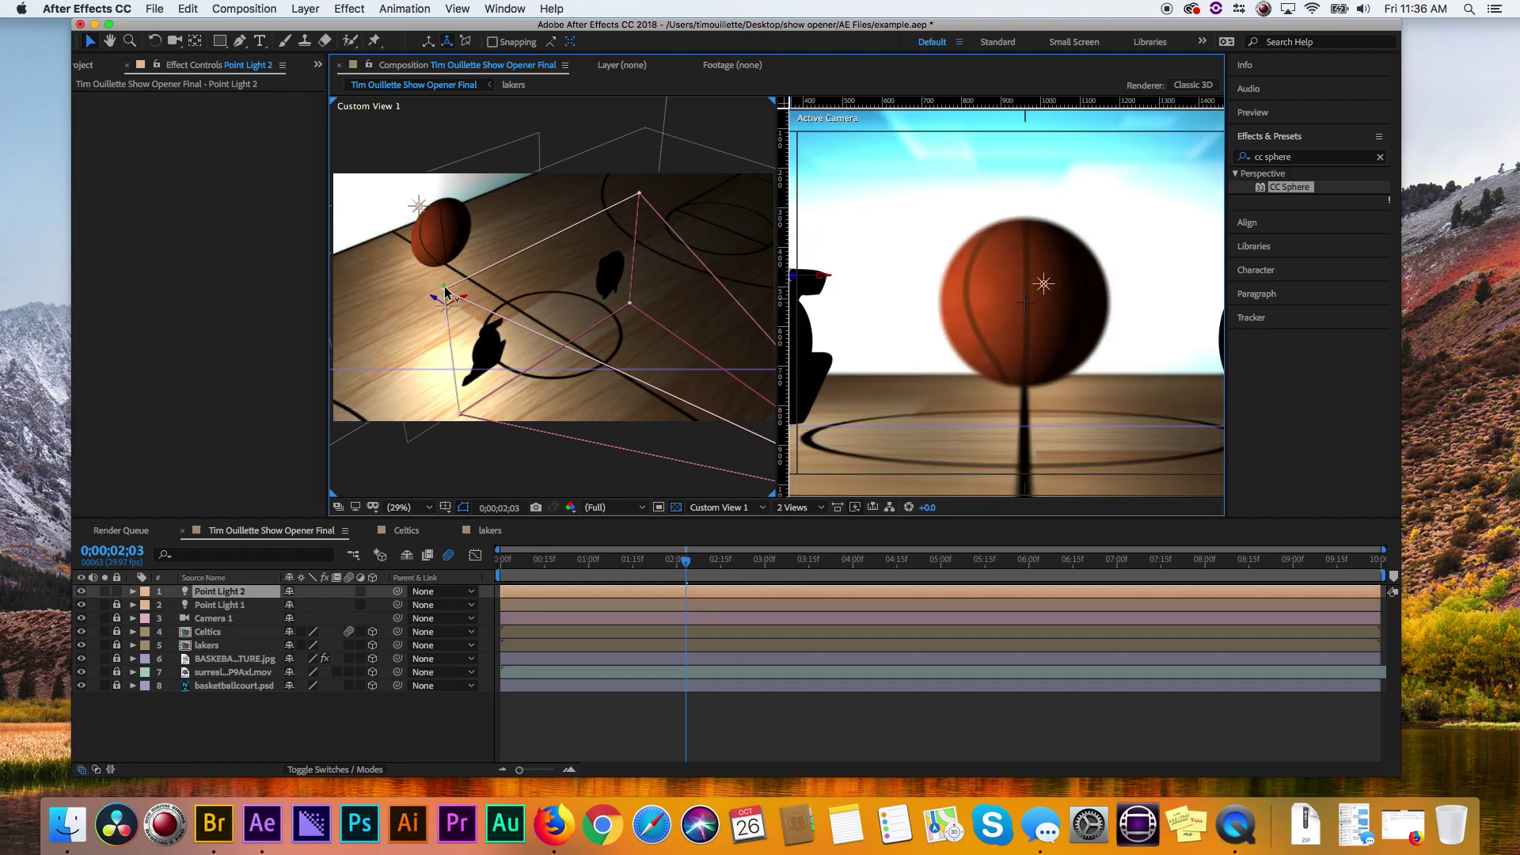
drag(448, 294, 447, 317)
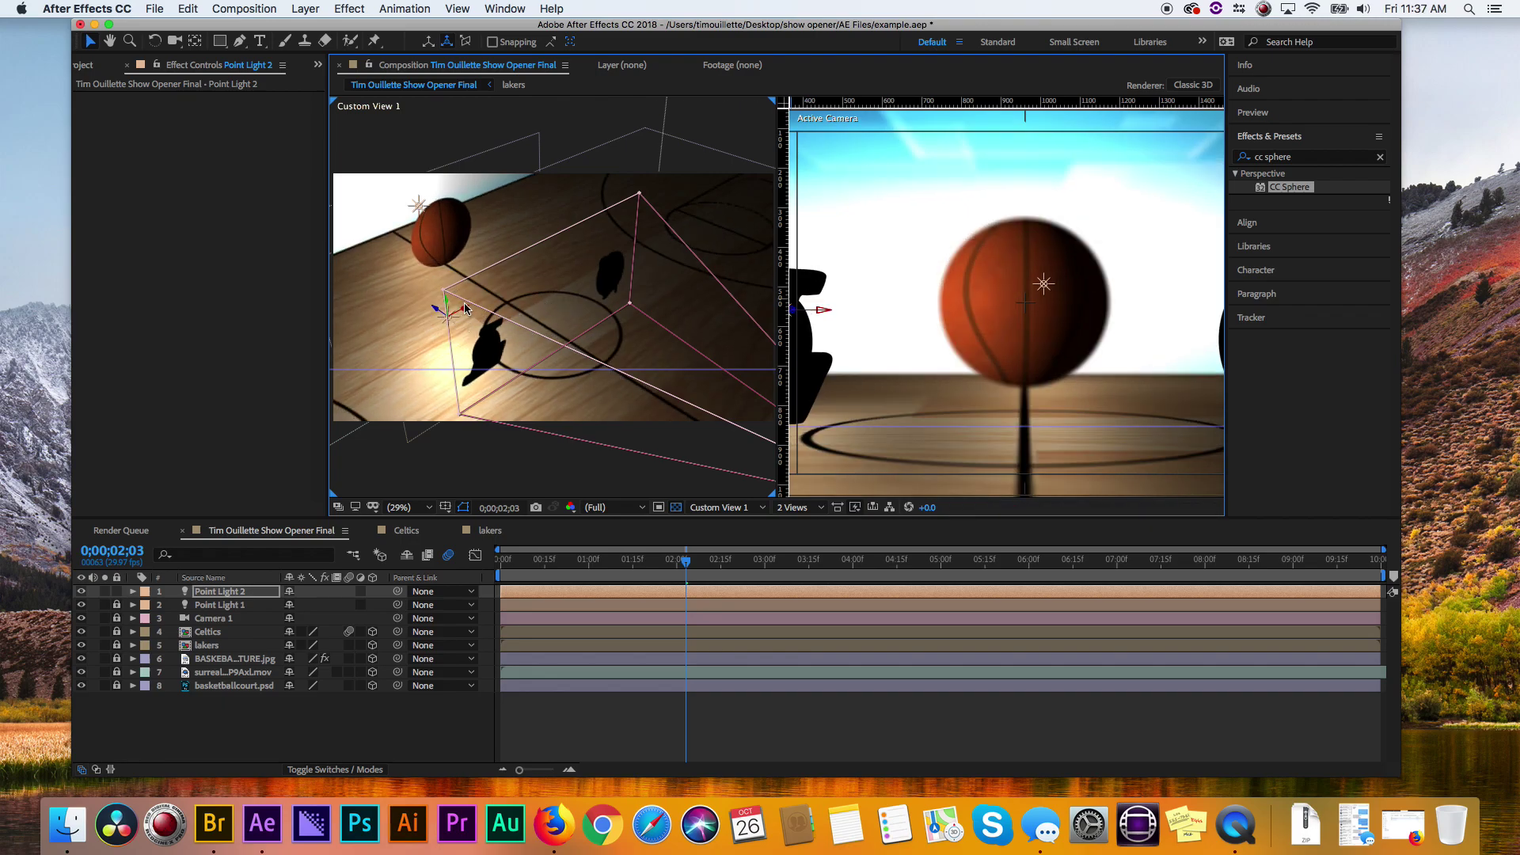
drag(466, 312, 479, 316)
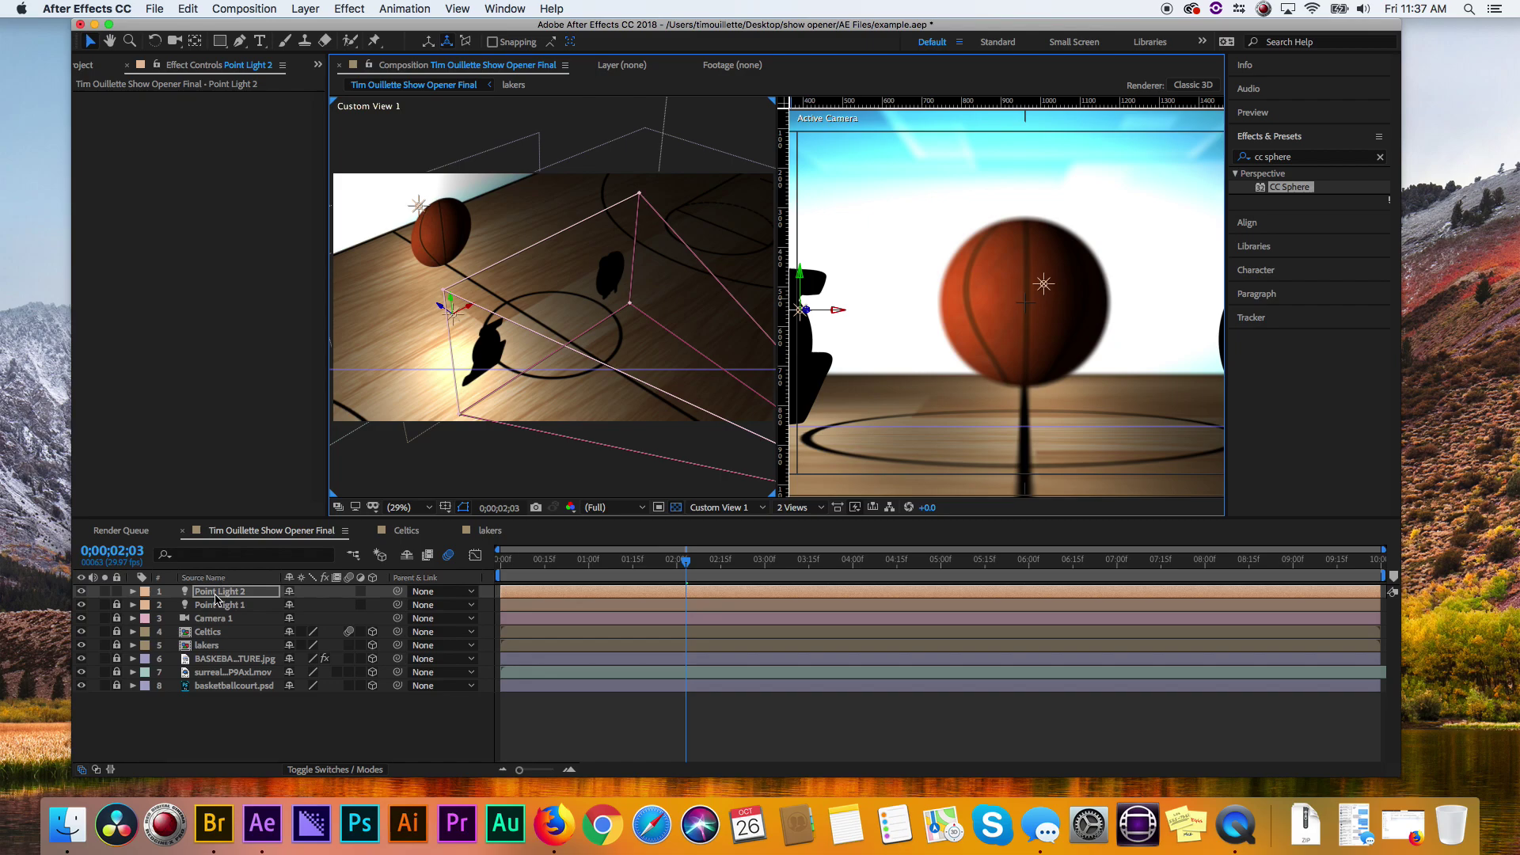
click(216, 594)
- Duplicate Point Light 2 into Point Light 3, move it up-right, and dim Point Light 2 to 49%
key(super+d)
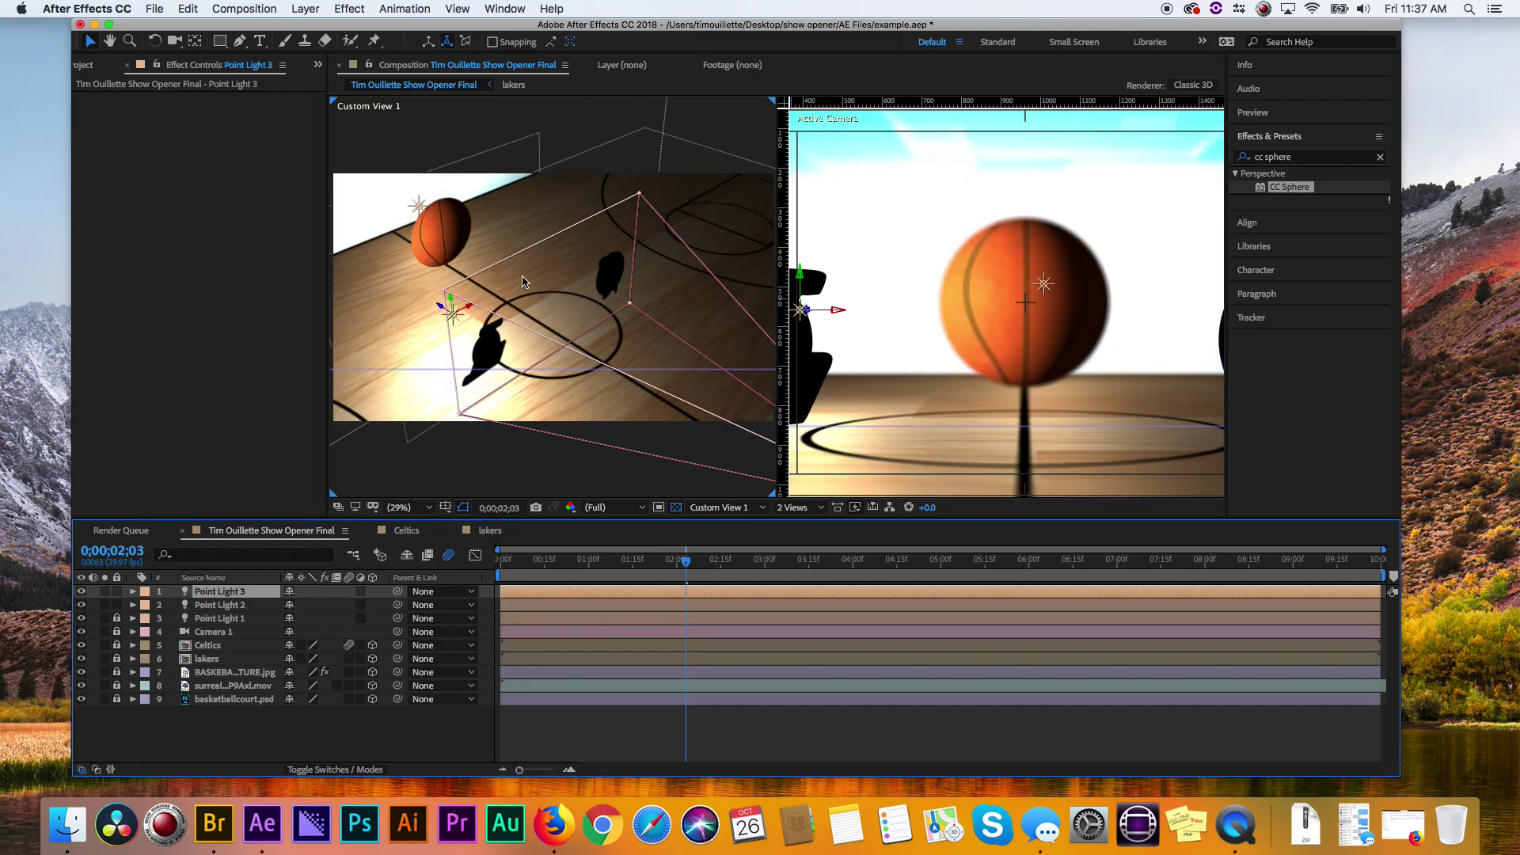
drag(470, 310, 774, 195)
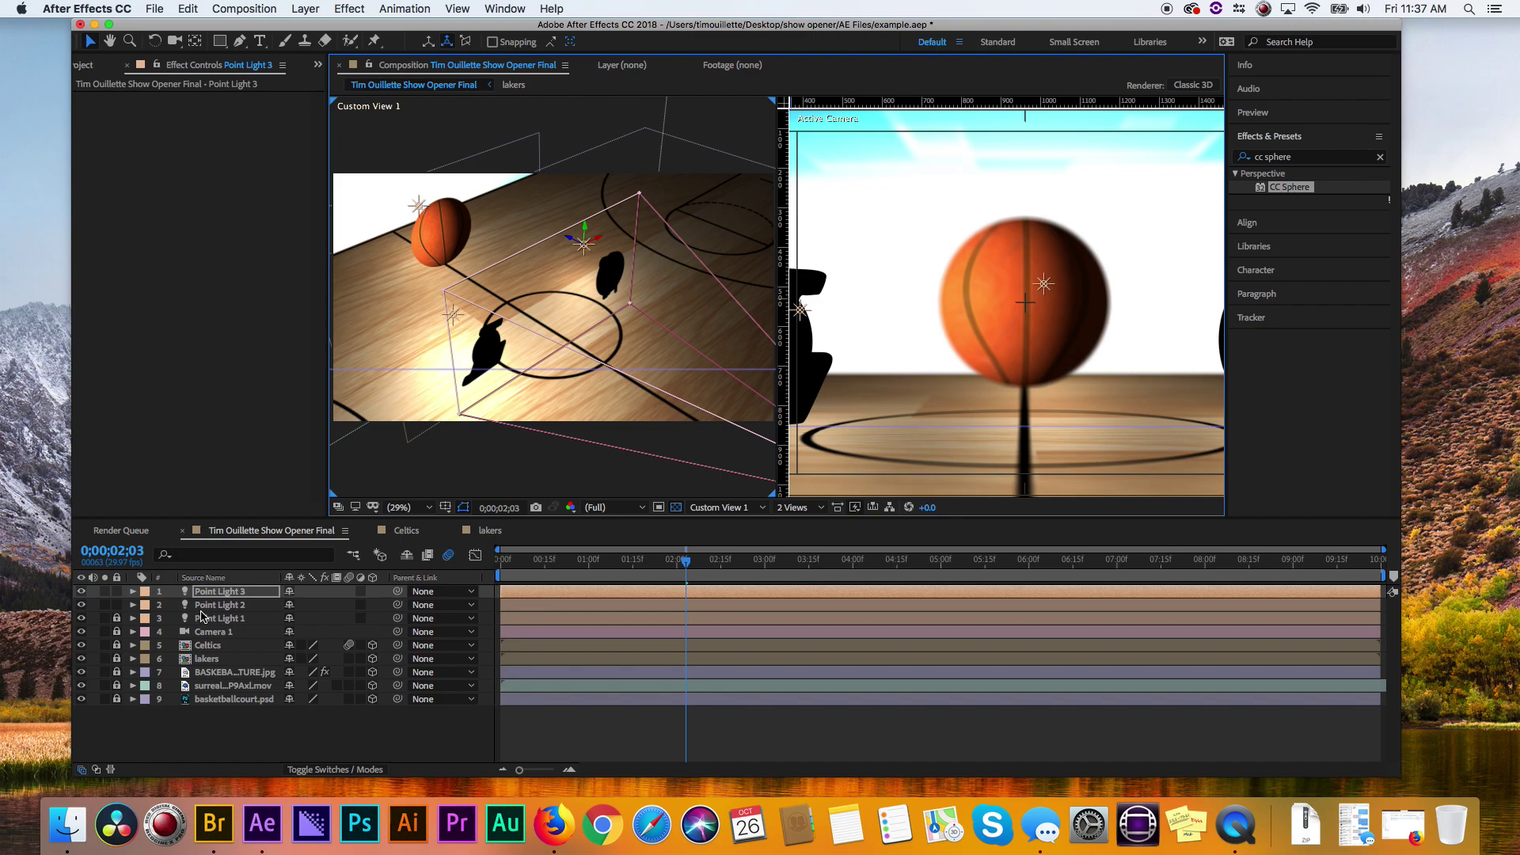
click(132, 605)
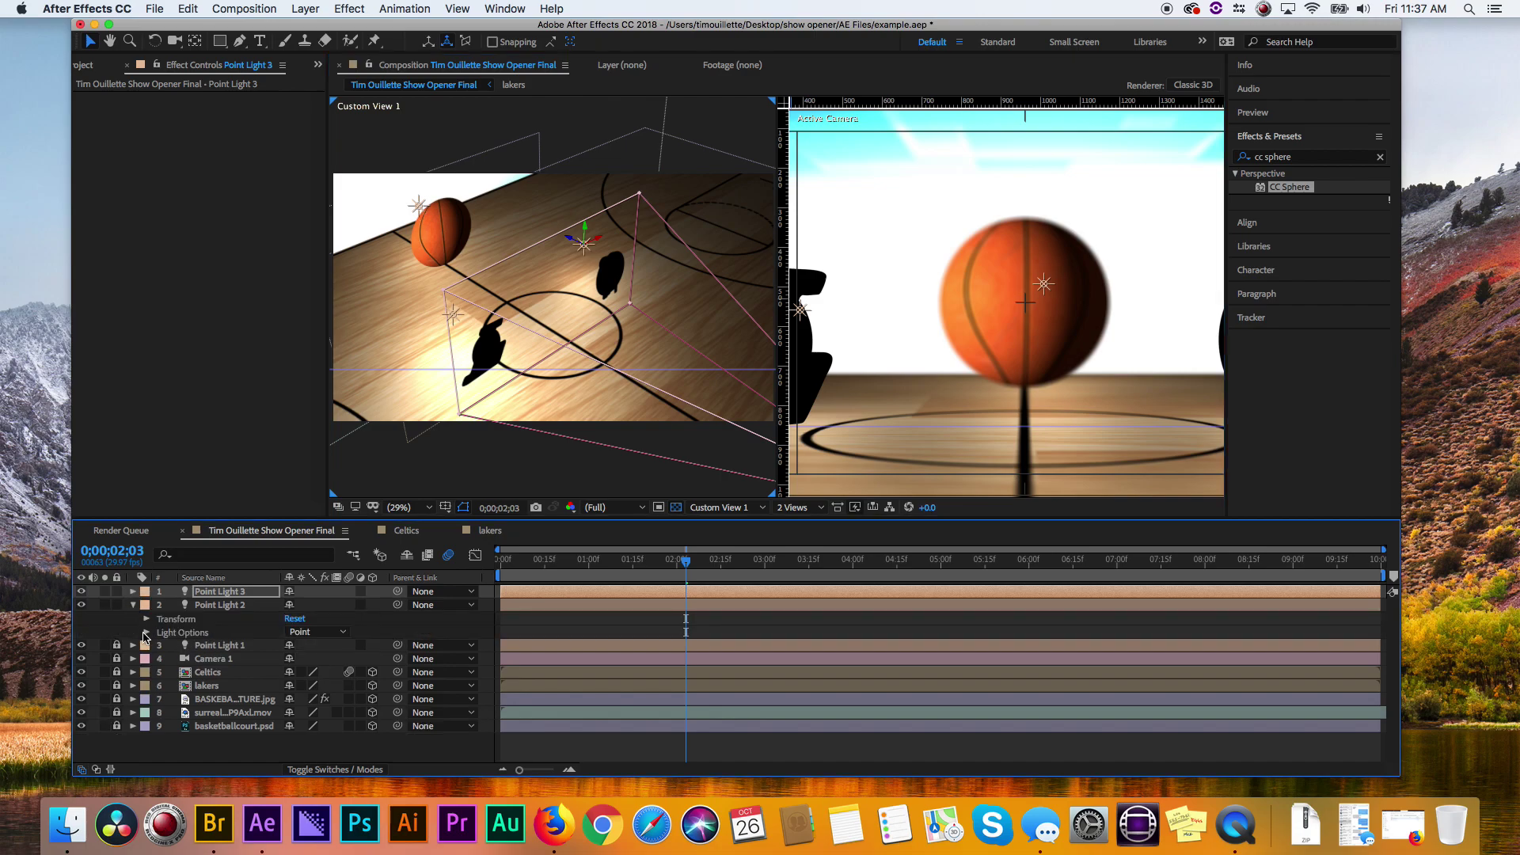
click(146, 632)
drag(293, 646, 249, 646)
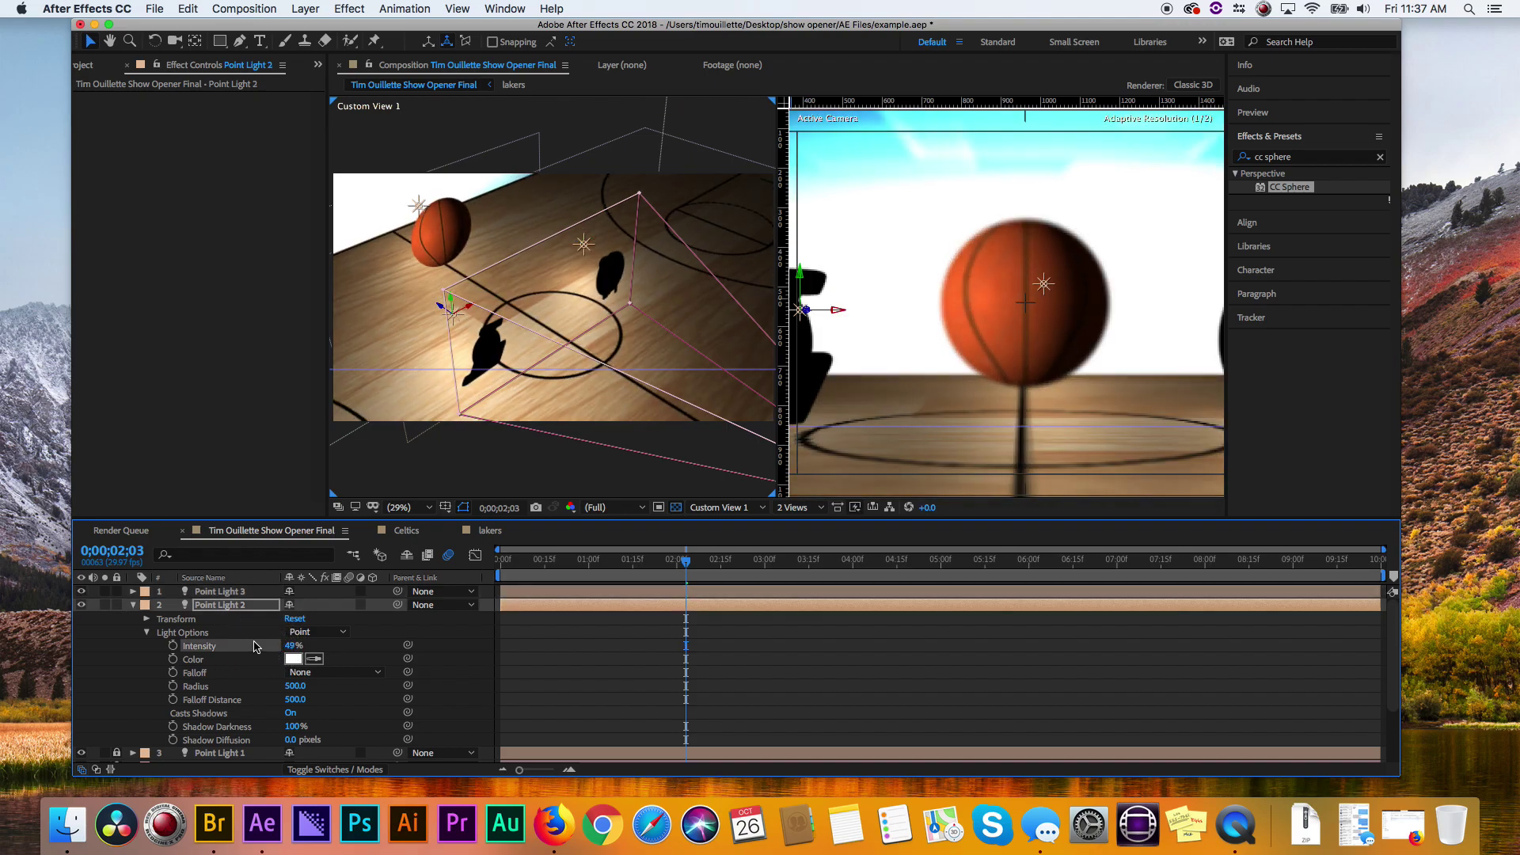
click(135, 607)
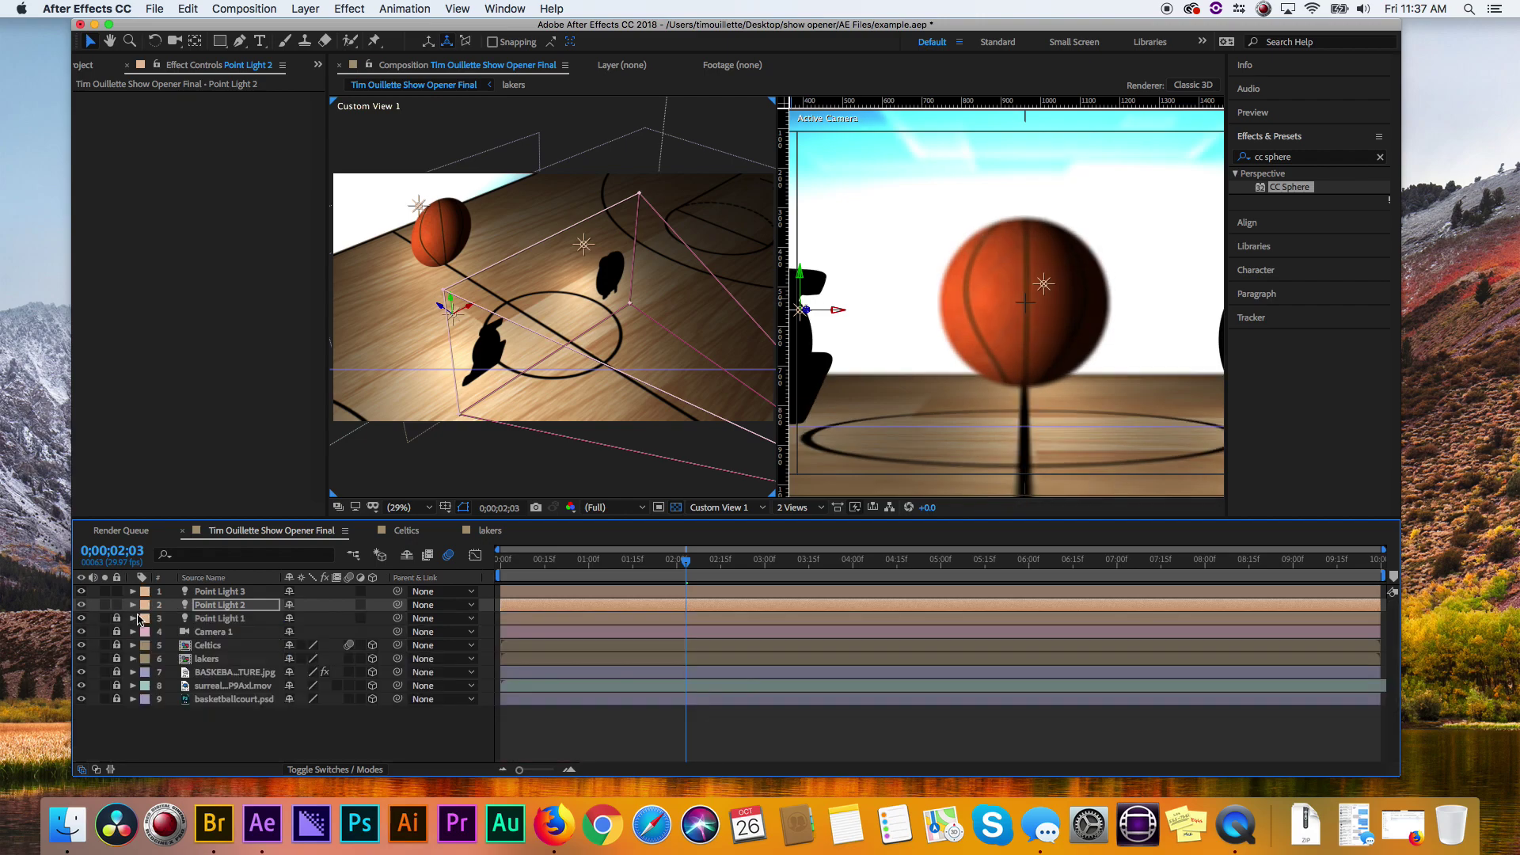
click(879, 336)
- Duplicate Point Light 3 twice into Point Lights 4 and 5, dragging each into place
key(comma)
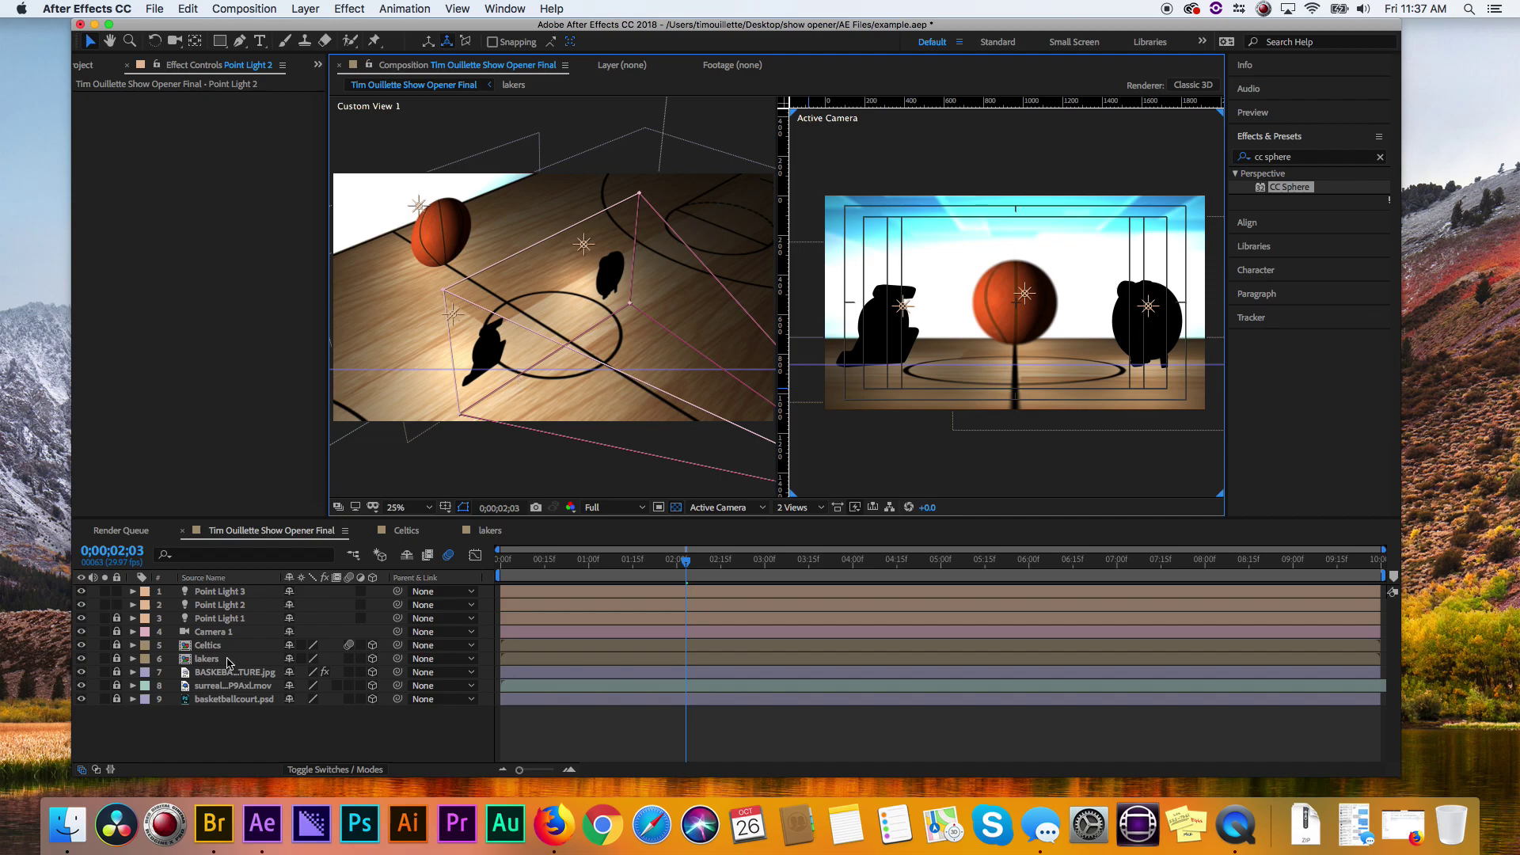
click(220, 594)
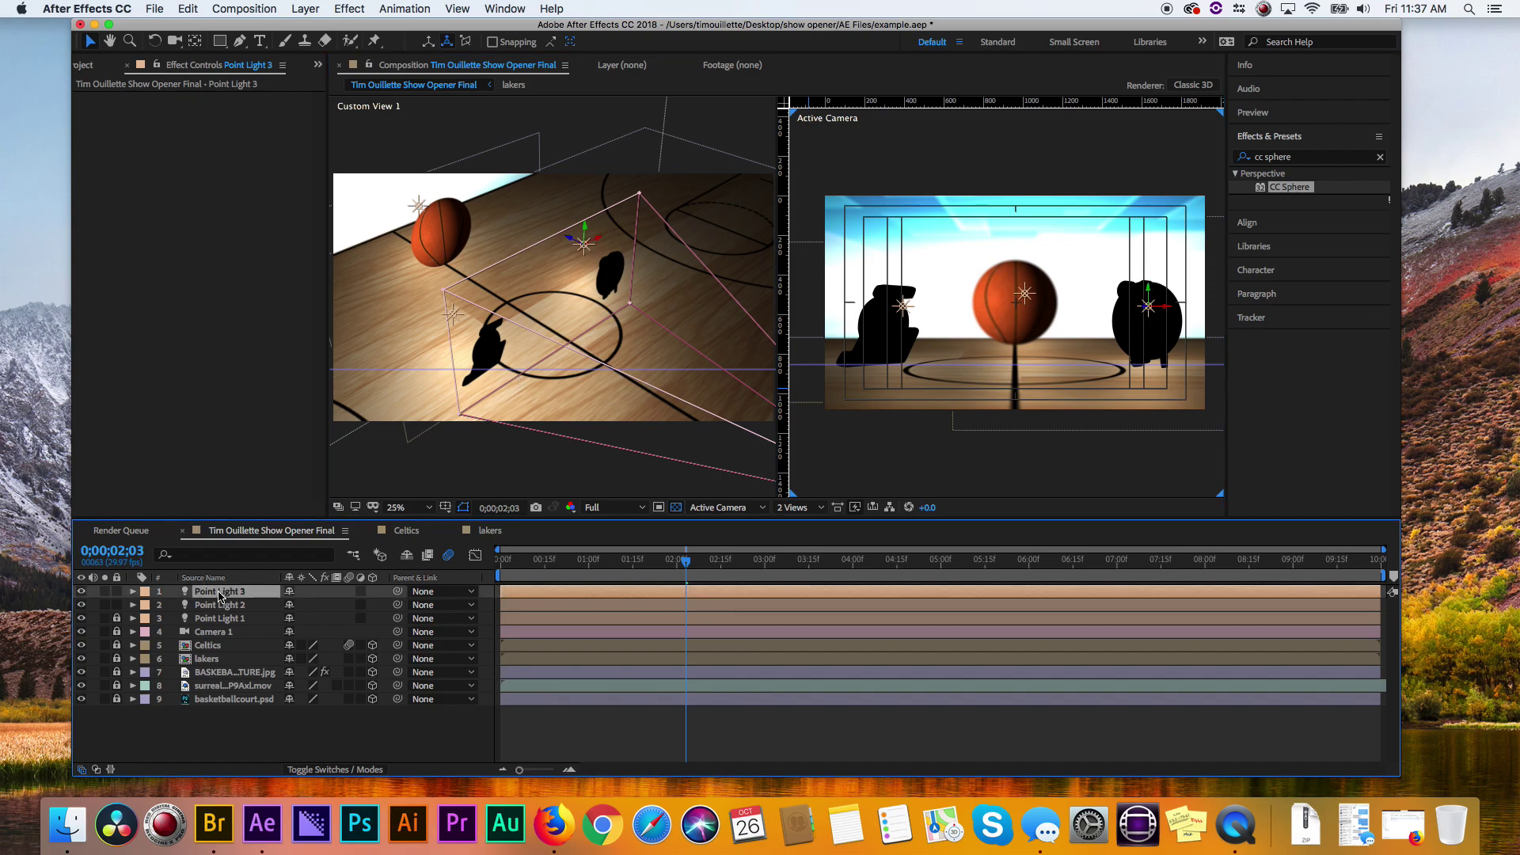
key(super+d)
drag(572, 239, 809, 379)
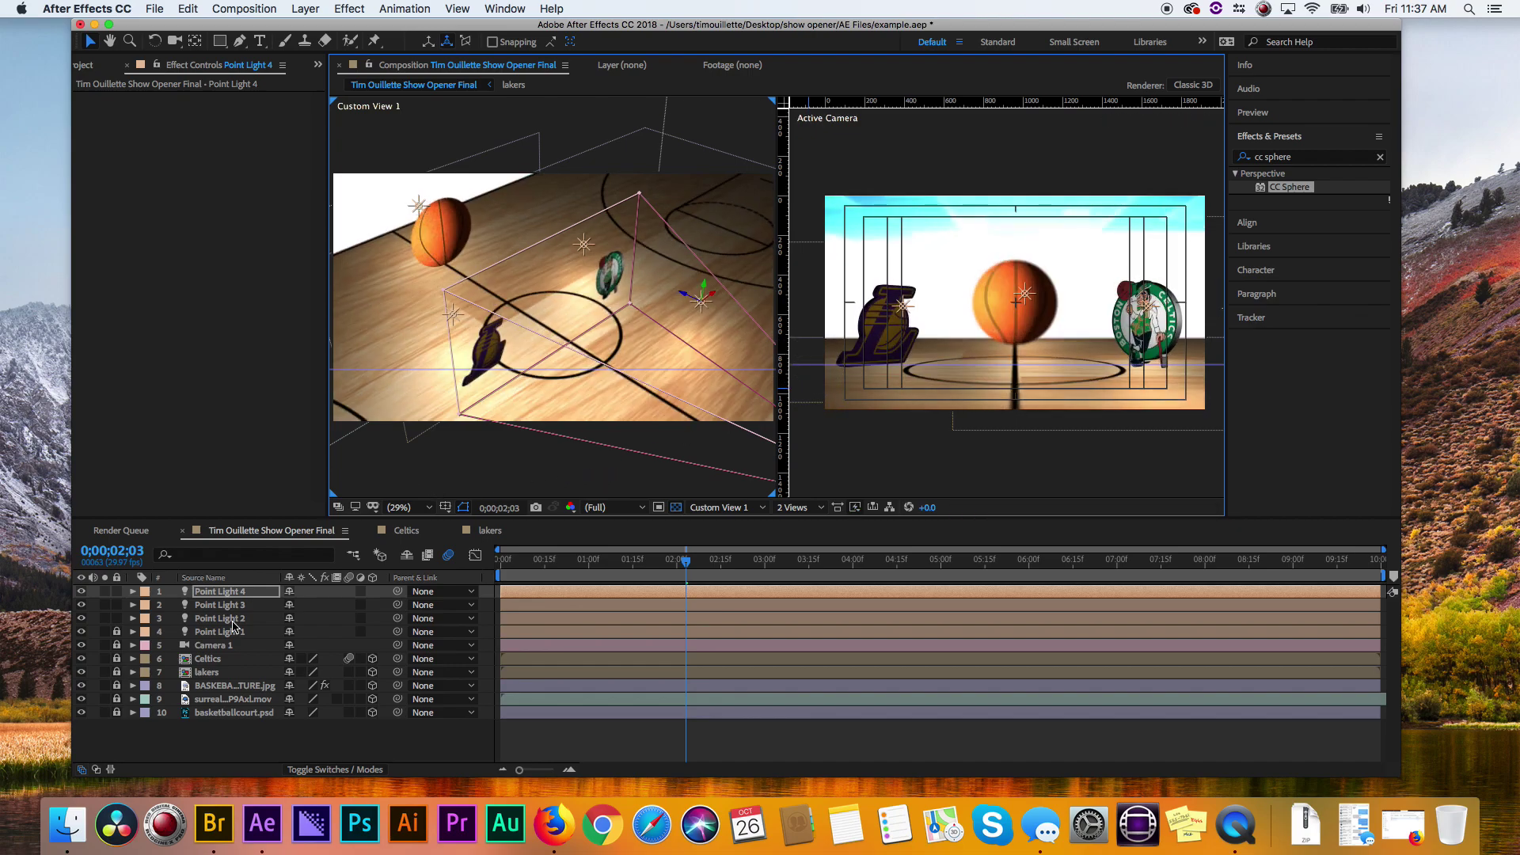
click(215, 594)
key(super+d)
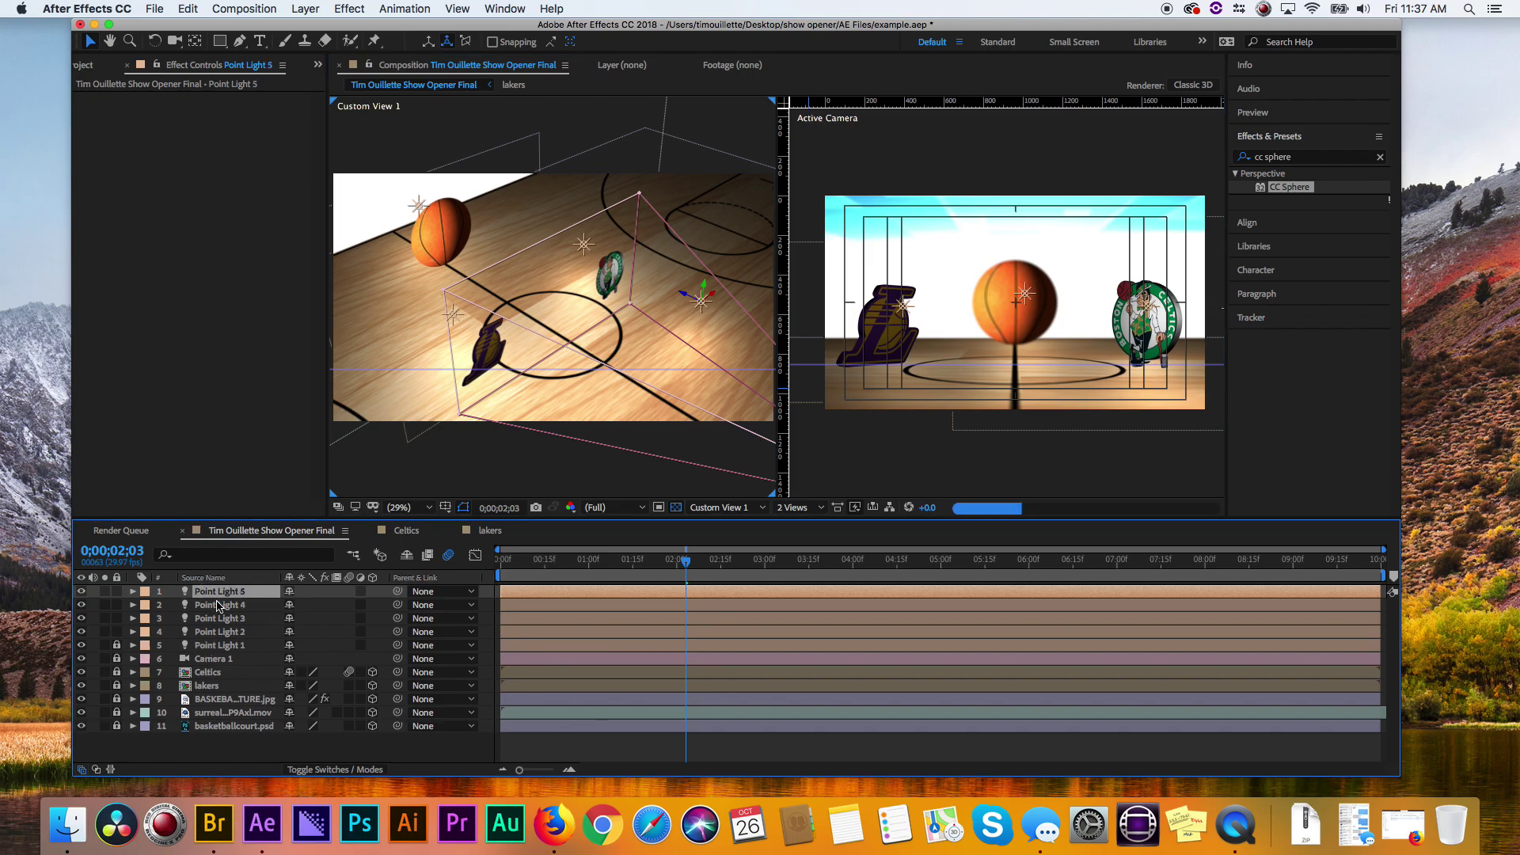
drag(710, 291, 327, 539)
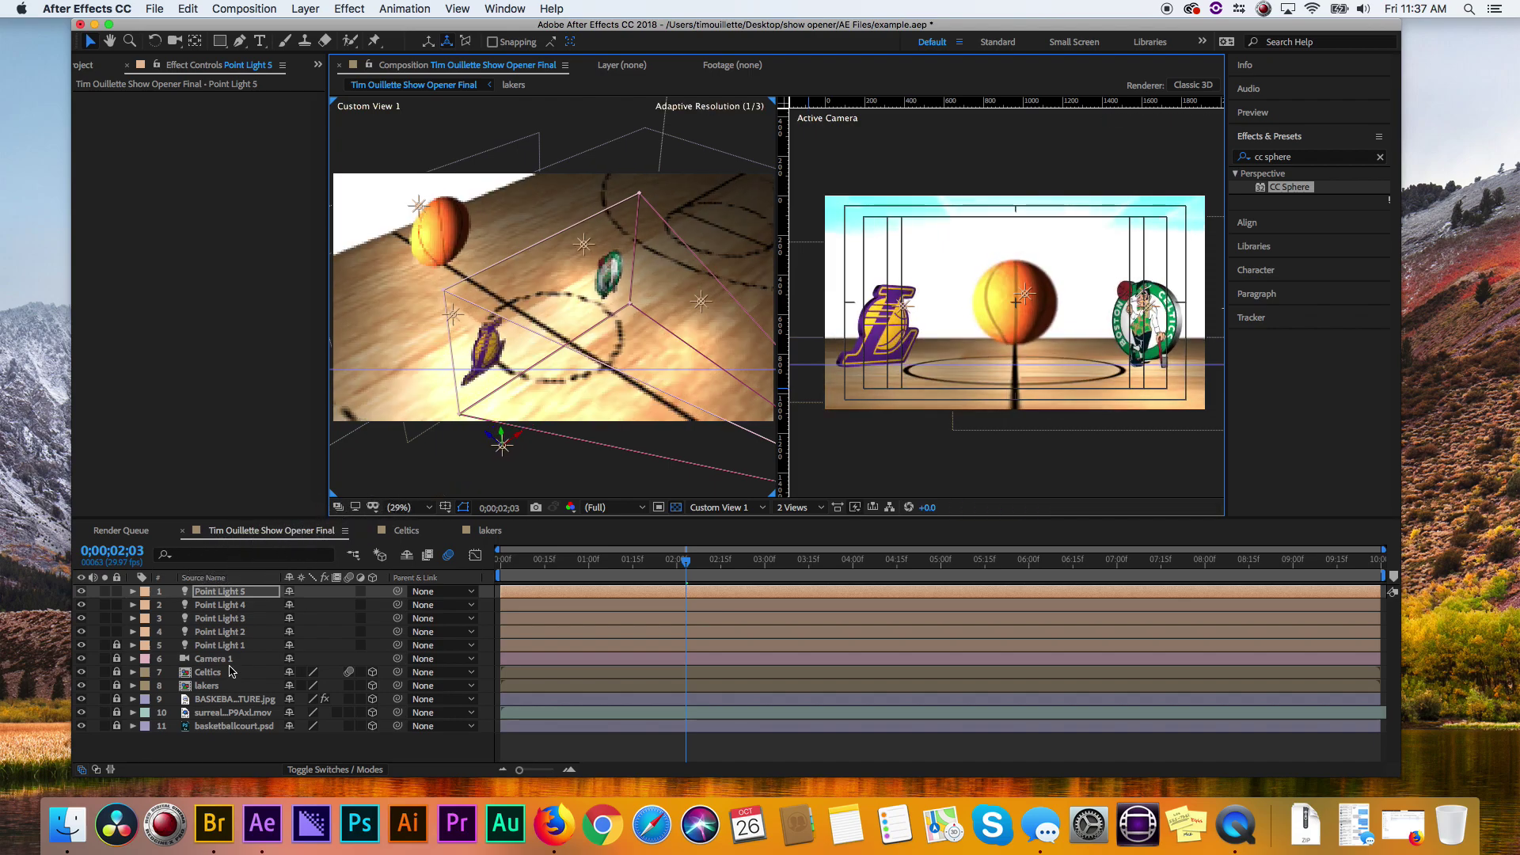
- Slide Point Light 5 toward the Lakers logo and set its Intensity to 61%
click(133, 591)
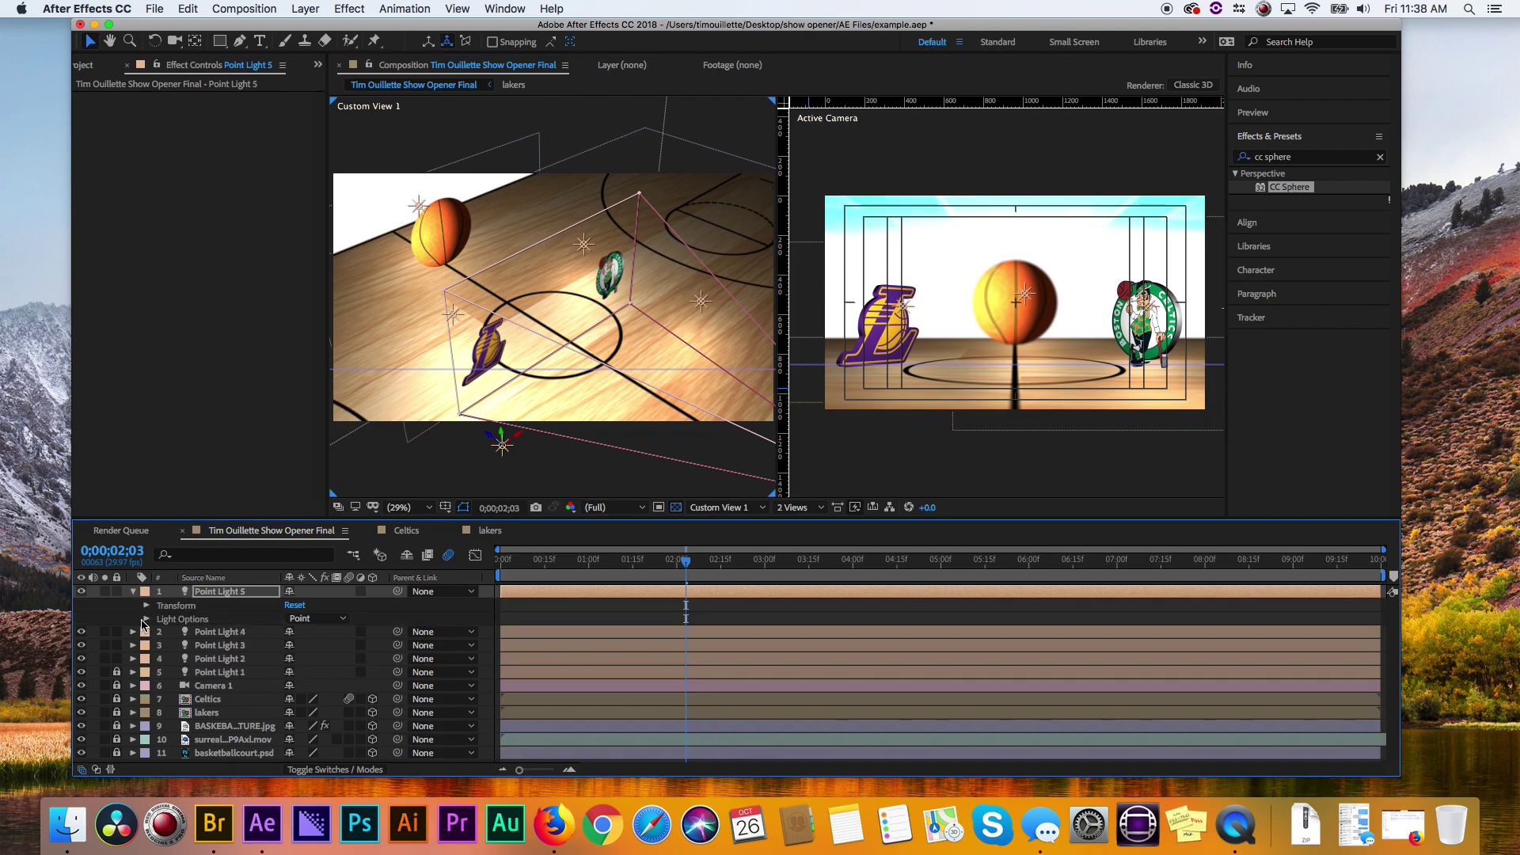
click(147, 606)
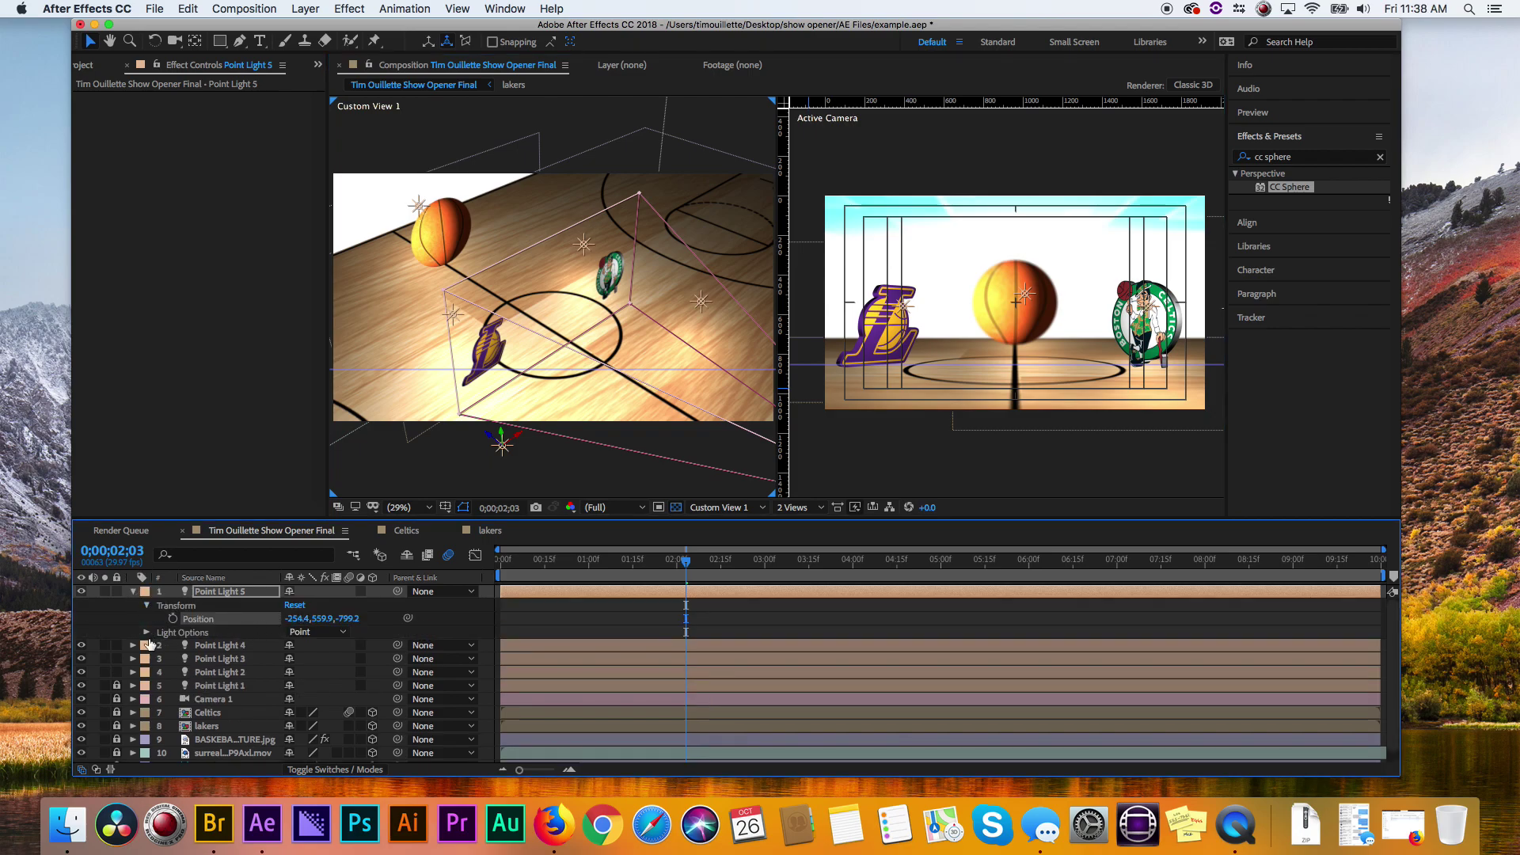
click(147, 633)
drag(198, 646, 333, 645)
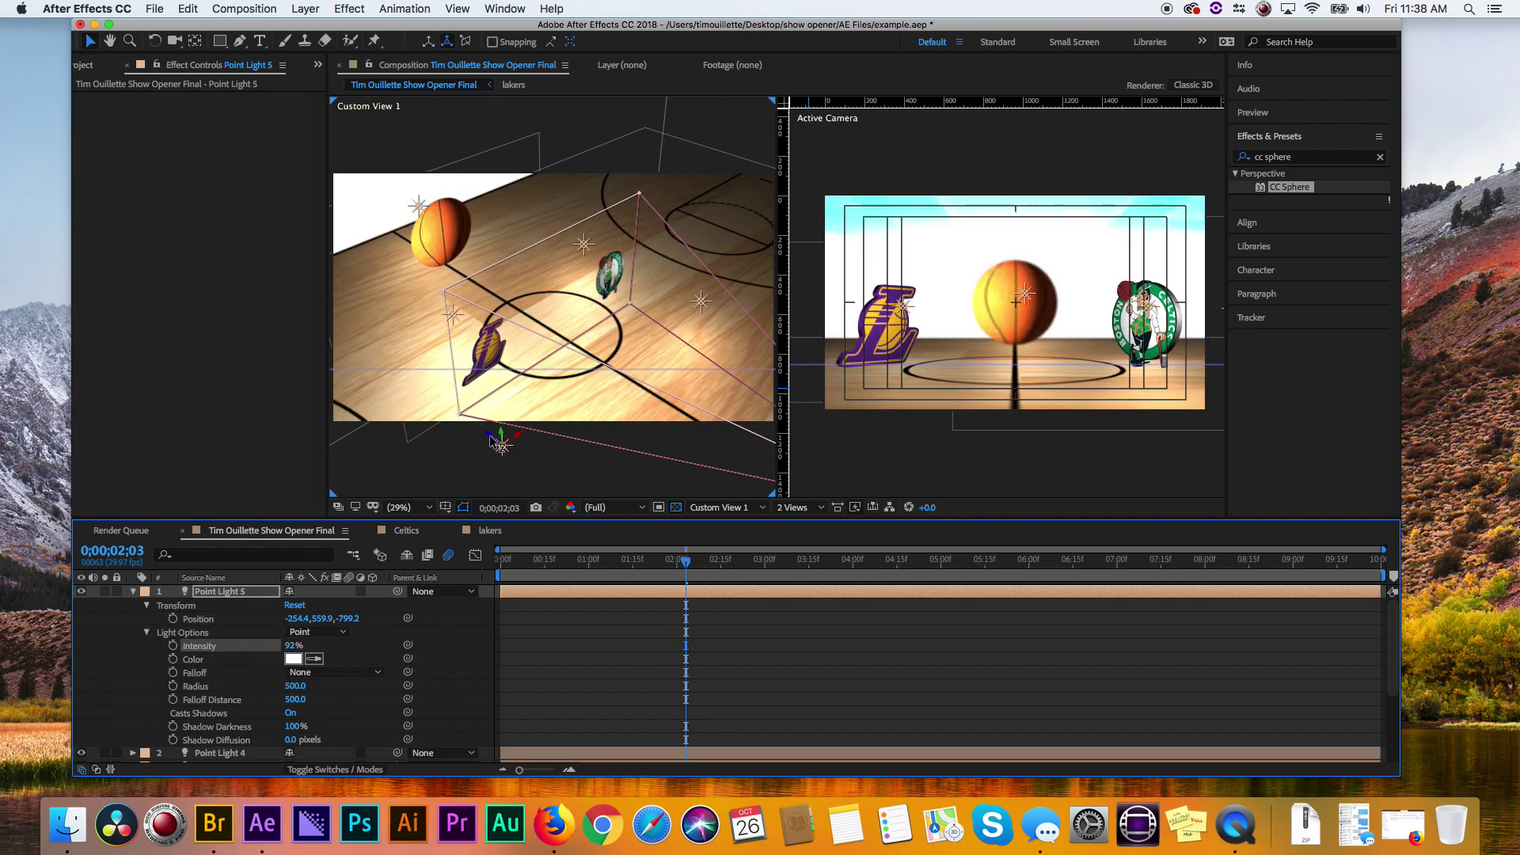
drag(491, 434, 447, 393)
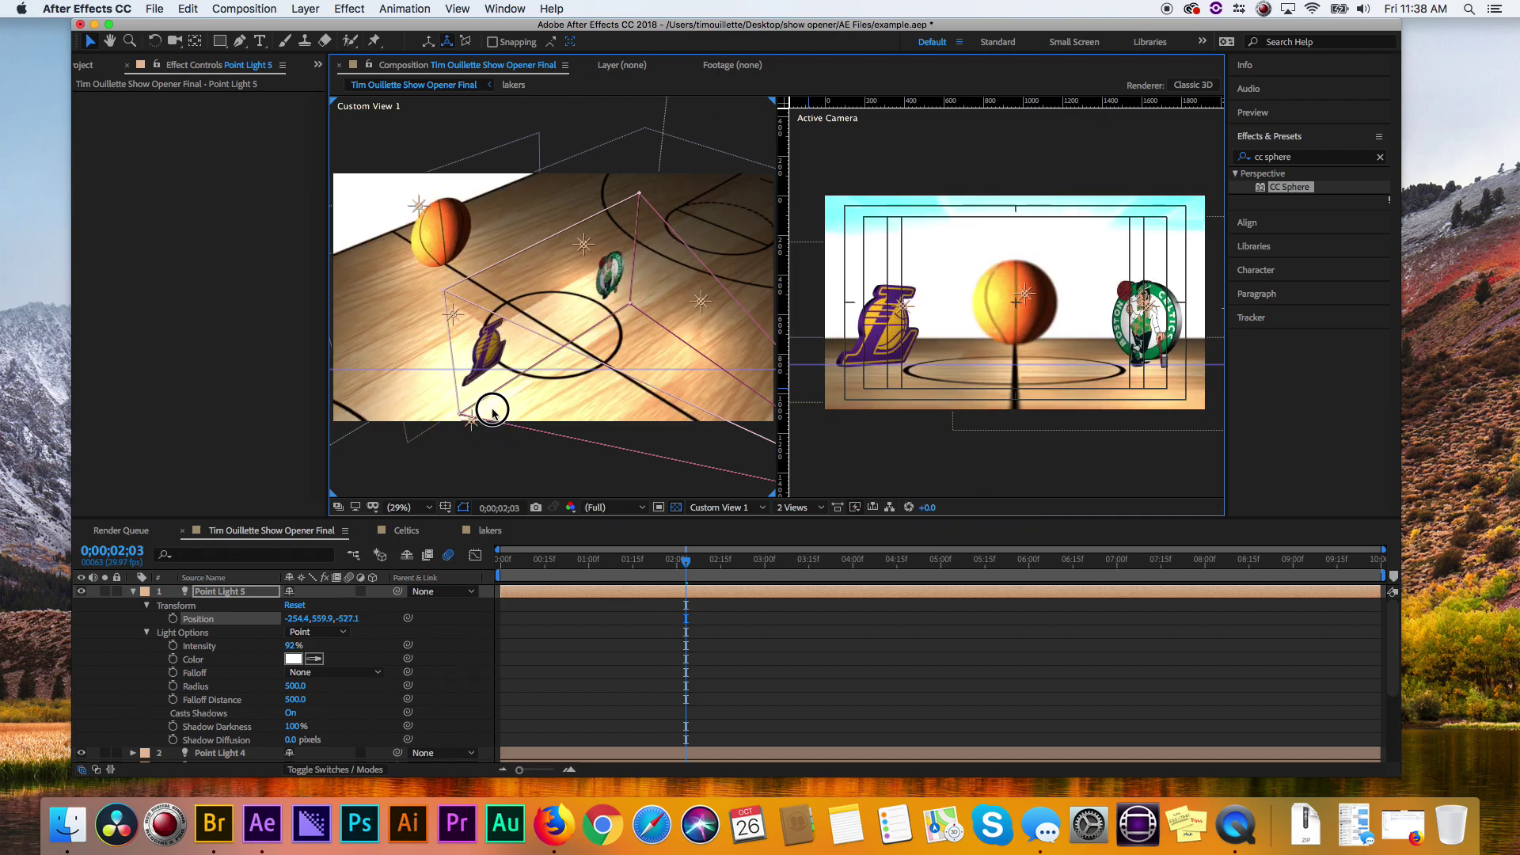
click(517, 401)
click(475, 417)
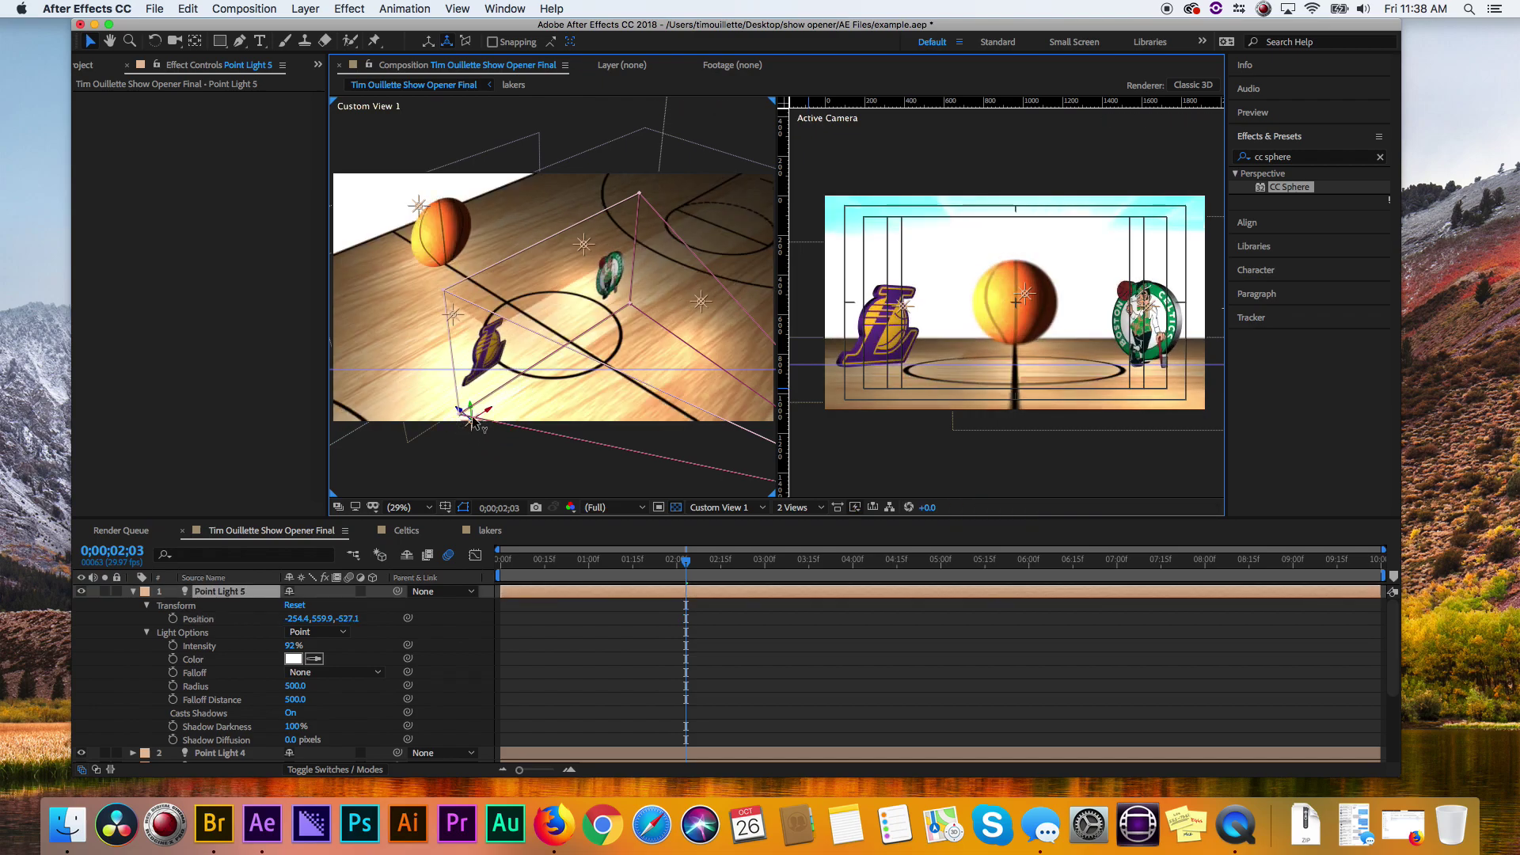
drag(488, 413, 567, 342)
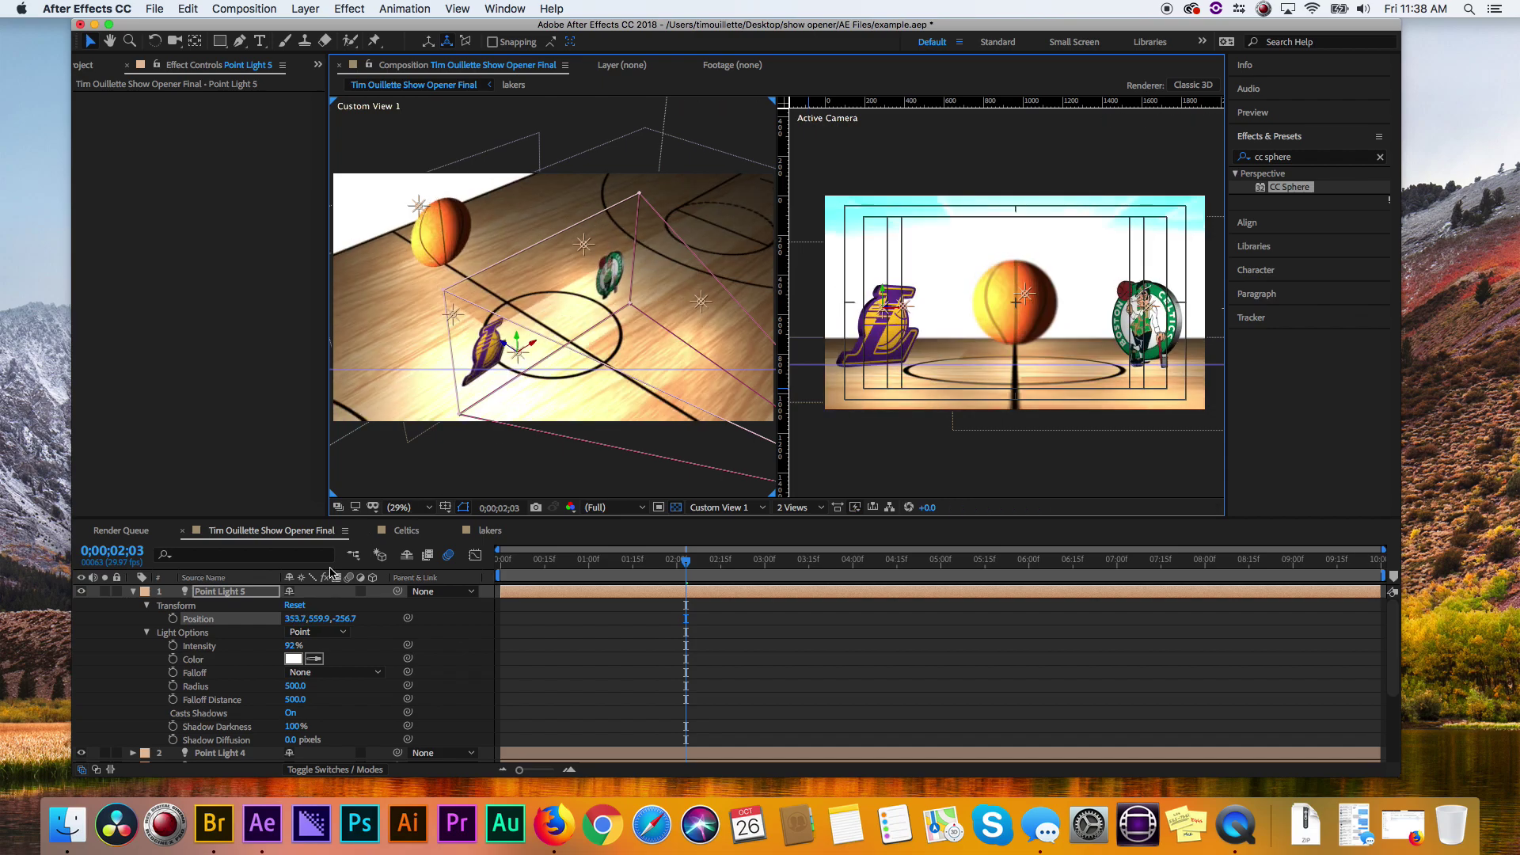
drag(289, 646, 267, 651)
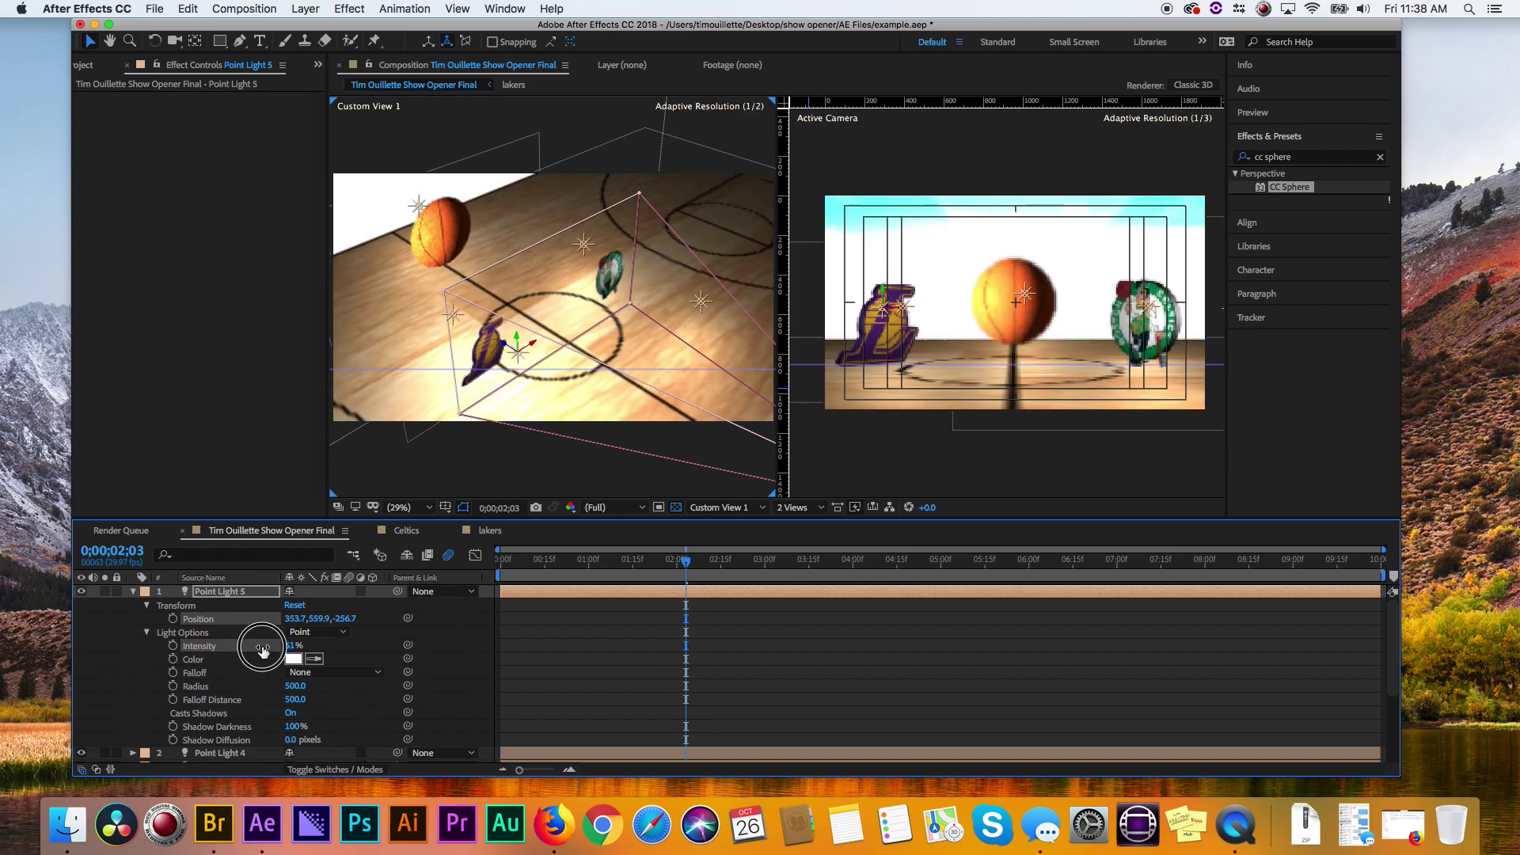
click(133, 592)
click(211, 584)
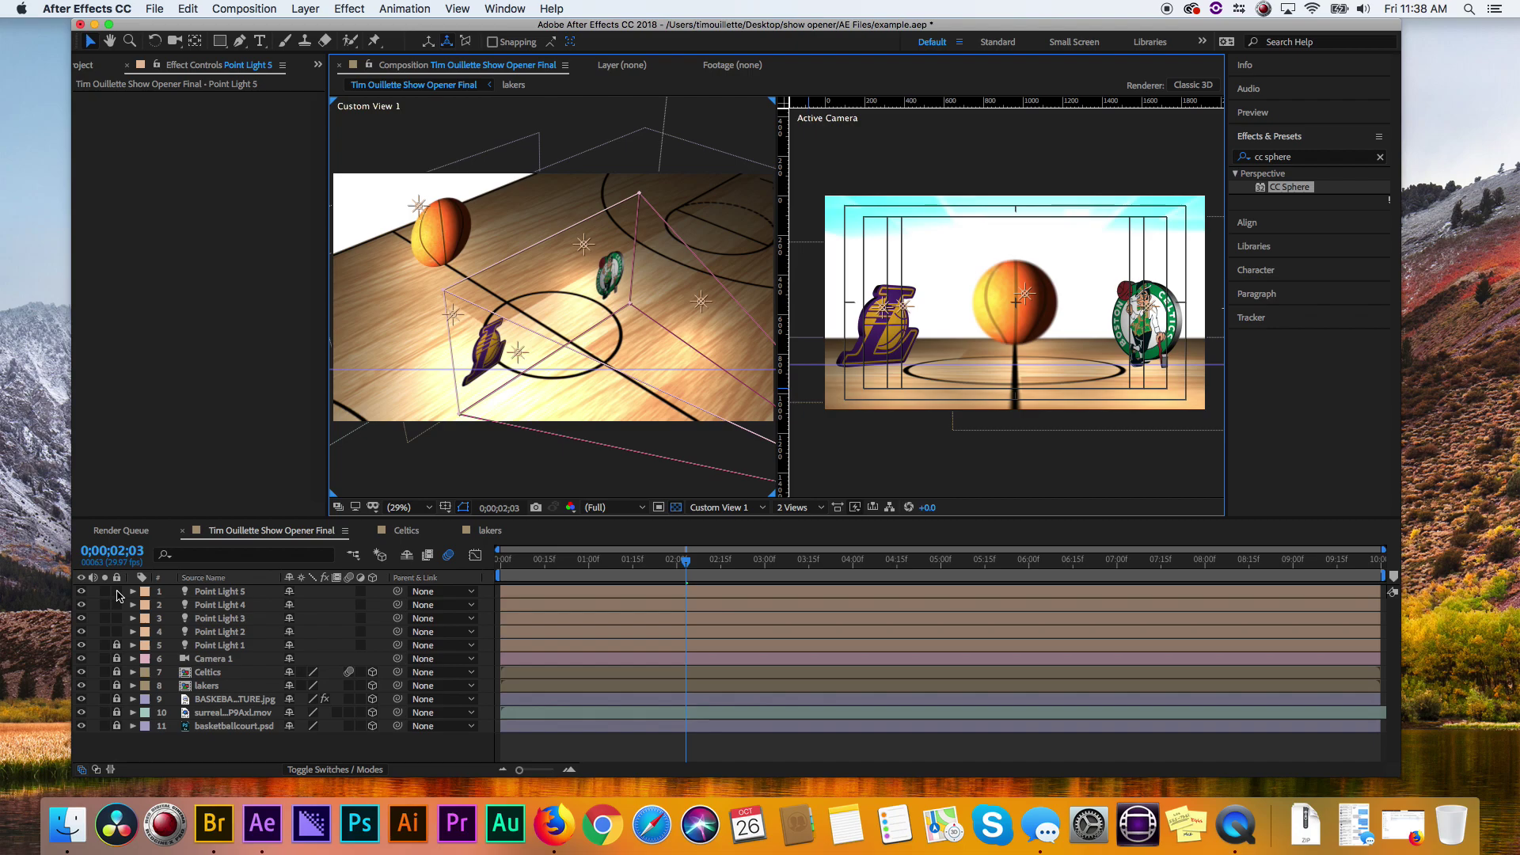
- Review the Light Options of Point Lights 5 and 4, then fold them away
click(133, 592)
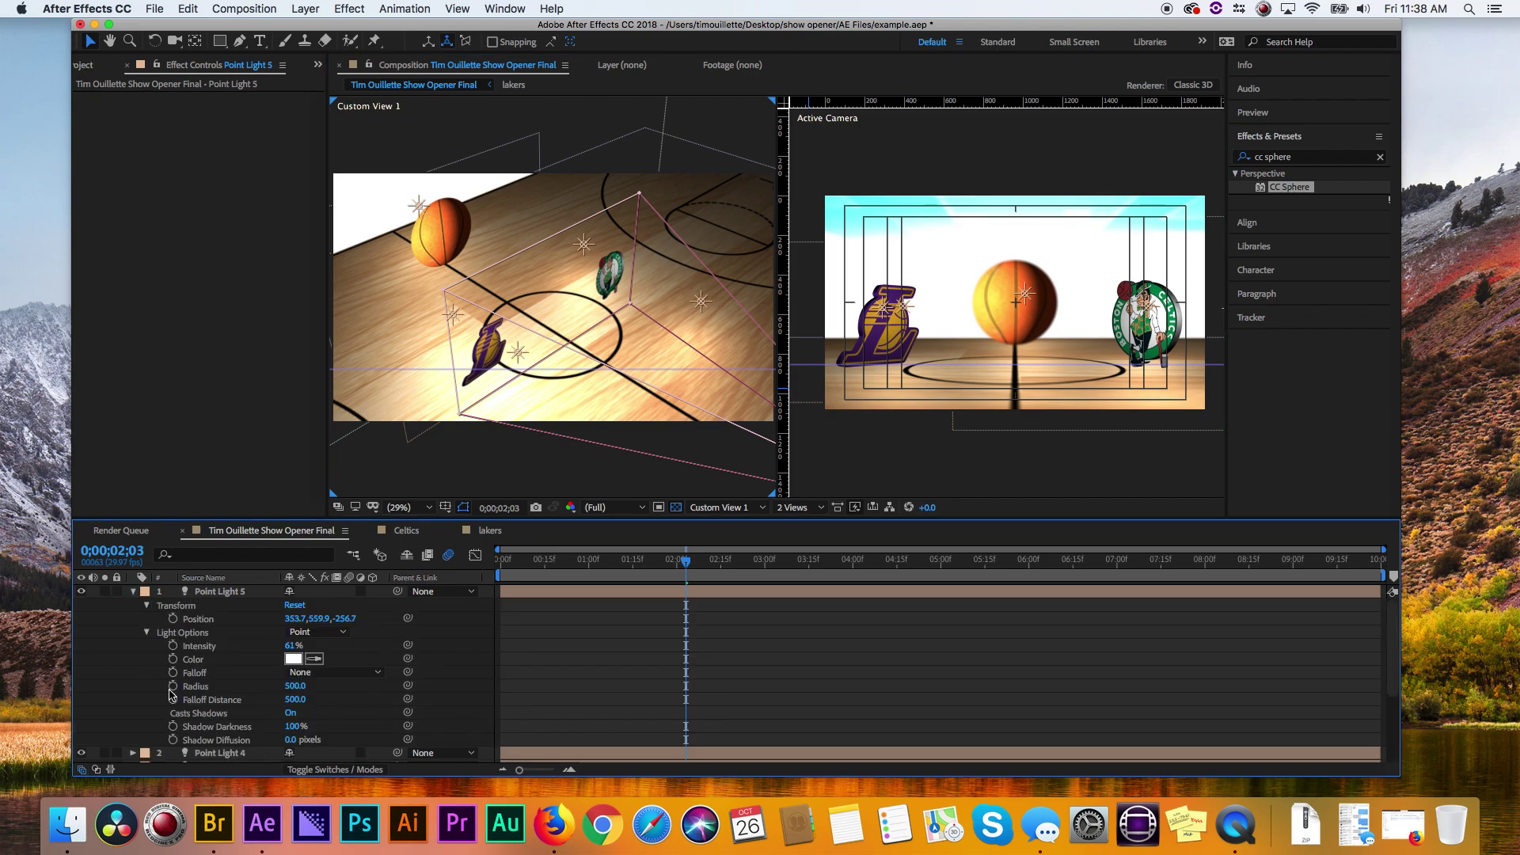
click(146, 633)
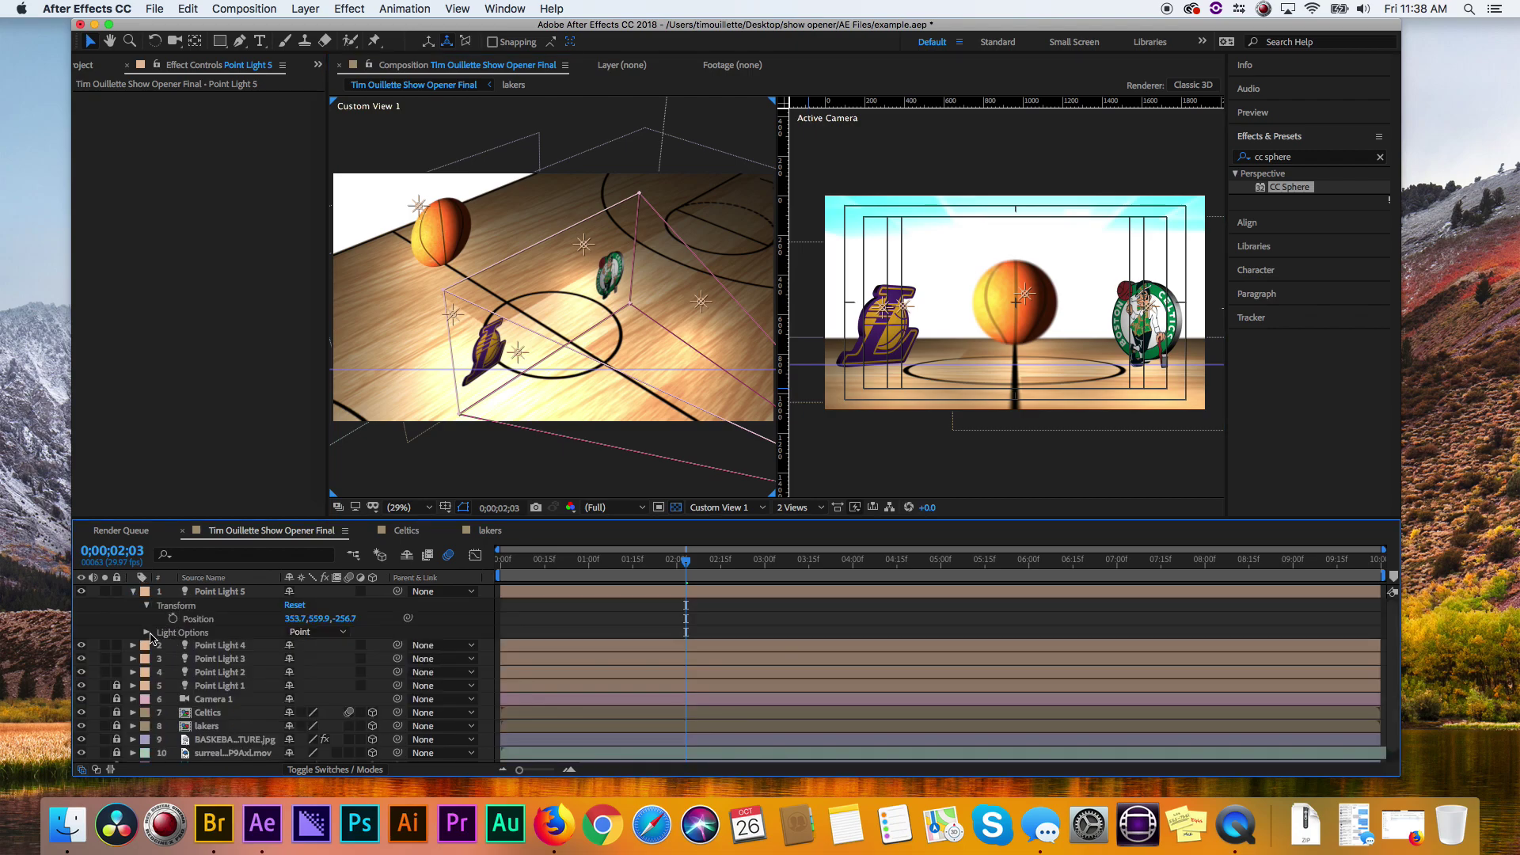
click(147, 633)
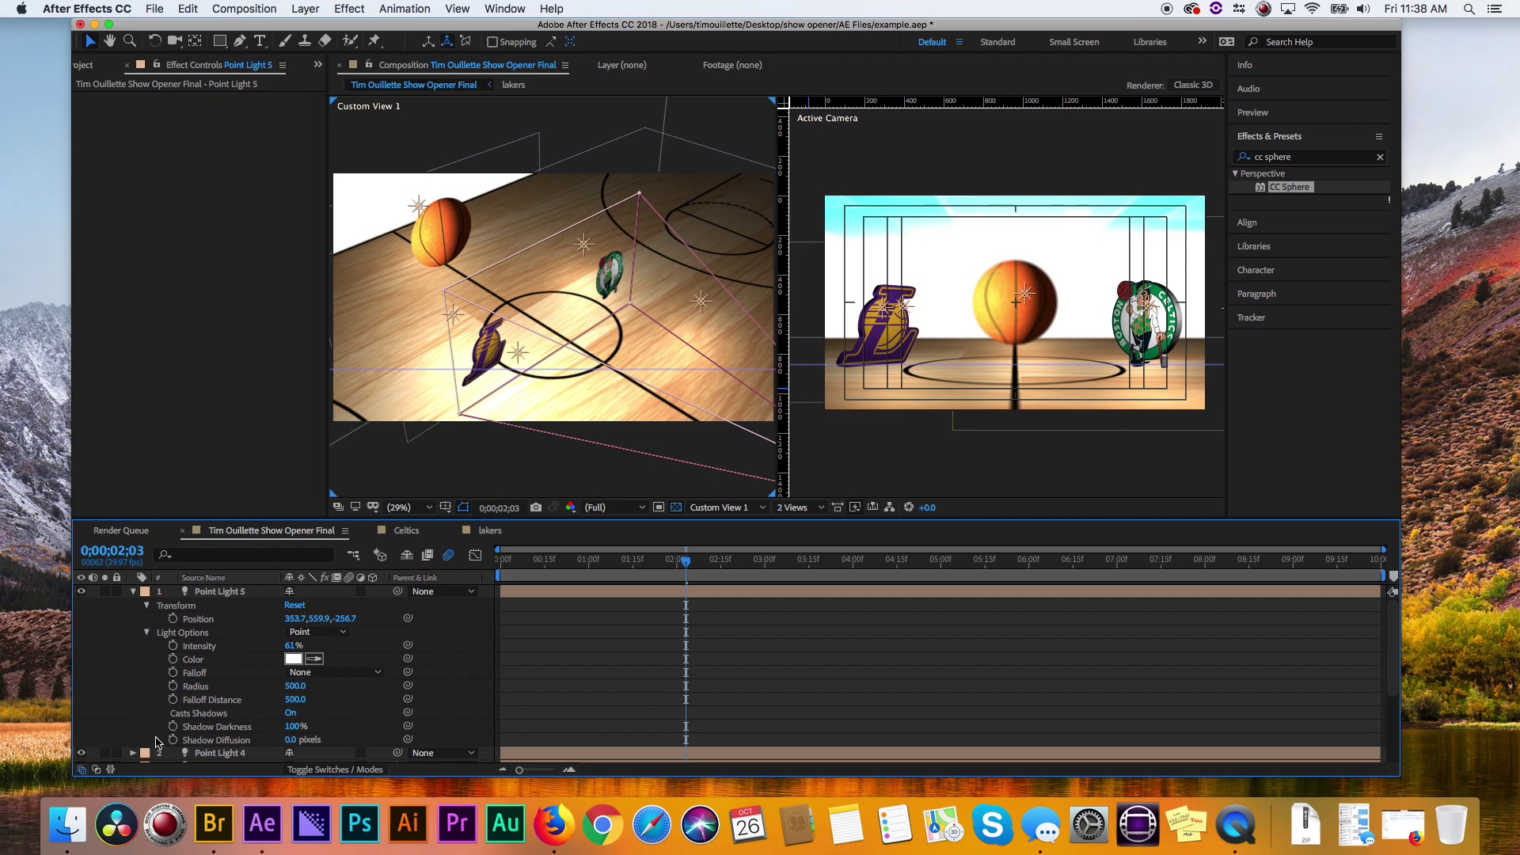
click(145, 633)
click(145, 633)
click(145, 633)
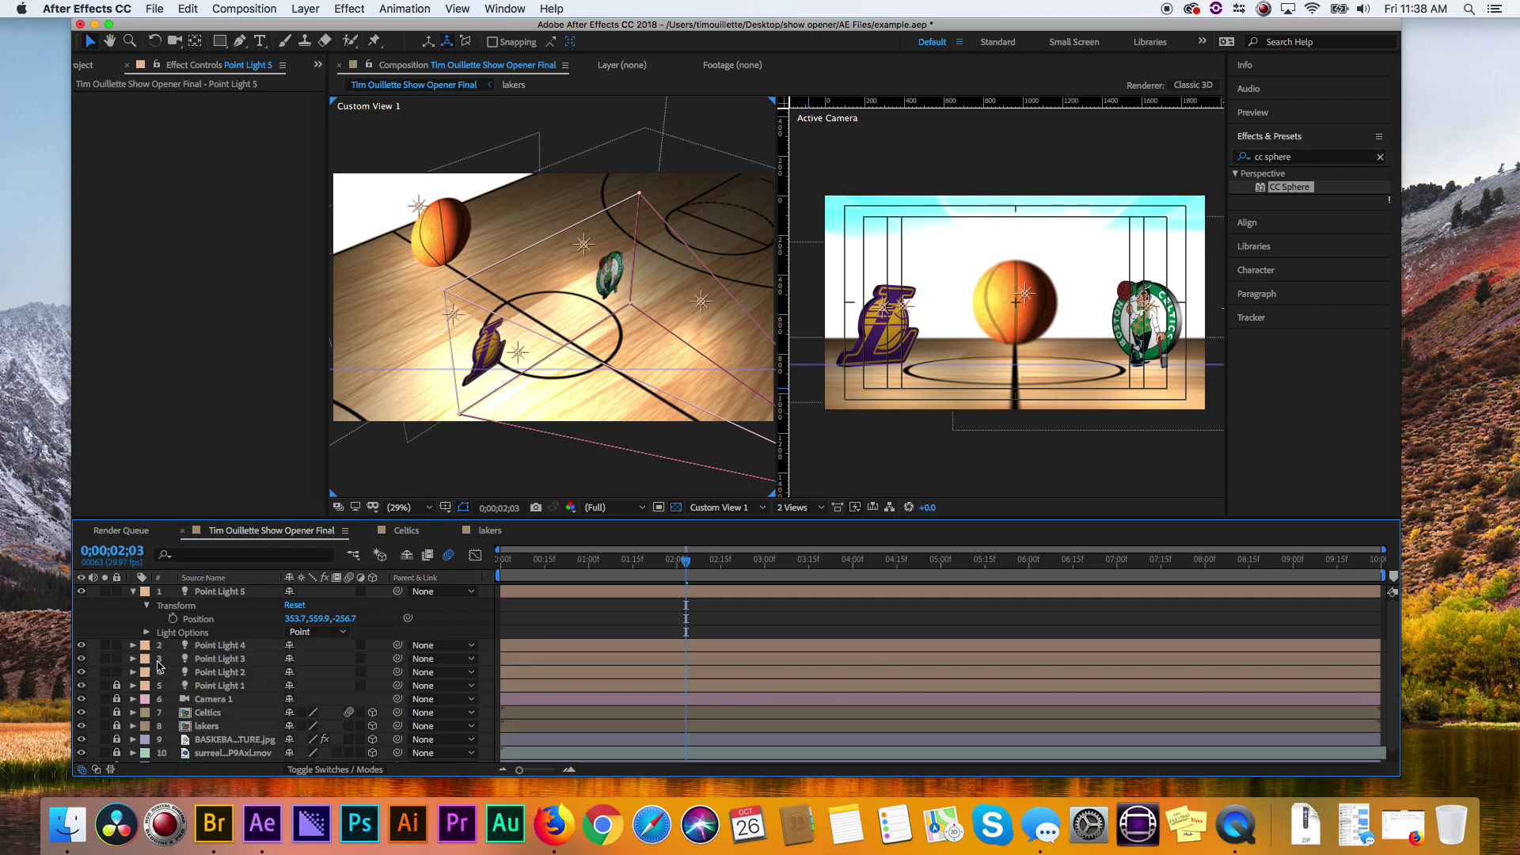
click(147, 633)
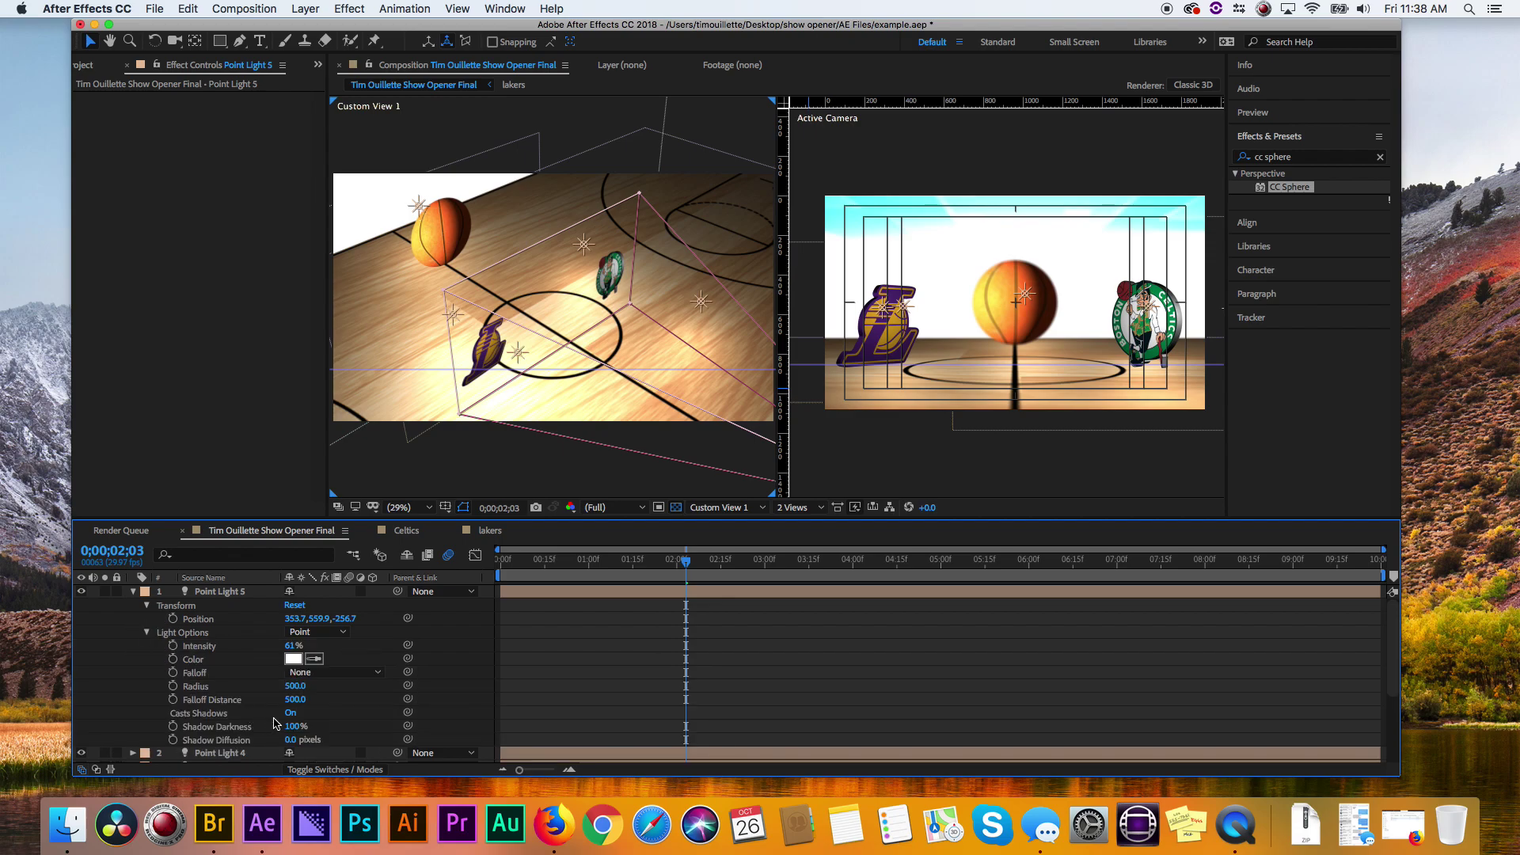
click(133, 592)
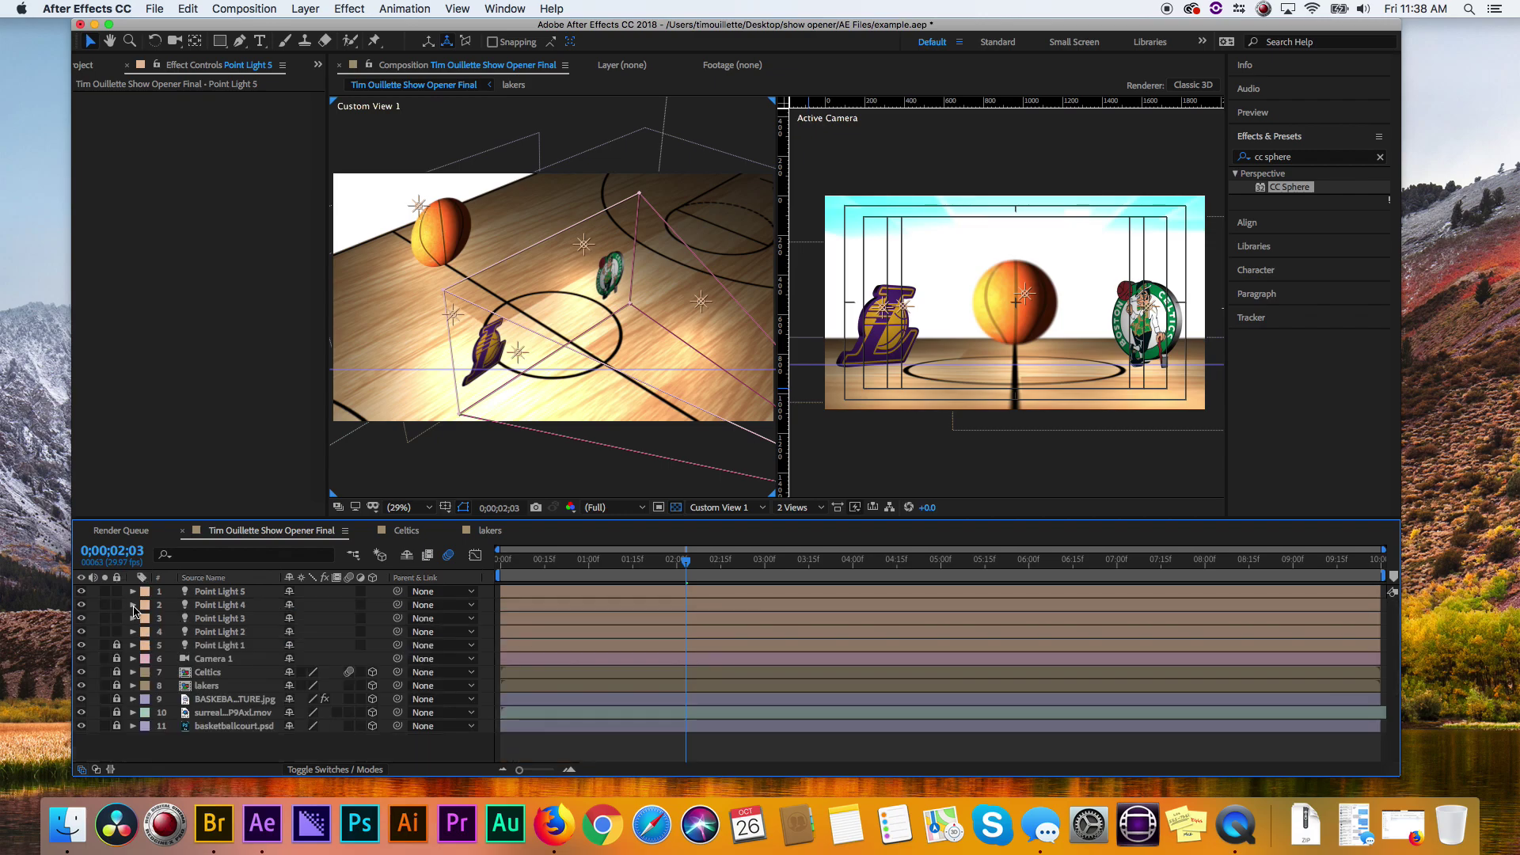
click(133, 606)
click(147, 633)
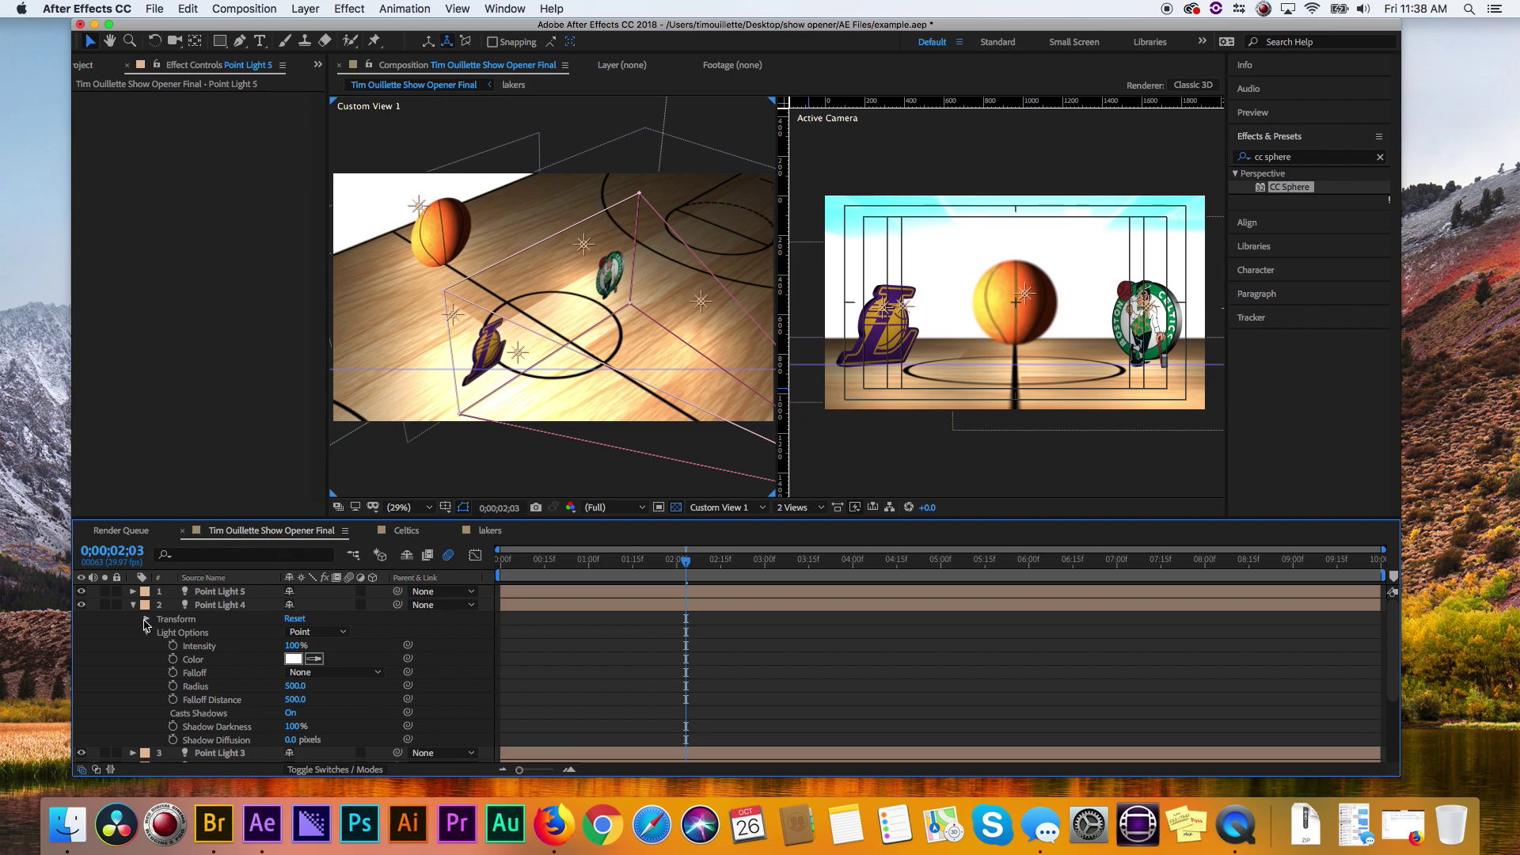
click(146, 632)
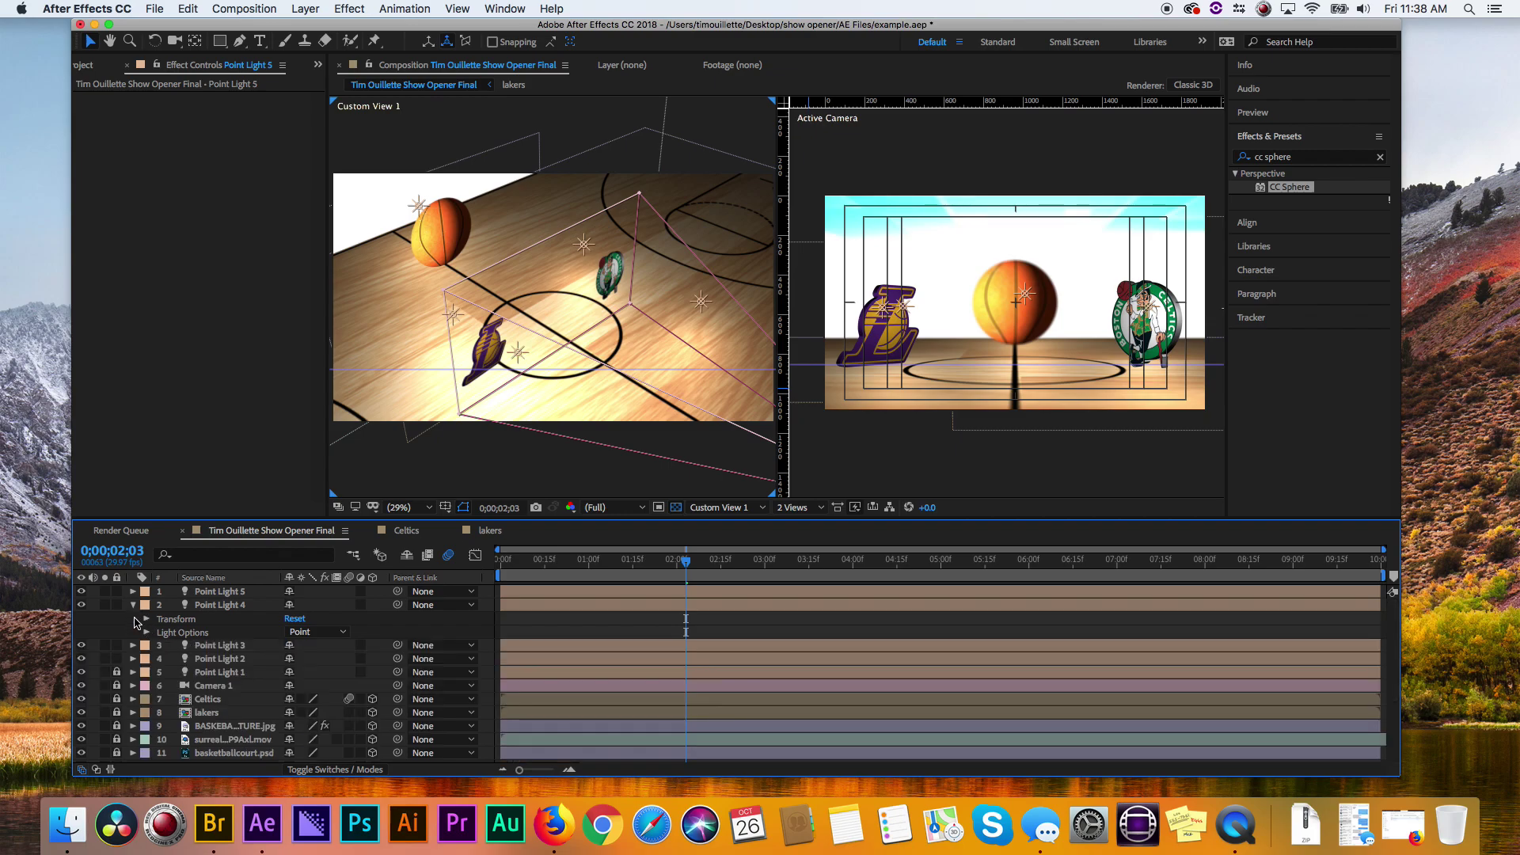
- Collapse Point Light 3's settings and lock point light layers 1–5
click(132, 646)
click(145, 672)
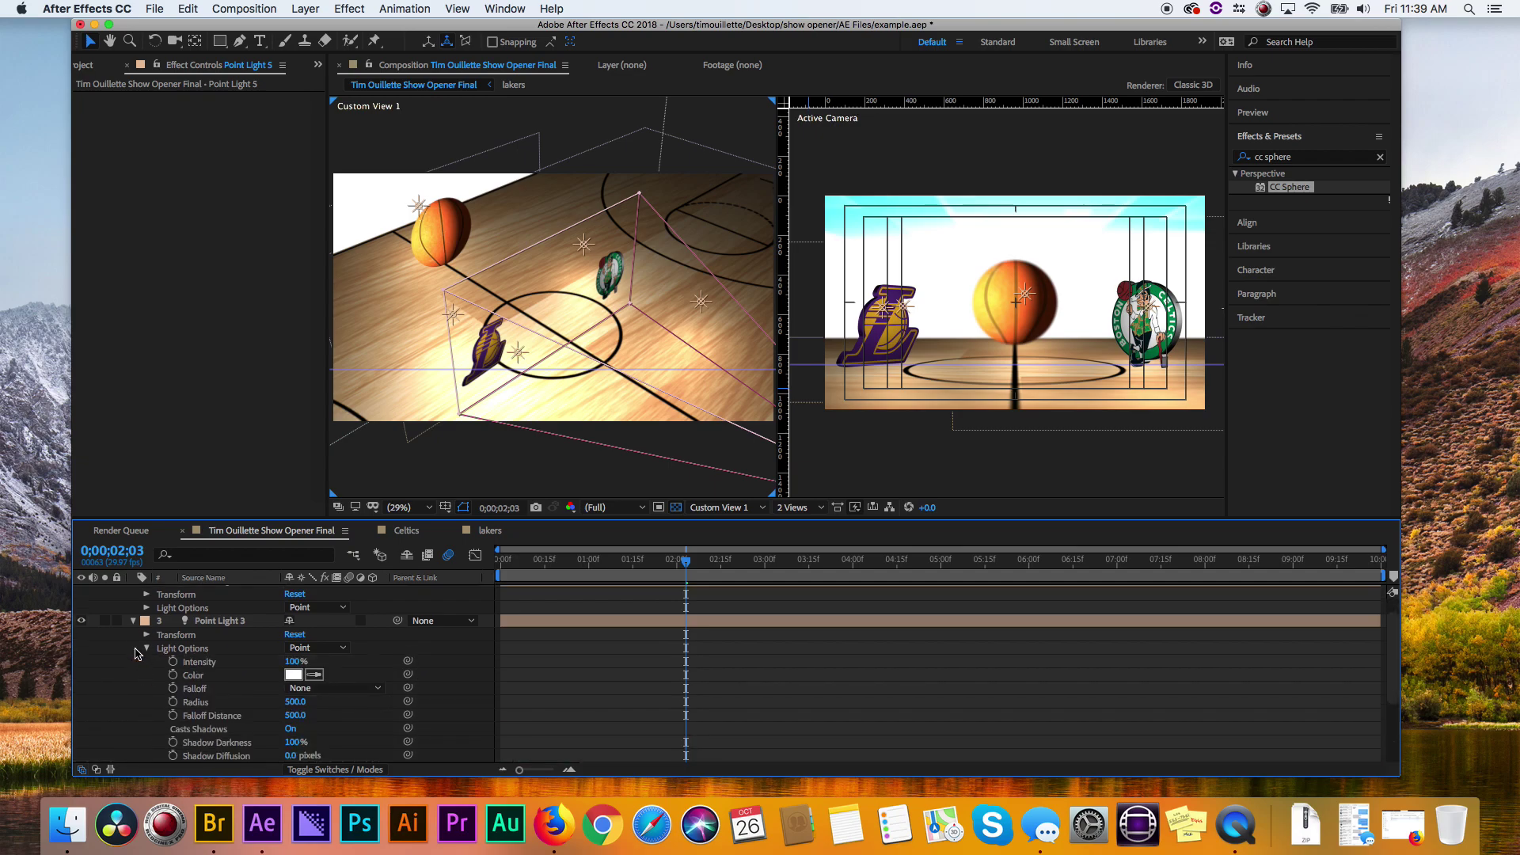
click(146, 648)
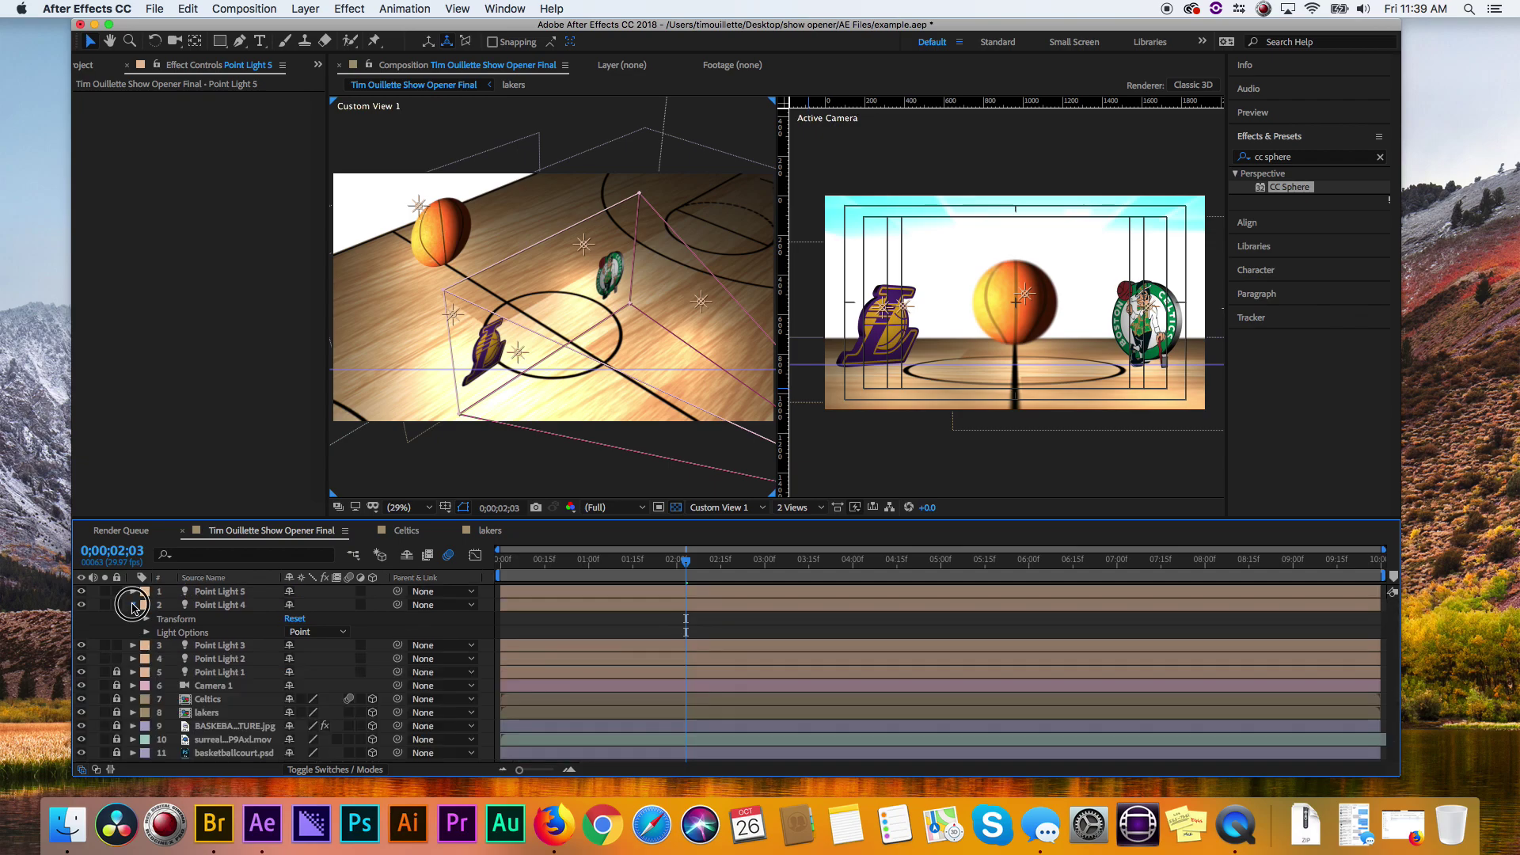
click(133, 618)
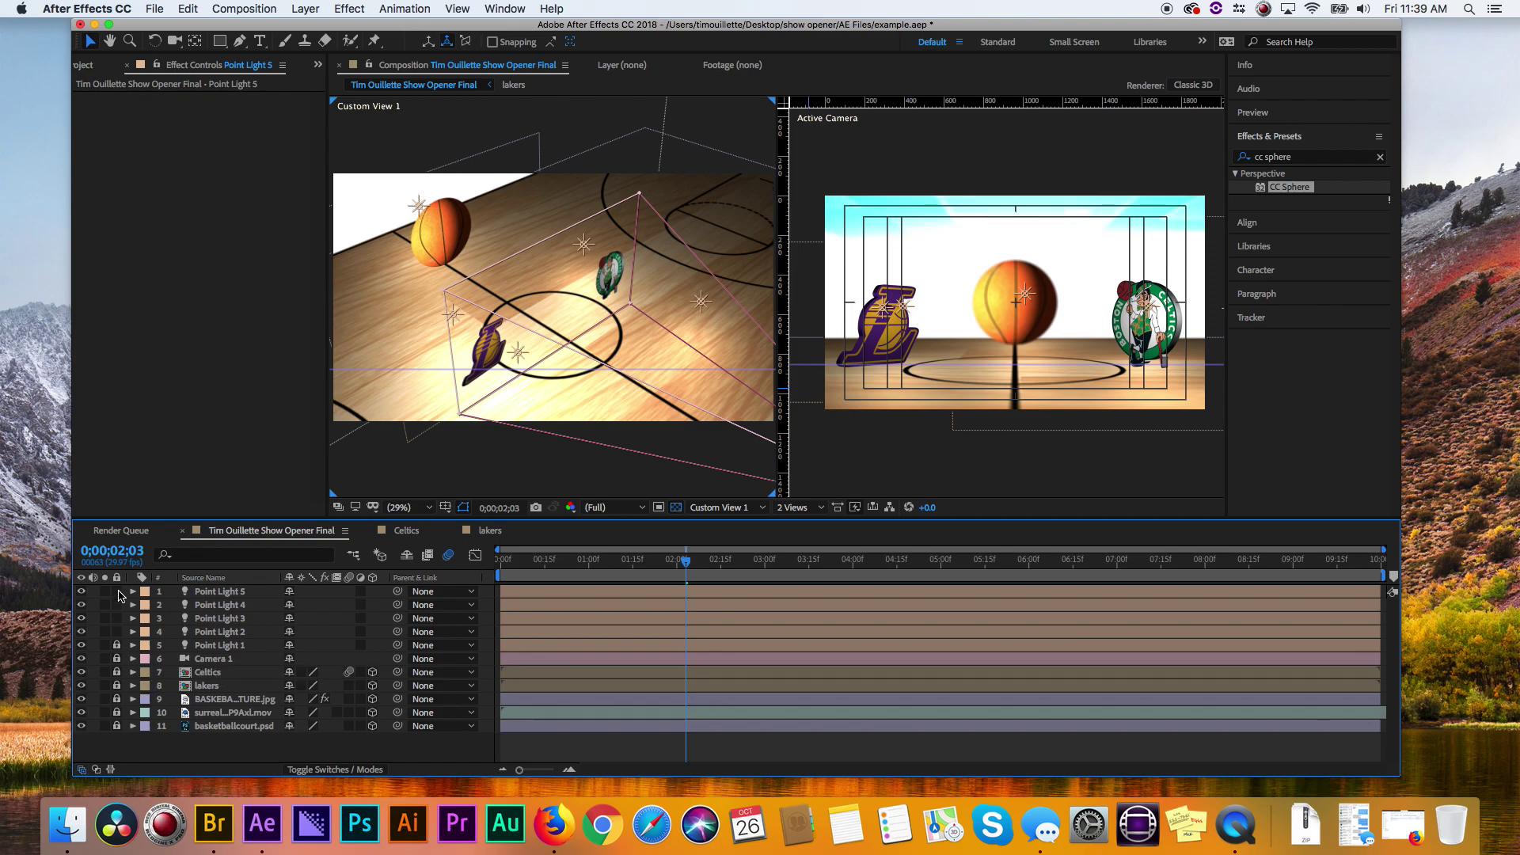
drag(116, 593, 117, 635)
- Give the surreal space background 0% Specular Intensity and turn its Casts Shadows on
click(225, 713)
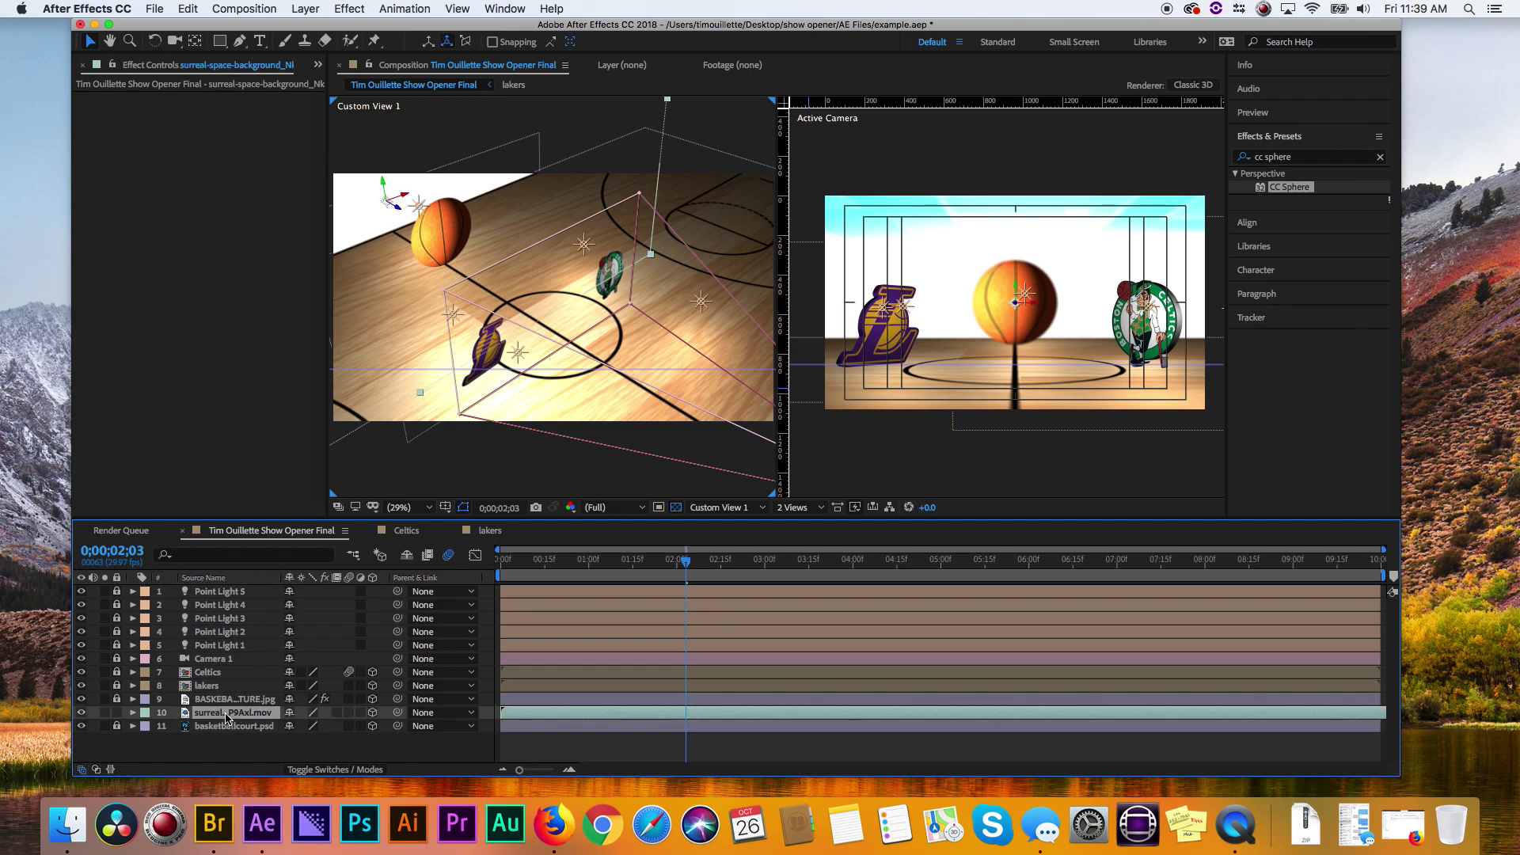
click(133, 713)
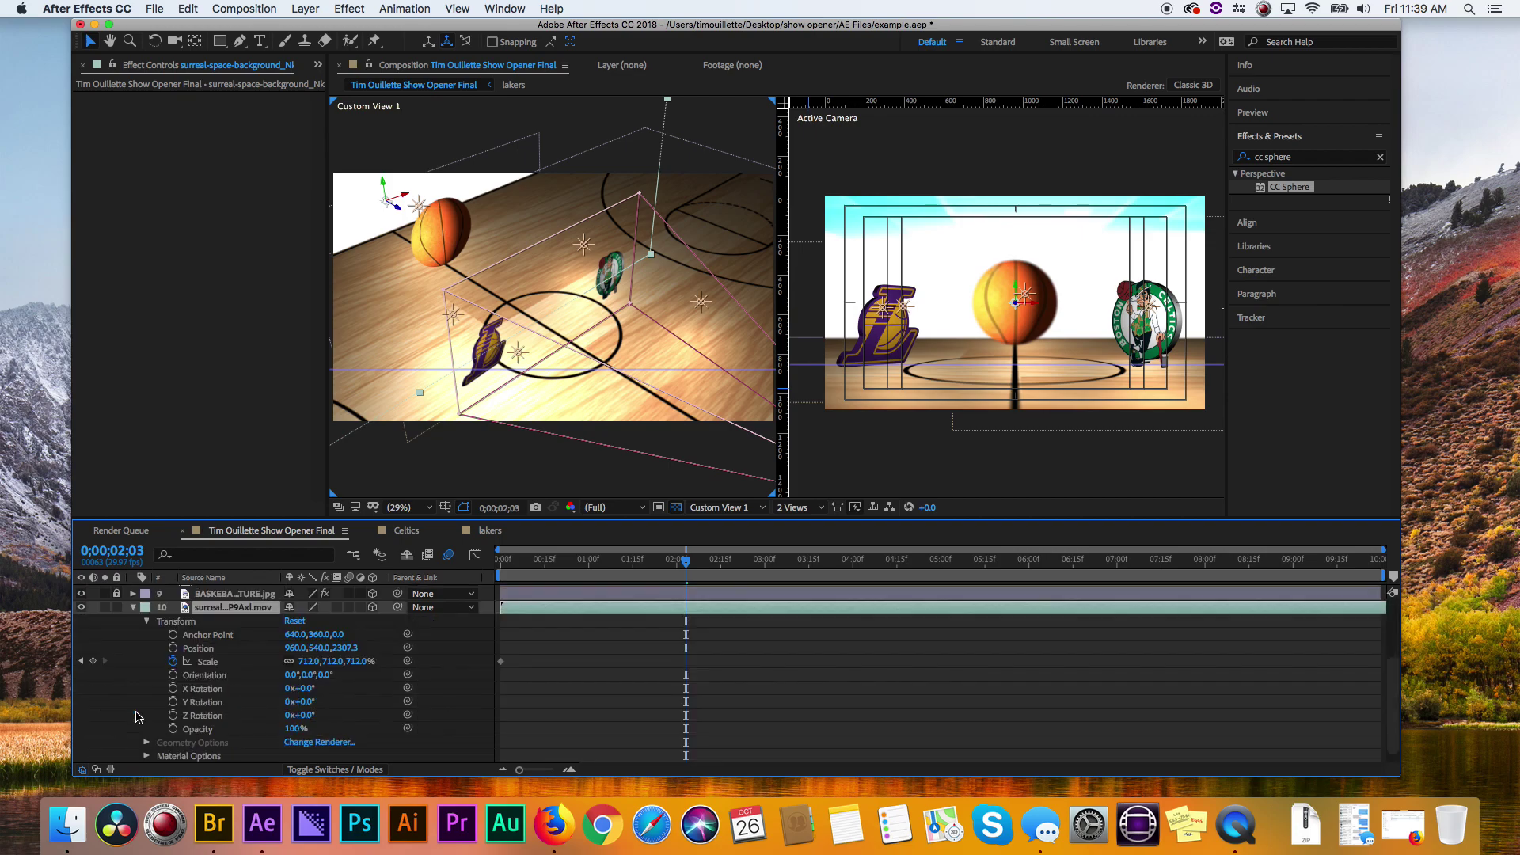
click(146, 623)
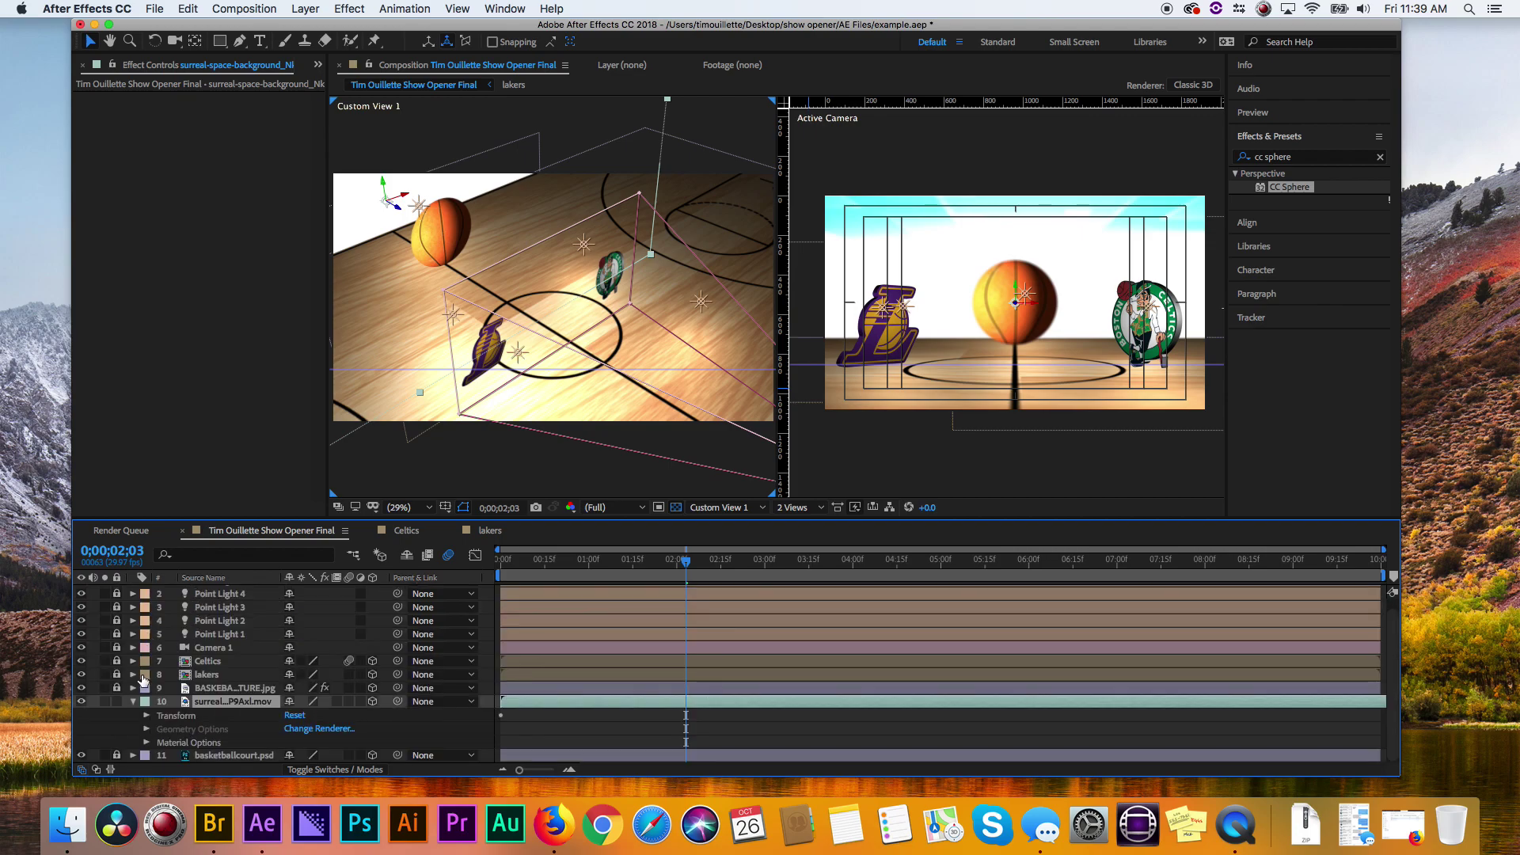
click(148, 742)
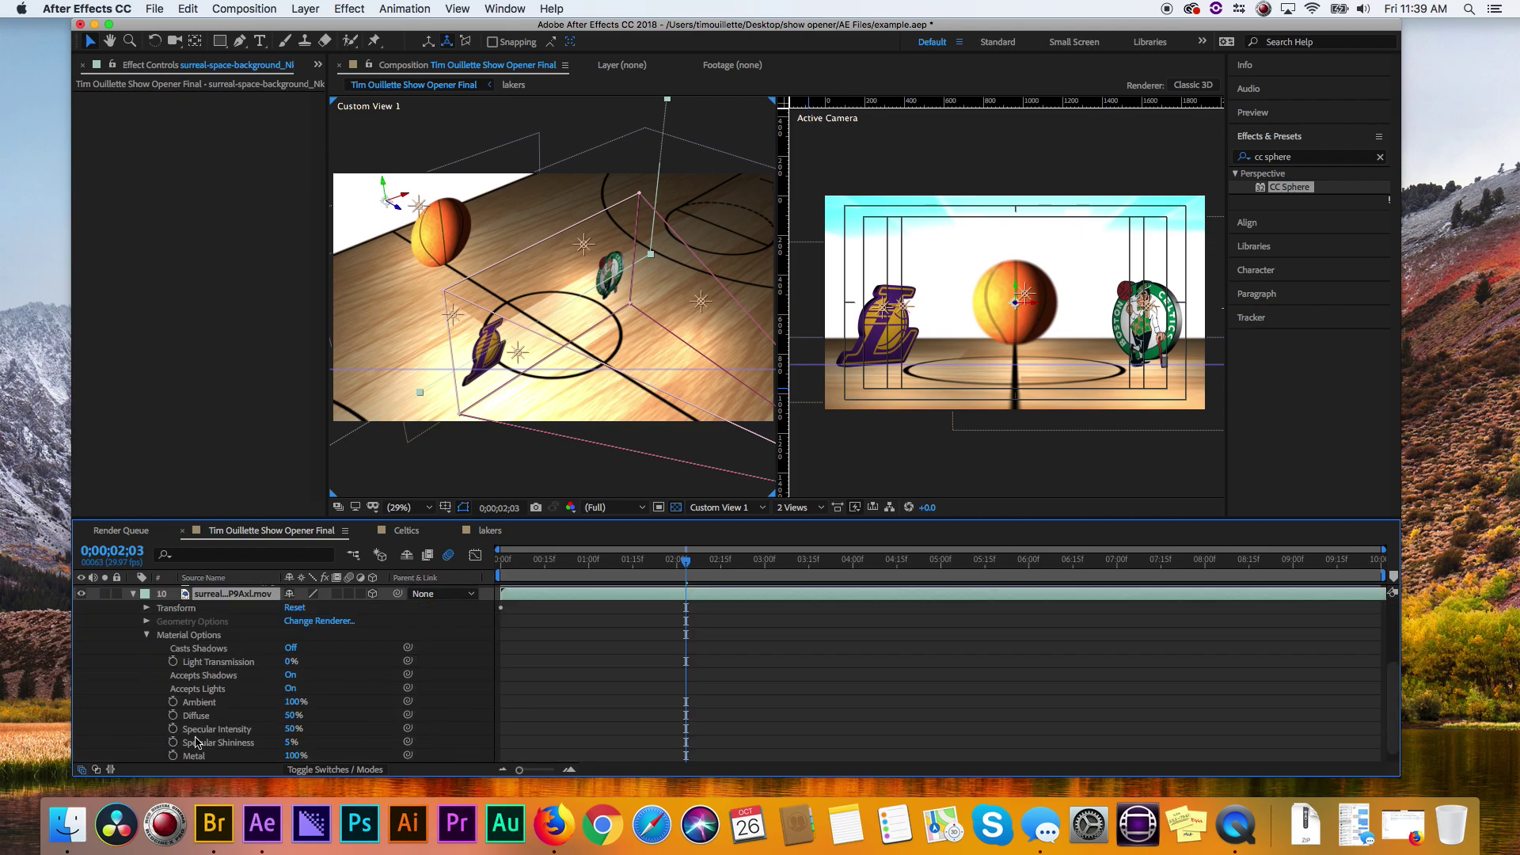
drag(291, 735, 290, 700)
scroll(204, 730, down, 1)
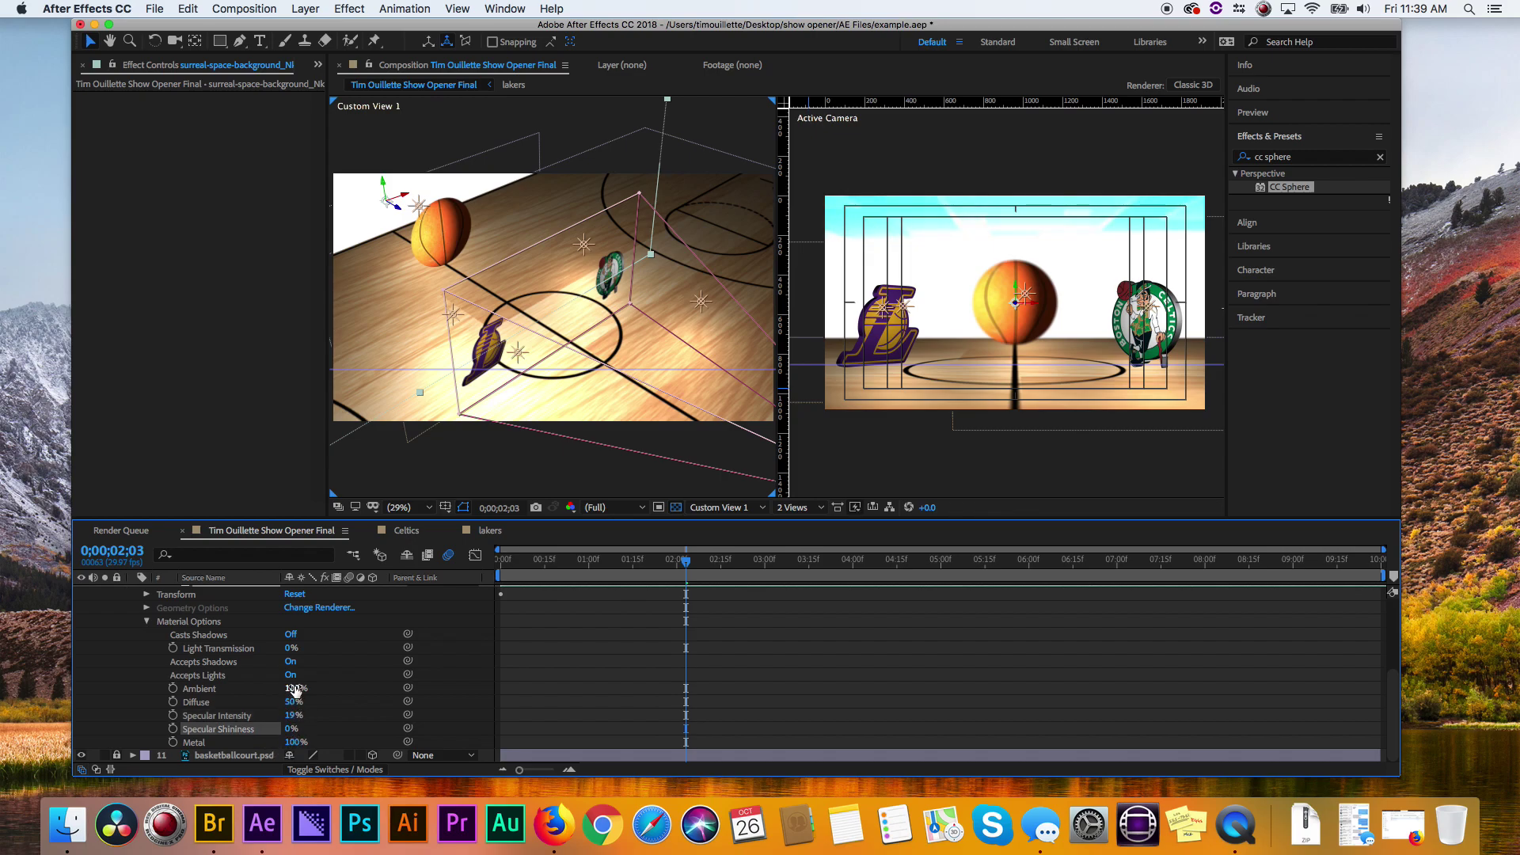
drag(295, 690, 321, 691)
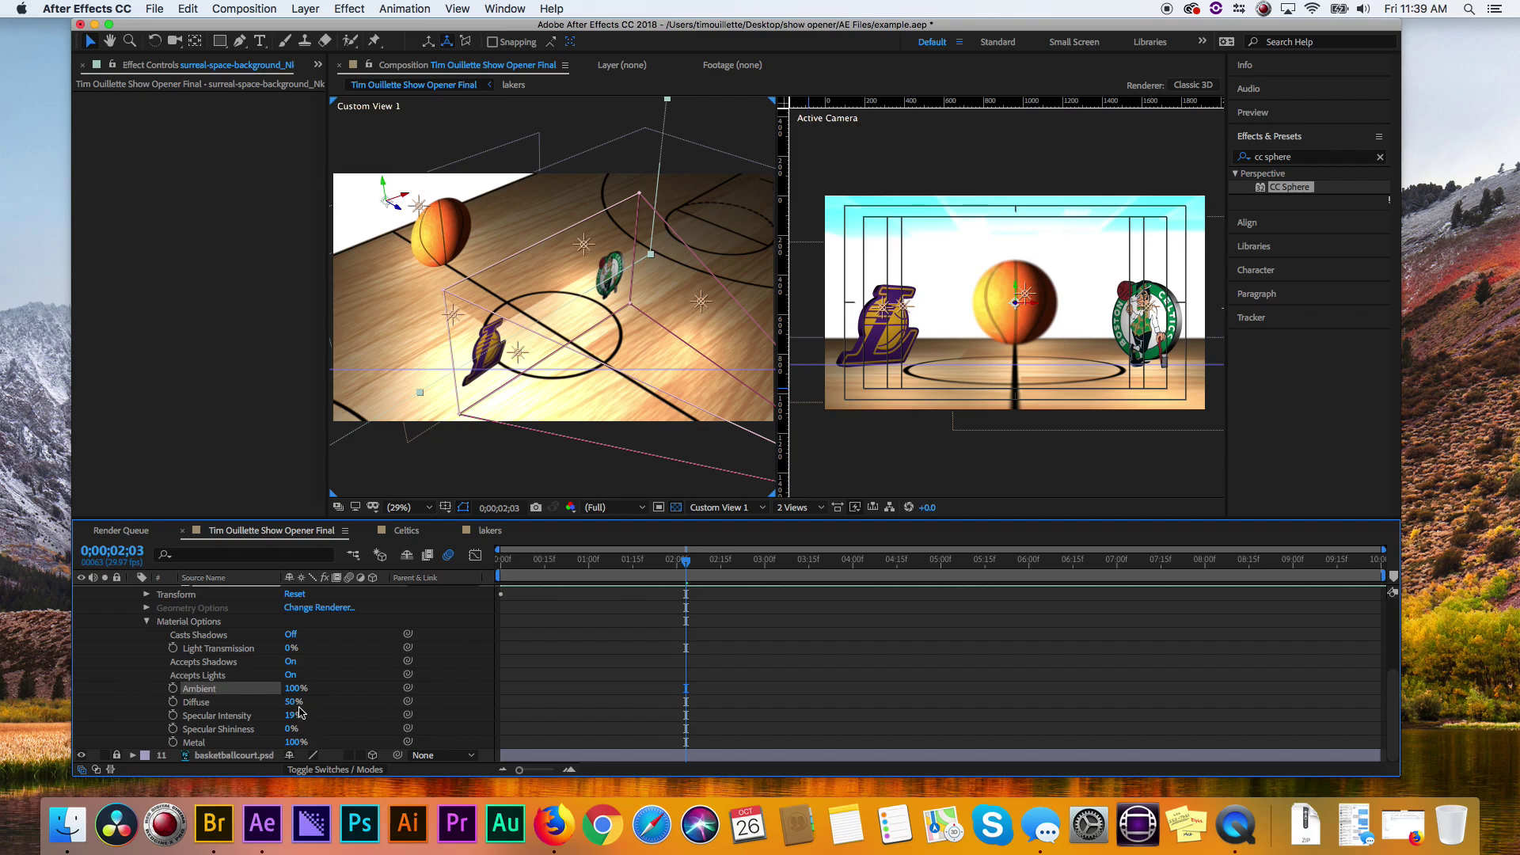
click(291, 634)
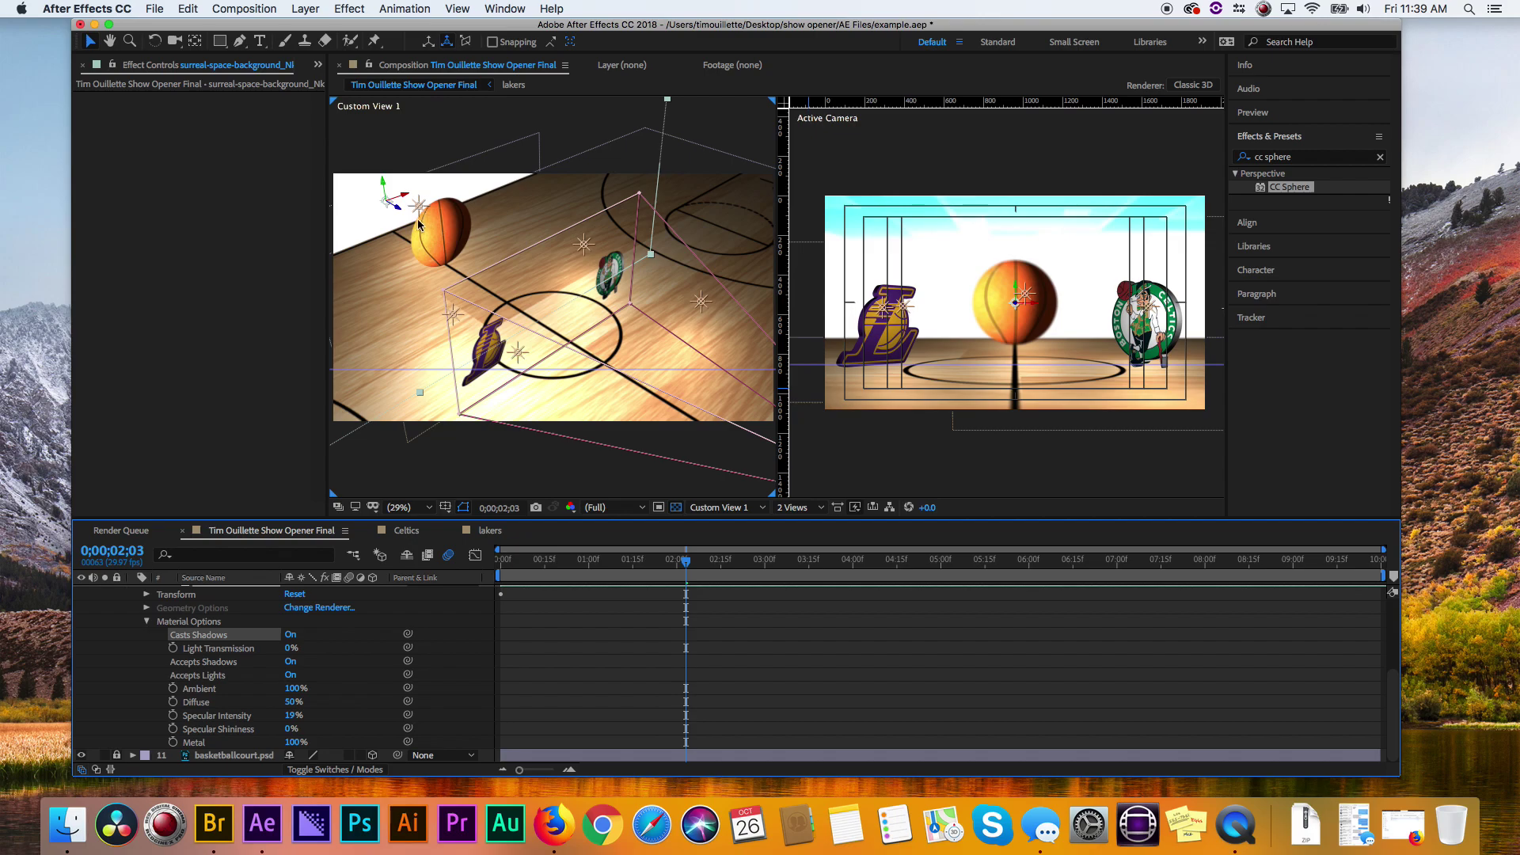
click(387, 200)
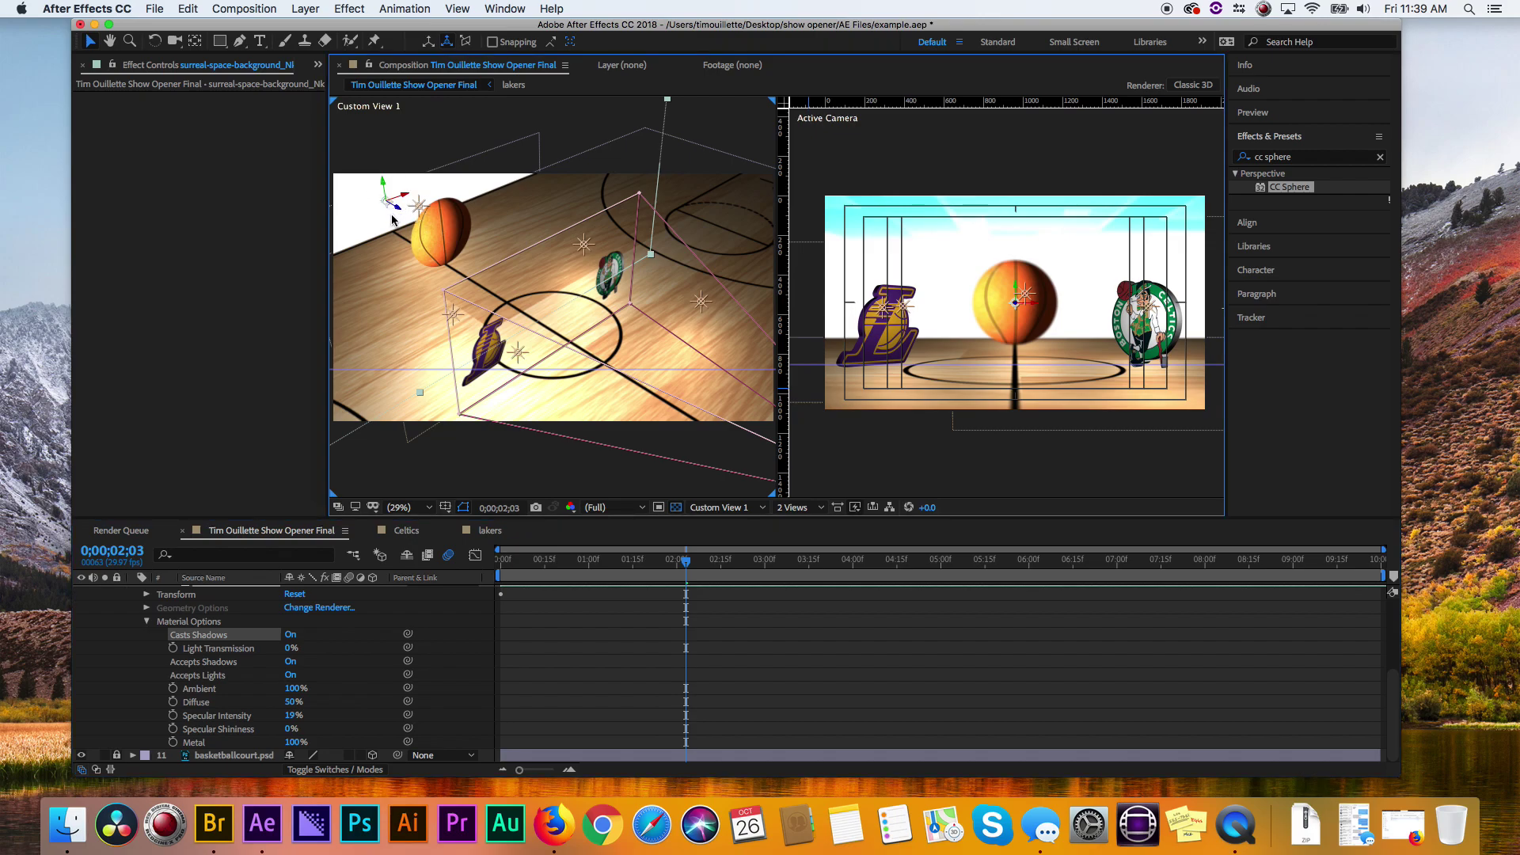
click(144, 622)
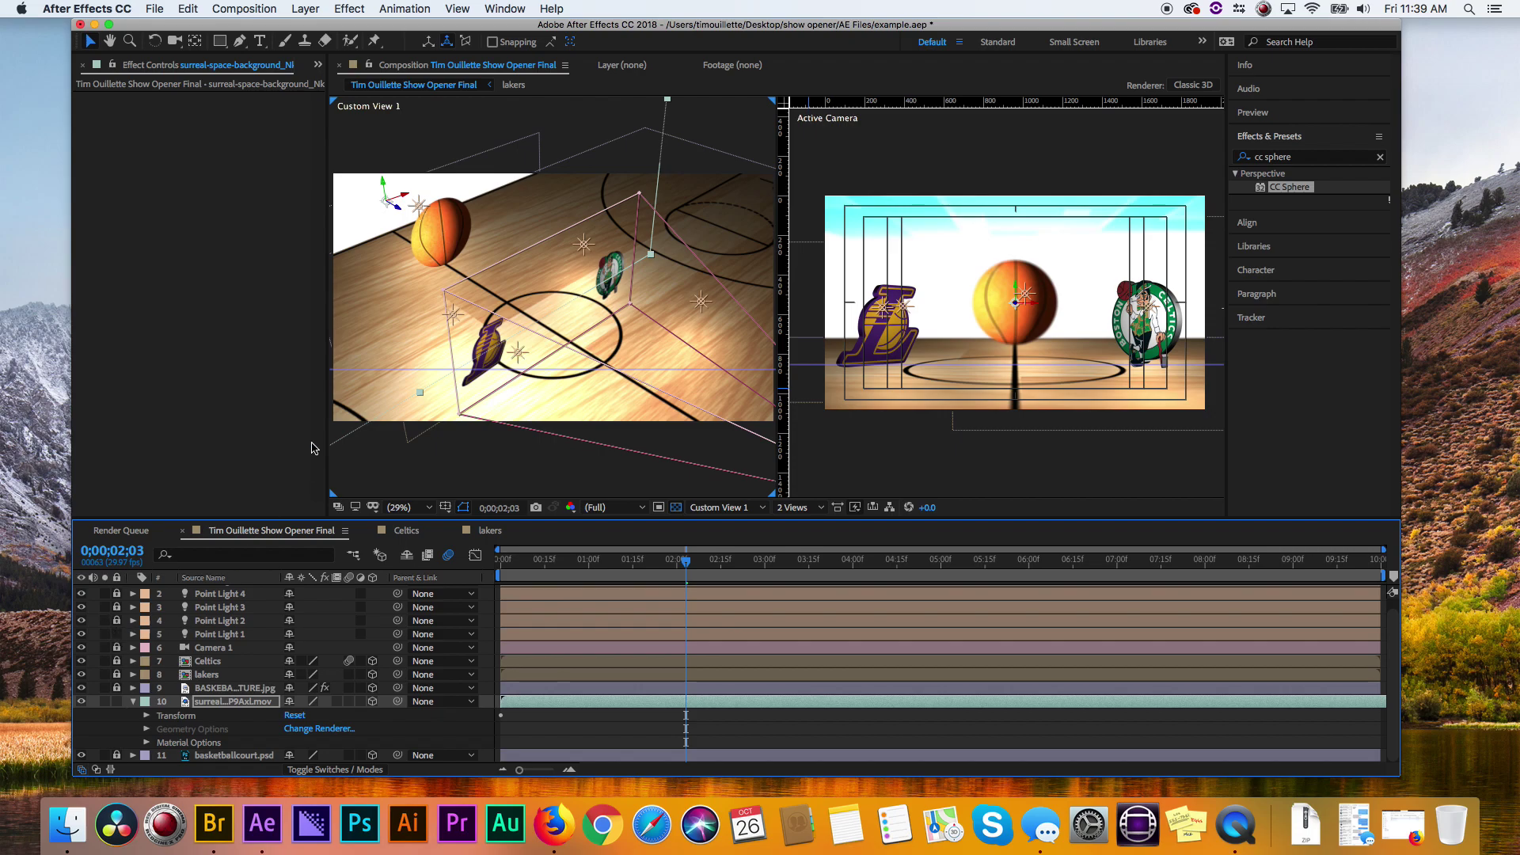
click(393, 219)
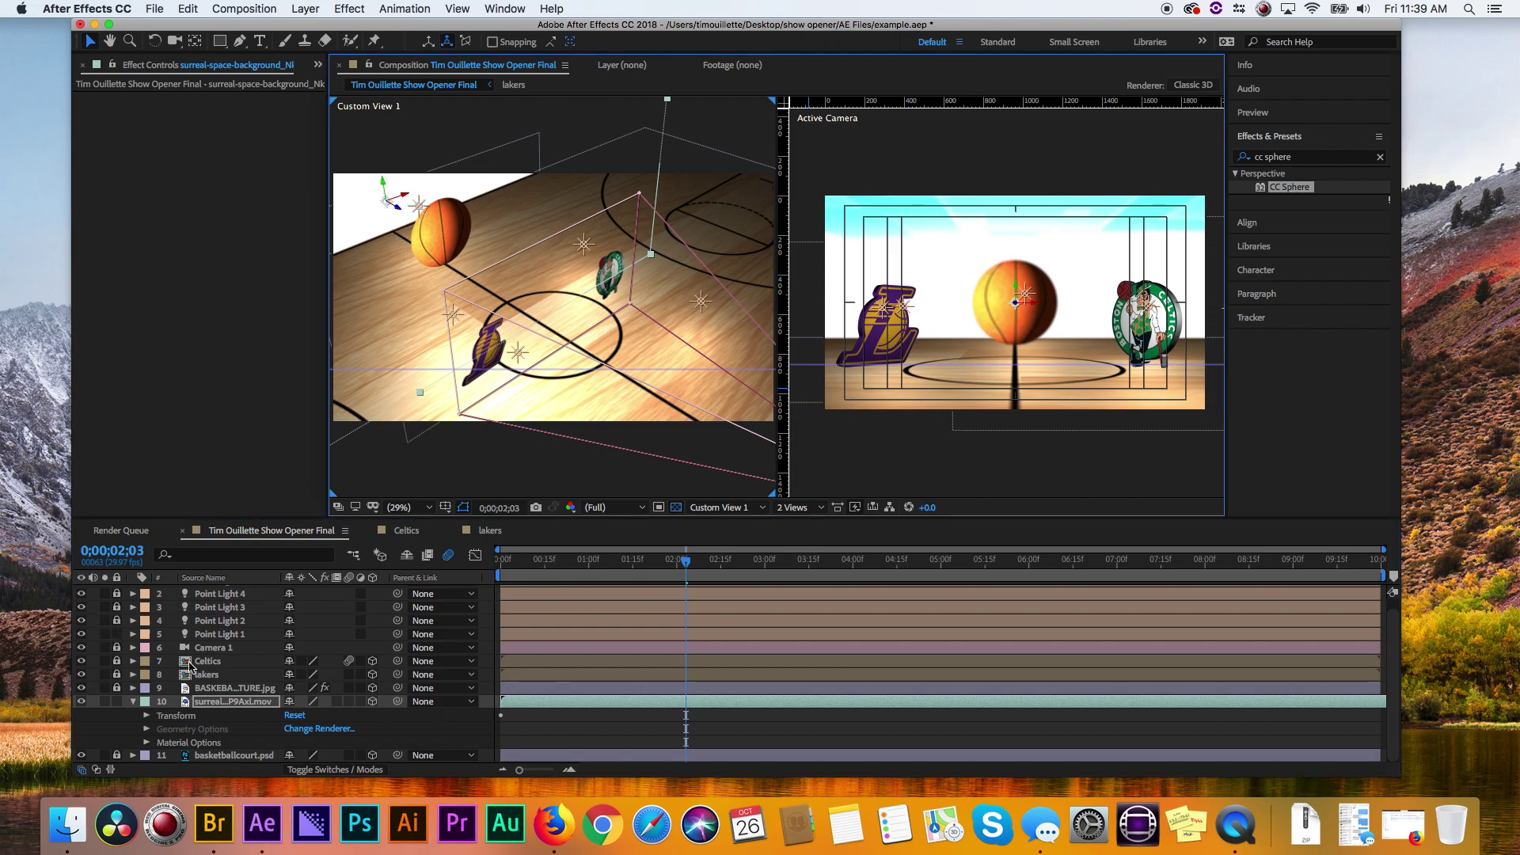
- Delete Point Light 1 and keep Point Lights 2 and 3 locked
click(219, 636)
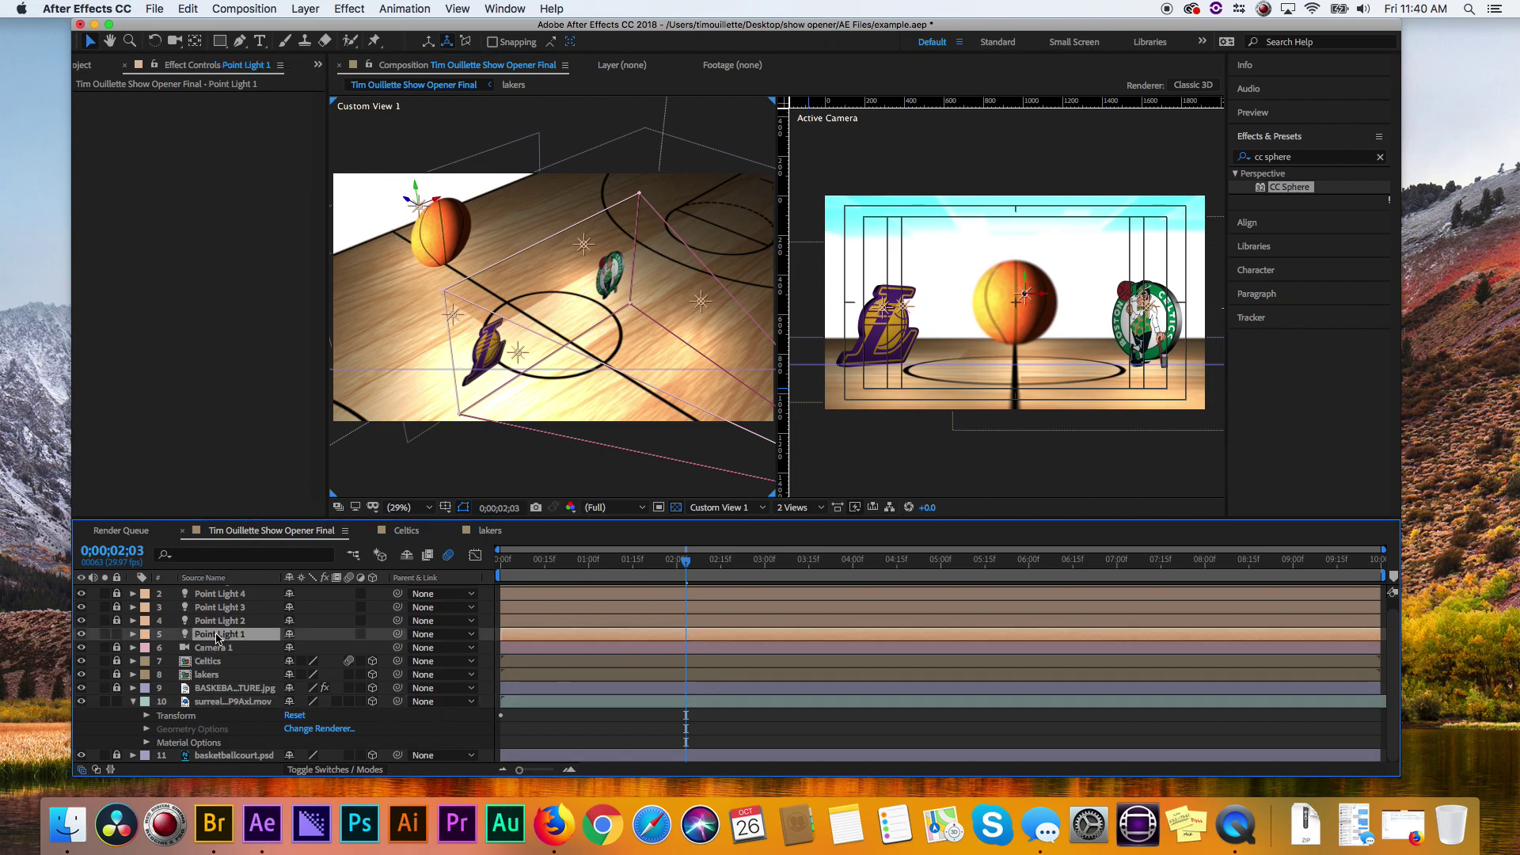
key(Delete)
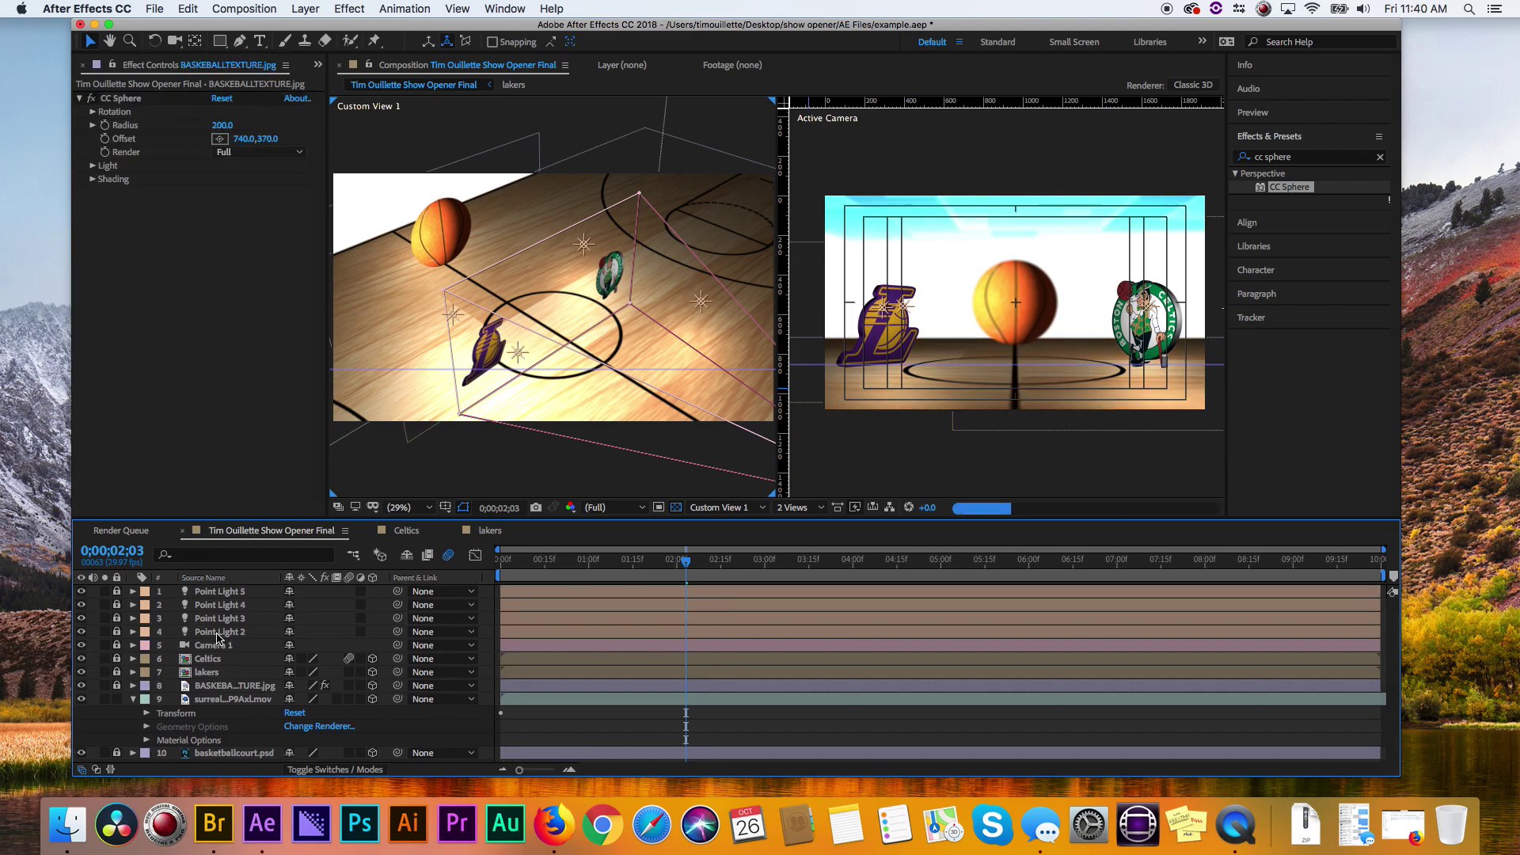
click(118, 632)
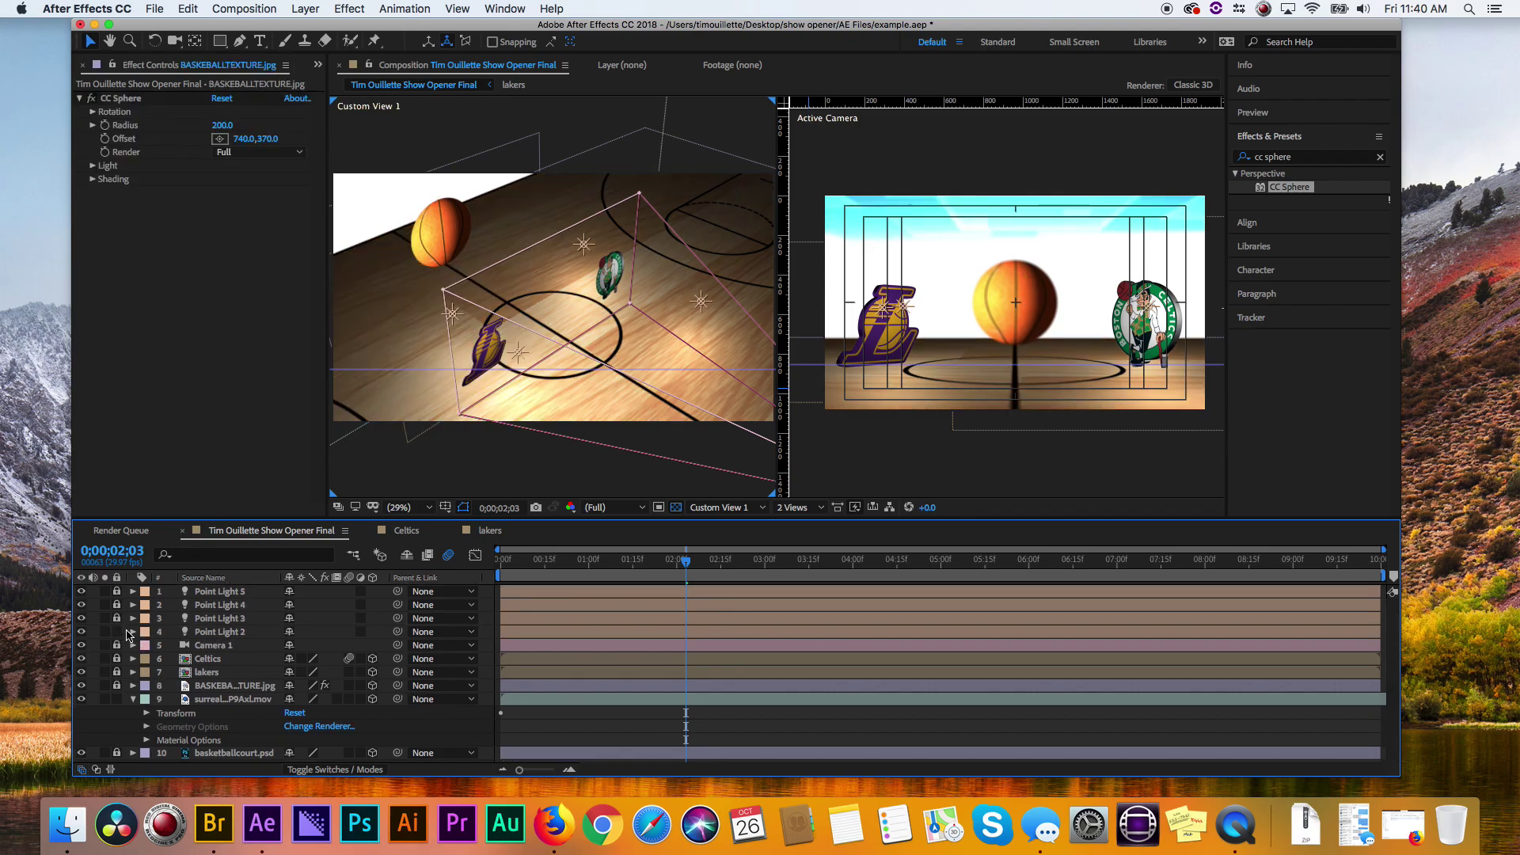
click(227, 633)
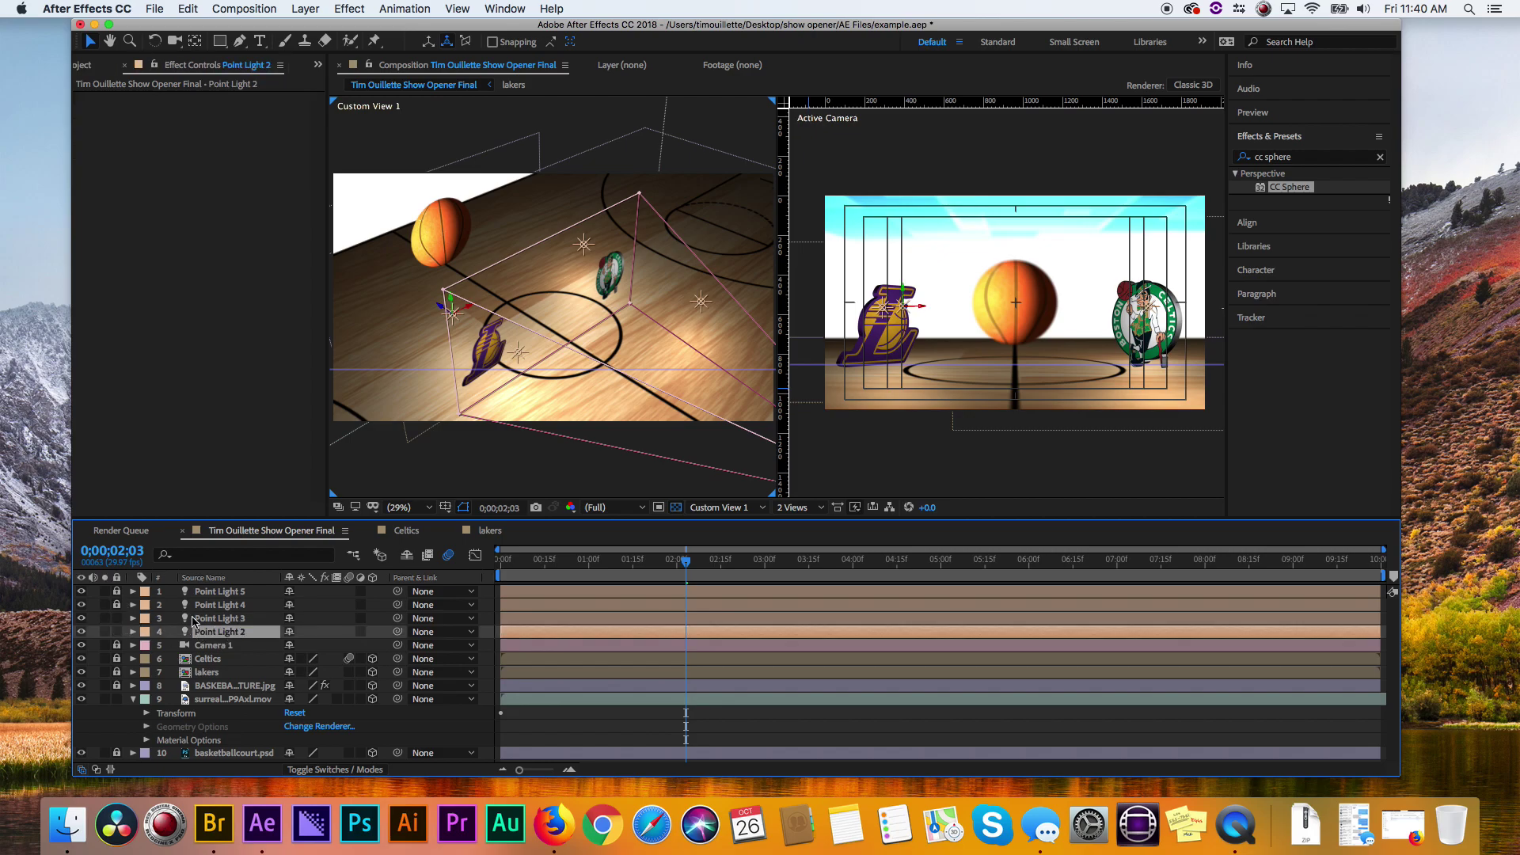
click(216, 621)
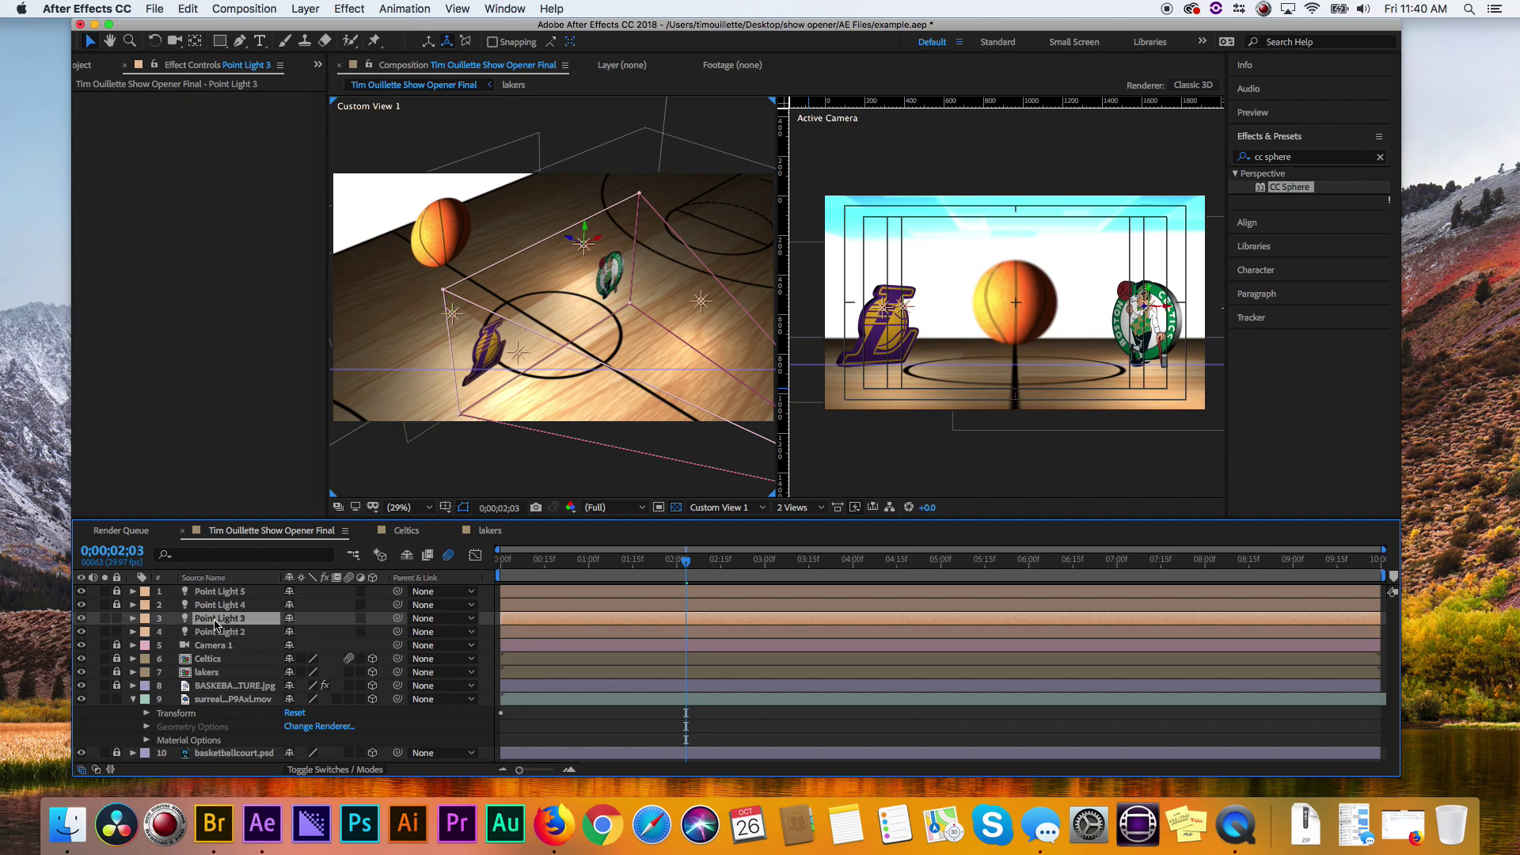
click(117, 618)
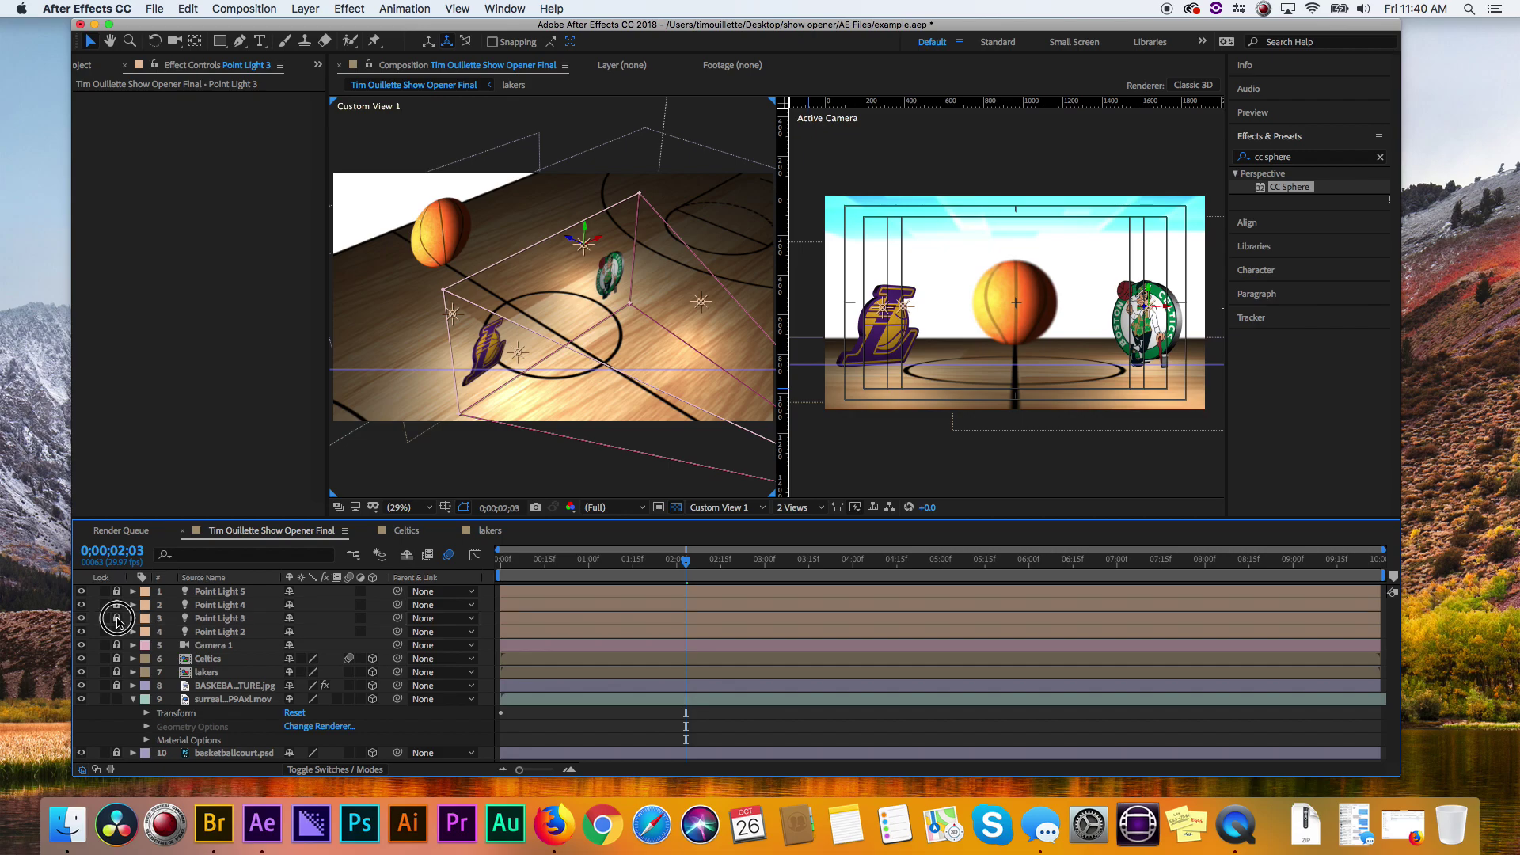
click(116, 632)
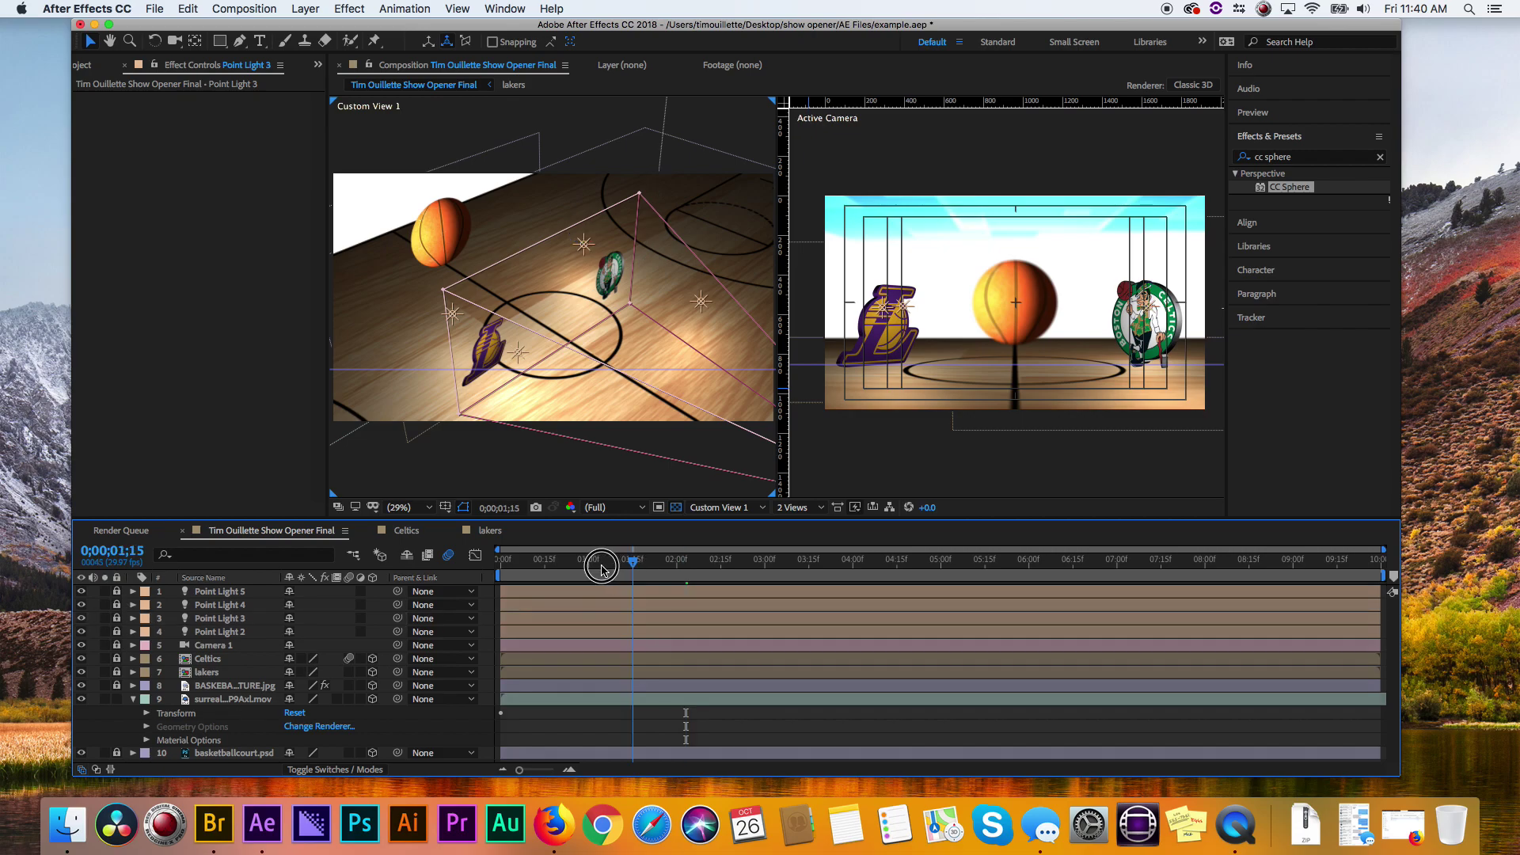
- Preview from the start, then fine-tune the background's Metal material value
drag(601, 564, 443, 566)
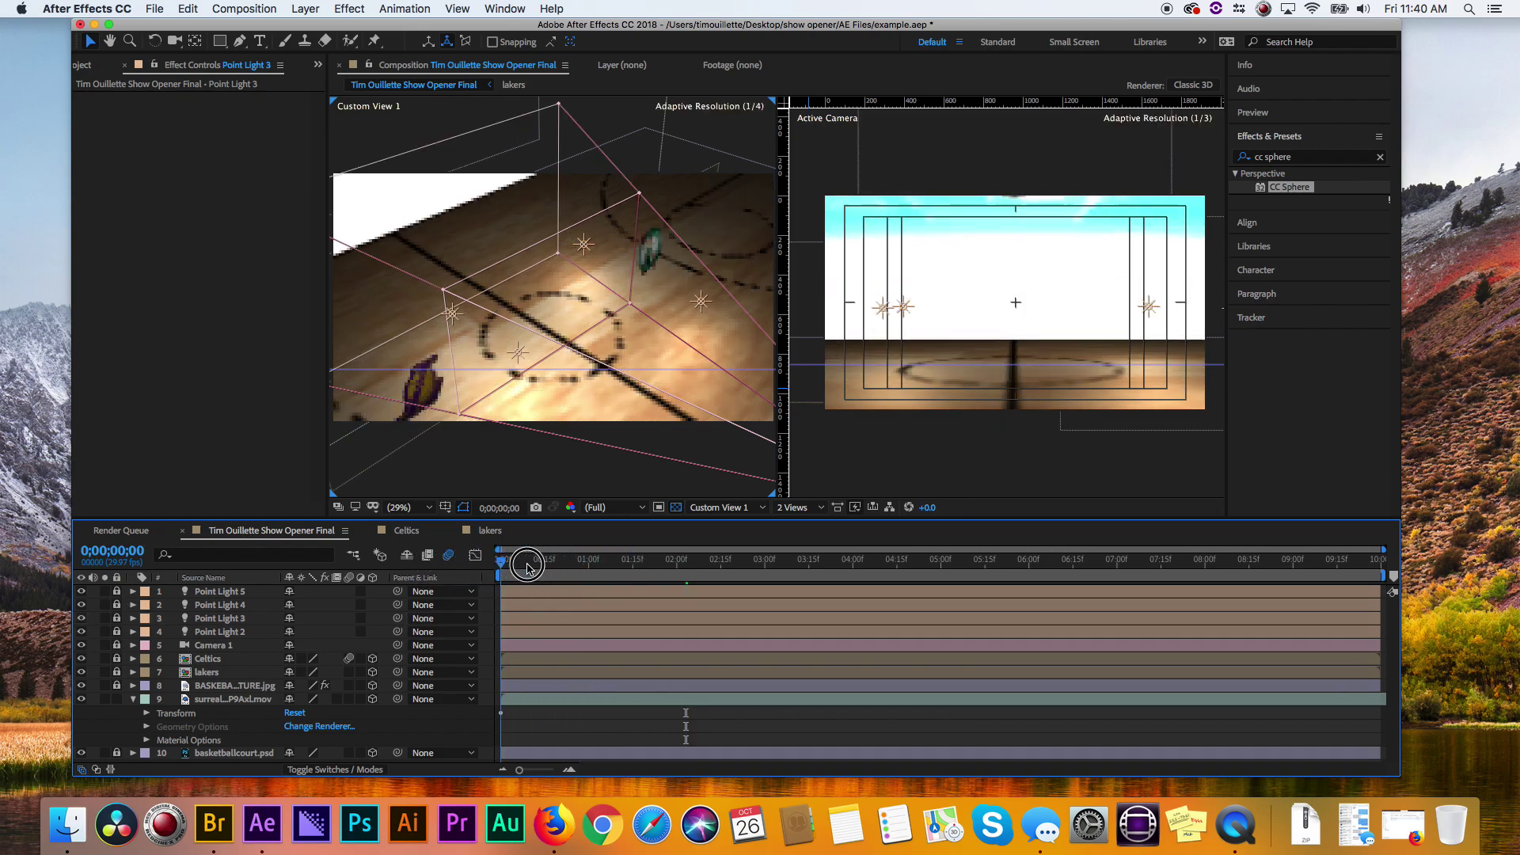
key(space)
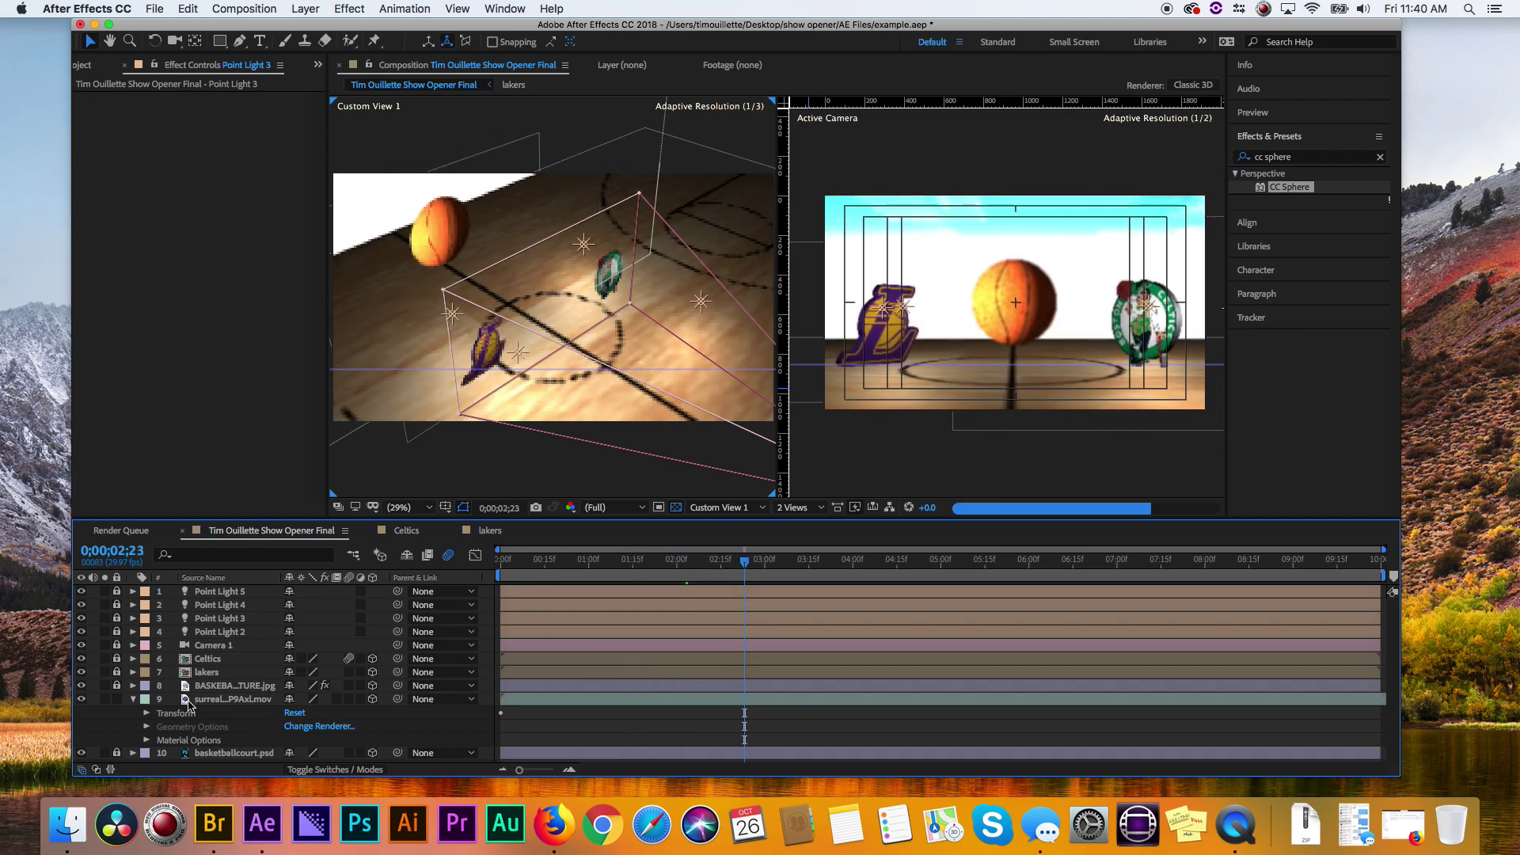
click(132, 699)
click(227, 700)
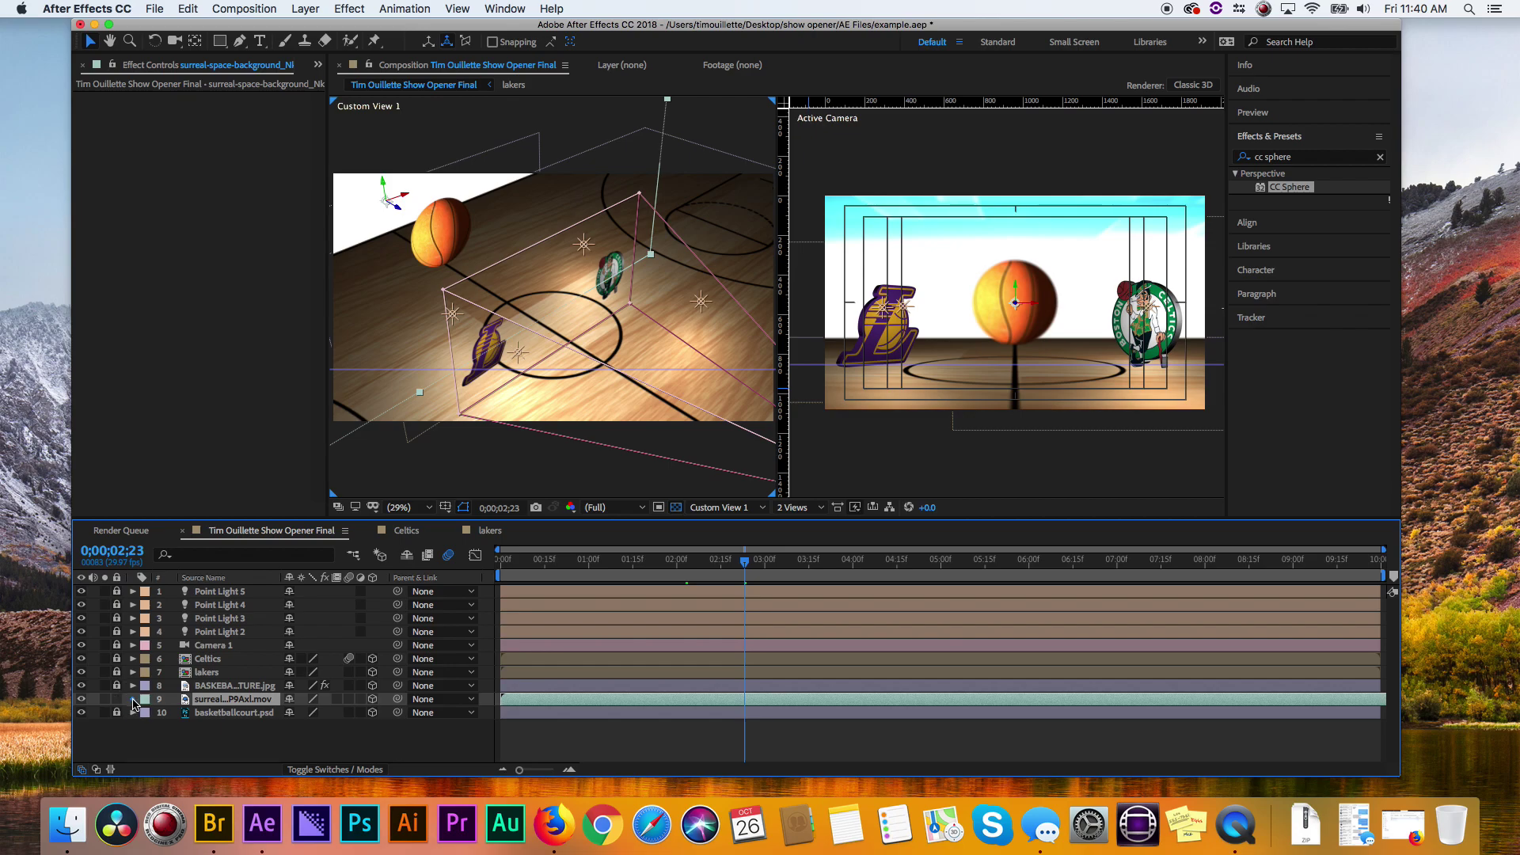
click(133, 700)
click(147, 740)
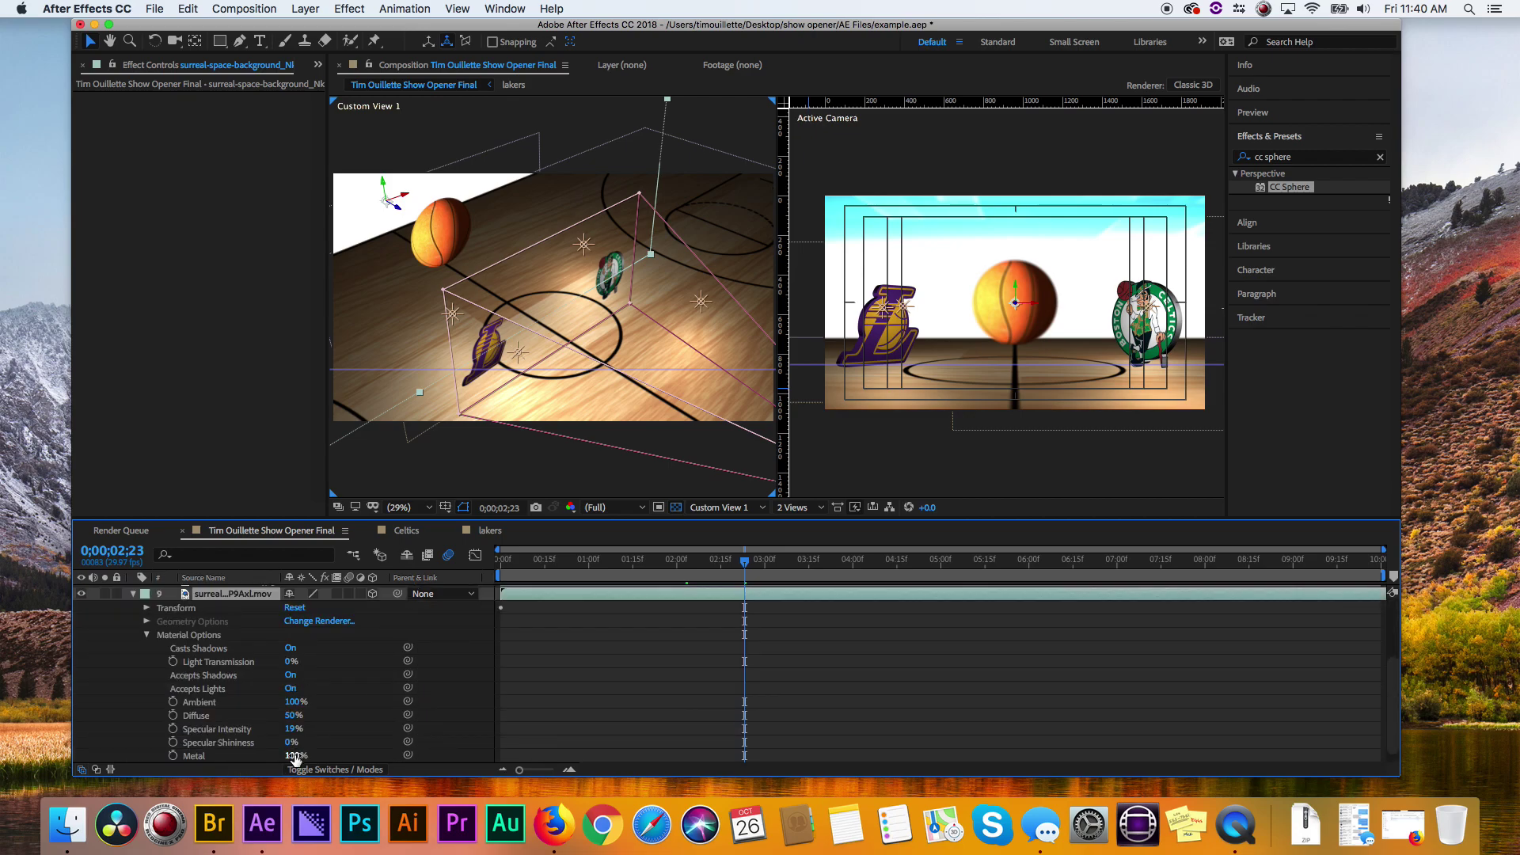
drag(295, 756, 358, 707)
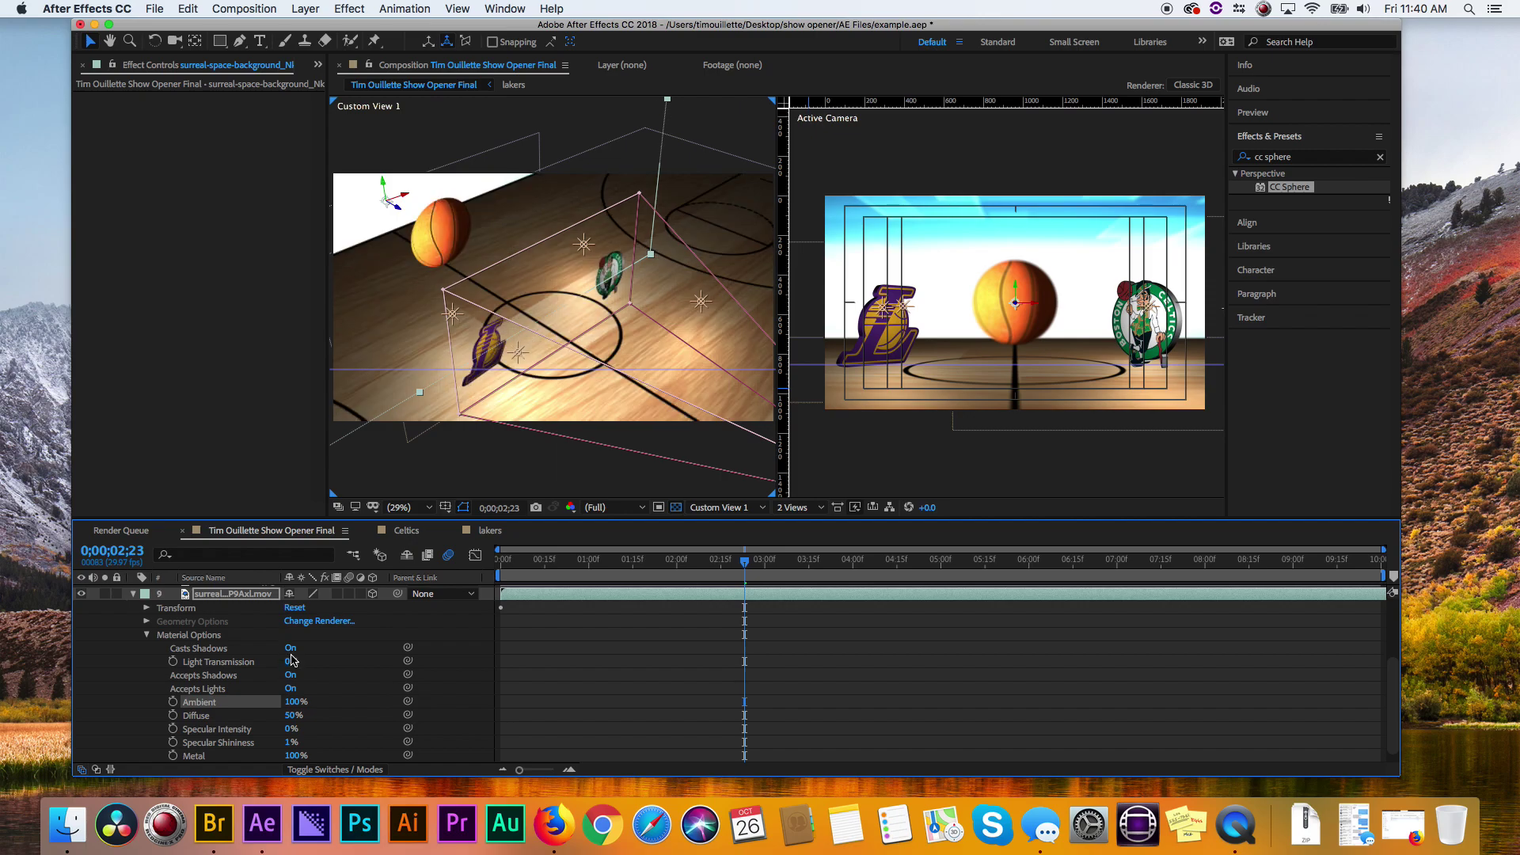
click(147, 635)
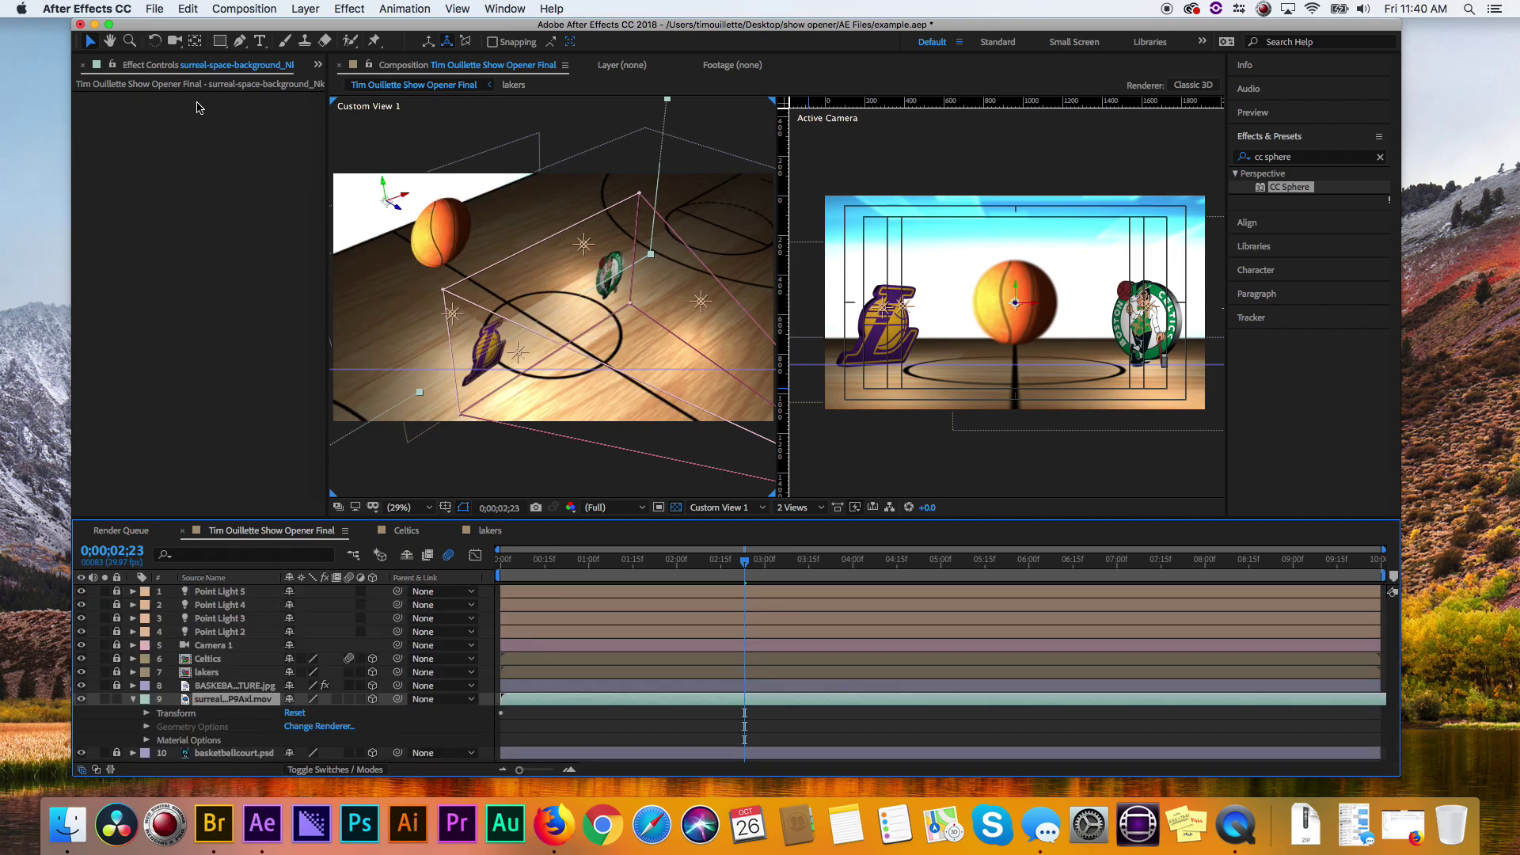
- Add a Curves effect to the background and darken its highlights and shadows
click(298, 8)
mouse_move(349, 8)
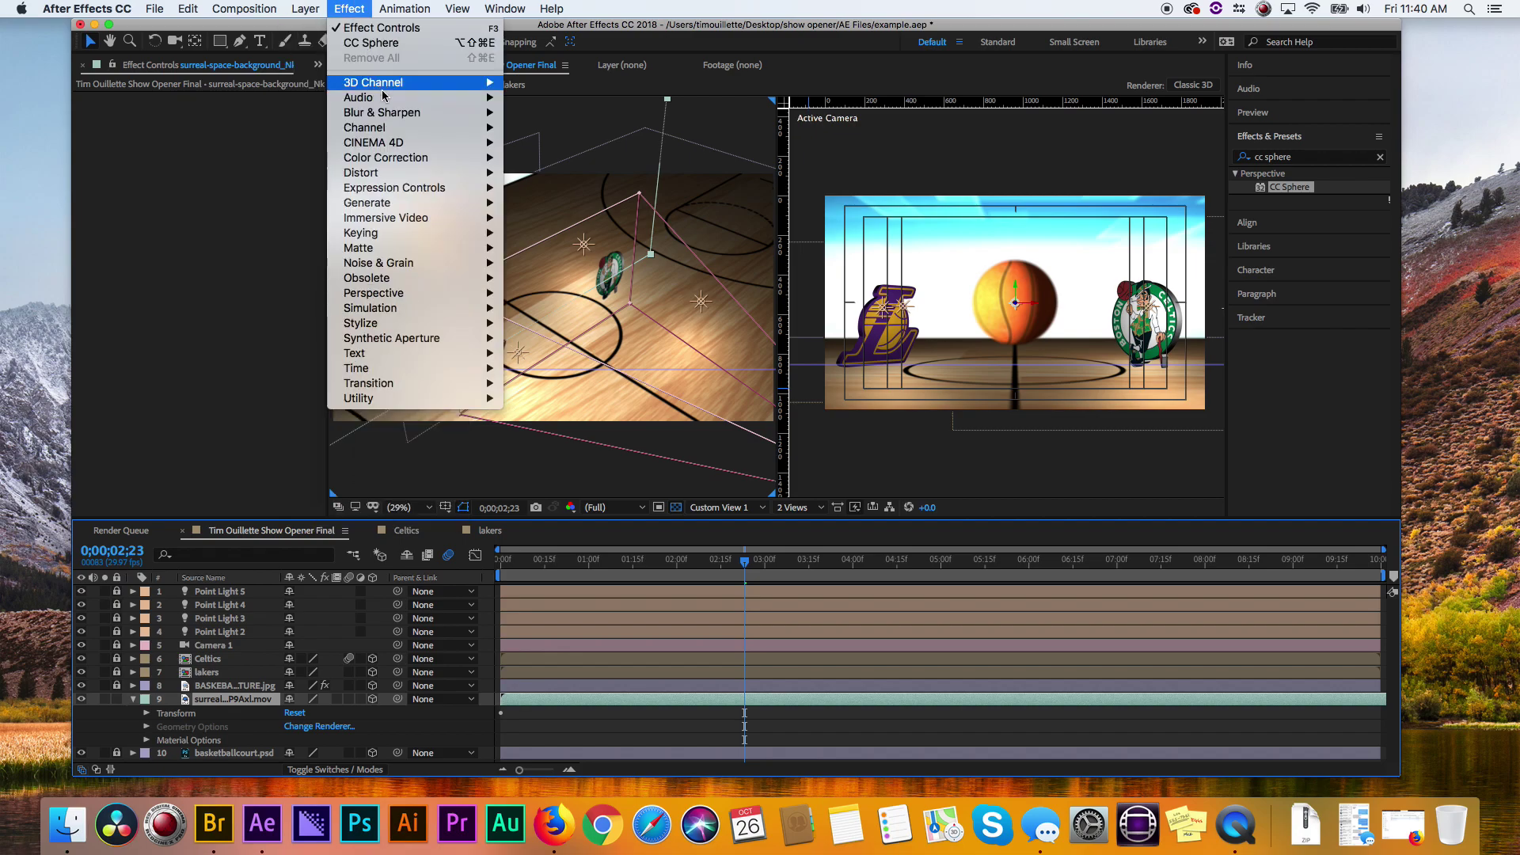
mouse_move(399, 158)
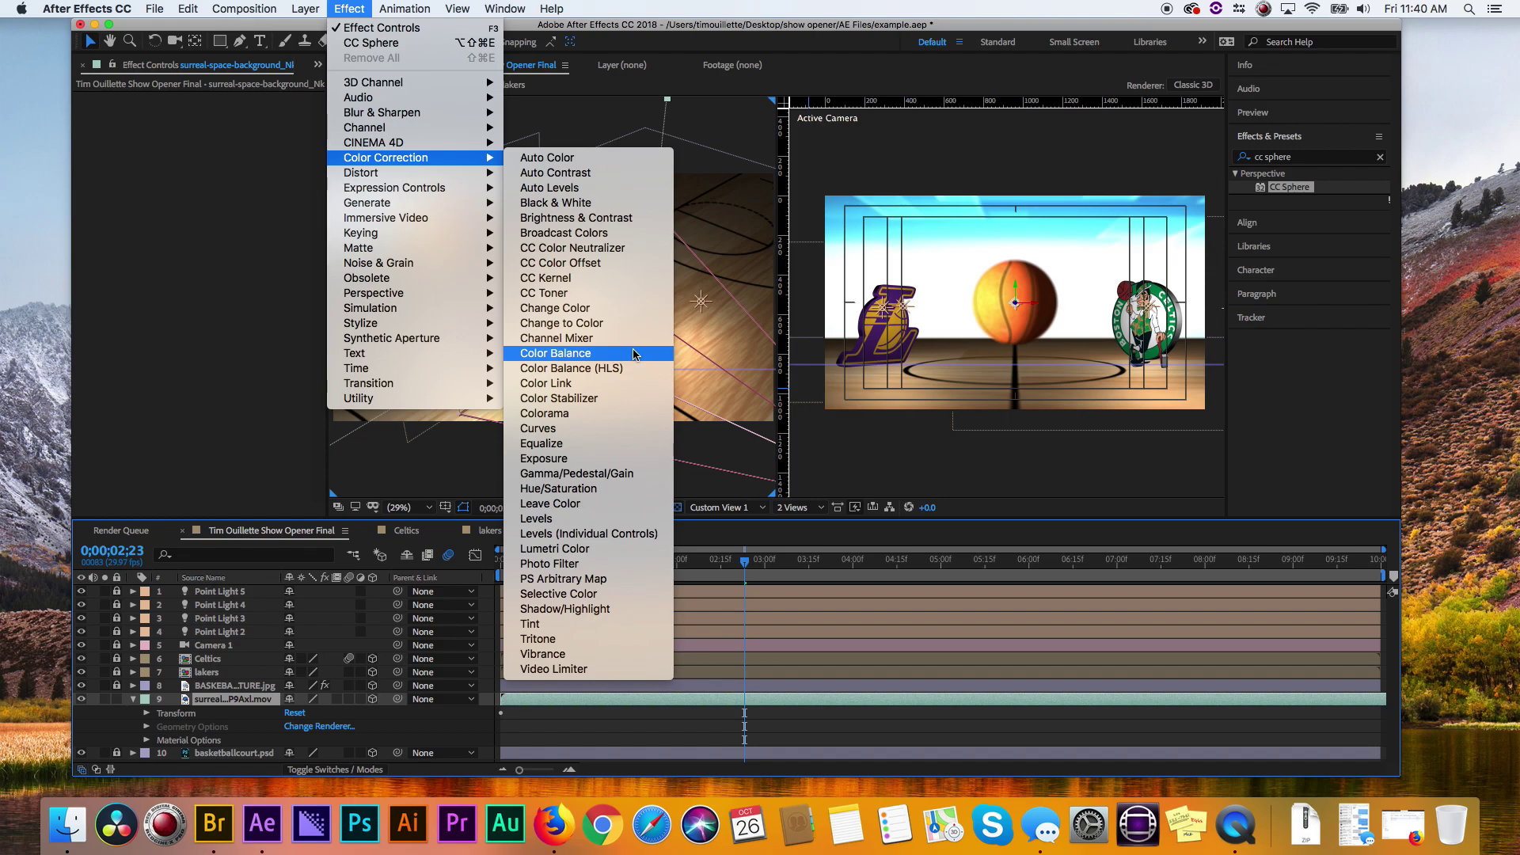
click(635, 429)
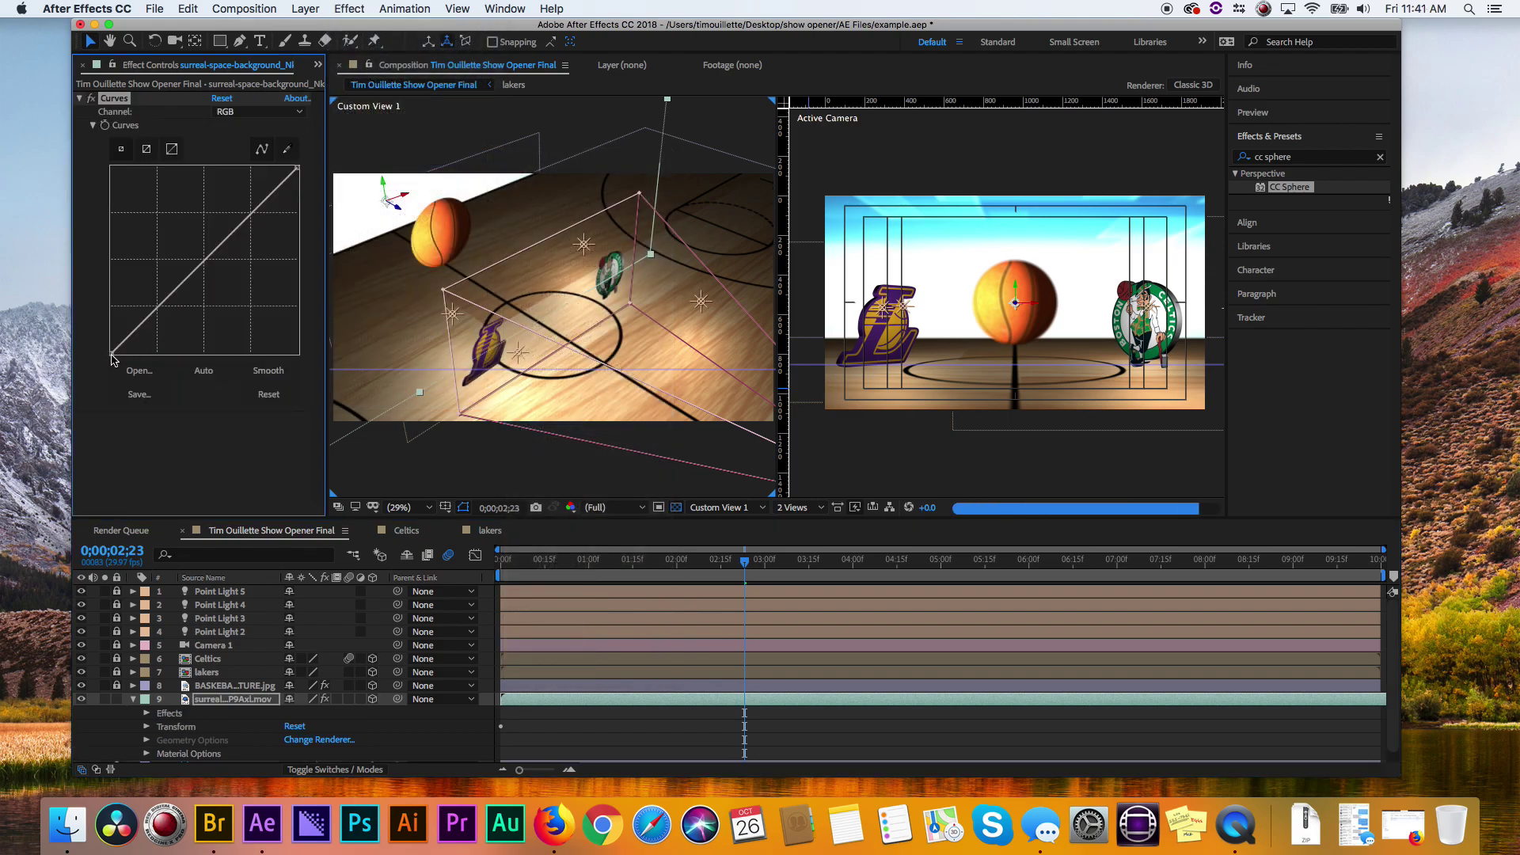
drag(298, 170, 298, 236)
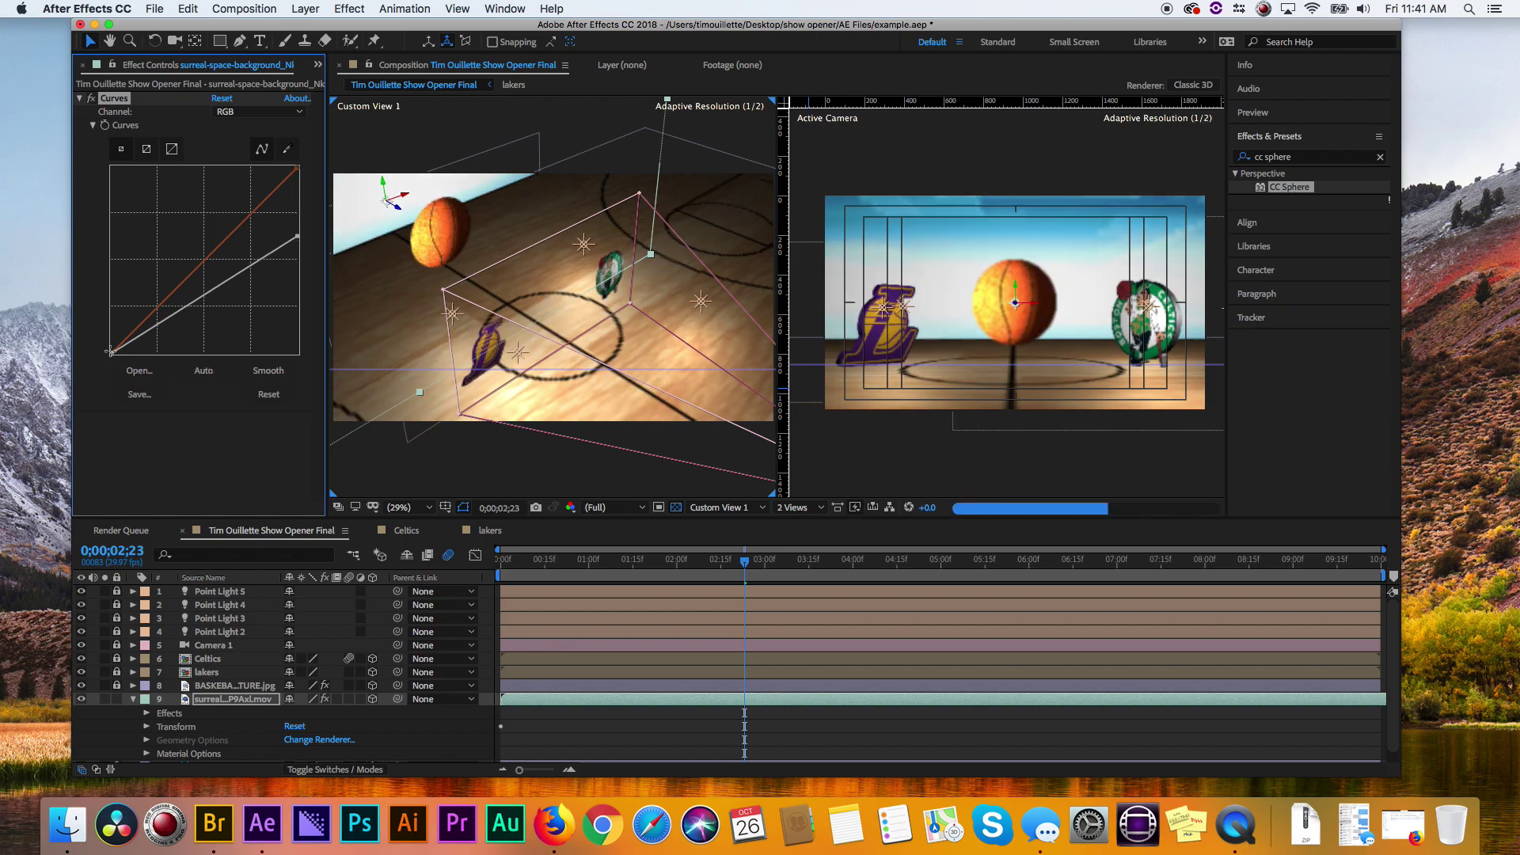
drag(112, 353, 153, 354)
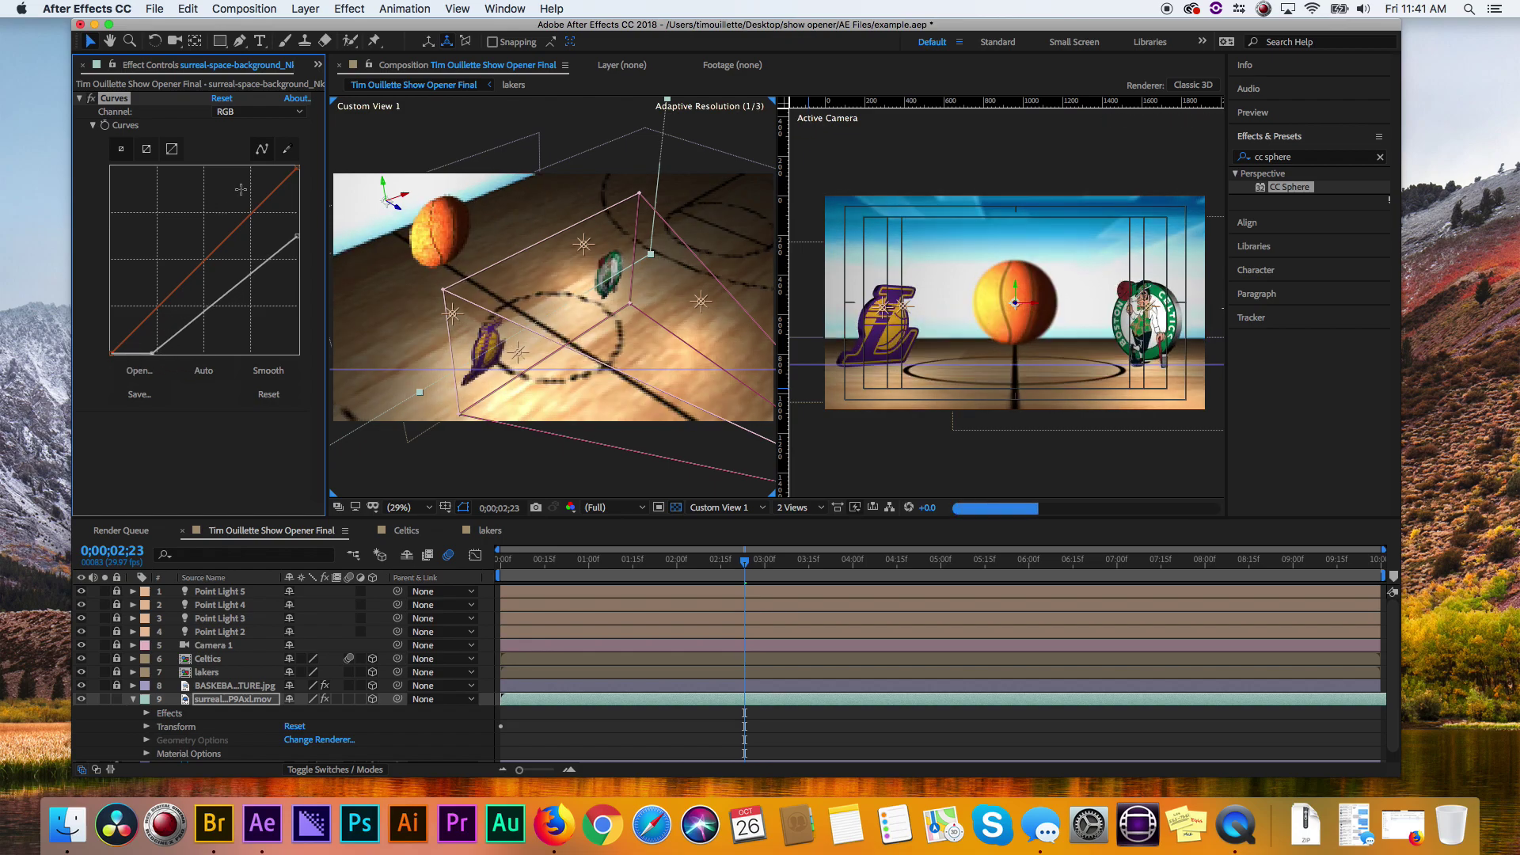
- Bend then straighten the Green channel curve, collapse the layer, and rewind to 0;00;00;00
click(254, 113)
click(254, 157)
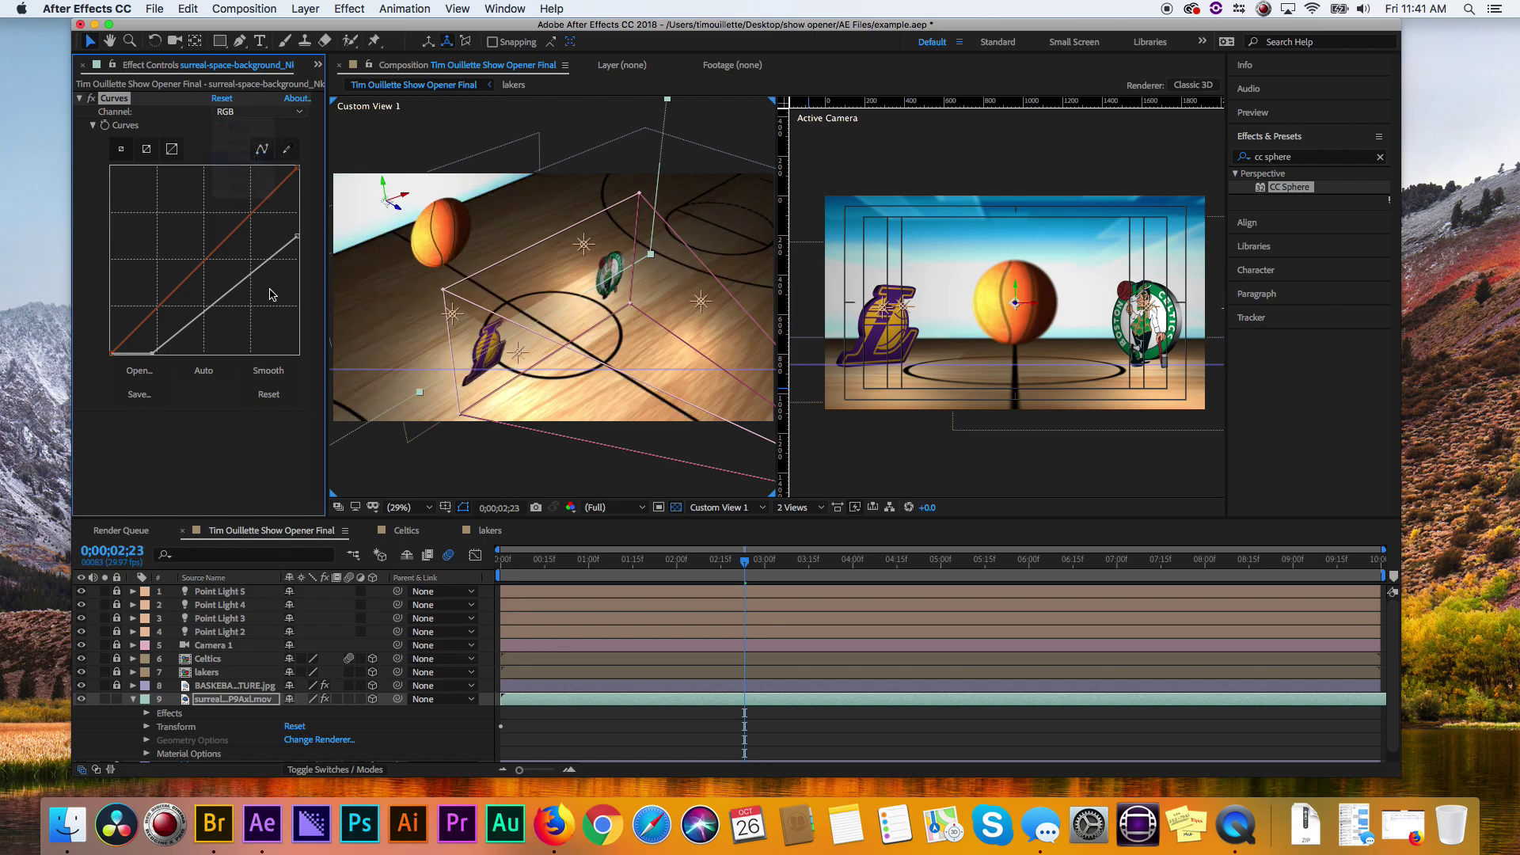
drag(206, 260, 198, 240)
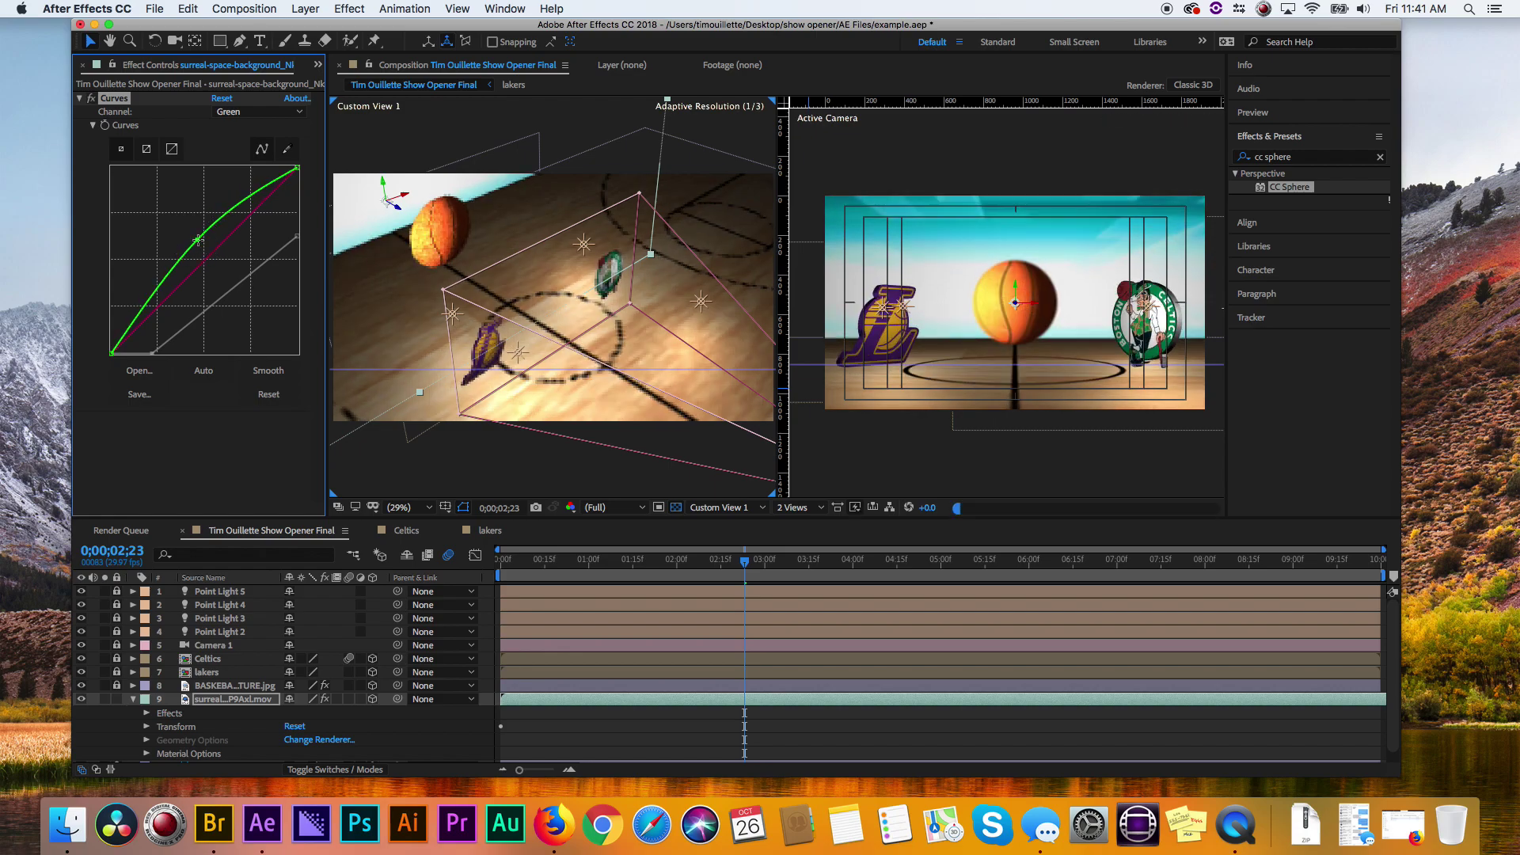
click(198, 245)
drag(199, 246, 202, 255)
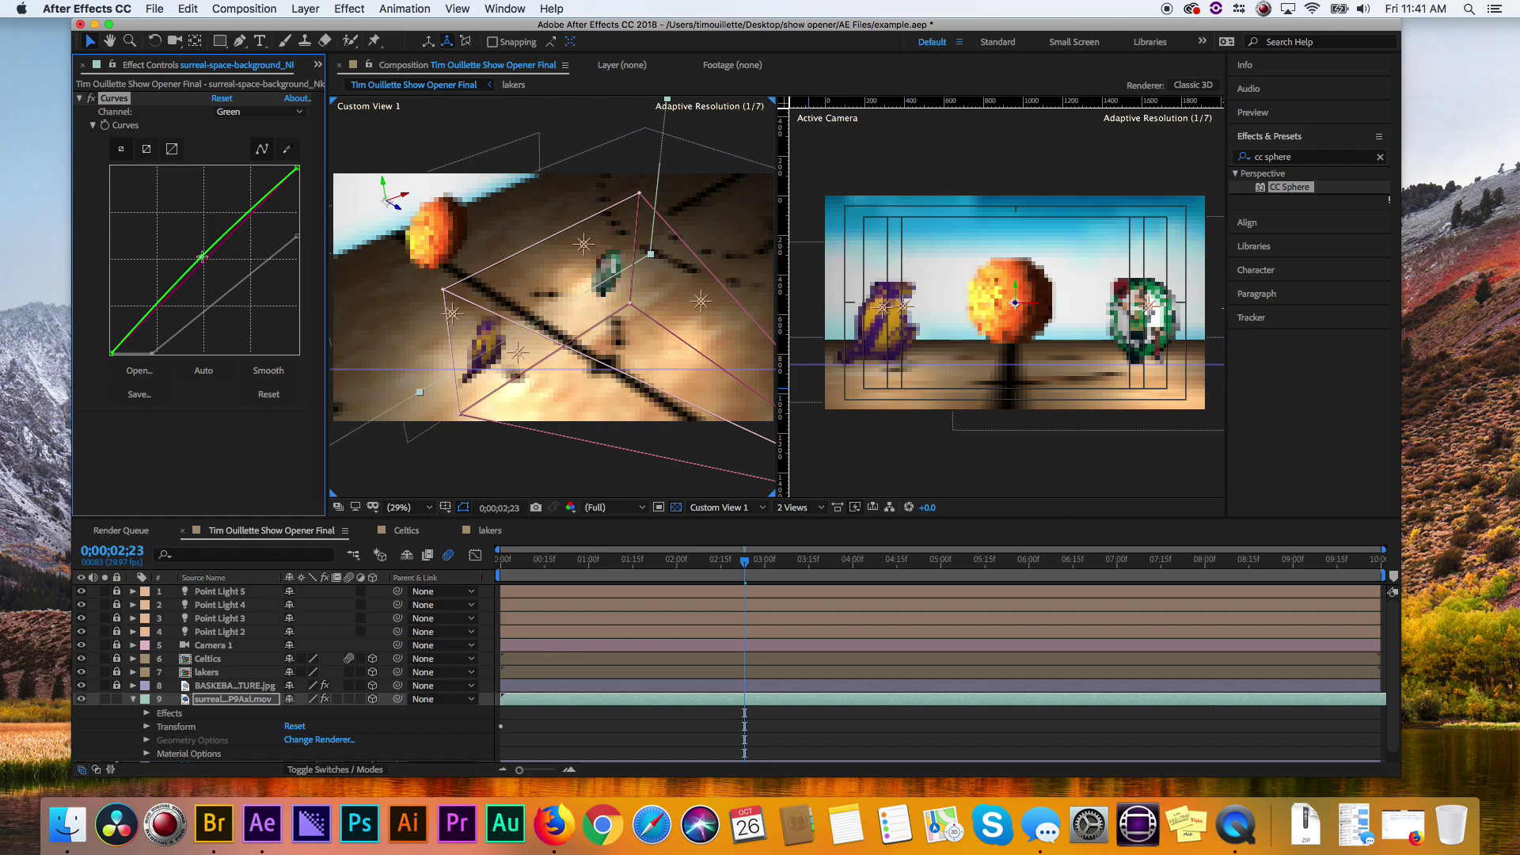
click(79, 98)
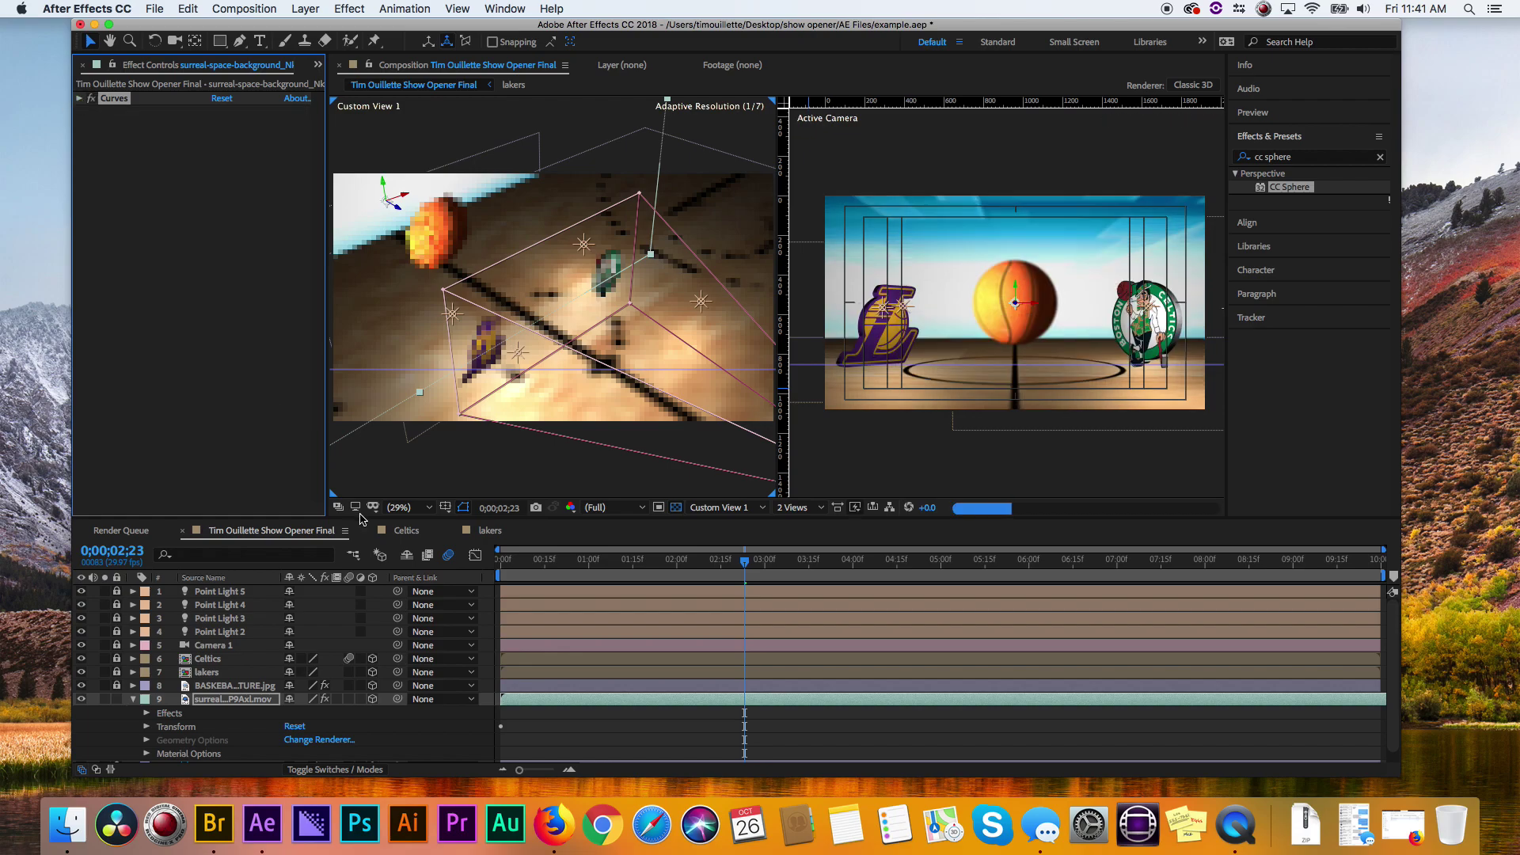
click(132, 699)
drag(601, 562, 707, 558)
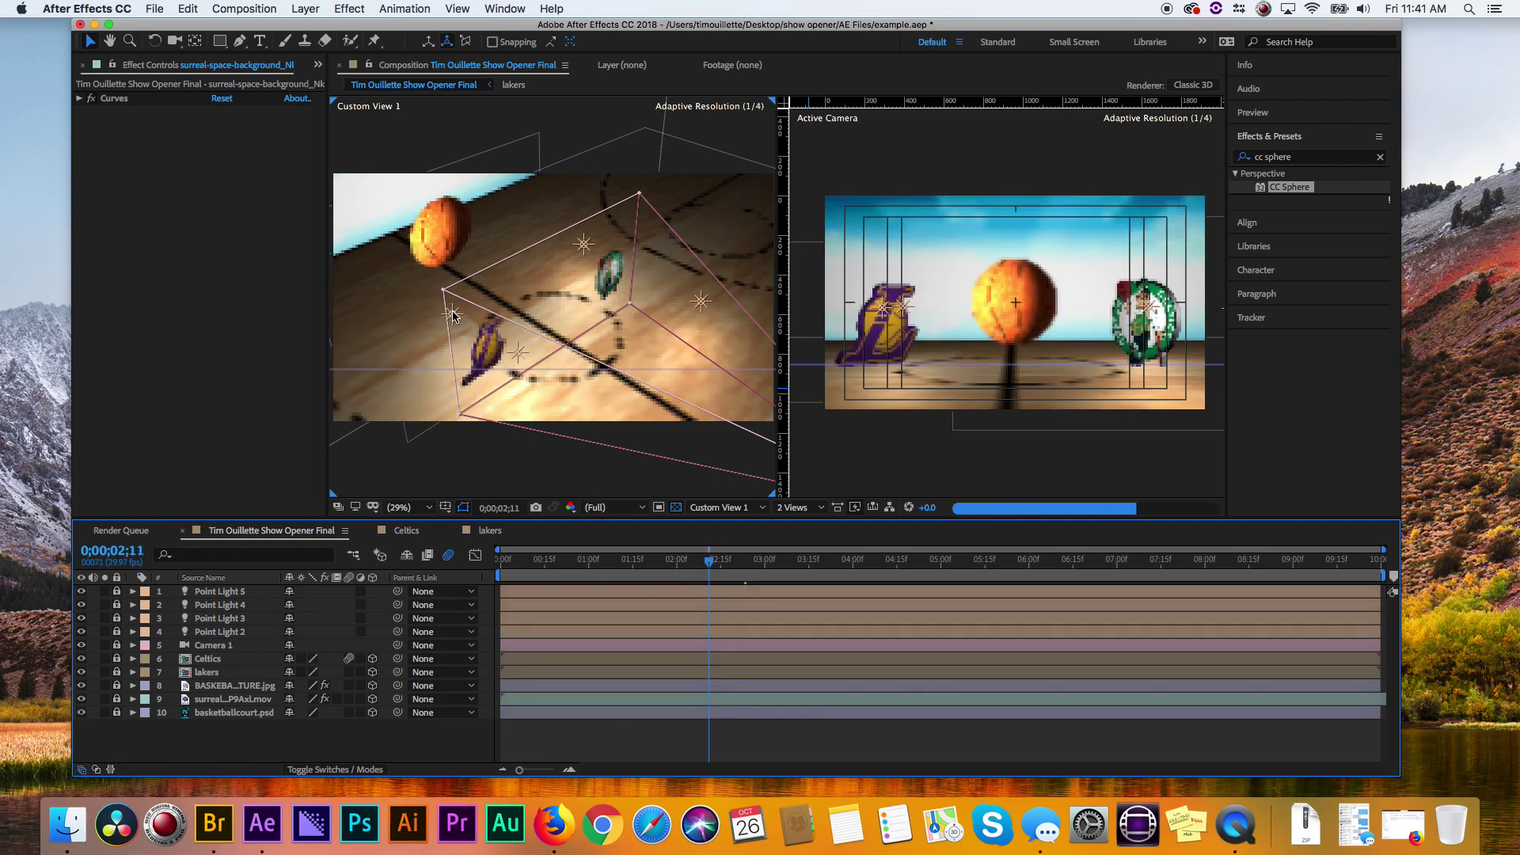
- Unlock Point Light 3 and locate Point Lights 3 and 4 in the layer stack
click(116, 618)
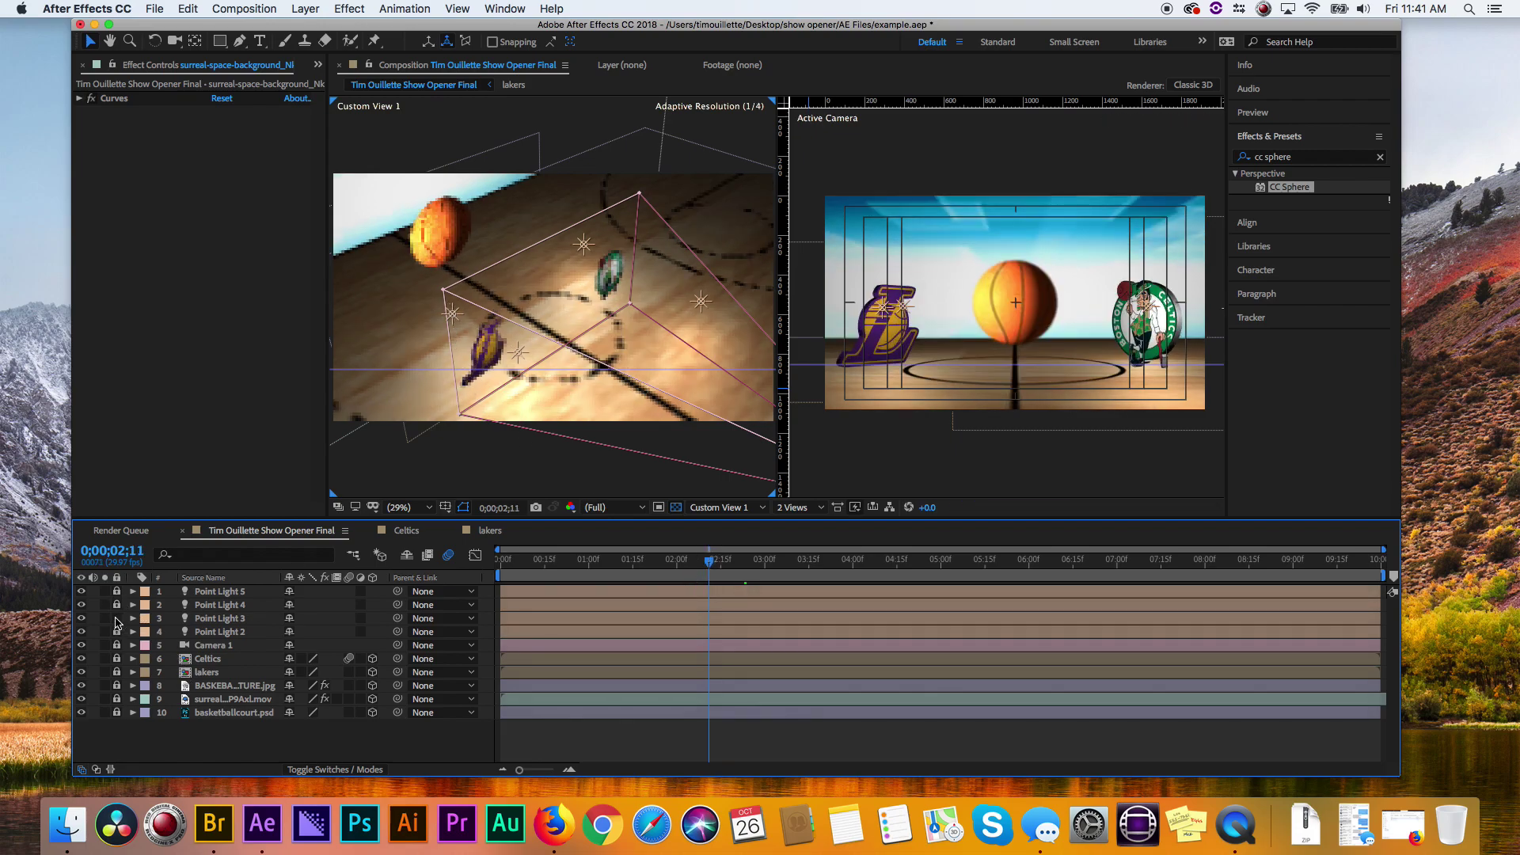
click(219, 618)
click(124, 606)
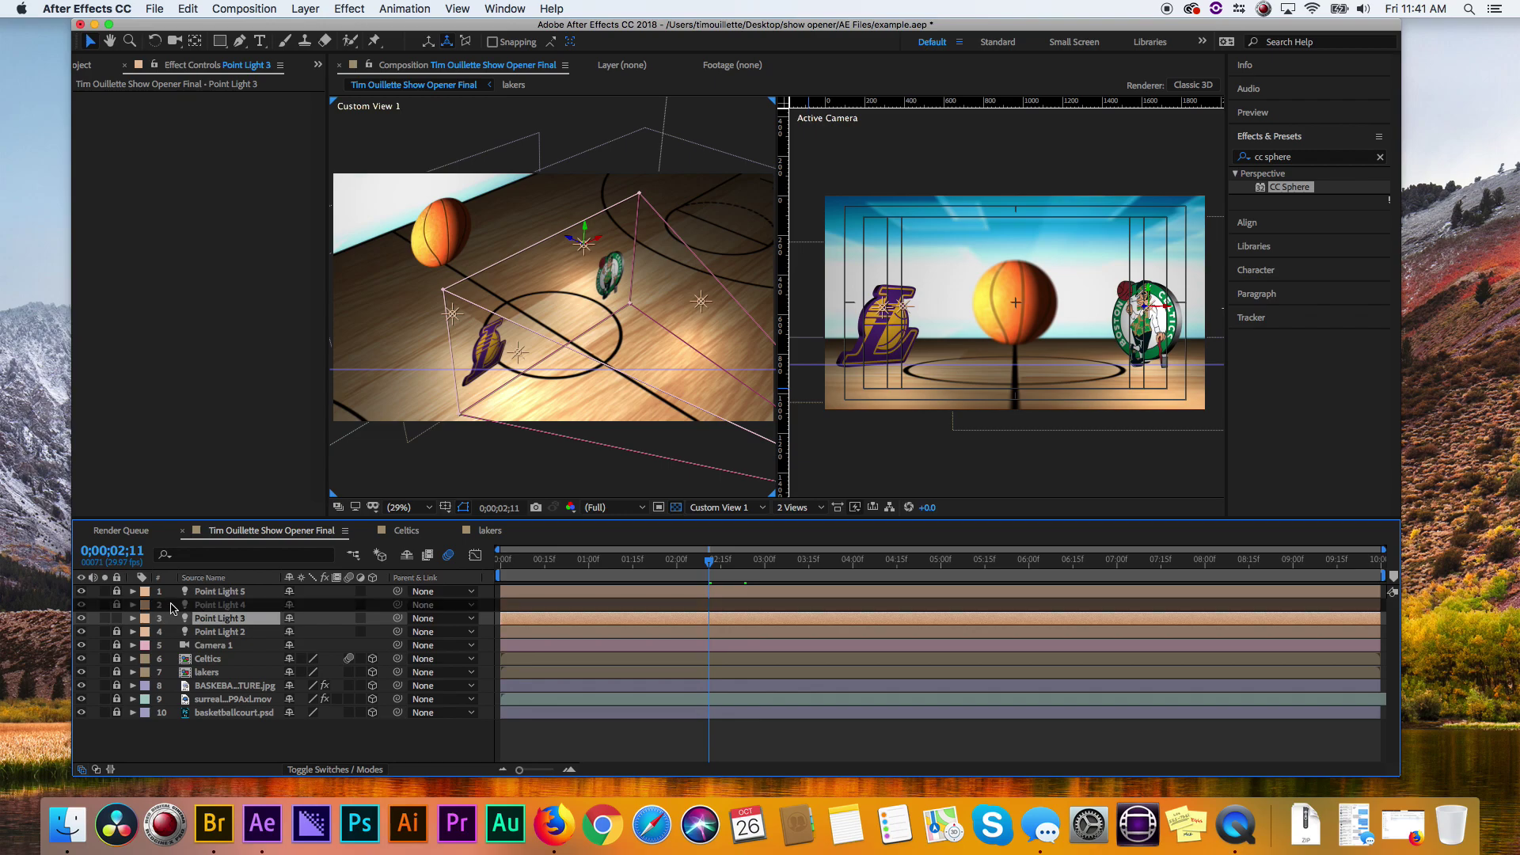
click(227, 605)
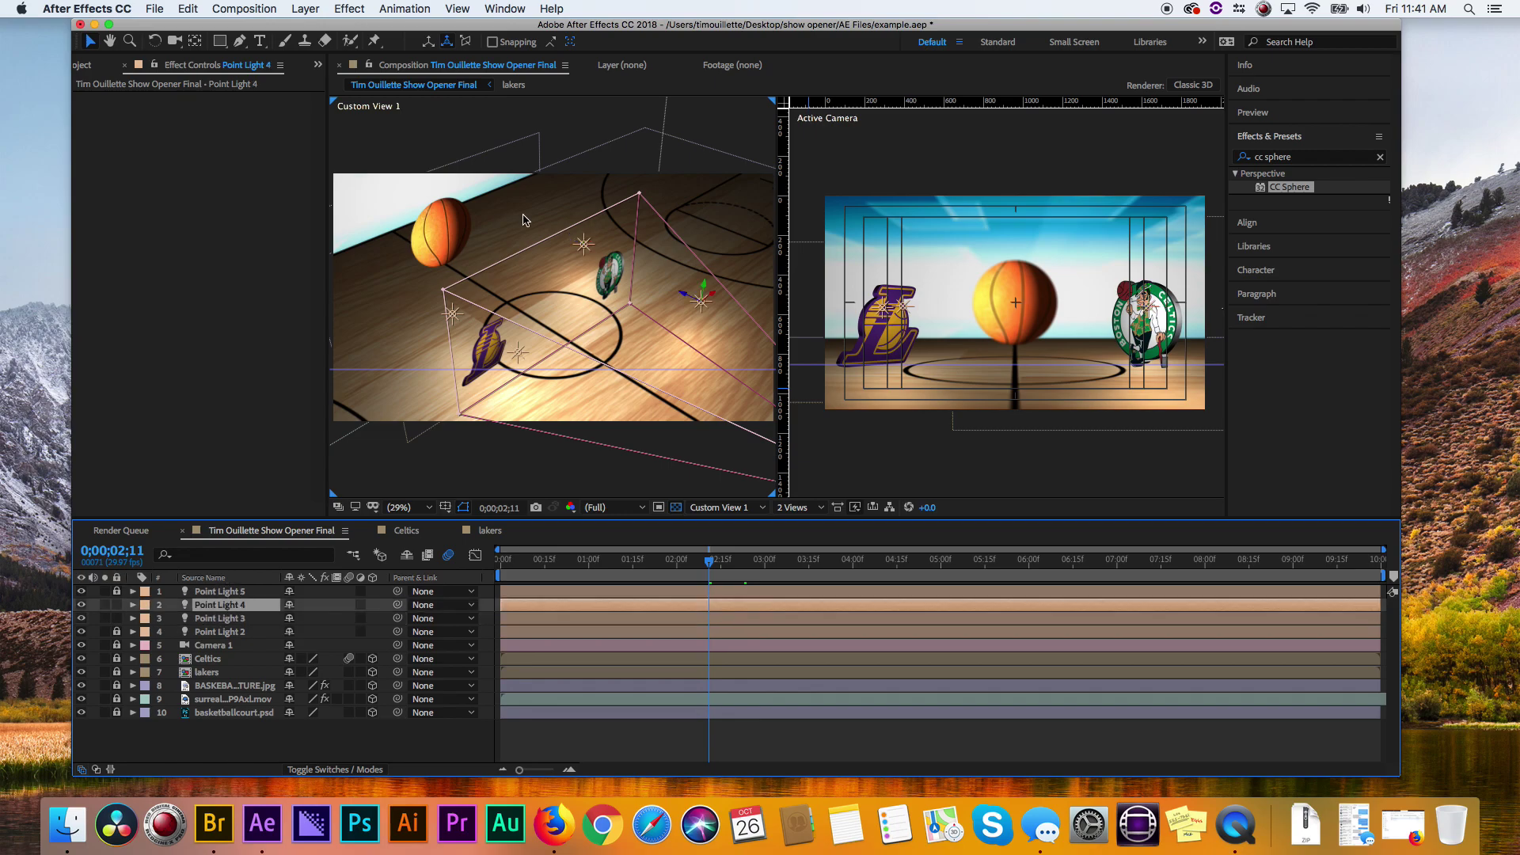
click(451, 316)
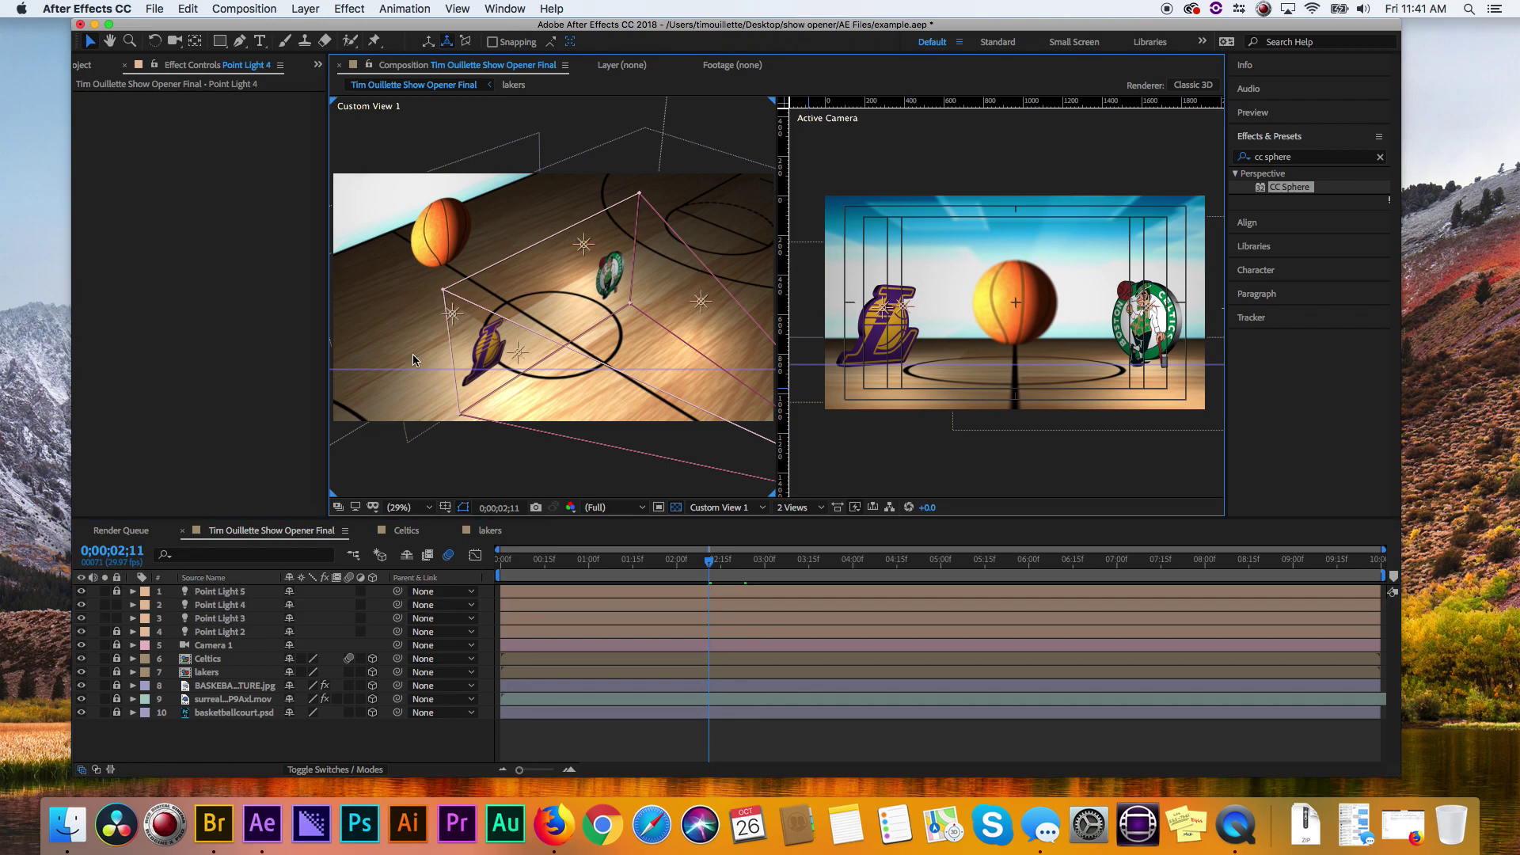
click(241, 607)
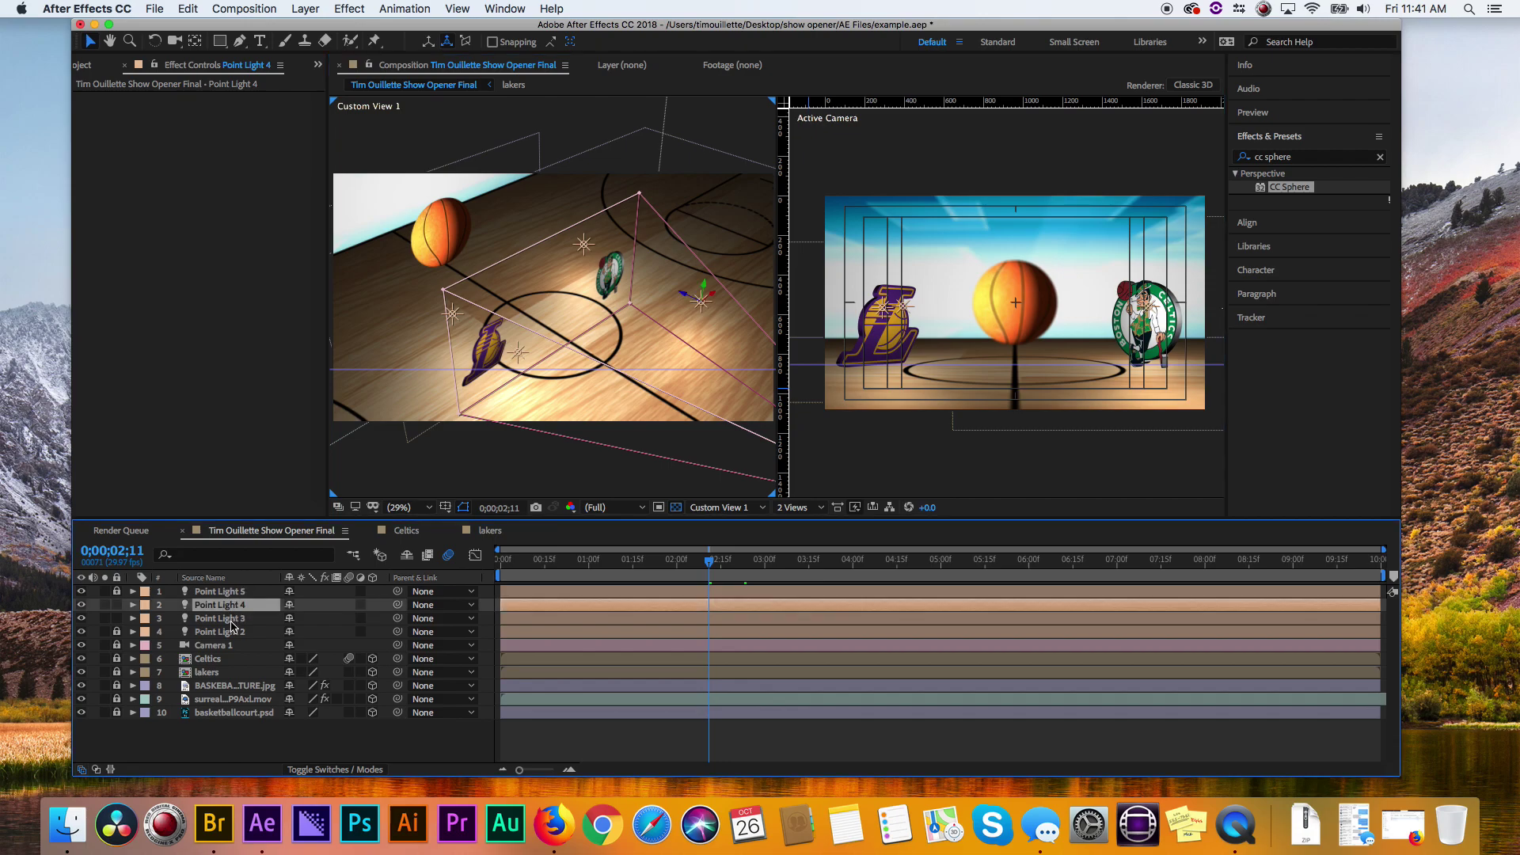
click(238, 619)
key(F2)
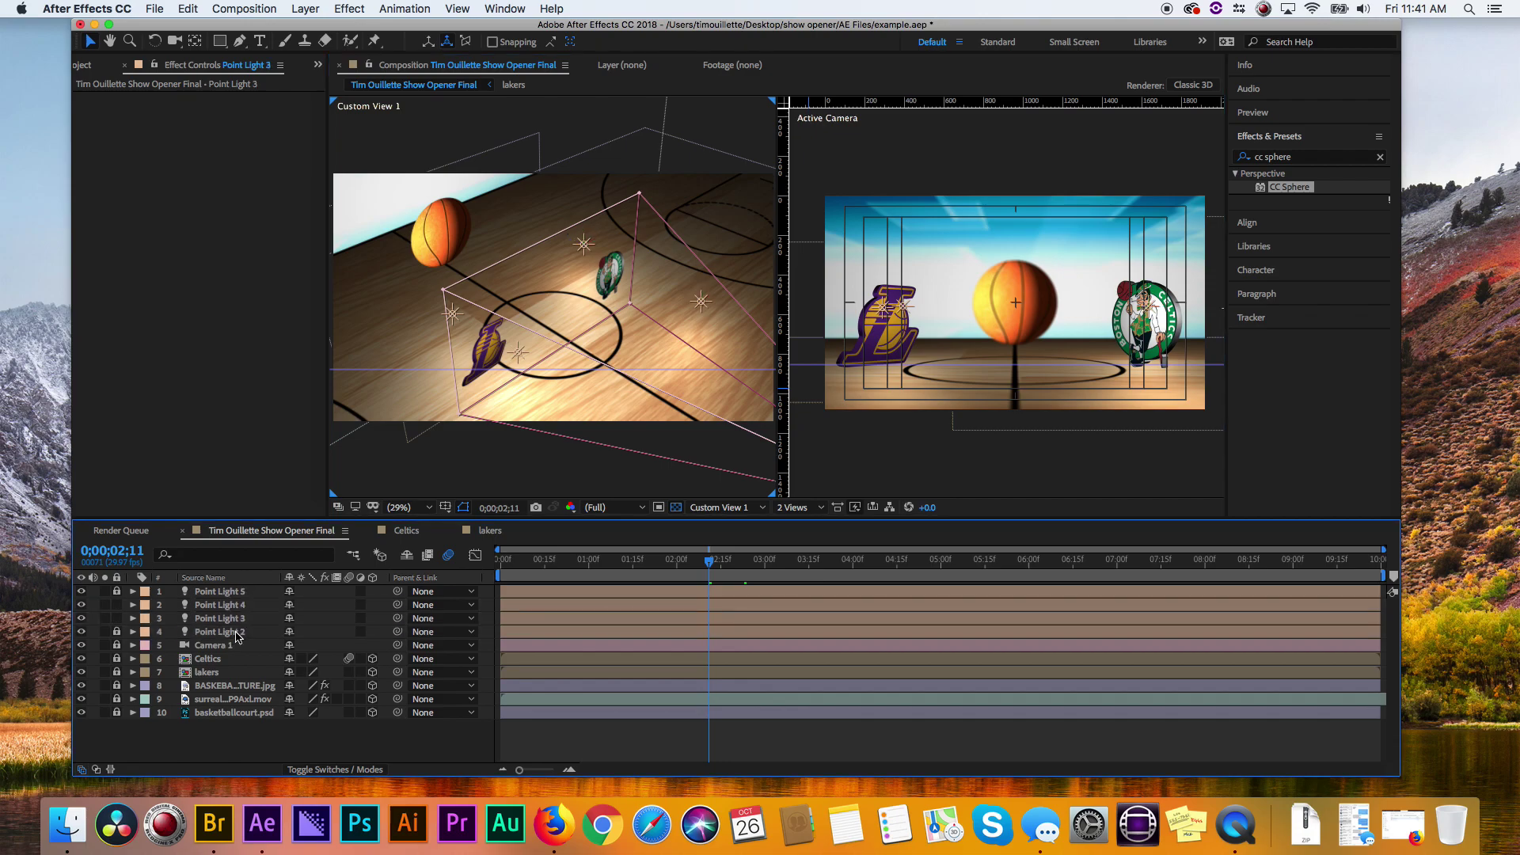
- Lower Point Light 2's Intensity to -12% in its Light Options
click(237, 632)
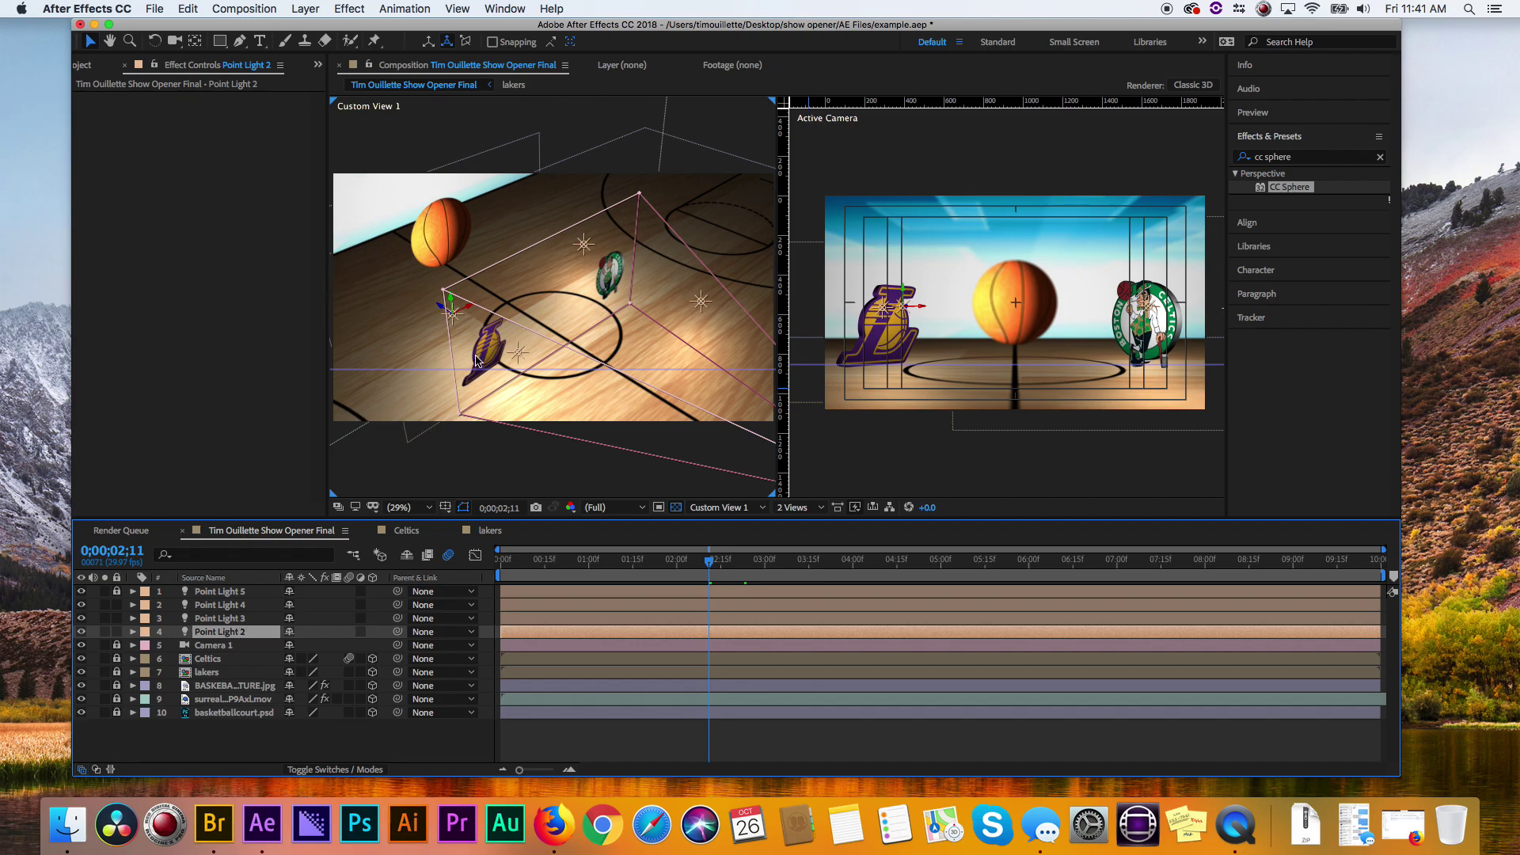
click(133, 632)
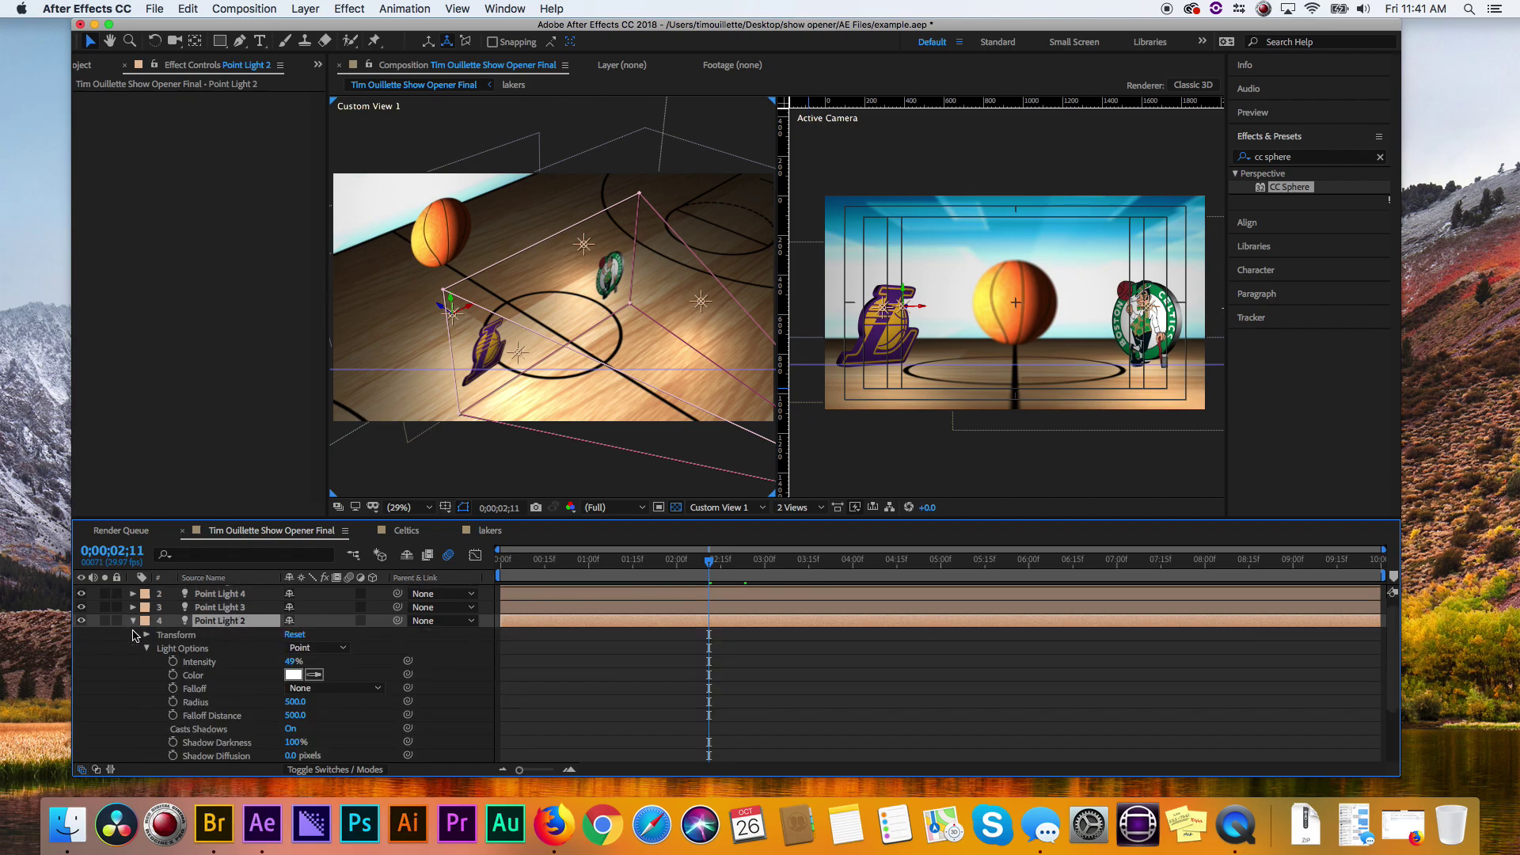
drag(287, 667, 244, 668)
click(133, 622)
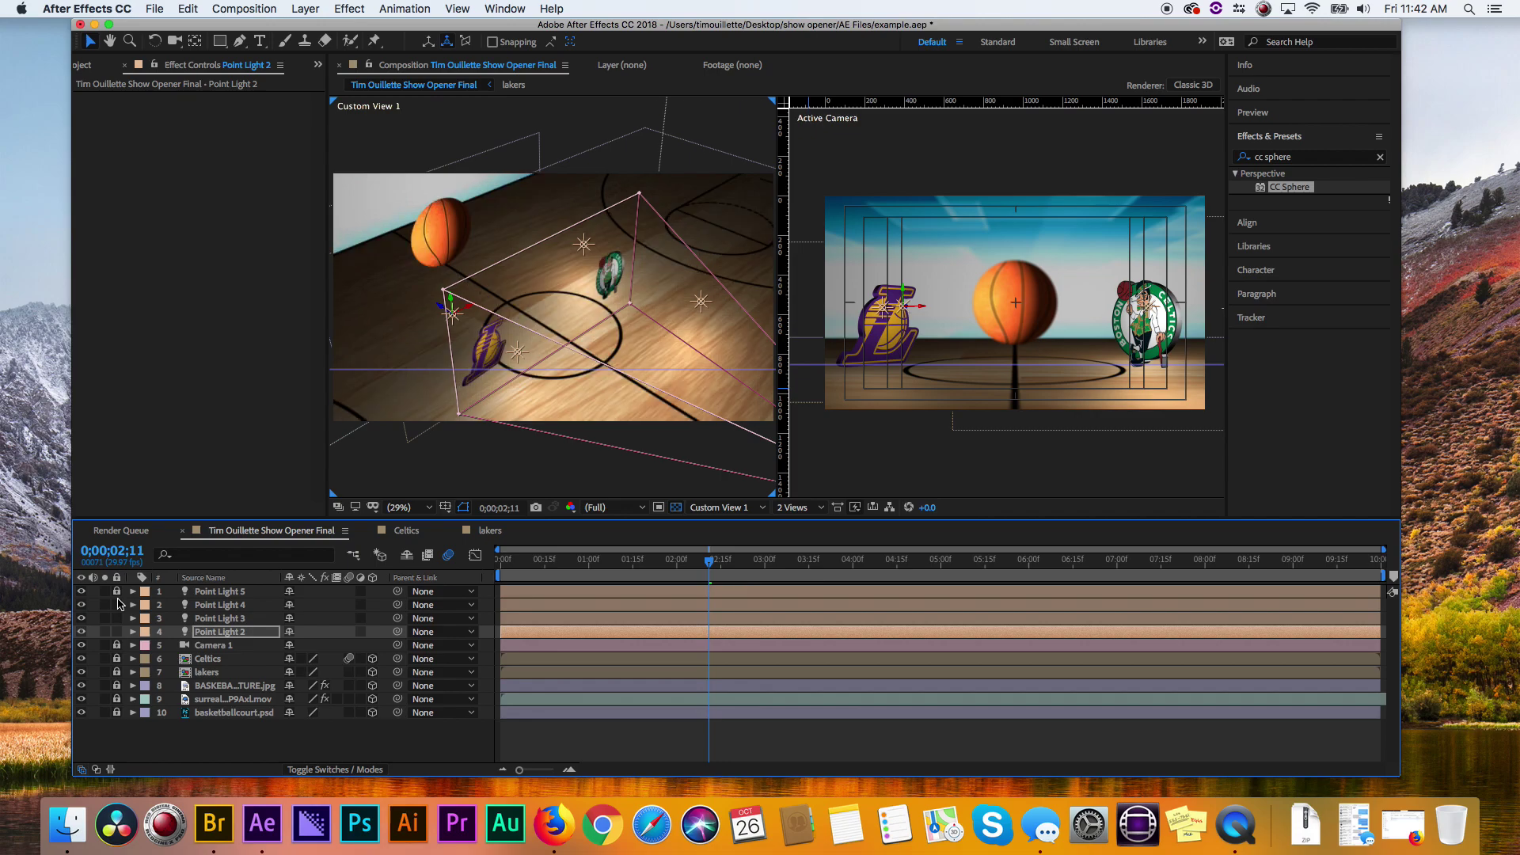
- Lock Point Lights 4, 3 and 2, then test the Celtics logo's Casts Shadows options
drag(119, 603, 119, 656)
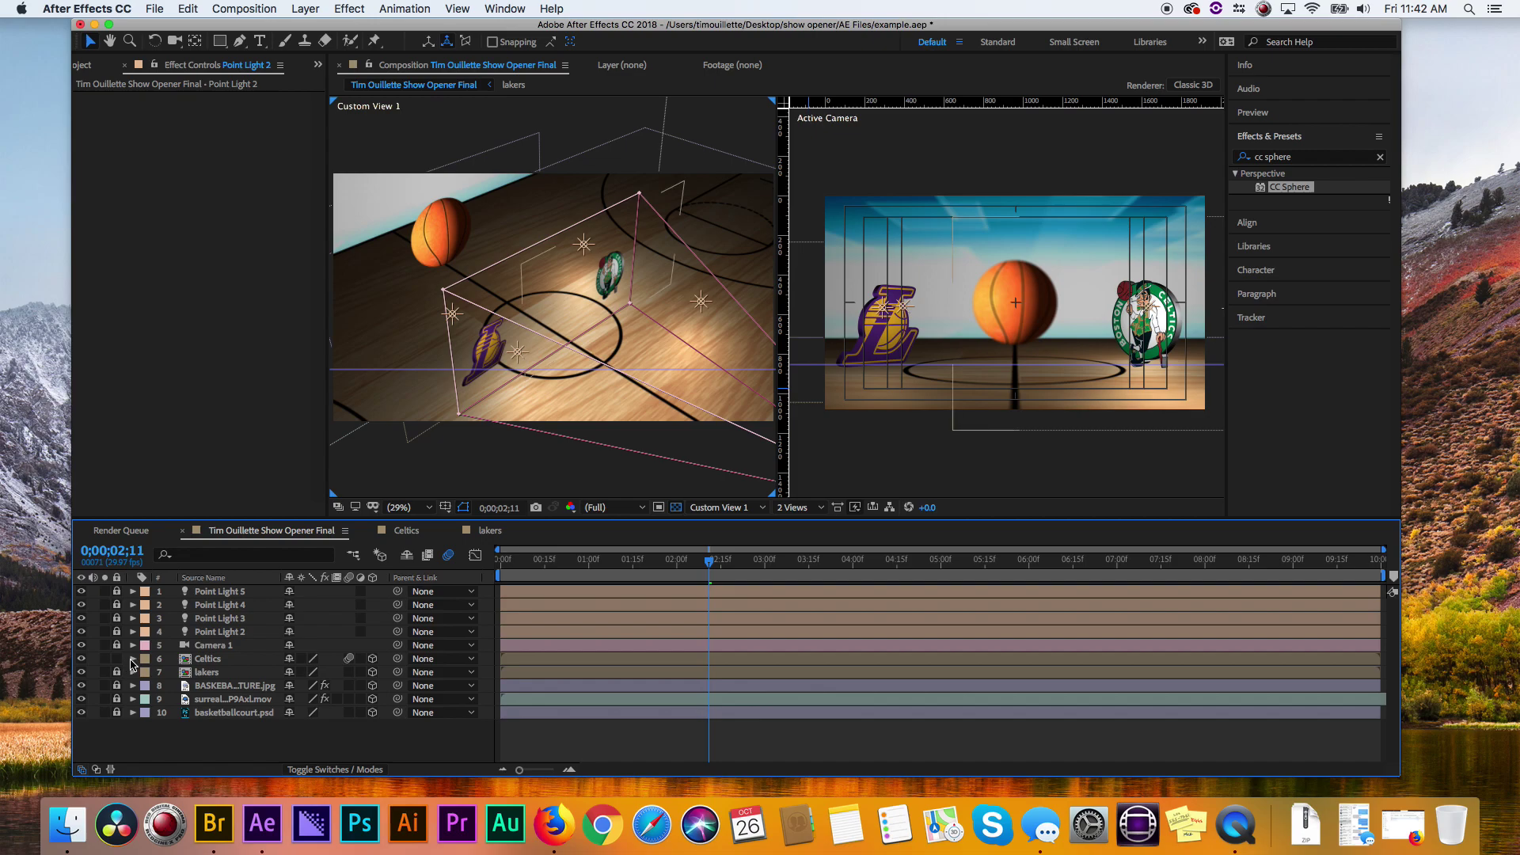
click(133, 659)
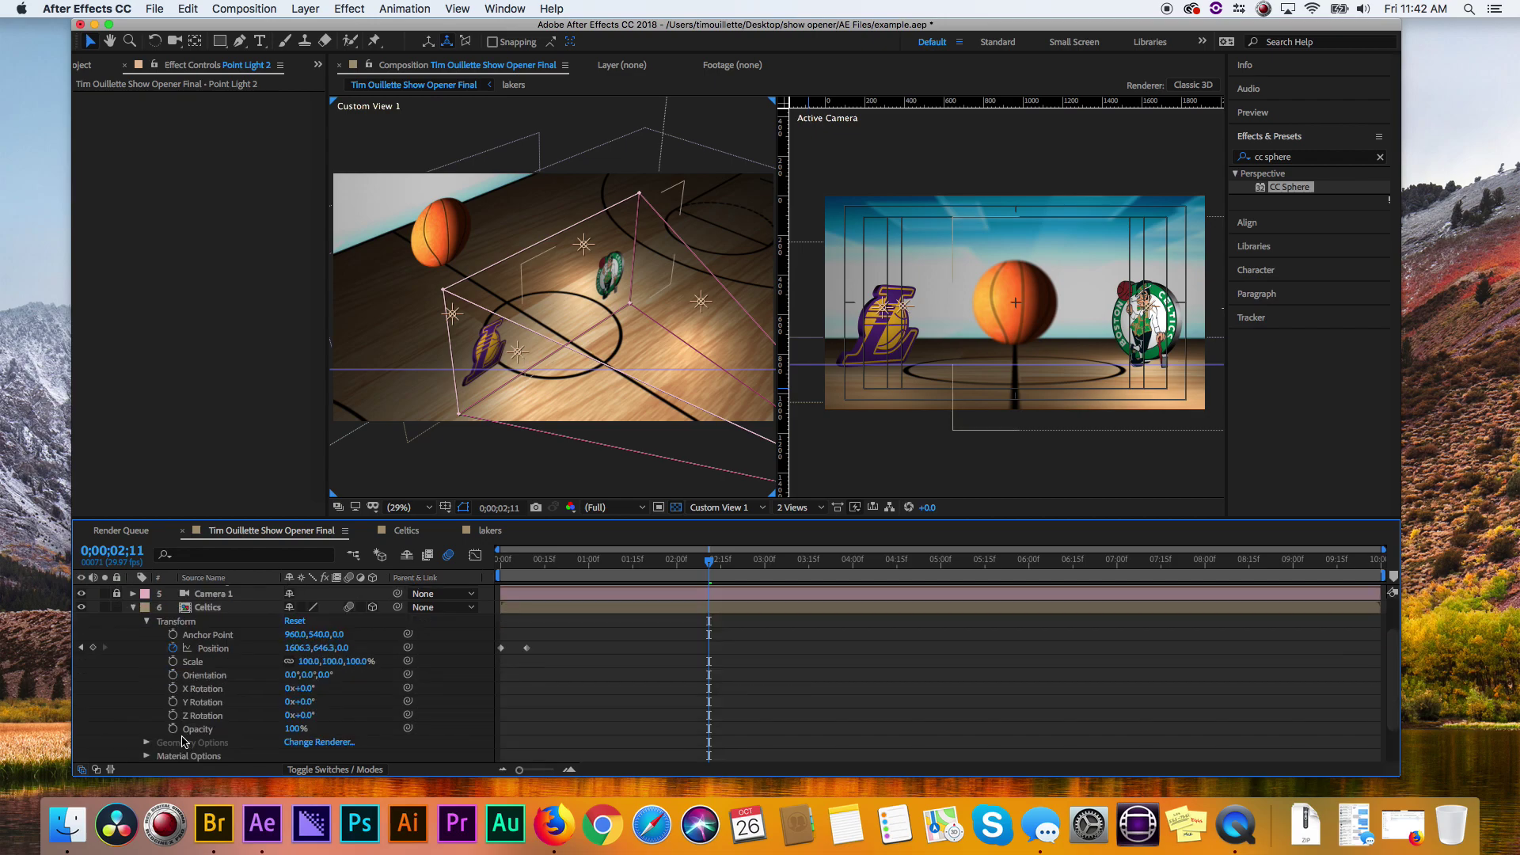
click(147, 756)
click(291, 649)
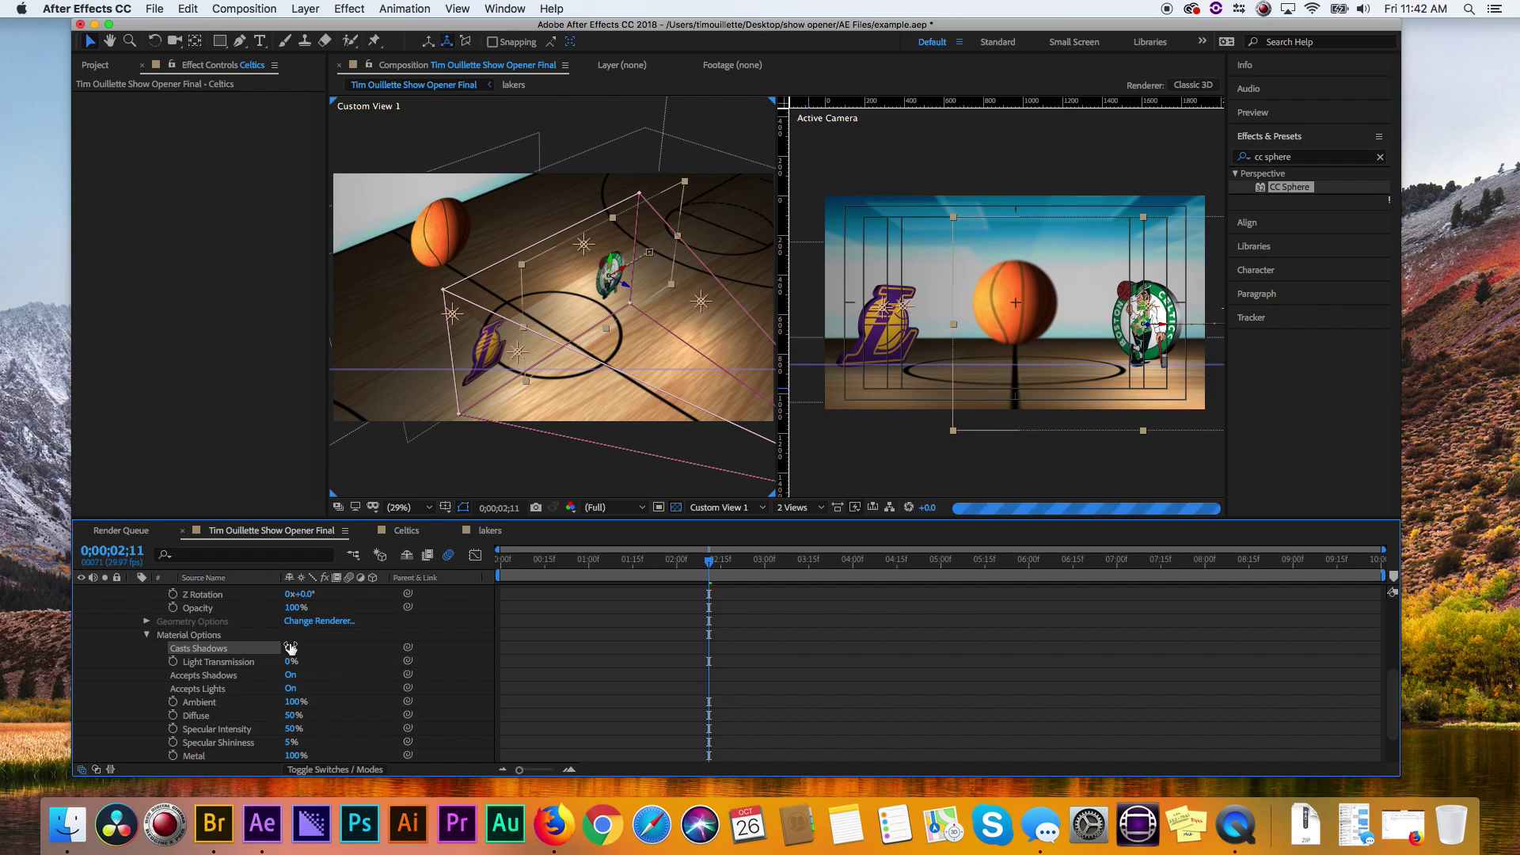
click(291, 647)
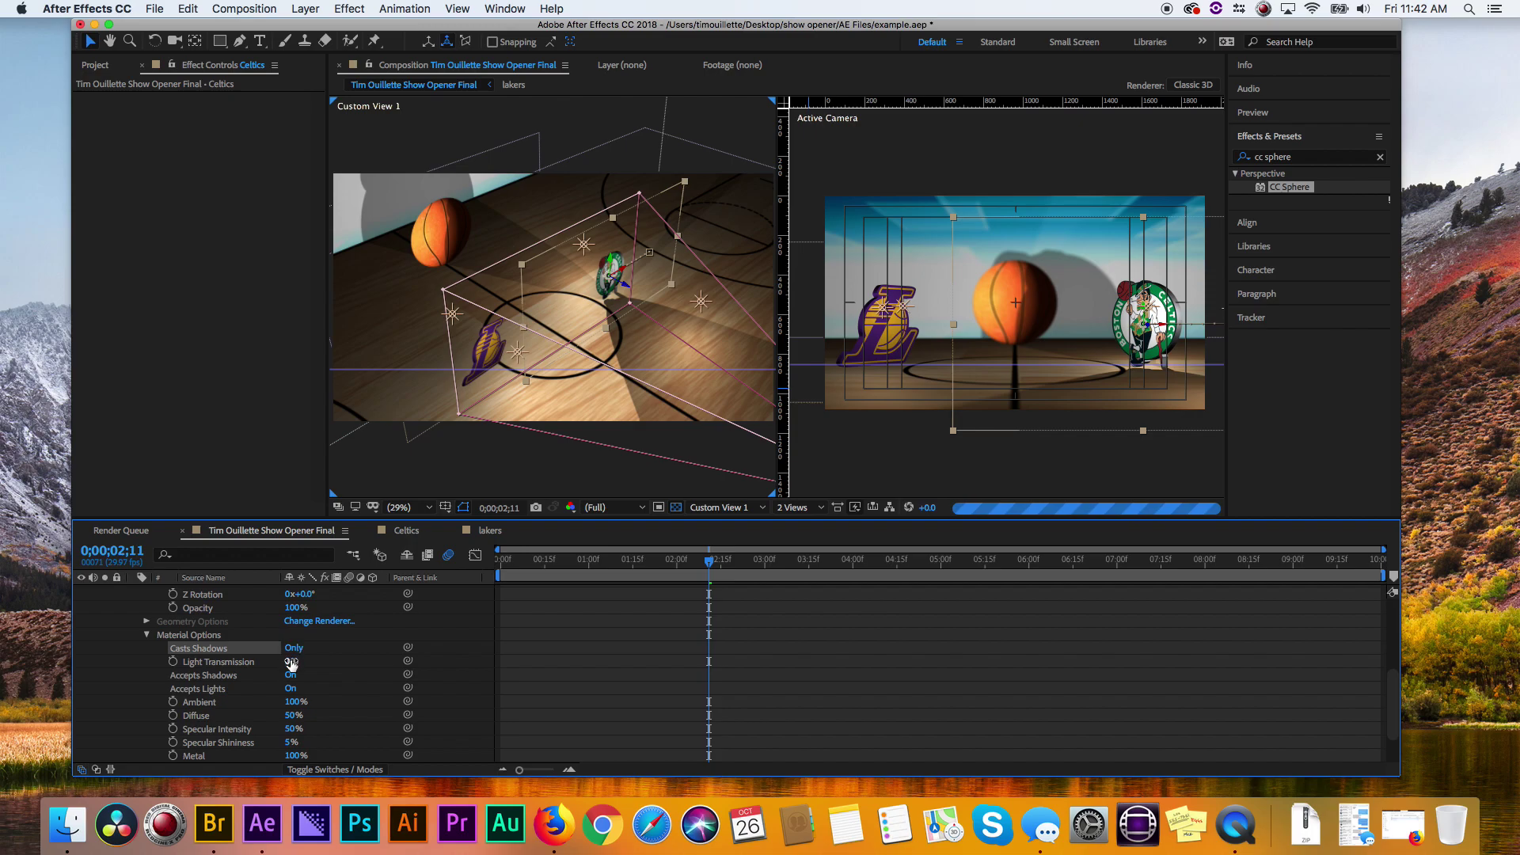
click(295, 649)
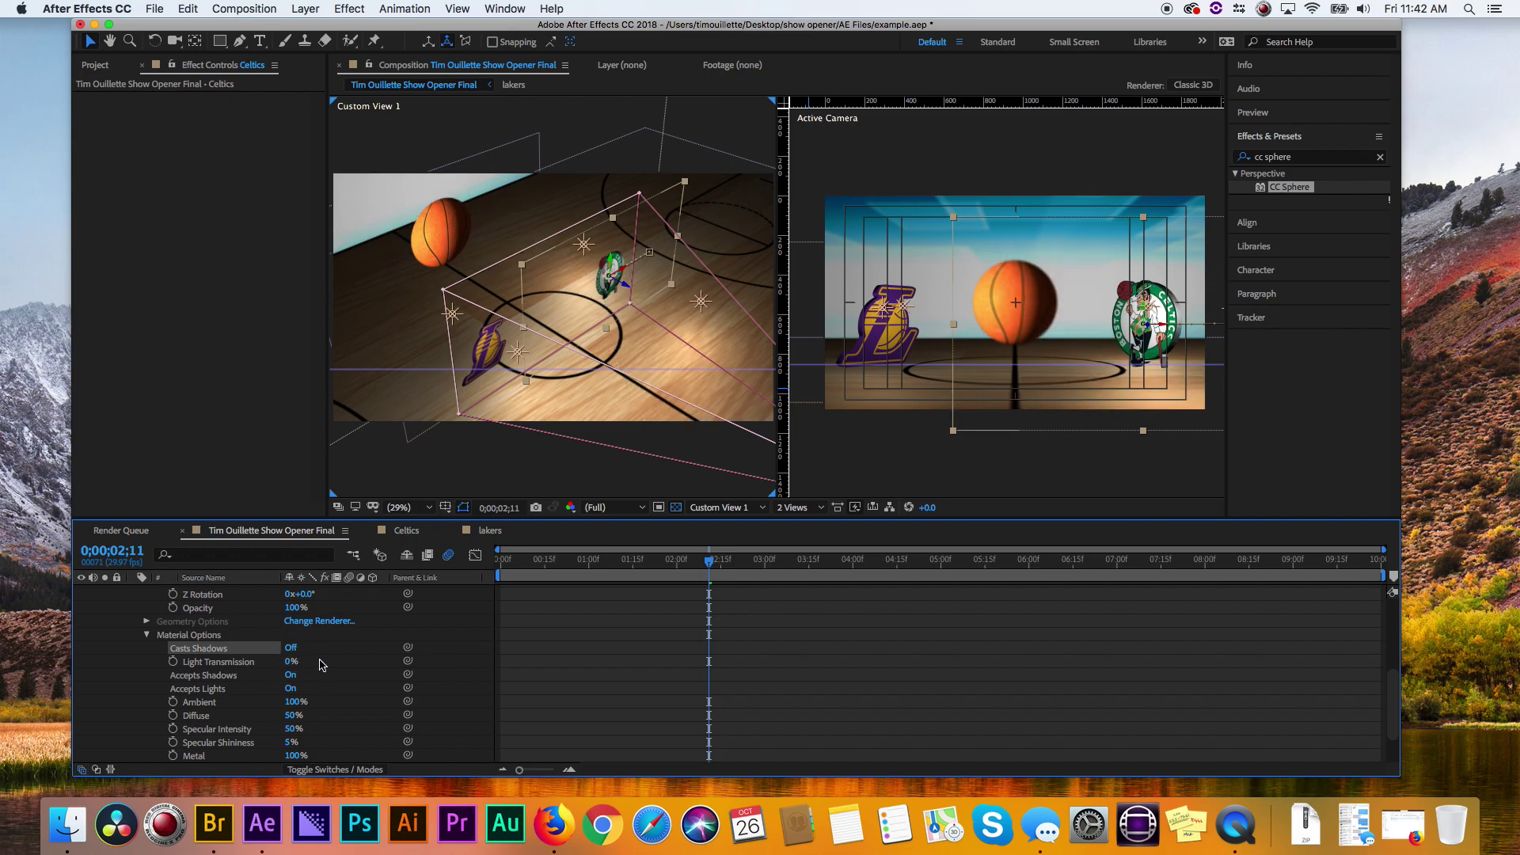
key(F2)
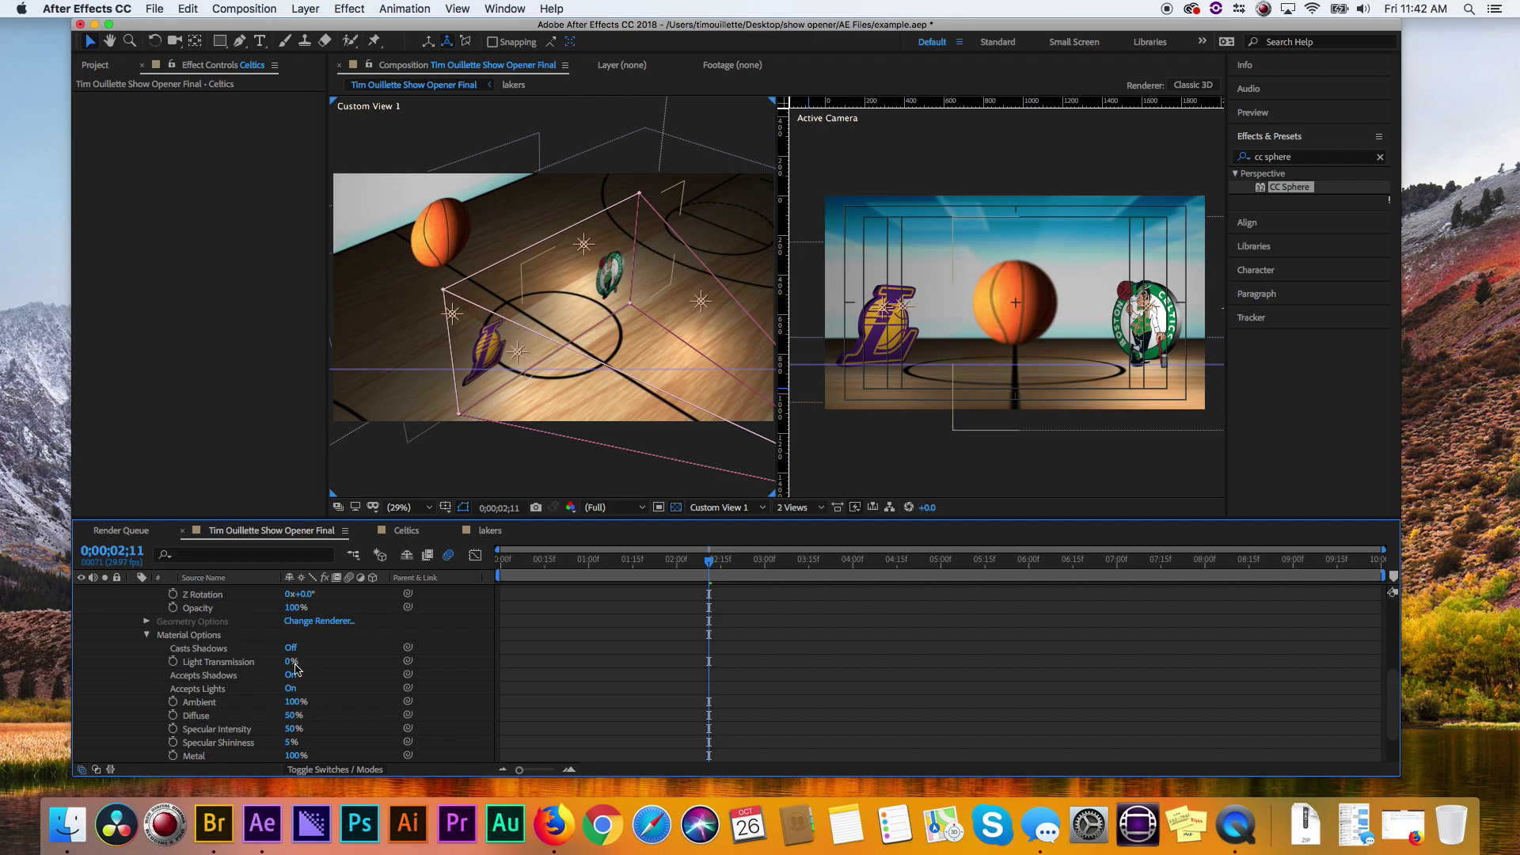
- Cycle the Celtics Casts Shadows through On and Only, finally setting it to Off
click(293, 649)
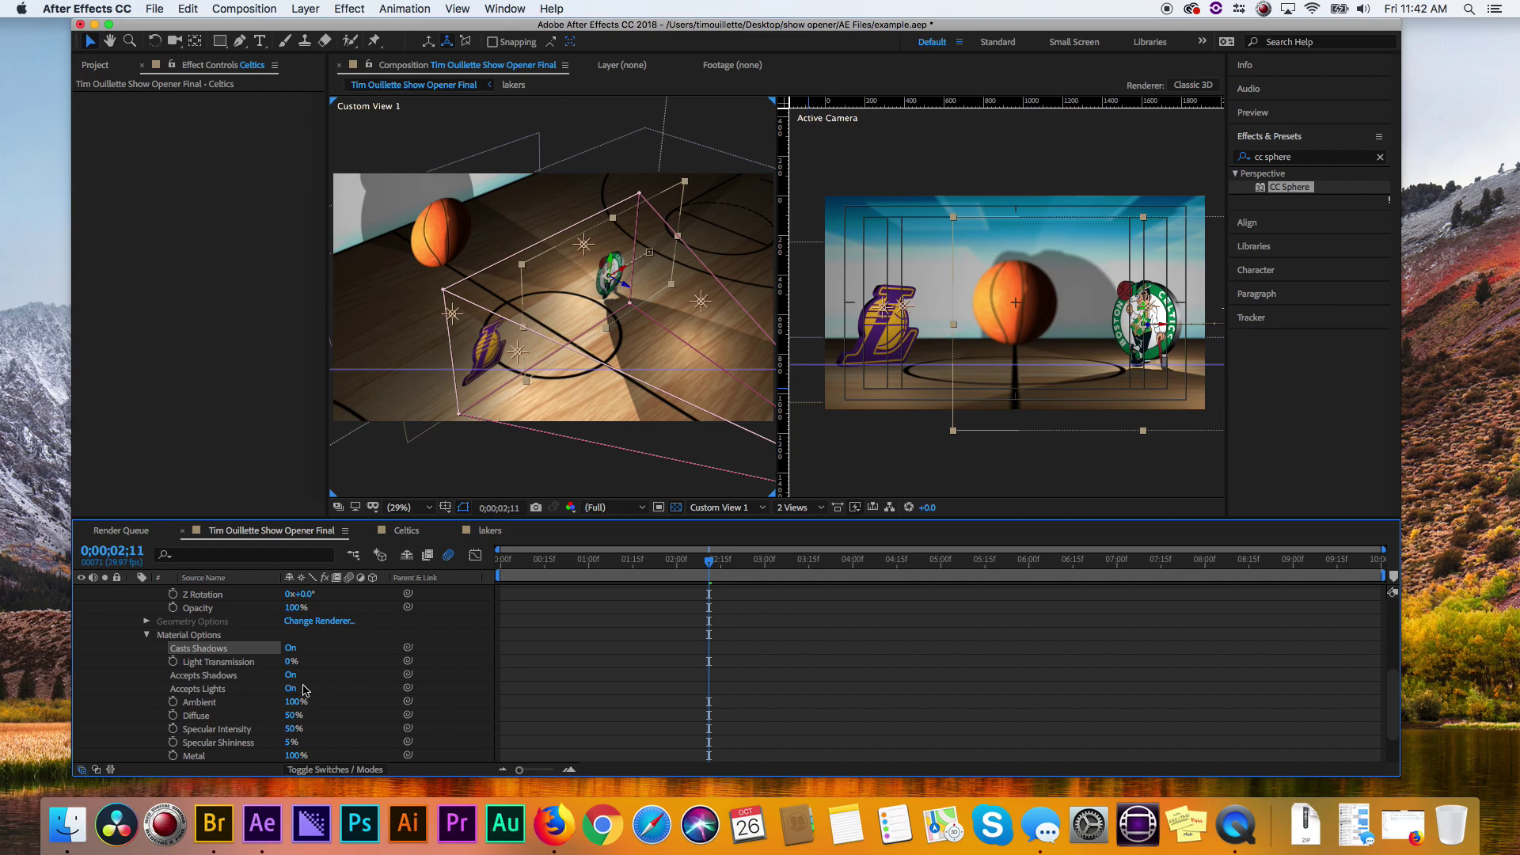
click(291, 648)
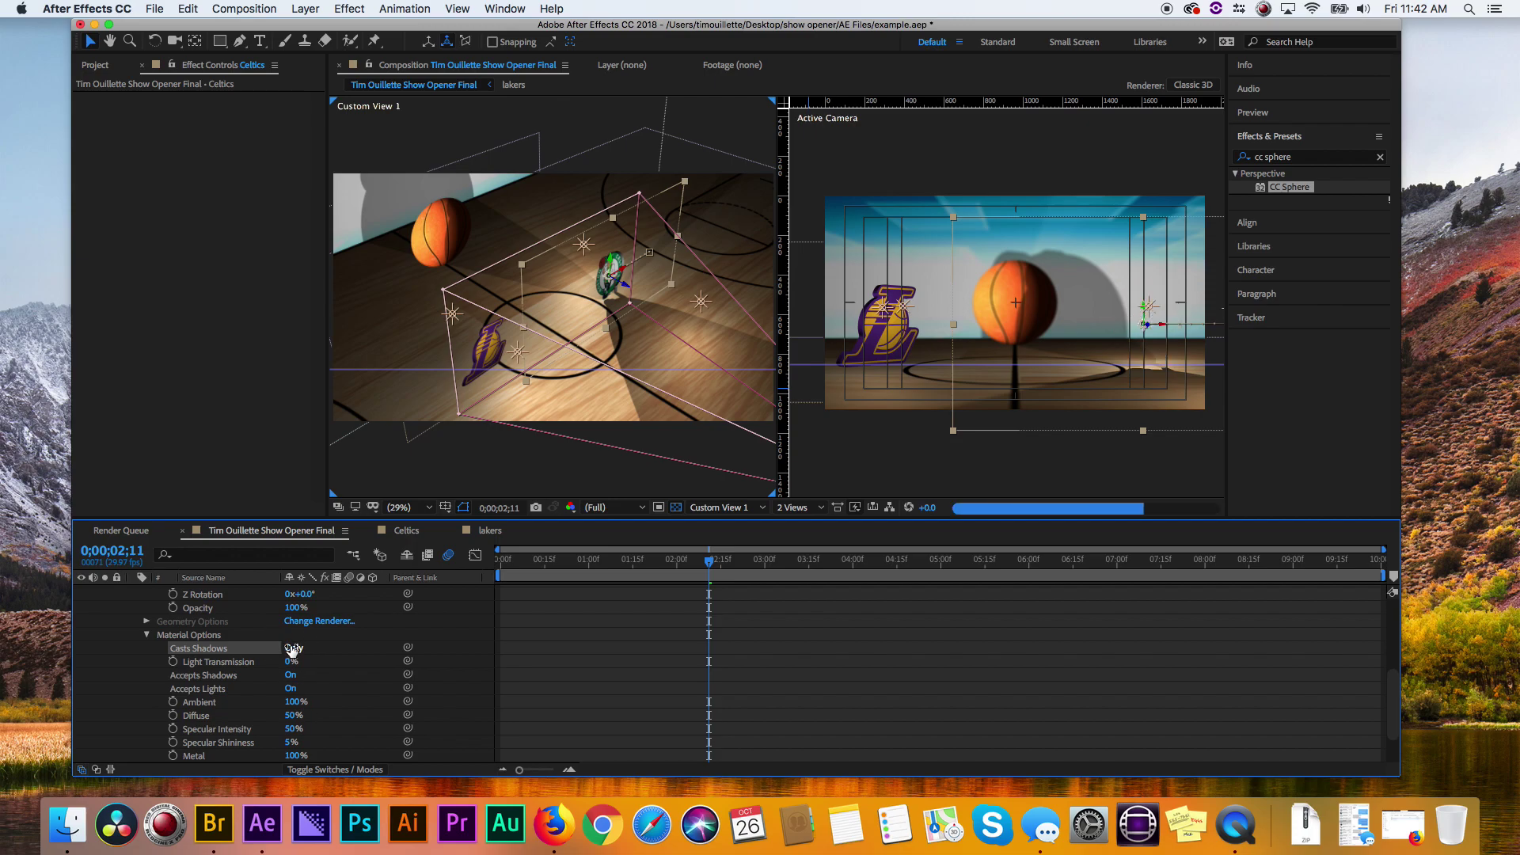
click(144, 636)
scroll(147, 645, up, 3)
scroll(143, 677, up, 5)
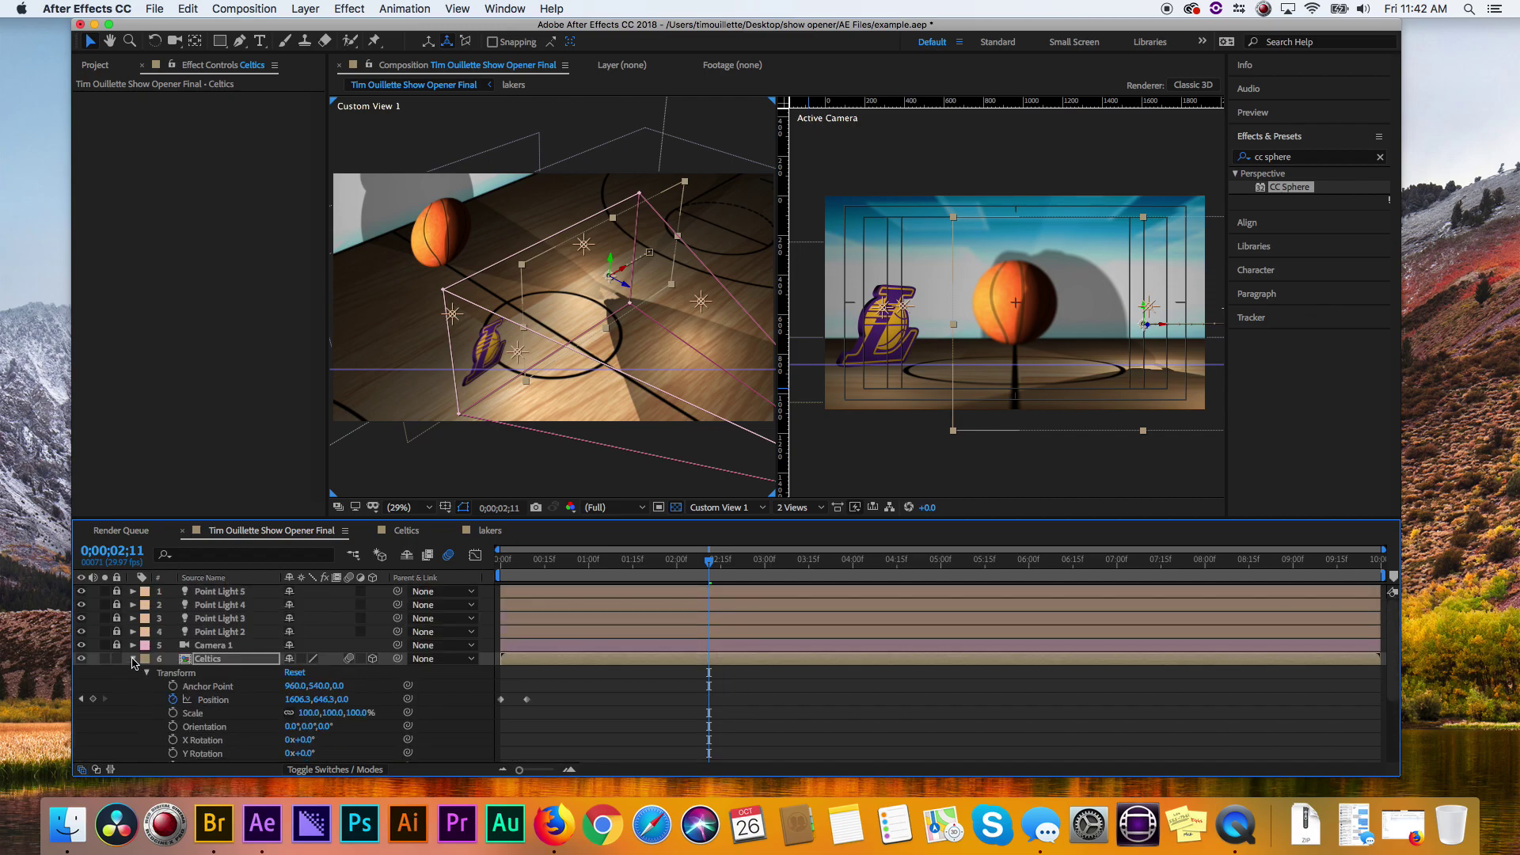
click(133, 659)
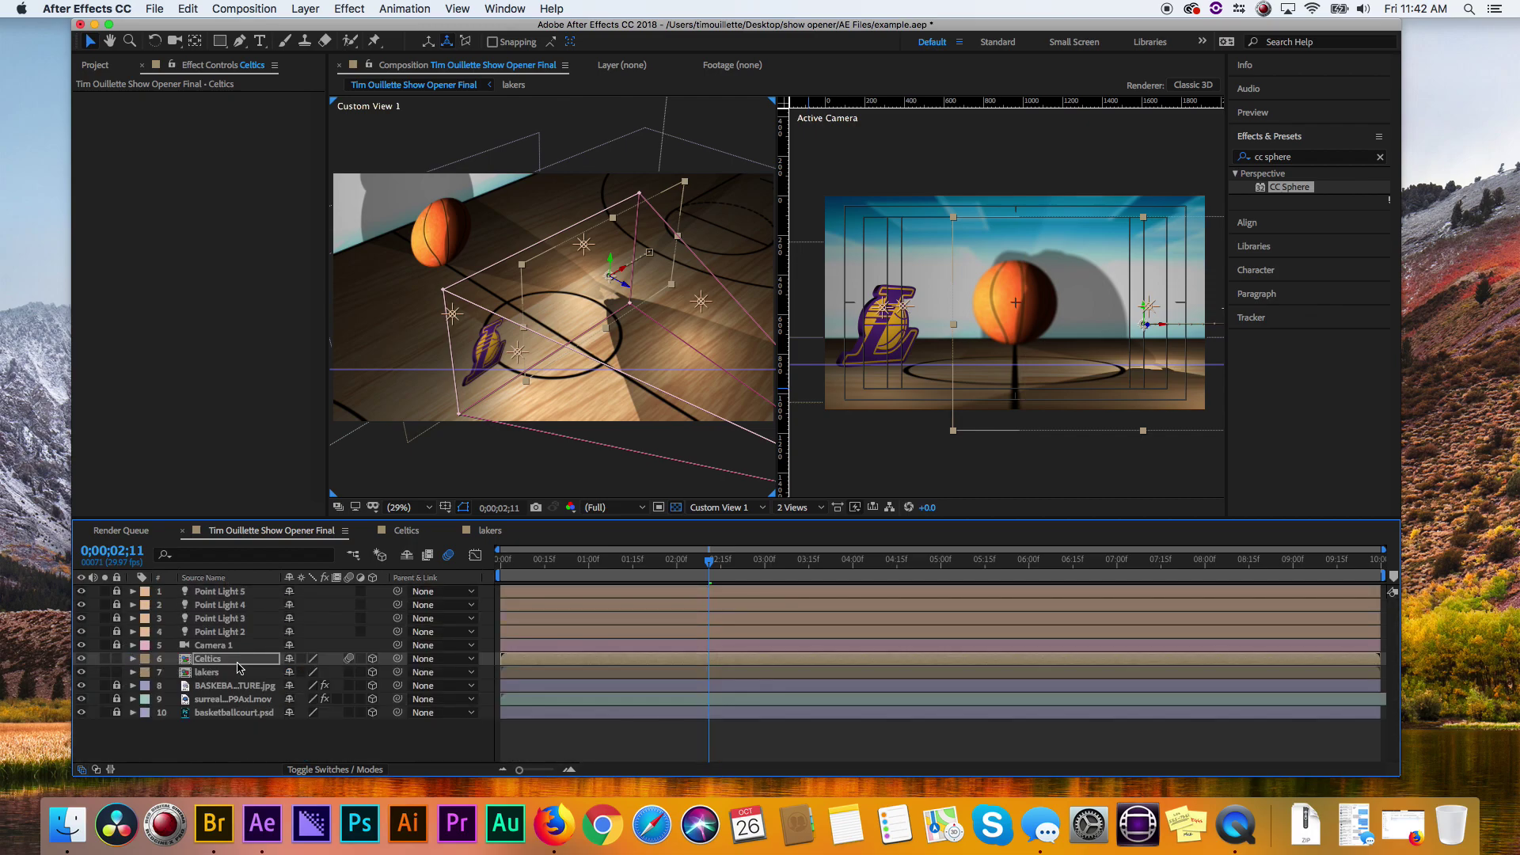
click(133, 659)
click(146, 757)
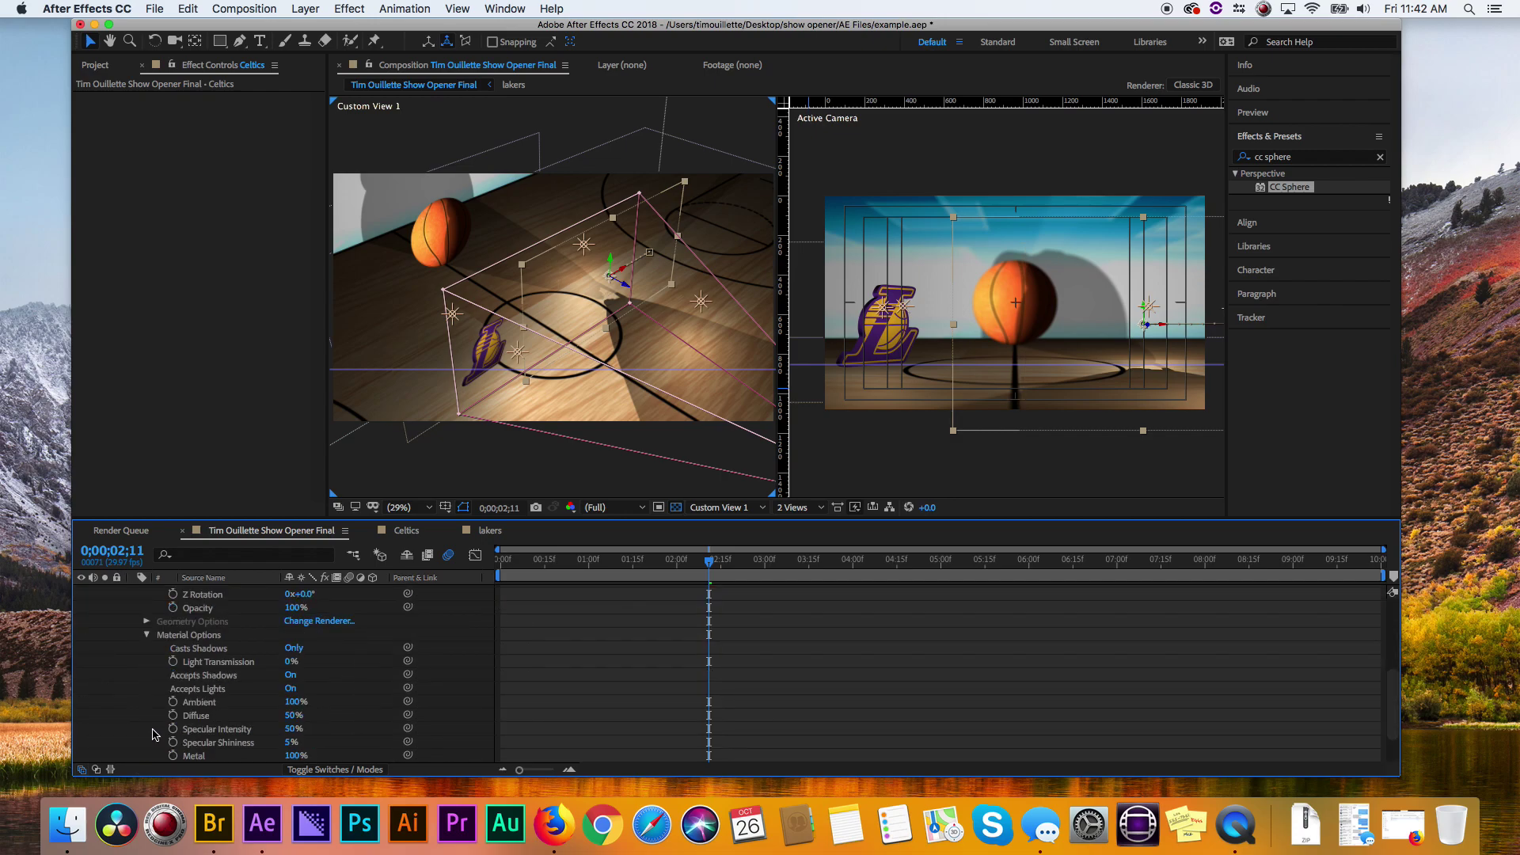
click(291, 648)
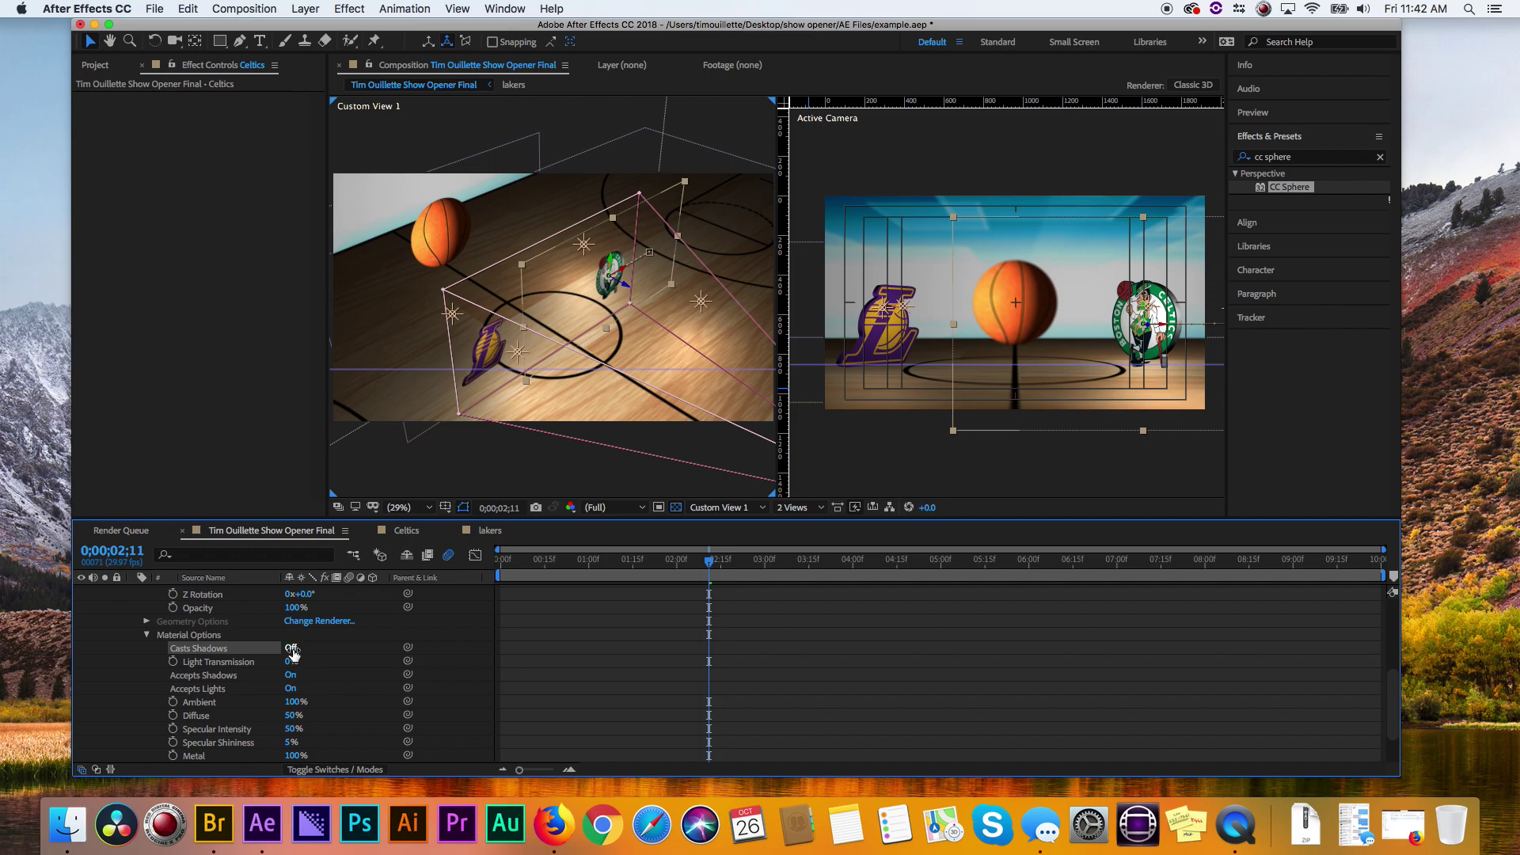
- Collapse the Celtics layer's properties and move the playhead to 0;00;01;20
click(145, 636)
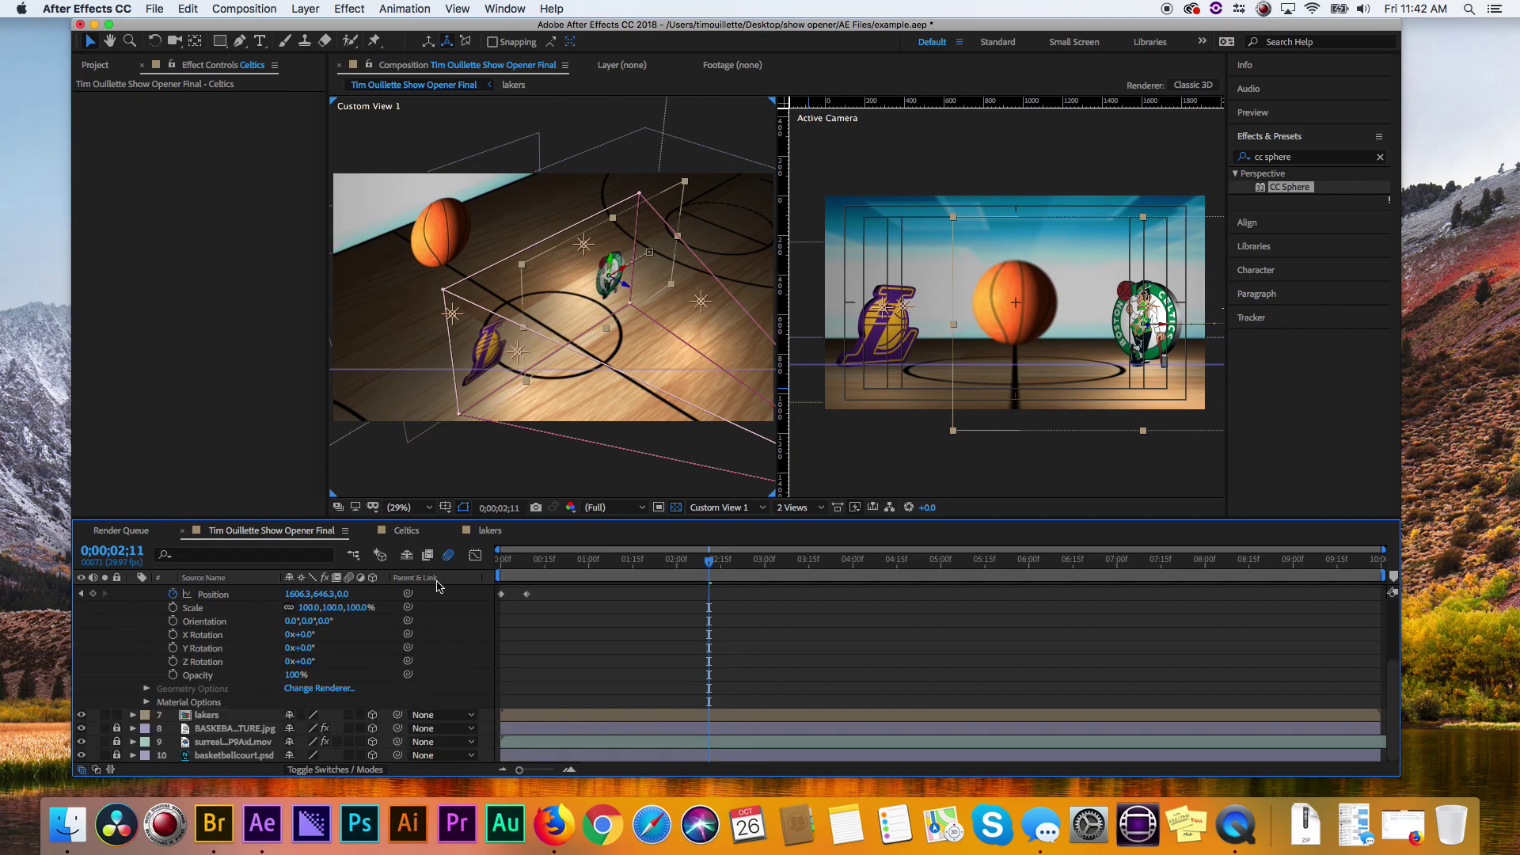
scroll(147, 647, up, 4)
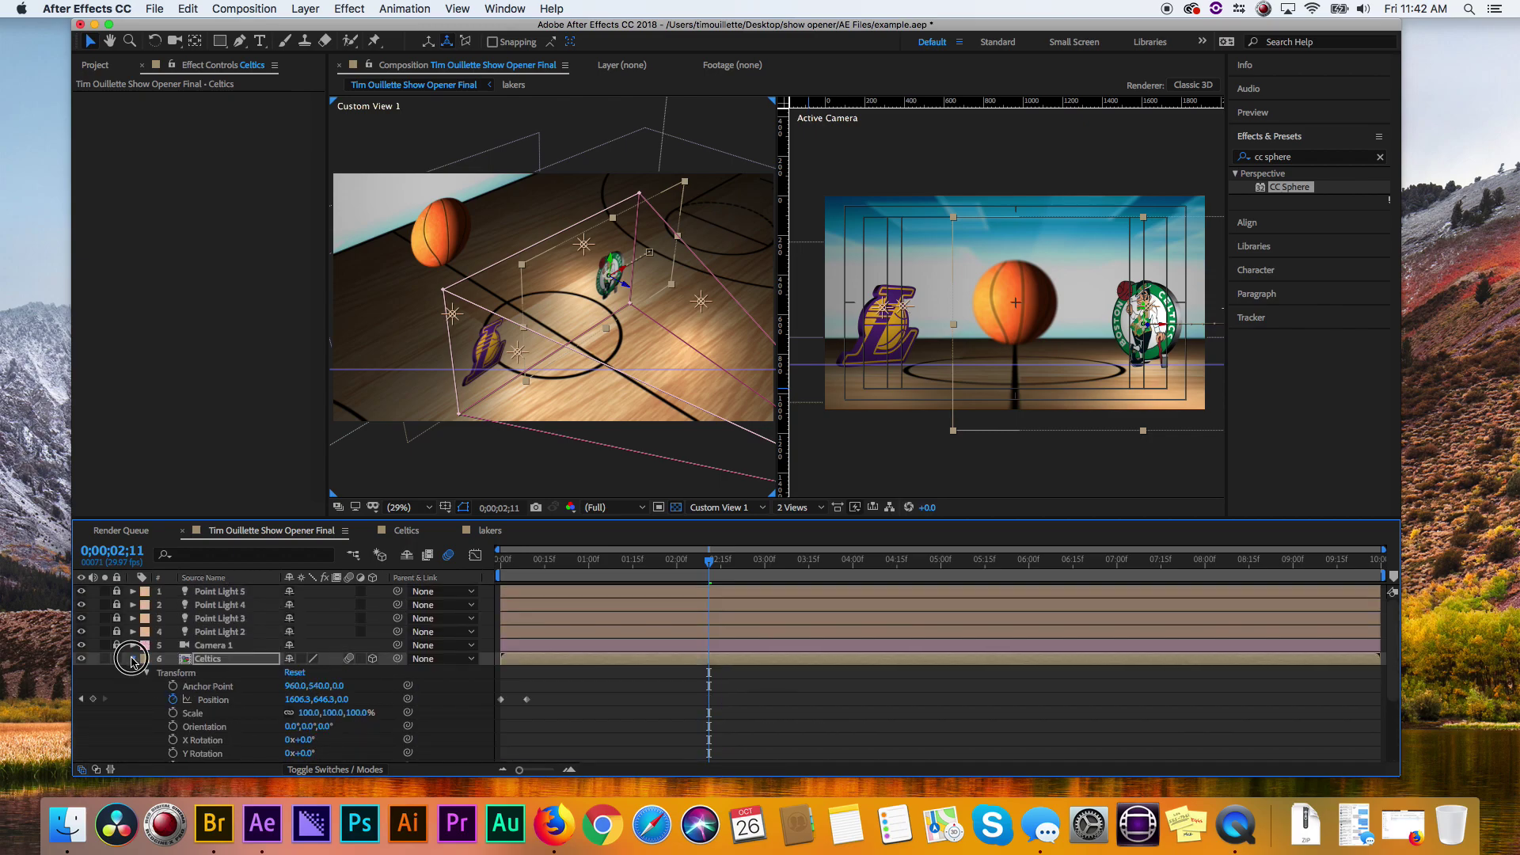
click(133, 658)
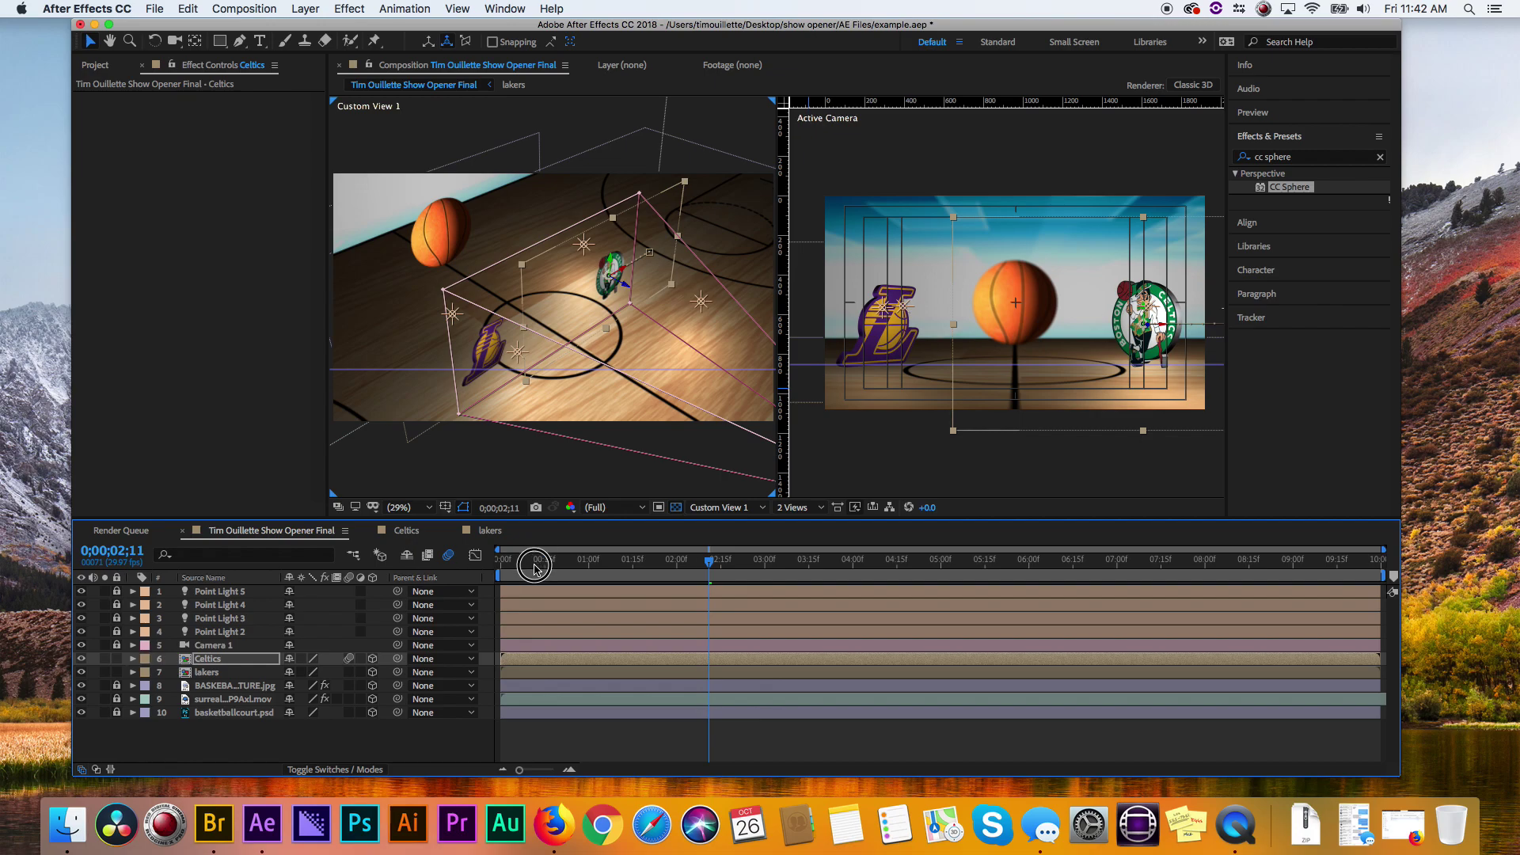
click(496, 562)
drag(496, 563, 648, 559)
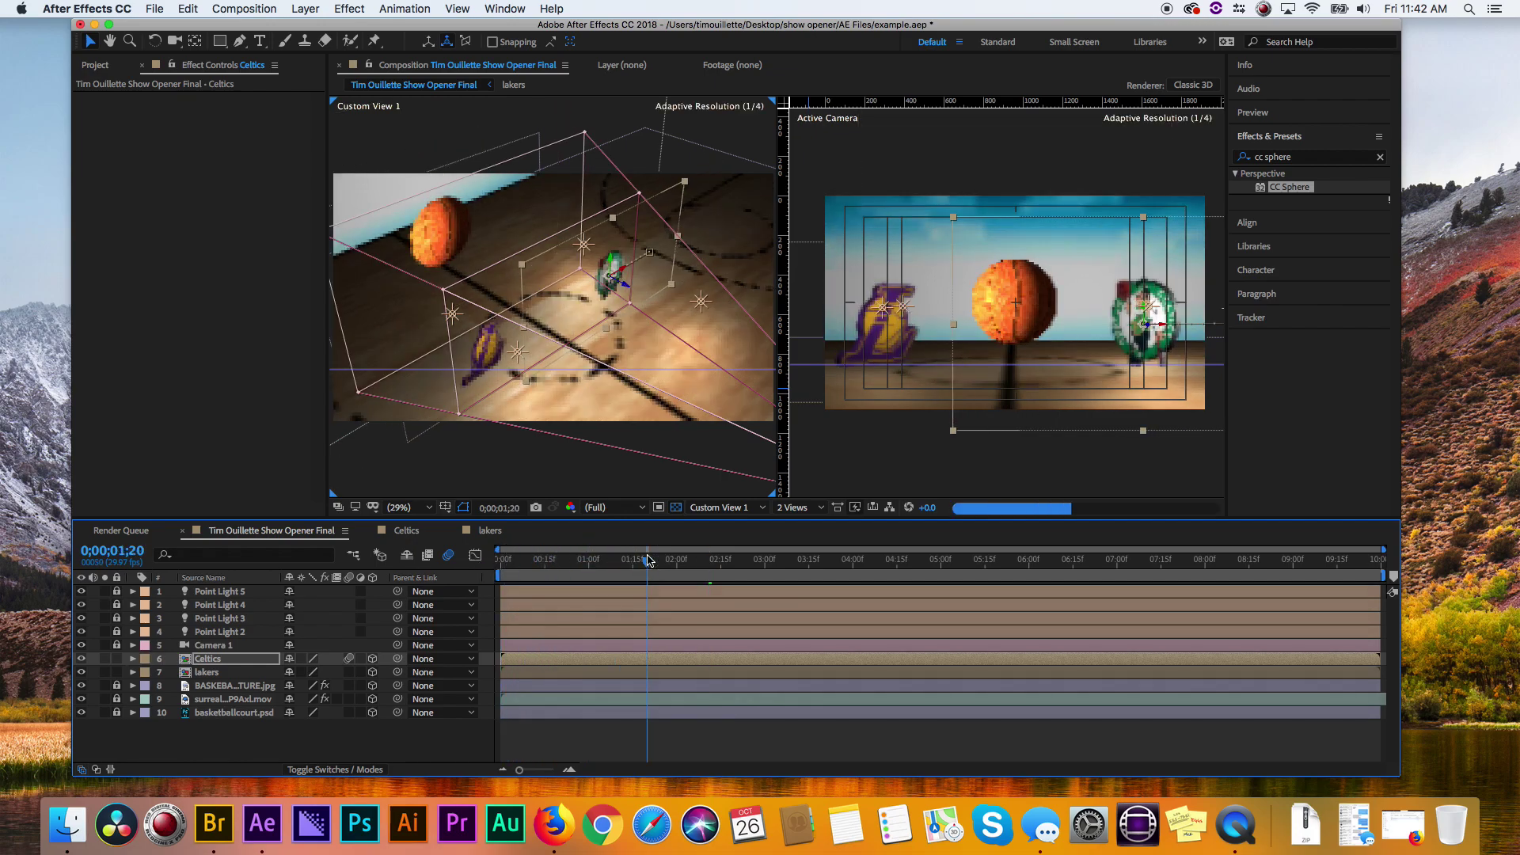